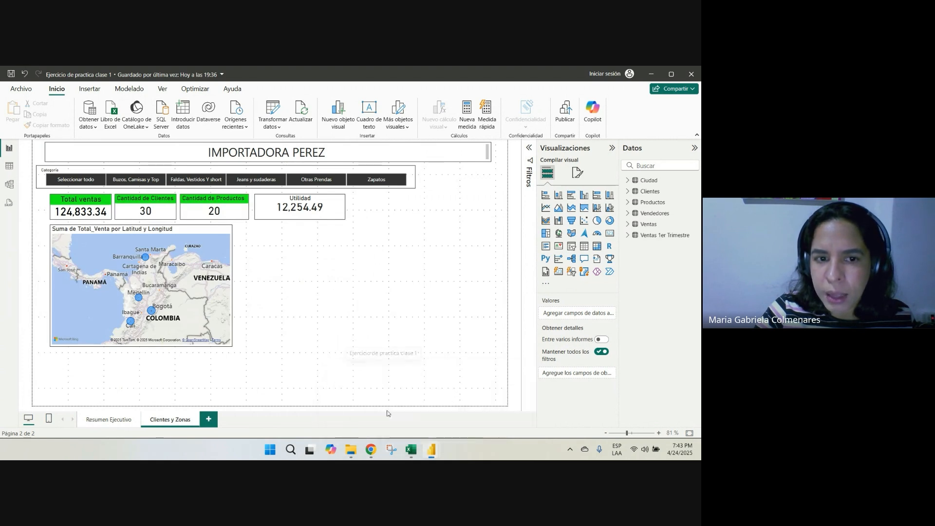
View the Resumen Ejecutivo page, compare it with the Ejercicio para clase report, and return to the practice report
left_click(124, 424)
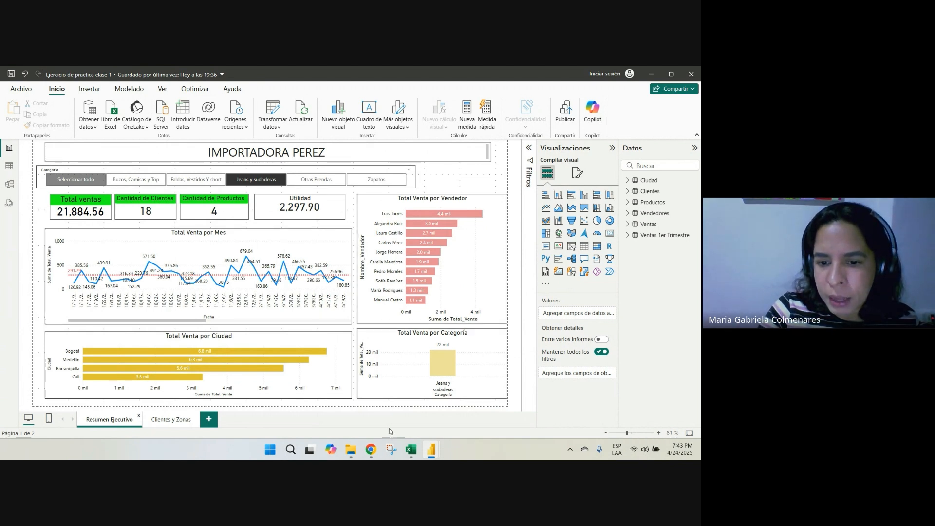
mouse_move(432, 456)
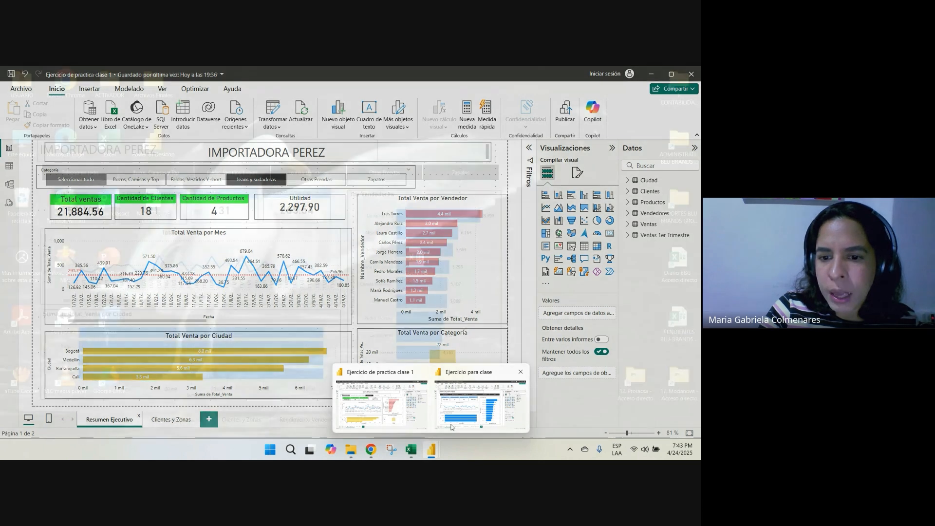
left_click(451, 427)
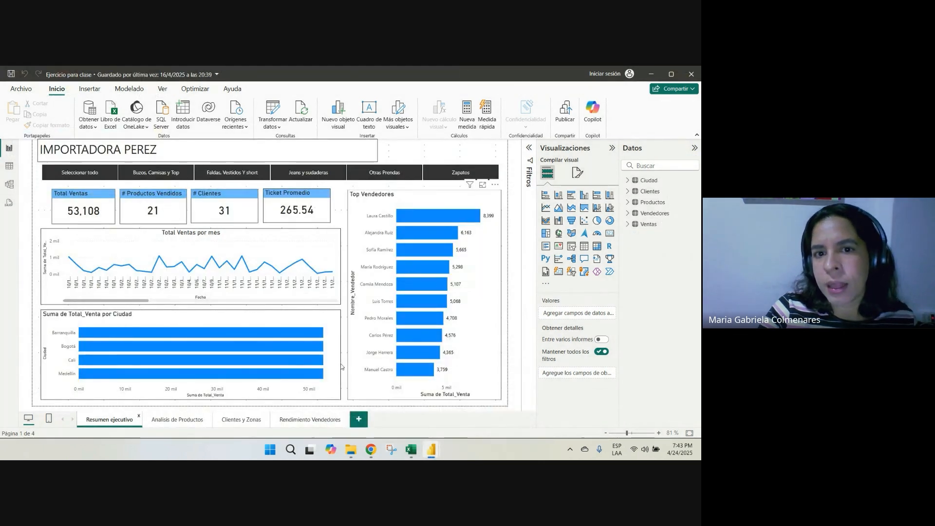
left_click(651, 75)
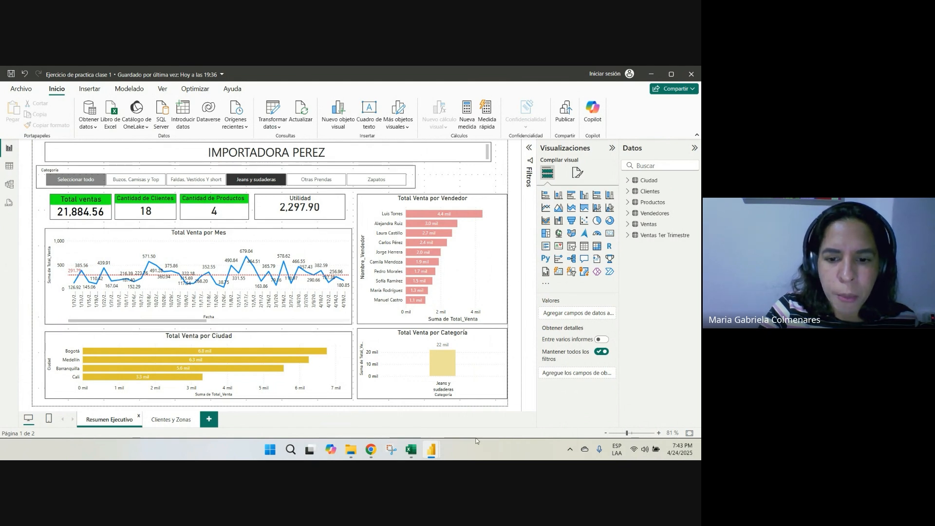
Switch to the Excel data workbook and review the columns of the Productos, Clientes and Ciudad tables
left_click(412, 450)
left_click(259, 370)
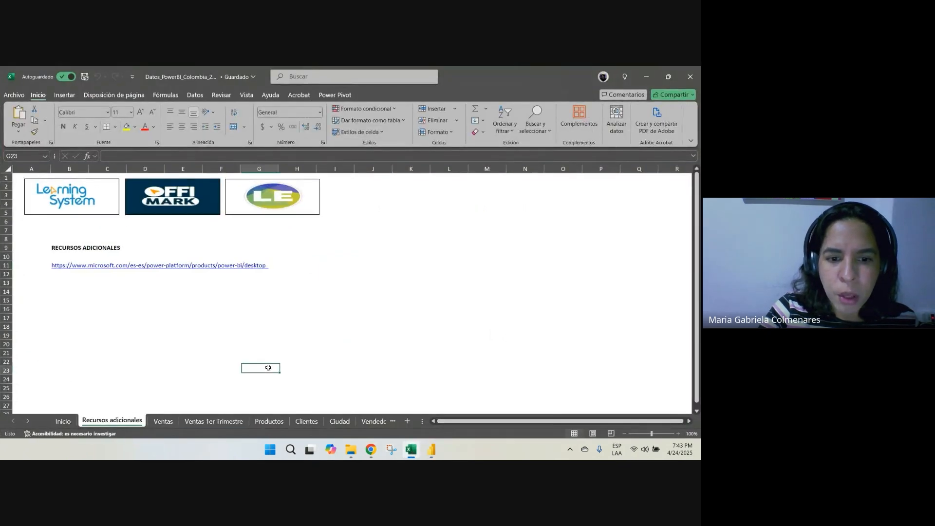
left_click(269, 423)
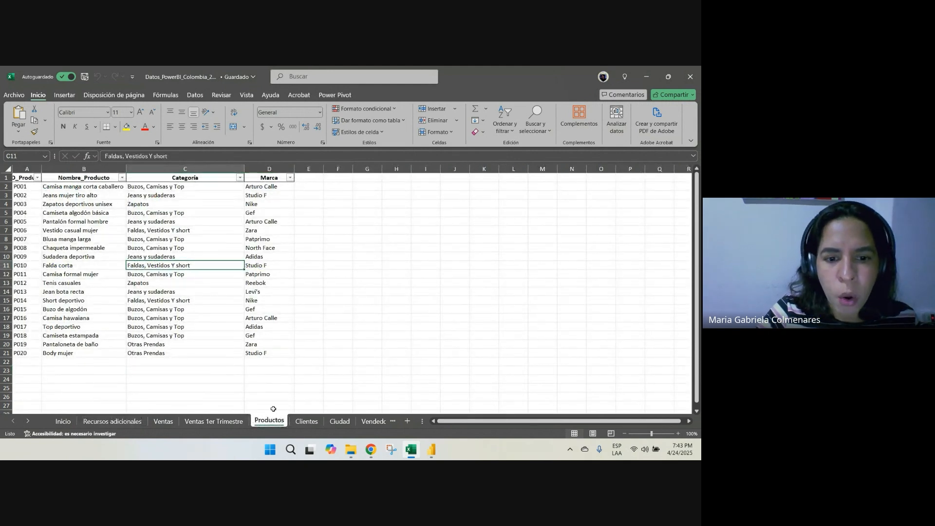
left_click_drag(27, 169, 270, 168)
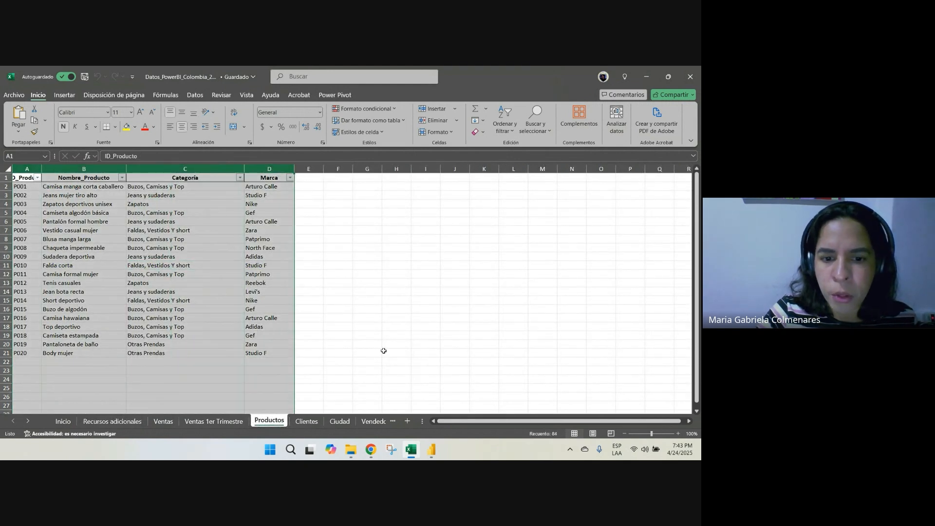
left_click(305, 421)
left_click_drag(26, 168, 230, 176)
left_click(269, 420)
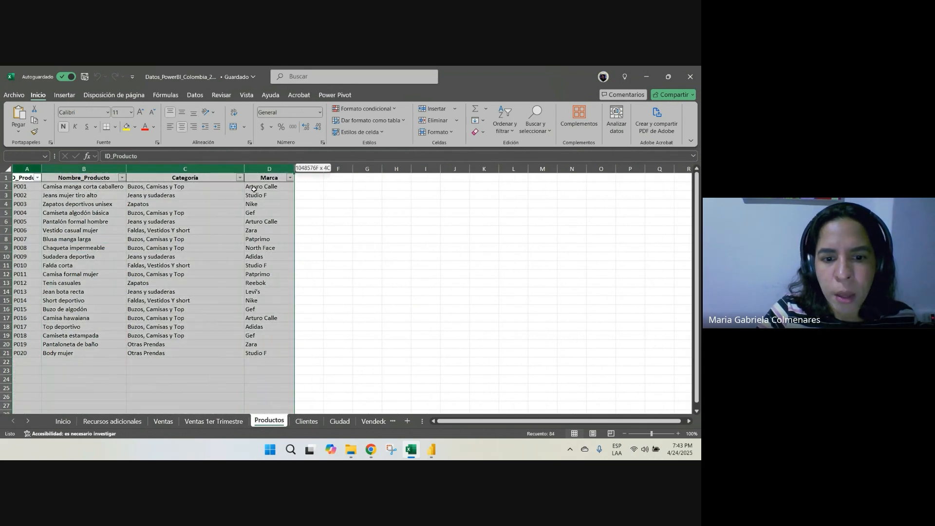
left_click(307, 422)
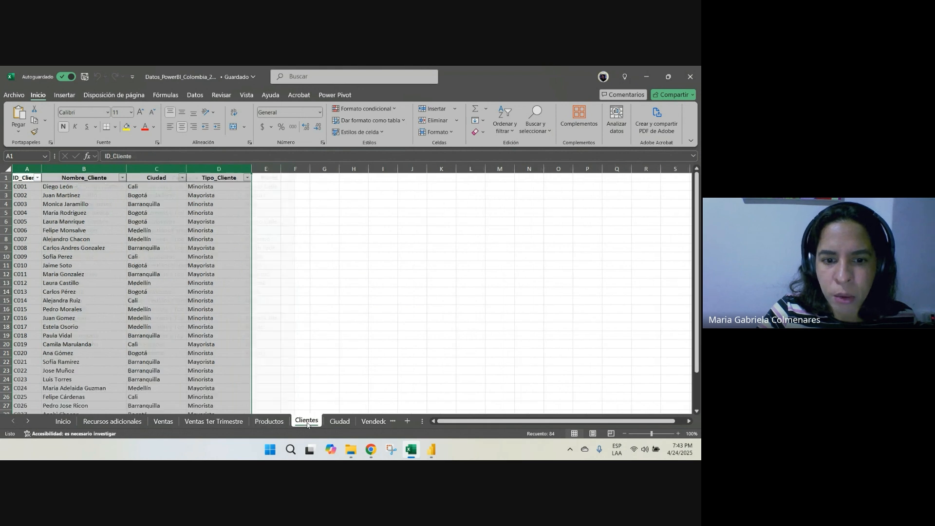
left_click_drag(26, 169, 220, 172)
left_click(341, 421)
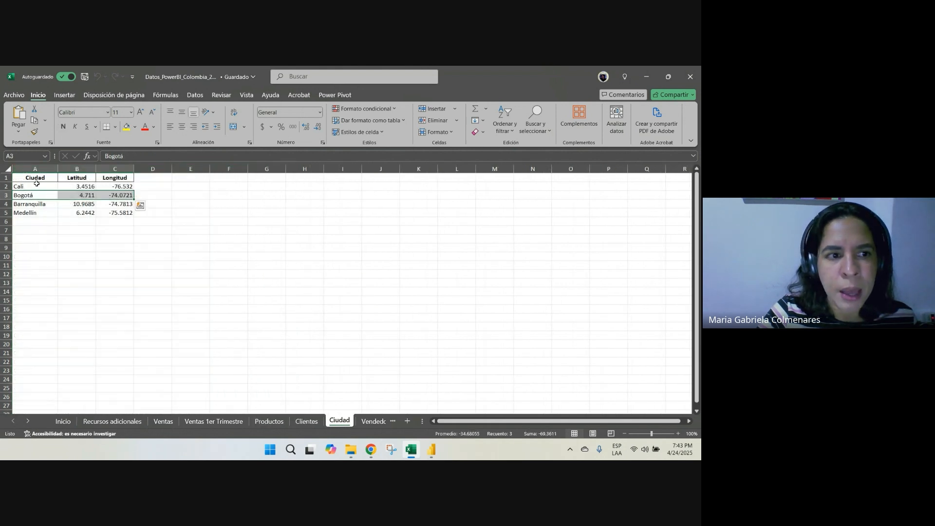
left_click_drag(35, 168, 115, 169)
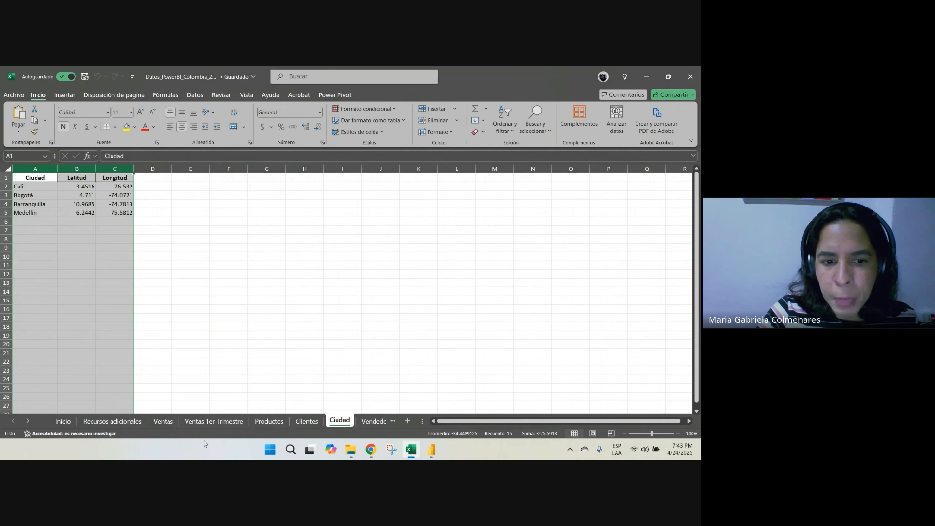
Open the Ventas sheet and examine its sales records from the last rows up to the header row
left_click(162, 423)
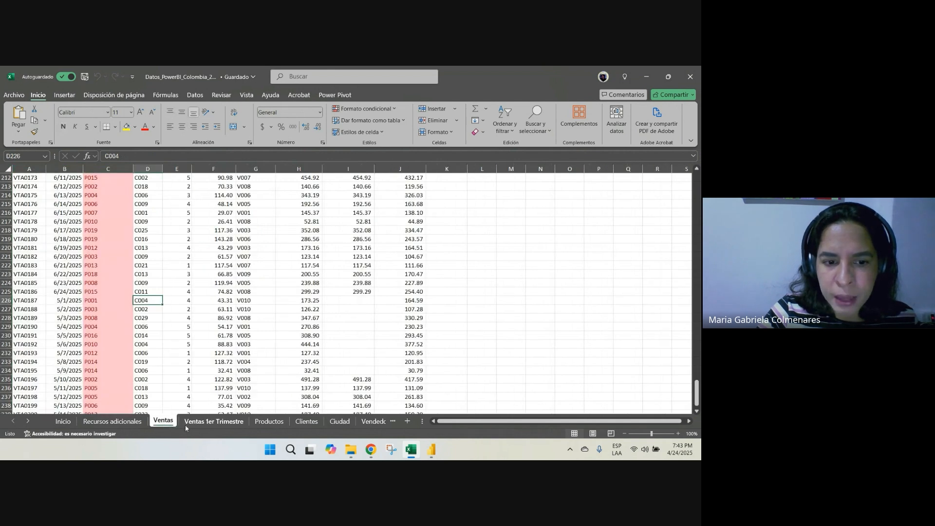
left_click(194, 426)
left_click(163, 421)
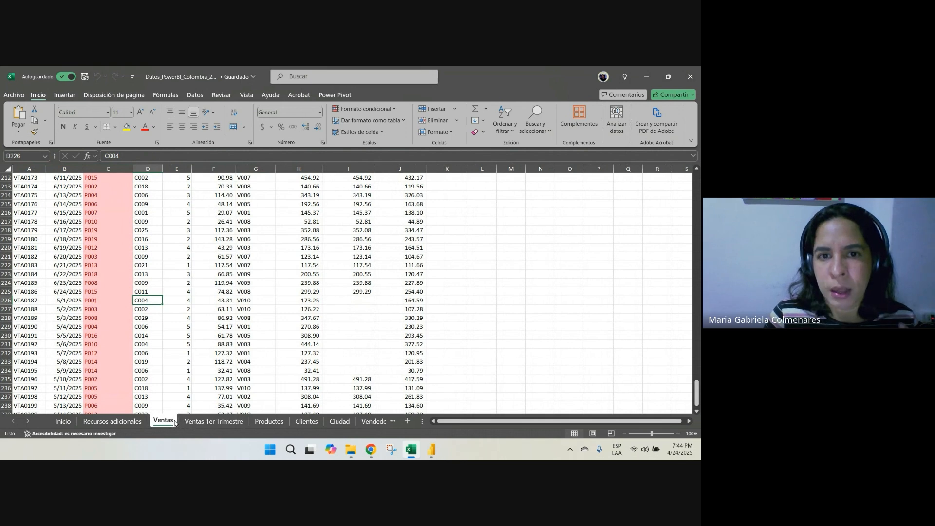
scroll(175, 423, "up", 11)
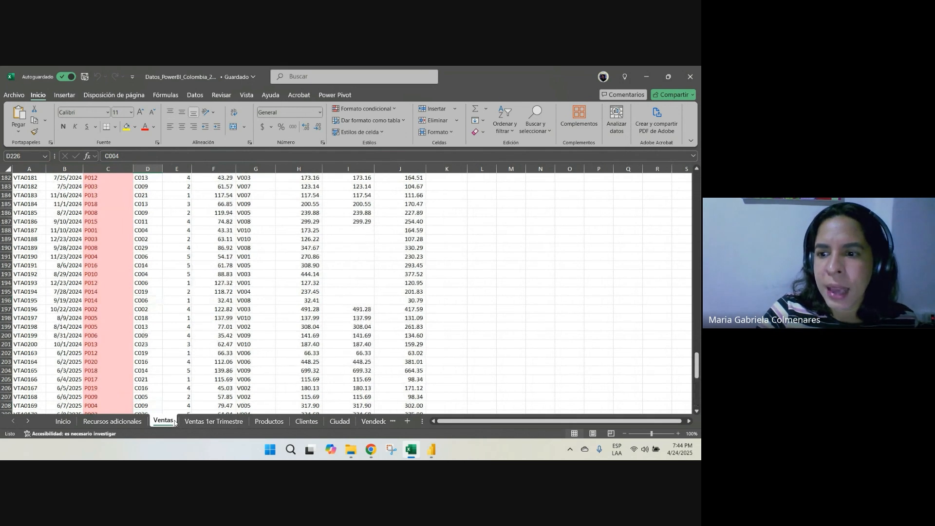
left_click_drag(697, 370, 696, 180)
left_click(246, 239)
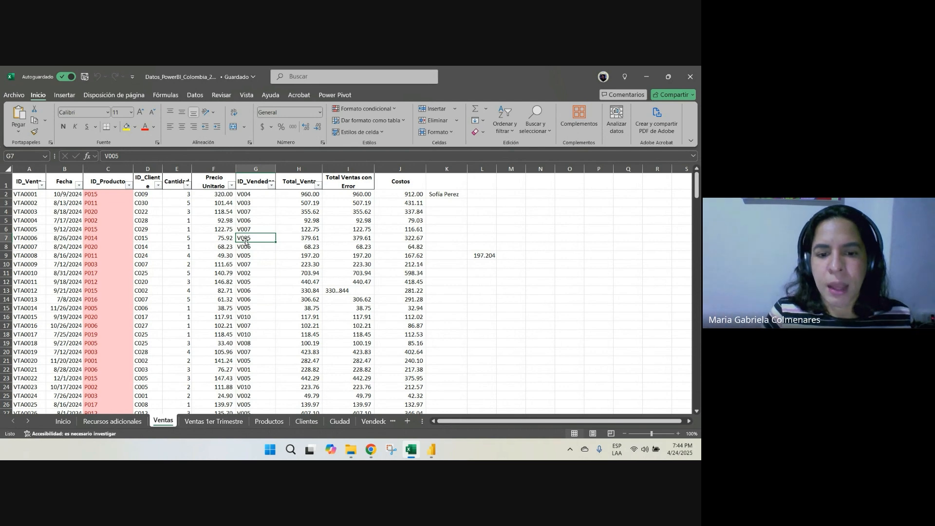
Examine the Productos table's ID, Categoría and Marca columns and its full range A1:D21
left_click(286, 421)
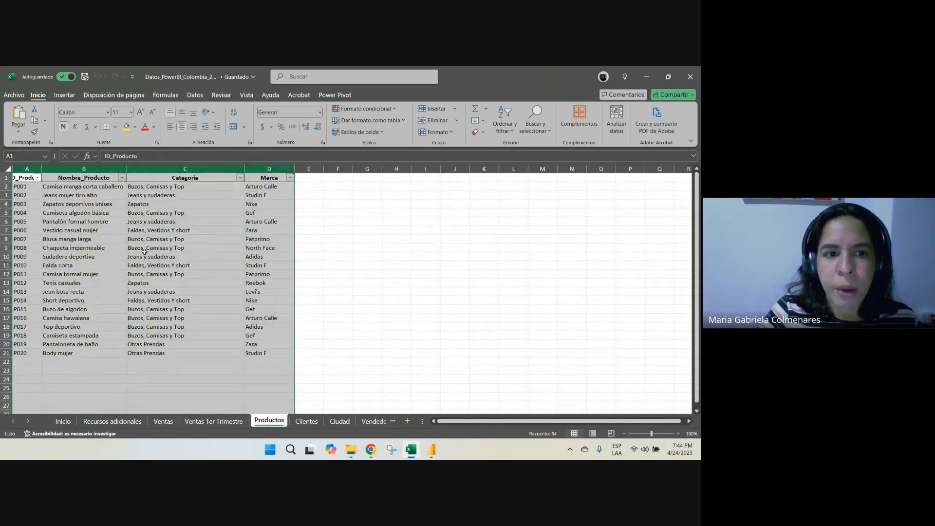
left_click(28, 179)
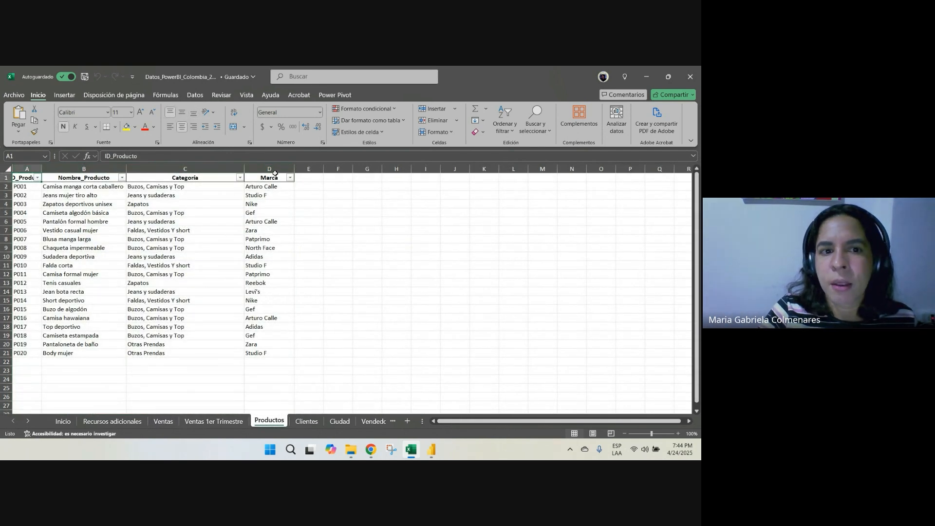
left_click(185, 168)
left_click(269, 168)
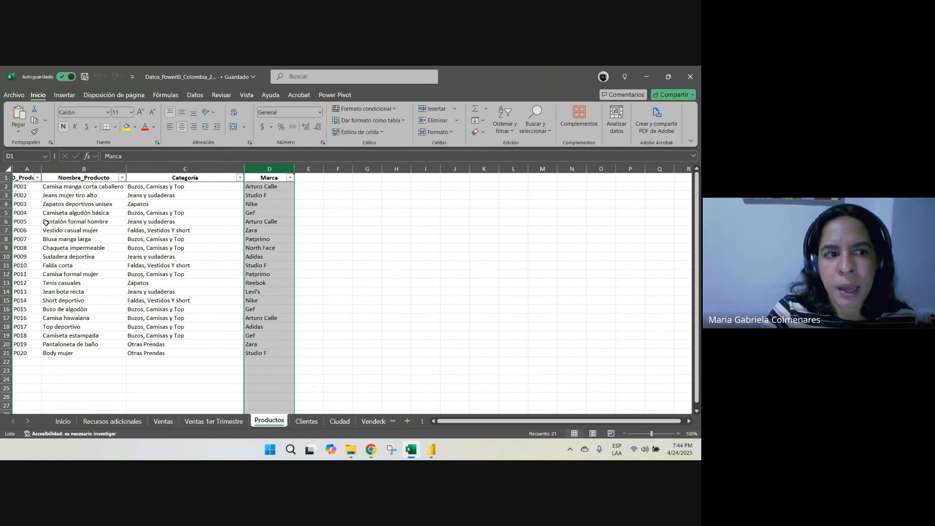
left_click_drag(25, 180, 273, 353)
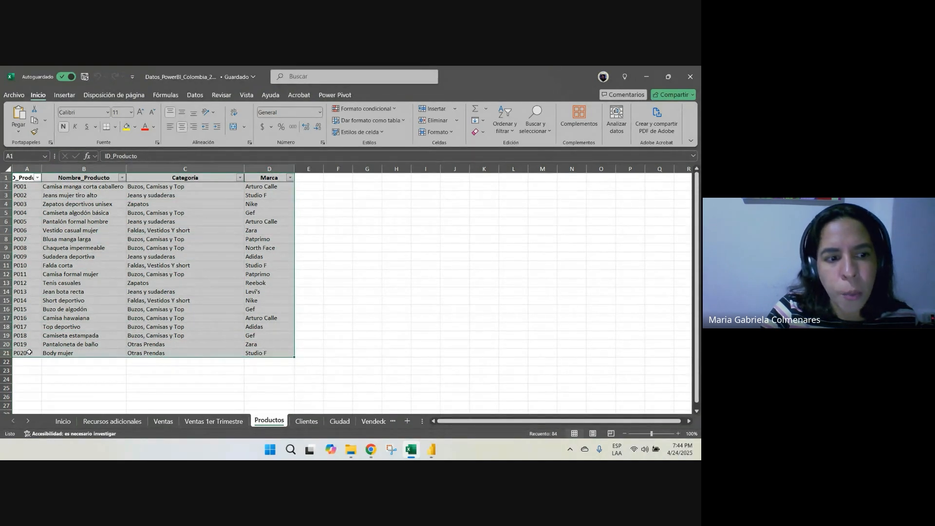
left_click_drag(29, 352, 266, 175)
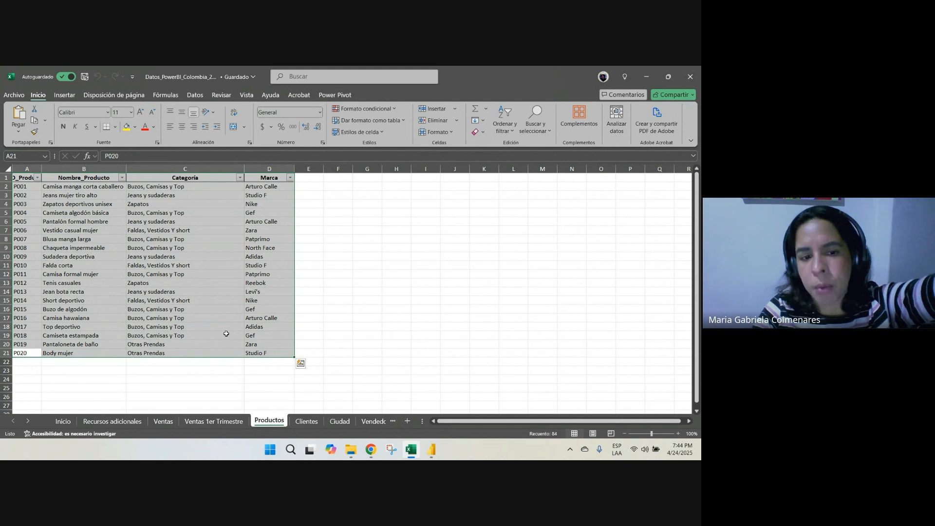
Examine individual sales rows in the Ventas sheet and the values in the Total_Venta column
left_click(163, 422)
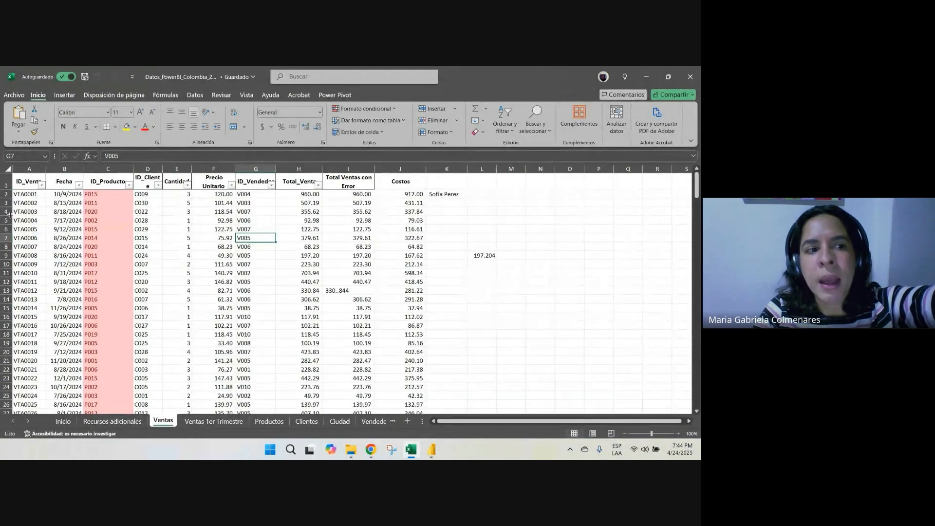
left_click_drag(3, 217, 6, 351)
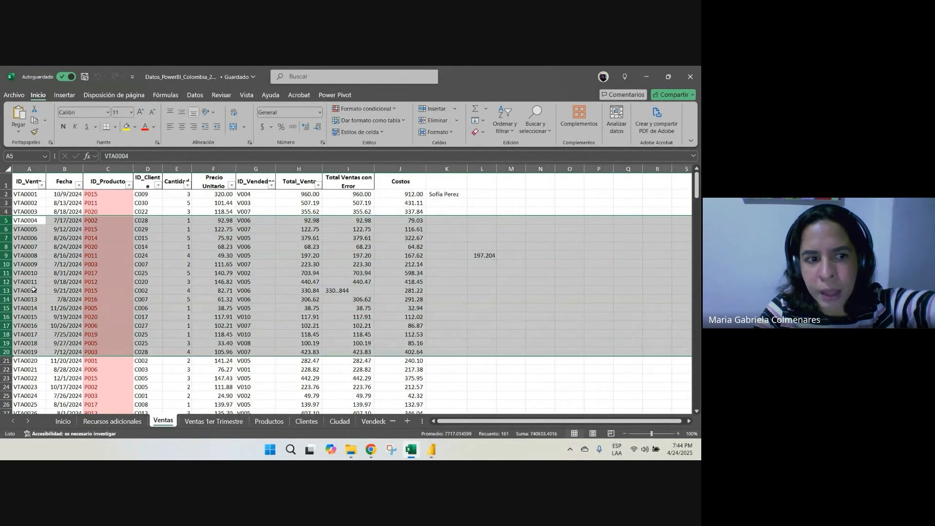
left_click(10, 231)
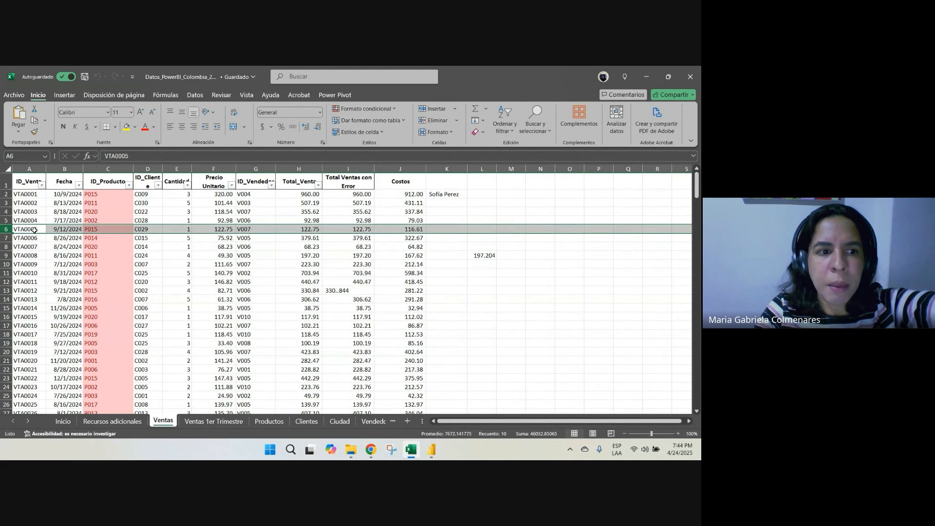
left_click_drag(34, 229, 391, 227)
left_click(292, 229)
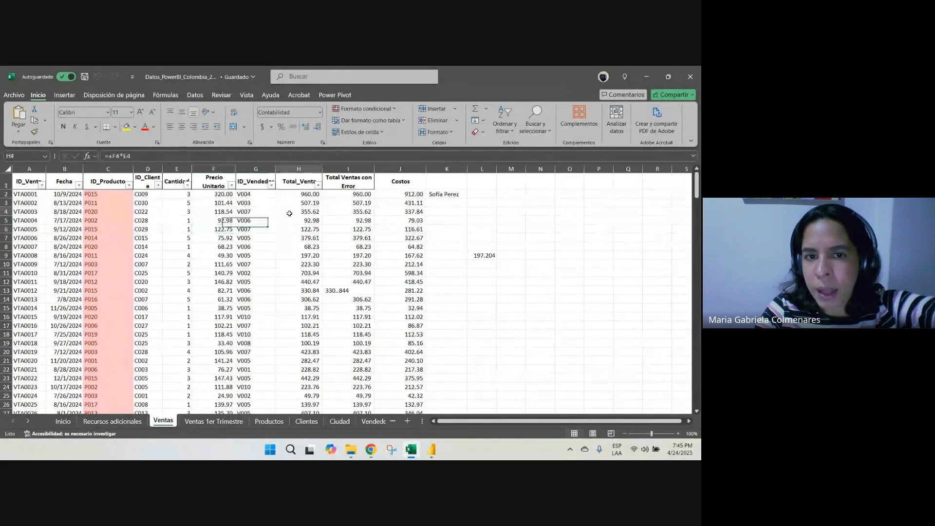
left_click_drag(292, 211, 301, 274)
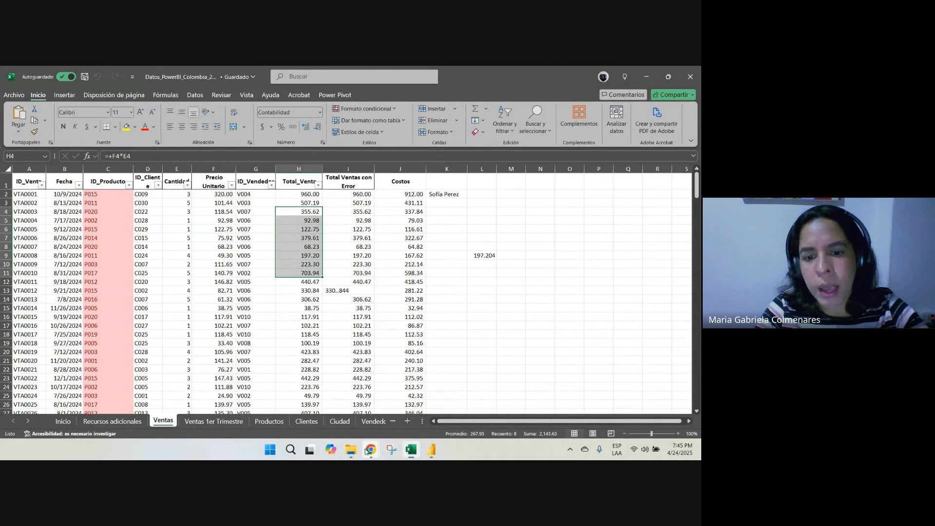
Check the Google Meet call window and return to the Excel workbook
left_click(312, 401)
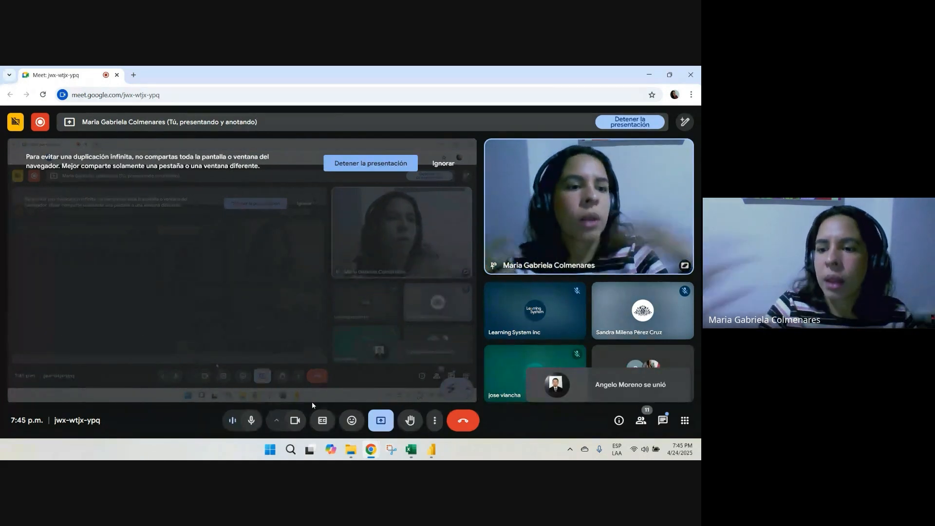
left_click(649, 73)
Examine the Ventas table's columns A to J, including the date, product ID and seller ID columns
left_click_drag(108, 220, 360, 334)
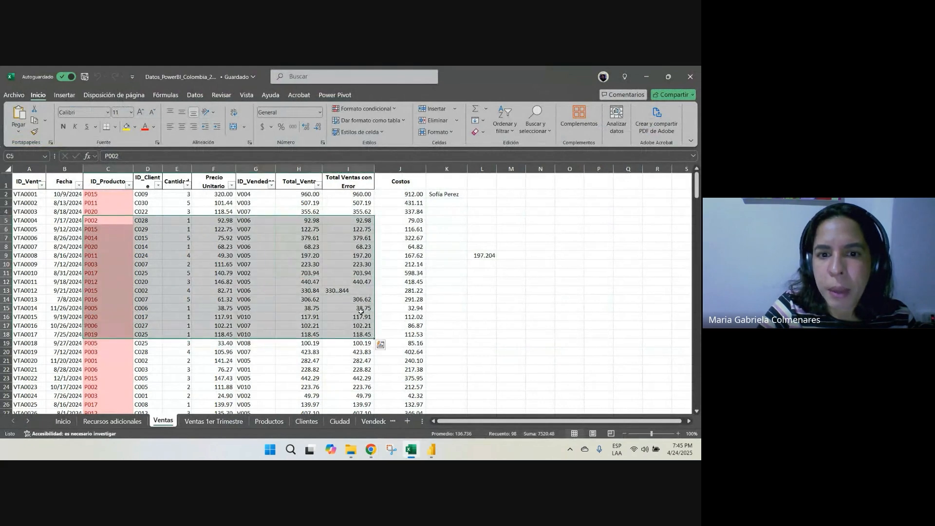
left_click_drag(21, 170, 379, 188)
left_click_drag(24, 170, 382, 193)
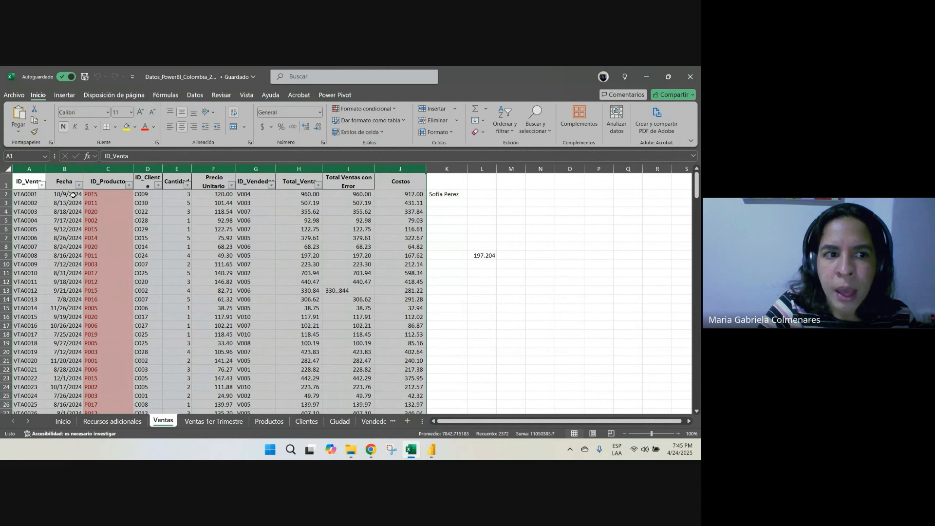
left_click(65, 168)
left_click(108, 169)
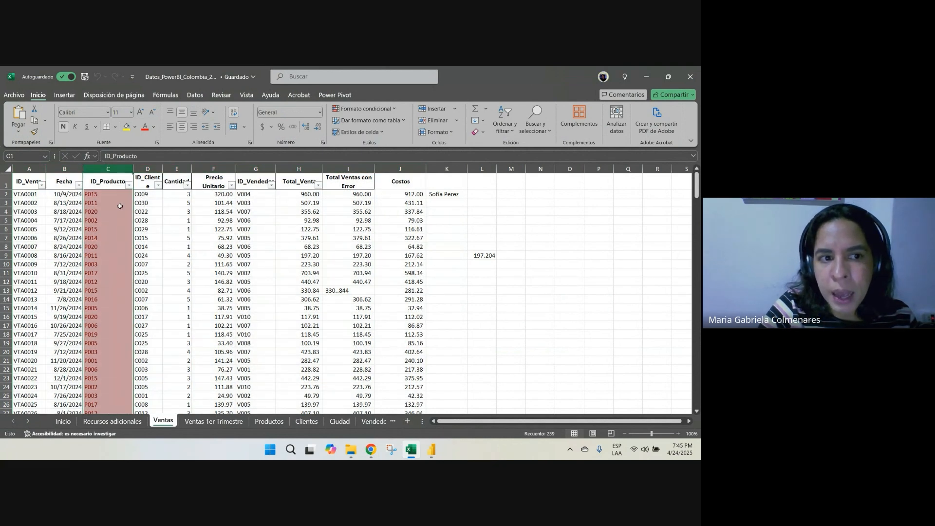
left_click_drag(119, 238, 121, 299)
left_click_drag(241, 238, 263, 256)
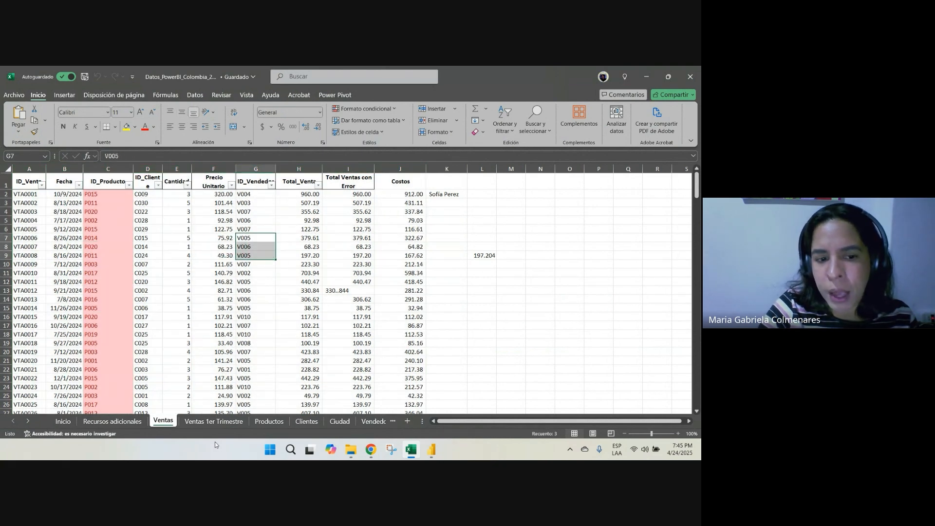
Add a new worksheet after Ventas and apply all borders to the range D6:K14
left_click(407, 421)
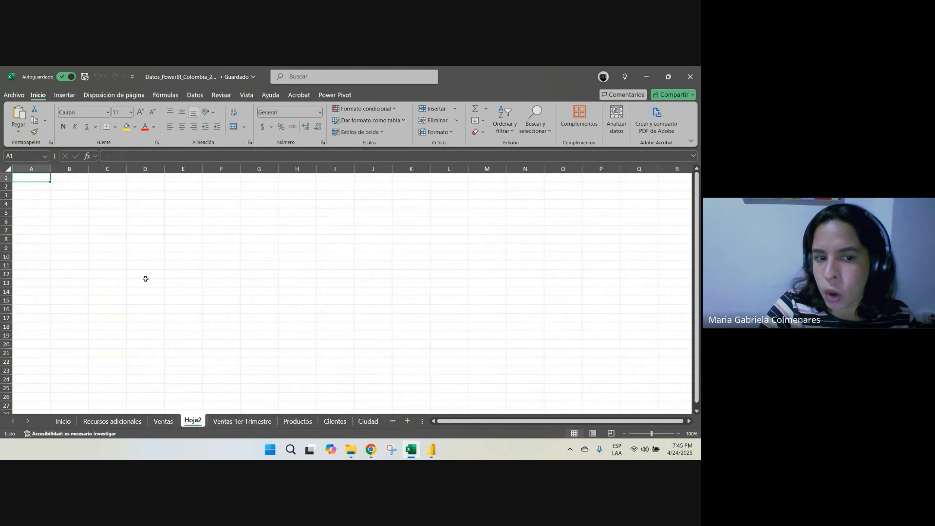
left_click_drag(133, 221, 427, 294)
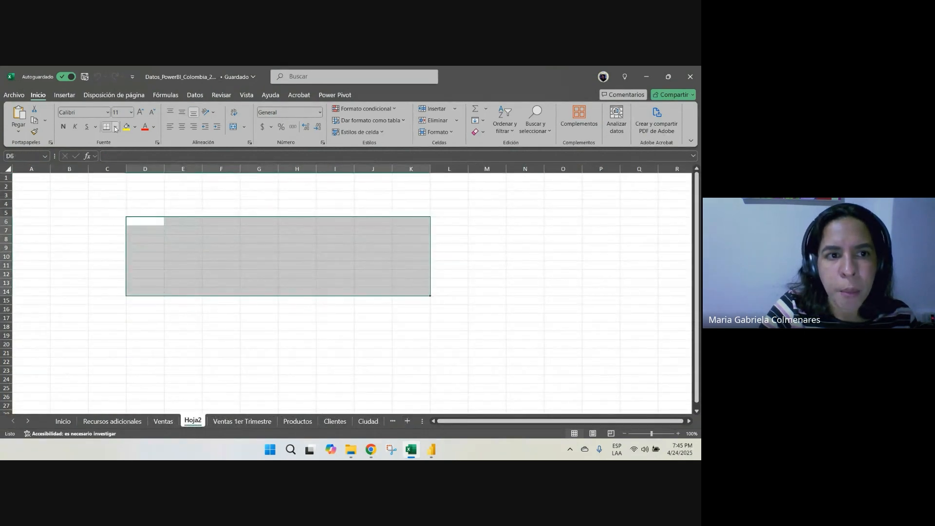
left_click(115, 126)
left_click(128, 223)
Enter the title 19 DE ABRIL in D5 above the bordered range and make it bold
left_click(152, 212)
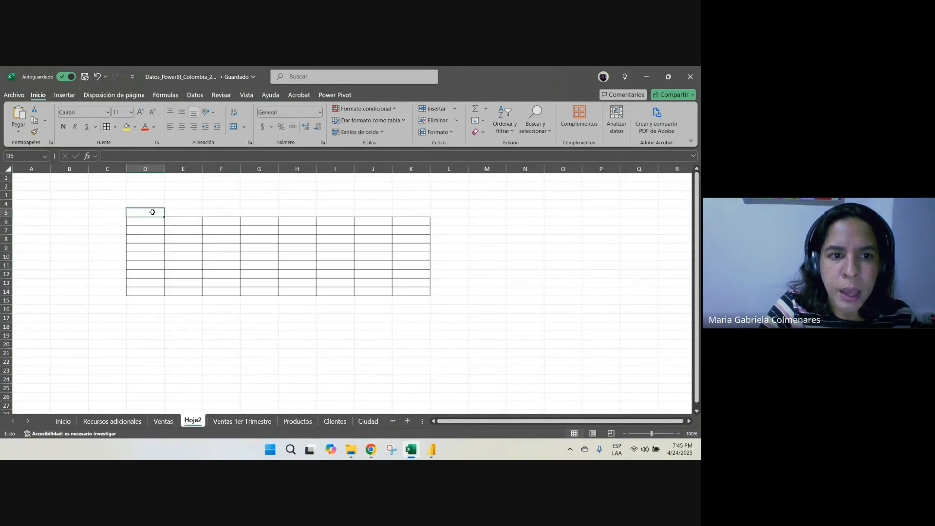
type("19 DE")
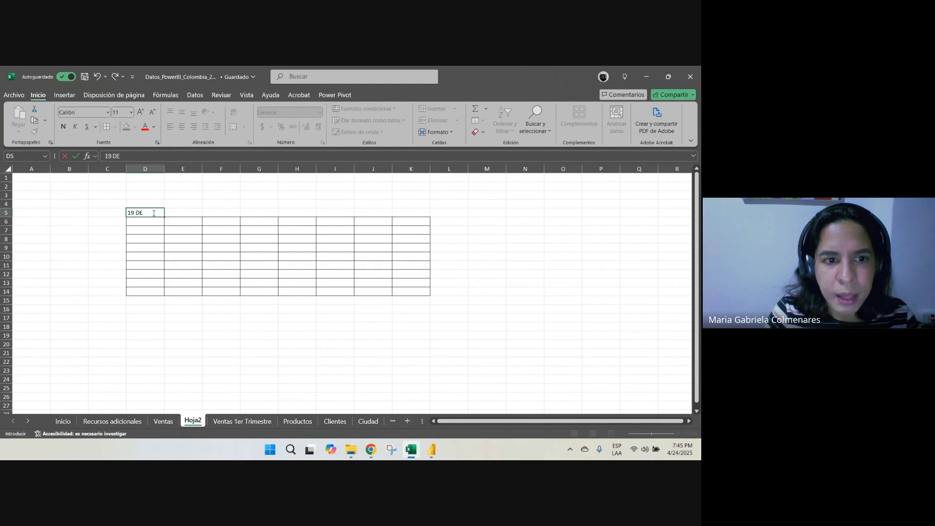
type(" BR")
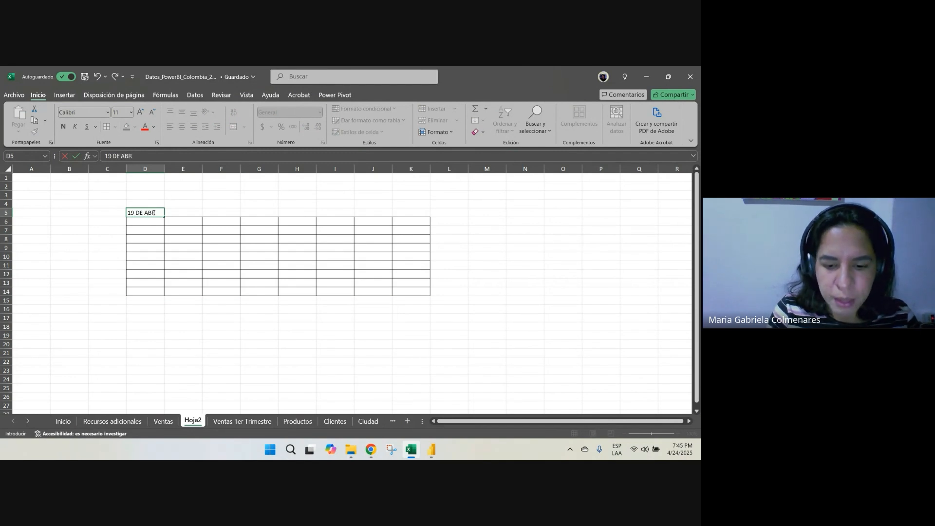
key("Return")
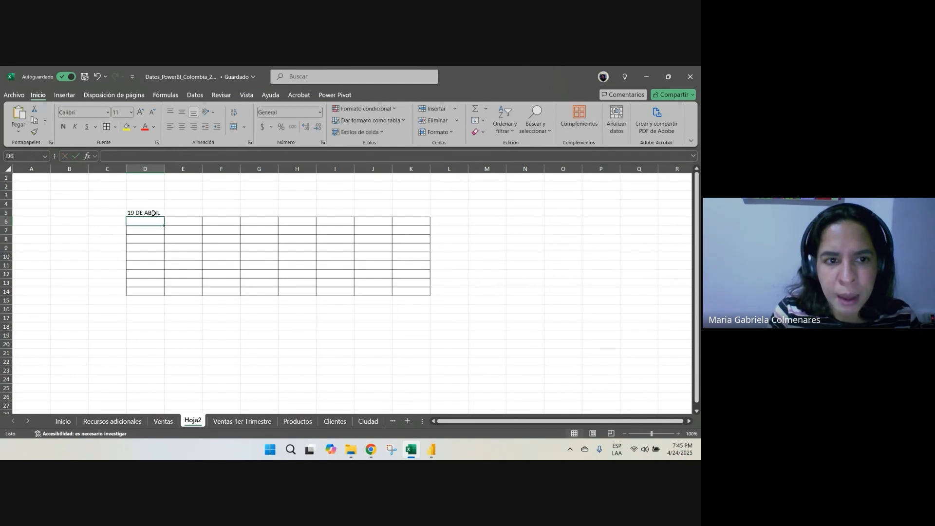
left_click(153, 213)
key("ctrl+n")
Enter the headers PRODUCTO, CANTIDAD, PREECIO and TOTAL in cells D6 to G6
left_click(146, 222)
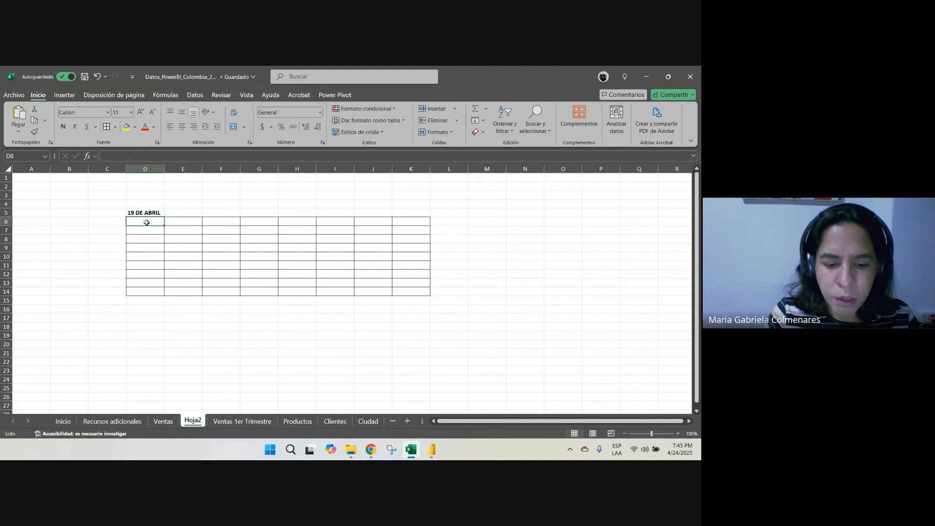
type("PRODUCTO")
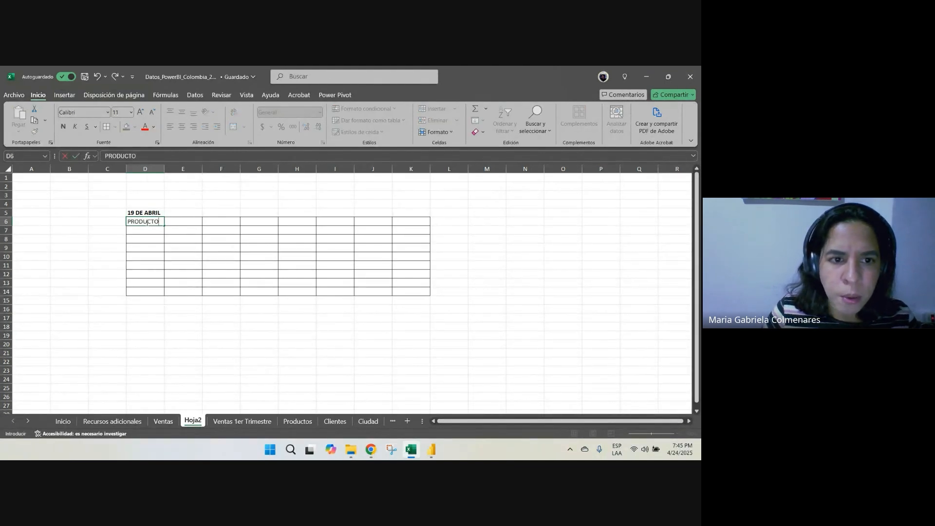
key("Tab")
type("CANTIDAD")
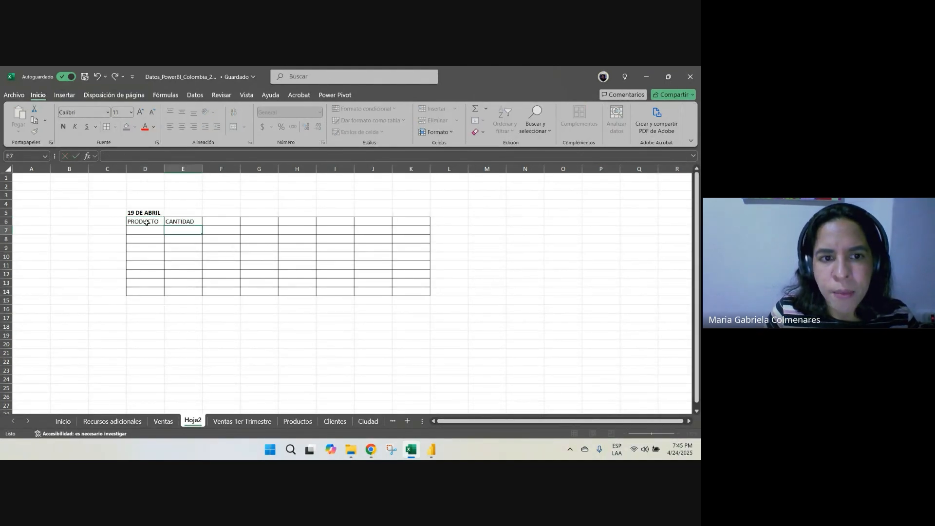
key("Tab")
type("PRE")
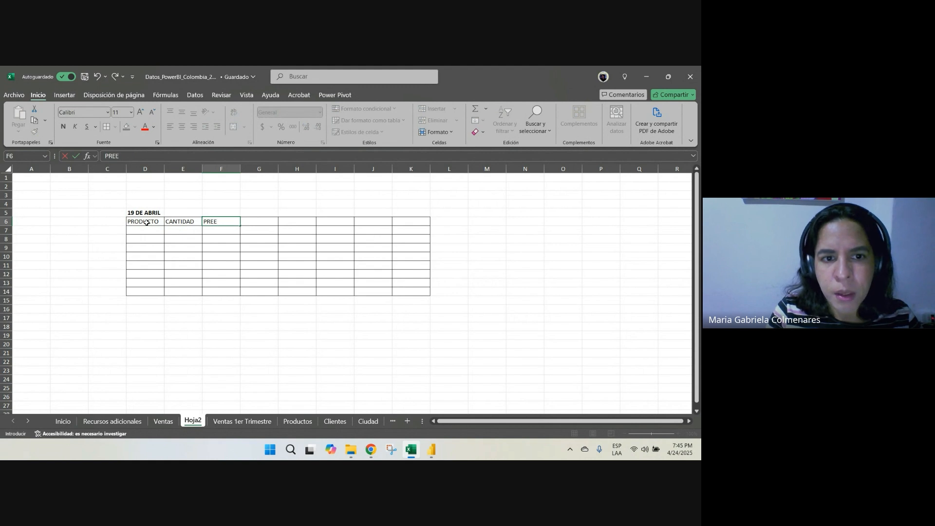
type("ECIO")
key("Tab")
type("TO")
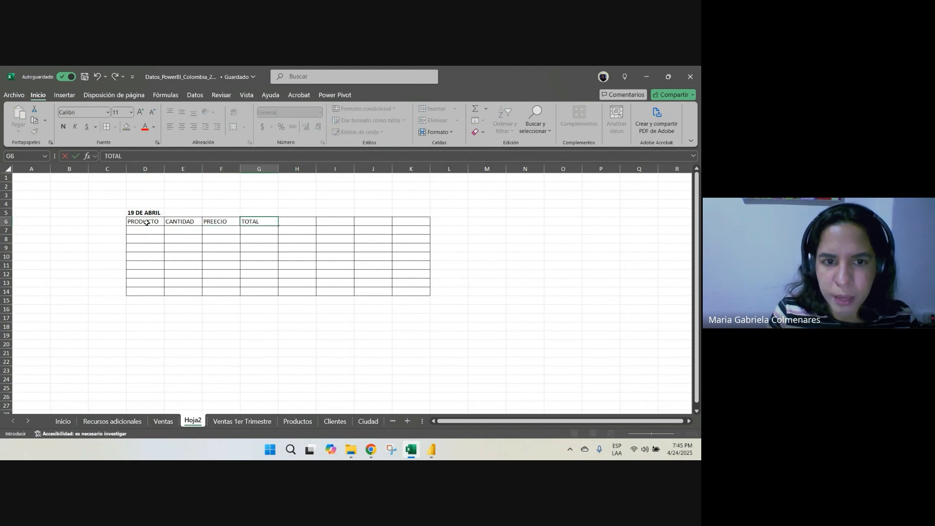
key("Return")
Copy the titled table D5:K14 to D17 and change the copy's title to 20 DE ABRIL
left_click_drag(145, 213, 421, 290)
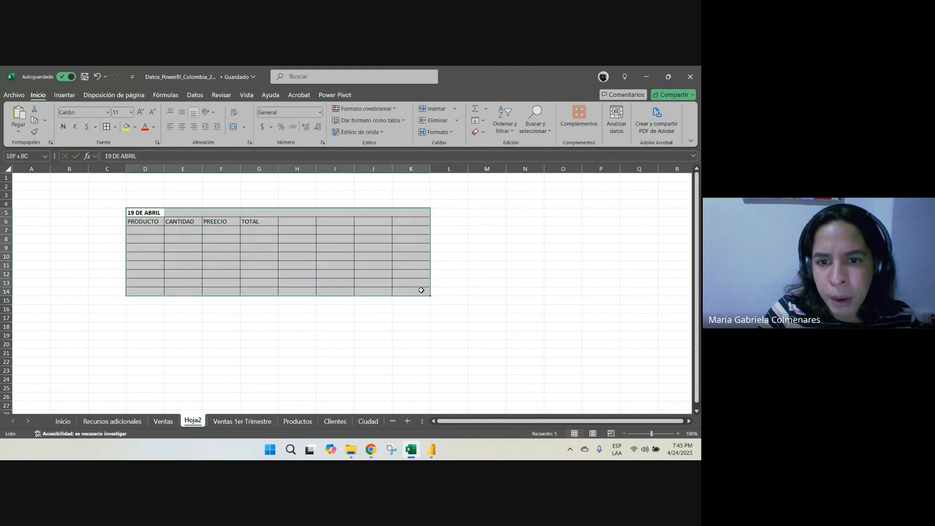
key("ctrl+c")
left_click(144, 316)
key("ctrl+v")
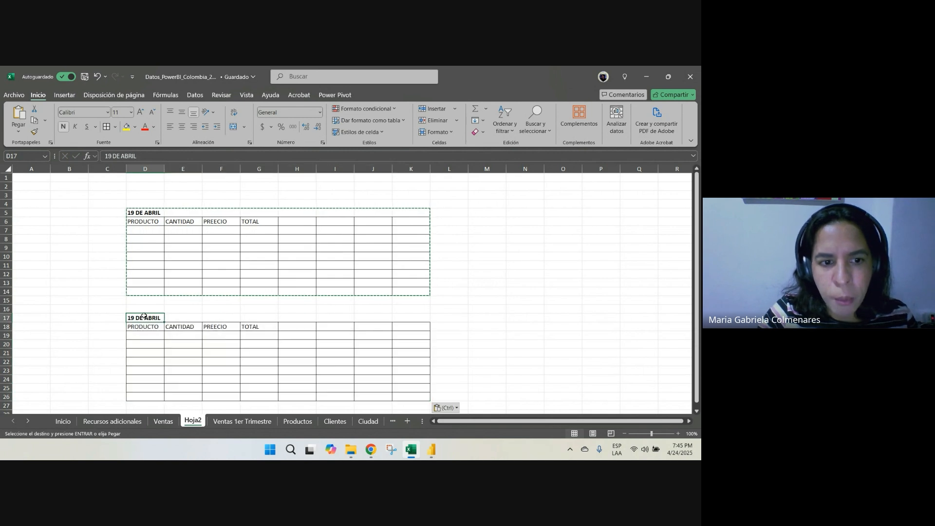
type("20/")
key("Escape")
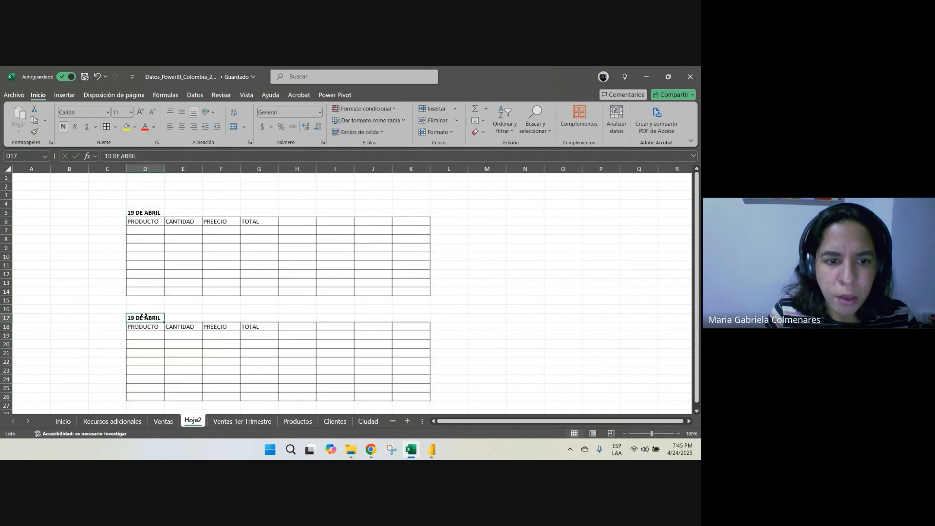
type("20 DE A")
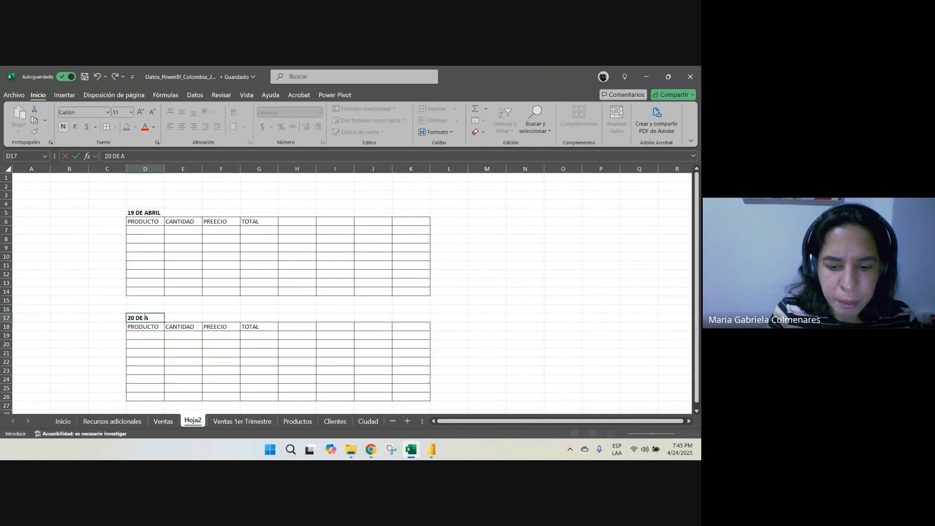
type("BRIL")
key("Return")
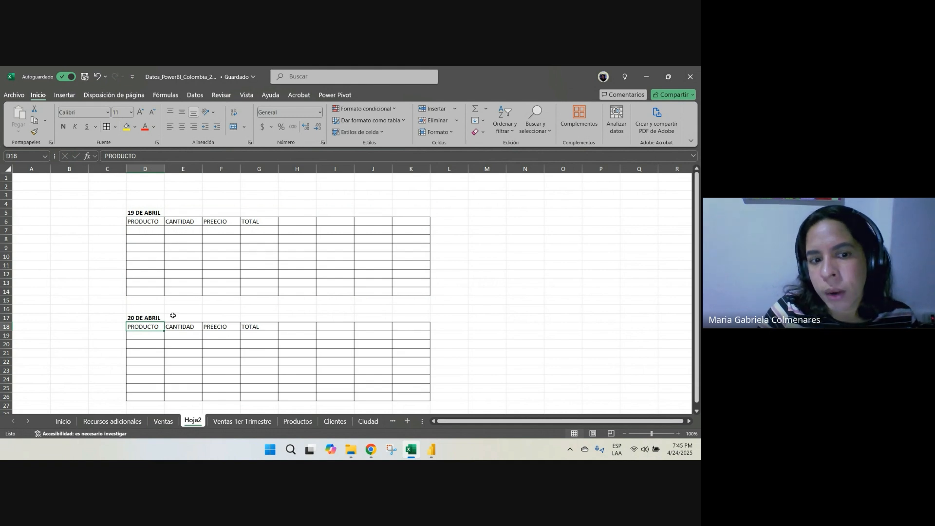
Compare the 19 DE ABRIL table with columns A to I of the Ventas sheet
mouse_move(138, 212)
left_mouse_down()
mouse_move(303, 232)
mouse_move(422, 292)
left_mouse_up()
left_click_drag(147, 227, 421, 291)
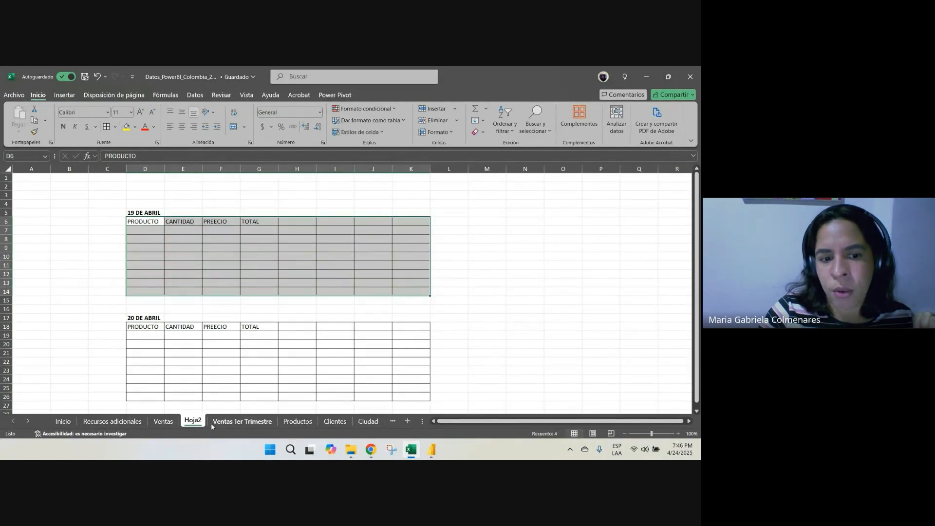
left_click(163, 421)
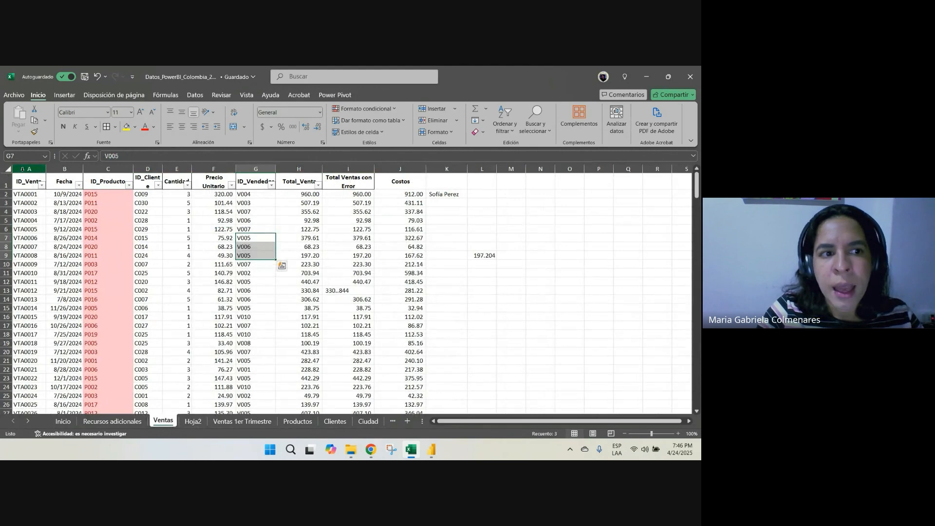
left_click_drag(23, 169, 30, 343)
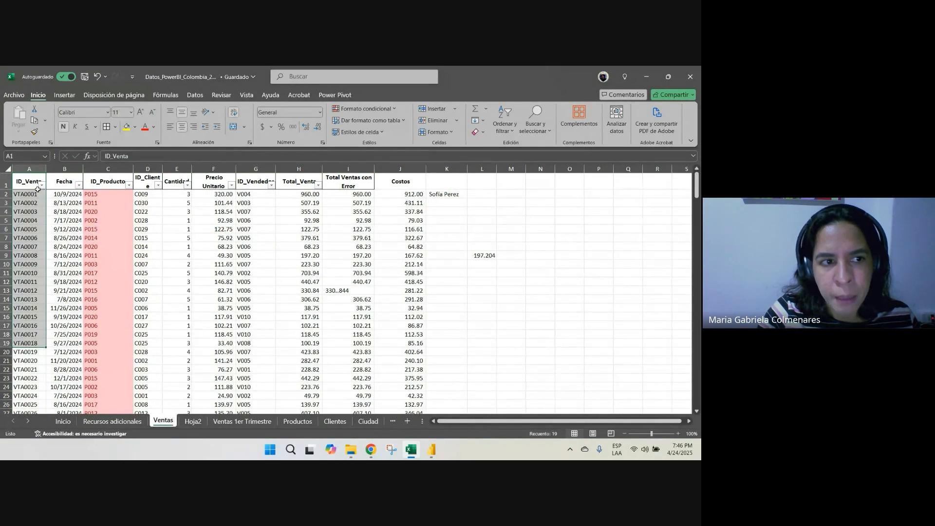
left_click_drag(37, 189, 337, 206)
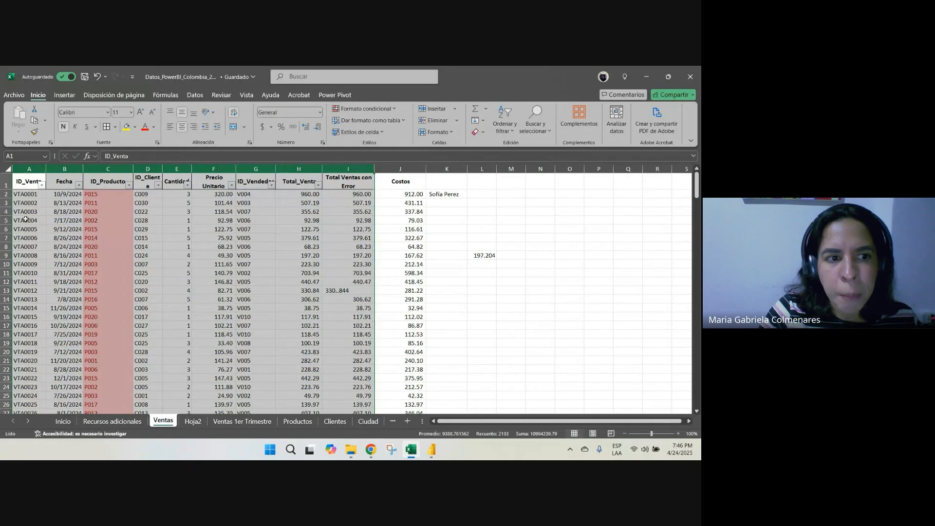
Sort the Ventas table by Fecha from oldest to newest and fill the 7/3/2024 rows, A2:J4, with yellow
left_click(80, 186)
left_click(68, 197)
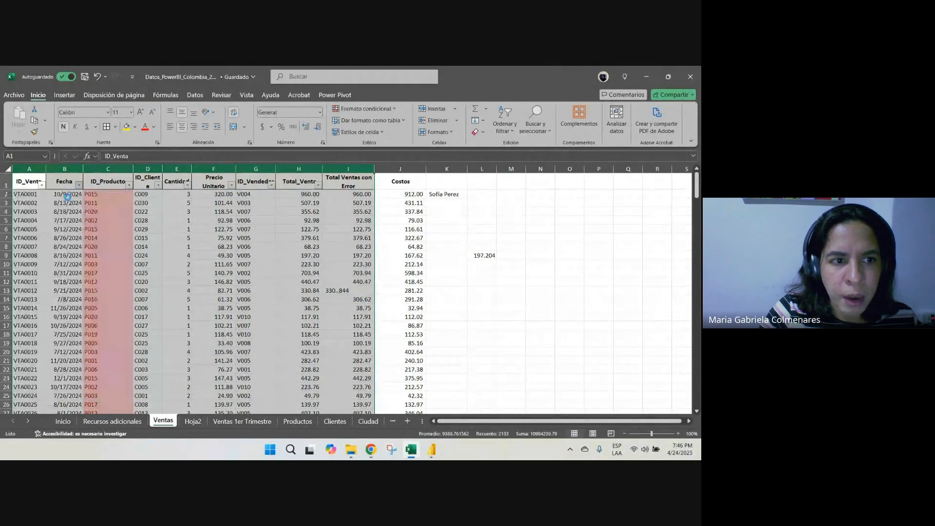
left_click(152, 248)
left_click_drag(9, 194, 399, 213)
left_click(126, 127)
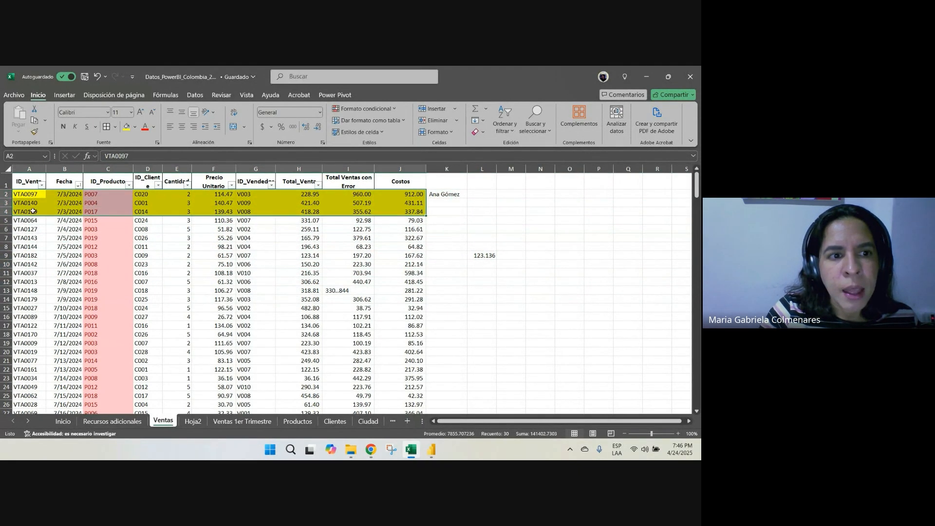
left_click_drag(25, 196, 393, 208)
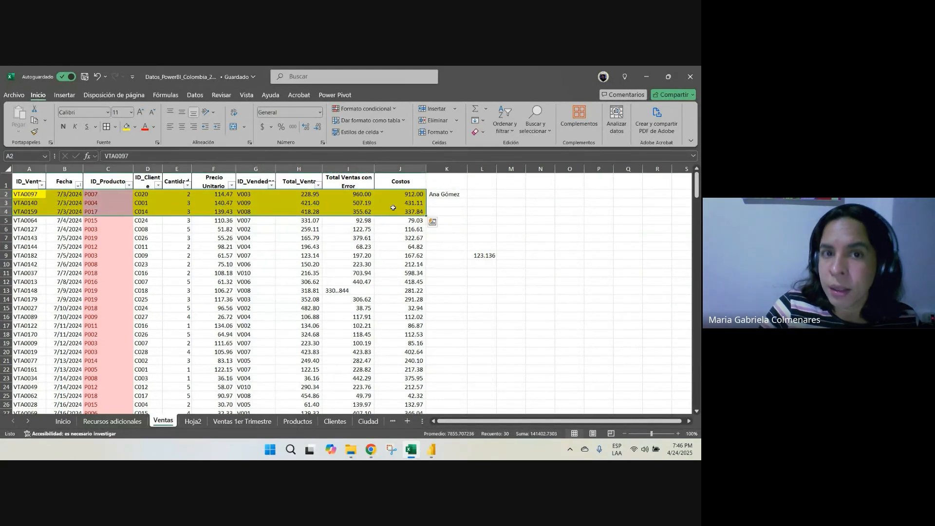
Add a FECHA header in C6 beside the 19 DE ABRIL table on Hoja2
left_click(193, 421)
left_click_drag(138, 212, 406, 210)
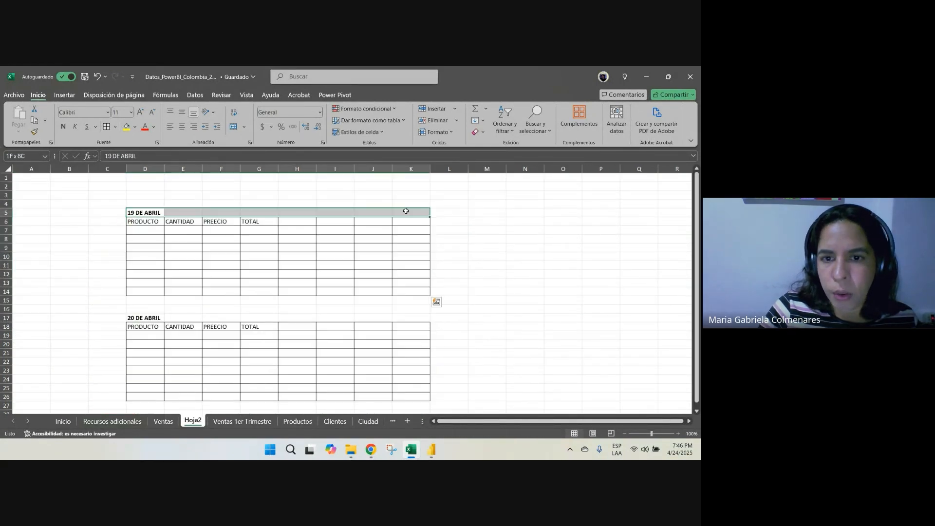
left_click(110, 219)
type("FECHA")
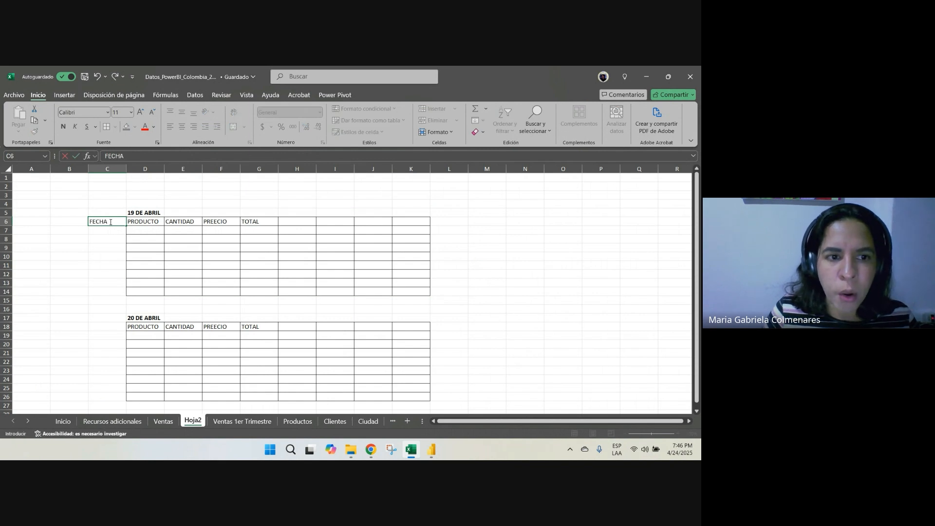
key("Return")
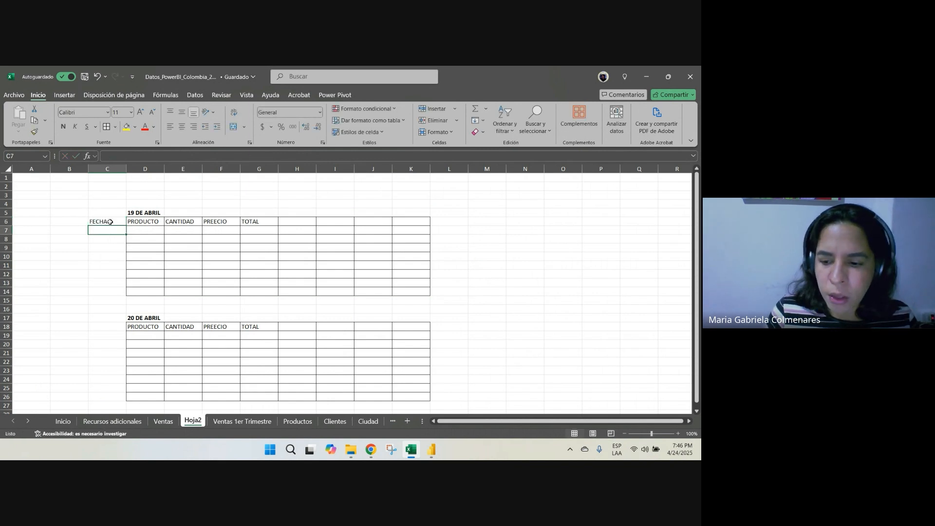
Enter the date 4/19/2025 in C7 and copy it down through C14
type("2025")
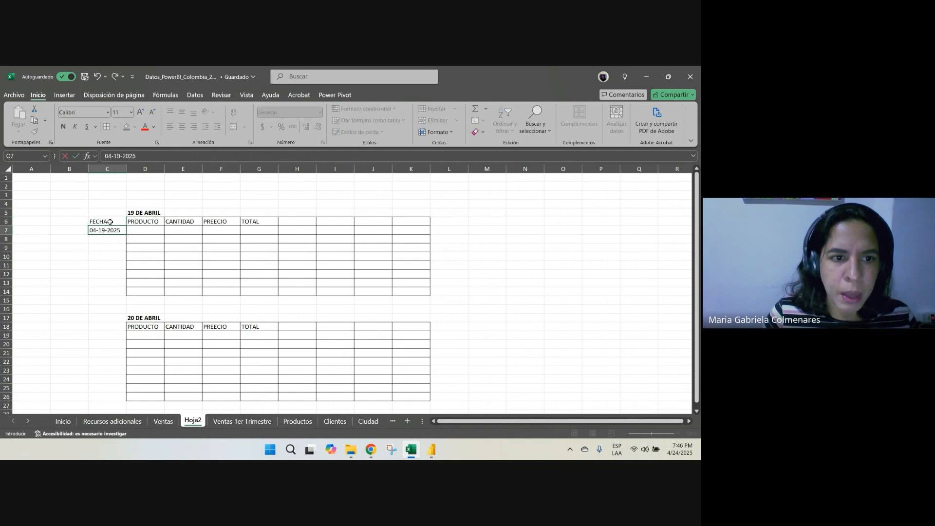
key("Return")
key("Up")
key("ctrl+c")
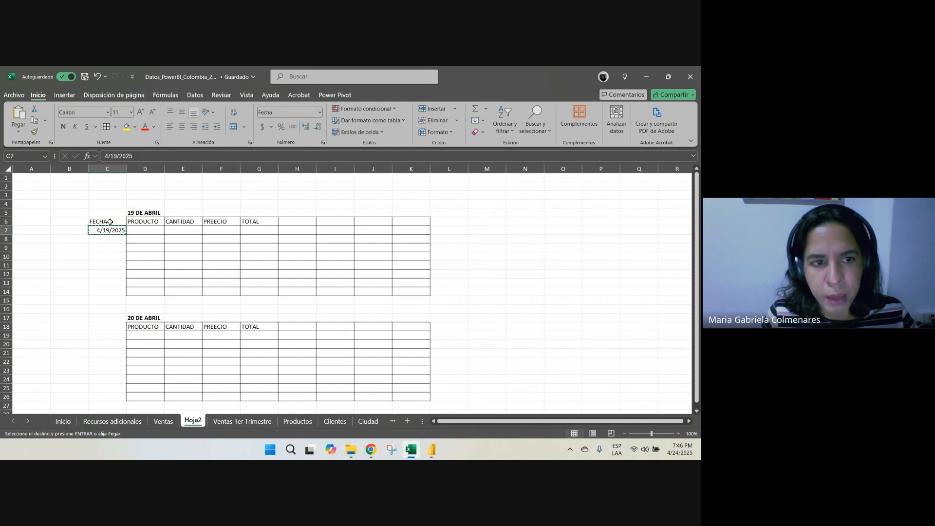
key("shift+Down")
key("shift+Down")
key("shift+Down")
key("shift+Down")
key("shift+Down")
key("shift+Down")
key("shift+Down")
key("ctrl+v")
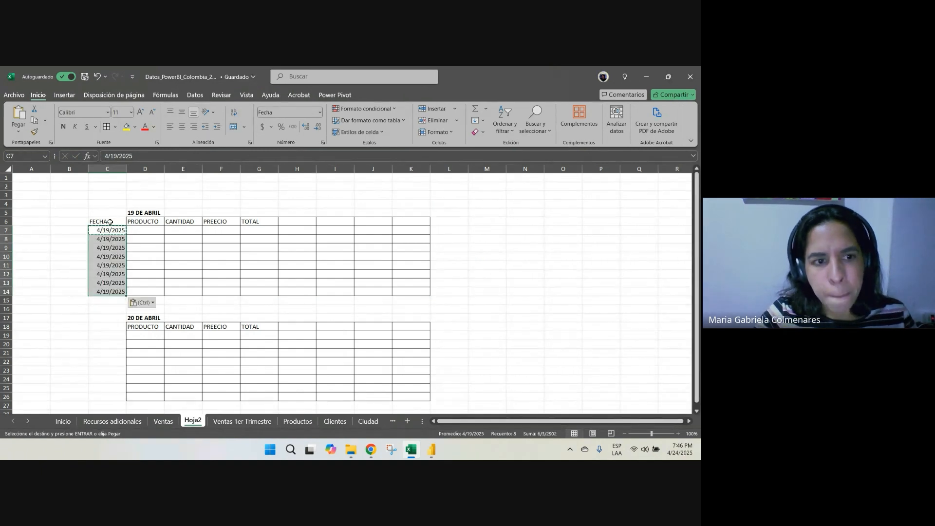
left_click(109, 233)
left_click_drag(109, 234, 109, 290)
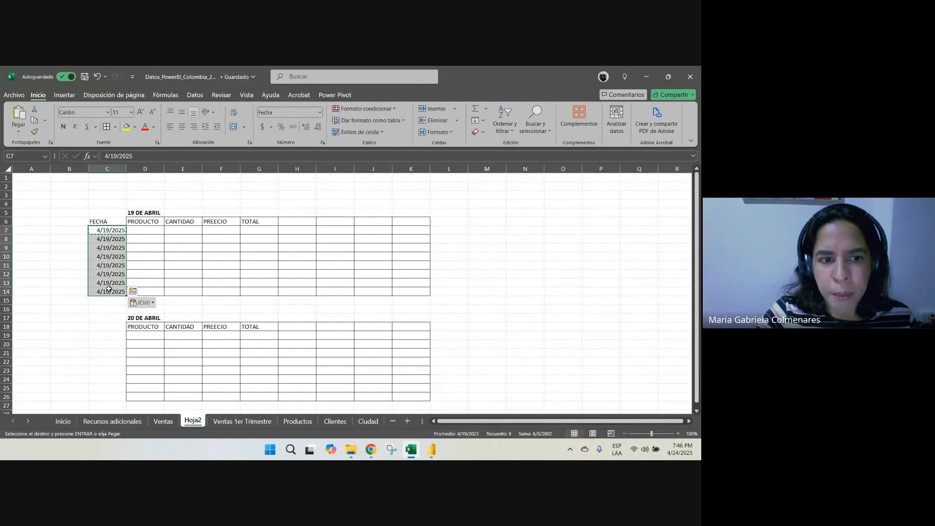
Enter the date 4/20/2025 in C19 and copy it down through C26
left_click(108, 336)
type("04-2")
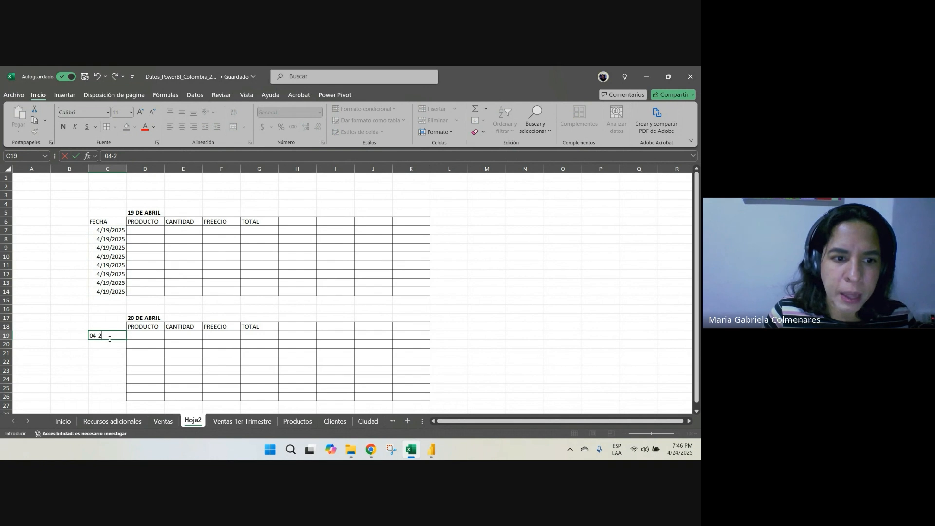
key("Escape")
type("0-2025")
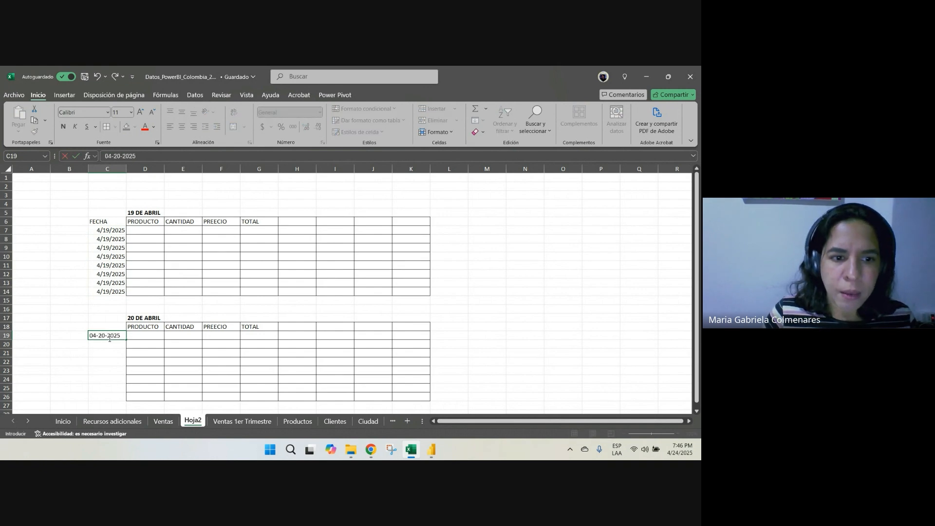
key("Return")
left_click(108, 336)
key("ctrl+c")
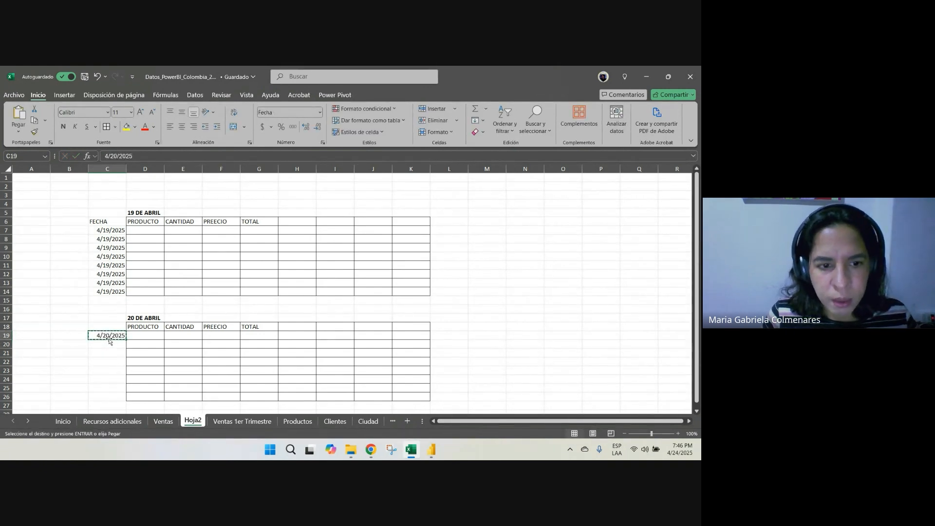
key("shift+Down")
key("shift+Down")
key("shift+Down")
key("shift+Down")
key("shift+Down")
key("shift+Down")
key("shift+Down")
key("ctrl+v")
Add a FECHA header in C18 above the 4/20/2025 dates
left_click(114, 327)
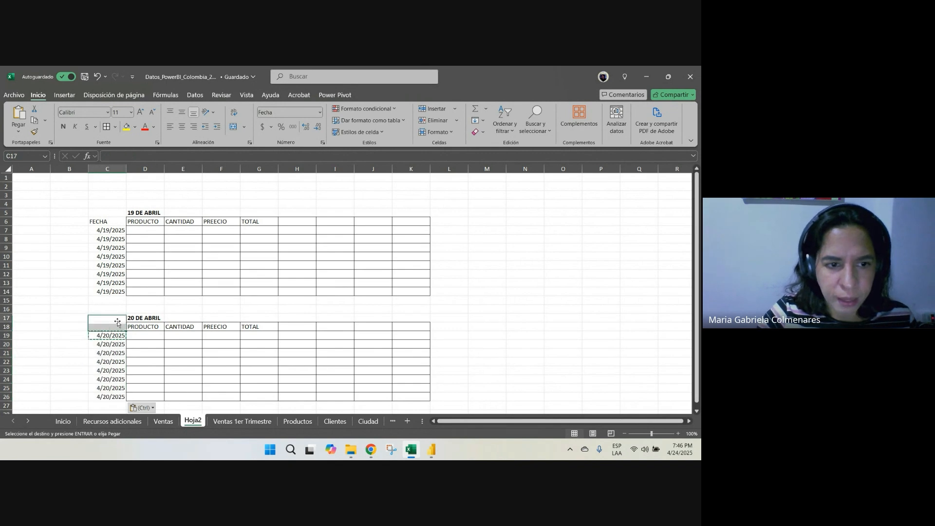
type("FECHA")
key("Return")
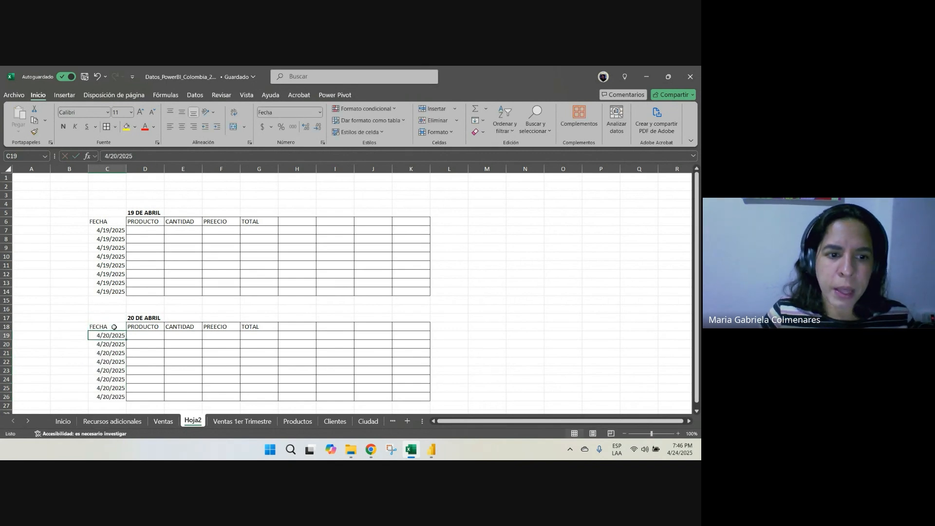
Review both dated example tables on Hoja2 and compare their layout with the Ventas sheet
mouse_move(114, 327)
left_mouse_down()
mouse_move(221, 336)
mouse_move(419, 379)
mouse_move(414, 396)
left_mouse_up()
left_click_drag(411, 289, 100, 222)
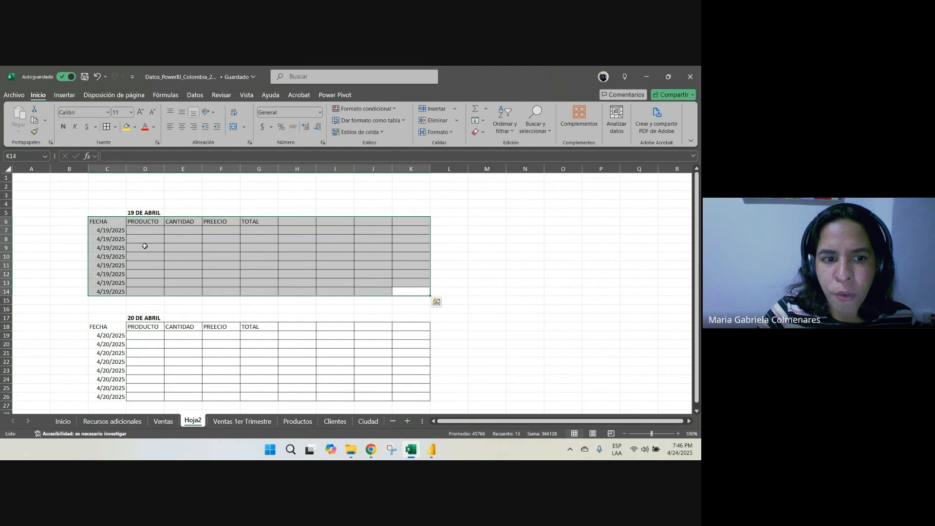
left_click(163, 422)
left_click(204, 310)
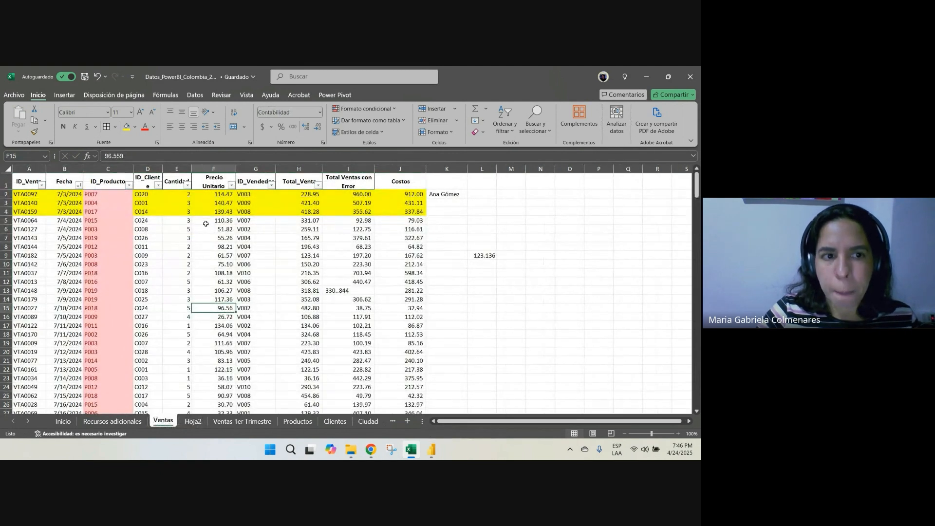
Switch to the Ejercicio de practica clase 1 report in Power BI Desktop and add a new blank page
left_click_drag(246, 203, 307, 325)
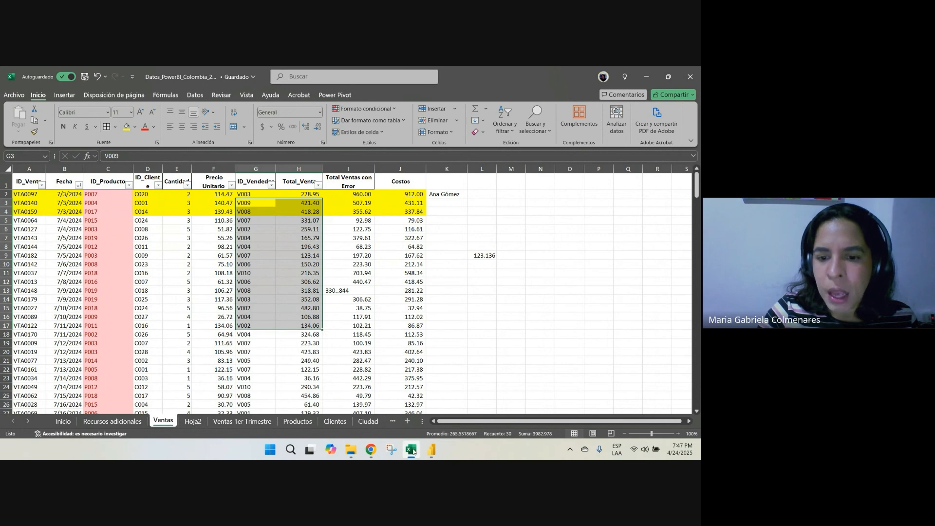
mouse_move(437, 449)
left_click(410, 417)
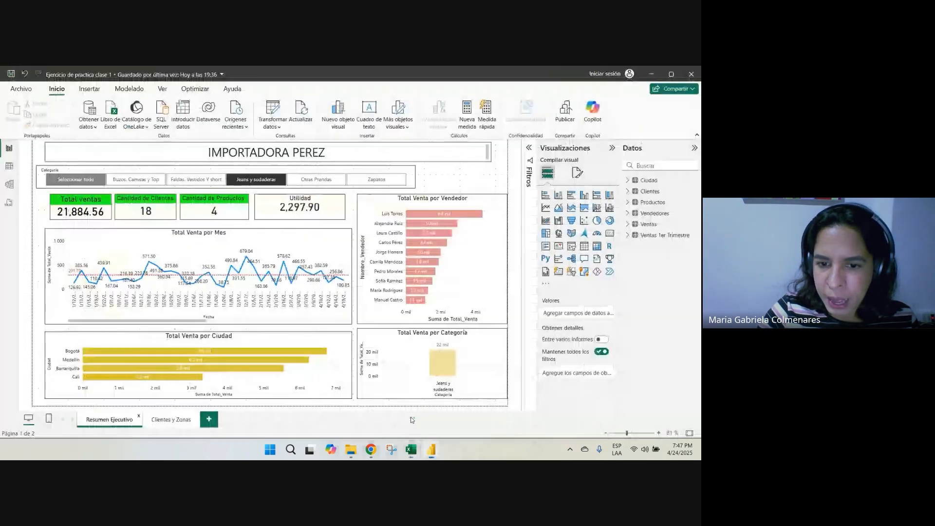
left_click(209, 419)
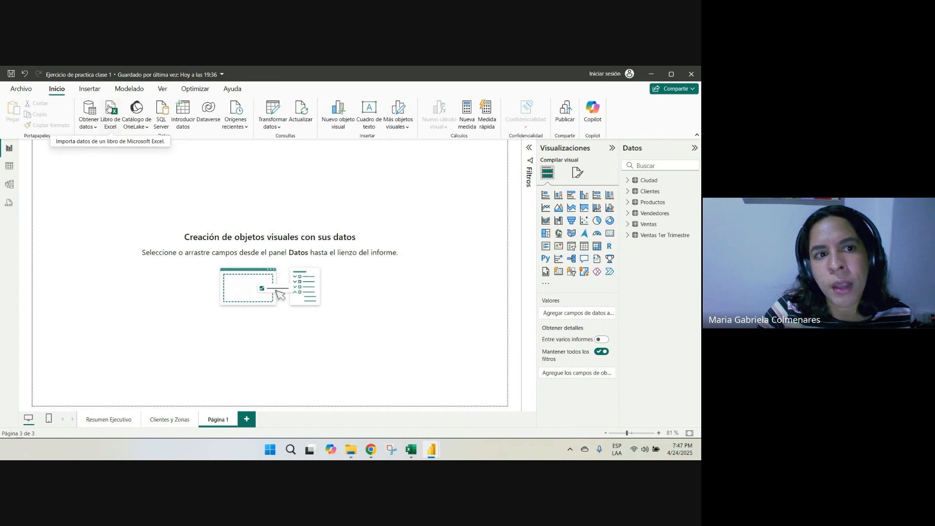
Start an Excel workbook import and browse through 04. Aprende Excel con Gaby and Power Bi to the 01 - Seminario 1 - Power Bi 2025 folder
left_click(94, 130)
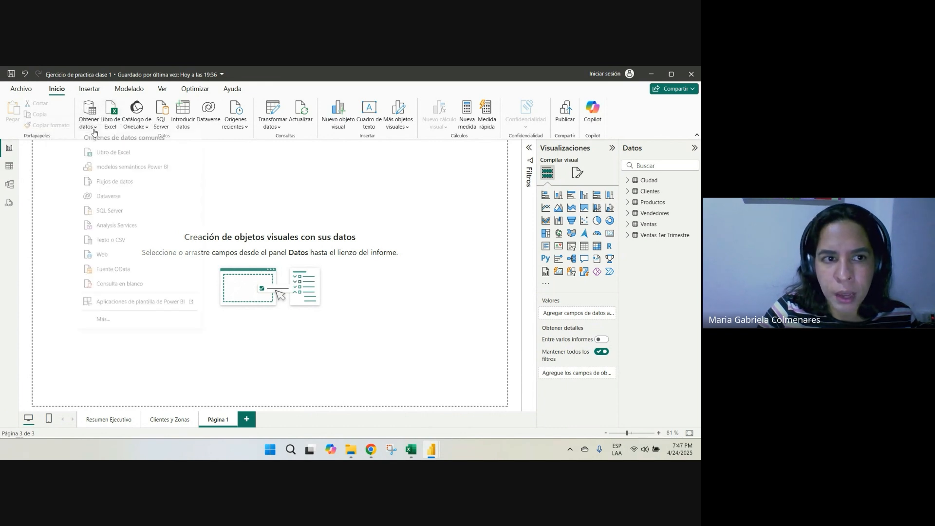
left_click(102, 157)
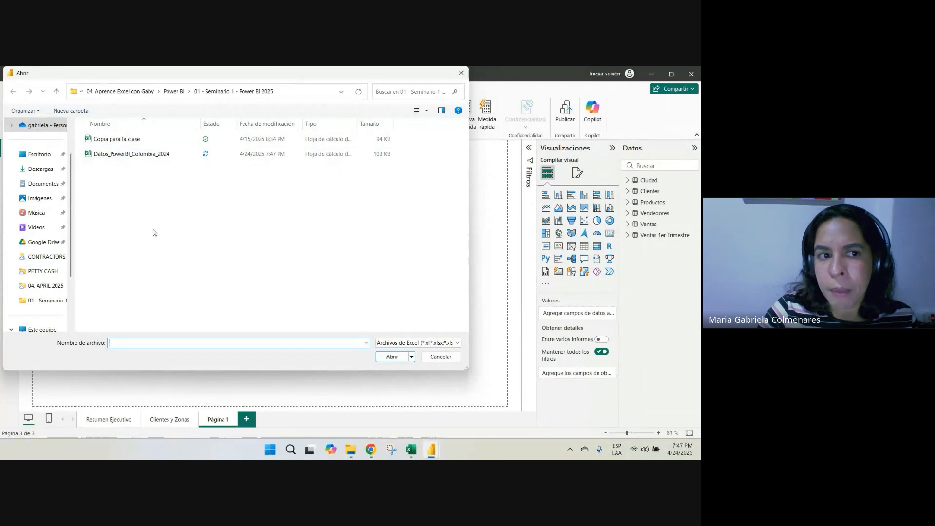
left_click(343, 93)
left_click(200, 261)
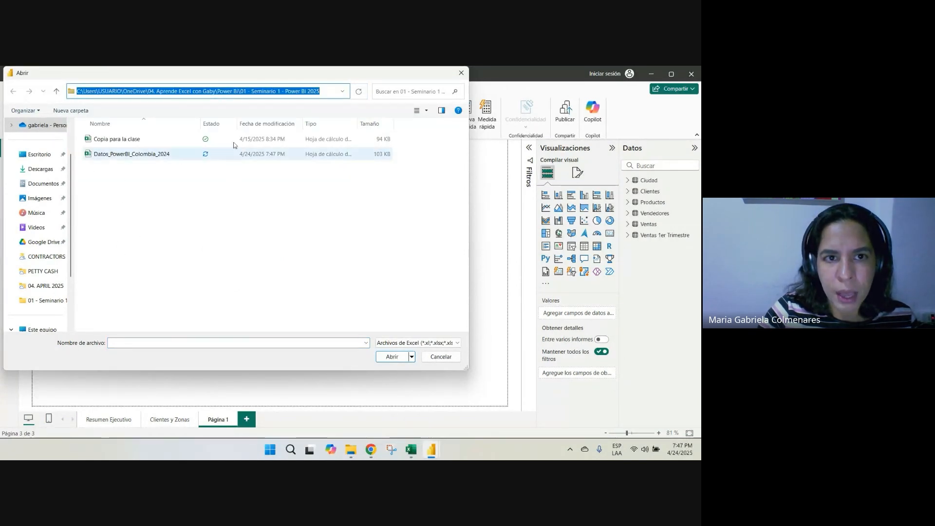
left_click(336, 94)
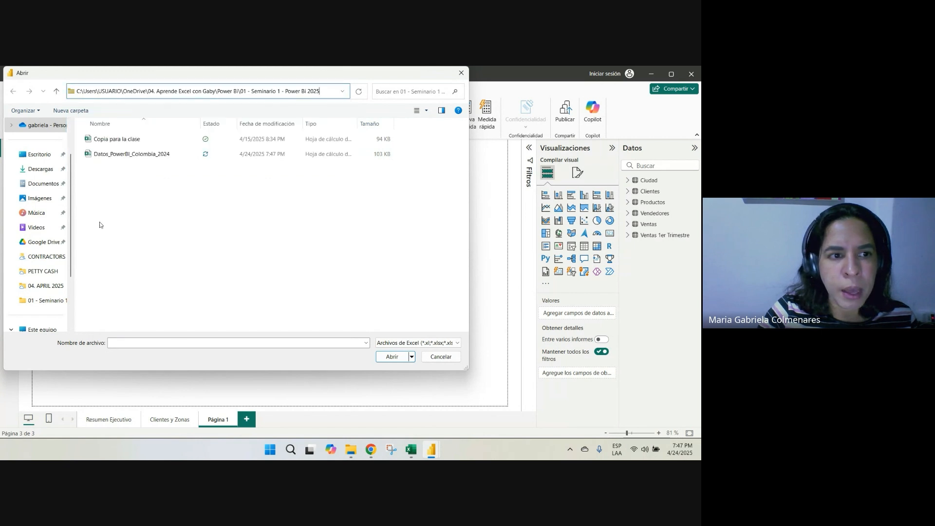
scroll(48, 204, "up", 2)
left_click(44, 172)
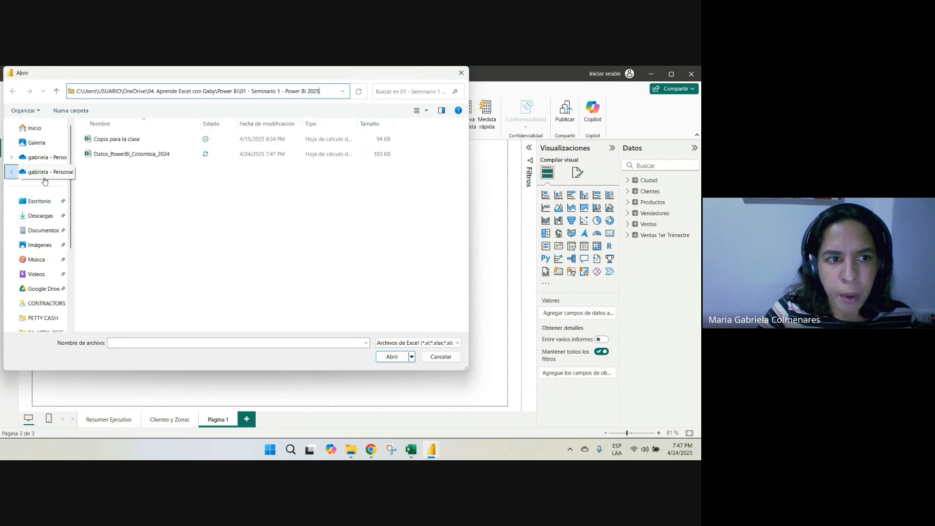
double_click(161, 184)
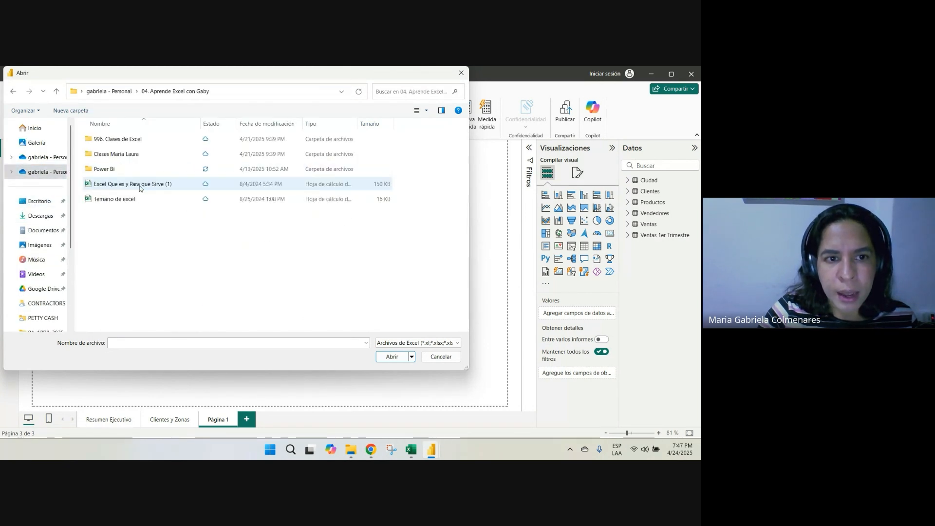
double_click(121, 141)
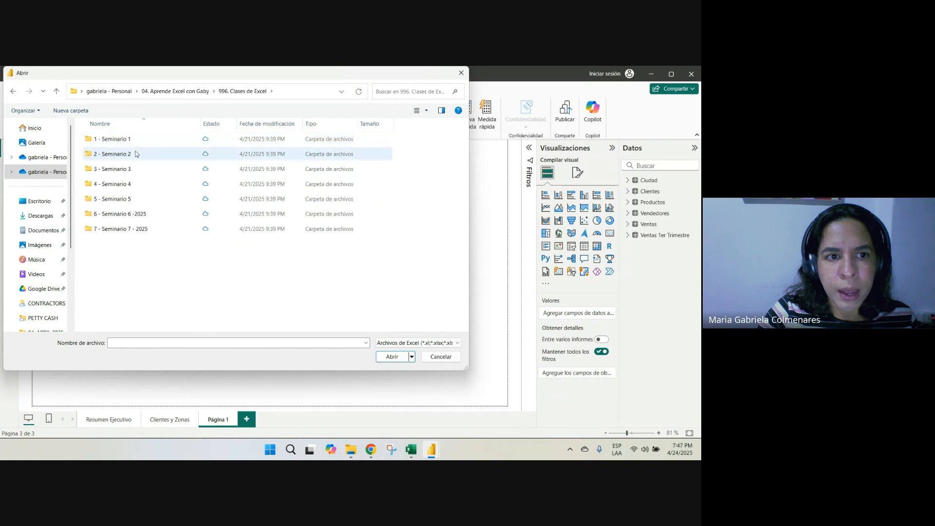
left_click(13, 91)
double_click(111, 169)
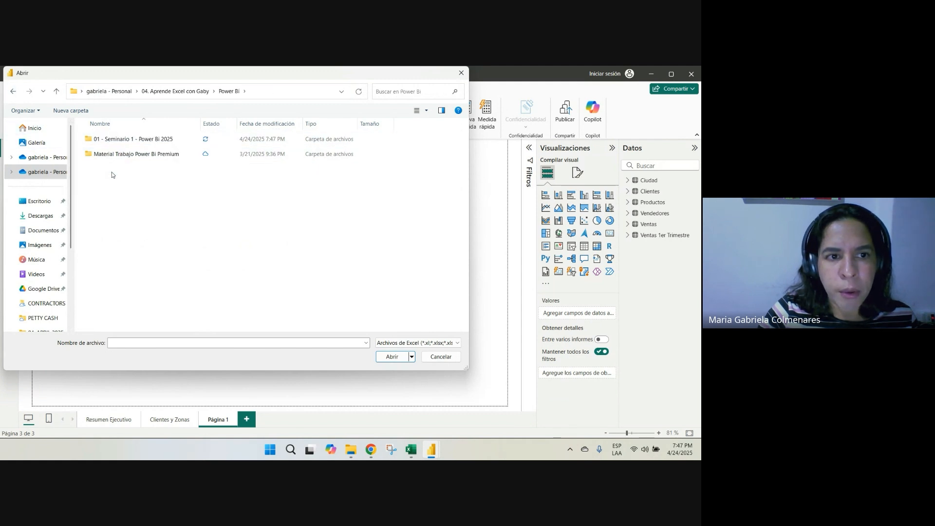
double_click(121, 141)
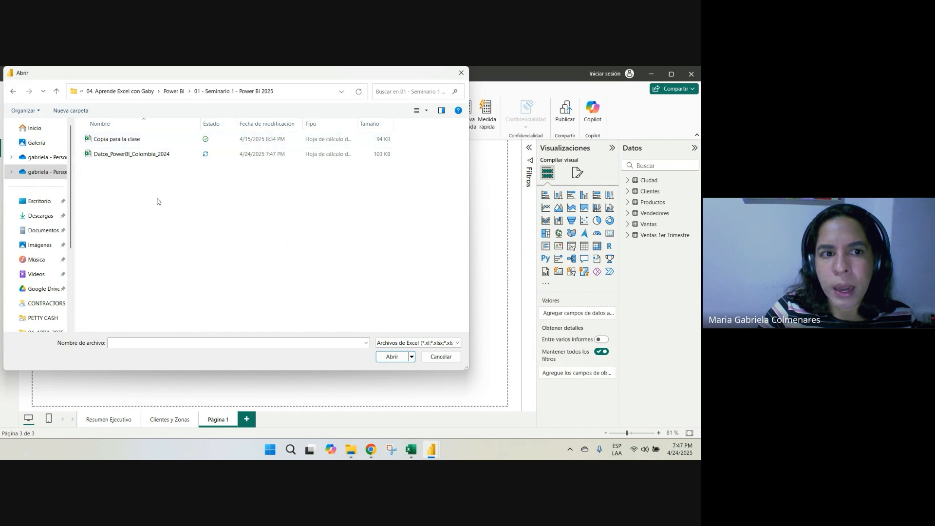
Try to open Datos_PowerBI_Colombia_2024 as the data source, and dismiss the file selection
left_click(123, 156)
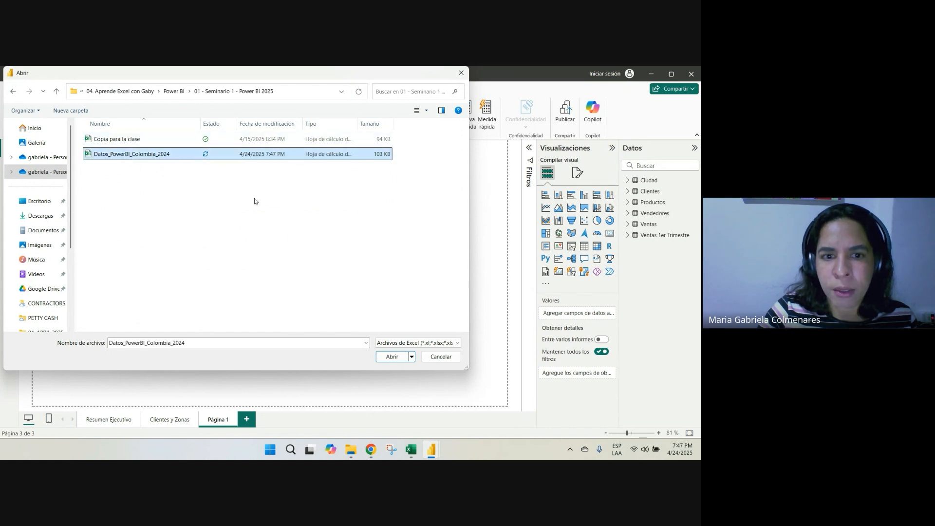
left_click(389, 359)
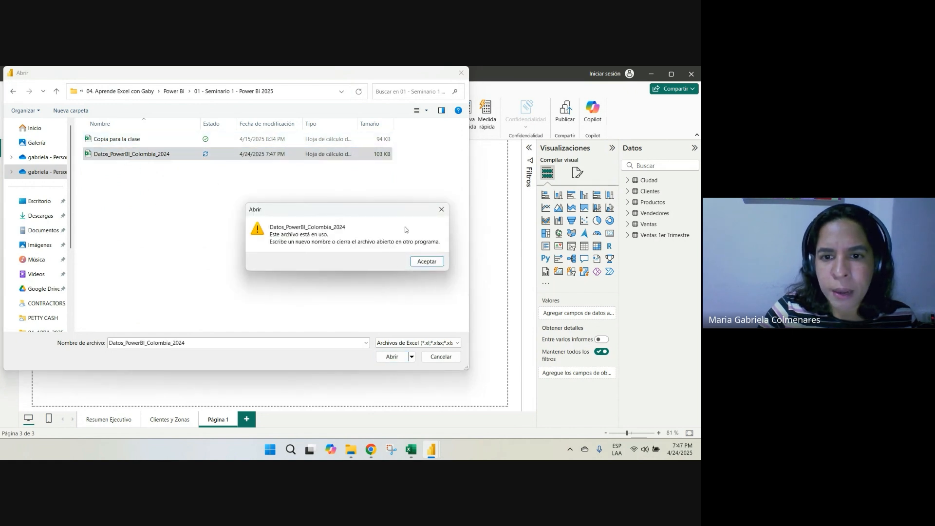
left_click(426, 262)
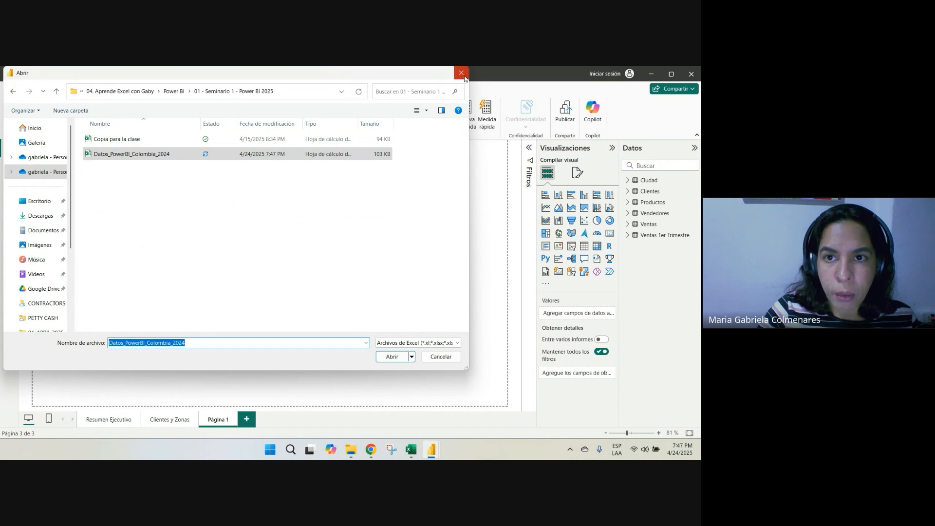
left_click(461, 73)
Switch to Excel and close the Datos_PowerBI_Colombia_2024 workbook
left_click(410, 450)
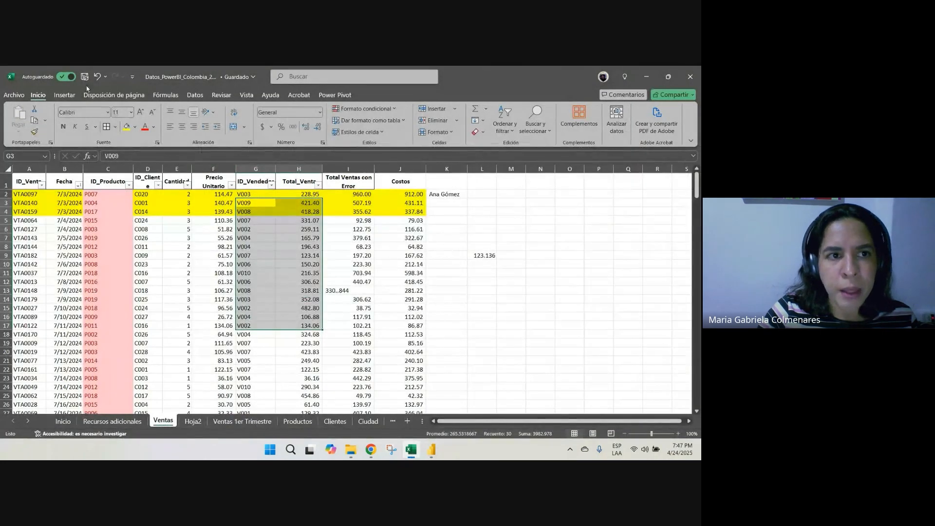
left_click(256, 273)
left_click(696, 69)
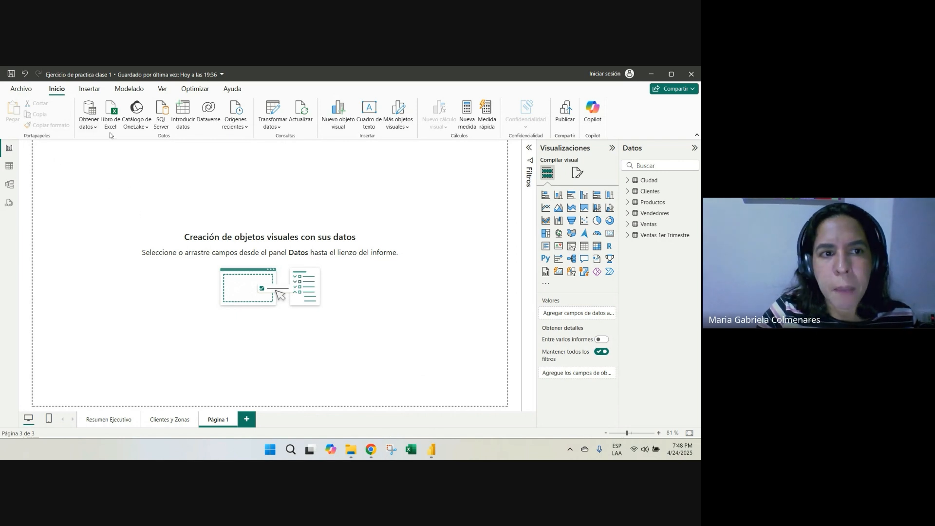
Connect Power BI Desktop to the Excel workbook Datos_PowerBI_Colombia_2024 to list its sheets and suggested tables
left_click(88, 128)
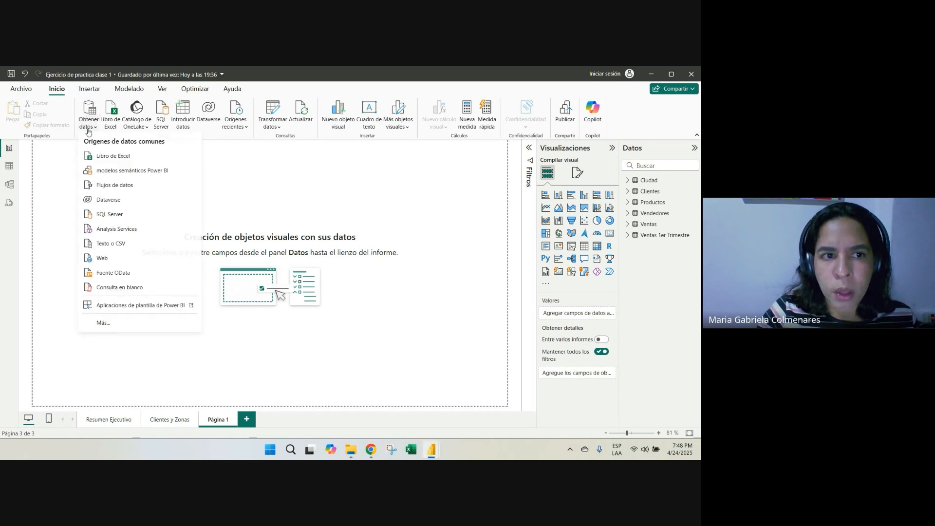
left_click(97, 155)
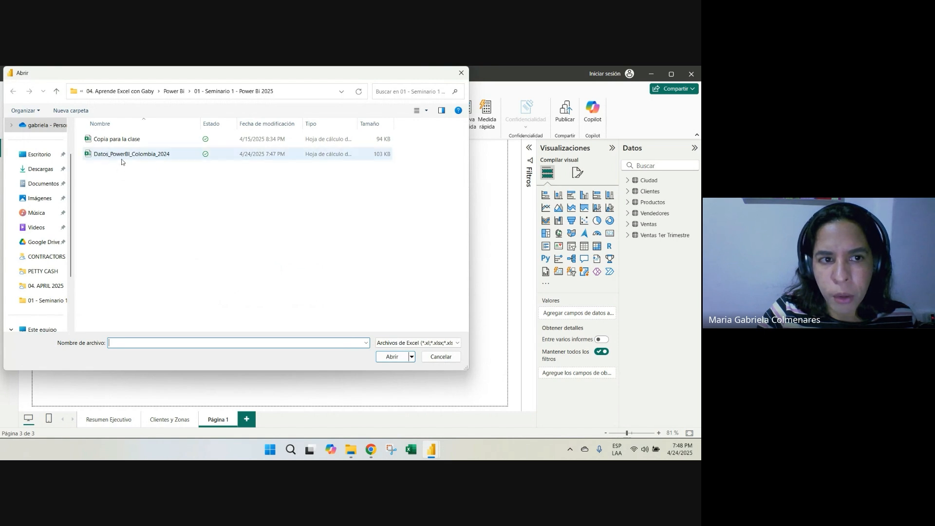
left_click(123, 155)
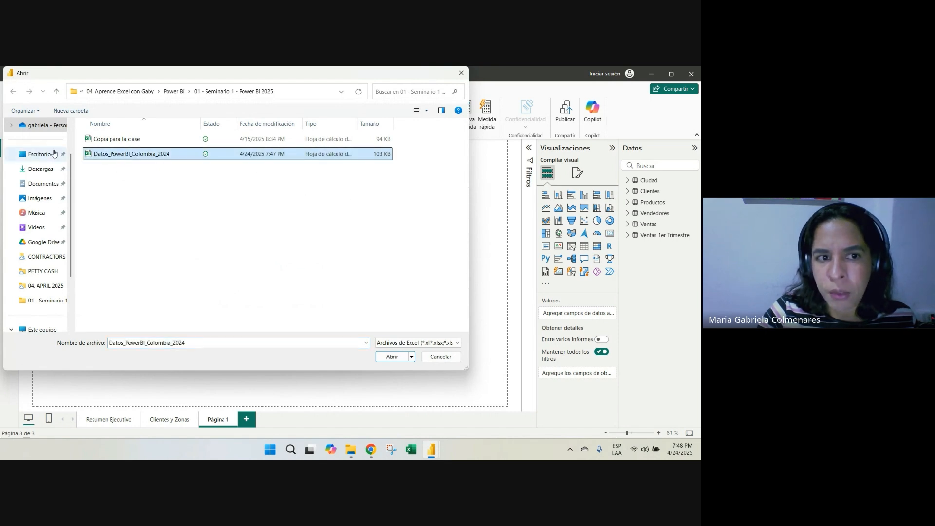
left_click(389, 357)
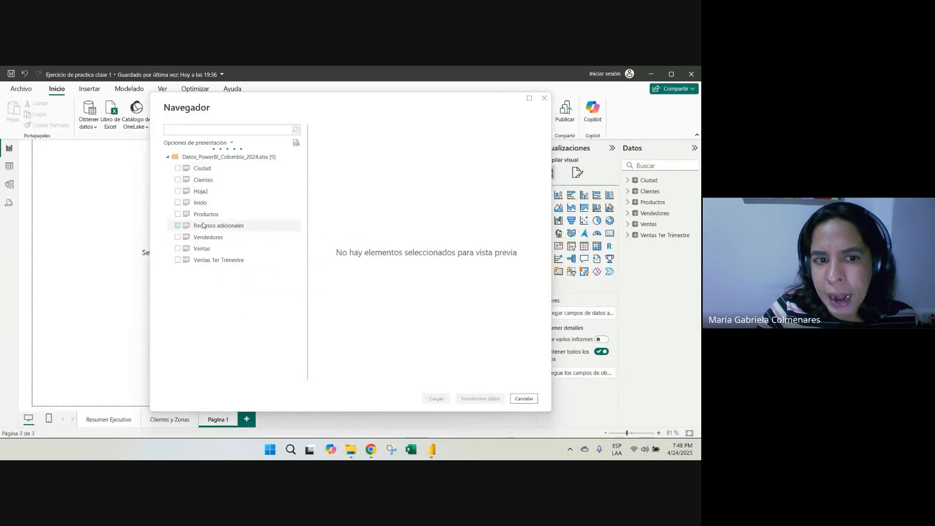
Preview the Ventas sheet through to its last columns, and close the Navigator without loading data
left_click(177, 249)
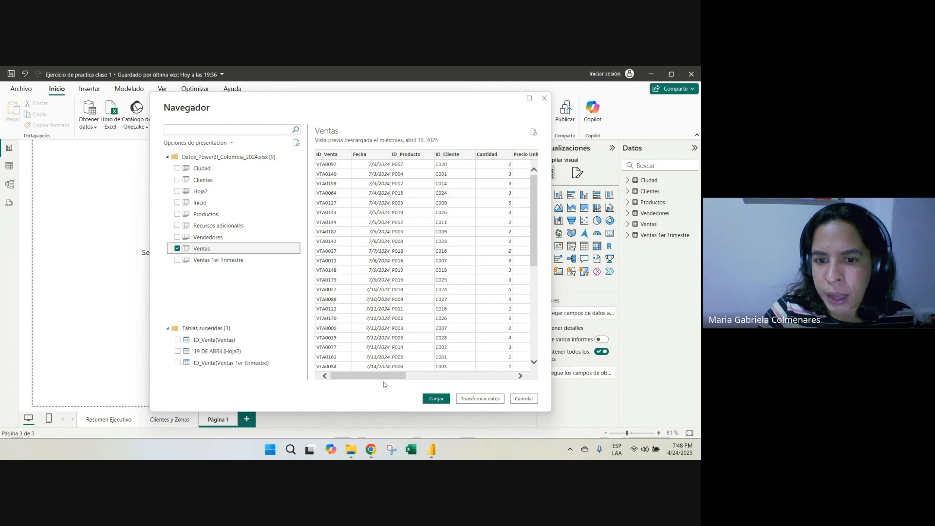
left_click_drag(384, 378, 491, 381)
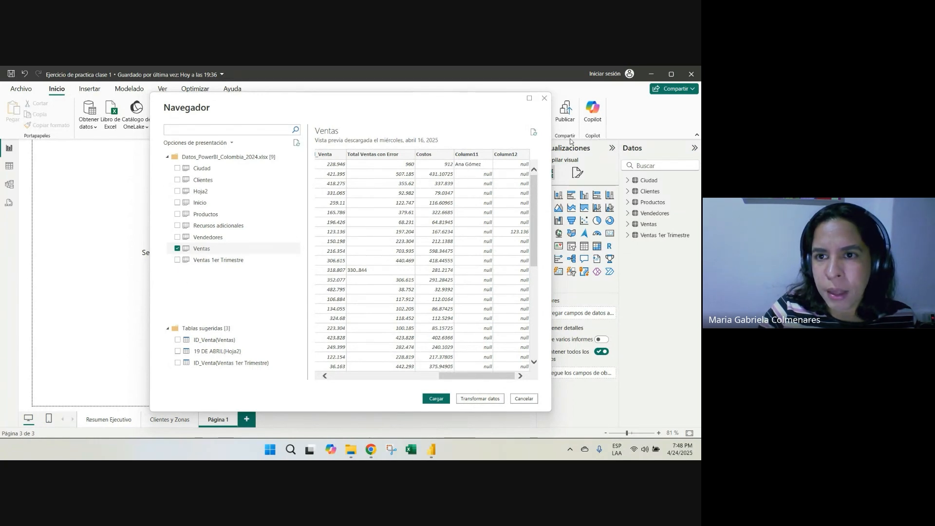
left_click(544, 99)
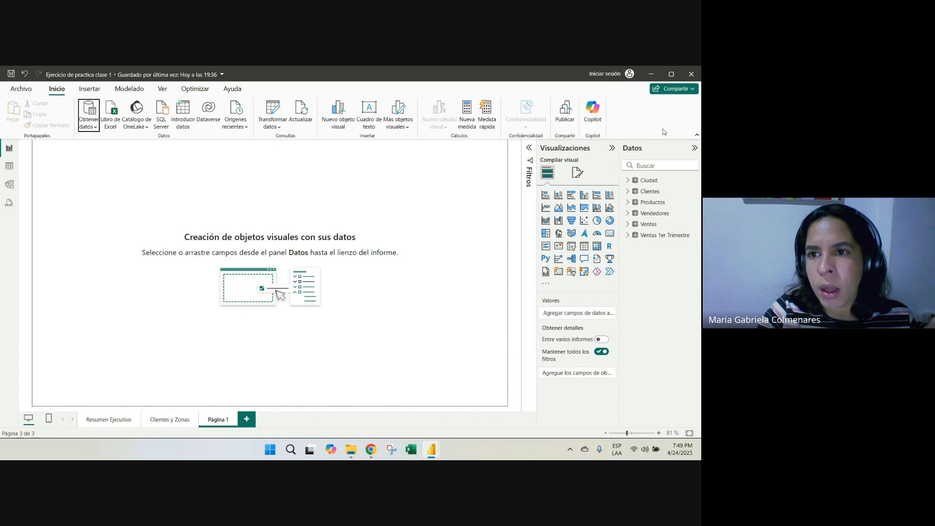
Open the Power Query Editor and review the Ciudad, Clientes, Productos and Ventas 1er Trimestre queries
left_click(274, 110)
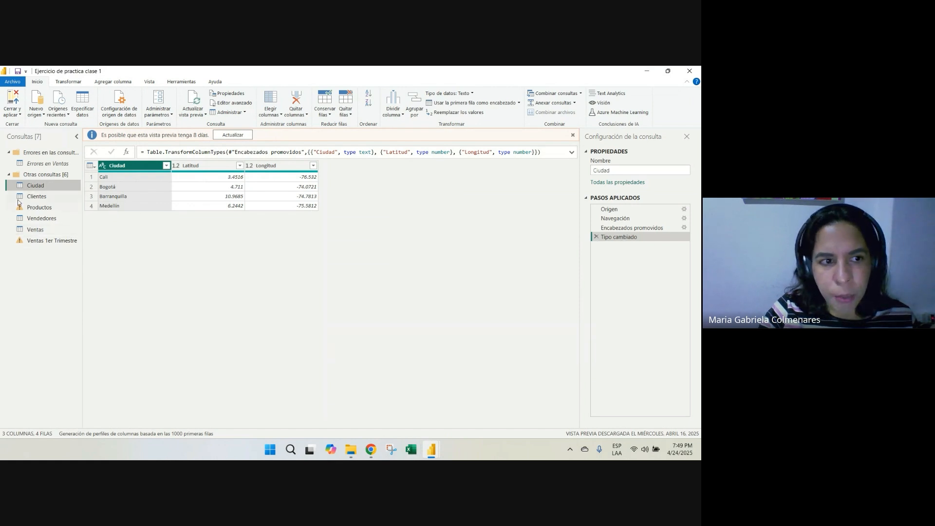
left_click(48, 210)
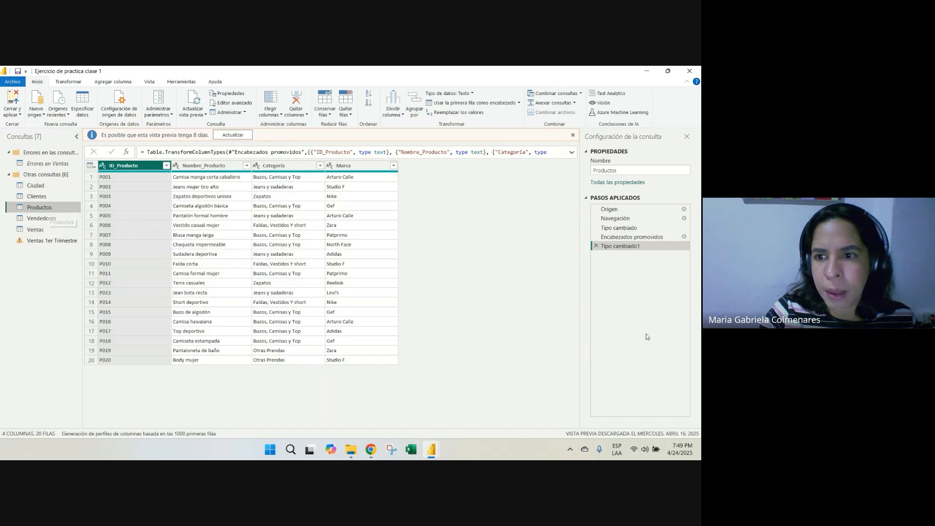
left_click(41, 242)
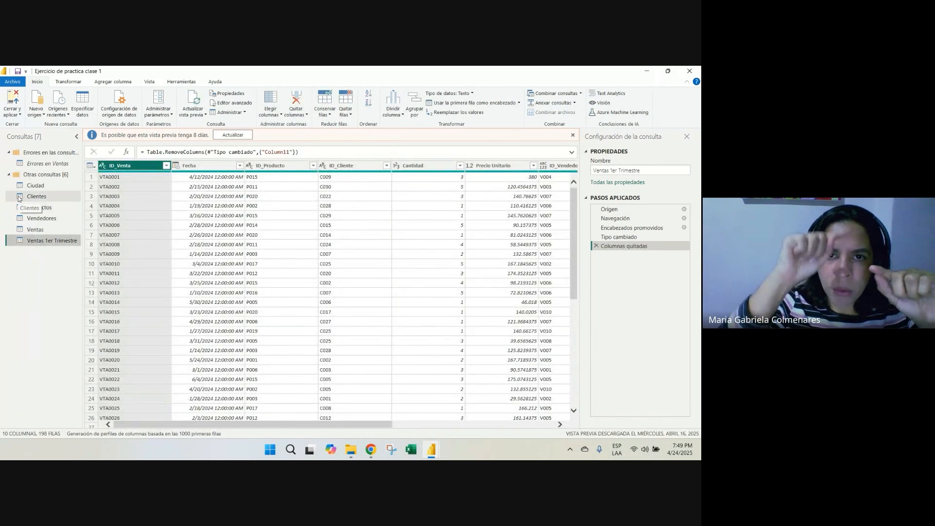
left_click(30, 186)
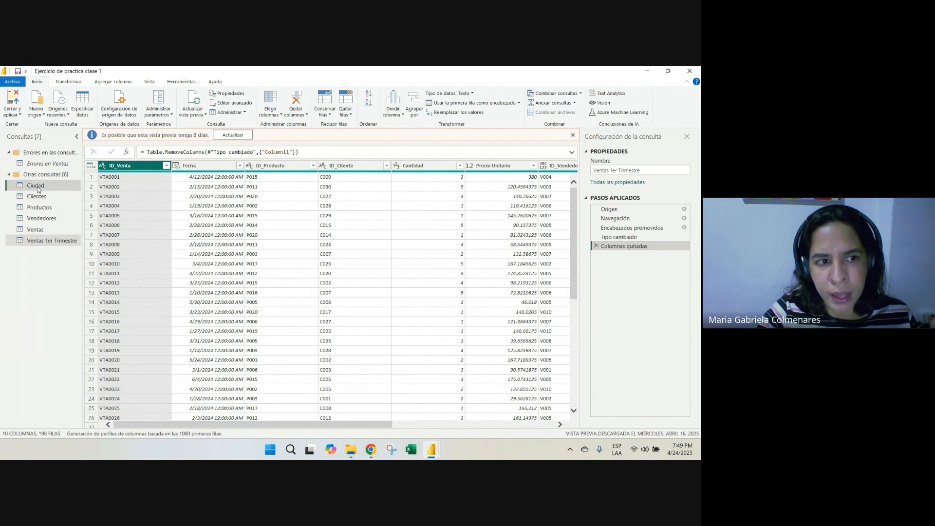
left_click(35, 196)
left_click(40, 209)
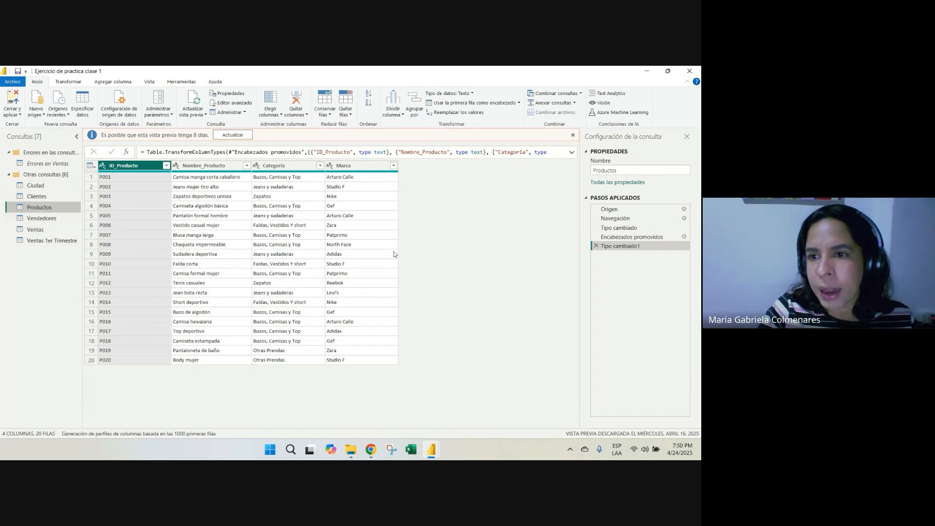
Review the applied steps of the Productos query one by one, from Origen to Tipo cambiado1
left_click(613, 209)
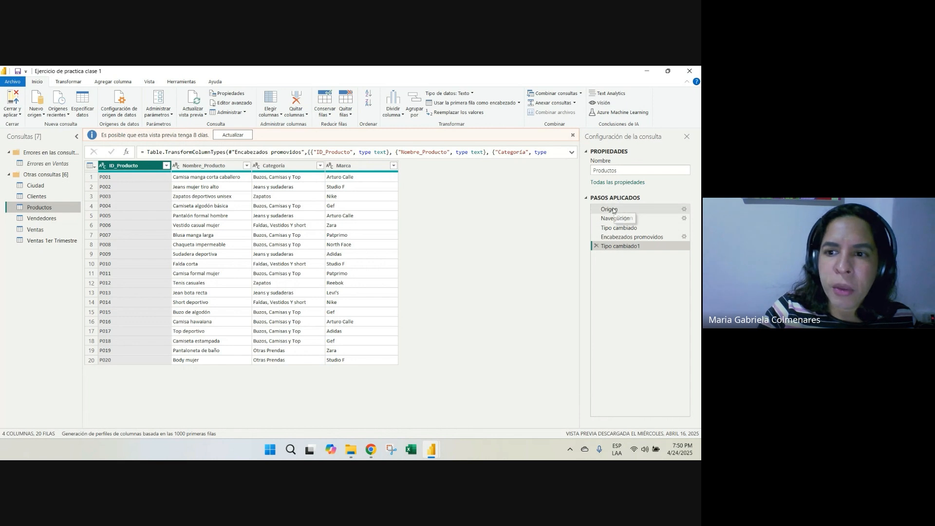
left_click(611, 219)
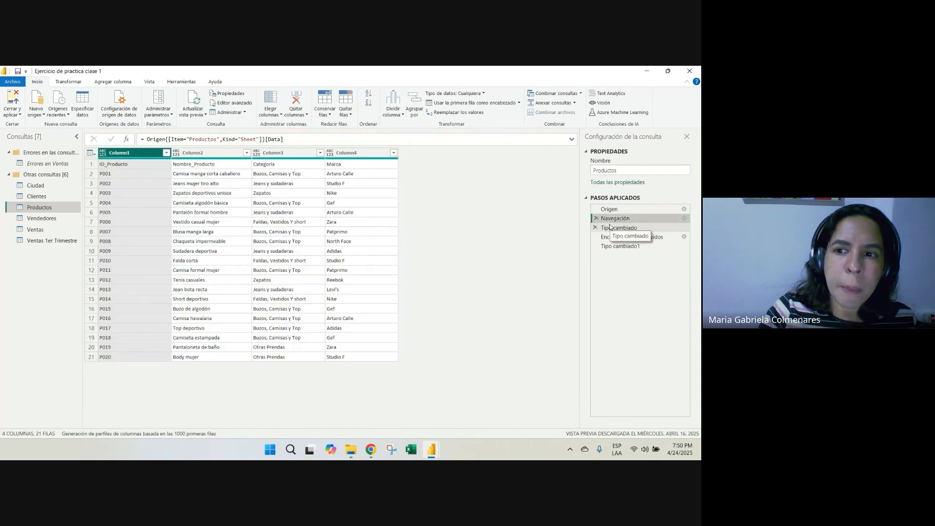
left_click(599, 228)
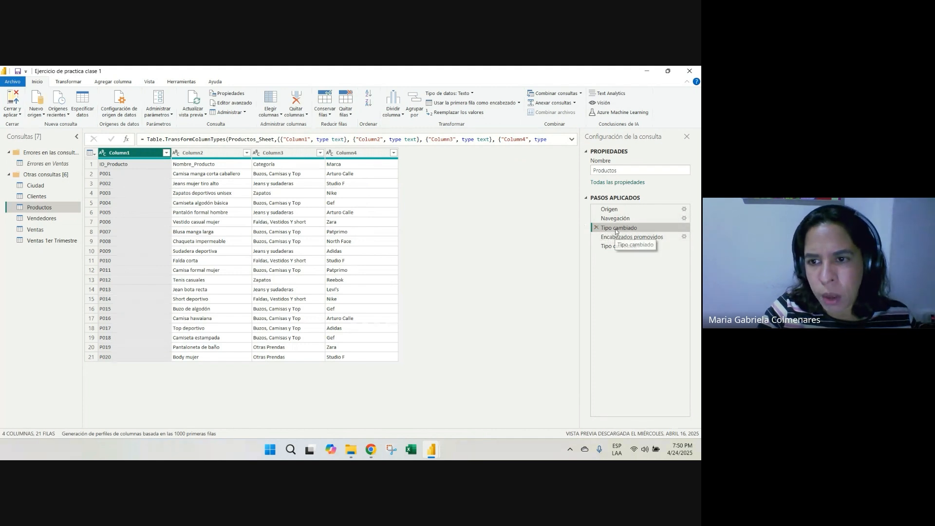
left_click(616, 237)
left_click(628, 246)
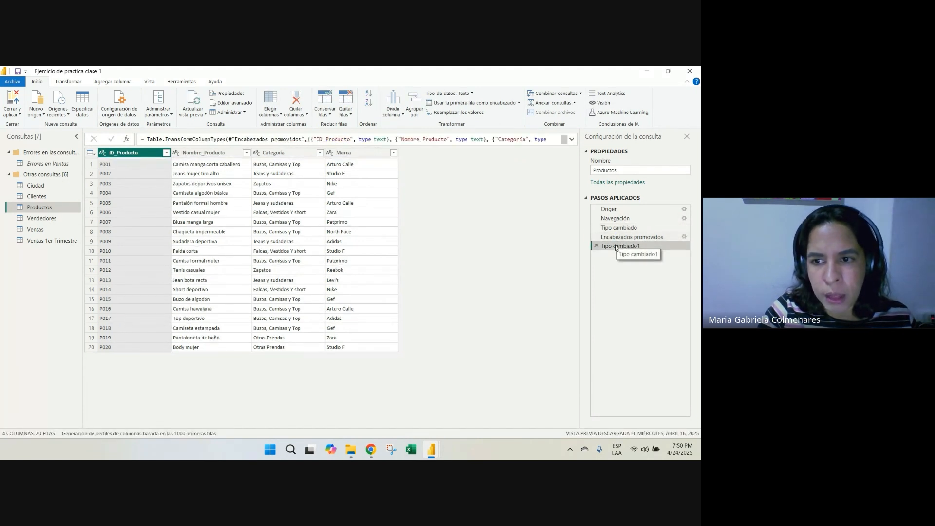
Open the Ventas query and examine its applied steps and the Nombre_Producto column
left_click(36, 229)
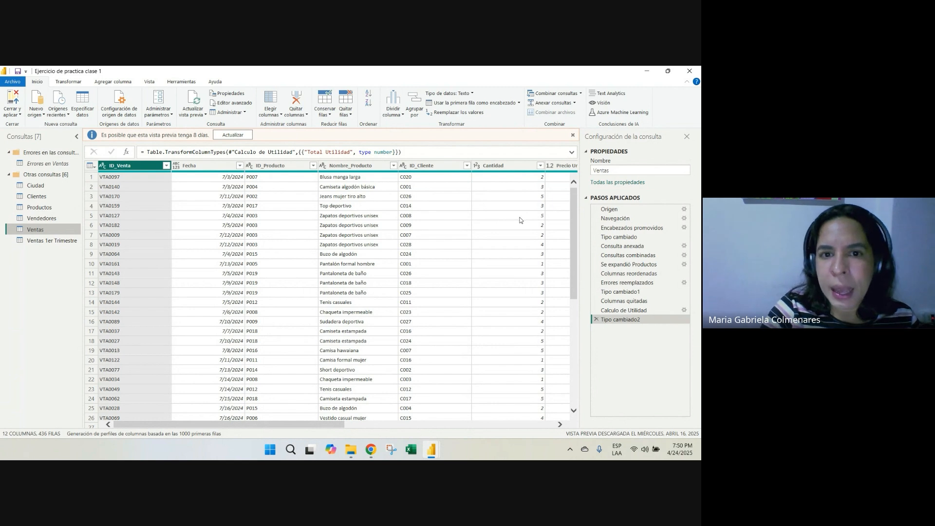
left_click(356, 166)
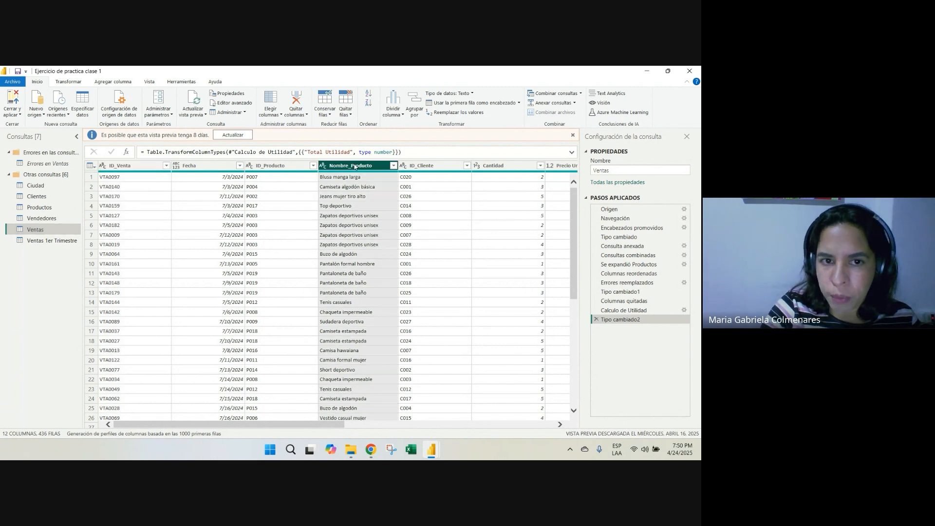
Examine the ID_Cliente, Cantidad, ID_Producto and Nombre_Producto columns in the Ventas query
left_click(277, 166)
left_click(438, 166)
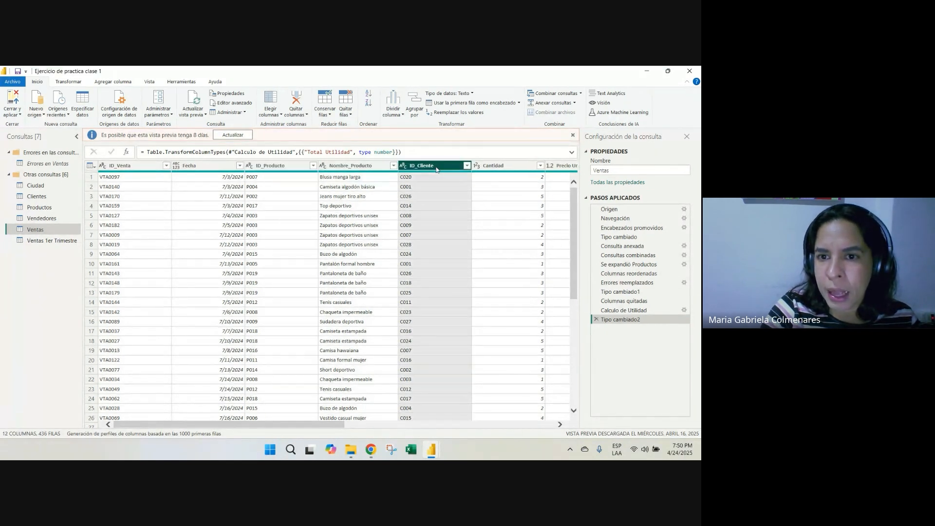
left_click(511, 167)
left_click(281, 166)
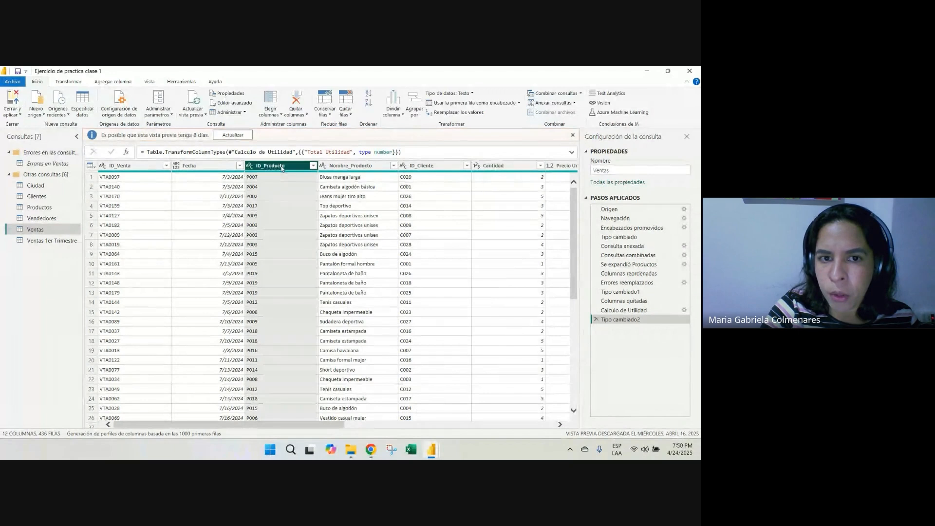
left_click(354, 166)
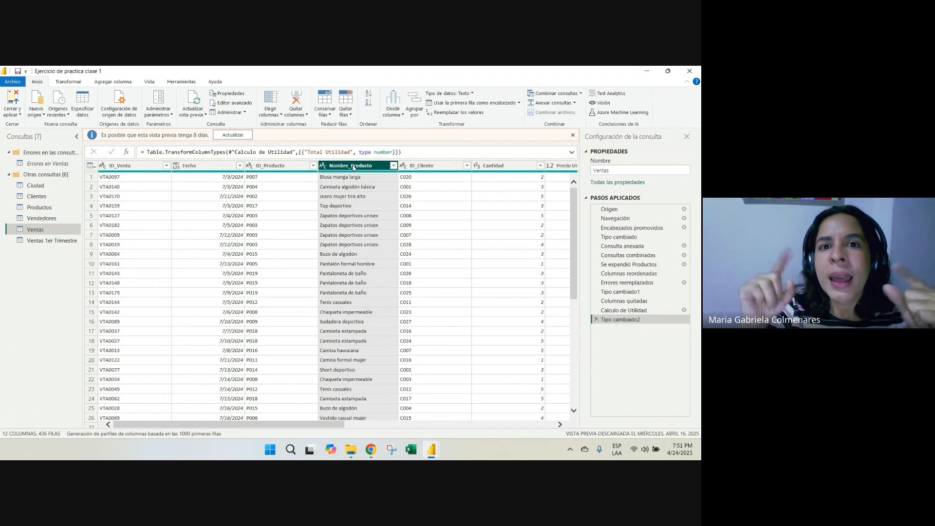
left_click(271, 178)
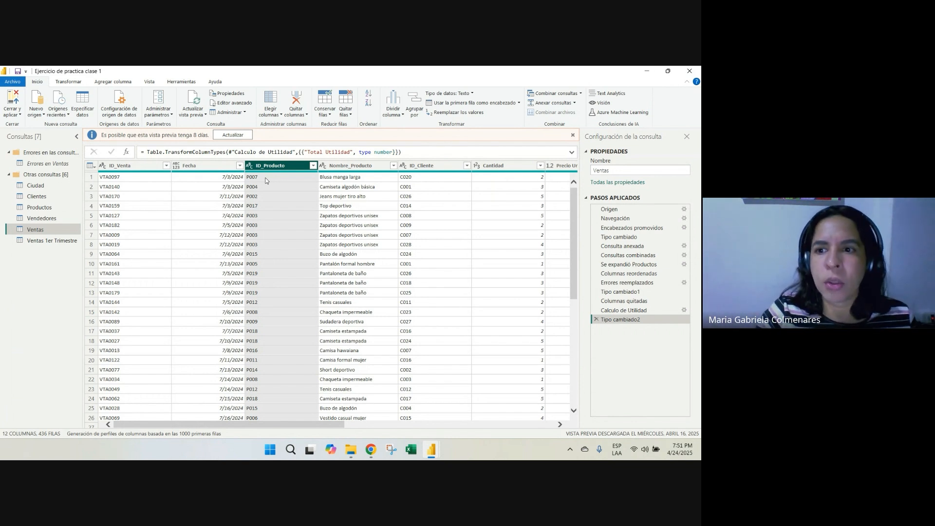
Review the Origen and Navegación steps of the Ventas query and inspect the first row of the imported sheet
left_click(618, 211)
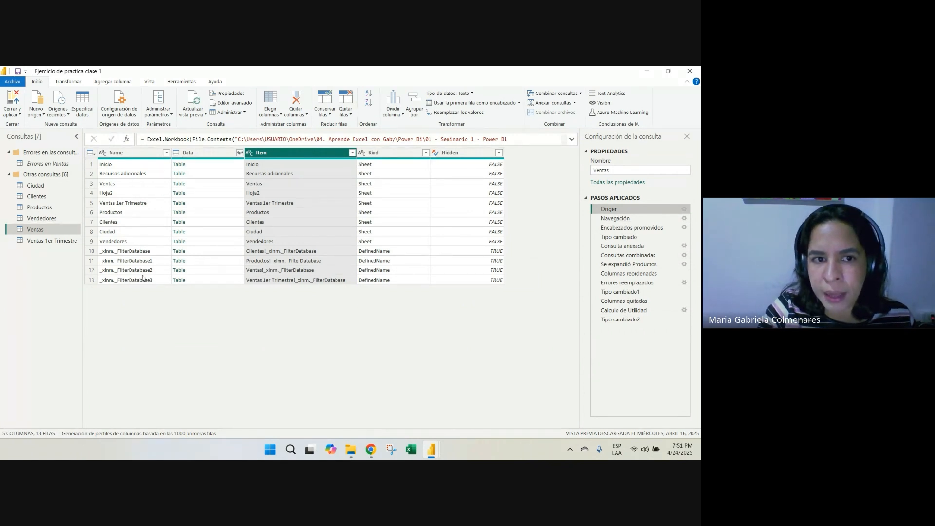
left_click(615, 218)
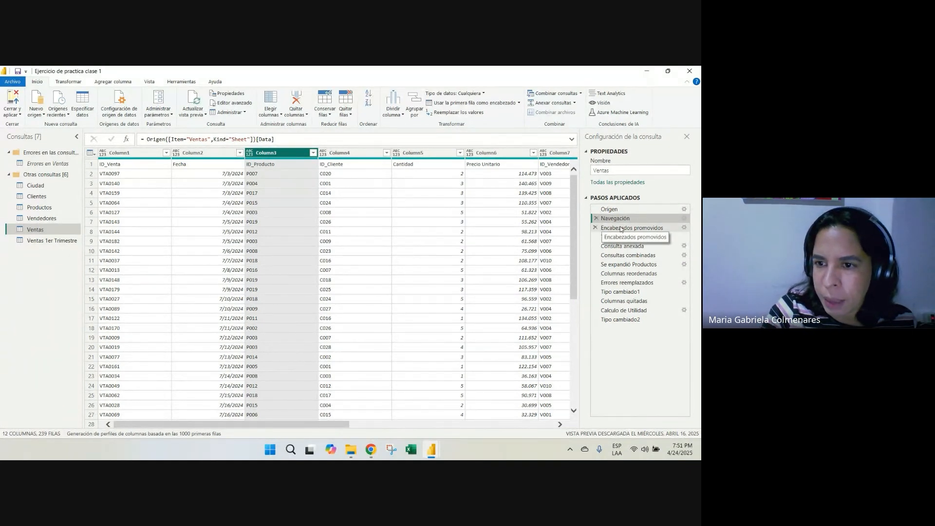
left_click(91, 166)
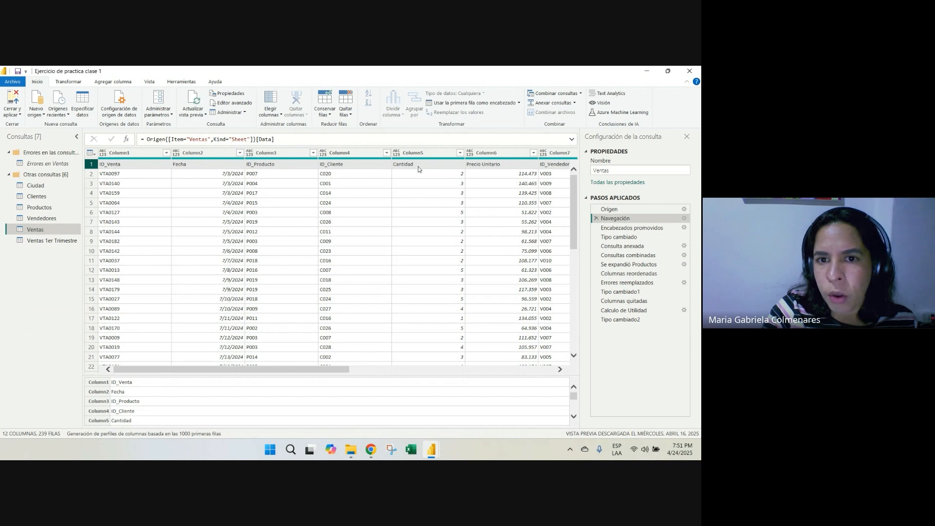
Examine Cantidad and Precio Unitario at the Encabezados promovidos step and compare their data types with the Tipo cambiado step
left_click(626, 229)
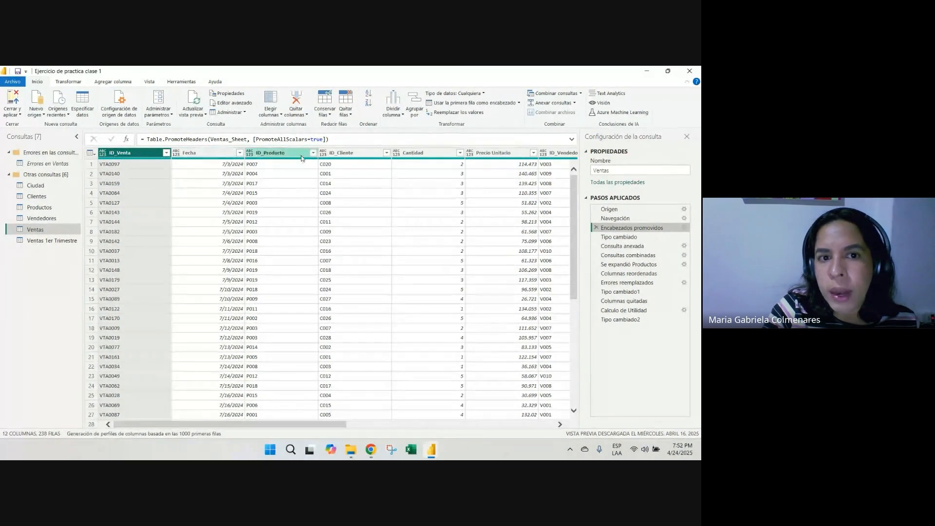
left_click(443, 156)
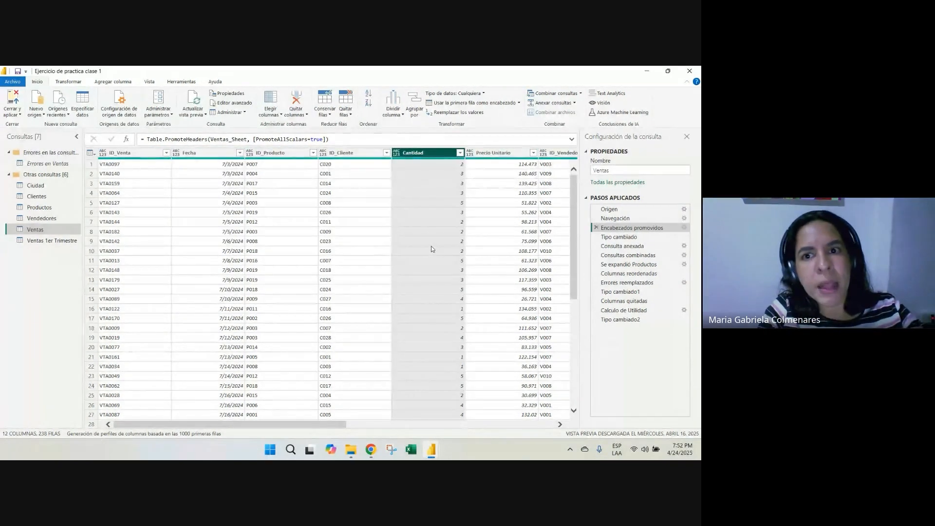
left_click(497, 157)
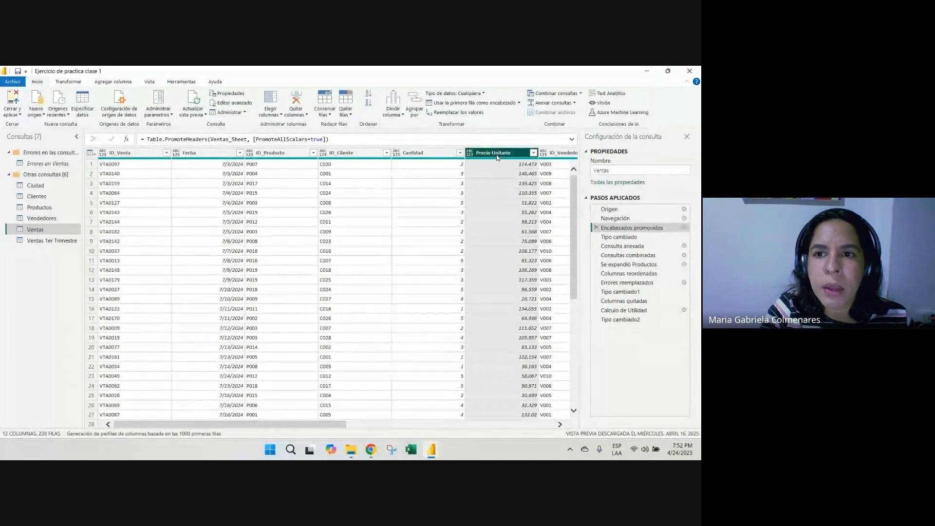
left_click(618, 237)
left_click(628, 227)
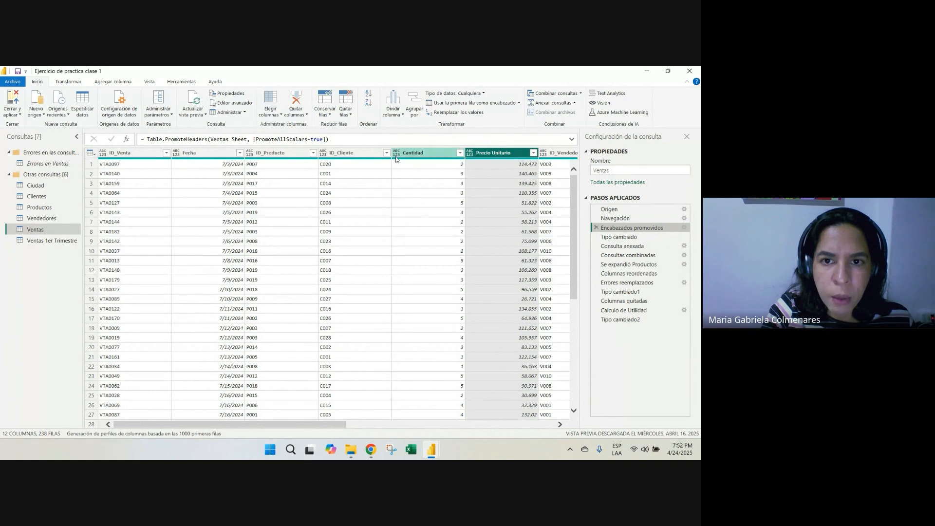
left_click(619, 237)
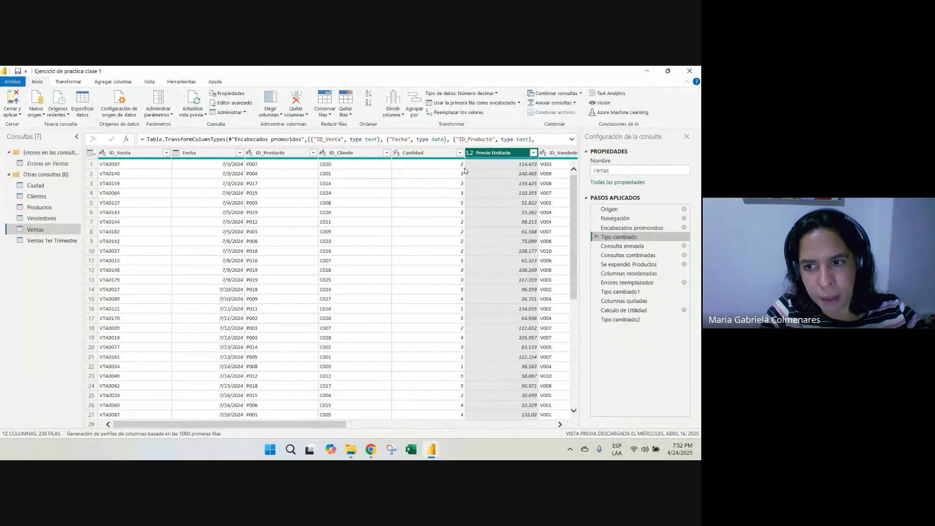
Open the settings of the Consulta anexada step, review the appended table, and close them without changes
left_click(629, 246)
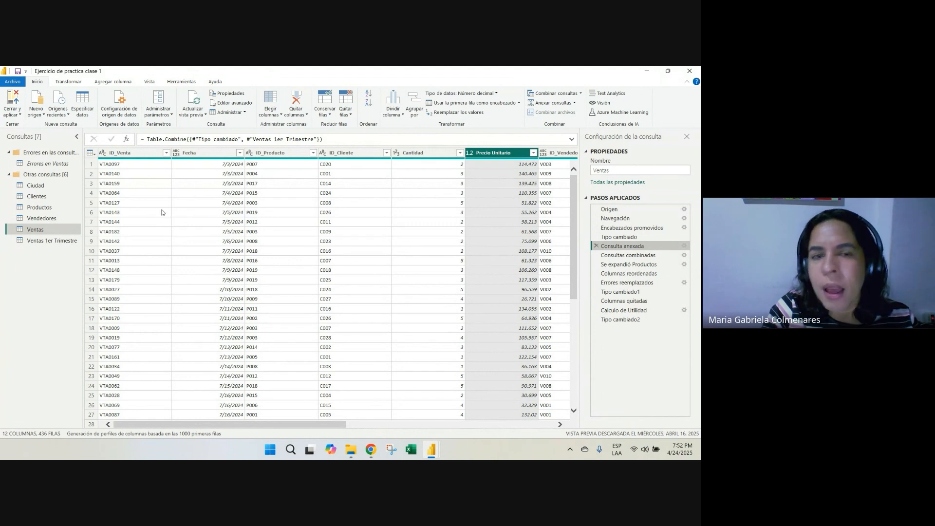
left_click(683, 247)
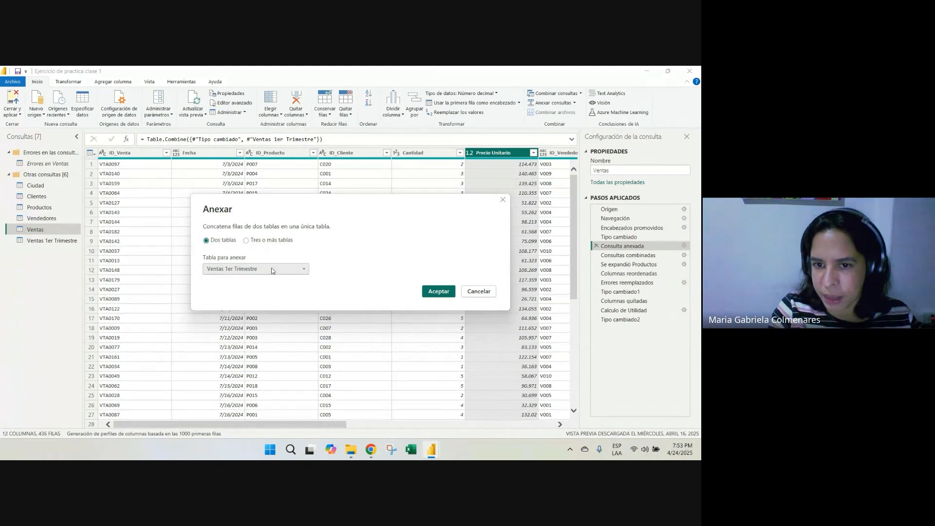
left_click(477, 295)
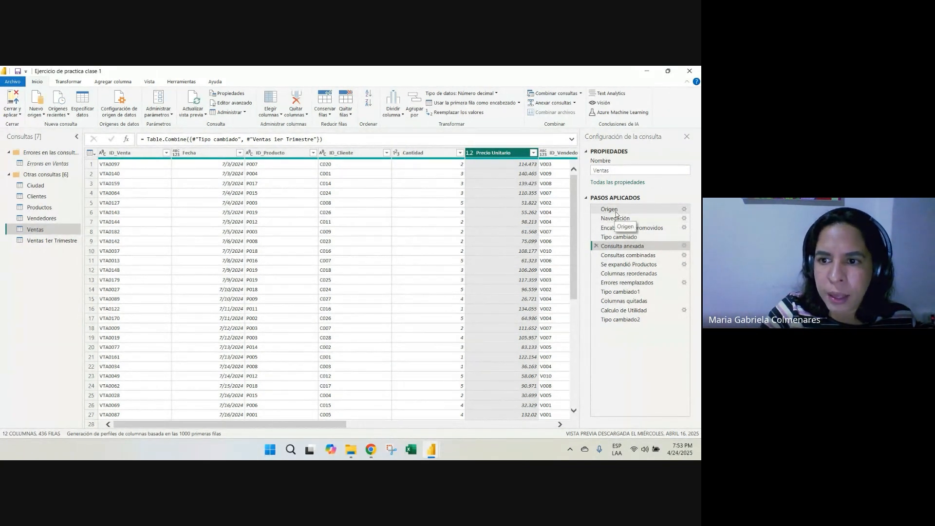
Compare the last columns of the Consulta anexada and Consultas combinadas steps
left_click(628, 256)
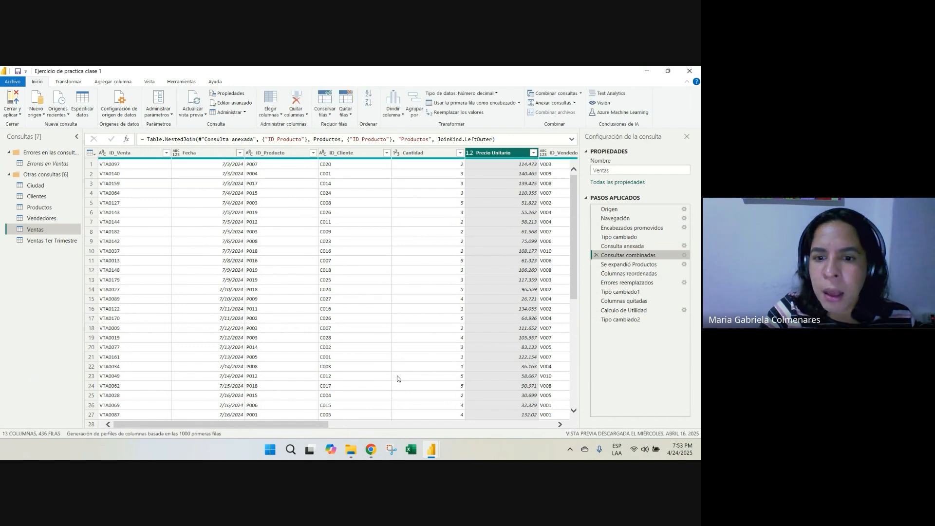
left_click(622, 246)
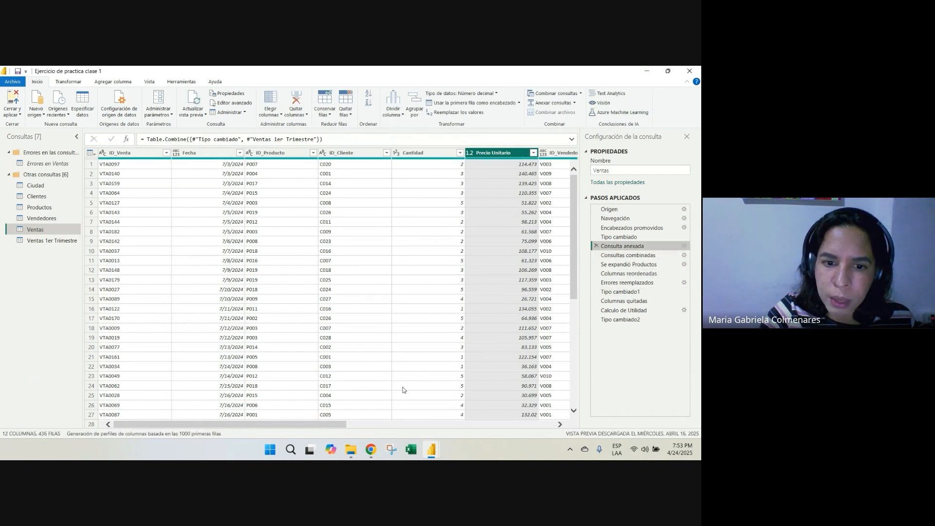
left_click_drag(310, 427, 518, 426)
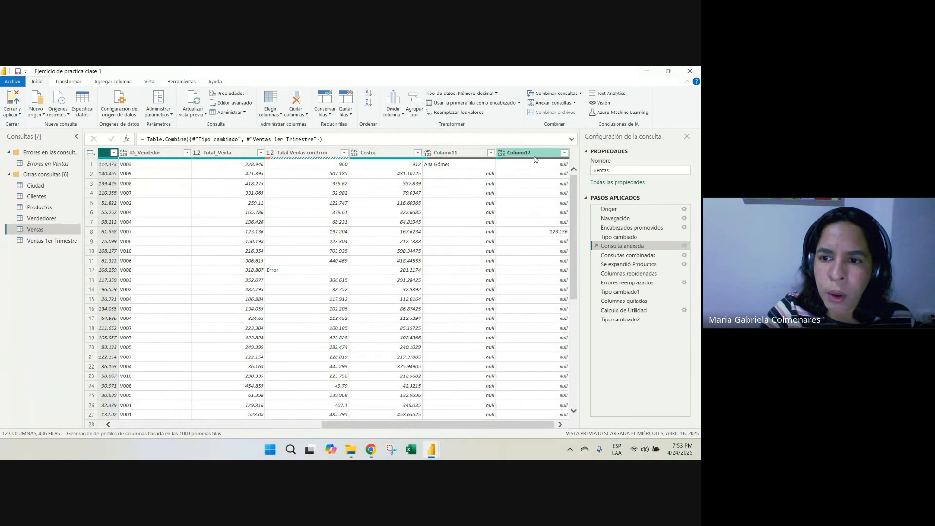
left_click(628, 256)
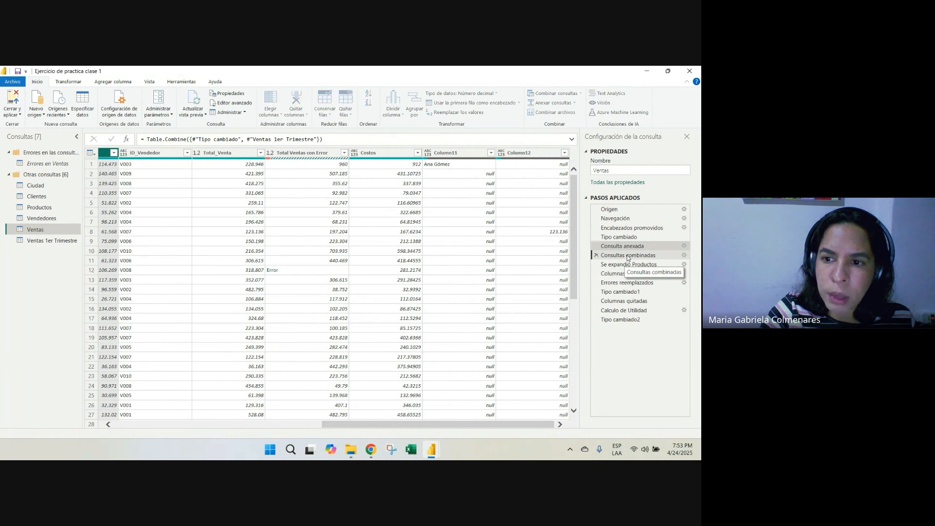
left_click_drag(503, 427, 537, 427)
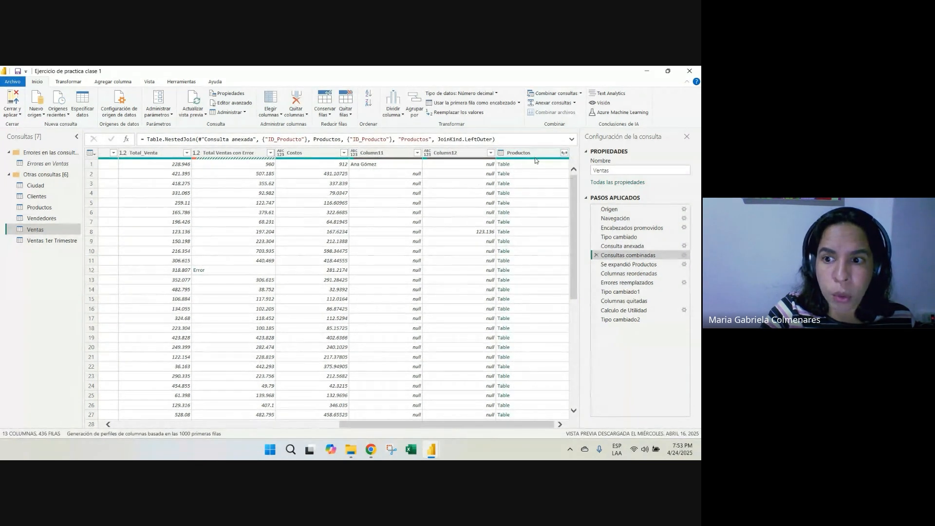
Review the merge settings of the Consultas combinadas step, including its matching columns and join type, and cancel without changes
mouse_move(535, 160)
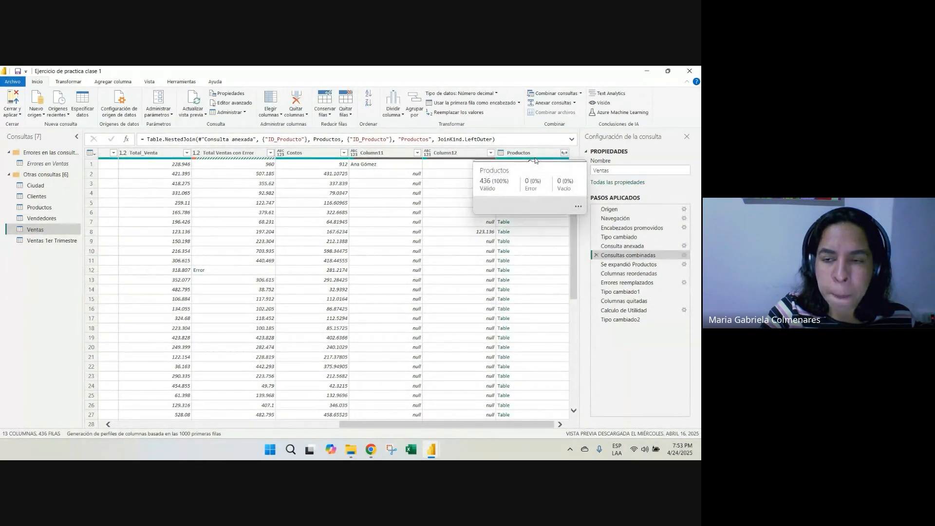
left_click(684, 255)
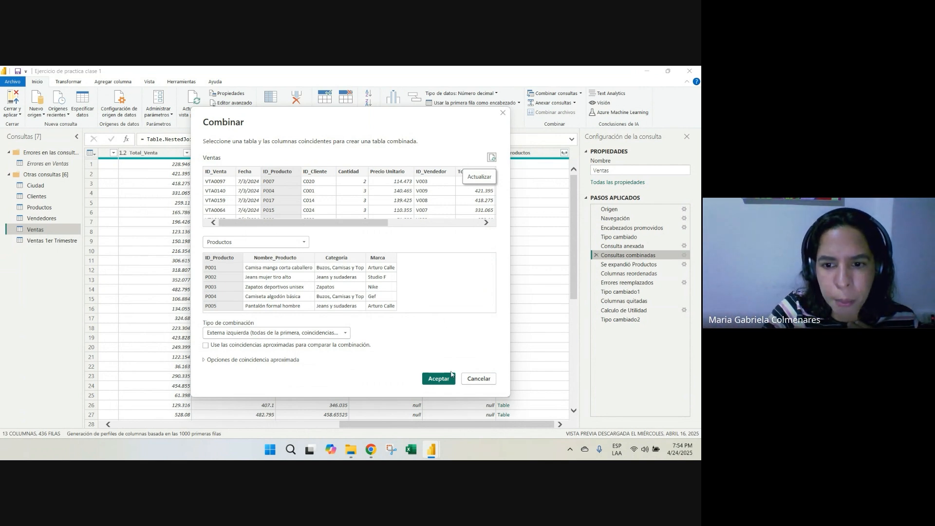
left_click(478, 379)
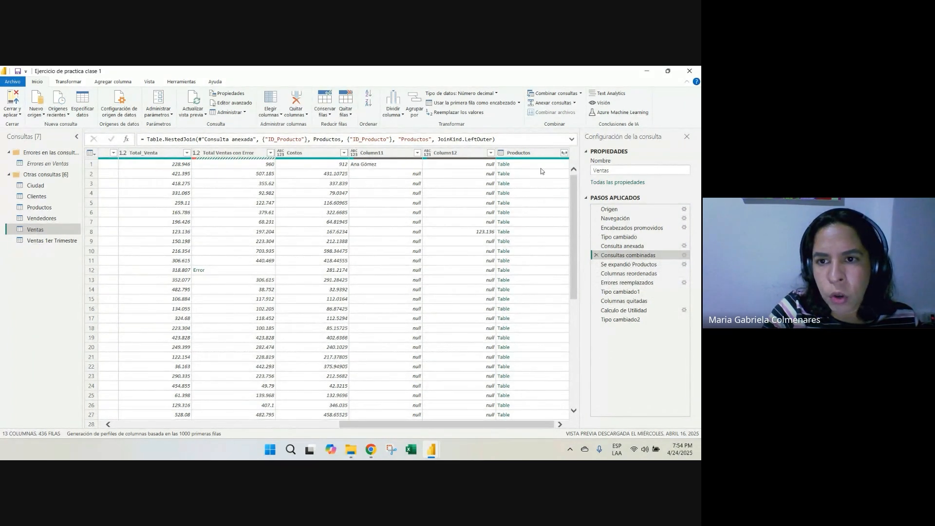
Preview expanding the Productos column with only Nombre_Producto and no original-name prefix, and cancel without applying it
left_click(518, 156)
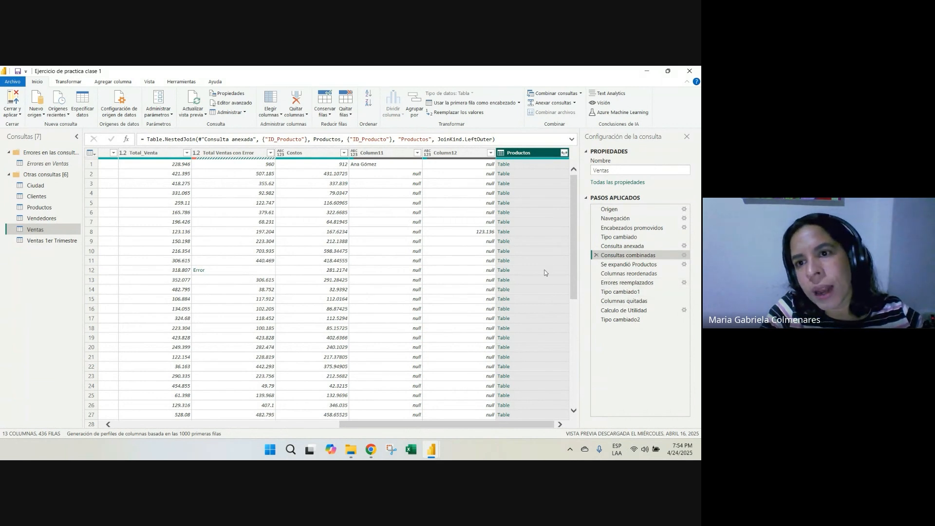
left_click(563, 153)
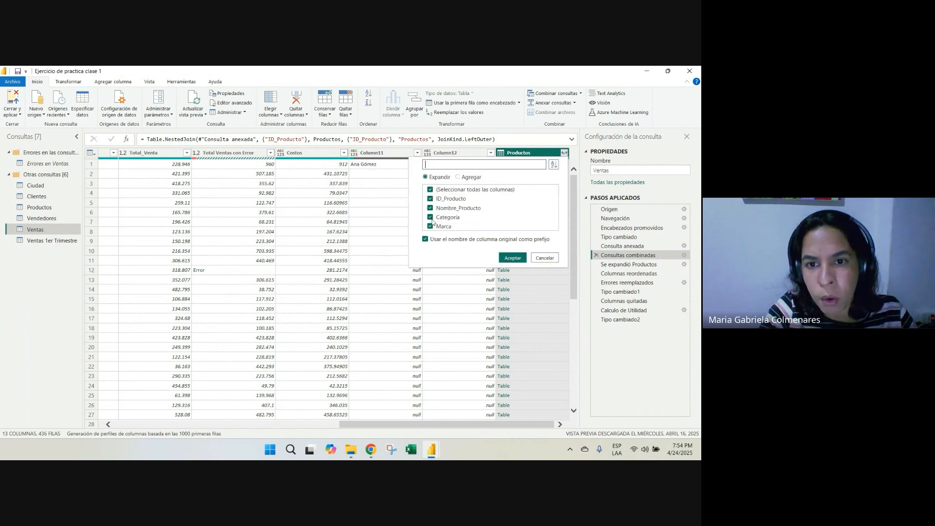
left_click(429, 239)
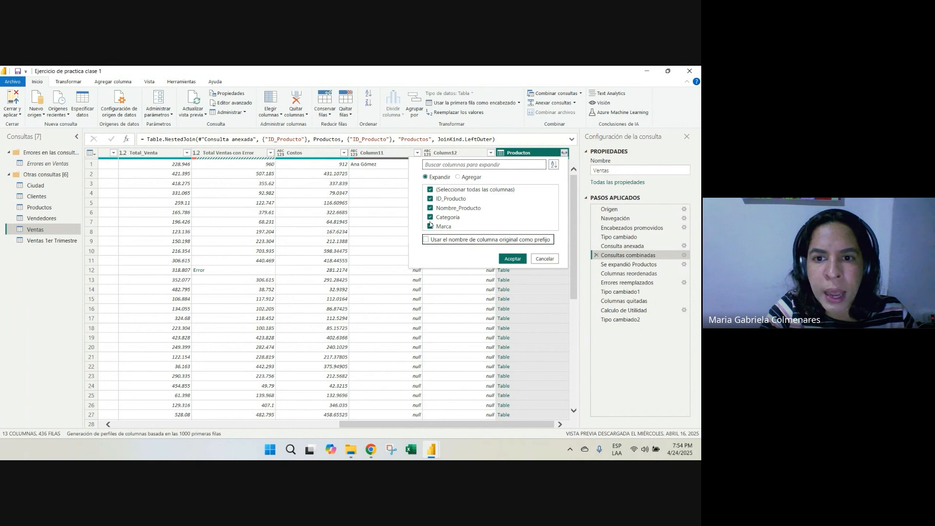
left_click(429, 190)
left_click(430, 208)
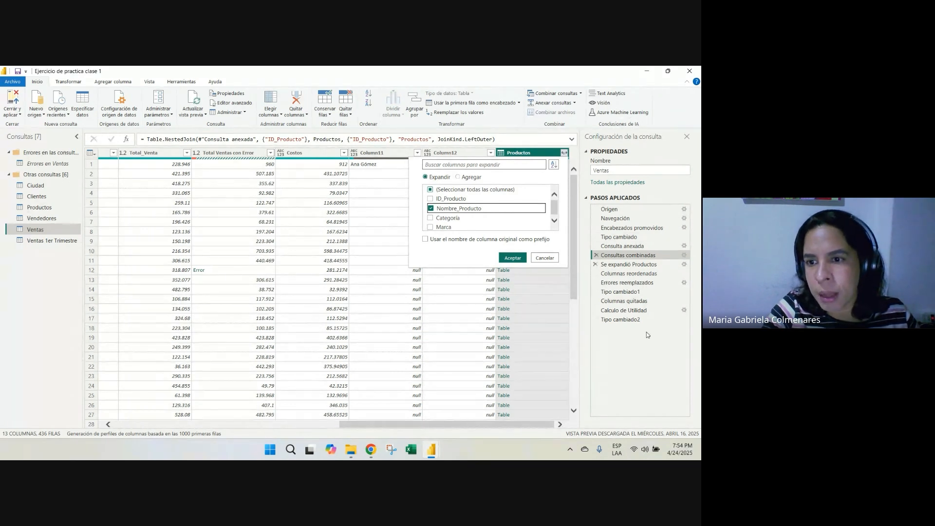
left_click(545, 258)
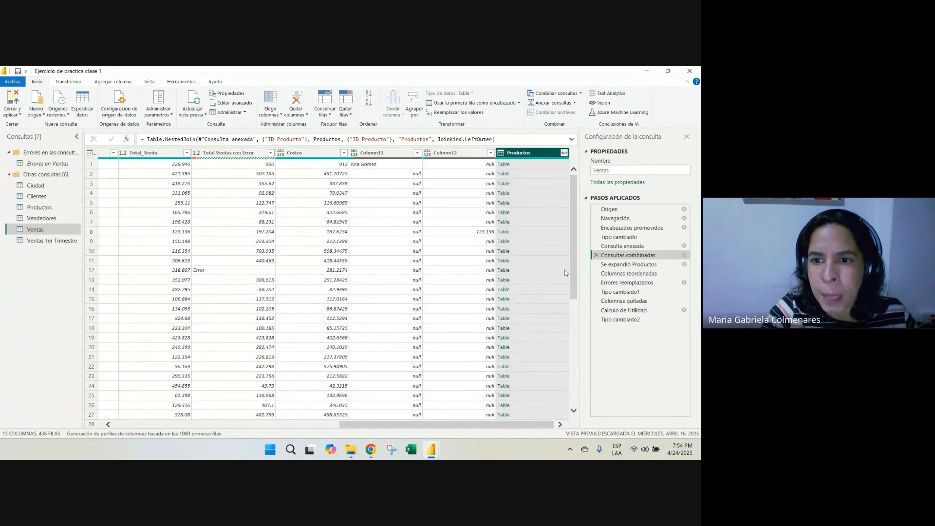
Open the Se expandió Productos step and review the position of Nombre_Producto relative to the first columns
left_click(629, 266)
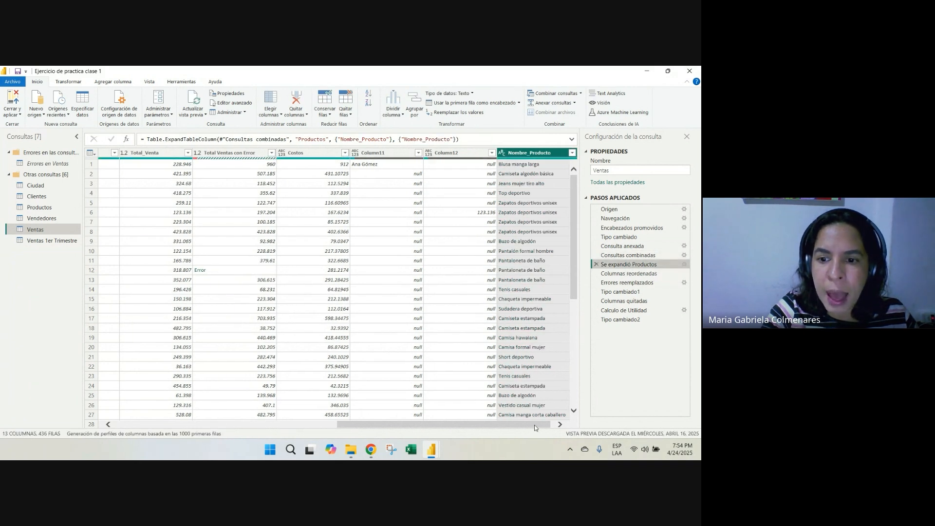
left_click_drag(534, 425, 548, 427)
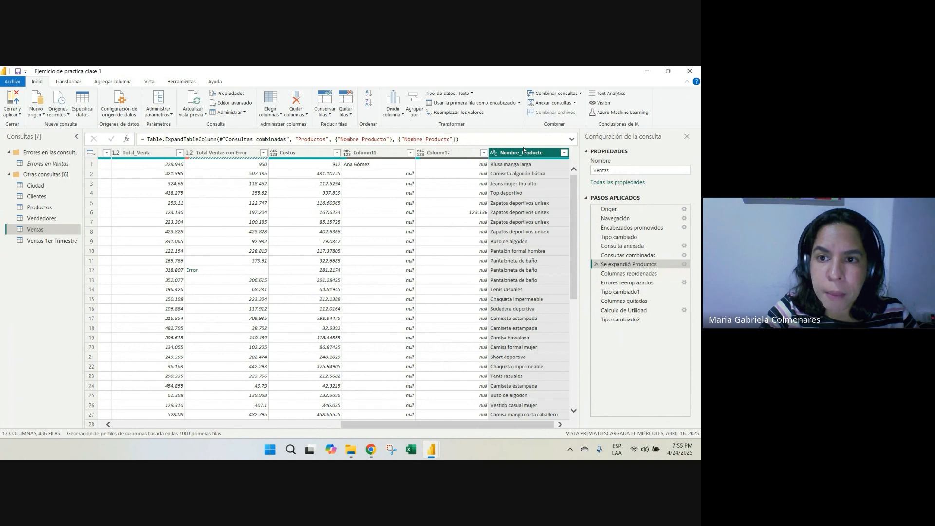
left_click_drag(473, 424, 250, 424)
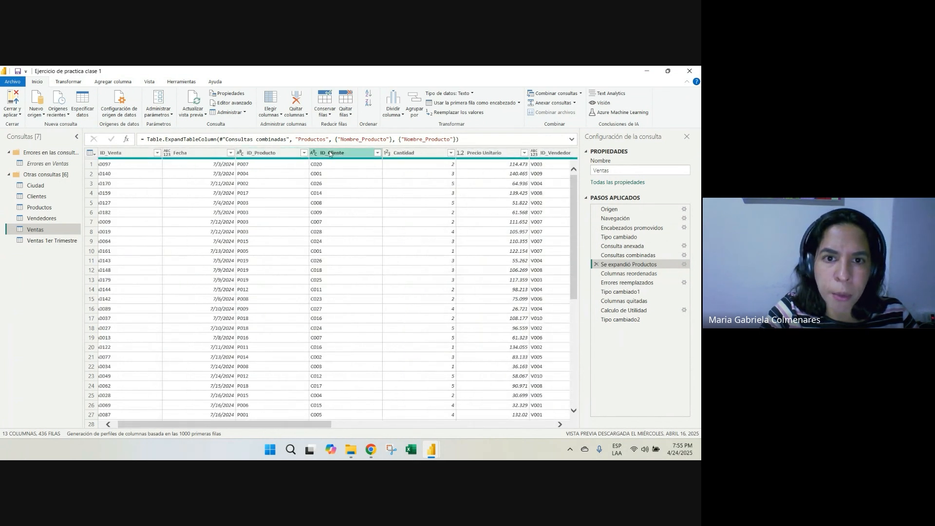
Open the Columnas reordenadas step, review the column order, and inspect the error cell in the Total Ventas con Error column
left_click(632, 274)
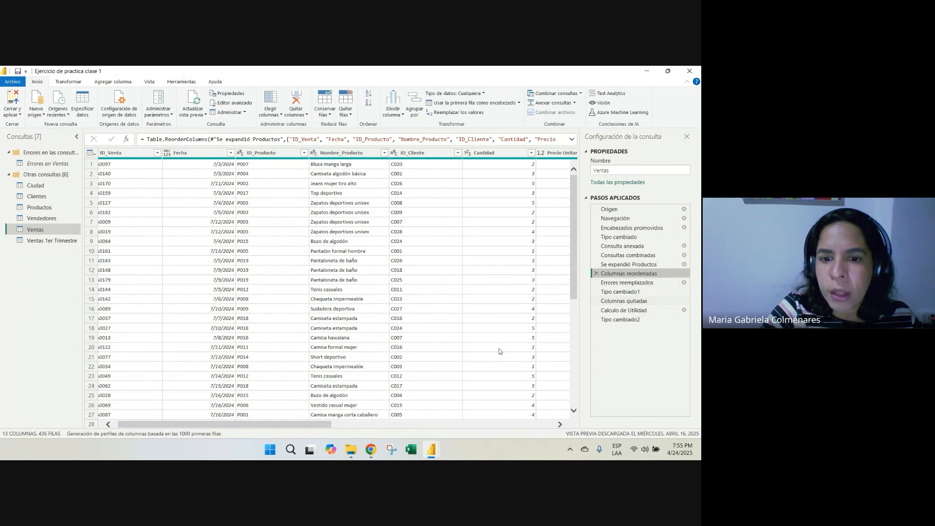
left_click_drag(317, 428, 563, 437)
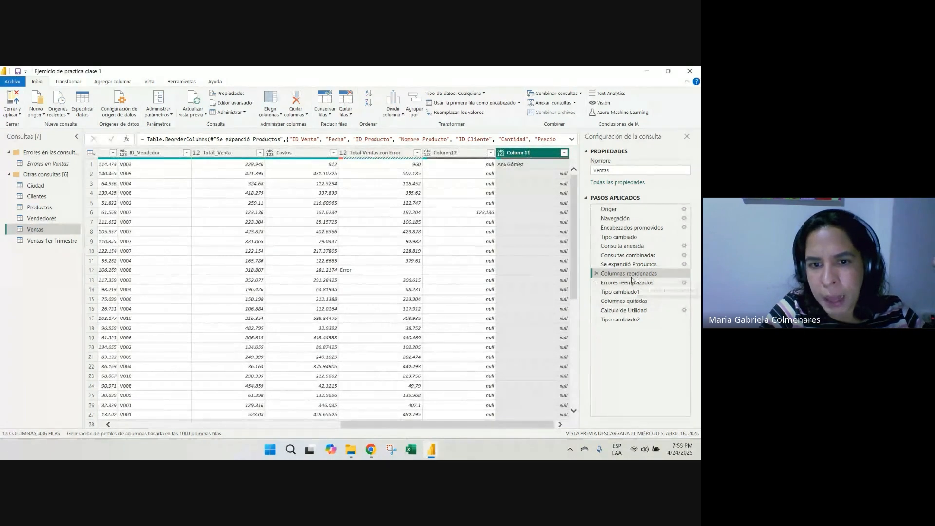
left_click(375, 152)
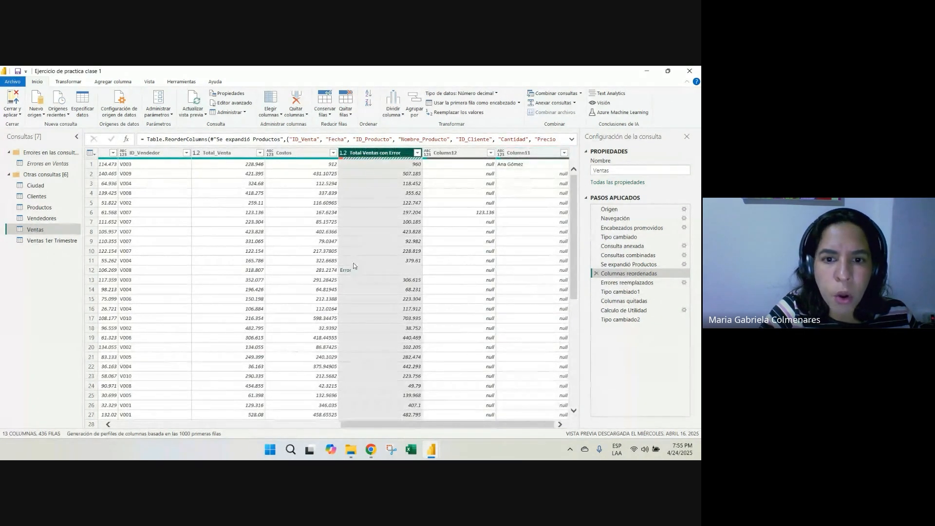
left_click(360, 270)
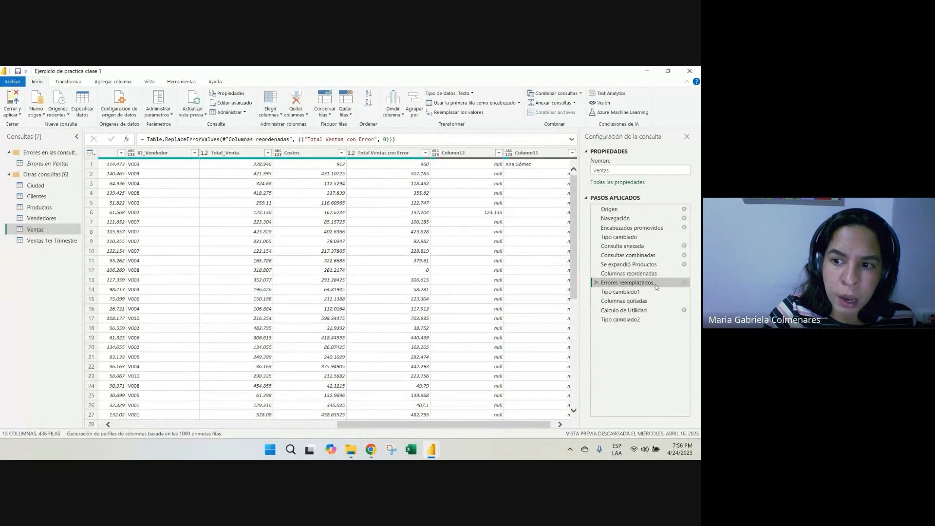
Preview replacing errors in the Total Ventas con Error column with 0 after the Errores reemplazados step, and cancel without applying it
left_click(407, 273)
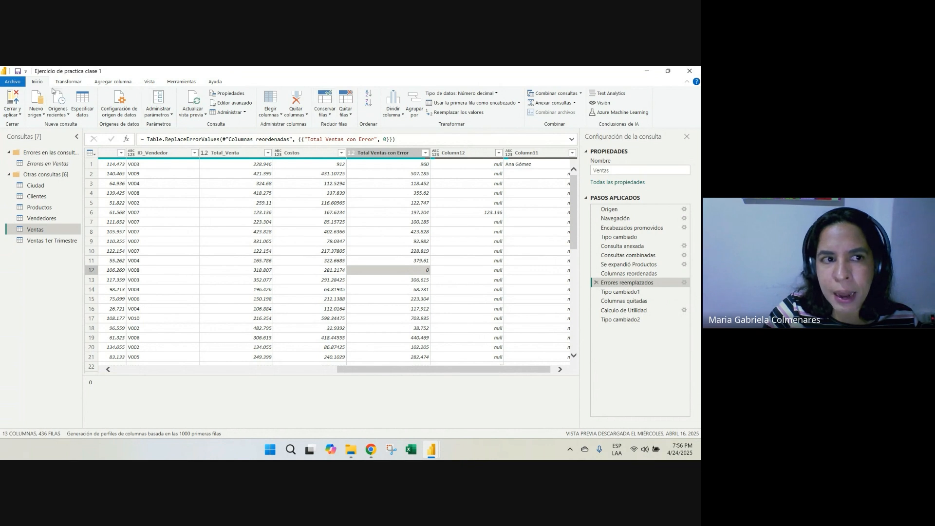
left_click(68, 82)
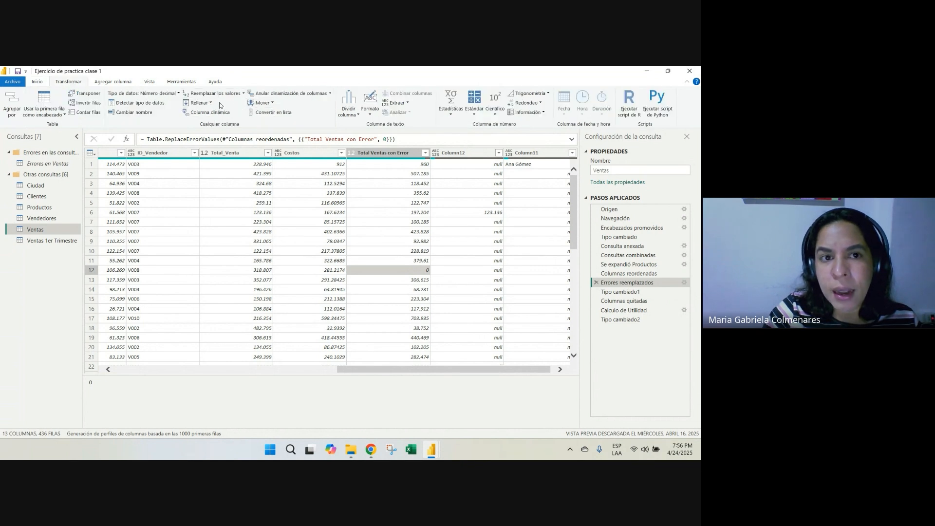
left_click(243, 94)
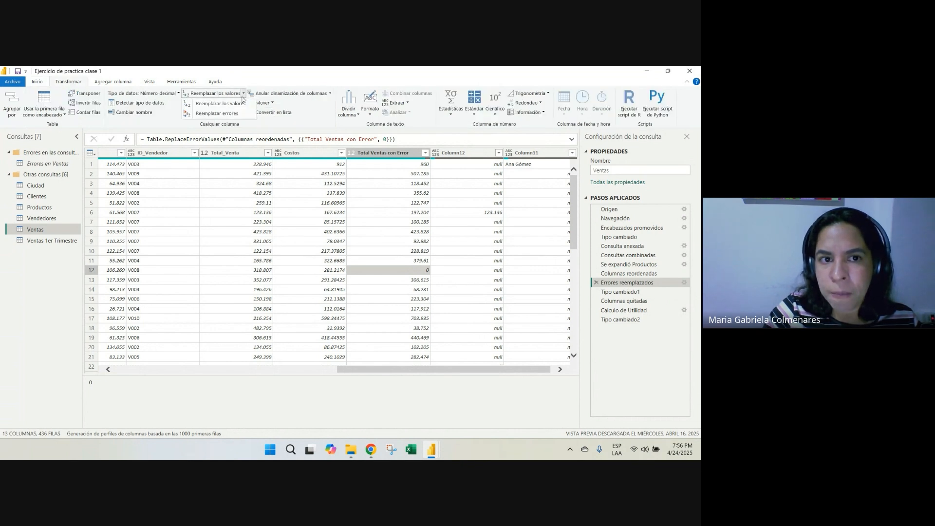
left_click(231, 113)
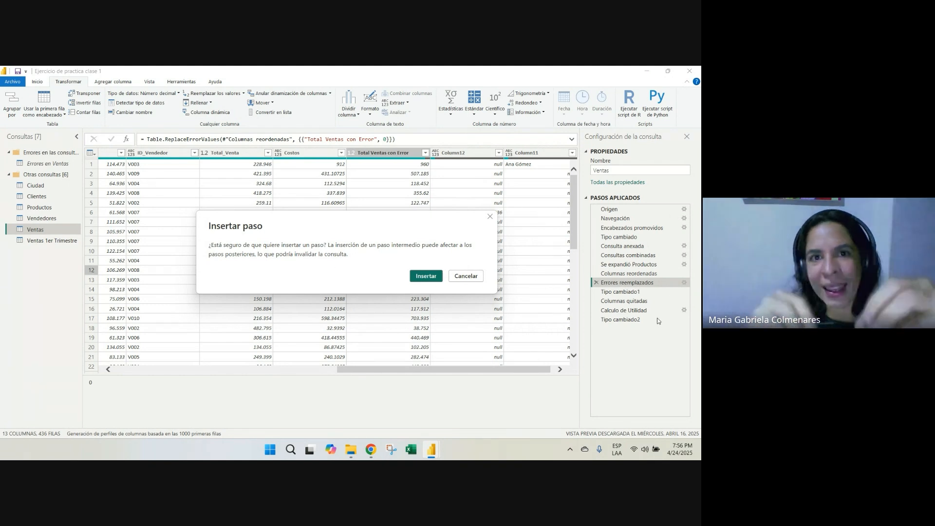
left_click(426, 276)
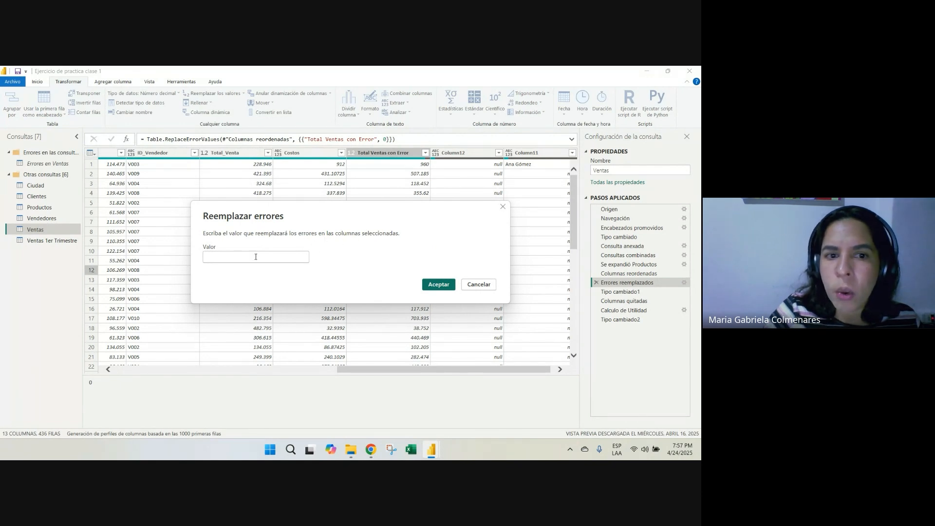
type("0")
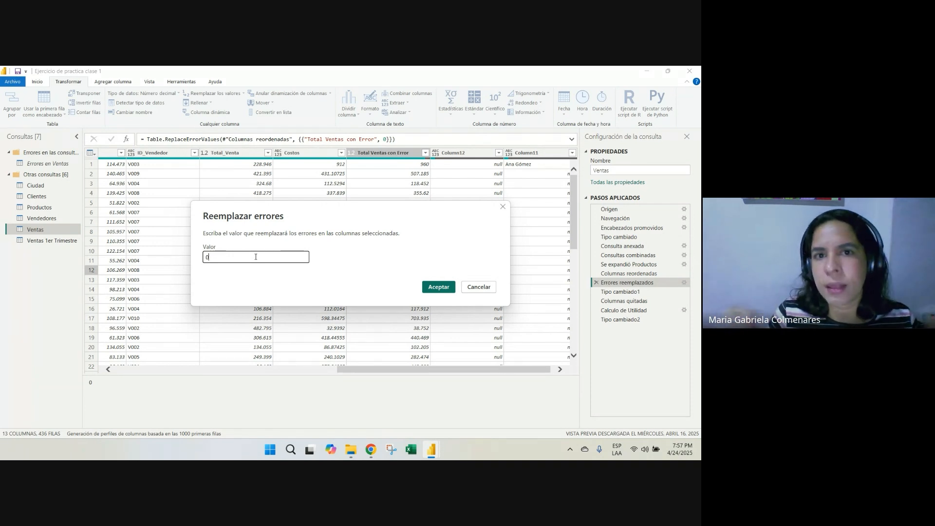
left_click(479, 288)
Open the Tipo cambiado1 step and review the data types of the Costos, Total Ventas con Error and Total_Venta columns
left_click_drag(473, 369, 558, 370)
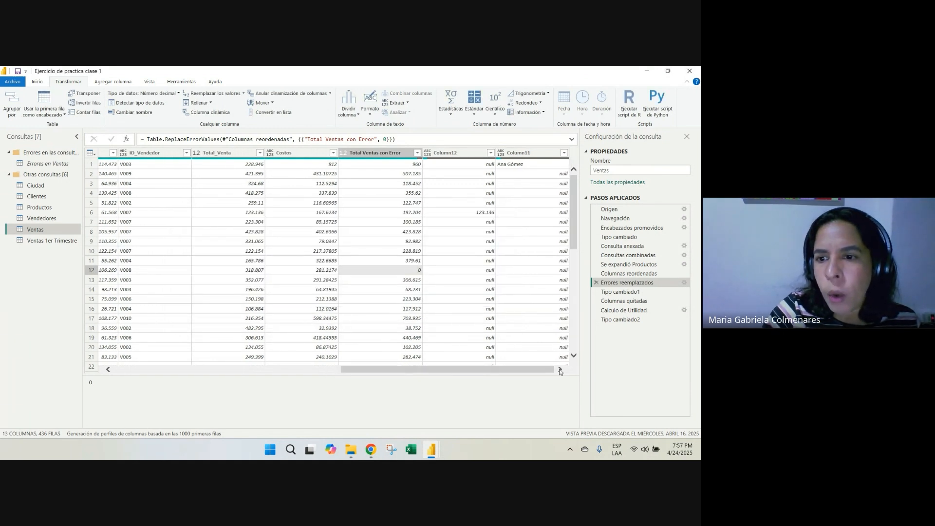
left_click(619, 293)
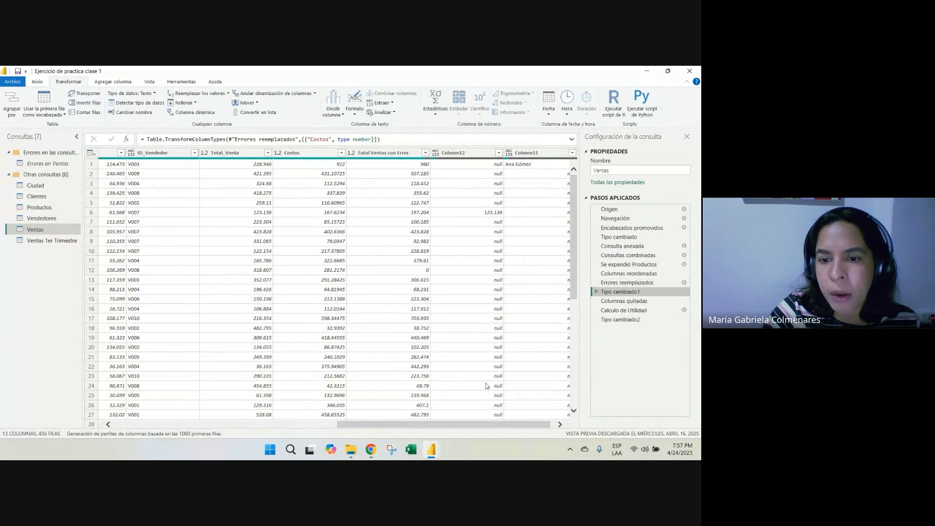
left_click_drag(470, 425, 515, 416)
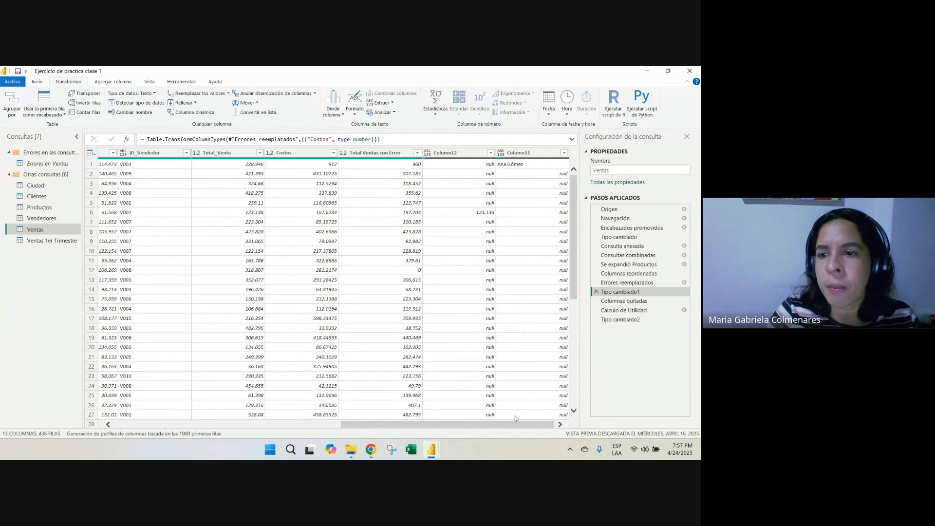
left_click(285, 154)
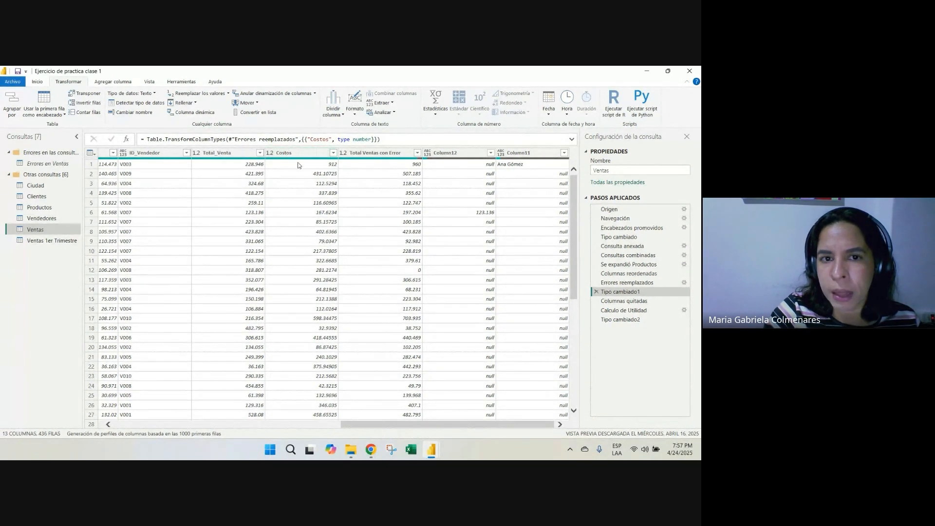
left_click(296, 155)
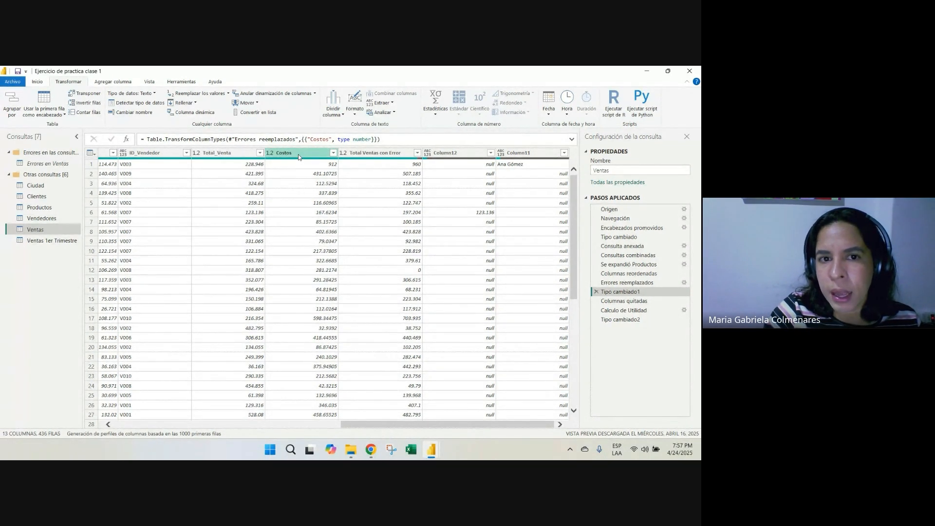
left_click(375, 155)
left_click(219, 155)
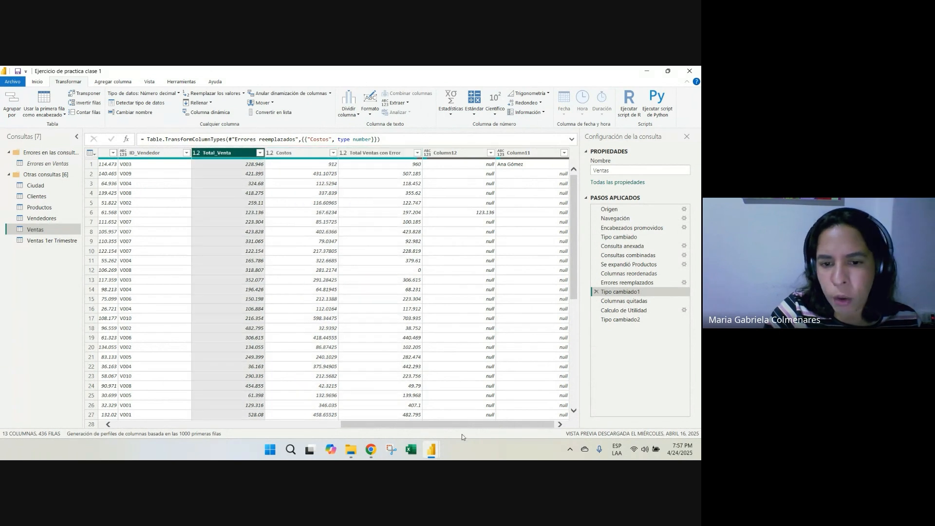
Change the ID_Vendedor column's data type to Texto at the Tipo cambiado1 step, accepting the intermediate step insertion
left_click_drag(397, 423, 285, 423)
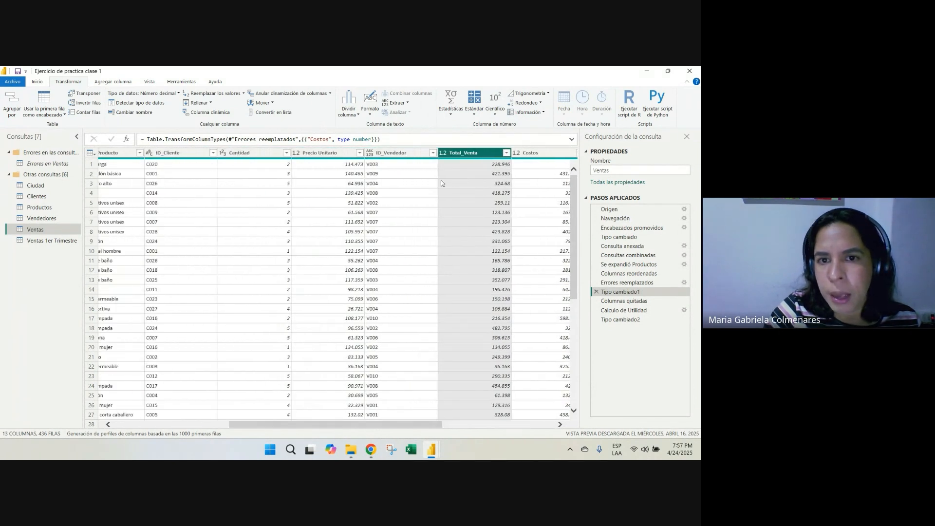
left_click(402, 155)
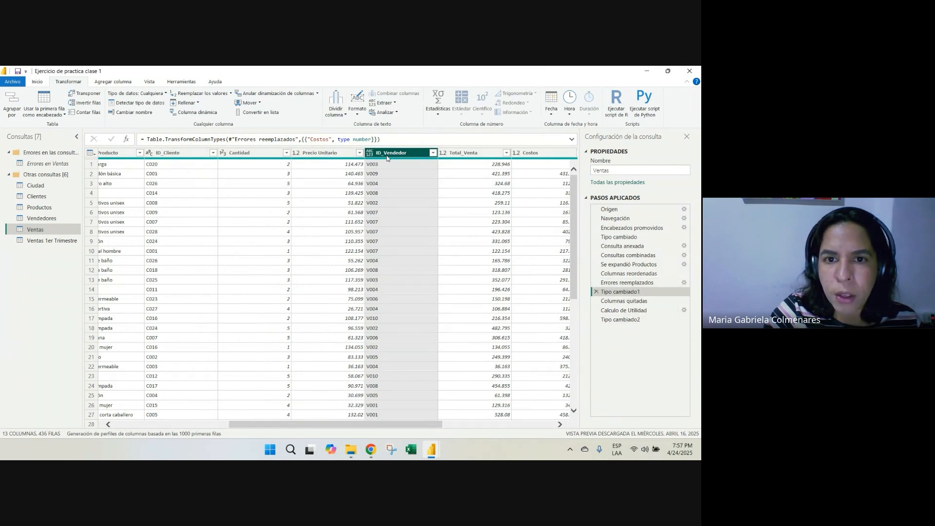
left_click(159, 94)
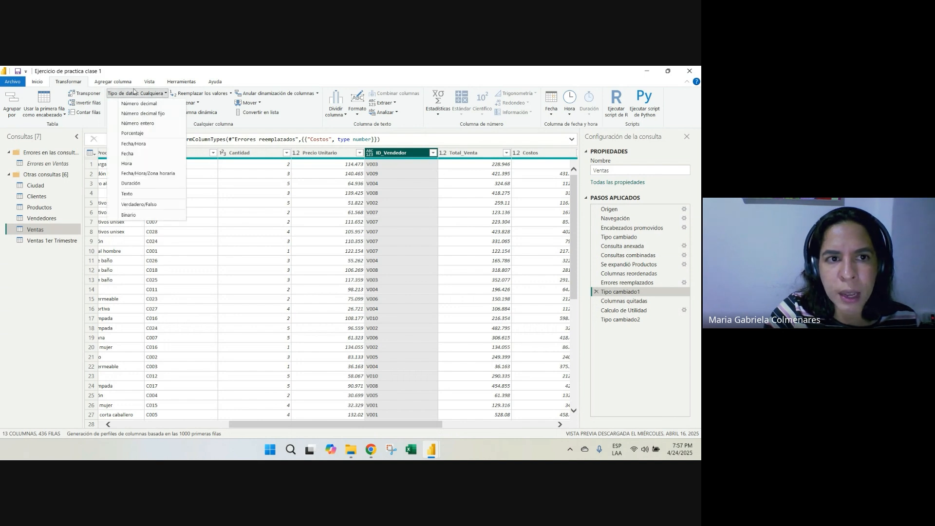
left_click(131, 197)
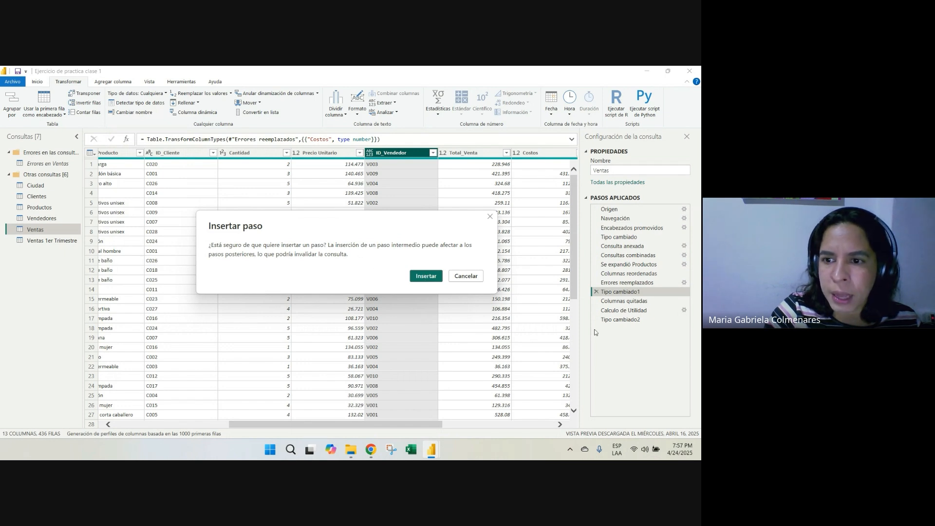
left_click(424, 276)
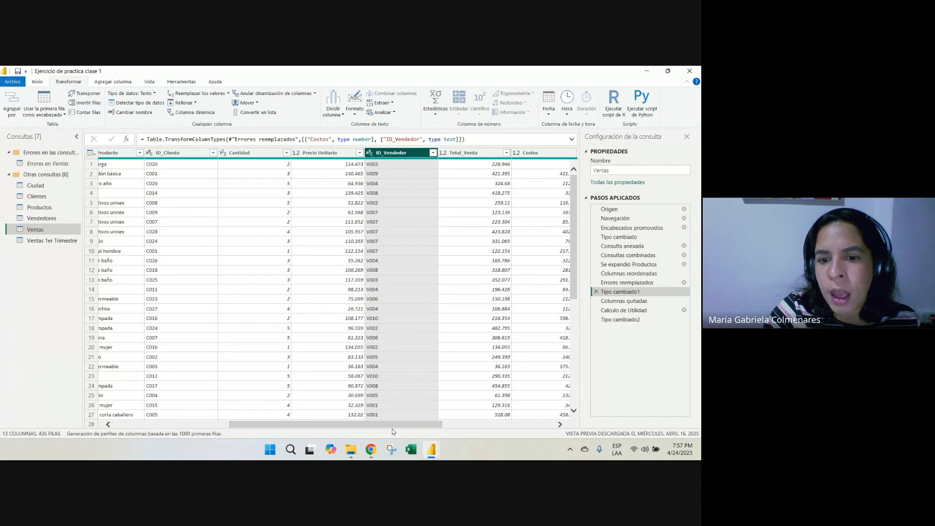
Compare the Columnas quitadas step with Tipo cambiado1 and inspect Column12 and Column11 before their removal
left_click_drag(392, 424, 504, 424)
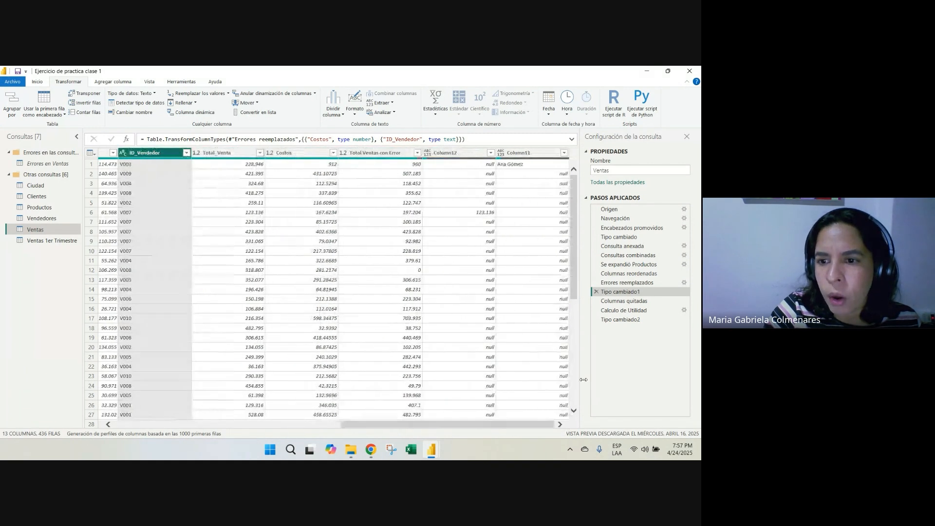
left_click(623, 300)
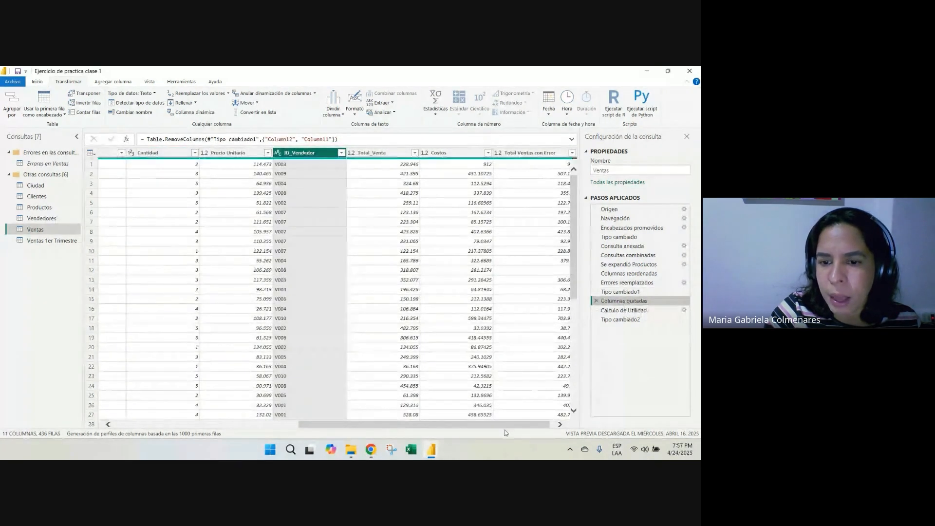
left_click(633, 291)
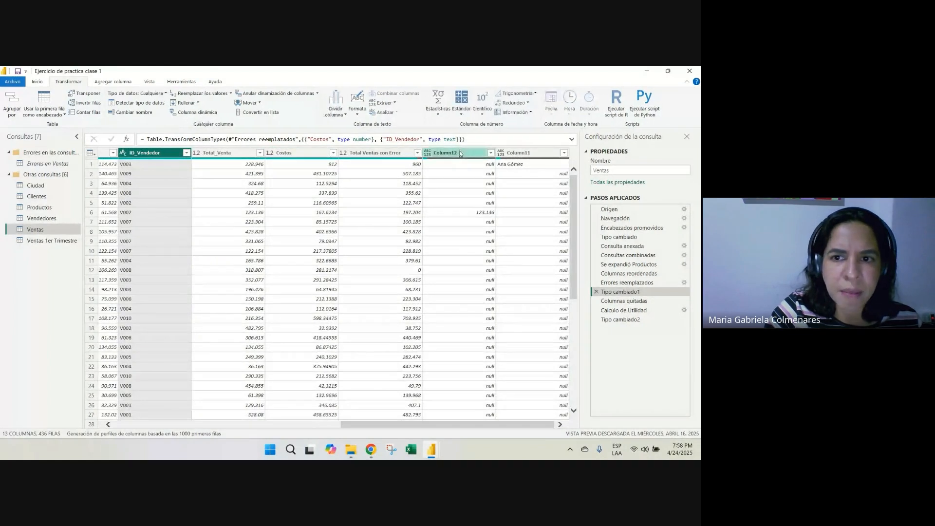
left_click(460, 152)
left_click(524, 154)
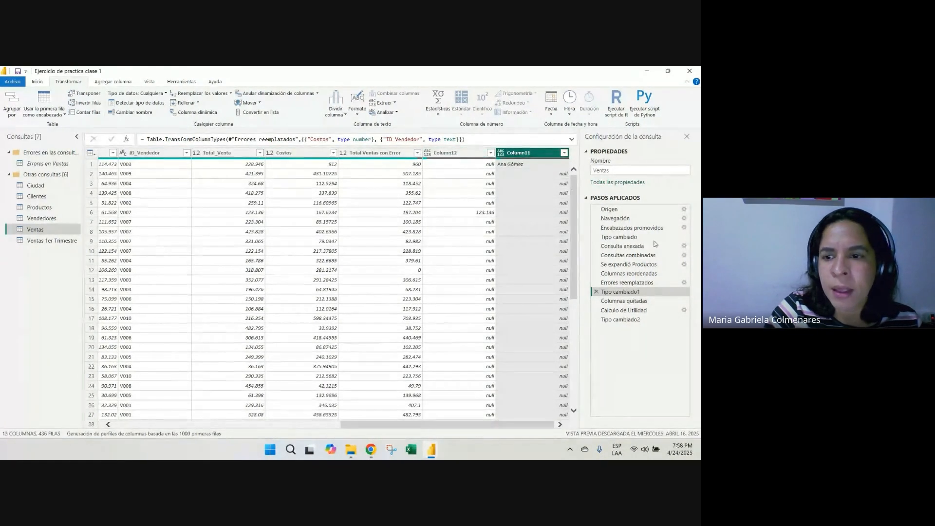
Show the Quitar option among the column operations for Column12 and dismiss it without removing the column
left_click(477, 155)
right_click(452, 153)
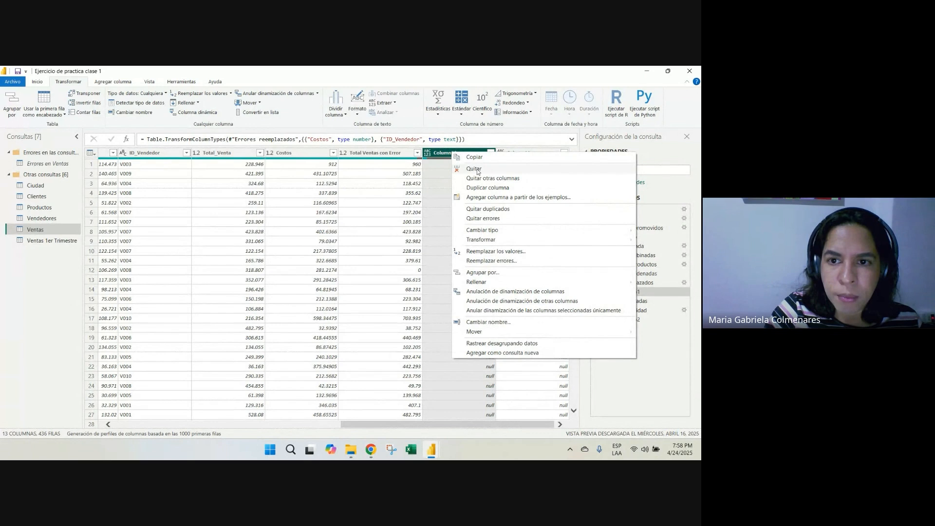
left_click(445, 157)
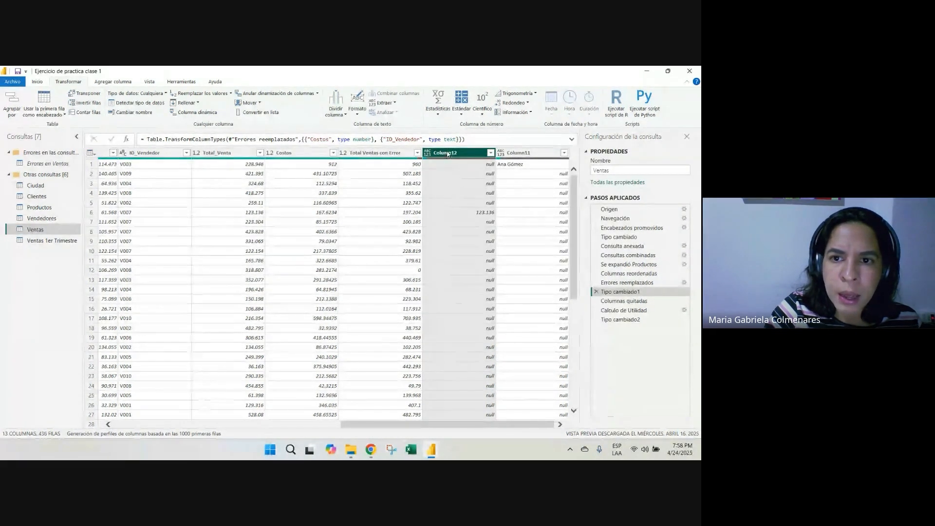
right_click(445, 157)
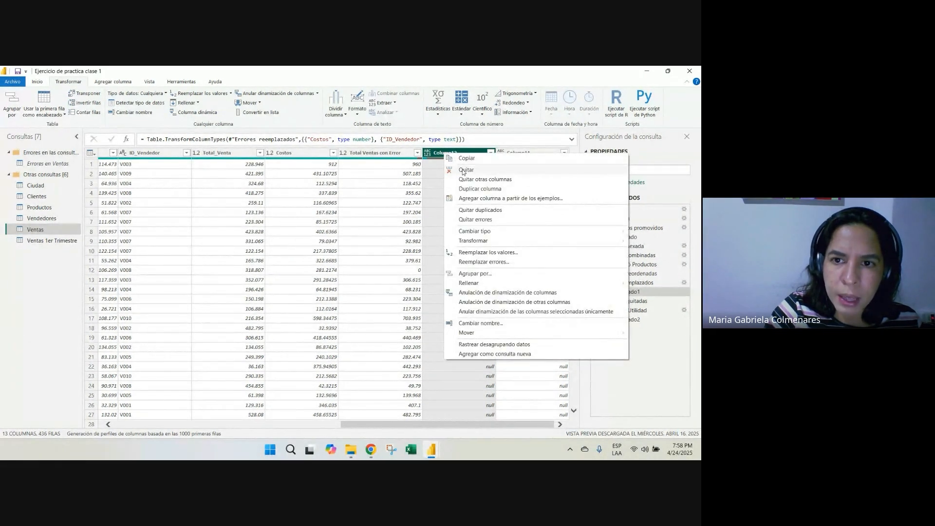
left_click(521, 393)
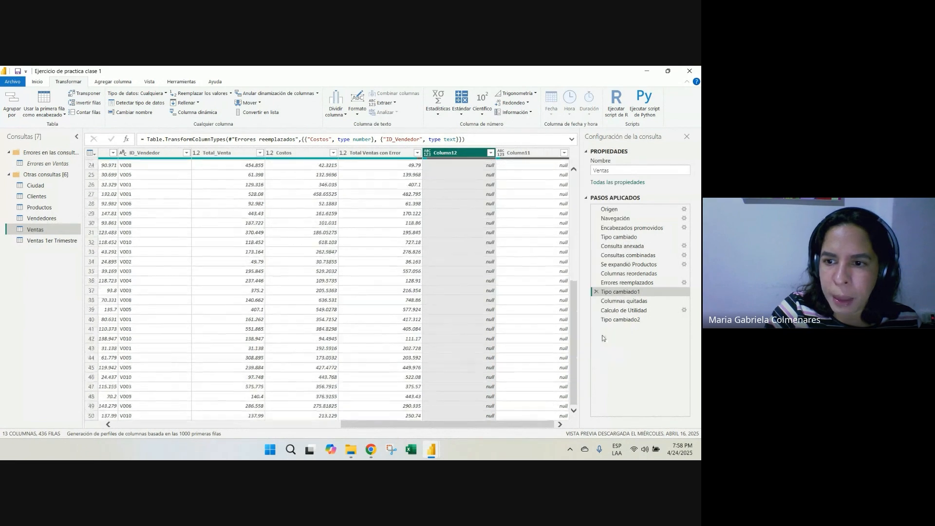
Review the remaining columns at the Columnas quitadas step and the Total Utilidad column added by the Calculo de Utilidad step
left_click(620, 301)
left_click_drag(477, 424, 517, 422)
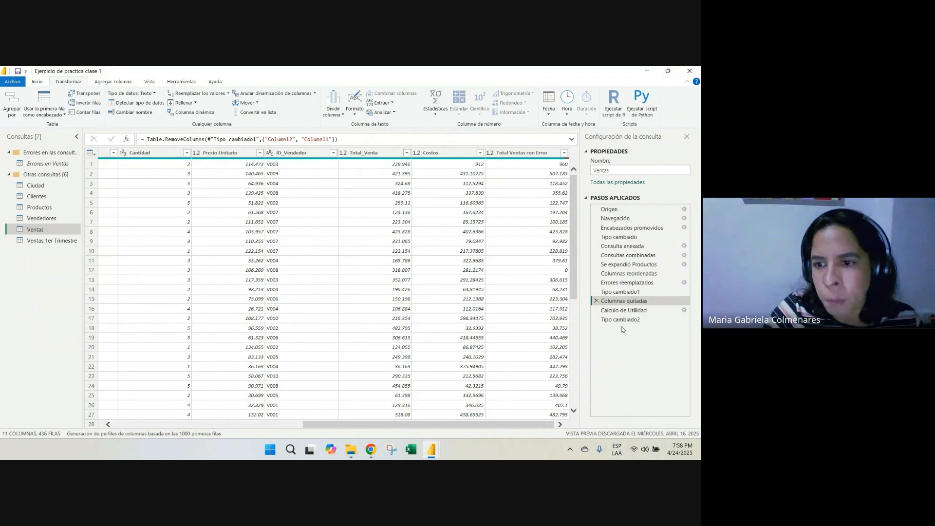
left_click(623, 310)
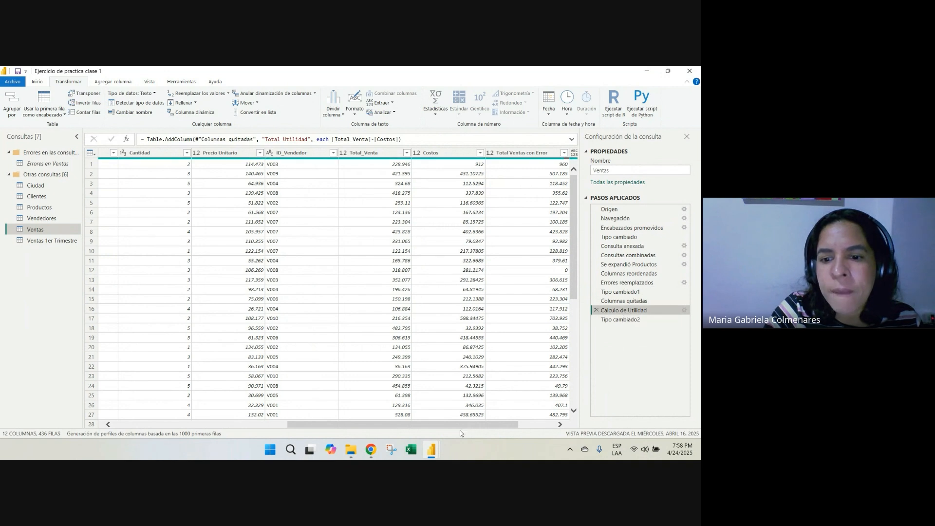
left_click_drag(460, 428, 560, 427)
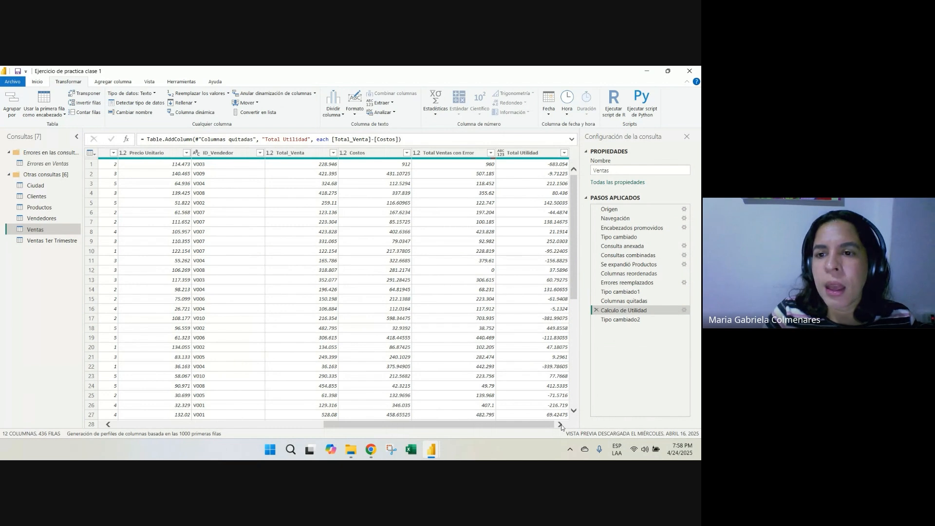
Open the Tipo cambiado2 step and review the Total Utilidad column's data type and its value in row 18
left_click(618, 320)
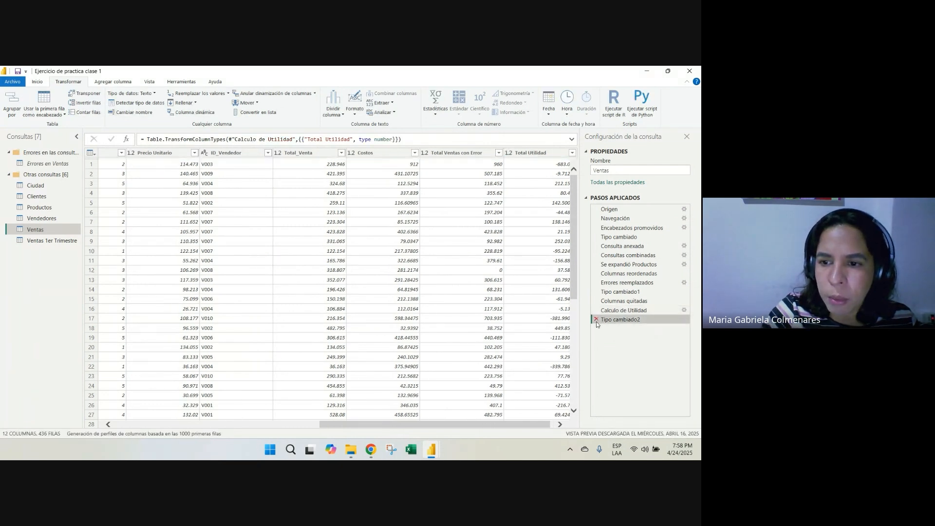
left_click_drag(503, 427, 508, 427)
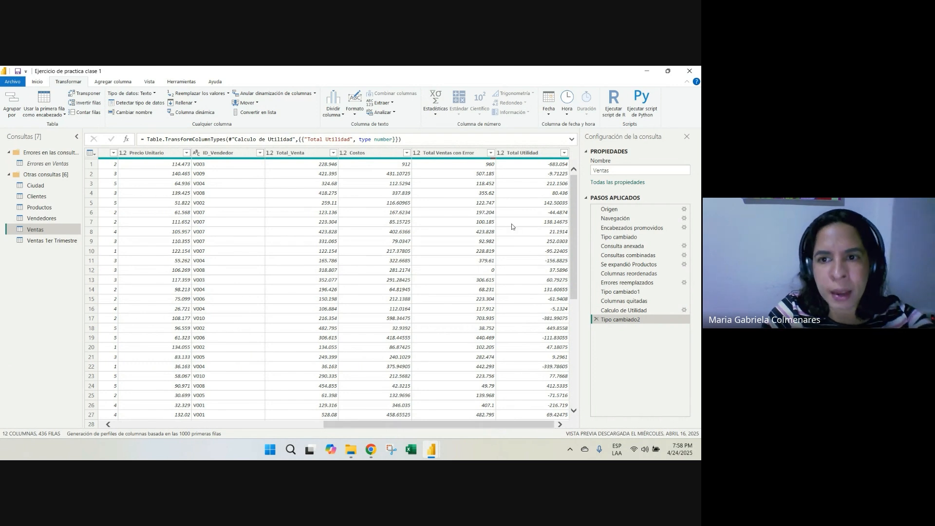
left_click(522, 155)
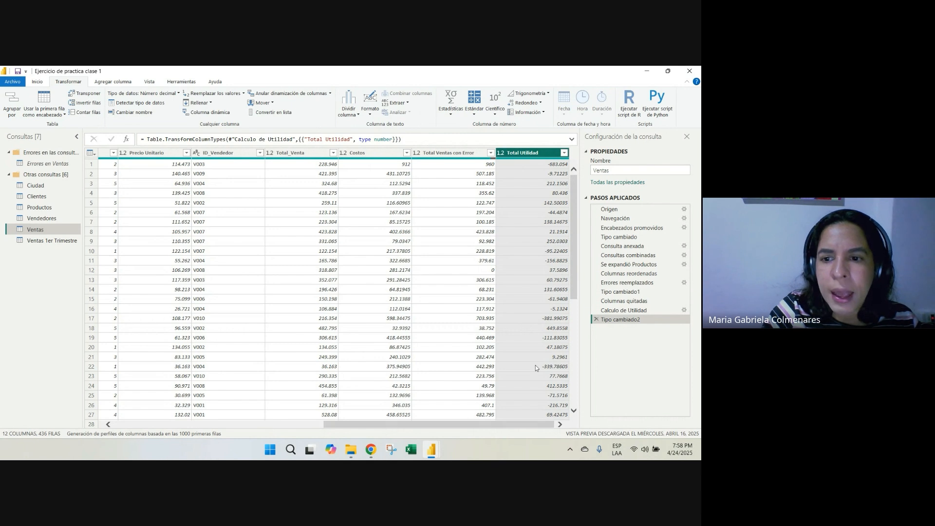
left_click(534, 329)
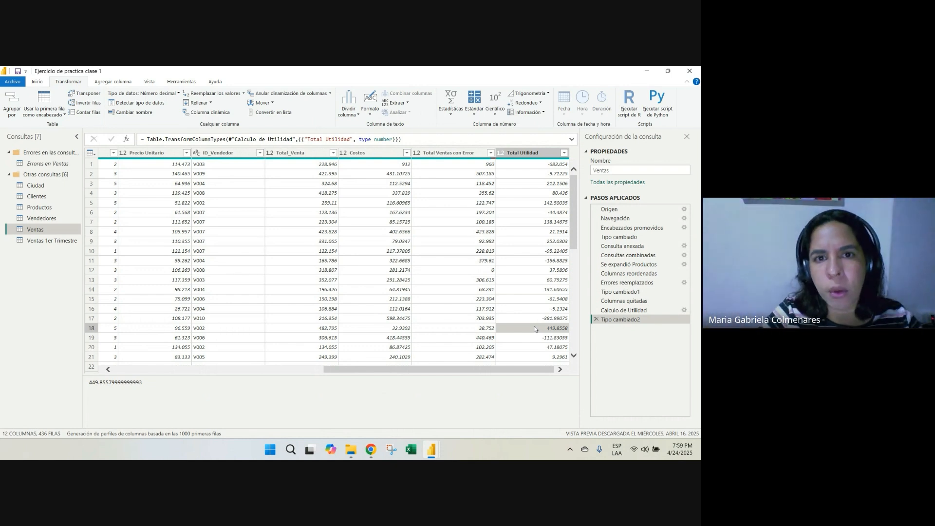
left_click(234, 231)
left_click(239, 262)
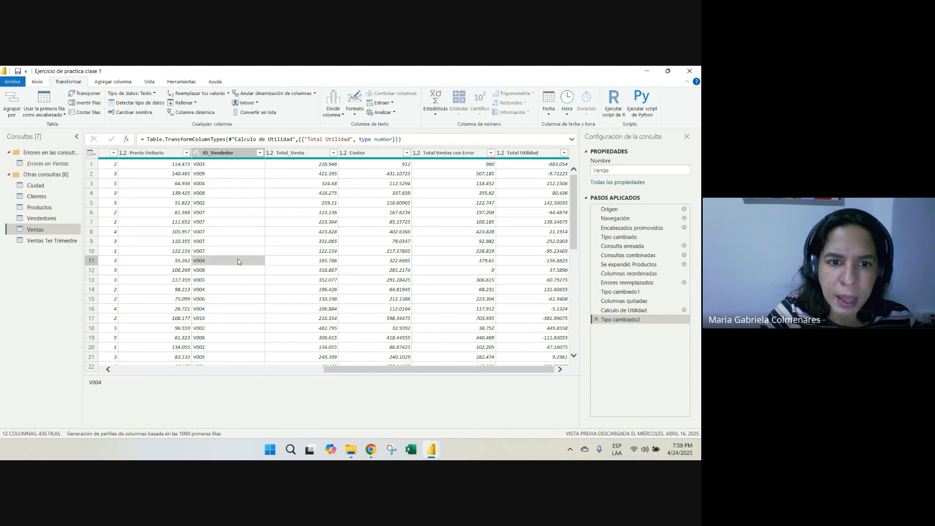
left_click(289, 252)
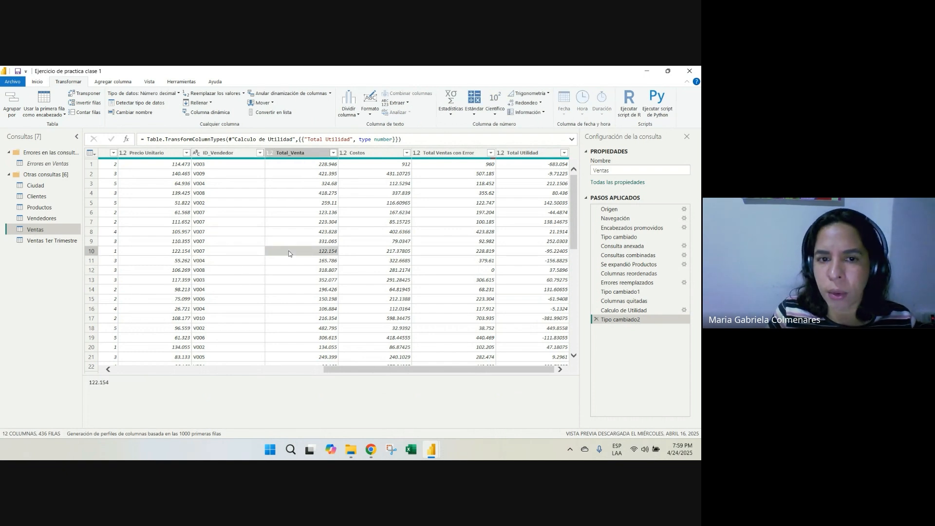
key("Up")
key("Up")
key("Up")
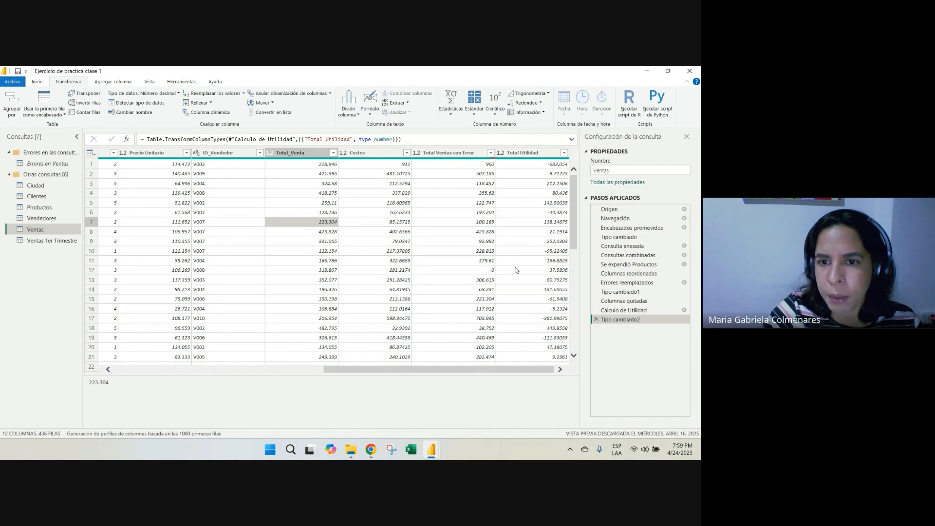
Start a custom column in the Ventas query and name it Calculo de Utilidad (Segunda parte)
left_click(480, 251)
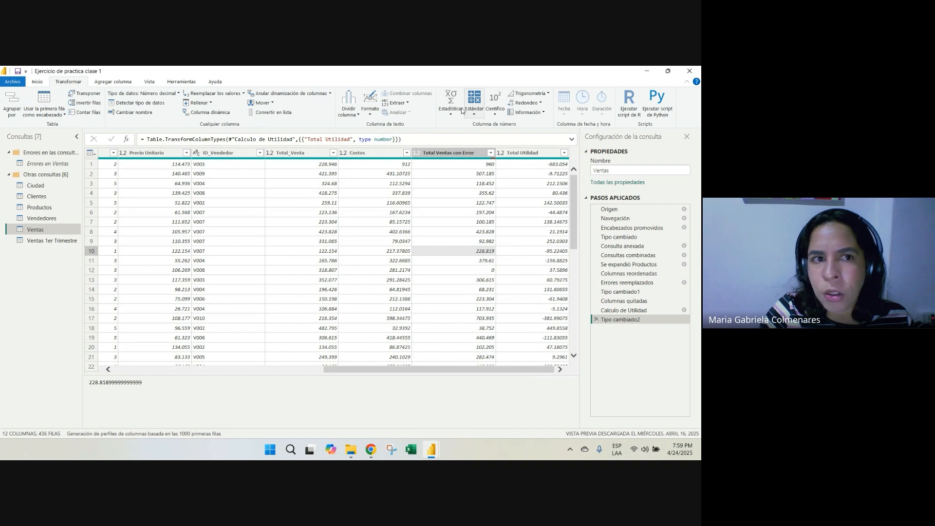
left_click(125, 83)
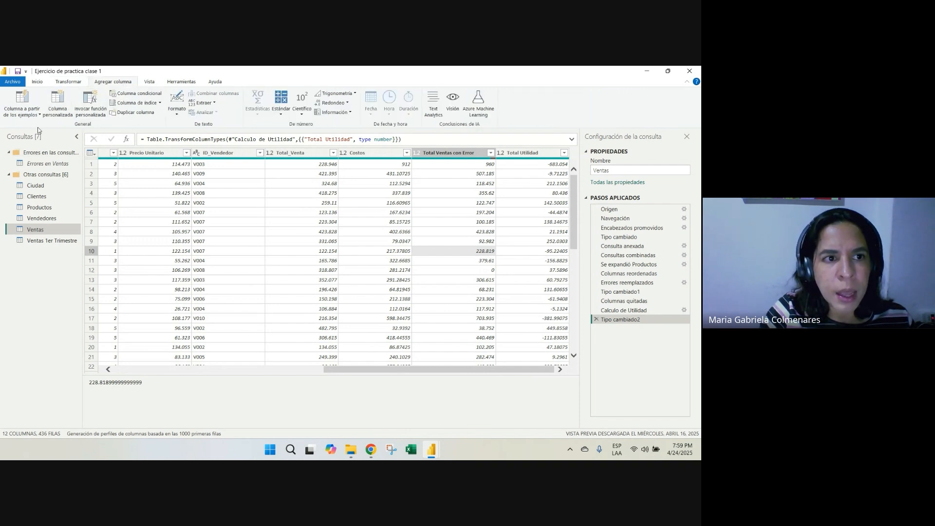
left_click(57, 109)
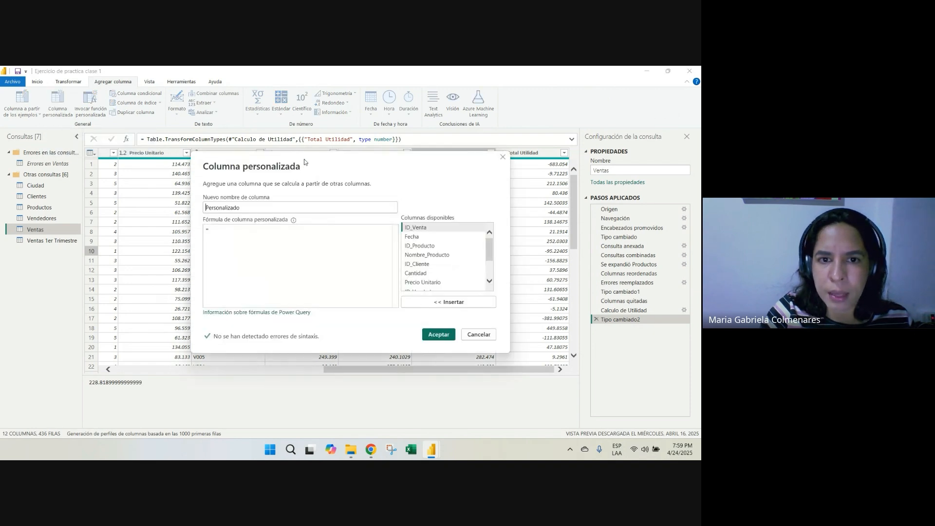
left_click_drag(304, 161, 361, 172)
left_click_drag(300, 217, 252, 217)
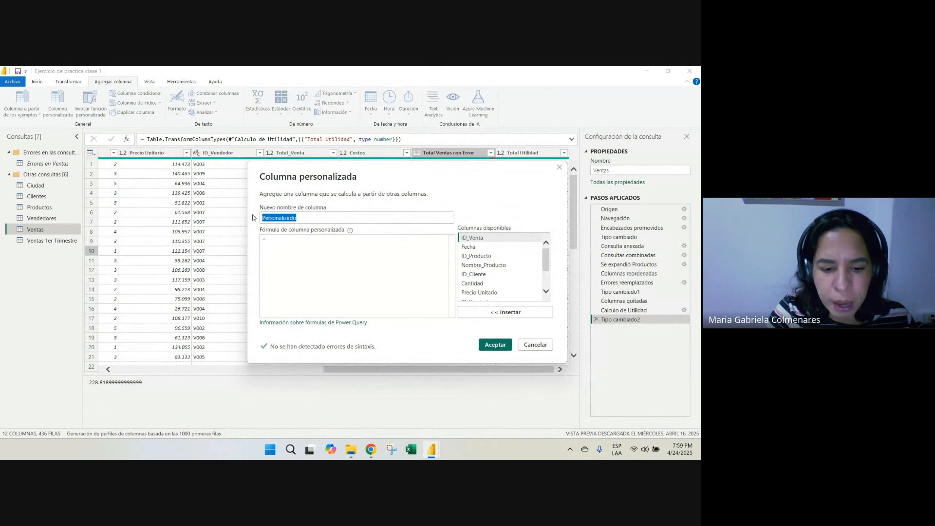
type("cA")
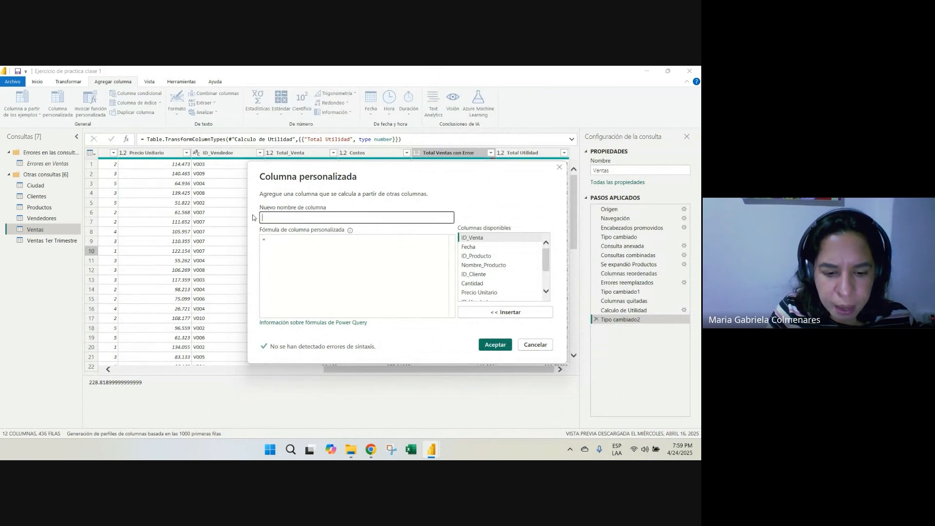
type("de Uti")
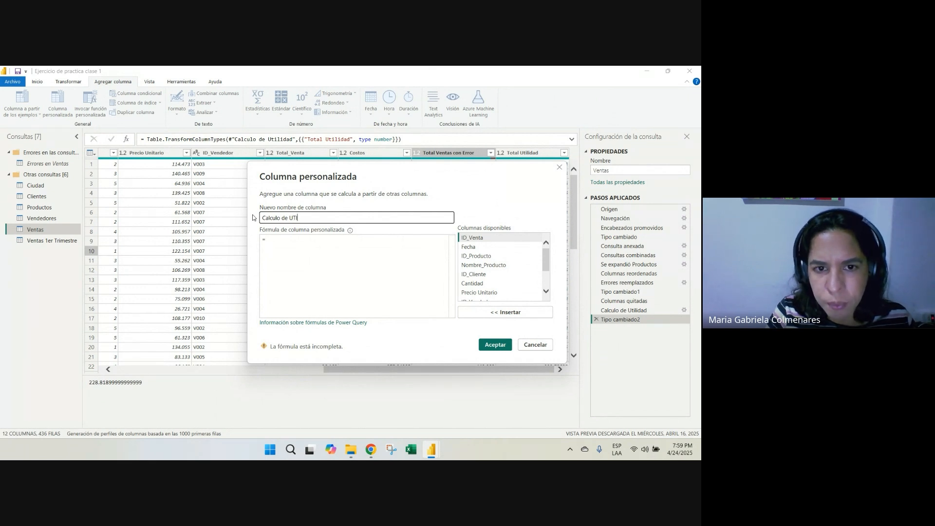
key("BackSpace")
key("BackSpace")
type("tilidad")
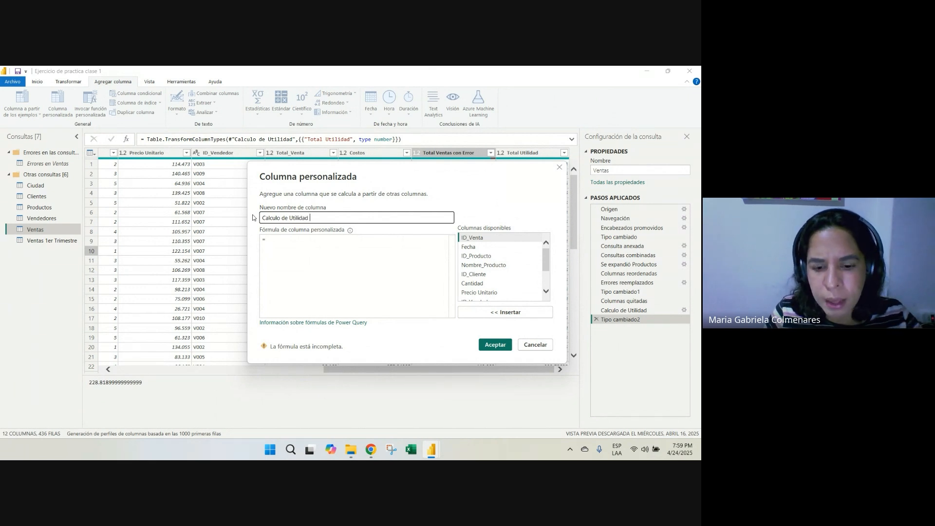
type(" (Segunda parte")
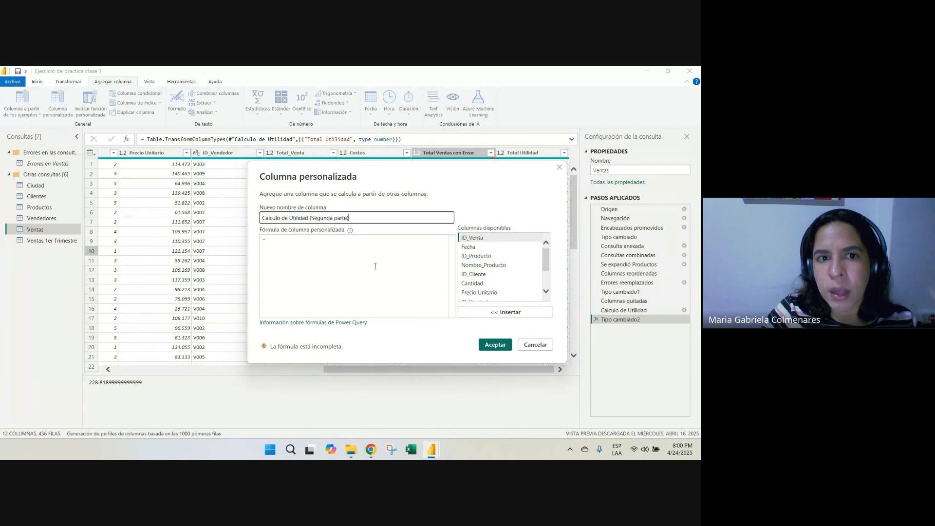
left_click(358, 265)
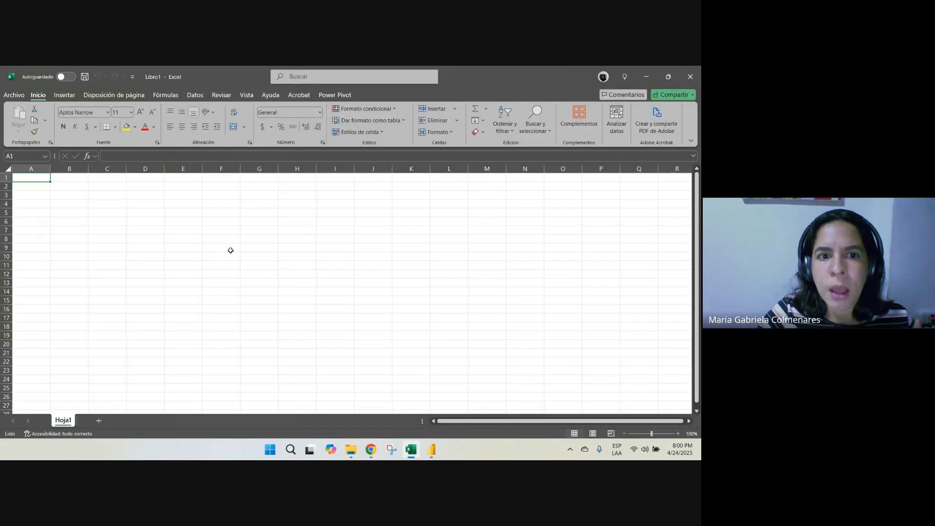
In the blank Excel workbook, enter 754 in cell J11 and 545 in cell J12
left_click(259, 246)
left_click_drag(107, 177, 193, 353)
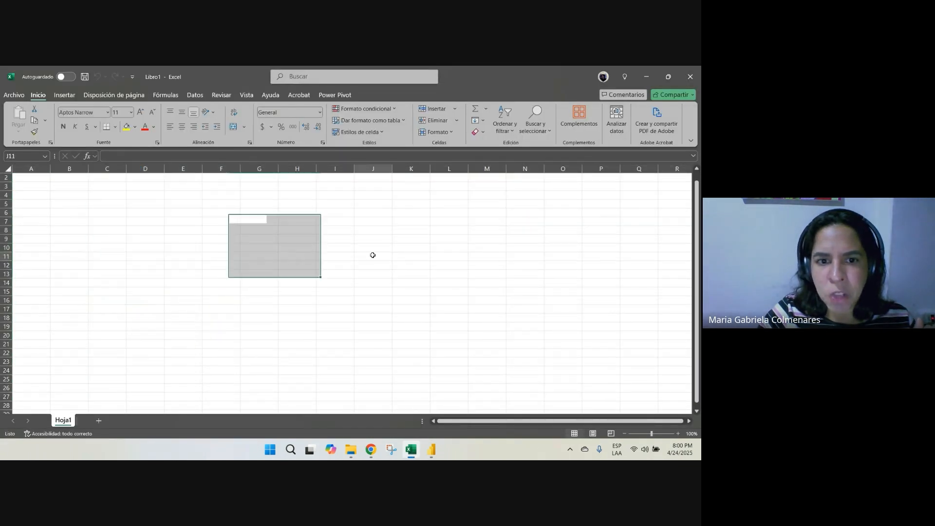
left_click(381, 255)
type("54")
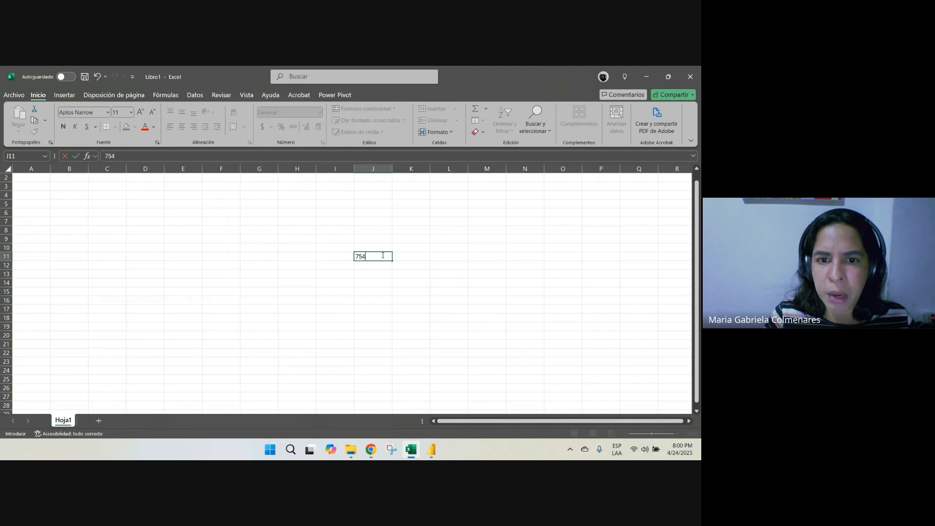
key("Return")
type("545")
key("Return")
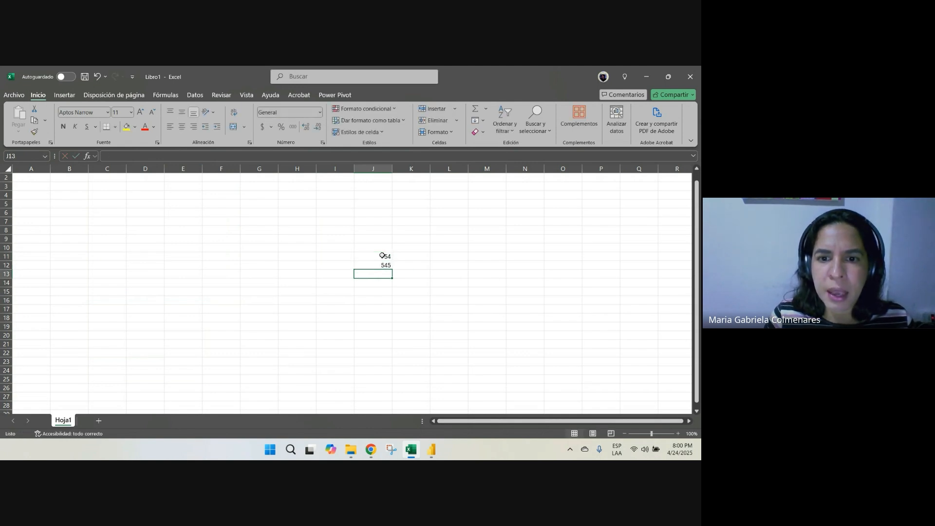
In cell M13, enter the formula +J11-J12 to subtract the two sample numbers
key("Right")
key("Right")
key("Right")
type("+")
left_click(366, 258)
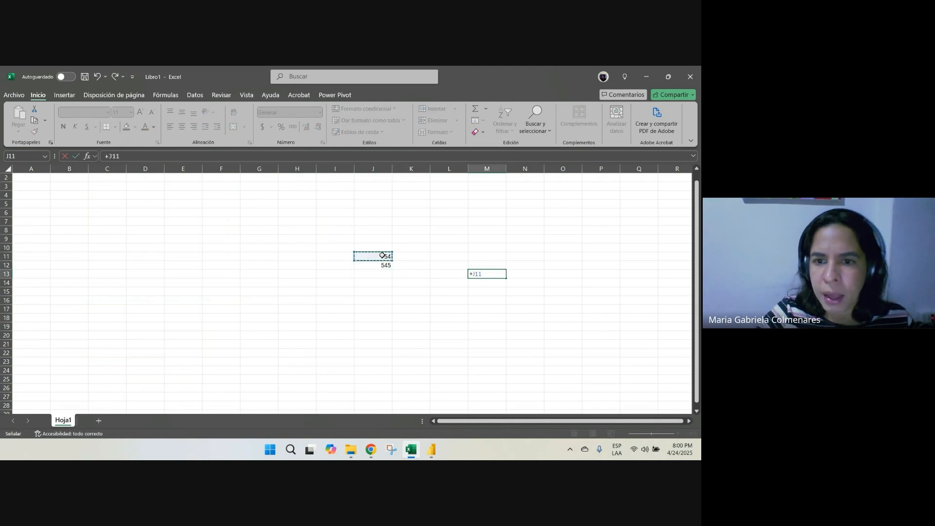
type("-")
left_click(368, 265)
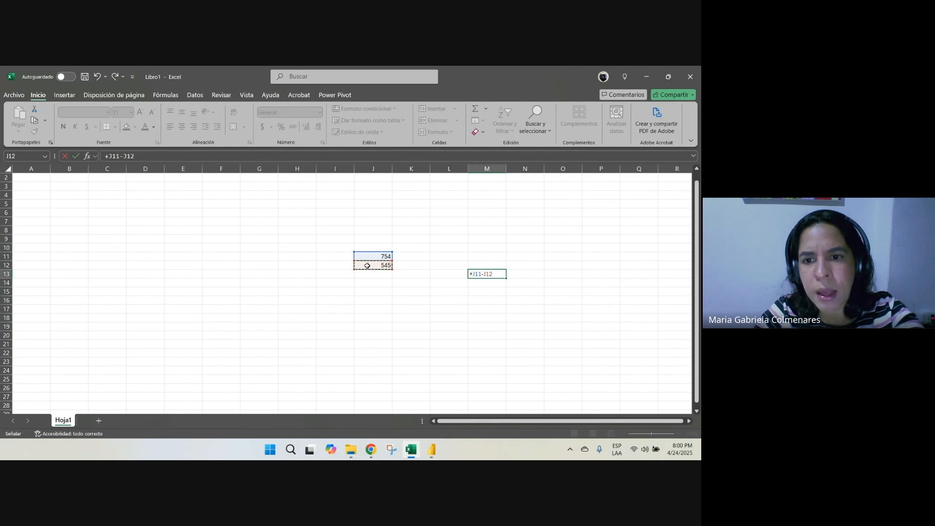
key("Return")
left_click(491, 274)
scroll(438, 254, "up", 1)
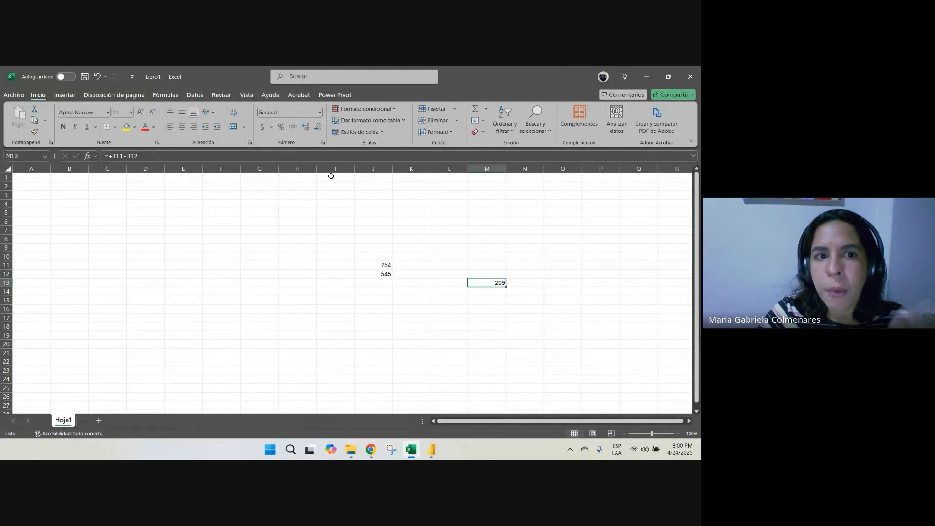
Enter the column headers VENTAS in E1 and COSTOS in F1
left_click(190, 178)
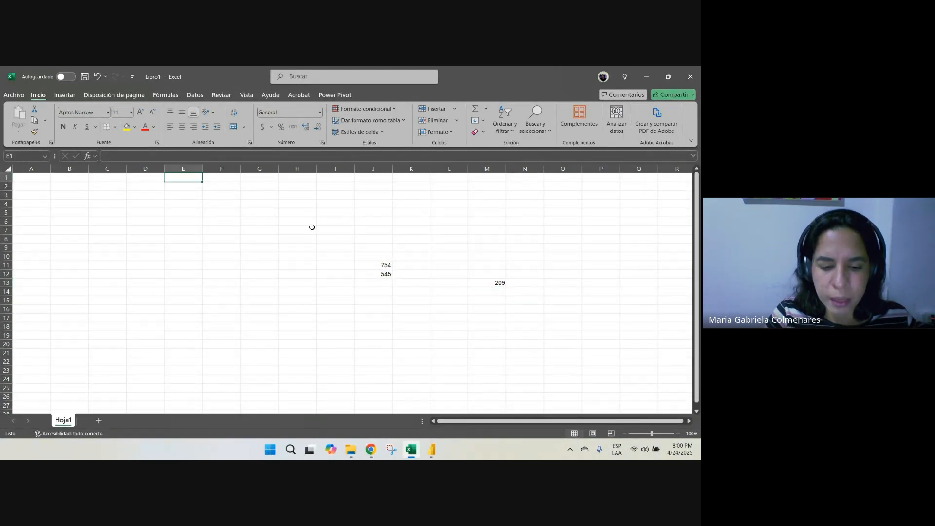
type("VENTAS")
key("Return")
key("Up")
key("Right")
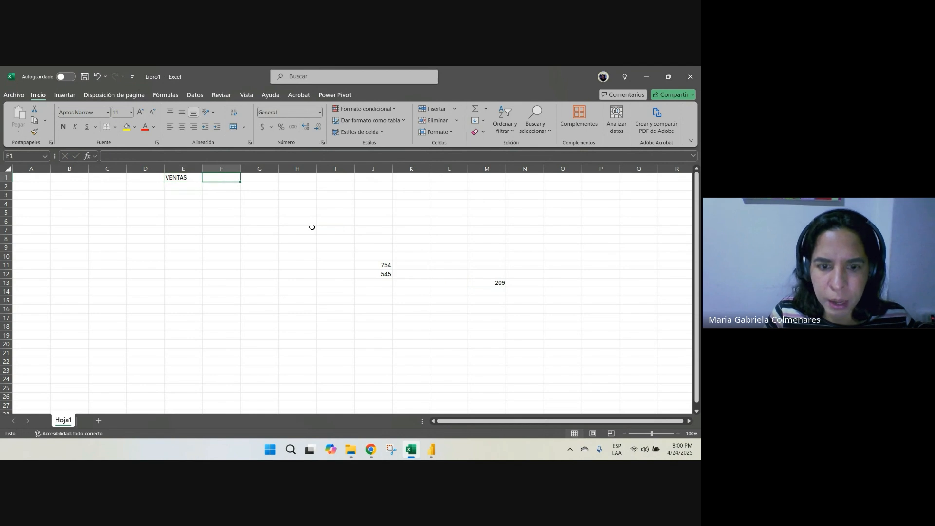
type("COSTOS")
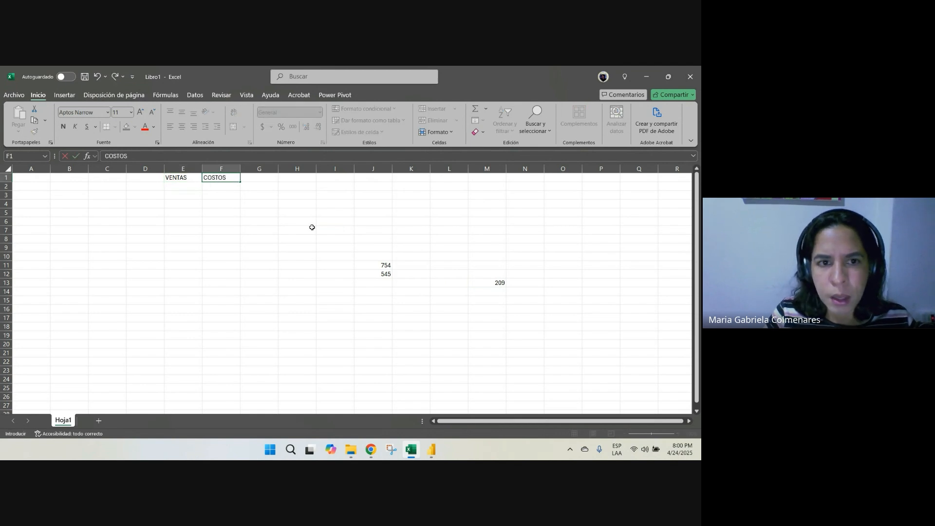
Enter the header CALCULAR LA UTILIDAD in G1 and enlarge row 1 and column G
key("Right")
type("CALC")
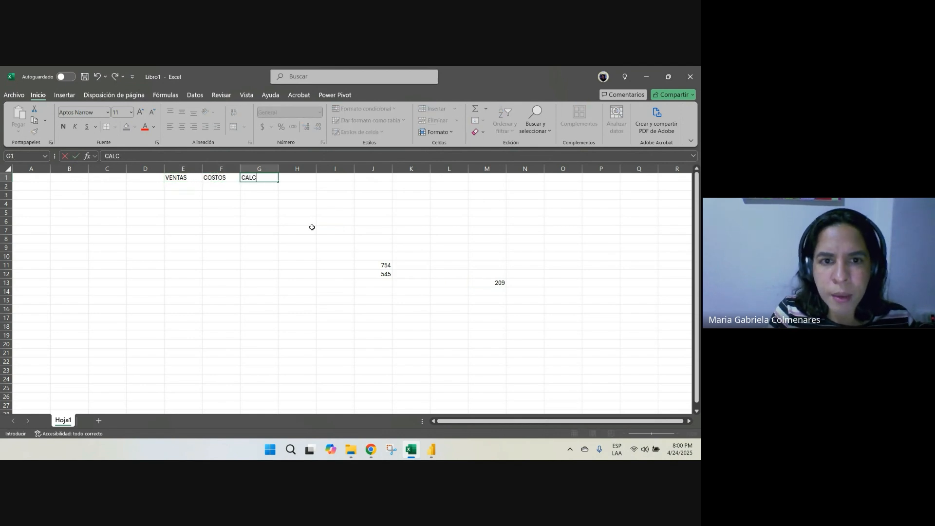
type("ULAR A")
key("BackSpace")
key("BackSpace")
type("Ñ")
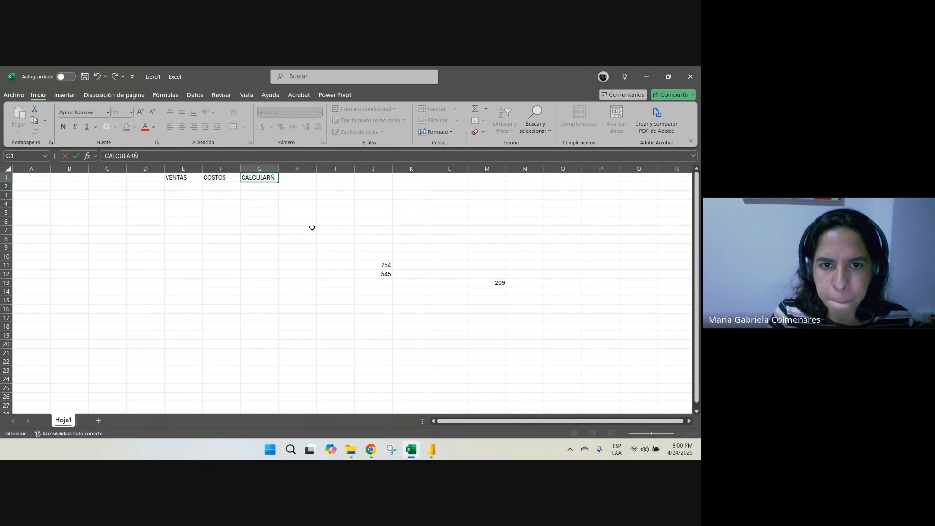
key("BackSpace")
type("Ñ")
key("BackSpace")
key("BackSpace")
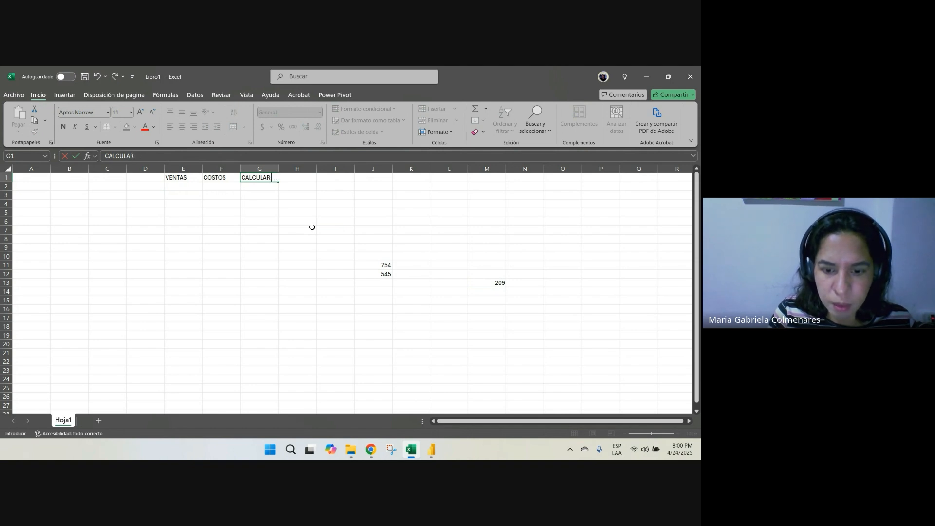
type("LA UTILI")
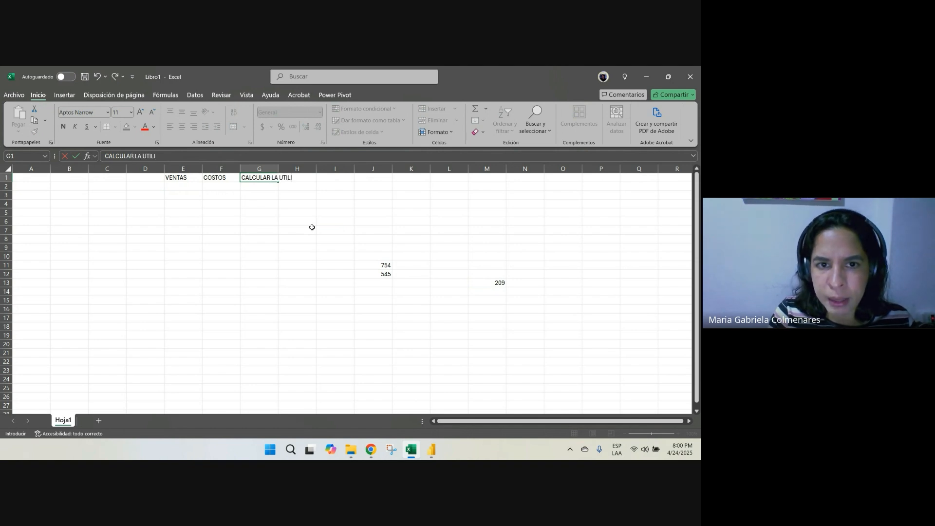
type("DAD")
key("Return")
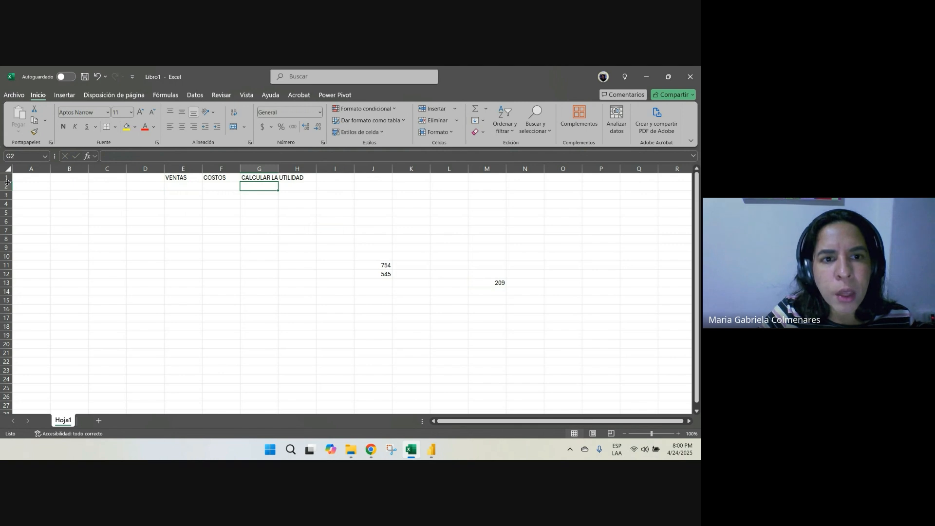
left_click_drag(6, 181, 6, 189)
left_click_drag(278, 168, 324, 169)
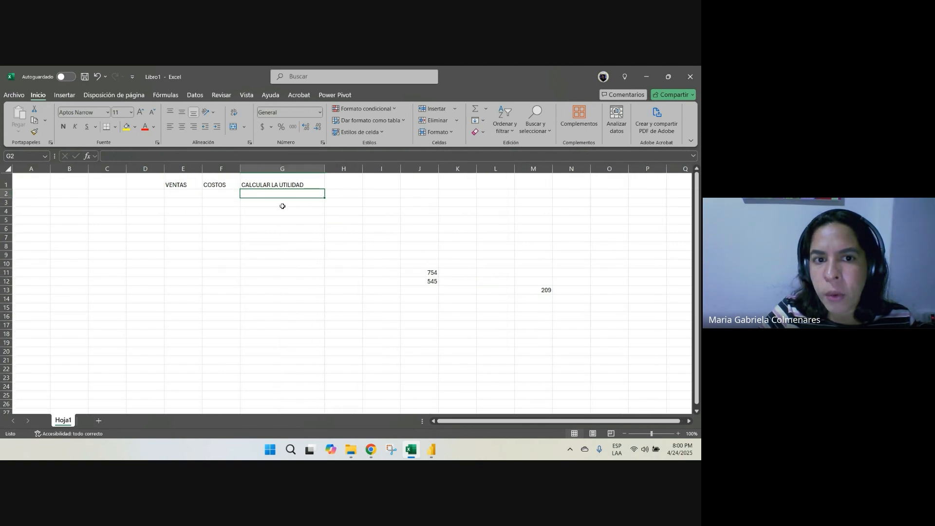
Try the whole-column formula +E:E-F:F in cell G3 and clear it
left_click(283, 201)
type("+")
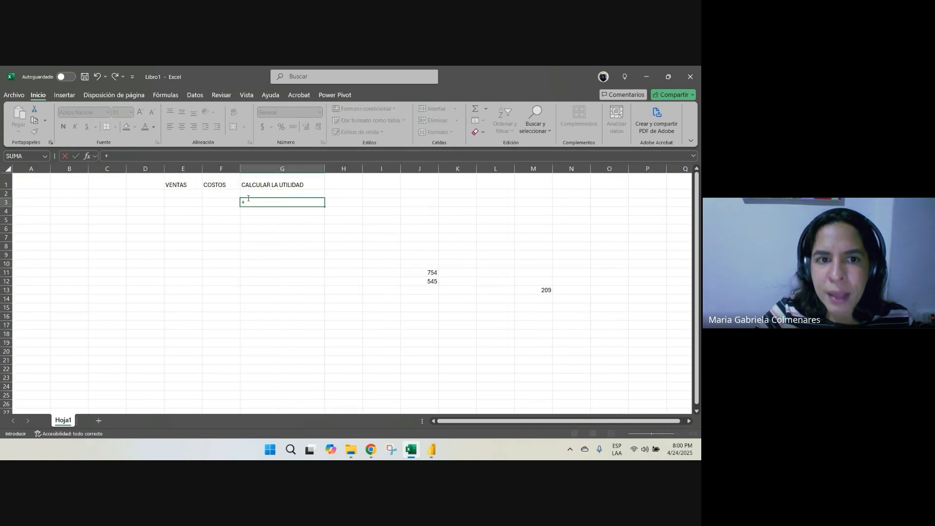
left_click(184, 168)
type("-")
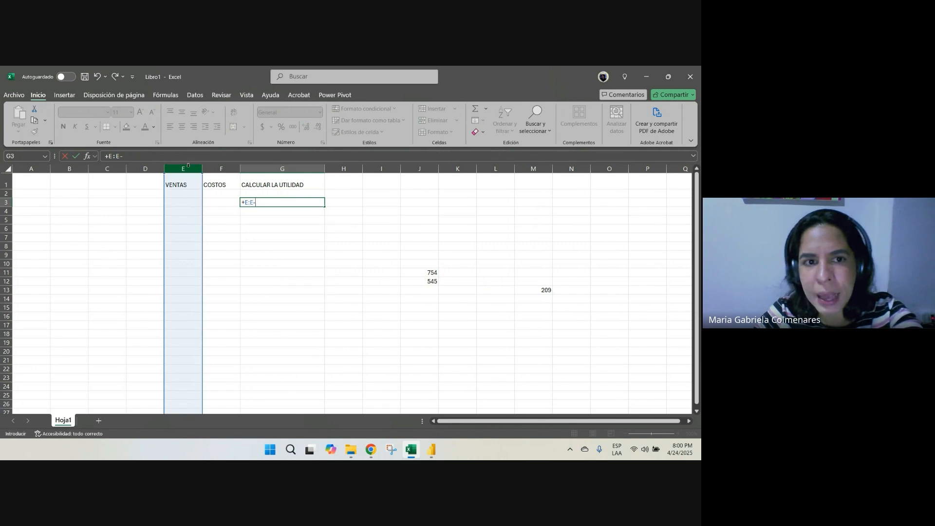
left_click(221, 168)
key("Return")
key("Up")
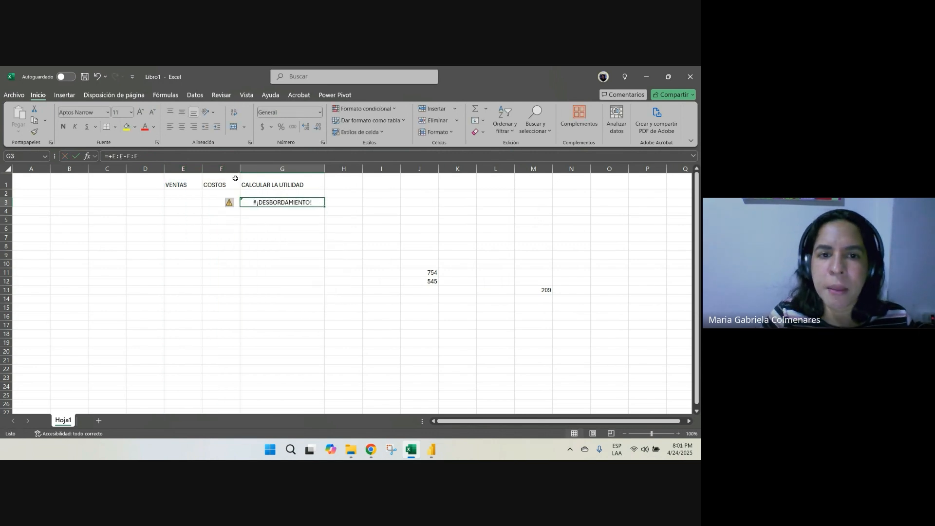
key("Delete")
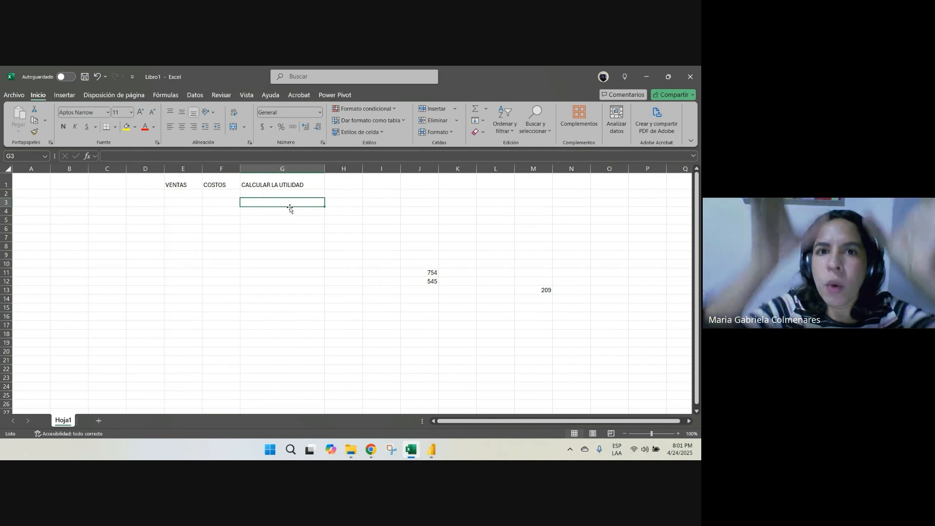
Enter the cell-by-cell formulas +E3-F3 in G3 and +E5+F5 in G5
type("+E3-F3")
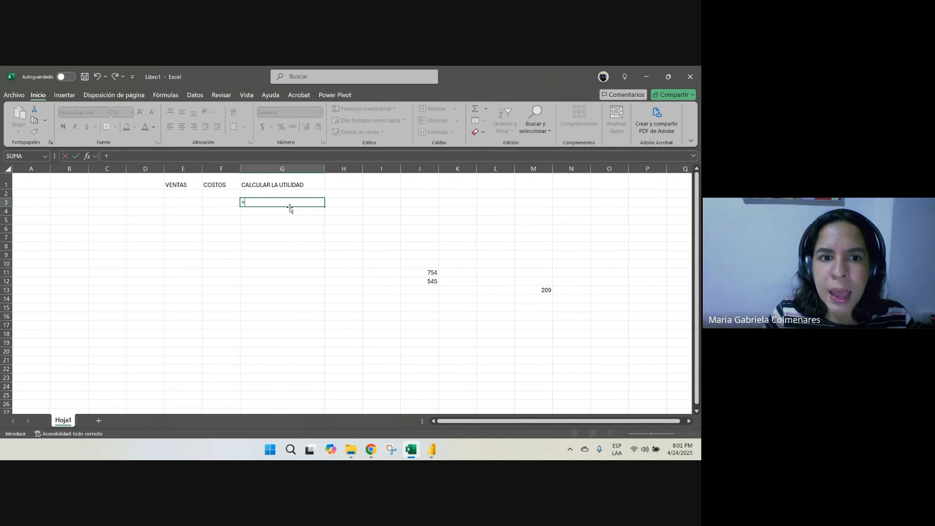
key("Return")
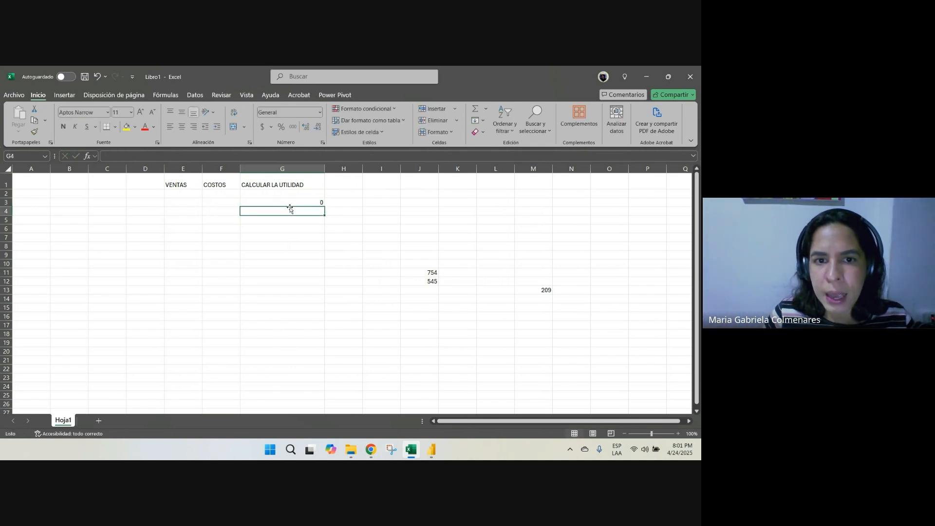
key("Down")
type("+E5+F5")
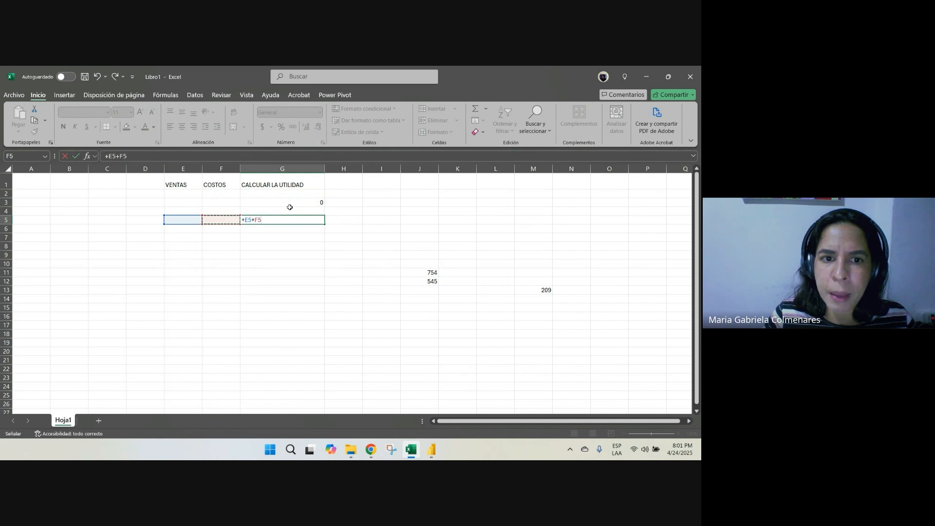
key("Return")
Clear the sample formulas from cells G3 and G5
key("Up")
key("Up")
key("Up")
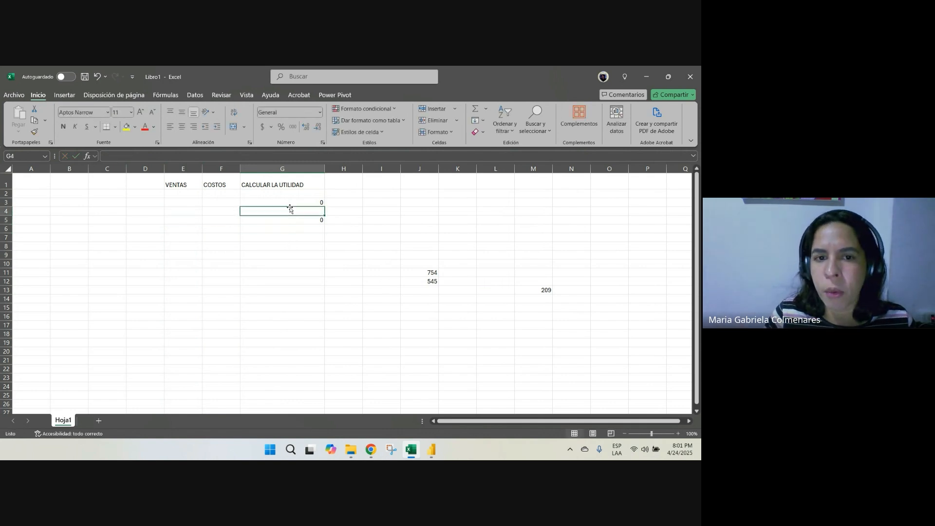
key("Delete")
key("Down")
key("Down")
key("Delete")
key("Up")
key("Up")
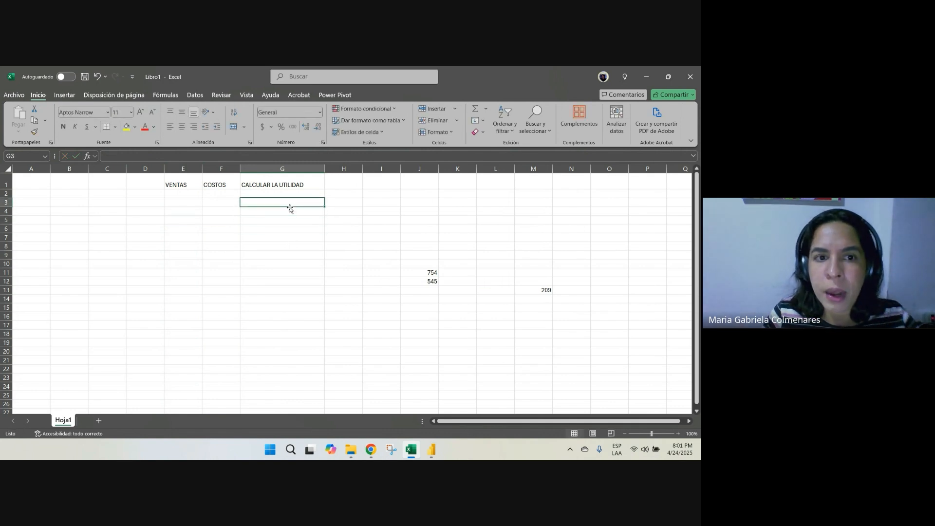
Write .+VENTAS - COSTOS as text in cell G2, close the Excel workbook and return to Power Query
key("Up")
type("+VENT")
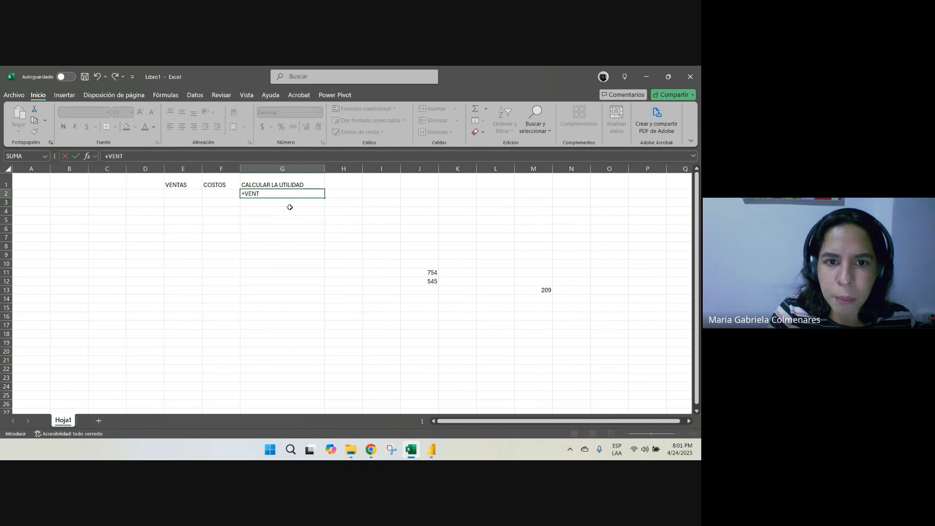
type("AS - COST")
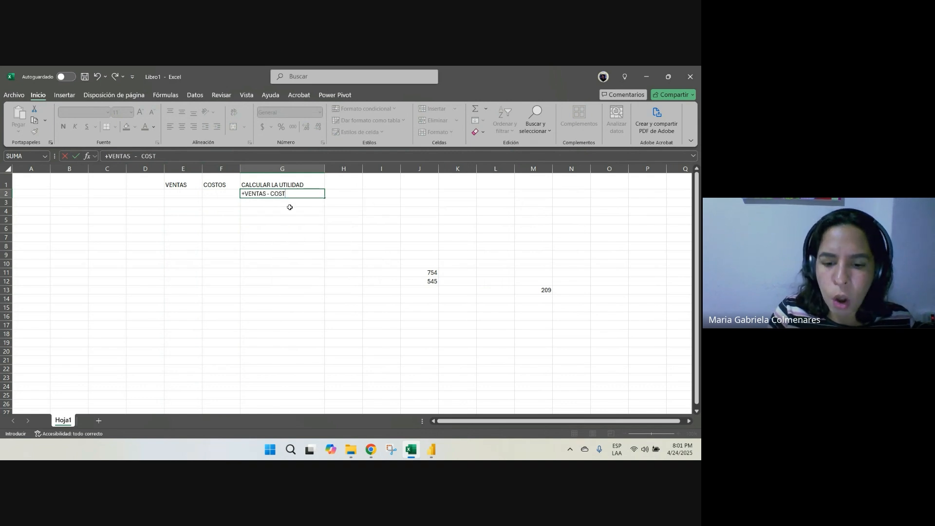
type("OS")
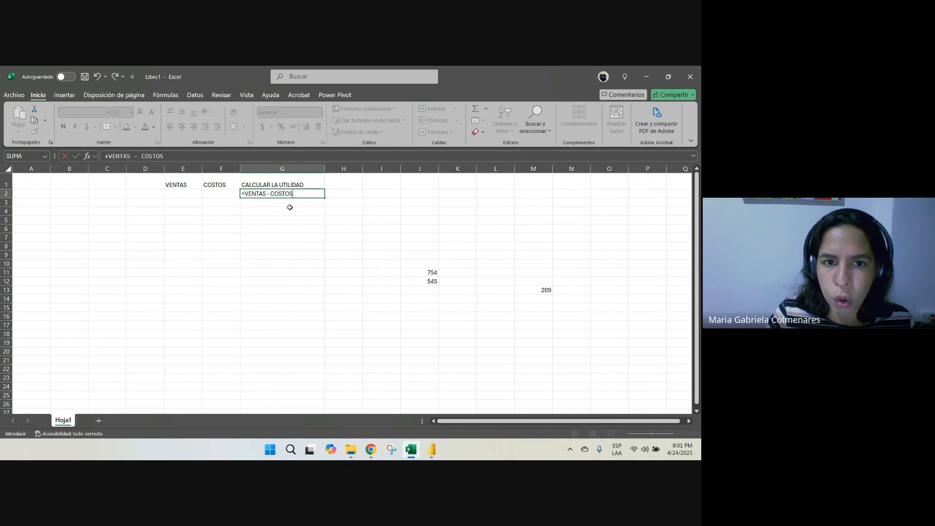
left_click(243, 193)
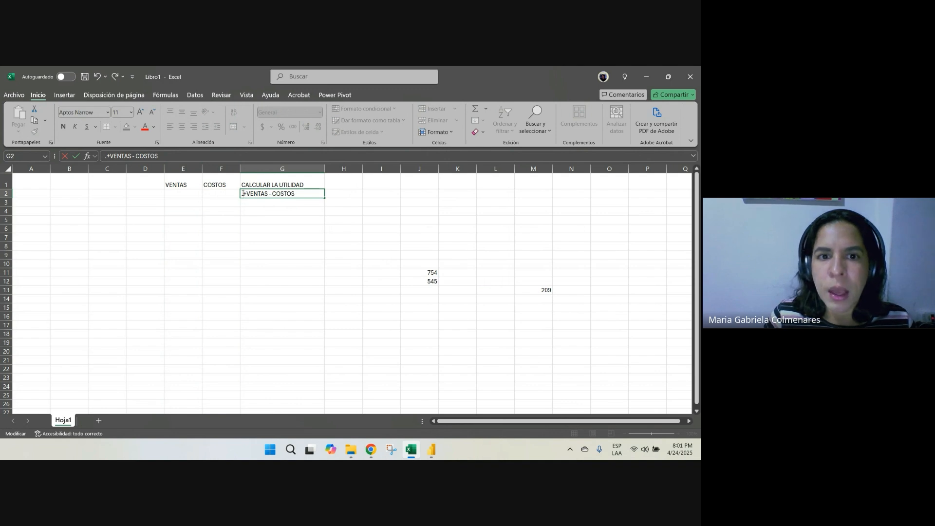
key("Return")
key("Up")
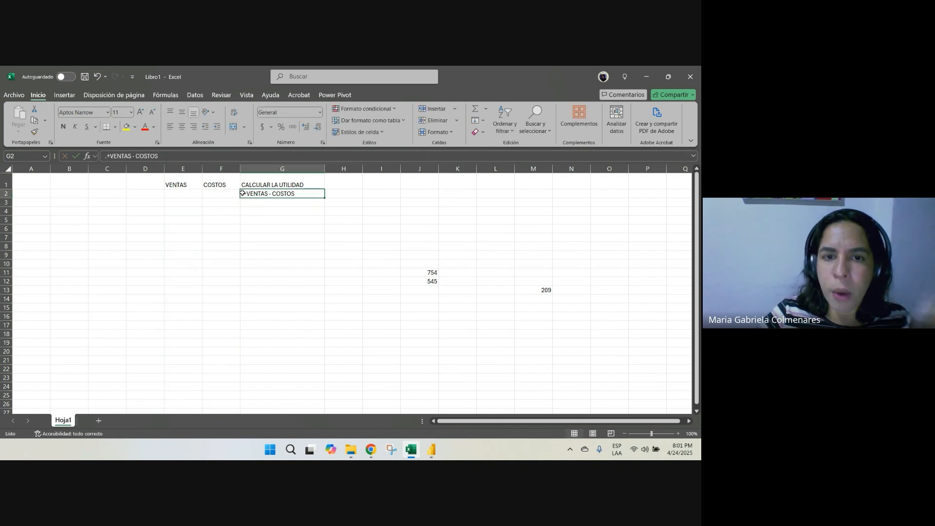
left_click(691, 78)
left_click(382, 307)
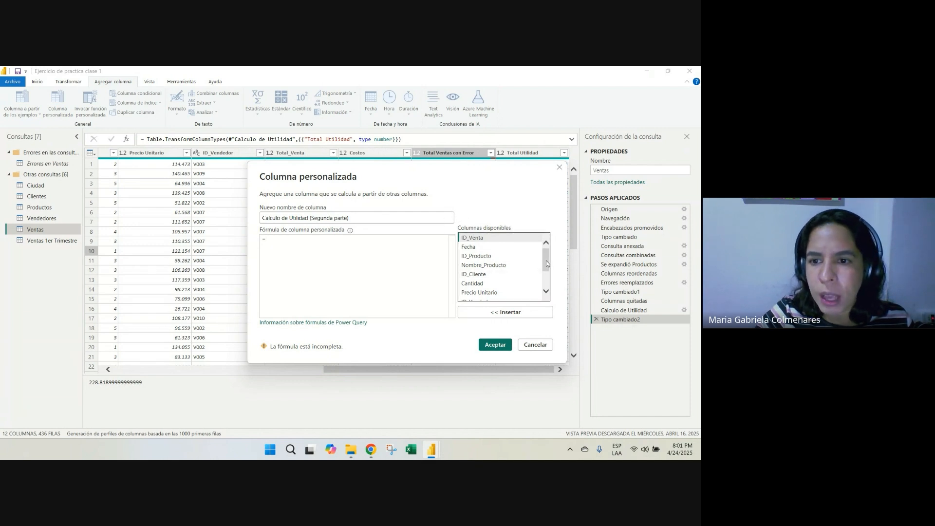
Build the custom column formula [Total_Venta]-[Costos] from the available columns and add the column to the Ventas query
scroll(545, 260, "down", 3)
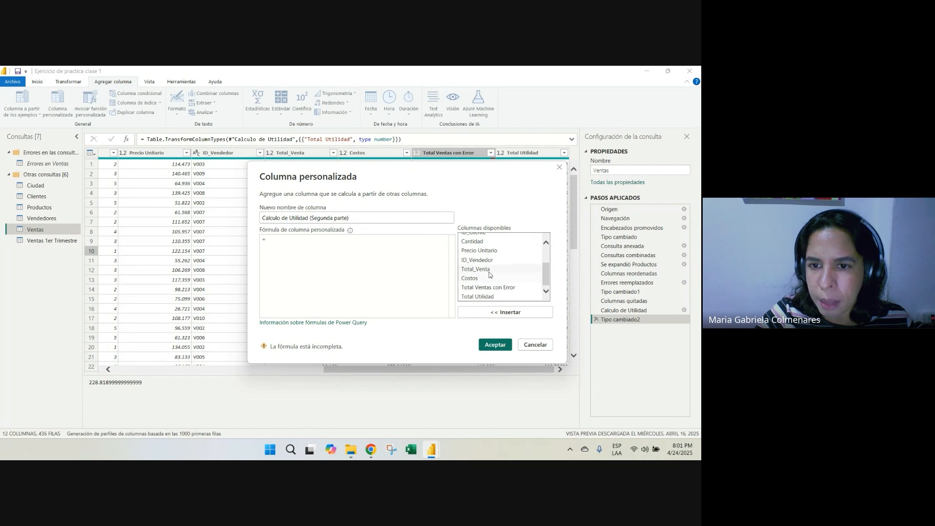
double_click(489, 272)
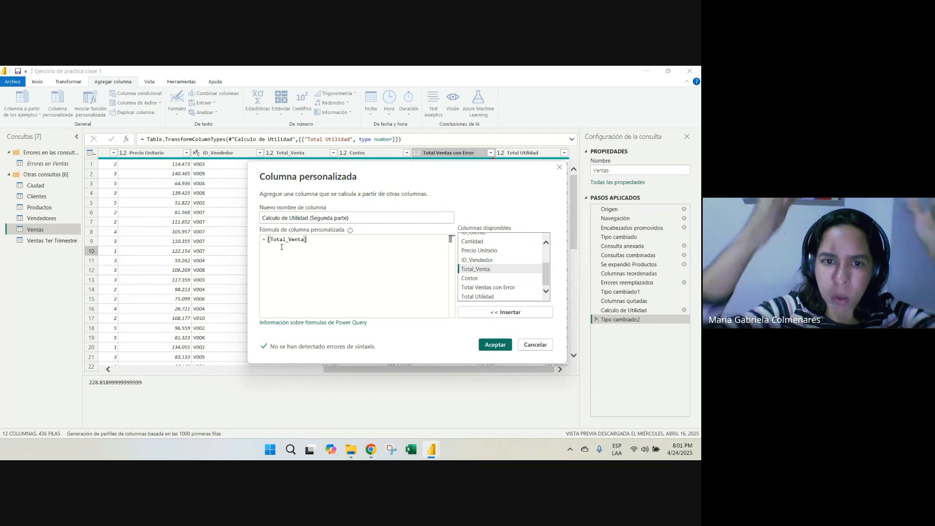
type("-")
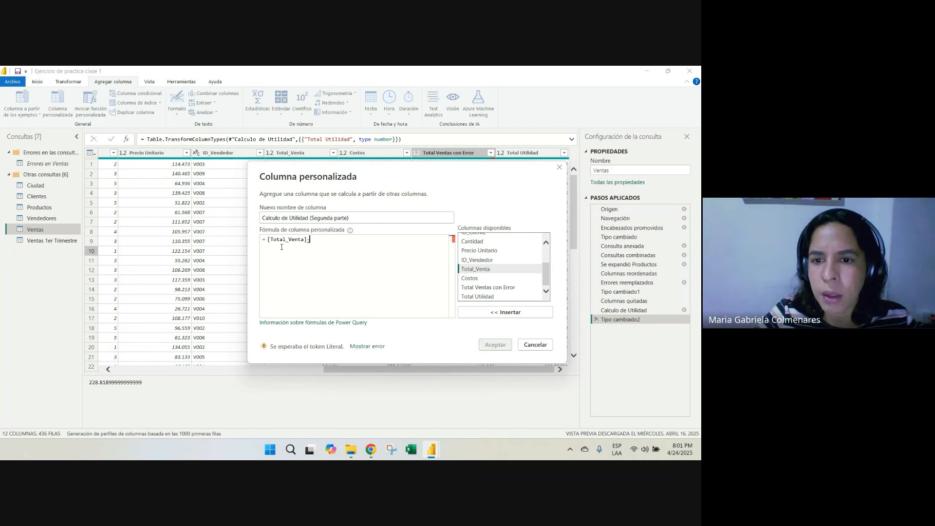
double_click(470, 278)
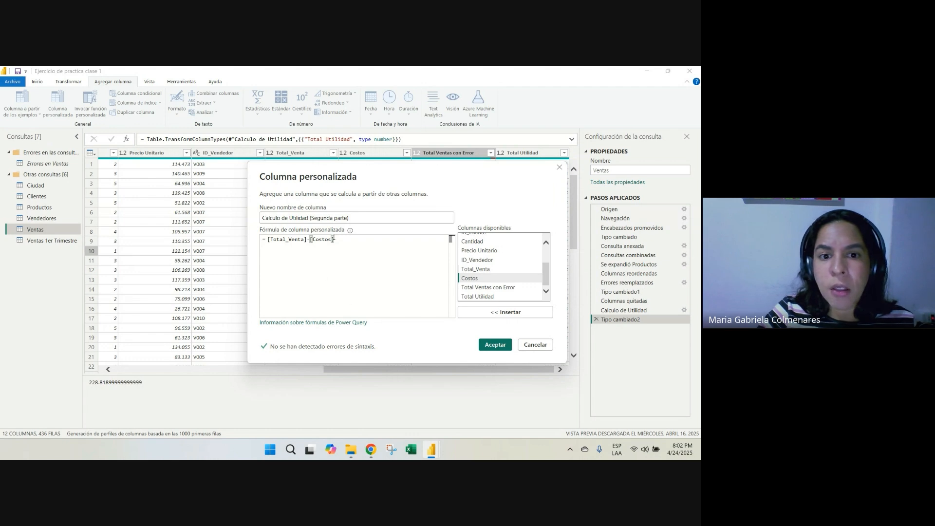
left_click(494, 344)
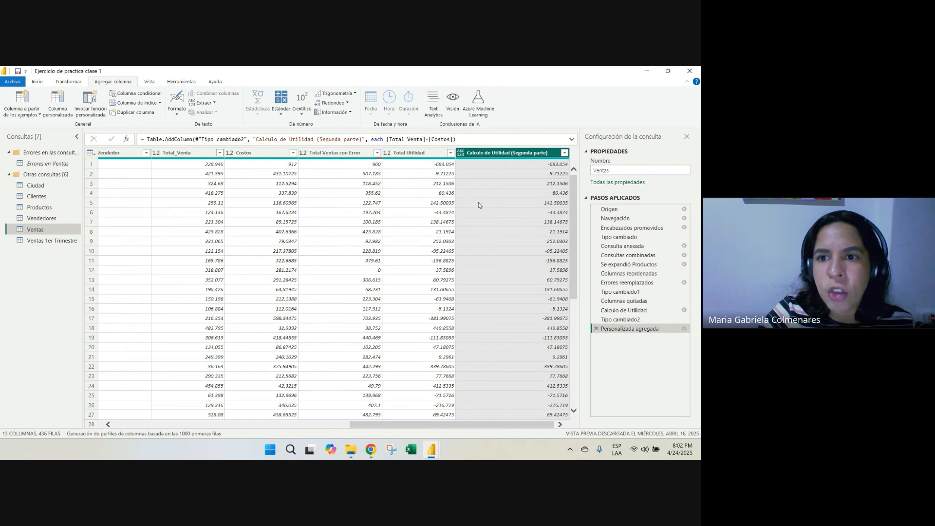
Set the data type of the Calculo de Utilidad (Segunda parte) column to Número decimal
left_click(524, 338)
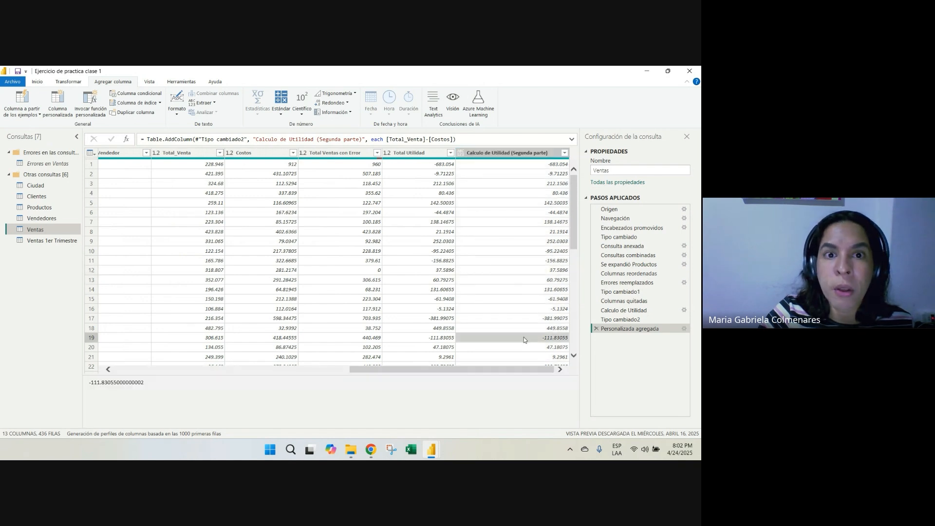
left_click(504, 156)
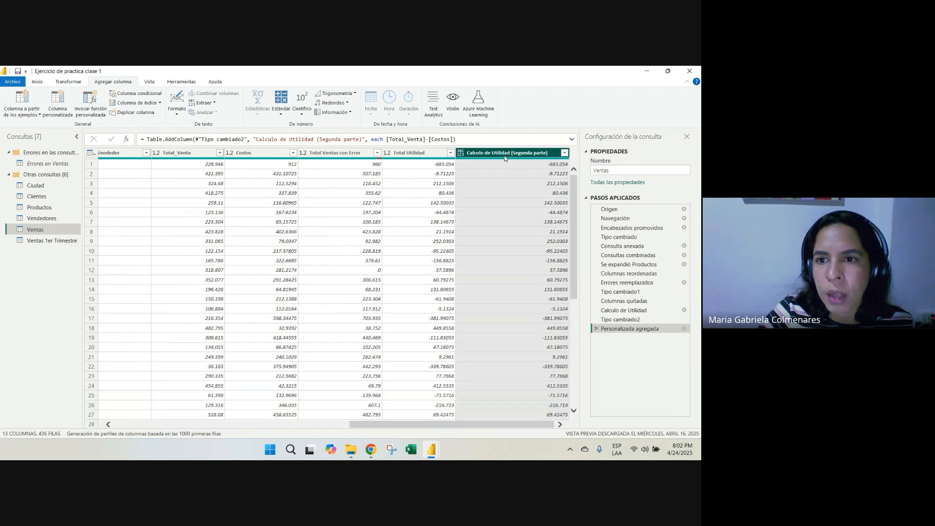
left_click(71, 82)
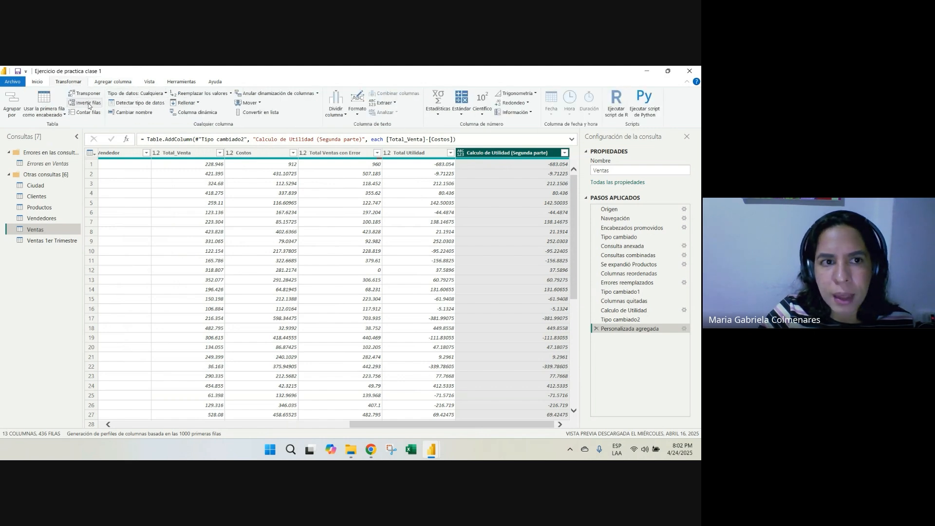
left_click(141, 93)
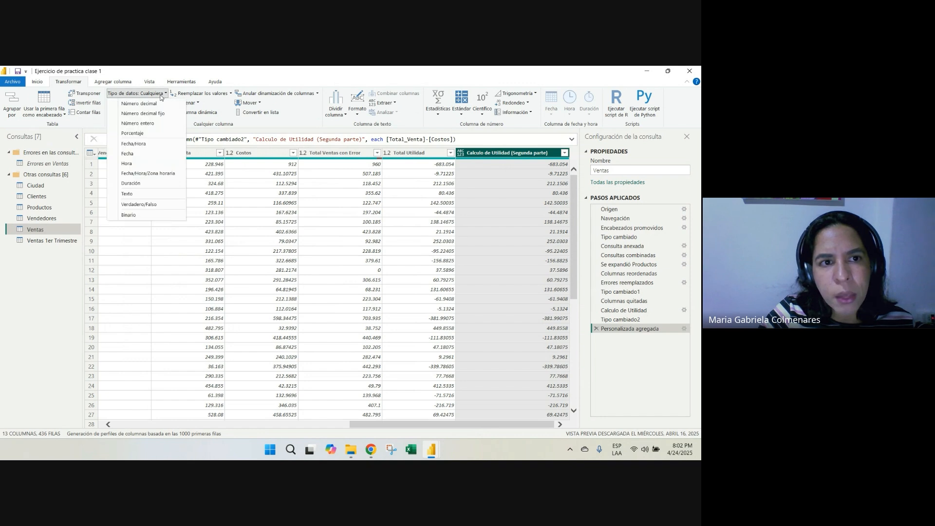
left_click(152, 104)
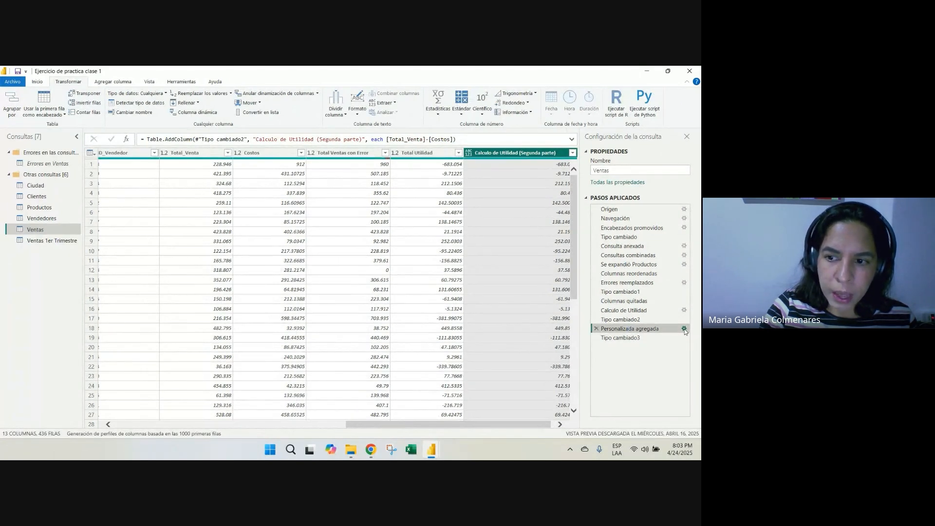
Review the column definition behind the Personalizada agregada step and close it without changes
left_click(684, 329)
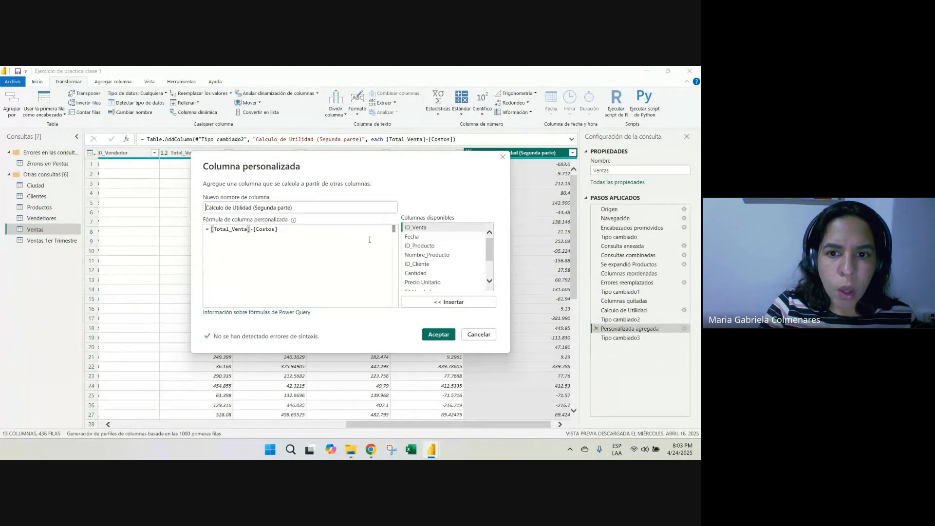
mouse_move(486, 253)
left_mouse_down()
mouse_move(489, 274)
mouse_move(486, 248)
left_mouse_up()
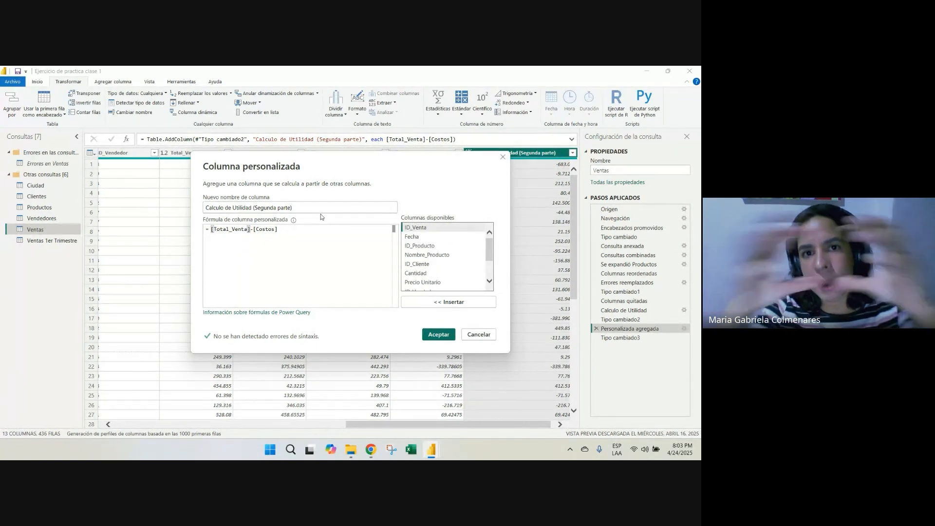
left_click(477, 336)
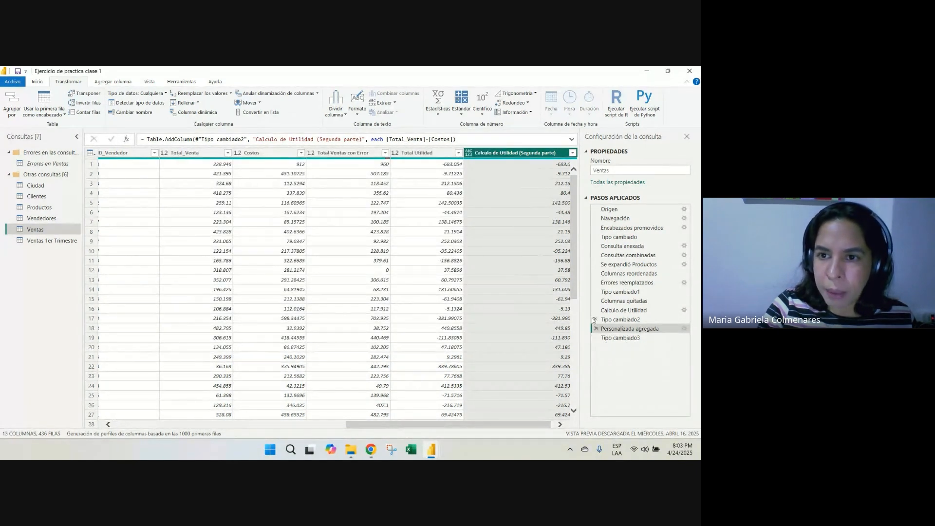
Examine the parts of the Table.AddColumn formula in the expanded formula bar: new column name, each keyword and referenced columns
left_click(572, 140)
left_click(146, 139)
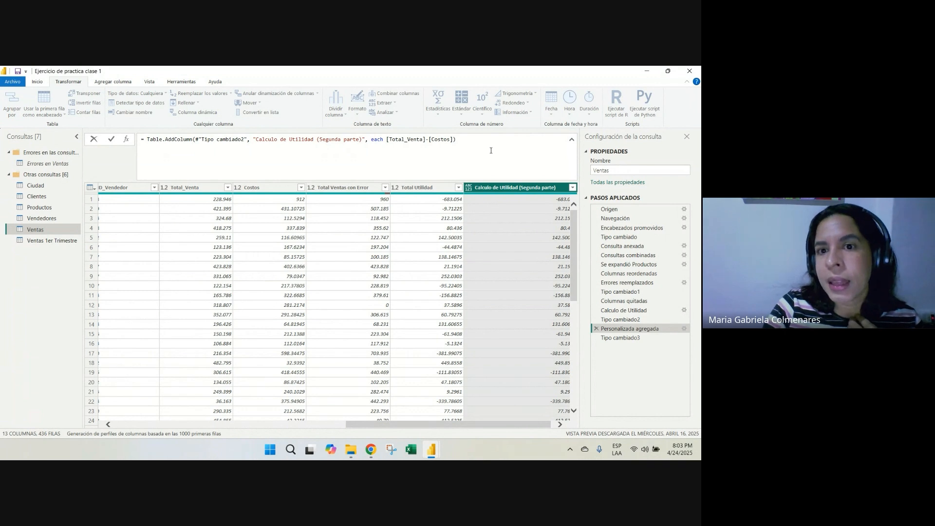
left_click_drag(491, 150, 146, 140)
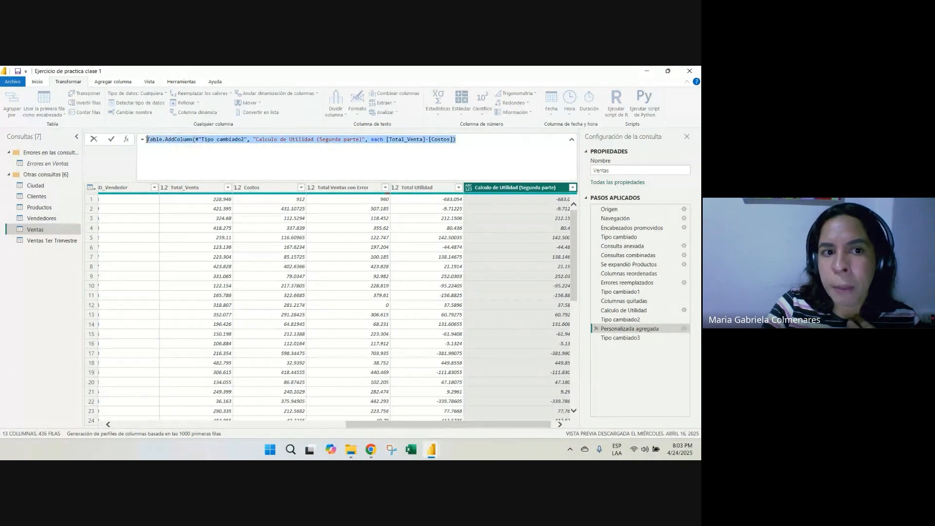
left_click(206, 156)
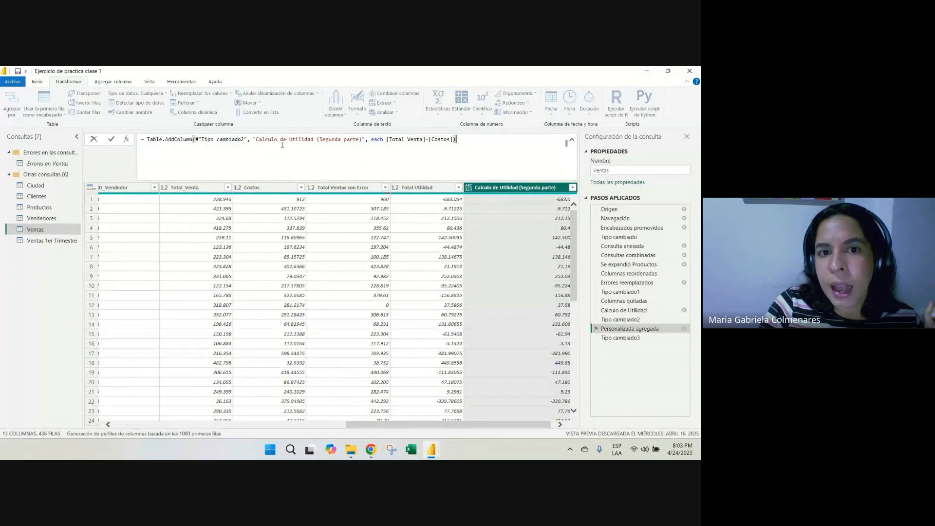
left_click_drag(262, 140, 359, 141)
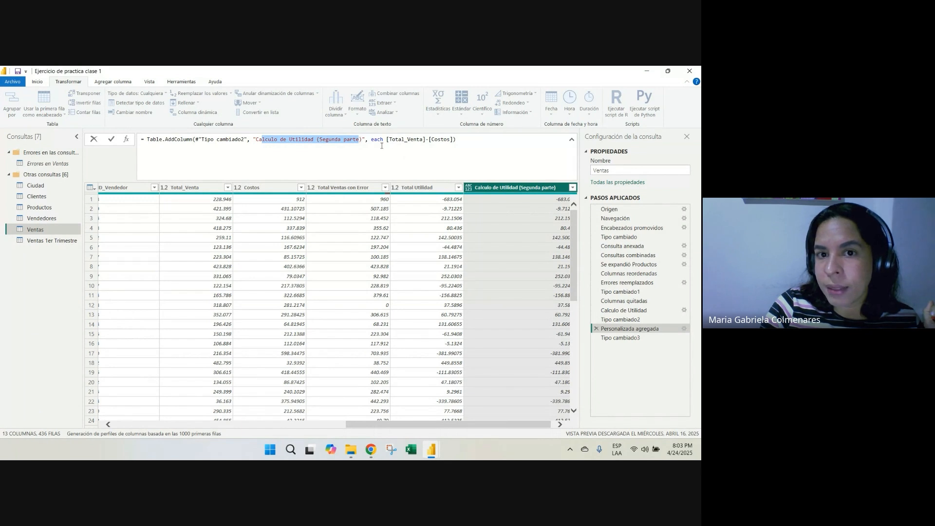
left_click(378, 140)
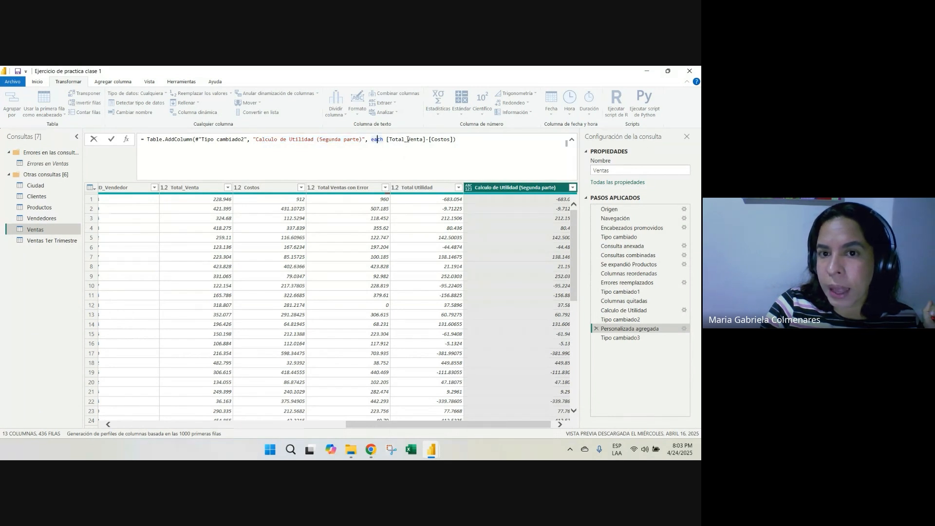
left_click(408, 140)
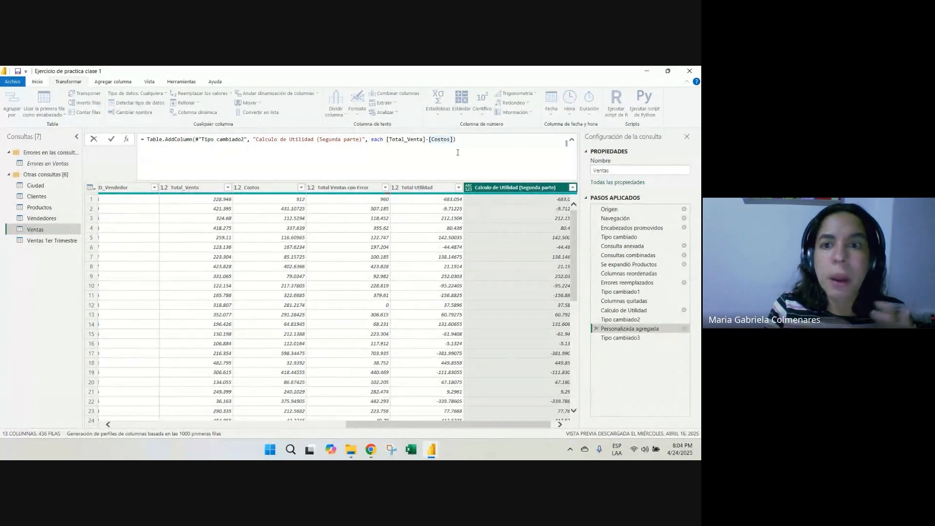
left_click(571, 140)
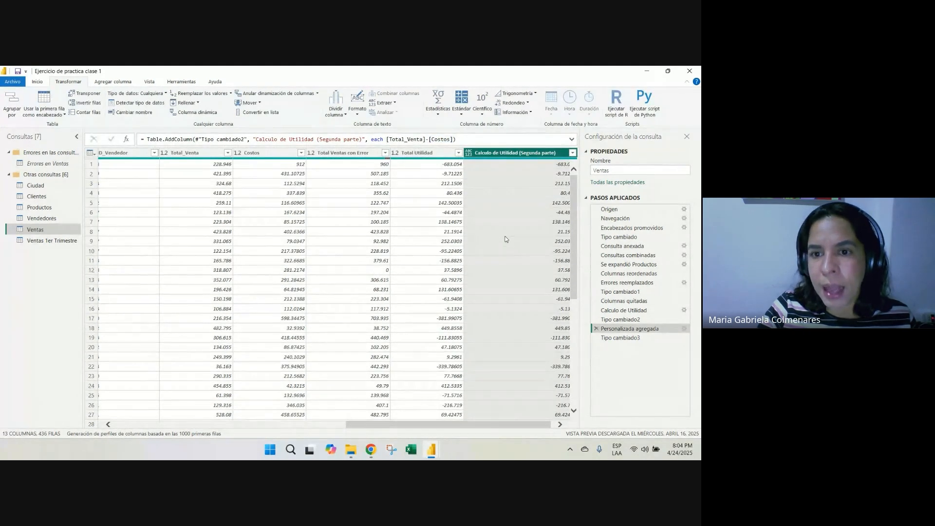
left_click(460, 250)
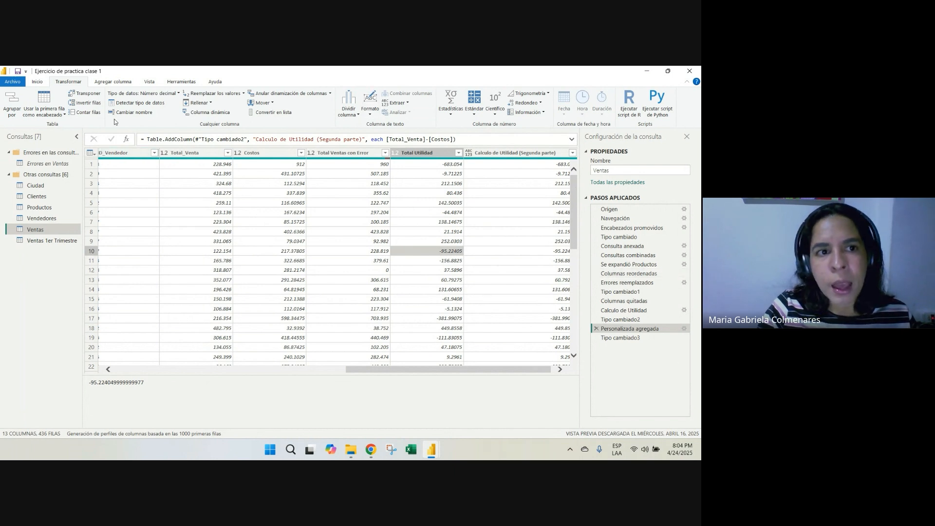
left_click(110, 84)
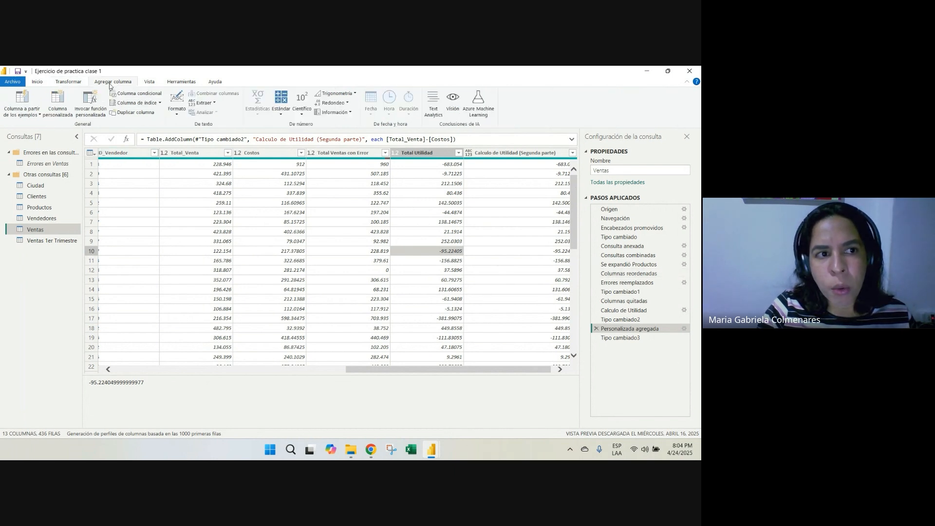
left_click(145, 103)
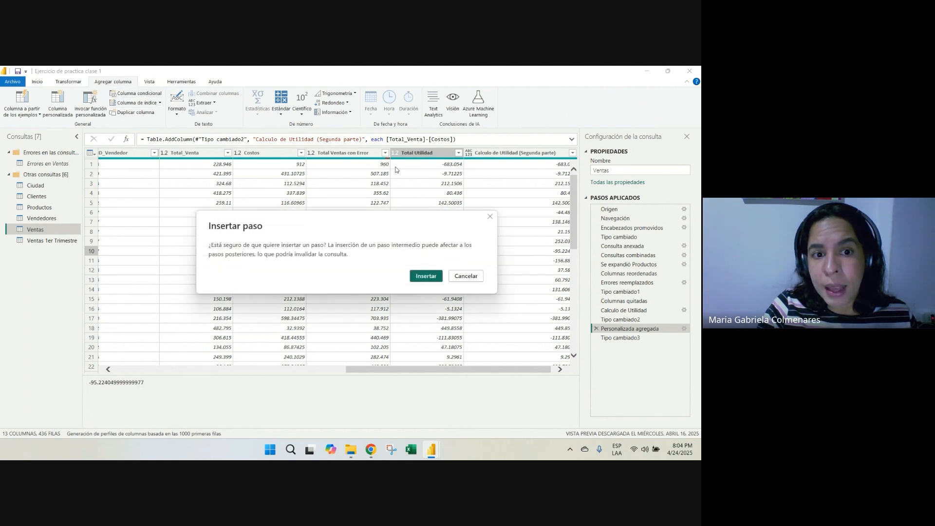
left_click(460, 278)
Start a conditional column from the Tipo cambiado3 step, begin naming it "Sumar los", and cancel it
left_click(628, 338)
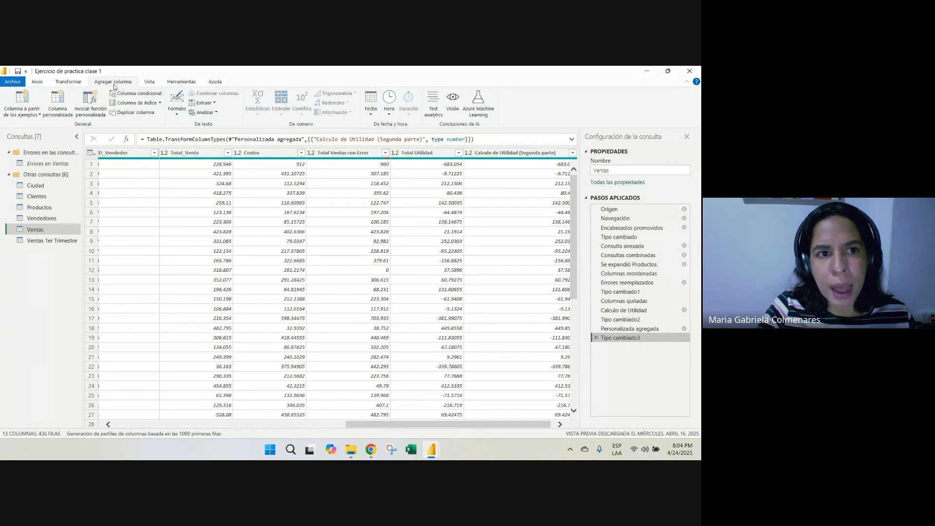
left_click(138, 94)
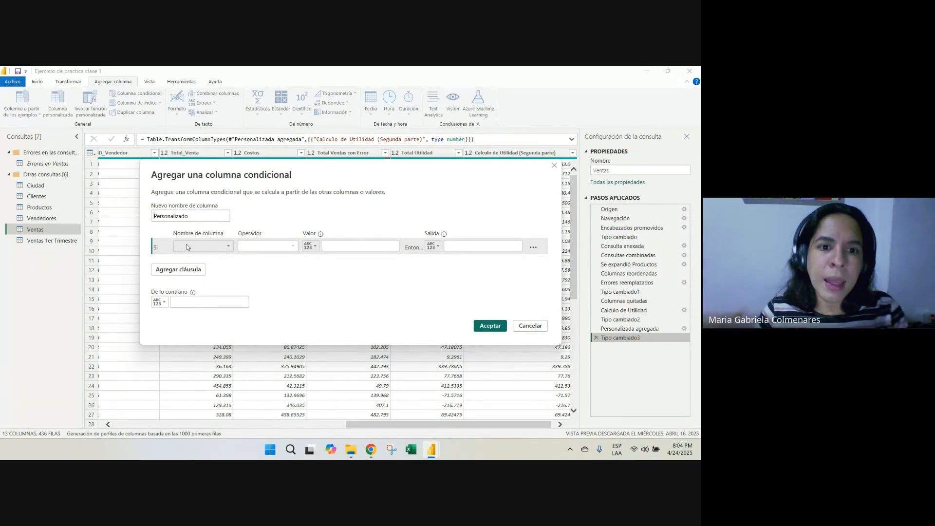
double_click(208, 217)
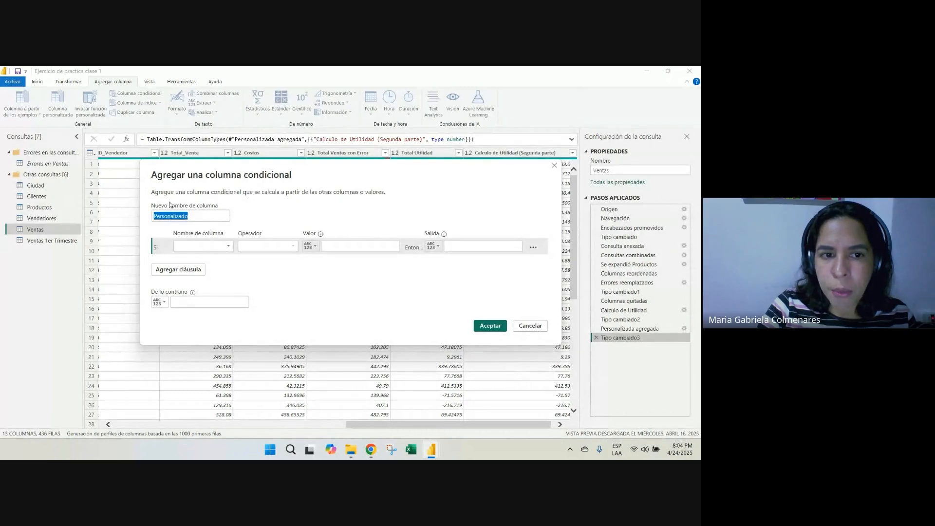
type("Su")
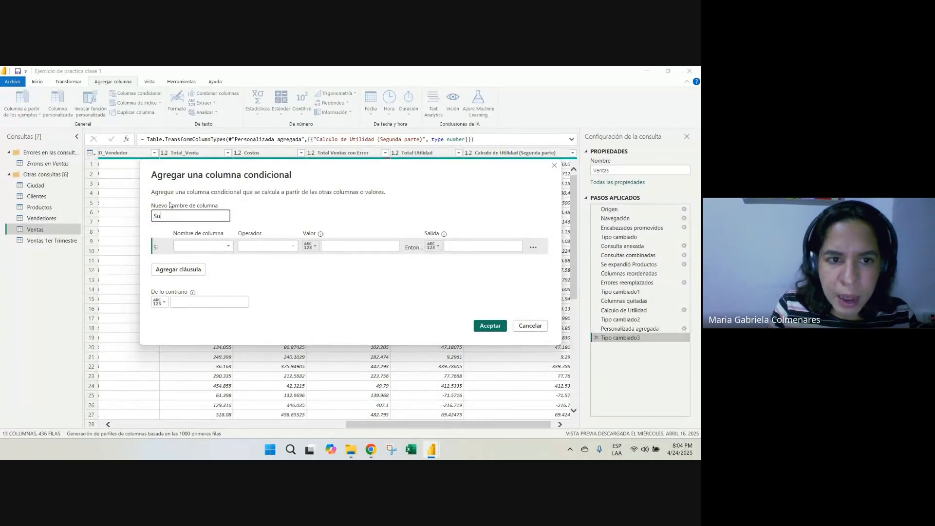
type("mar los")
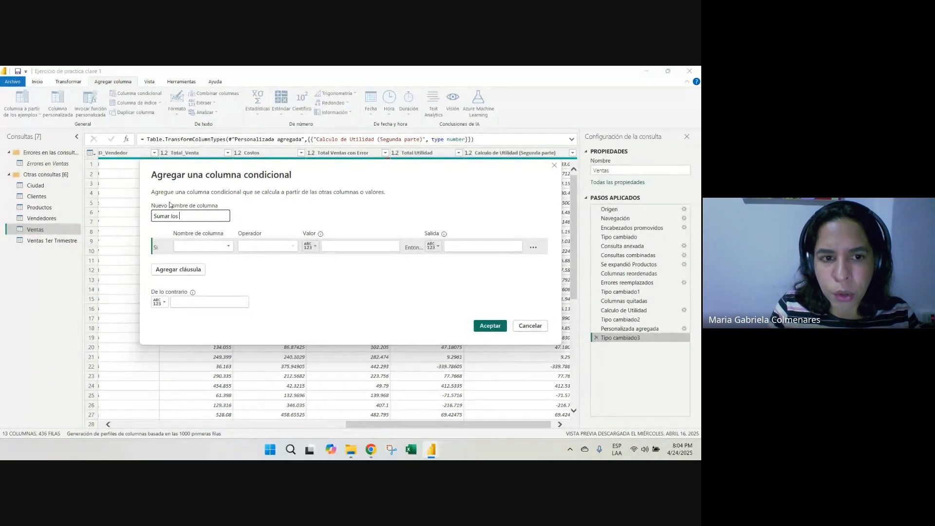
left_click(540, 325)
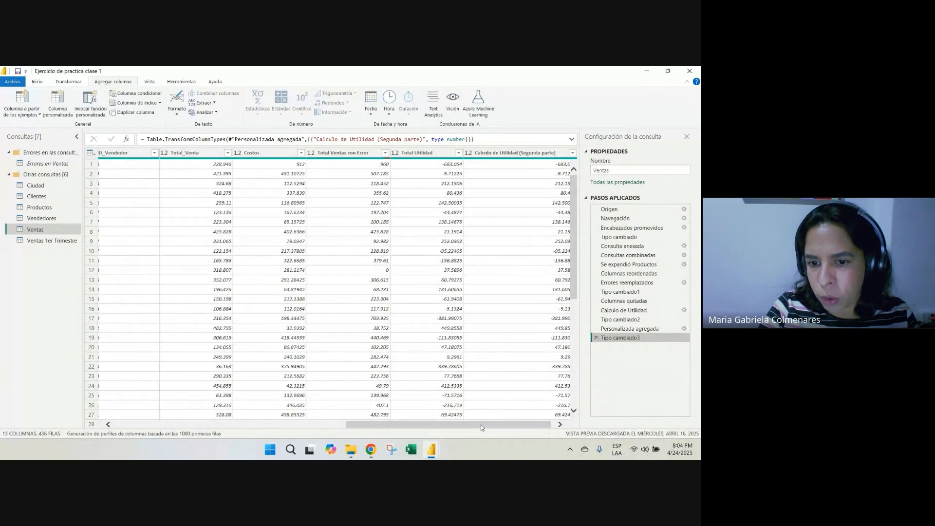
Check the exact spelling of the "Top deportivo" entry in the Nombre_Producto column of Ventas
left_click_drag(481, 425, 246, 425)
left_click(351, 252)
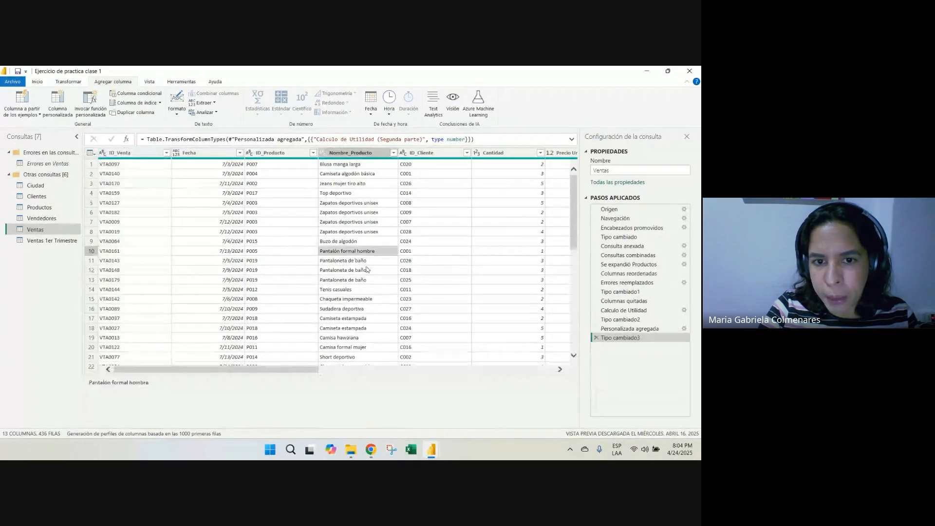
left_click(344, 194)
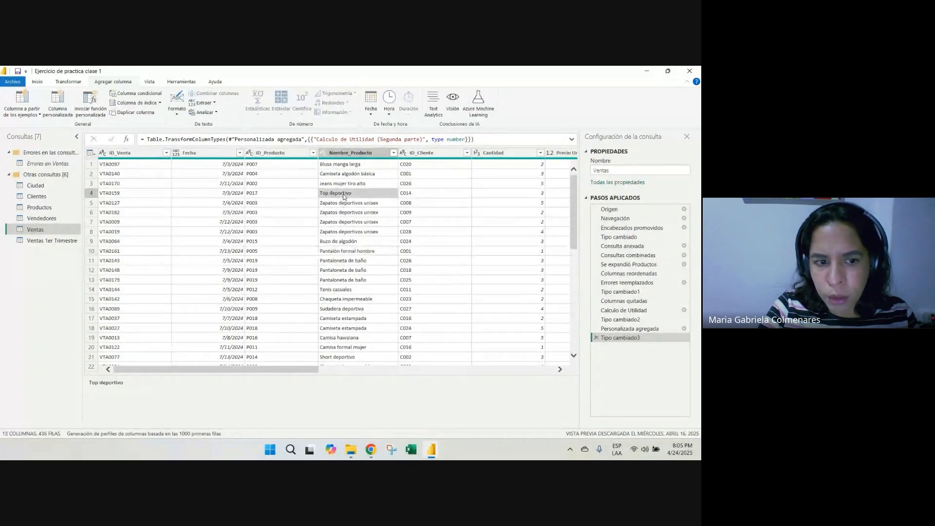
left_click_drag(136, 387, 90, 382)
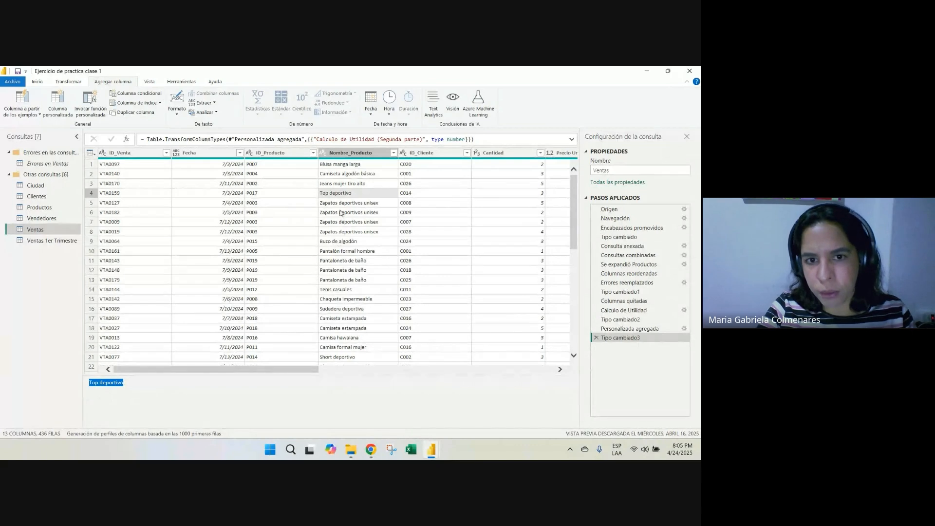
left_click(345, 194)
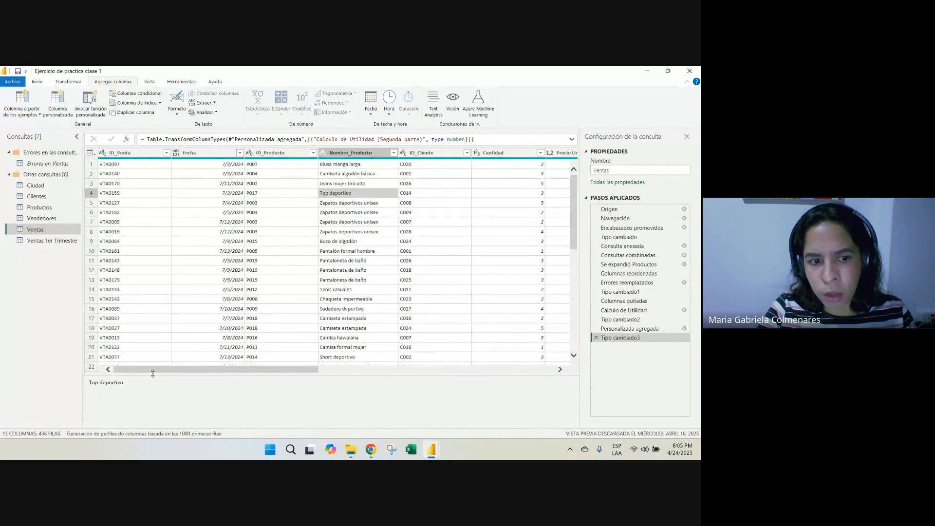
left_click_drag(135, 384, 89, 387)
left_click(216, 401)
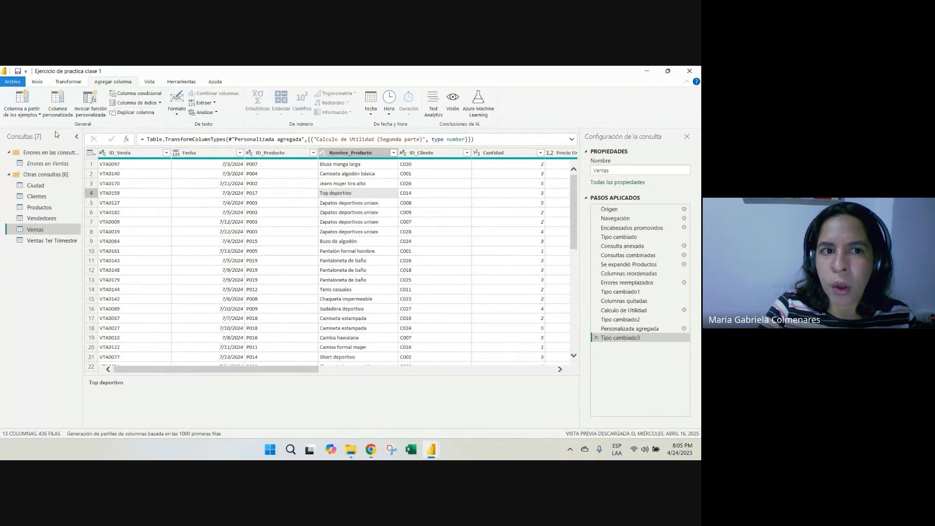
Start a new conditional column and name it "Suma solo de los Top Deportivos"
left_click(140, 93)
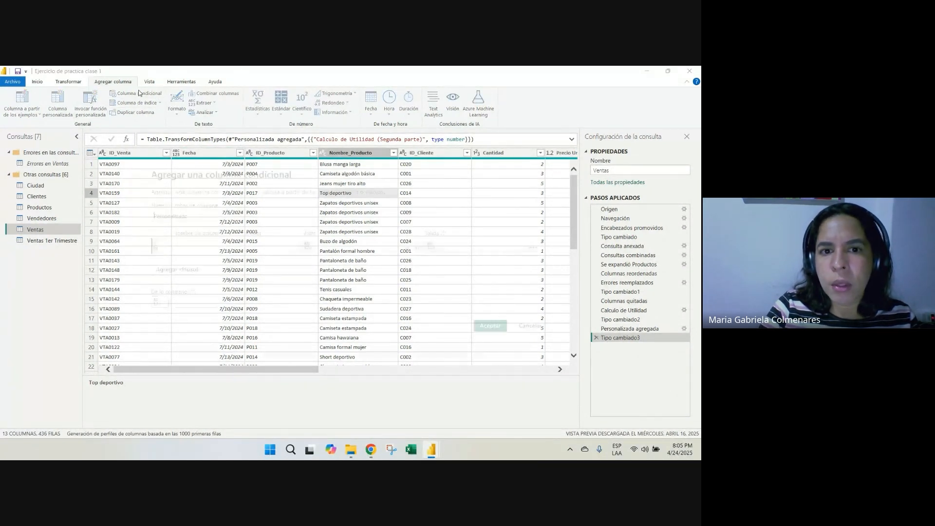
type("S")
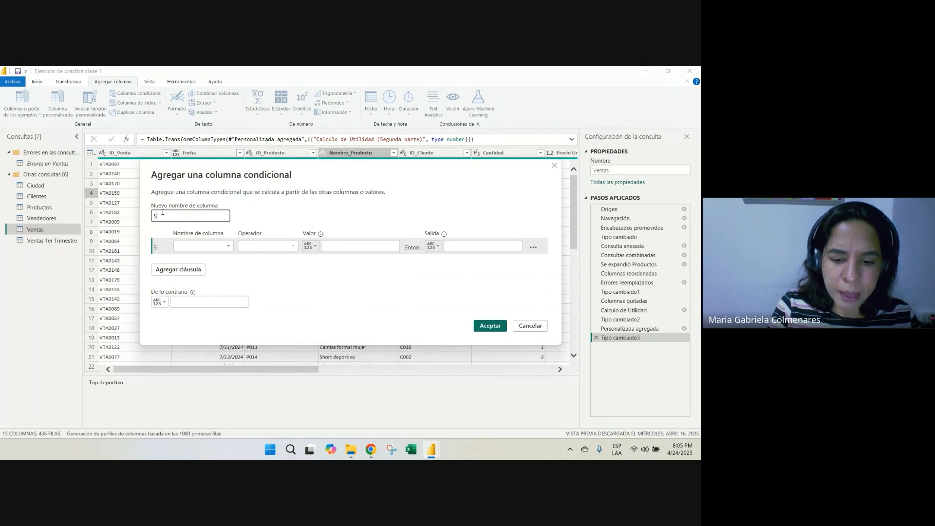
type("uma solo de")
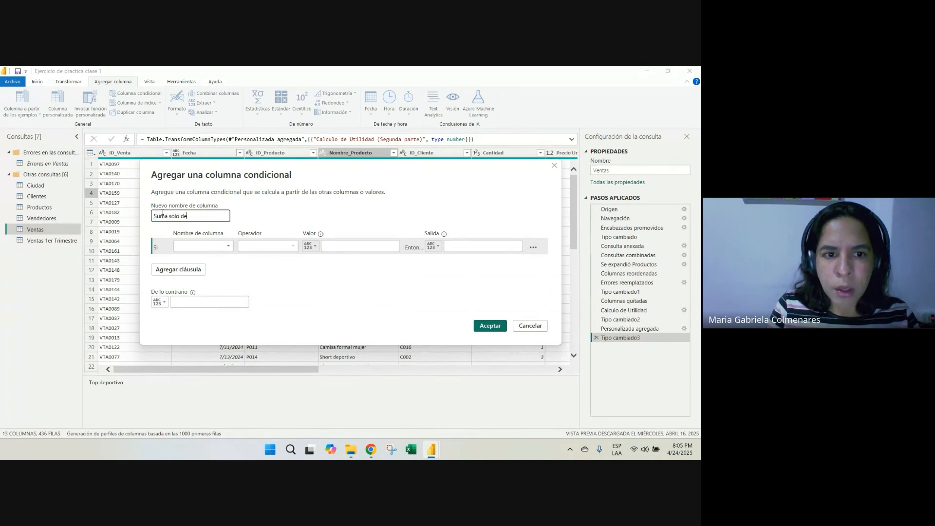
type(" los Top De")
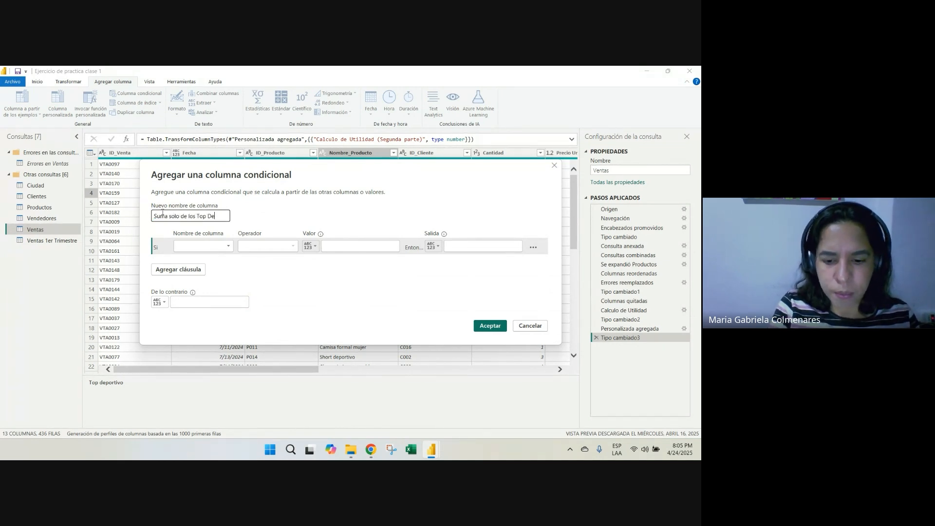
type("portivos")
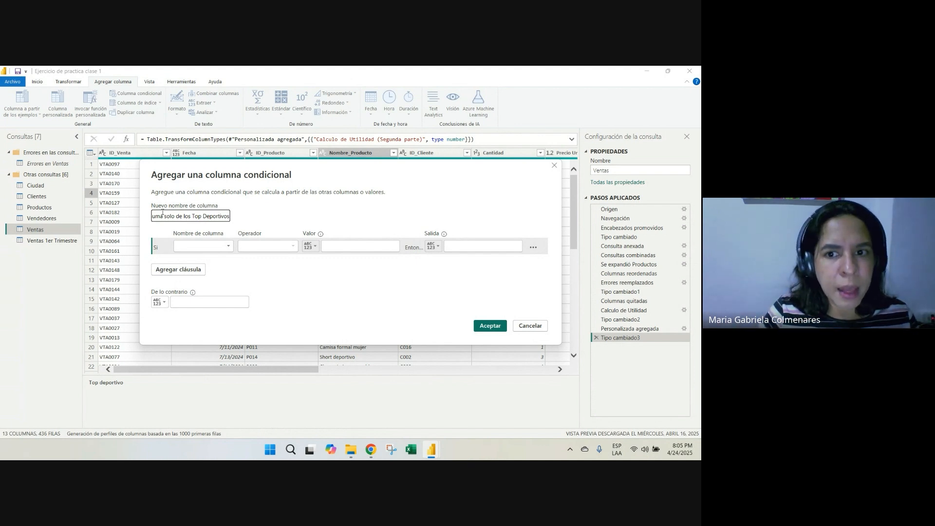
Define the condition as Nombre_Producto es igual a "Top deportivo"
left_click(200, 247)
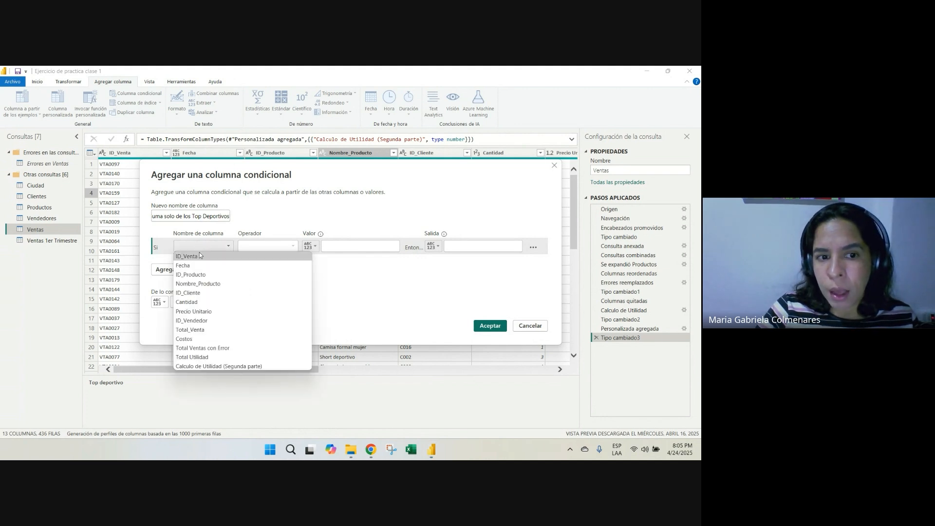
left_click(199, 284)
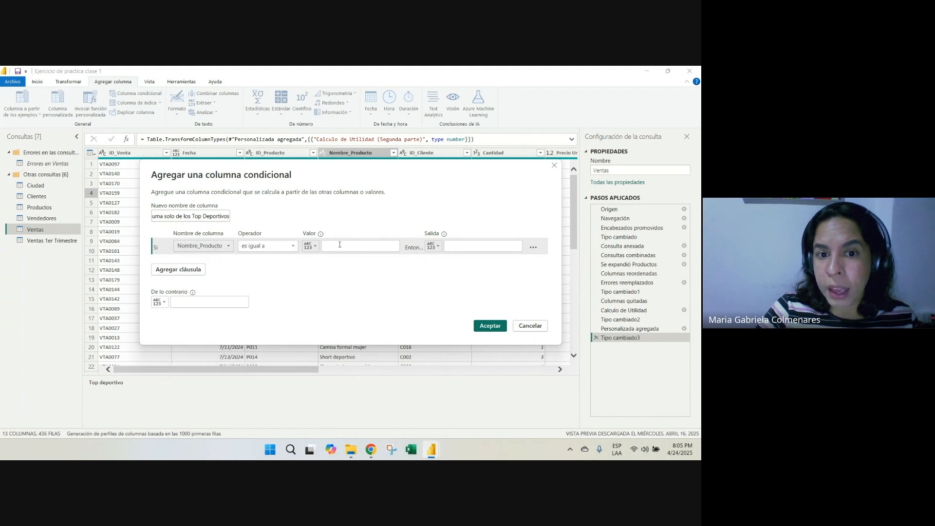
left_click(360, 246)
type("Top deportivo")
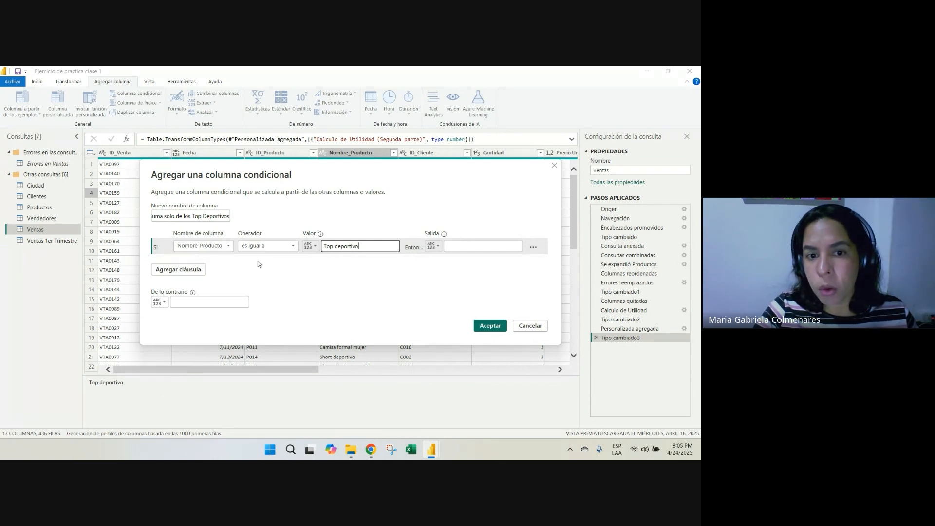
left_click(281, 249)
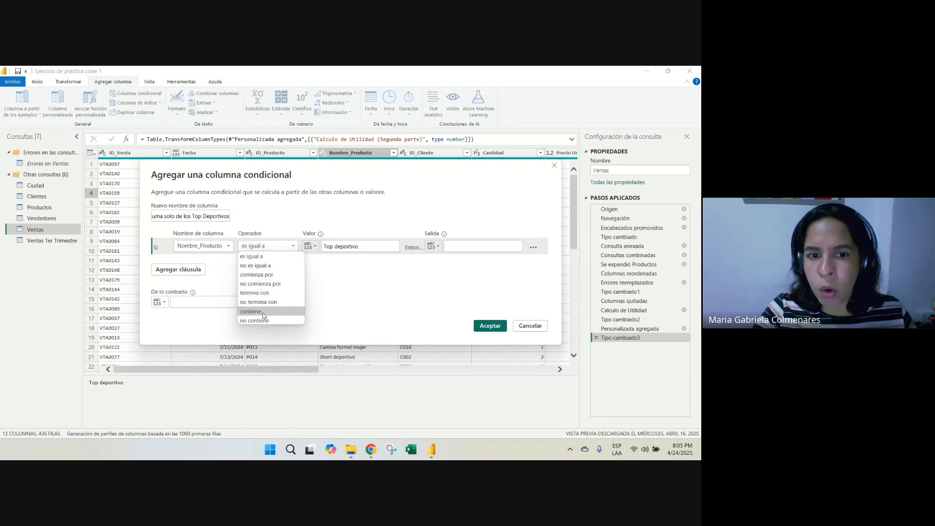
left_click(266, 254)
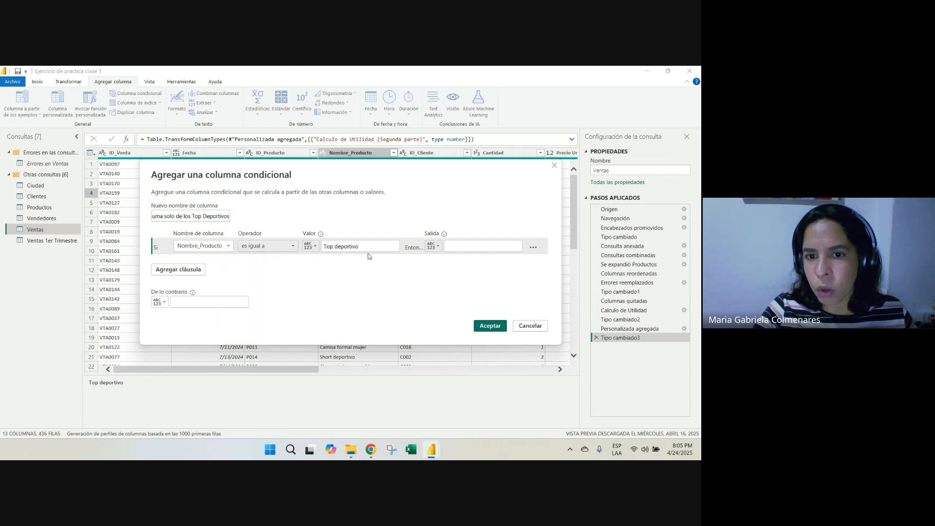
left_click(434, 246)
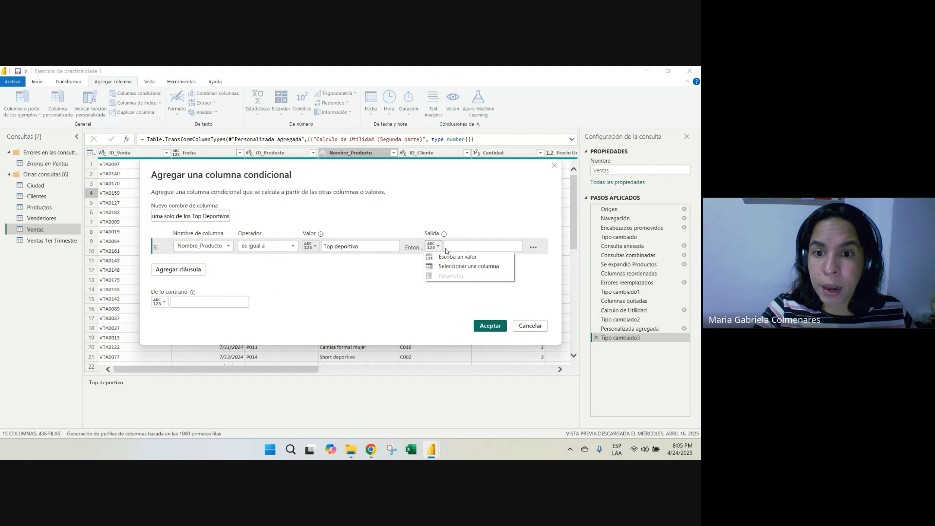
left_click(460, 247)
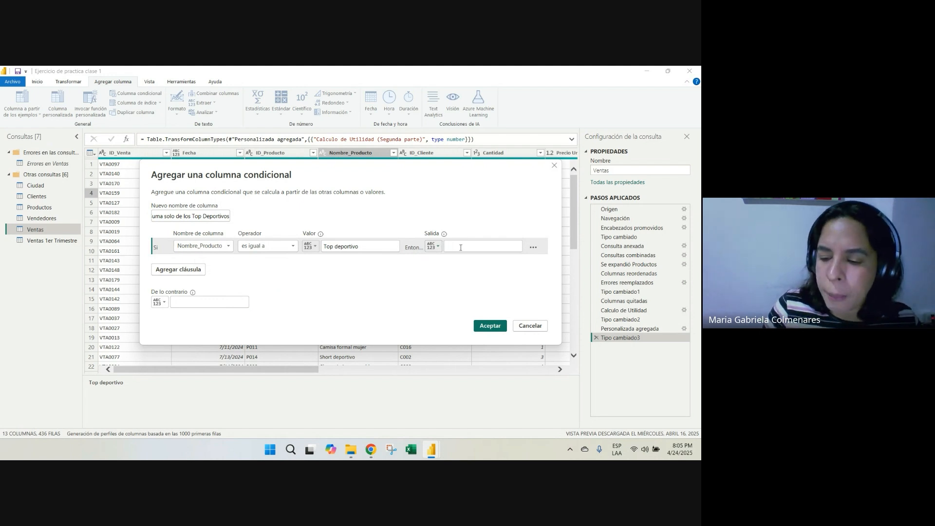
type("500")
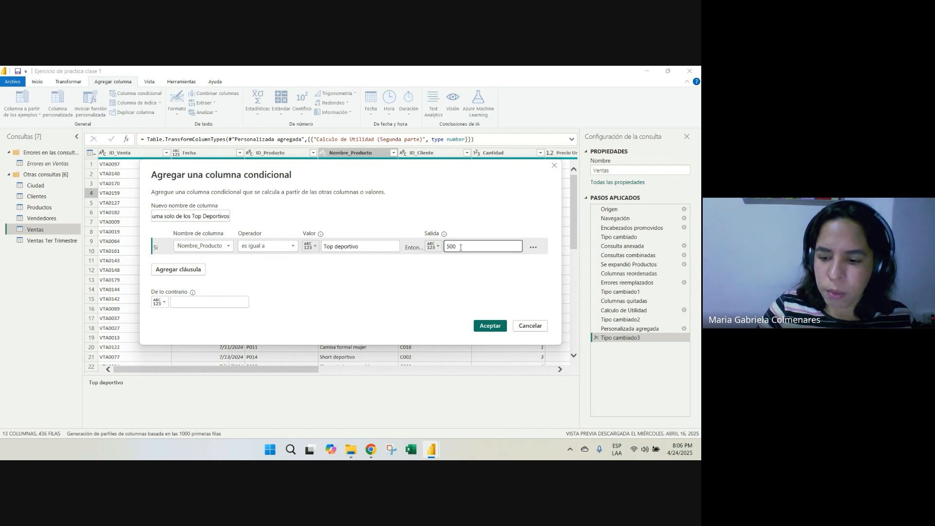
type("0")
key("BackSpace")
key("BackSpace")
key("BackSpace")
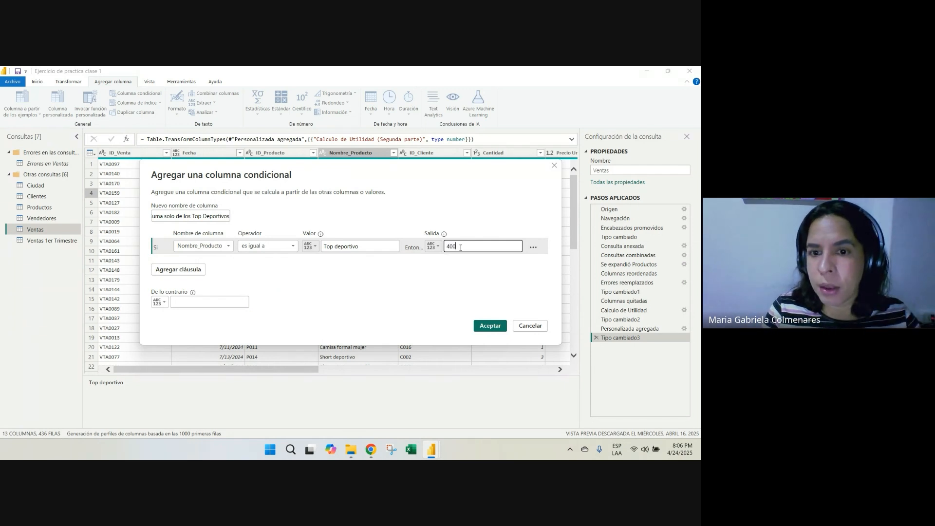
key("BackSpace")
key("BackSpace")
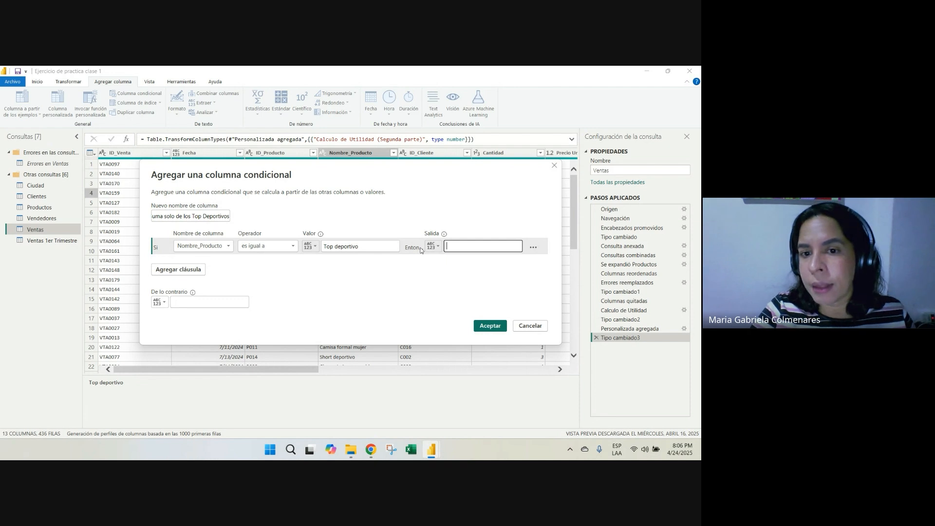
left_click(432, 245)
left_click(313, 270)
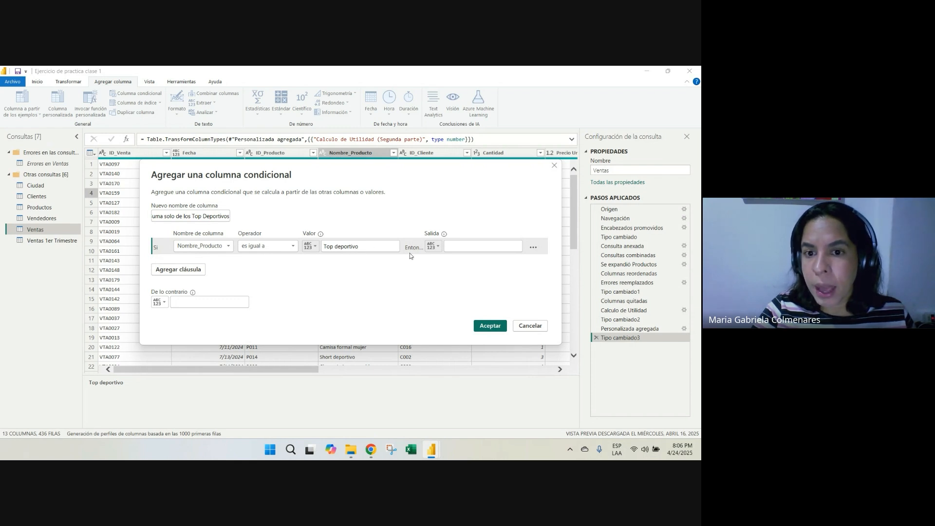
Output the Total_Venta column when the condition is met and 0 otherwise, and create the conditional column
left_click(431, 252)
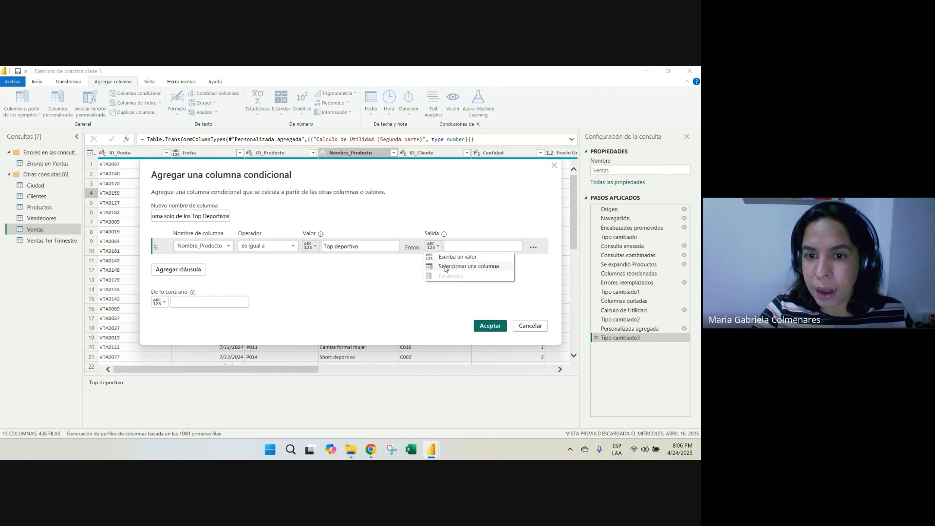
left_click(443, 262)
left_click(516, 248)
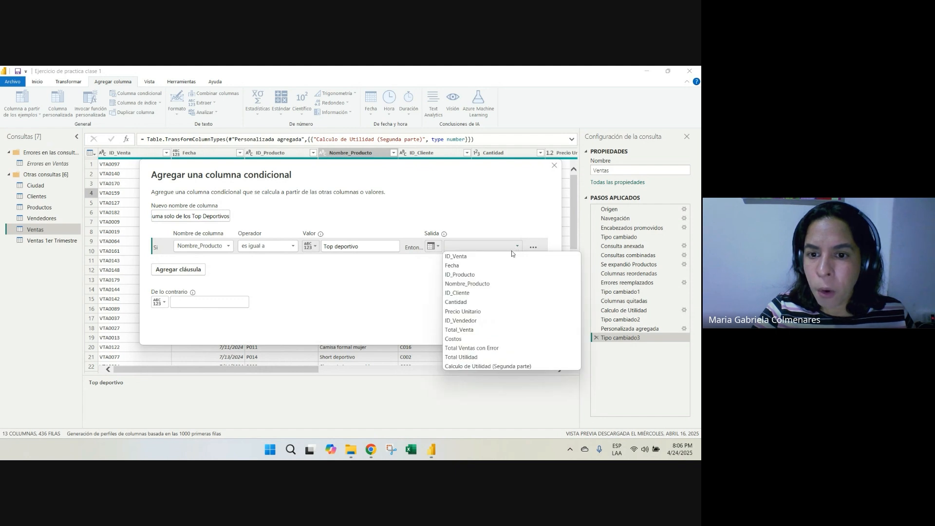
left_click(482, 329)
left_click(215, 305)
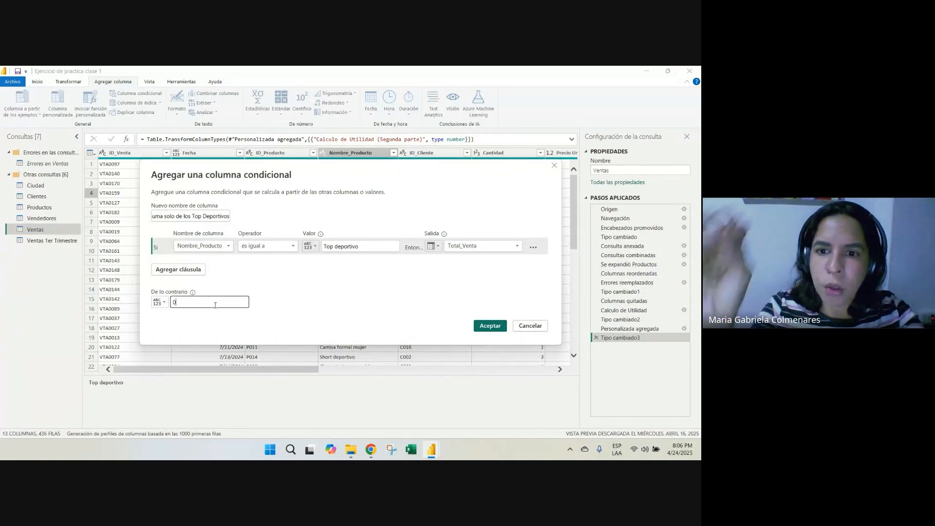
left_click(498, 327)
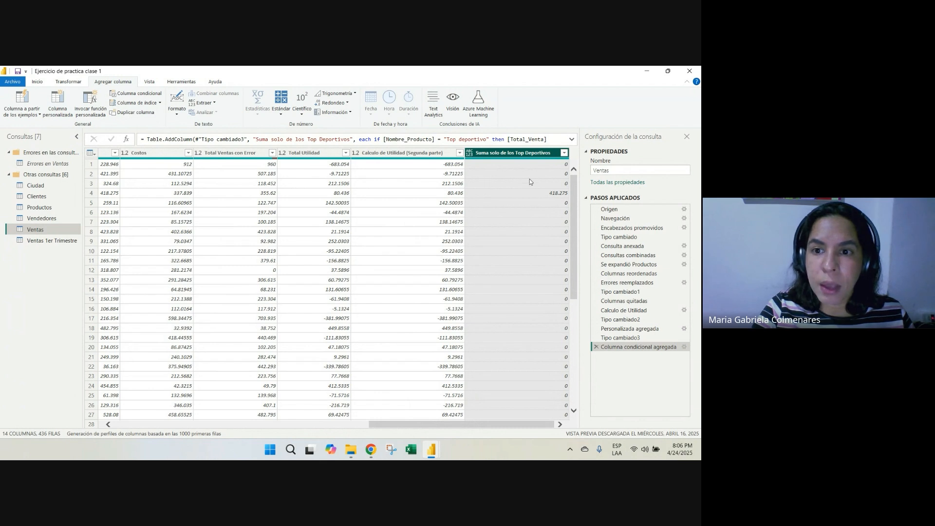
Trace the nonzero result in row 4 of the new conditional column back across the row to its Nombre_Producto entry
left_click(533, 197)
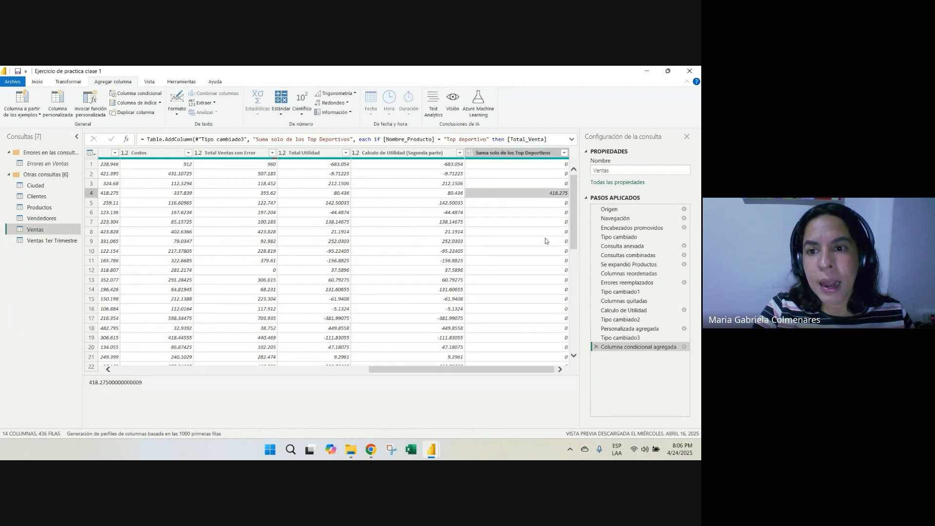
key("Left")
key("Left")
key("Left")
key("Left")
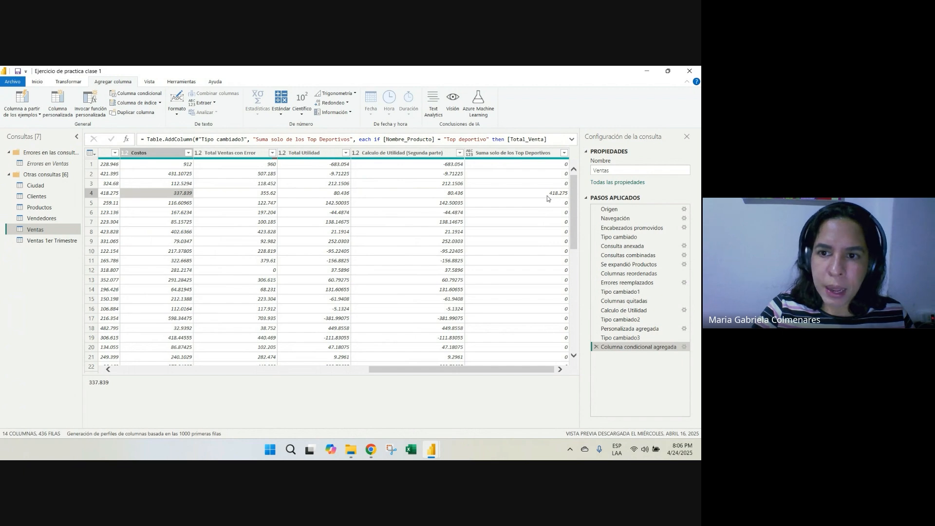
key("Left")
key("Left")
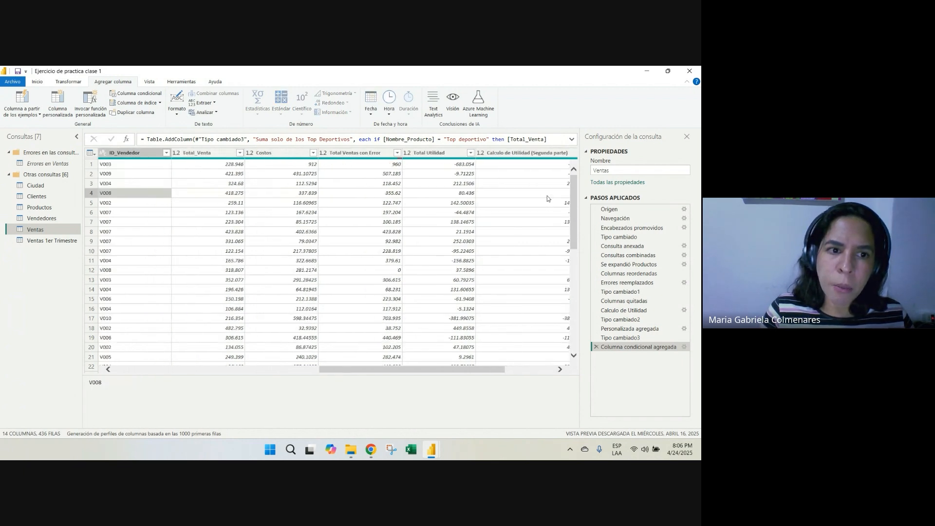
key("Left")
key("Left")
key("Left")
key("Left")
key("Left")
key("Left")
key("Left")
key("Right")
key("Right")
key("Right")
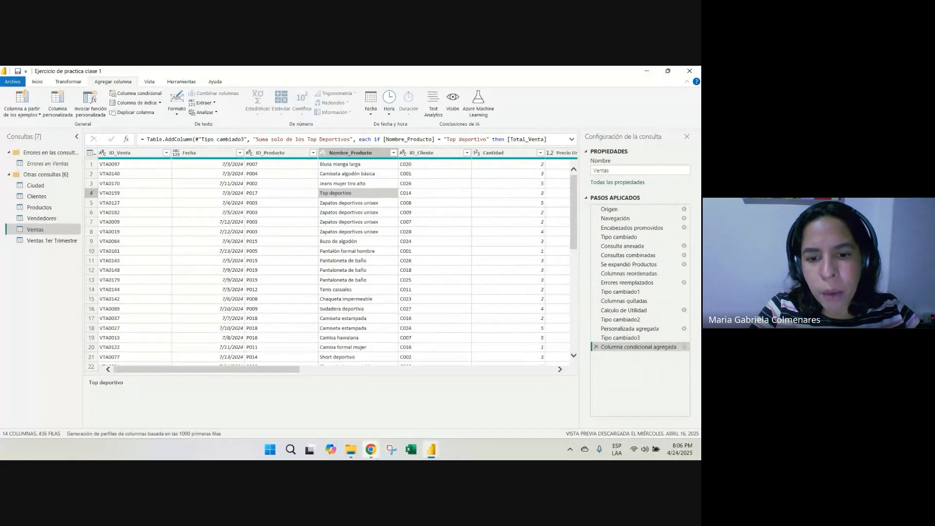
Switch to the Google Meet call in Chrome
left_click(370, 449)
left_click(332, 424)
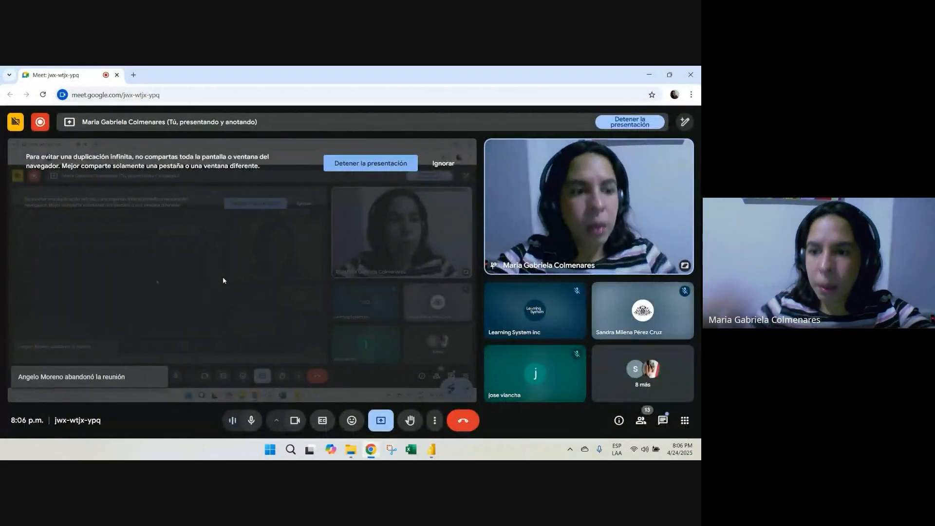
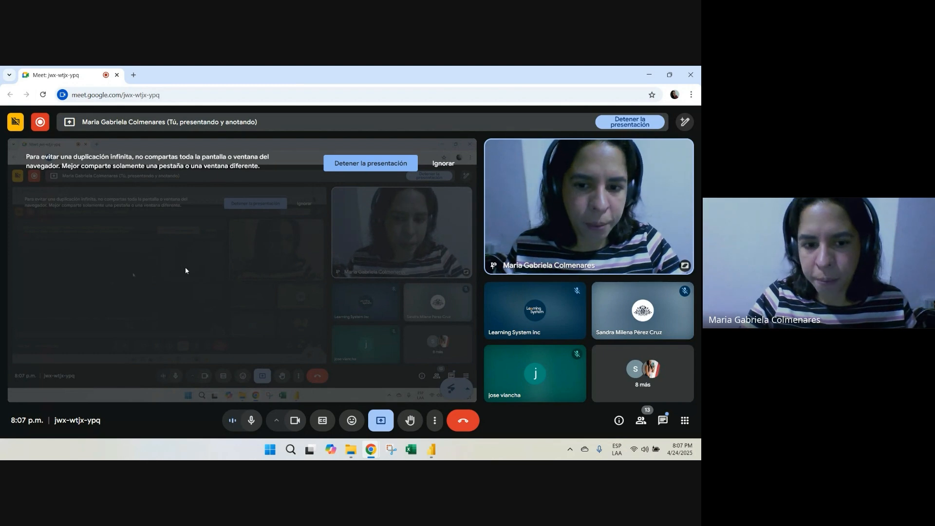
Return to the Power Query editor and examine the results down the Suma solo de los Top Deportivos column
left_click(649, 76)
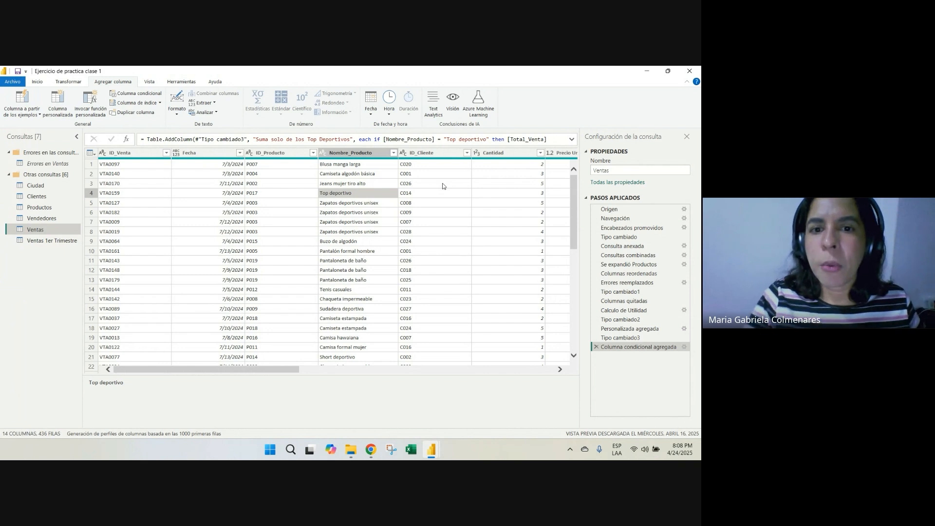
key("Right")
key("Right")
key("Right")
key("Right")
key("Right")
key("Right")
key("Right")
key("Right")
key("Right")
key("Right")
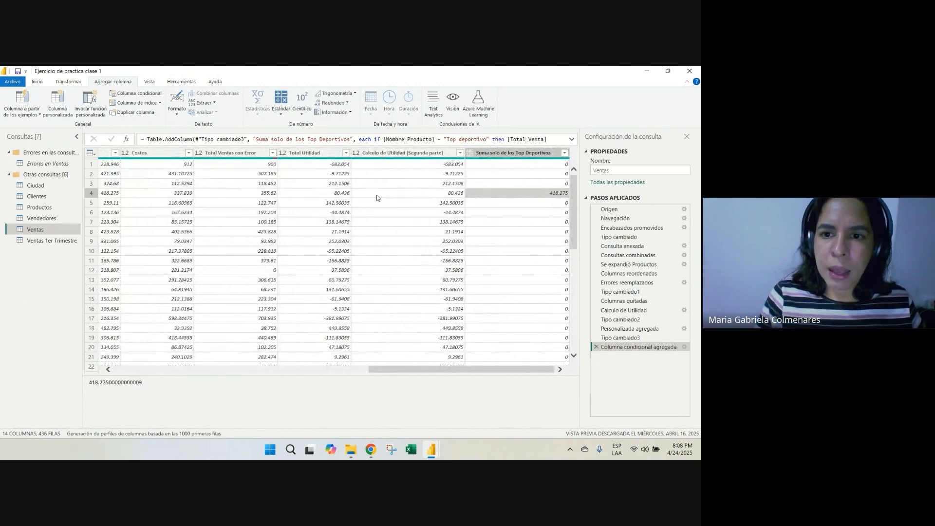
left_click(517, 174)
left_click(519, 222)
scroll(519, 288, "down", 6)
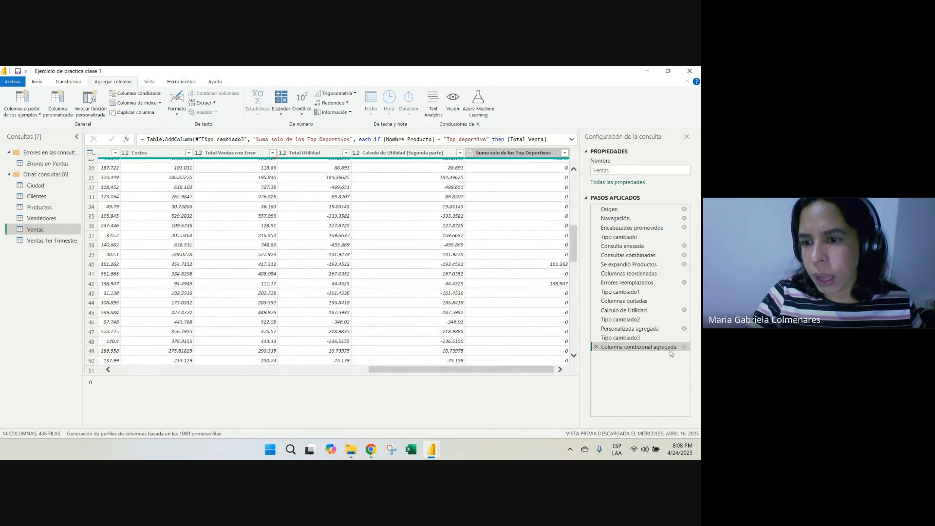
Copy the product name "Chaqueta impermeable" from row 35 of the Nombre_Producto column
left_click(684, 347)
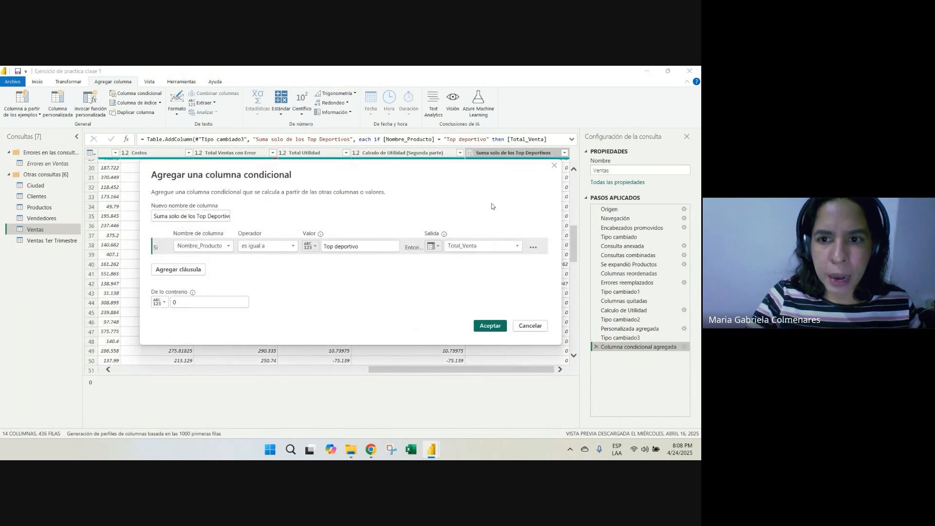
left_click(554, 165)
left_click_drag(451, 367, 181, 334)
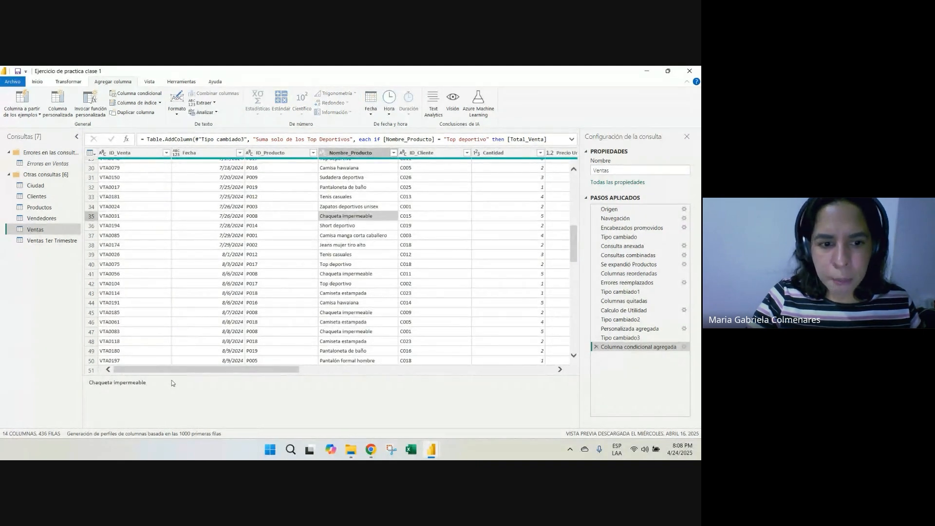
left_click_drag(172, 383, 89, 384)
key("ctrl+c")
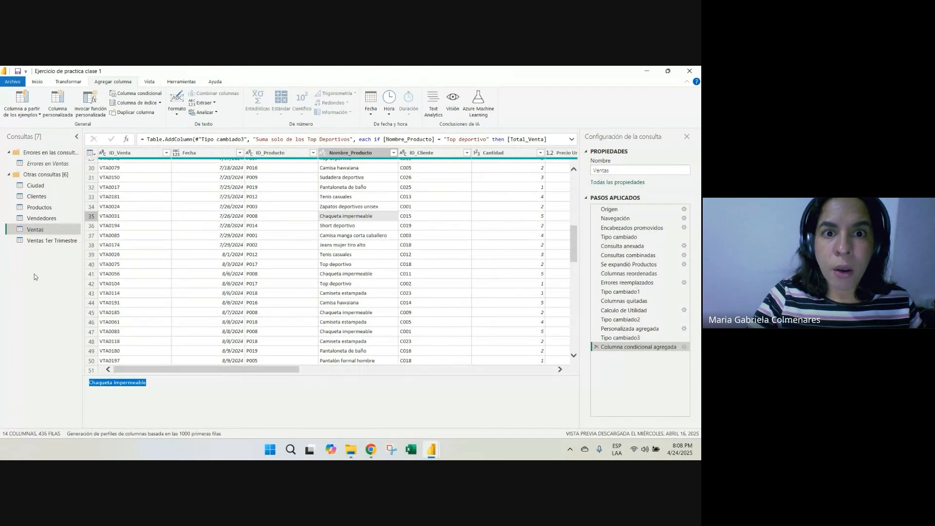
Add a second clause to the existing conditional column with the condition Nombre_Producto es igual a "Chaqueta impermeable"
left_click(684, 347)
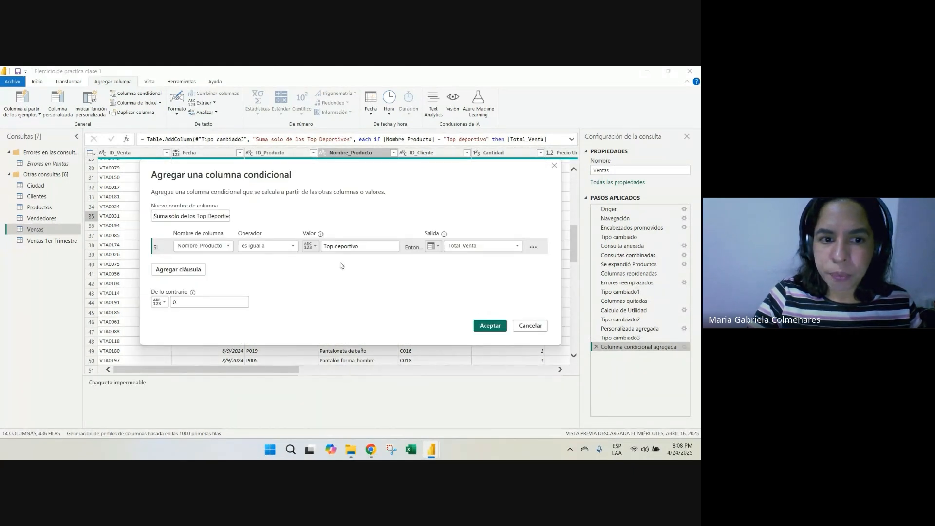
left_click(173, 272)
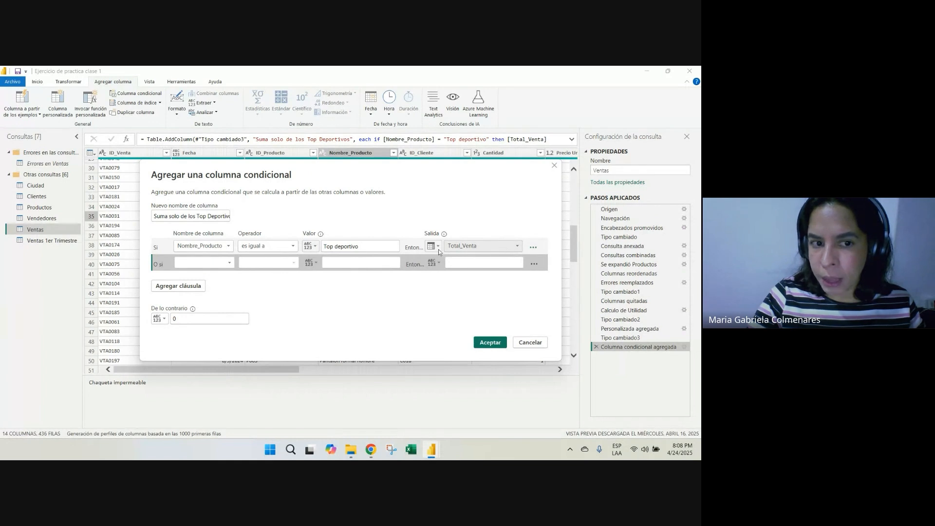
left_click(185, 263)
left_click(199, 300)
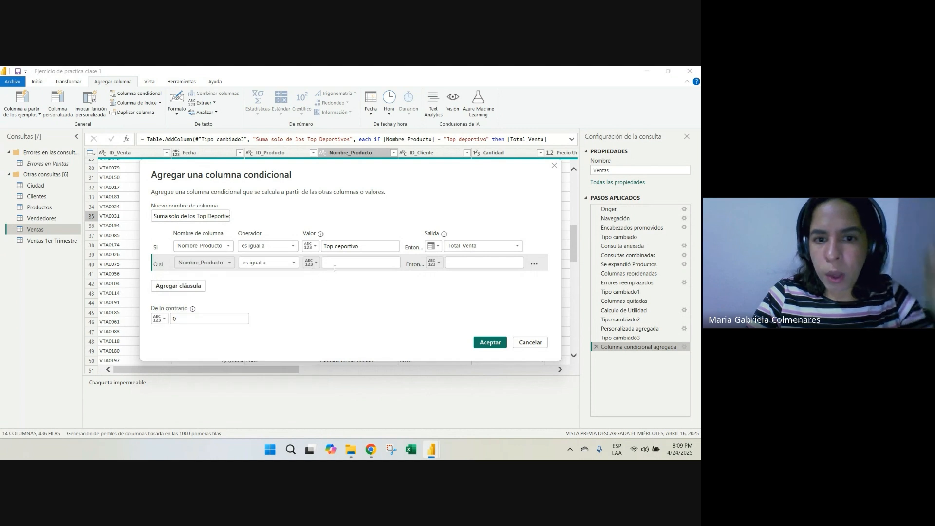
key("ctrl+v")
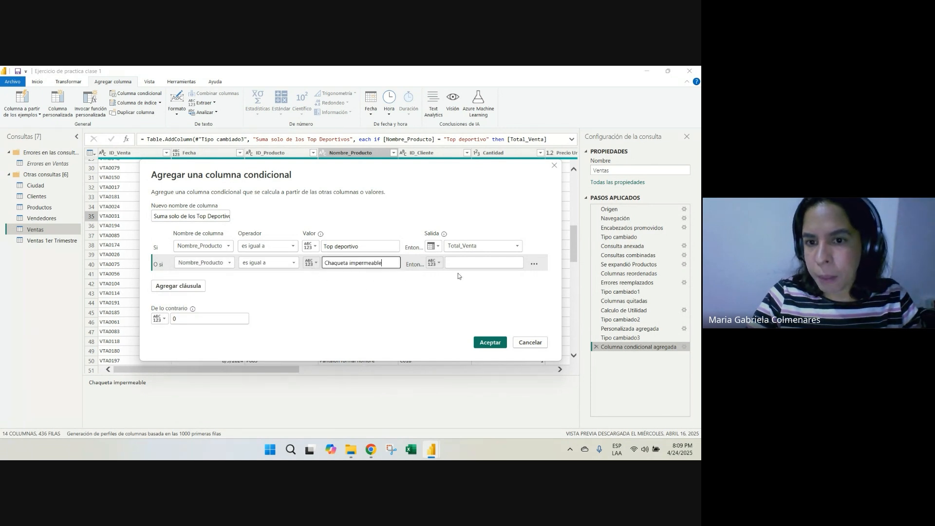
Output the Total_Venta column for the Chaqueta impermeable clause and accept the edited conditional column
left_click(433, 263)
left_click(450, 282)
left_click(455, 268)
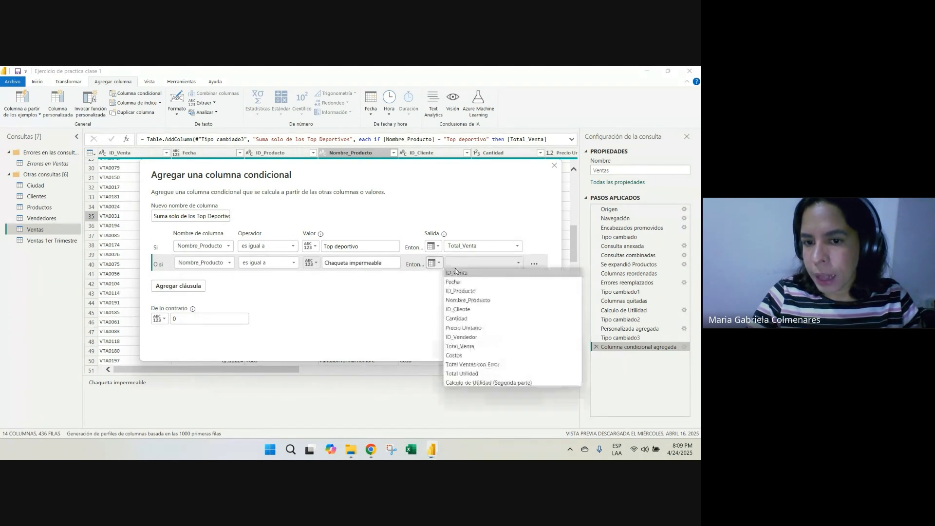
left_click(474, 346)
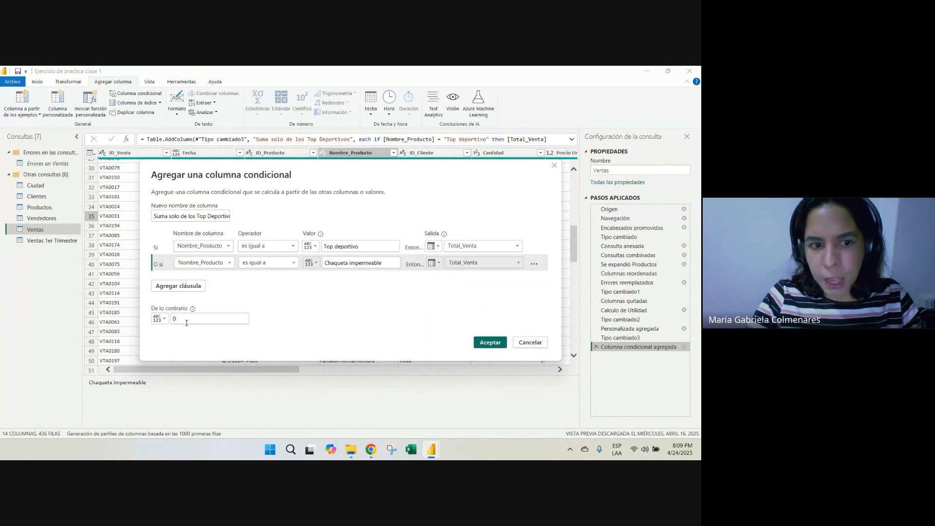
left_click(490, 342)
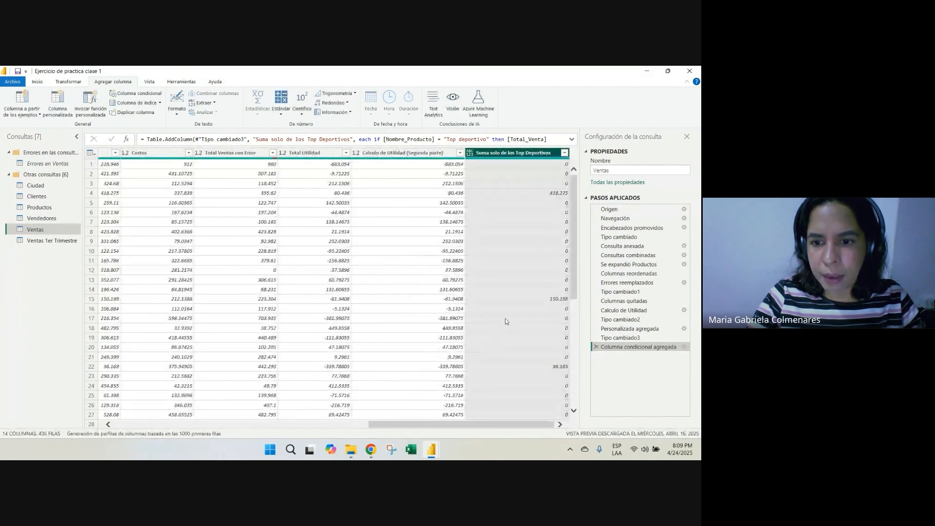
Trace the nonzero result in row 15 of Suma solo de los Top Deportivos back to its Total_Venta and Nombre_Producto entries
left_click(558, 302)
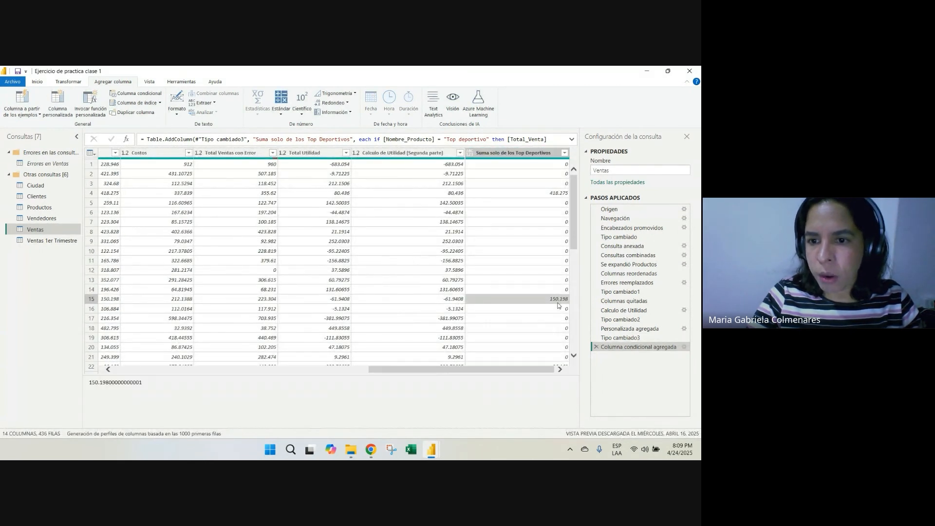
key("Left")
key("Left")
key("Left")
key("Left")
key("Left")
key("Left")
key("Left")
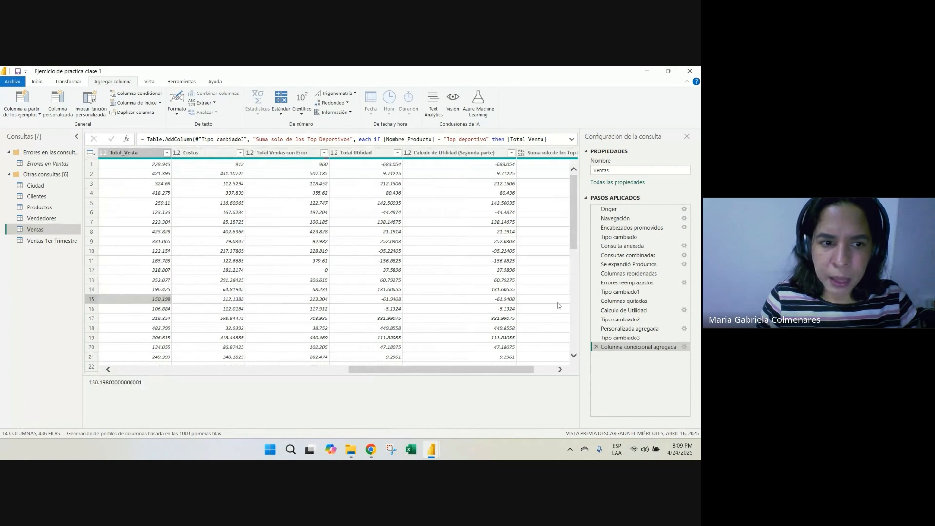
key("Left")
key("Left")
key("Left")
key("Left")
key("Left")
key("Left")
key("Right")
key("Right")
key("Right")
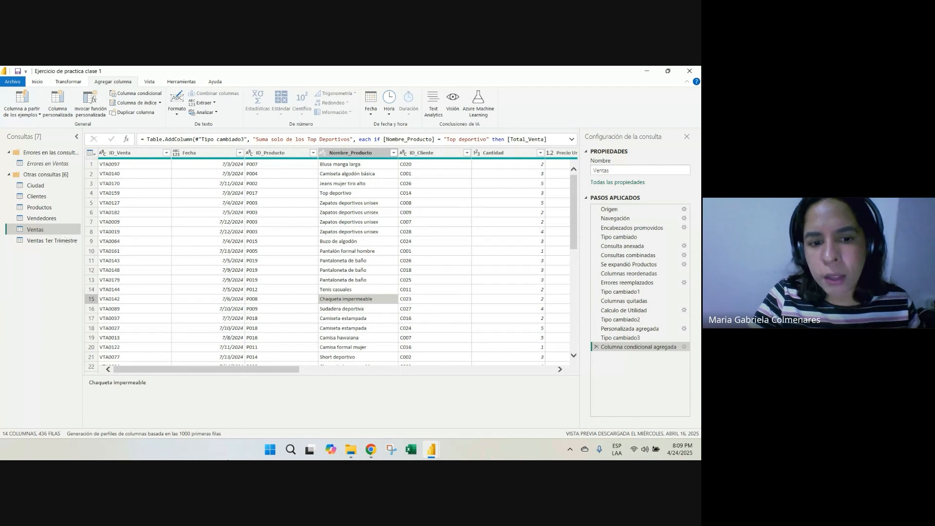
Close the Power Query editor applying the changes, and open the Resumen Ejecutivo report page
left_click(37, 81)
left_click(14, 102)
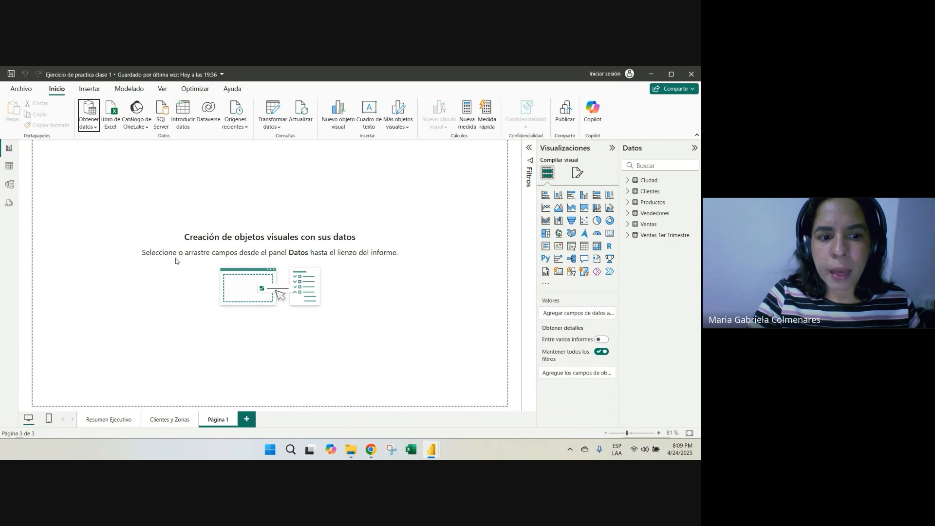
left_click(122, 425)
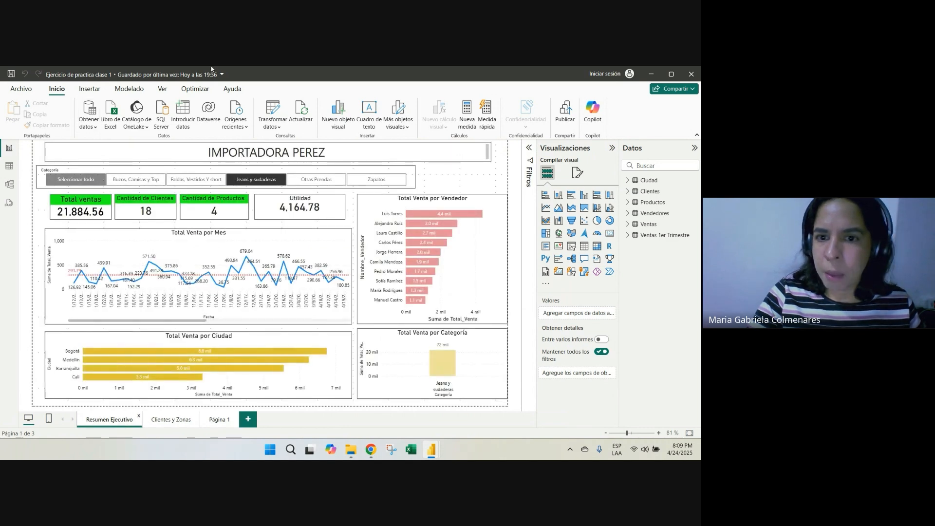
Open the Ventas table in table view and compare the Calculo de Utilidad (Segunda parte) and Suma solo de los Top Deportivos columns
left_click(8, 167)
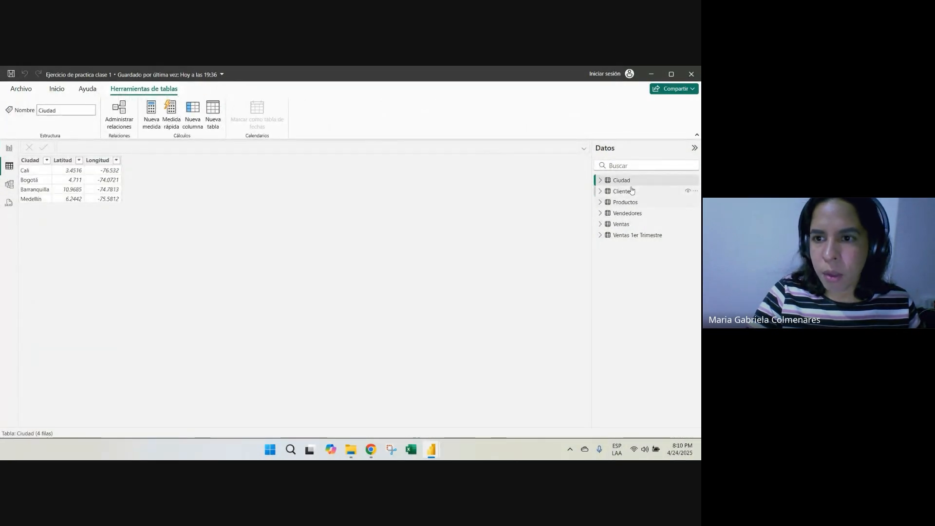
left_click(621, 224)
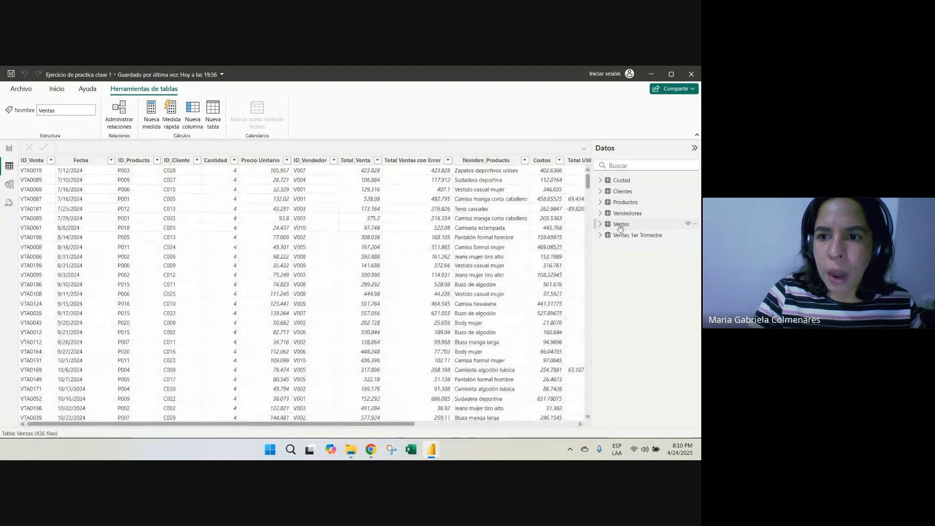
scroll(530, 345, "right", 5)
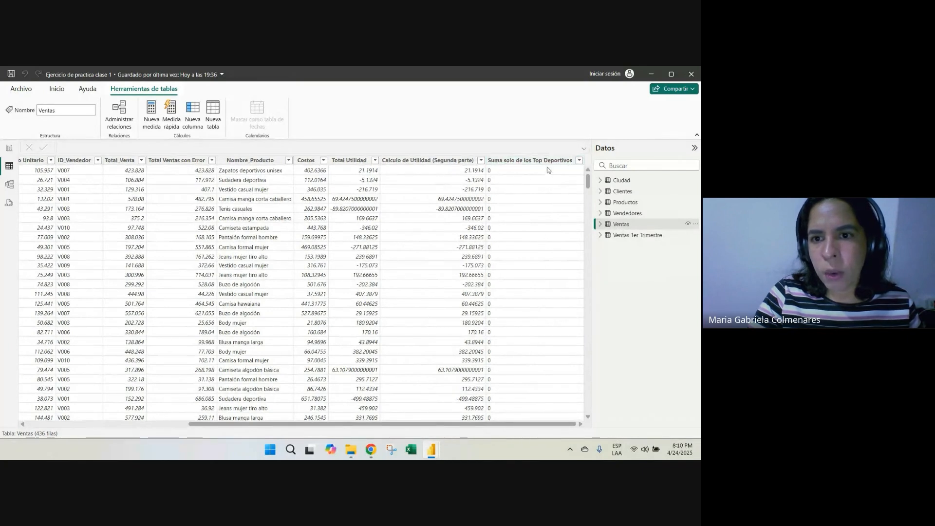
left_click(419, 160)
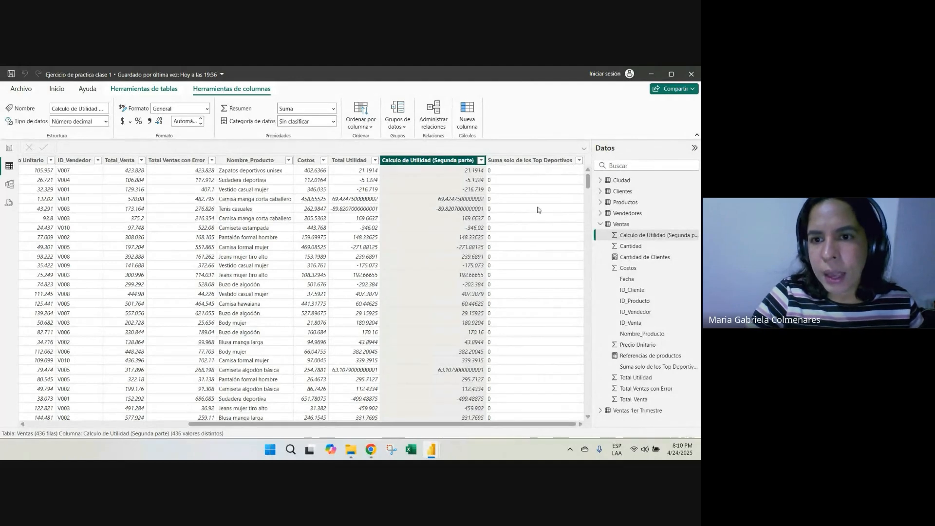
left_click(523, 164)
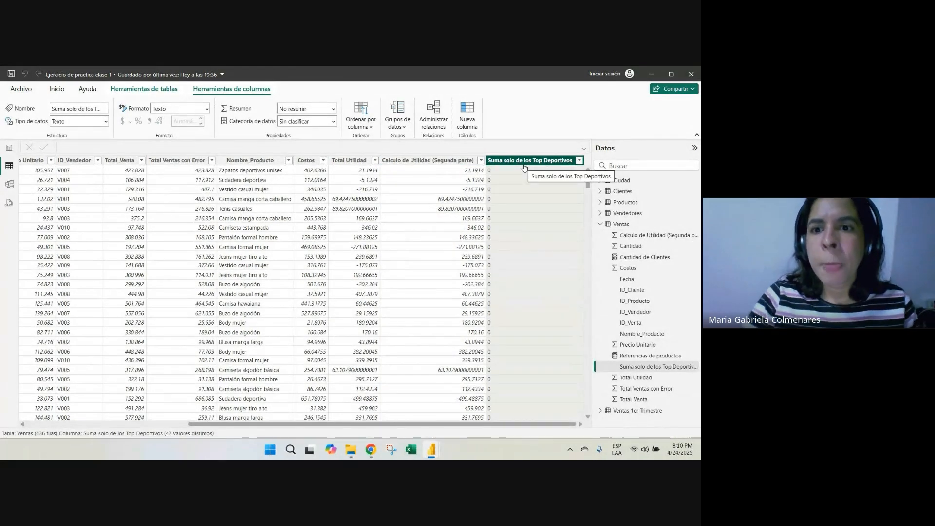
left_click(503, 219)
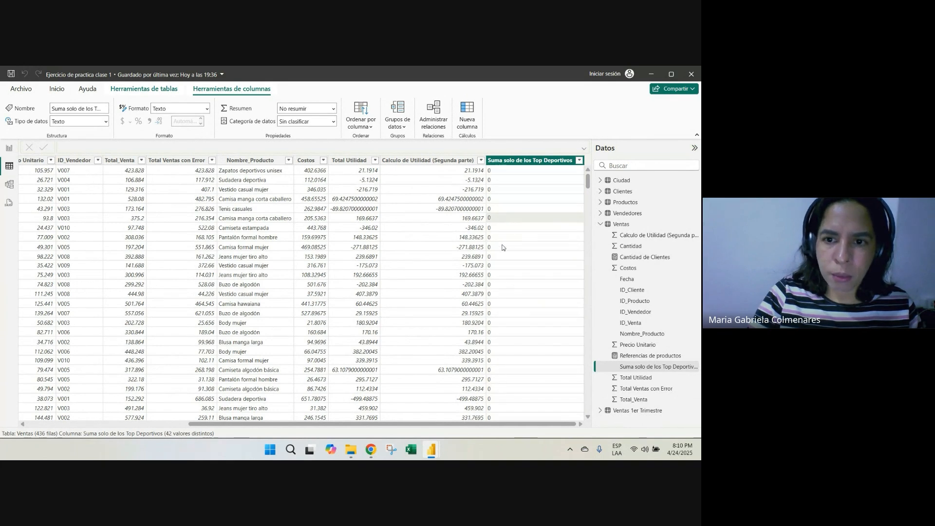
left_click(505, 274)
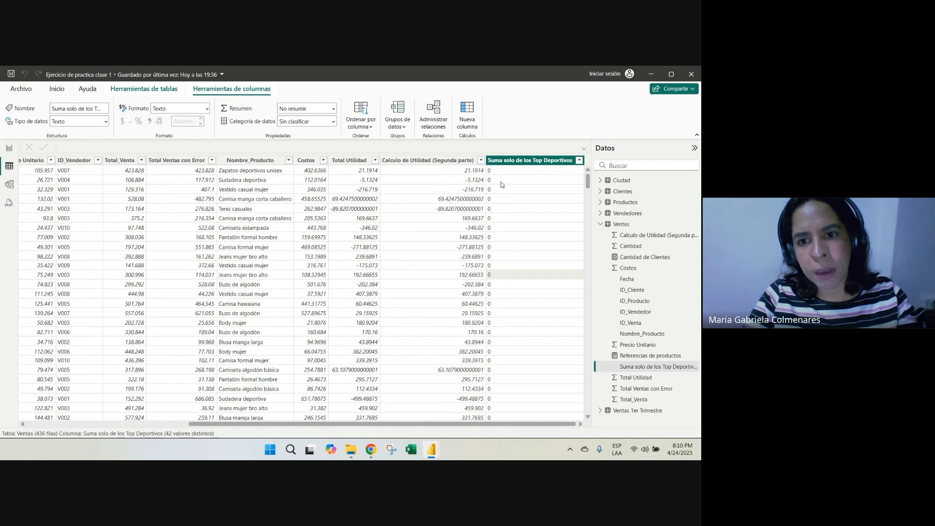
left_click(500, 265)
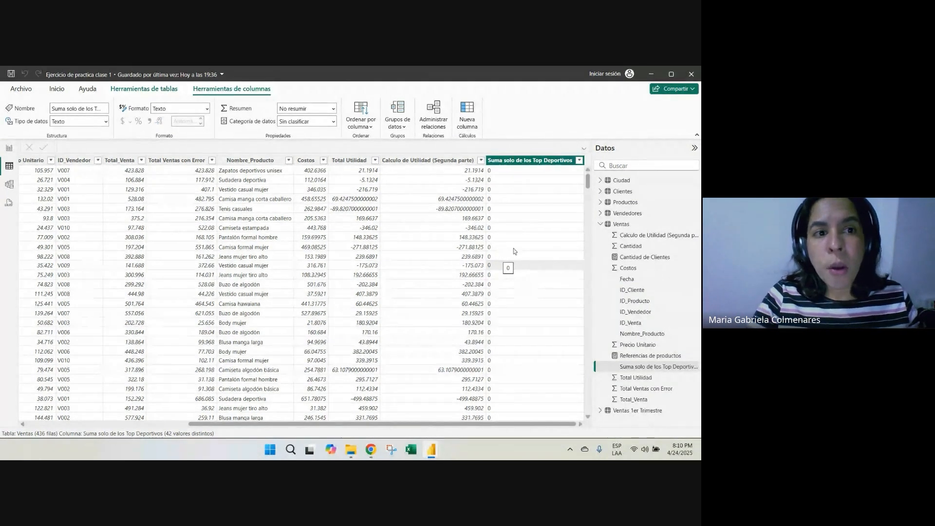
Reopen the Ventas query in the Power Query editor
left_click(57, 90)
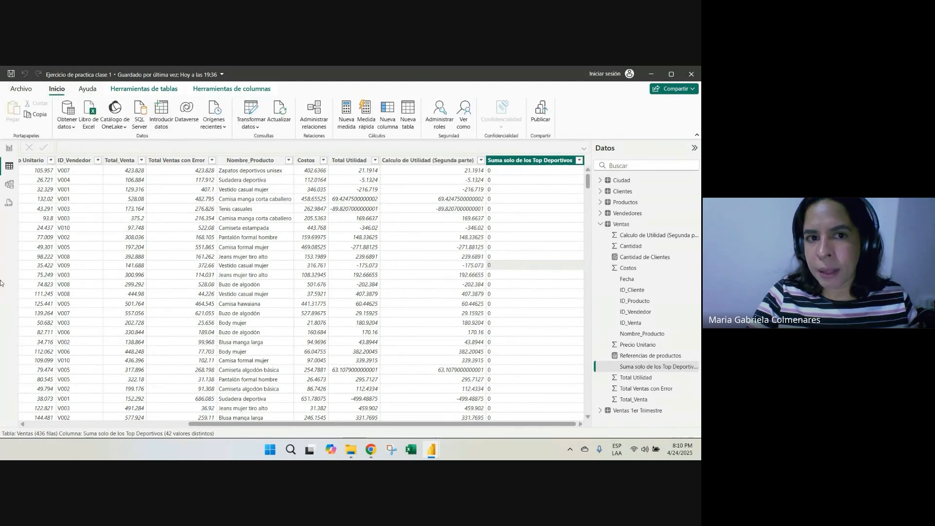
left_click(247, 115)
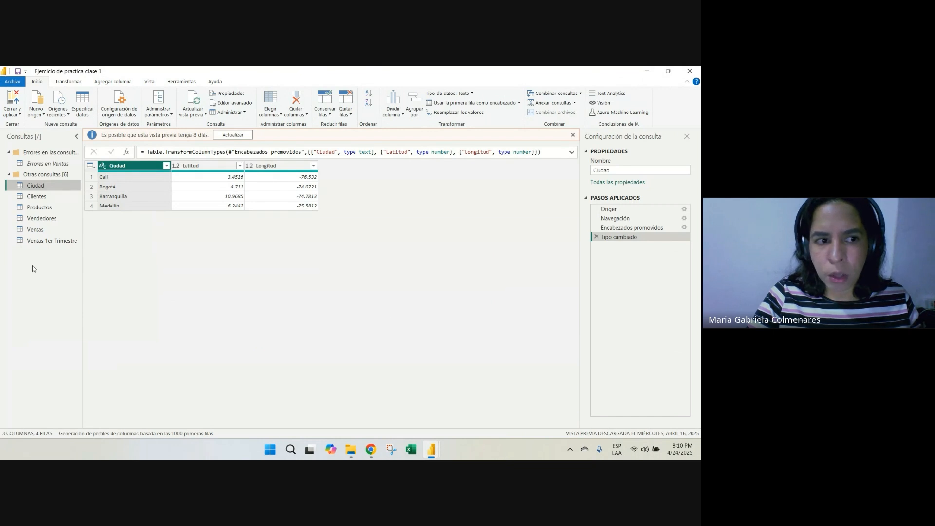
left_click(35, 229)
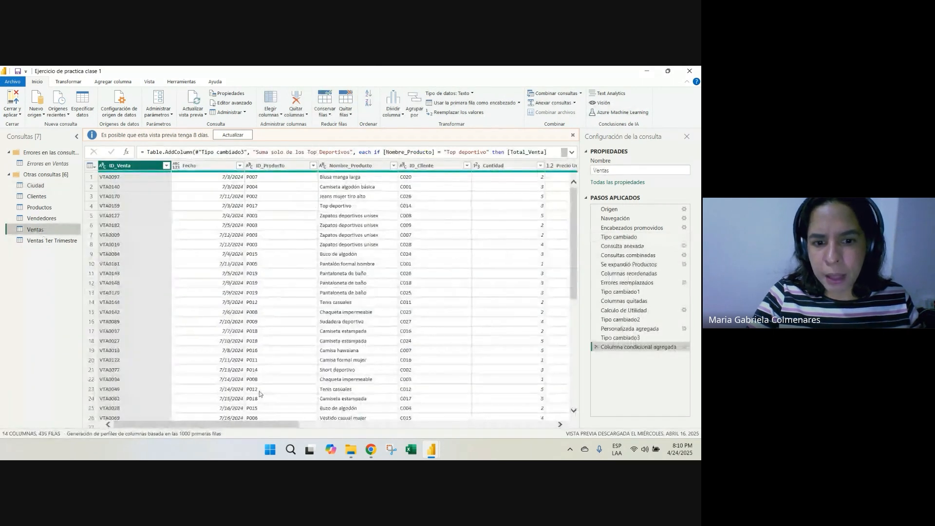
Set the data type of the Suma solo de los Top Deportivos column to Número decimal, then close and apply the changes
left_click_drag(298, 427, 564, 427)
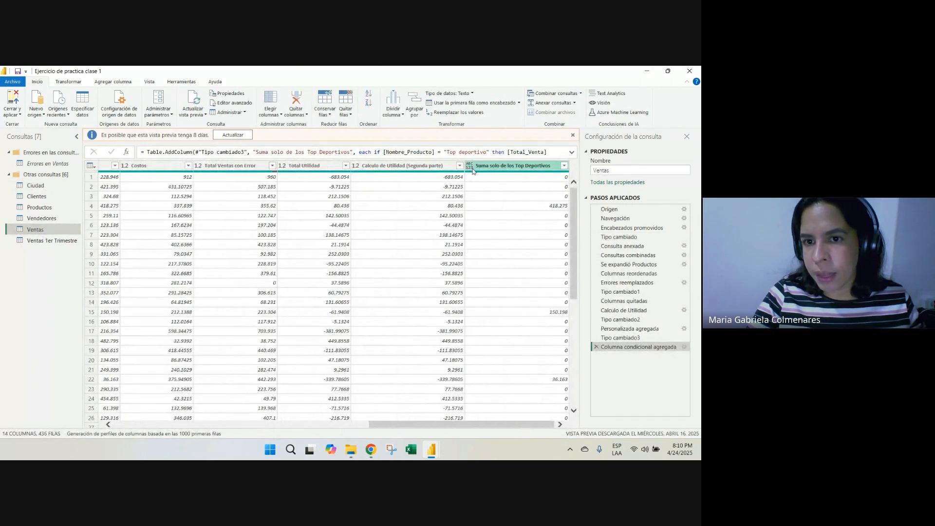
left_click(498, 166)
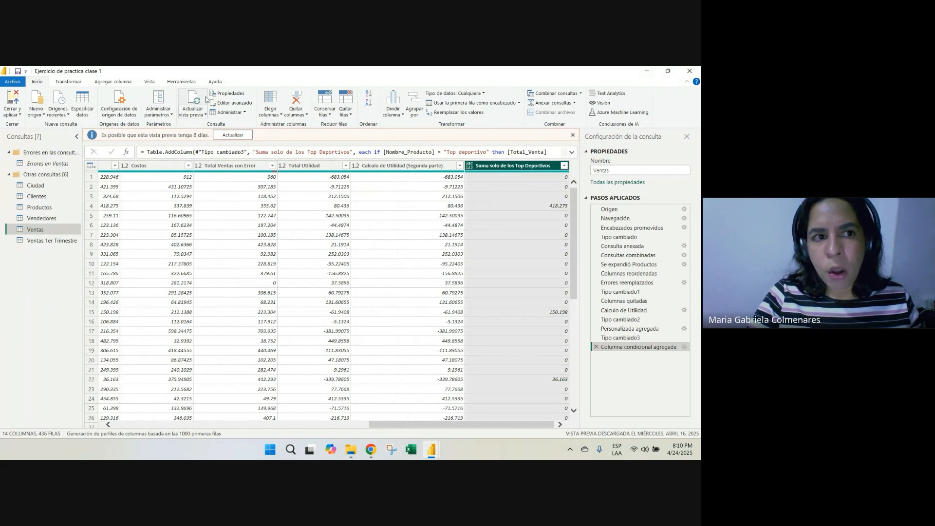
left_click(68, 82)
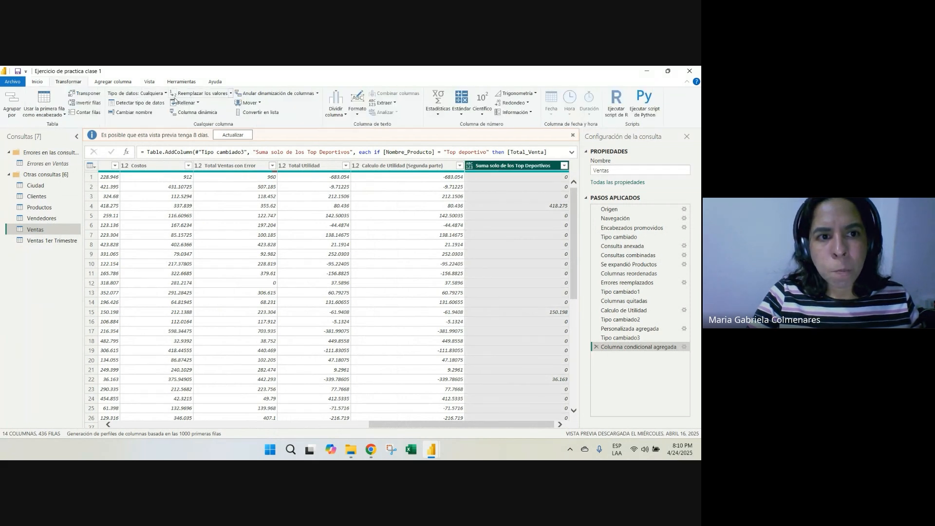
left_click(139, 93)
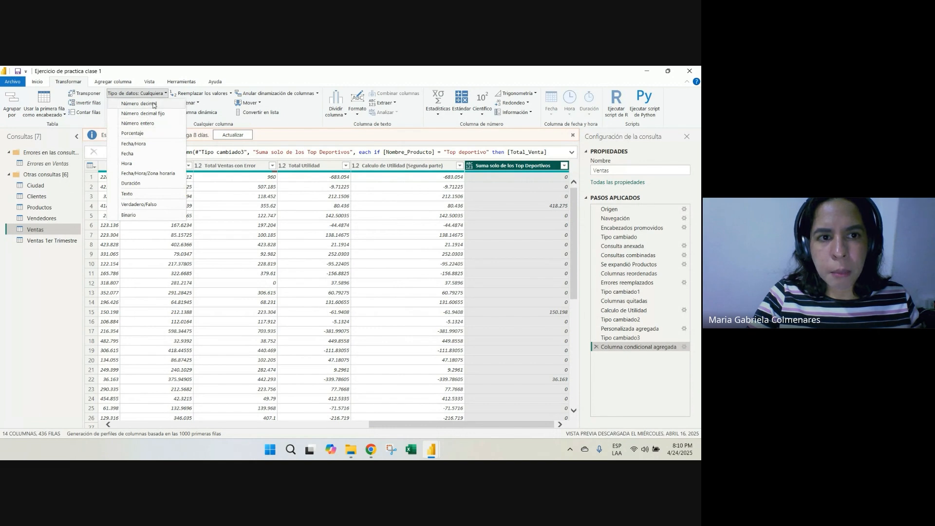
left_click(139, 103)
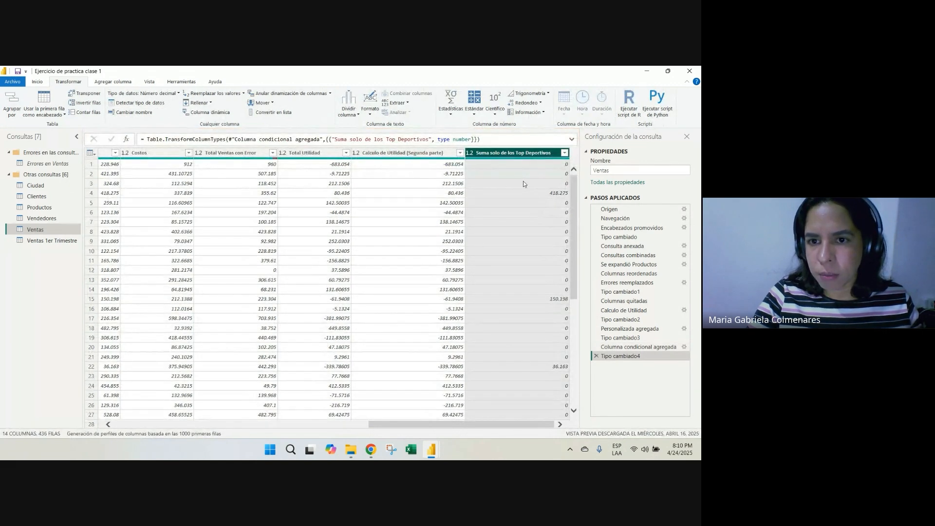
left_click(37, 82)
left_click(13, 104)
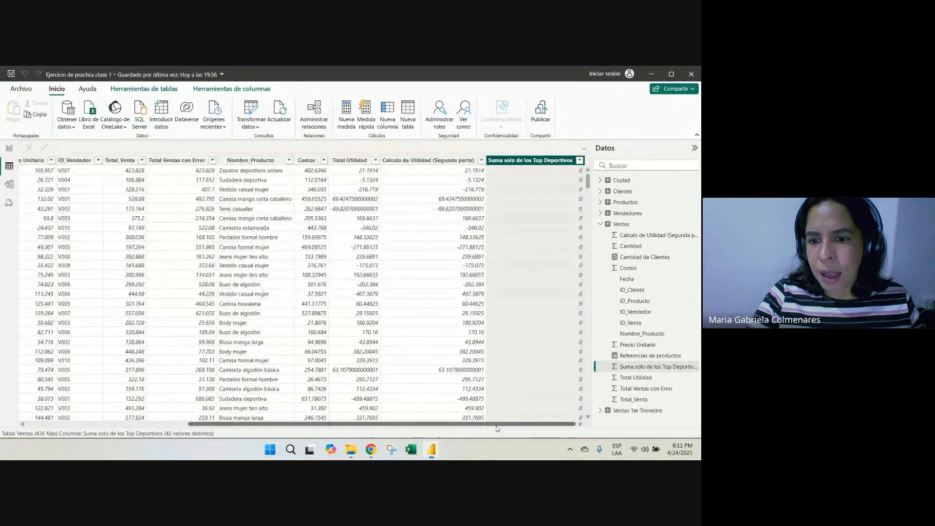
Leave the Ventas table and return to the Resumen Ejecutivo report page
left_click(556, 243)
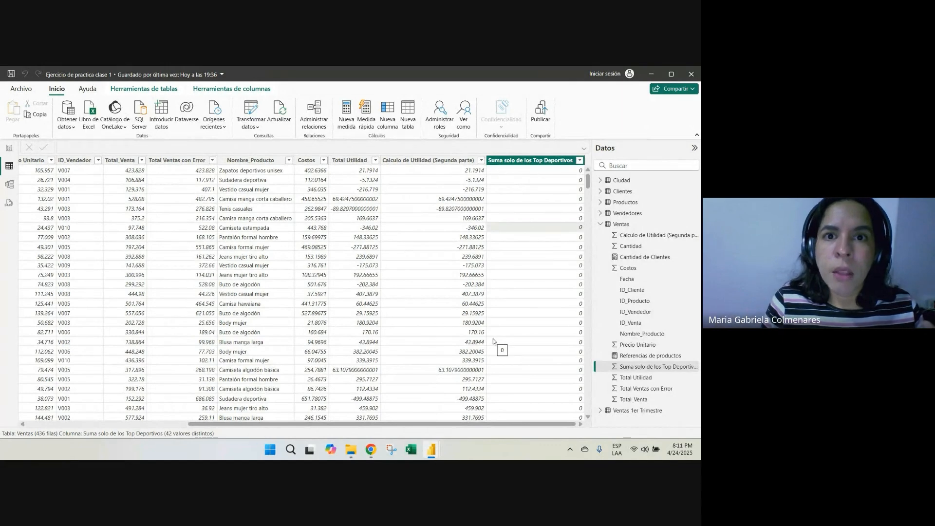
left_click(9, 148)
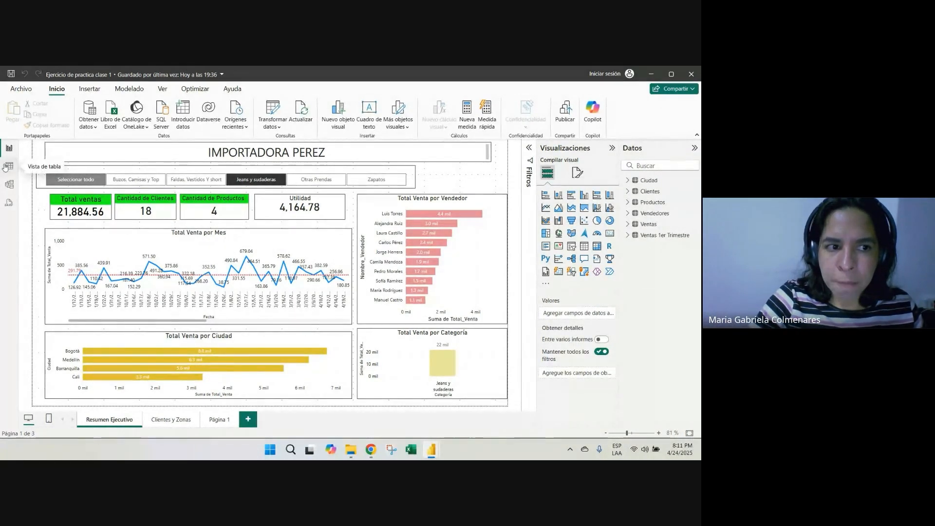
left_click(8, 166)
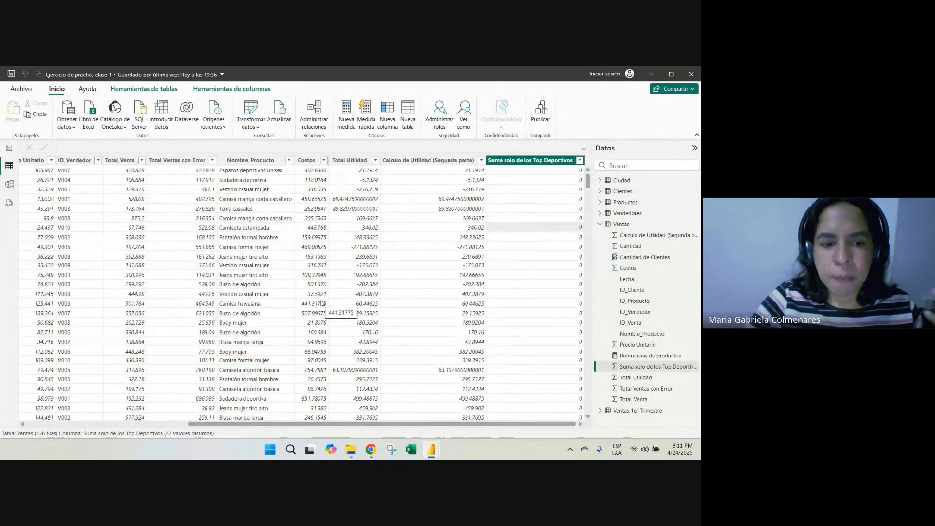
left_click(9, 148)
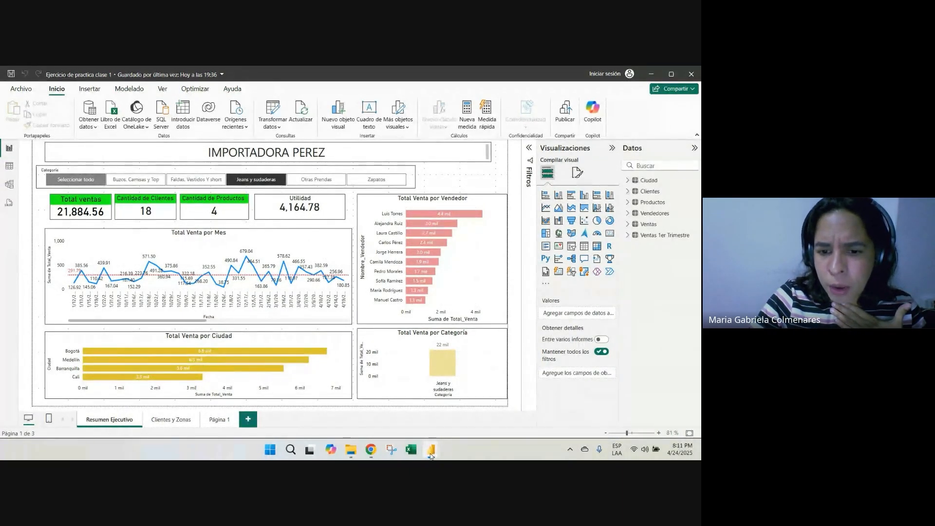
Examine the Análisis de Productos page in the Ejercicio para clase report, and return to the Ejercicio de practica clase 1 report
mouse_move(431, 453)
left_click(390, 410)
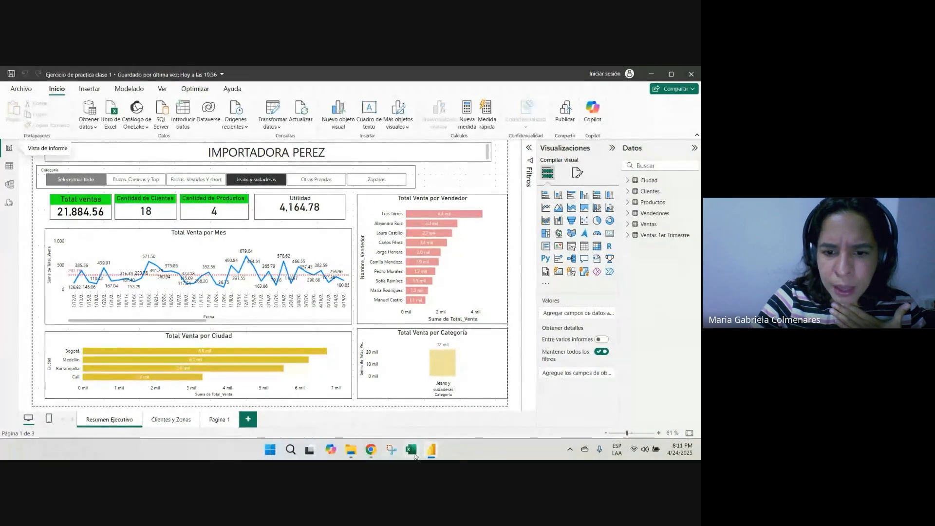
left_click(470, 416)
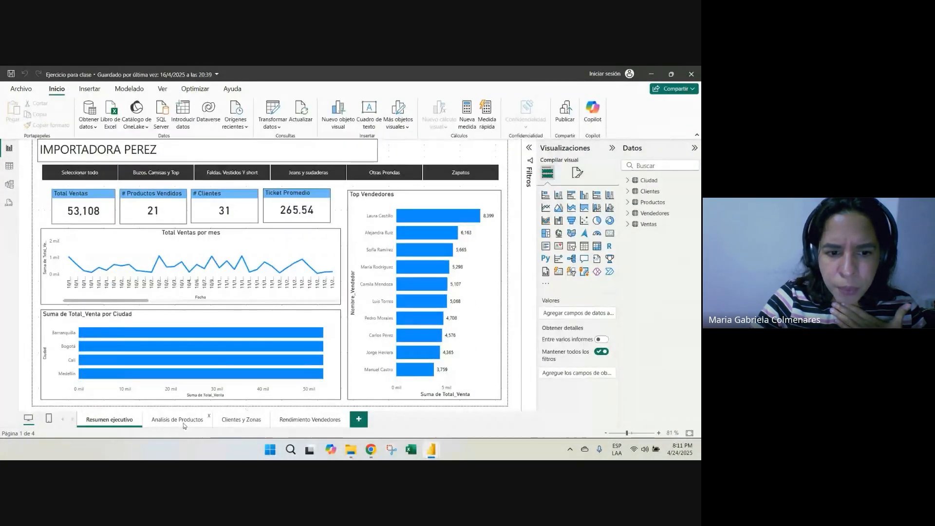
left_click(183, 423)
mouse_move(370, 449)
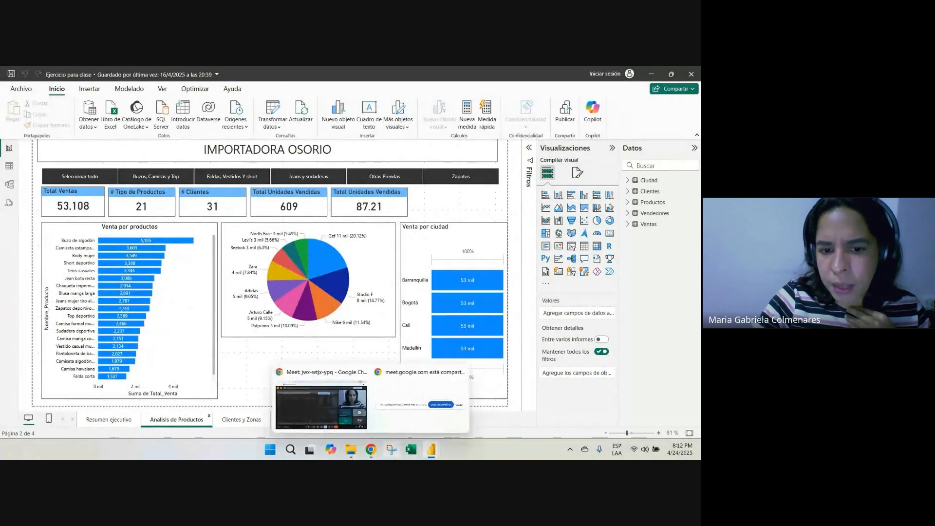
mouse_move(431, 450)
left_click(340, 409)
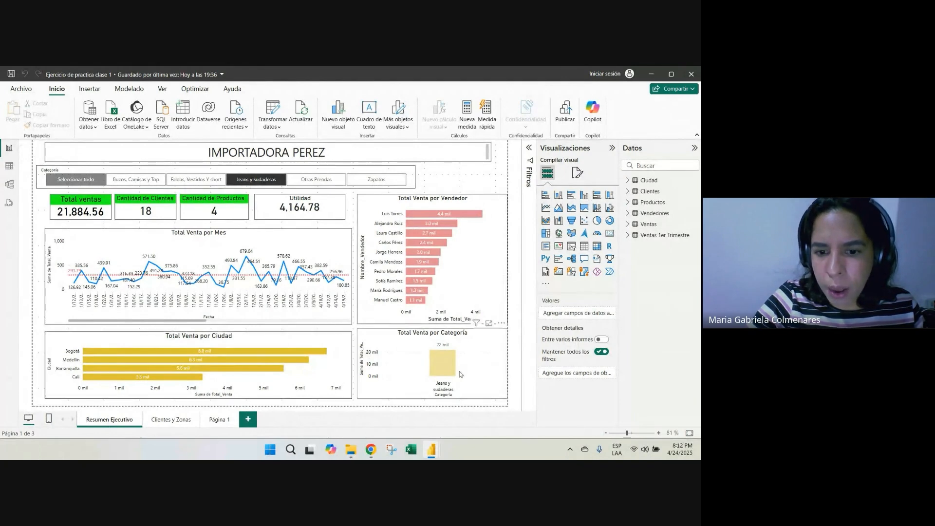
mouse_move(432, 450)
left_click(459, 411)
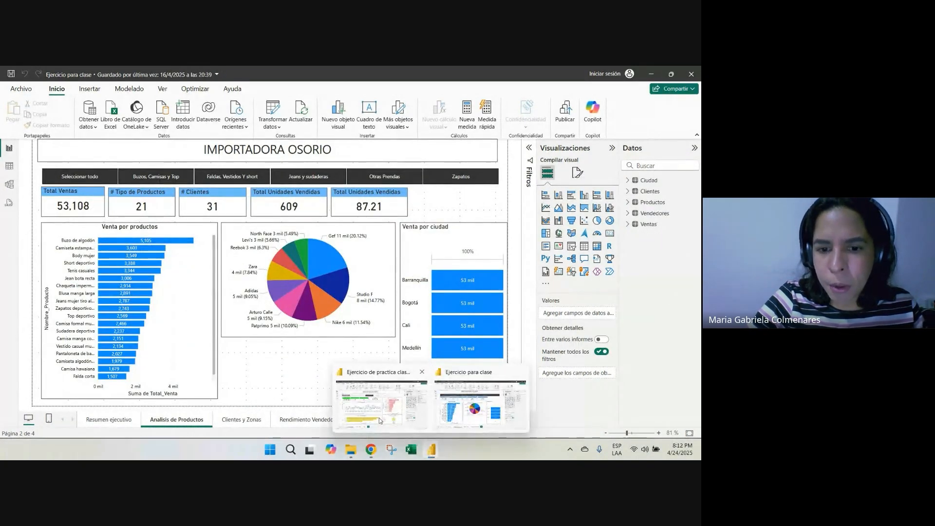
left_click(379, 397)
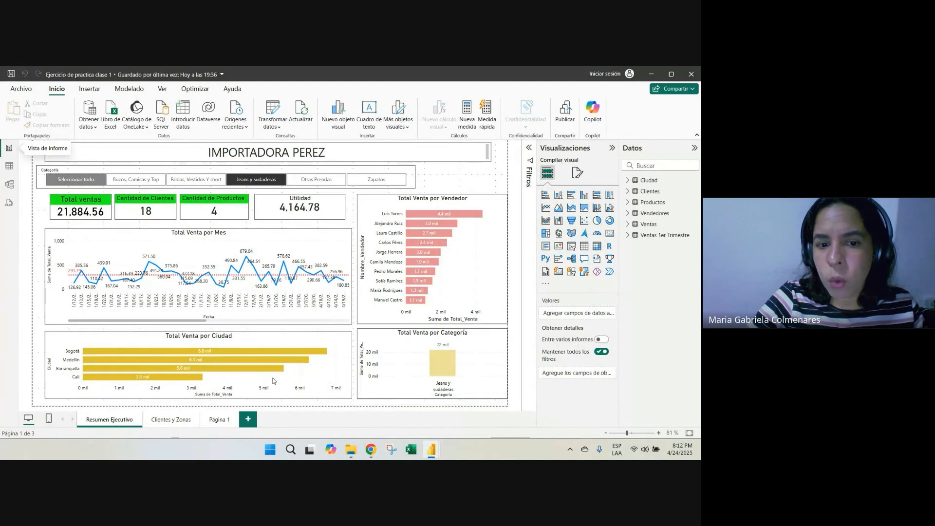
Add a blank page to the report and go back to the Resumen Ejecutivo page
left_click(248, 419)
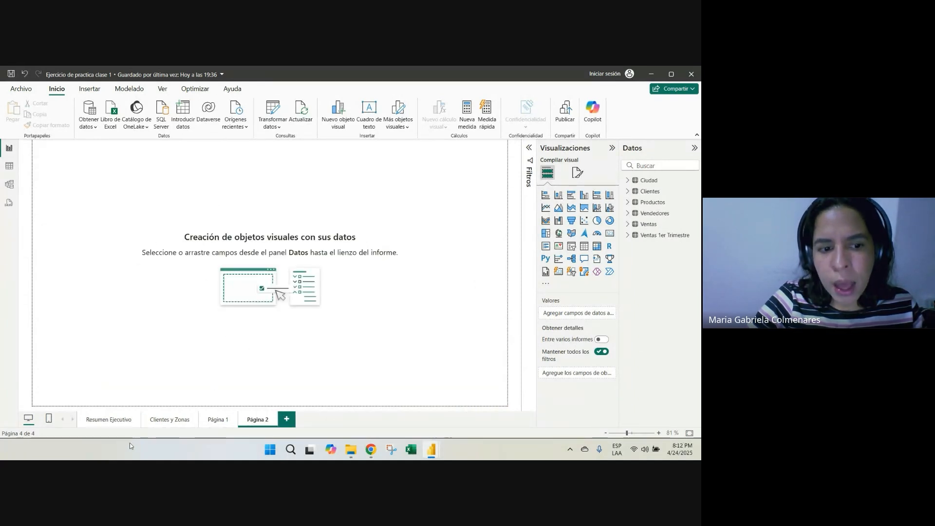
left_click(121, 422)
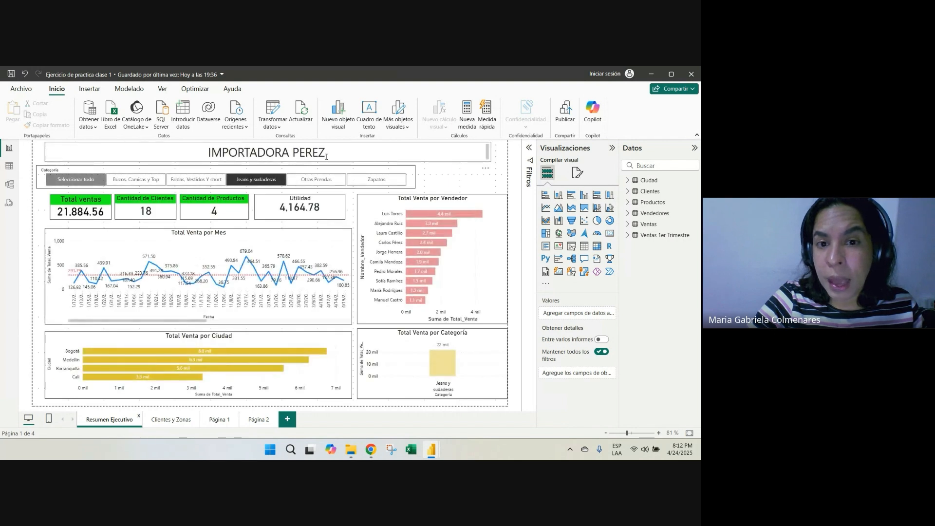
right_click(127, 422)
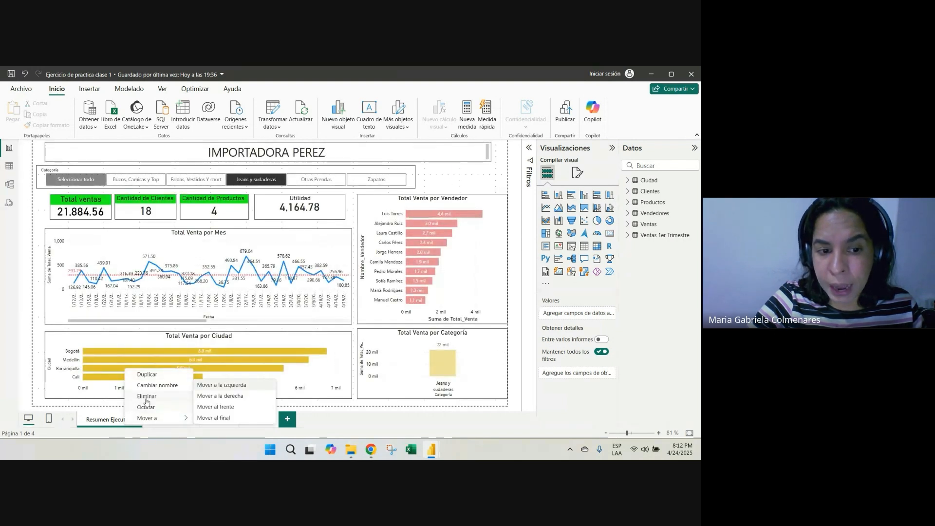
left_click(258, 420)
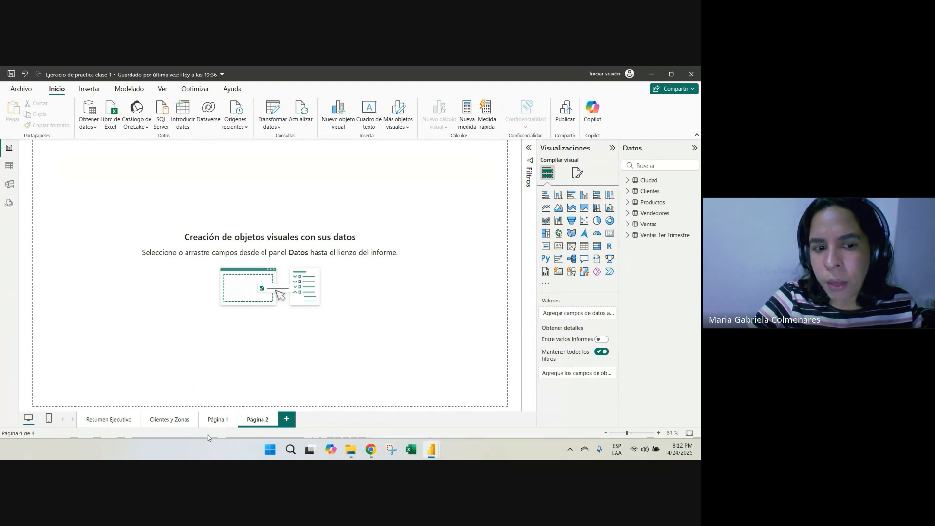
left_click(108, 421)
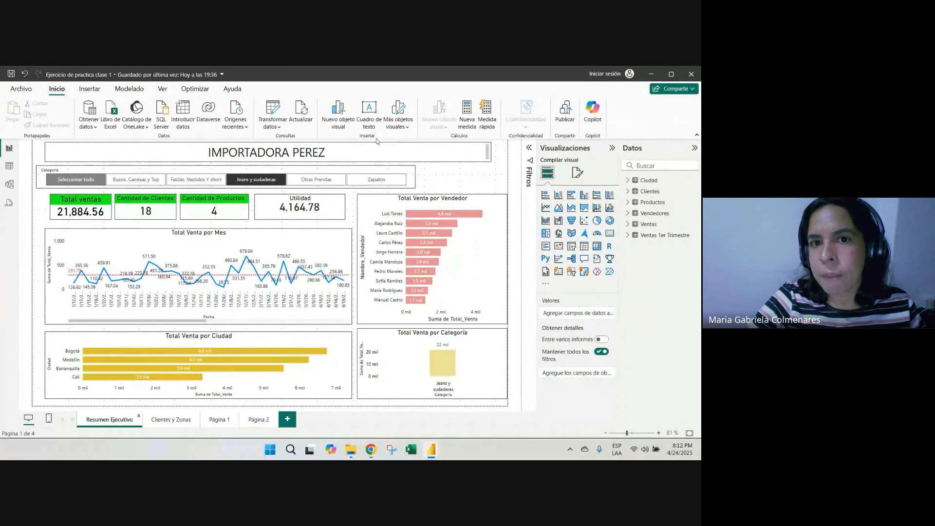
Duplicate the Resumen Ejecutivo report page
right_click(109, 422)
mouse_move(139, 415)
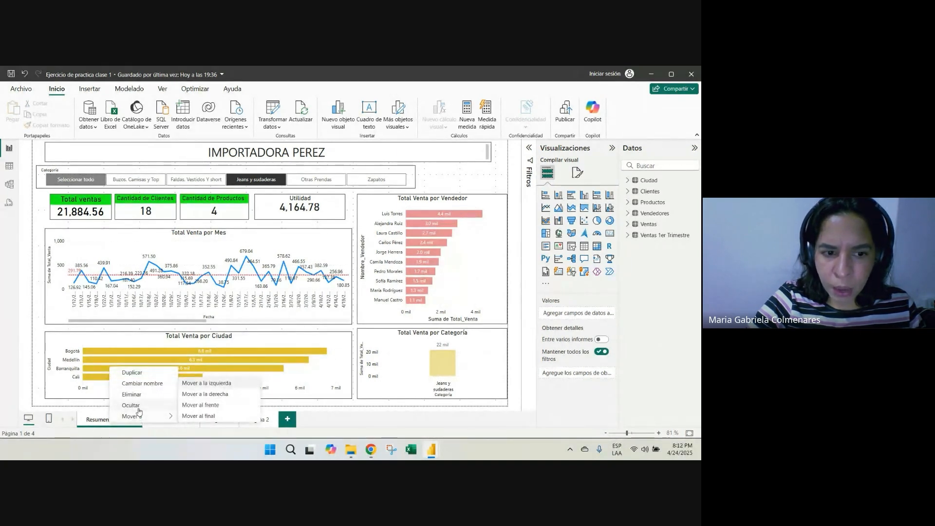
left_click(91, 425)
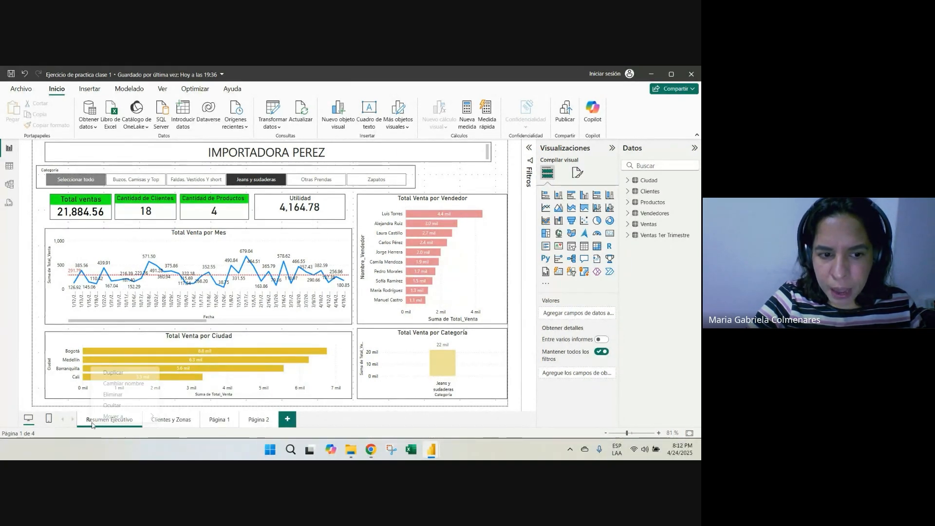
right_click(91, 425)
left_click(120, 373)
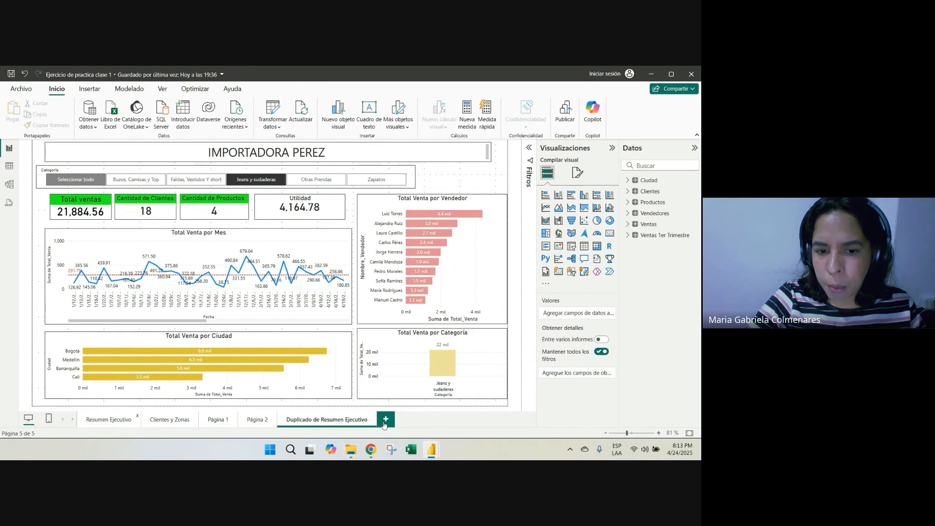
Rename the duplicated report page as "Analisis de Productos"
double_click(333, 425)
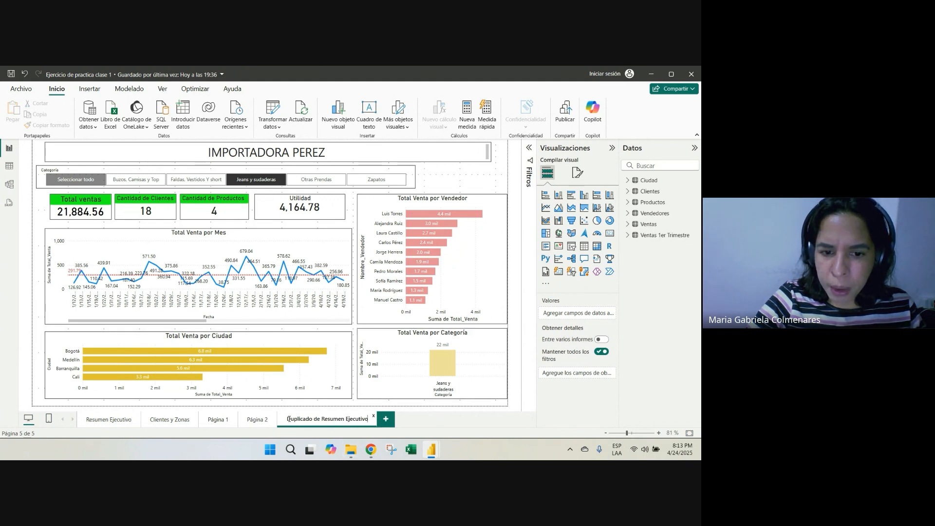
left_click_drag(289, 419, 374, 423)
type("Ana")
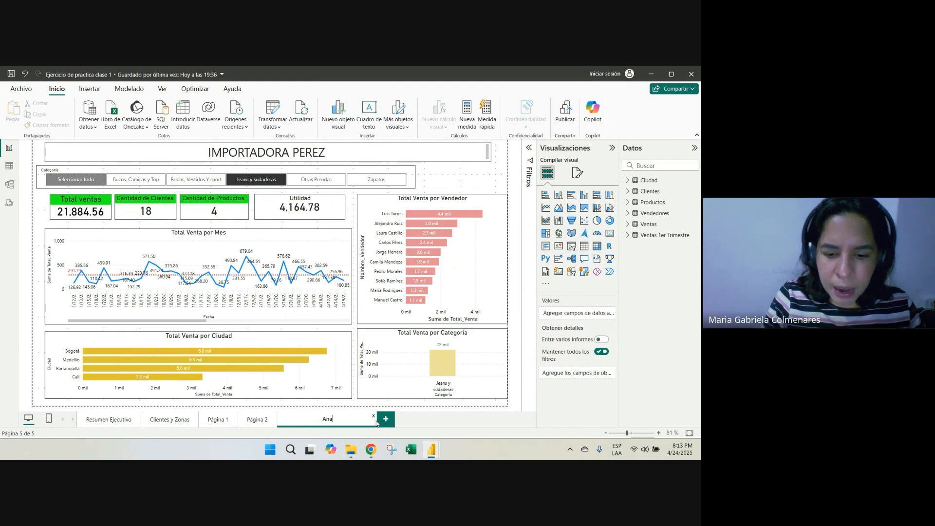
type("oductos")
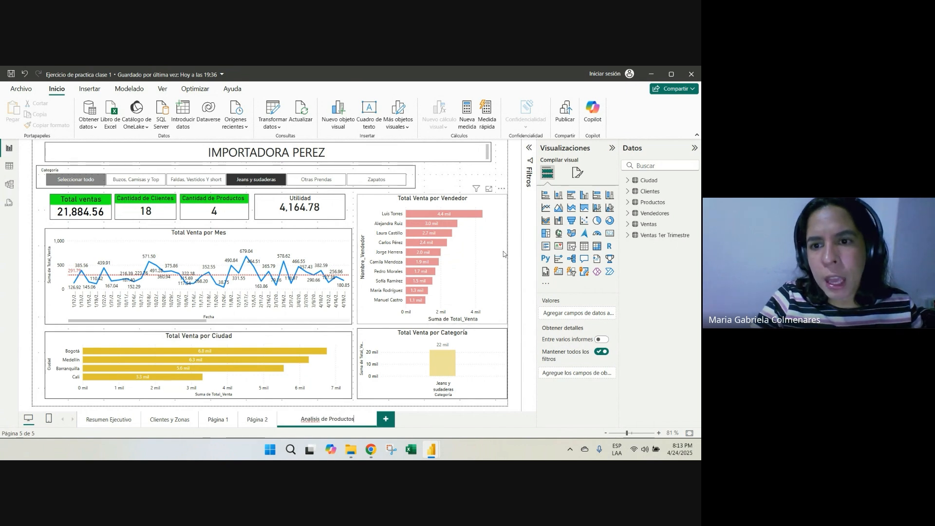
key("Return")
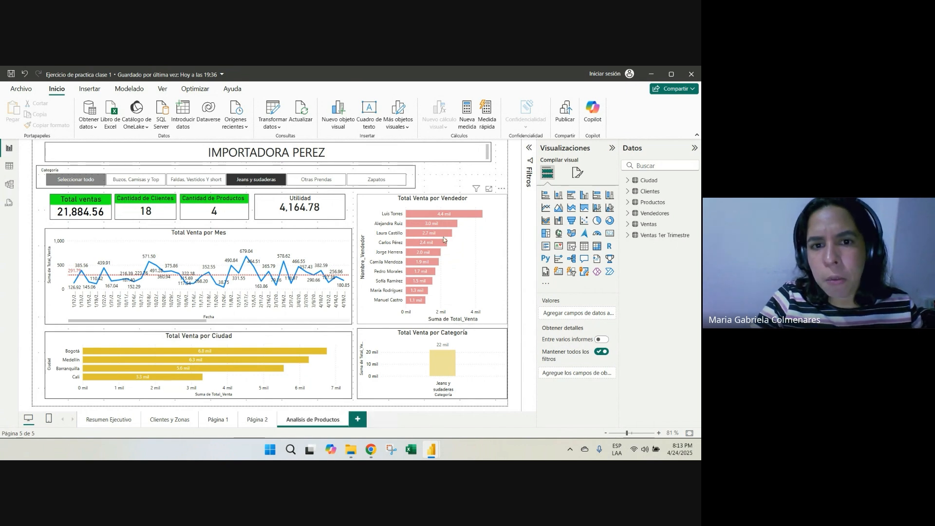
Delete the Total Venta por Mes, por Vendedor, por Ciudad and por Categoría charts from the Analisis de Productos page
left_click(324, 242)
key("Delete")
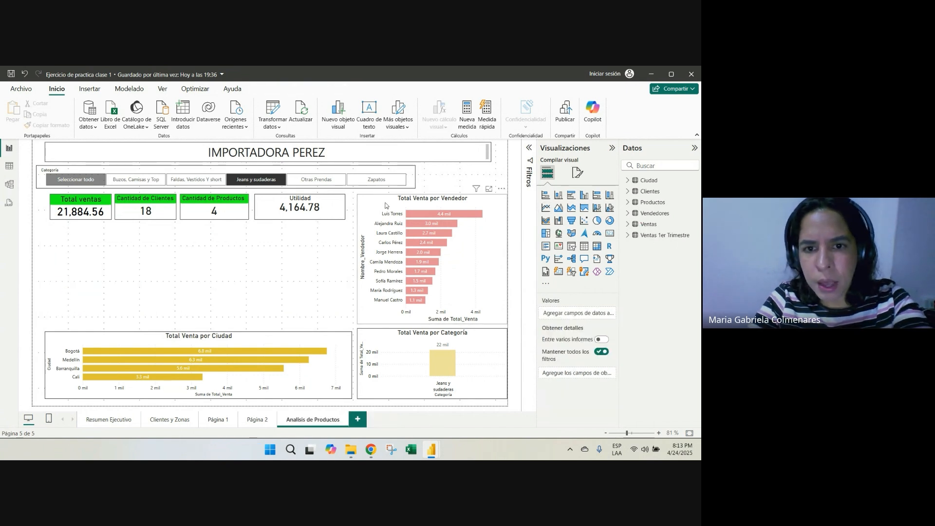
left_click(384, 205)
key("Delete")
left_click(331, 340)
key("Delete")
left_click(372, 340)
key("Delete")
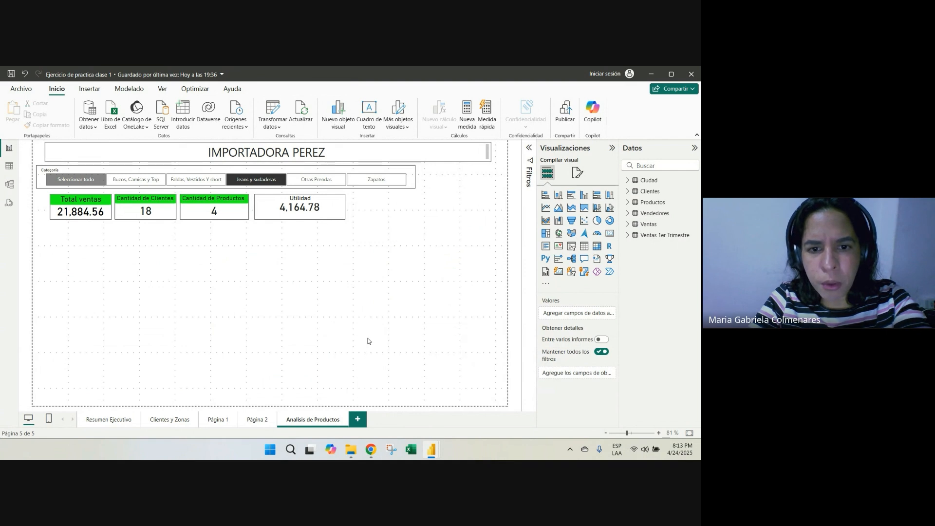
Widen the Categoría slicer so it spans about the full width of the IMPORTADORA PEREZ title
left_click(478, 154)
left_click(449, 219)
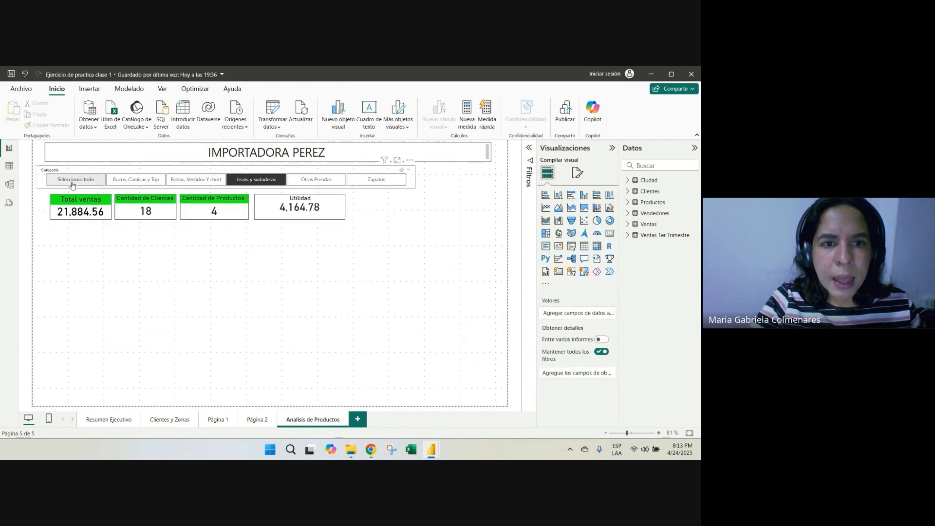
left_click(415, 182)
left_click_drag(415, 183, 494, 181)
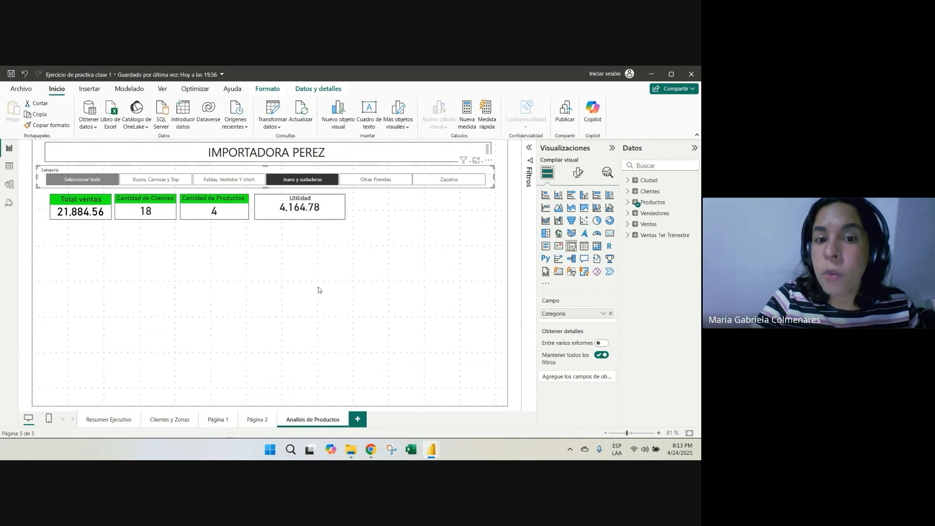
Move the Analisis de Productos page between the Resumen Ejecutivo and Clientes y Zonas pages
left_click(256, 422)
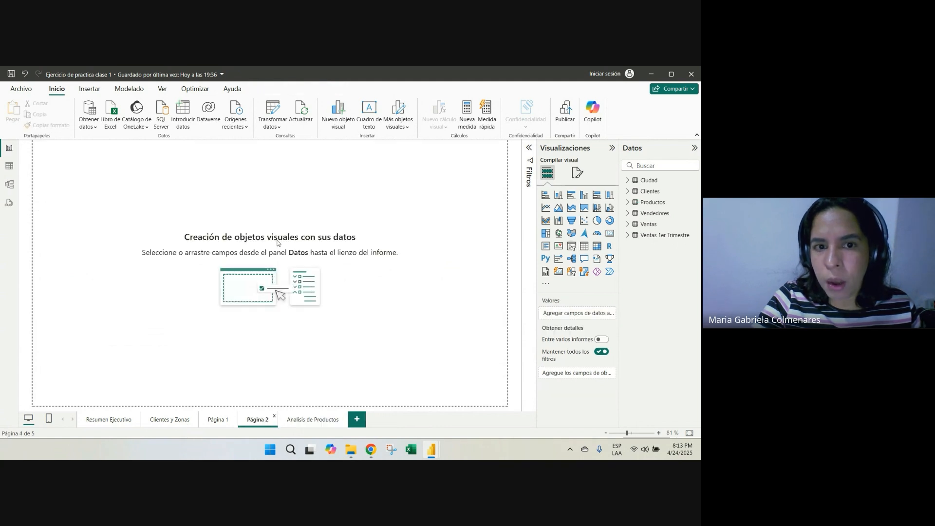
left_click(320, 420)
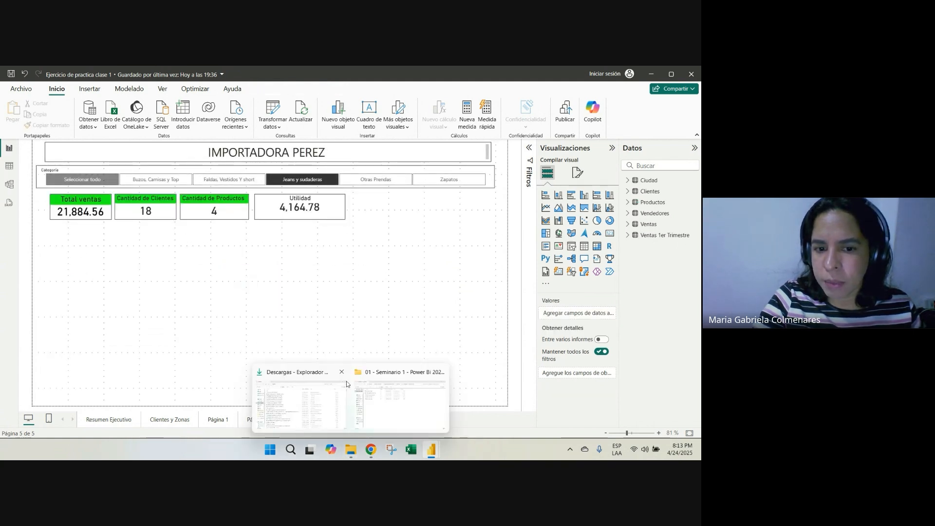
right_click(319, 418)
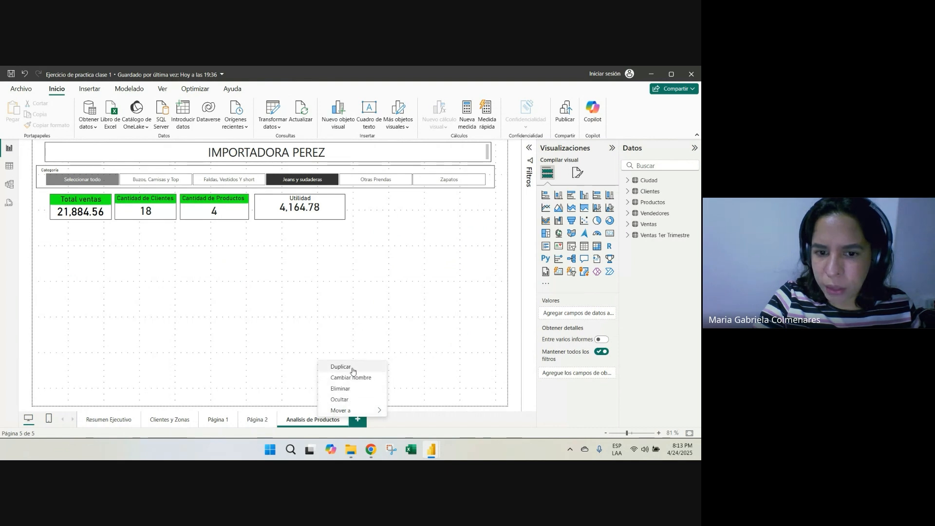
left_click(299, 341)
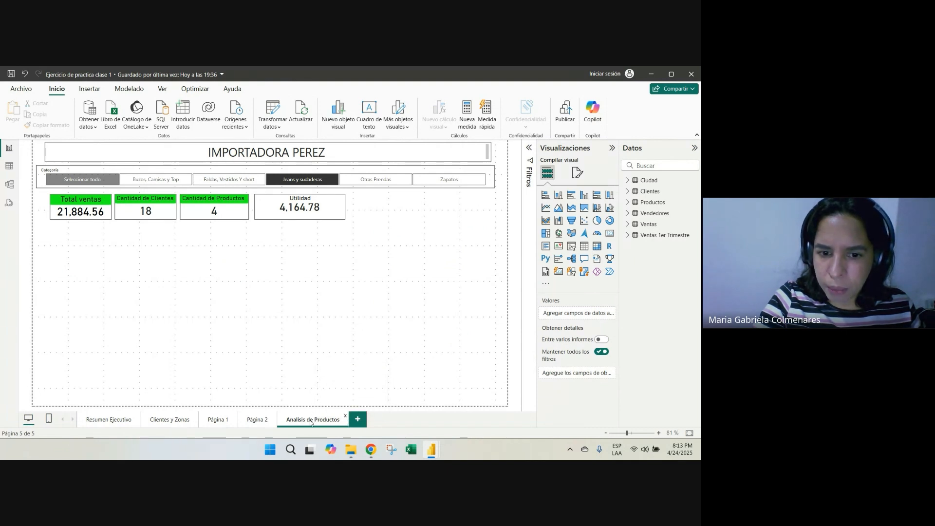
mouse_move(311, 422)
left_mouse_down()
mouse_move(200, 407)
mouse_move(146, 407)
mouse_move(137, 422)
mouse_move(331, 416)
mouse_move(152, 407)
mouse_move(288, 431)
left_mouse_up()
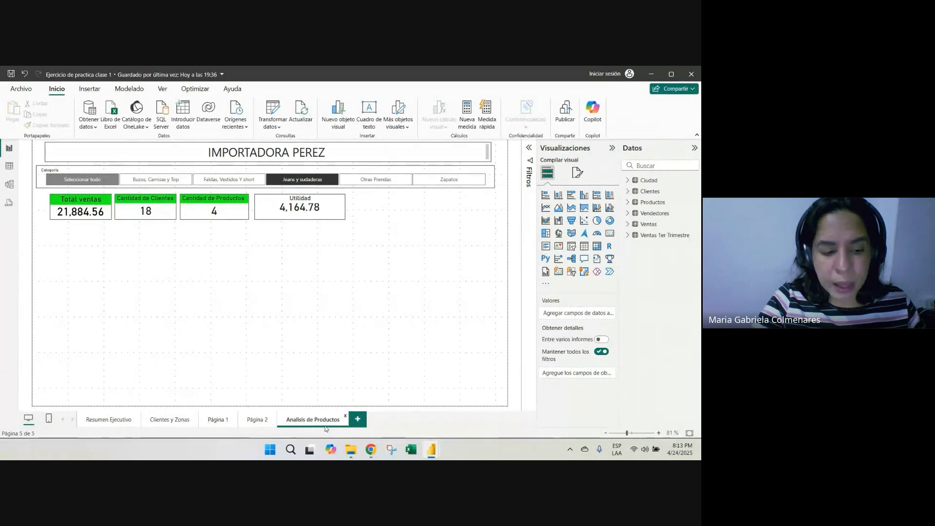
left_click_drag(326, 428, 146, 412)
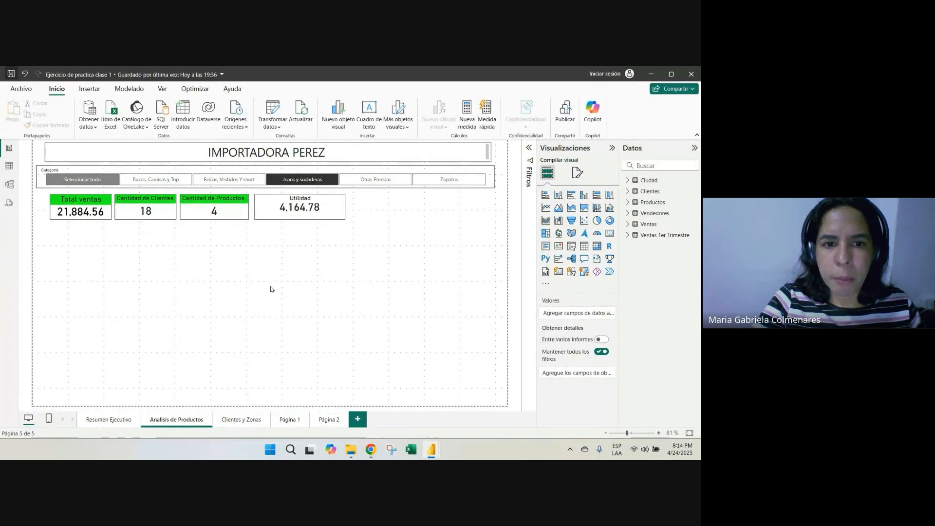
Check the Google Meet call in Chrome, and return to the Power BI report
mouse_move(368, 457)
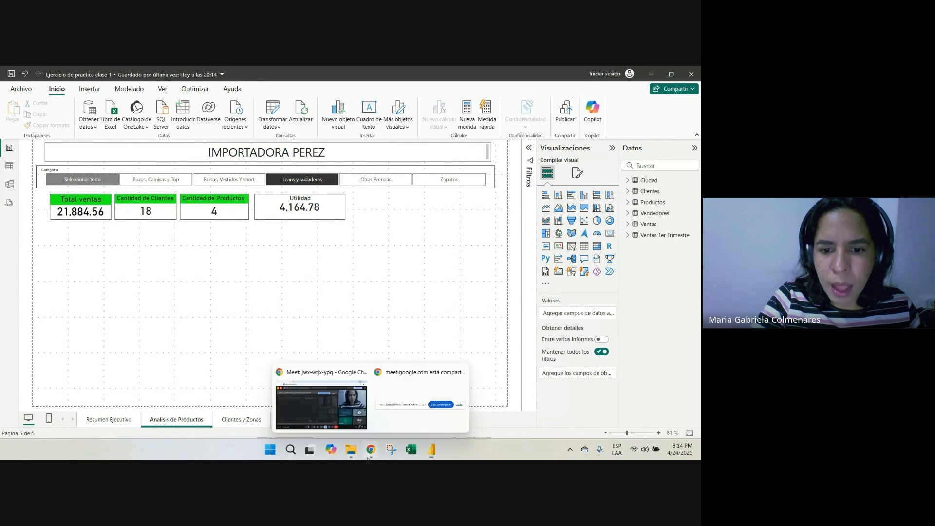
left_click(310, 412)
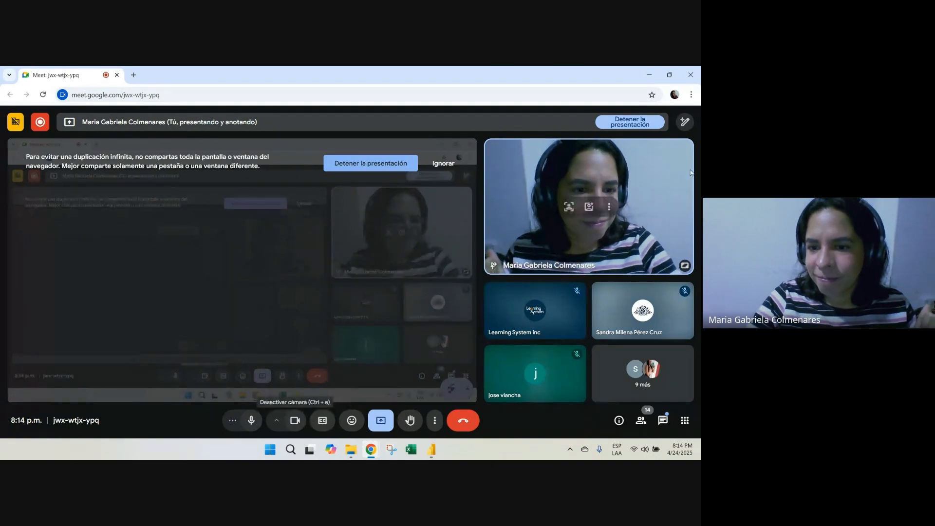
key("alt+Tab")
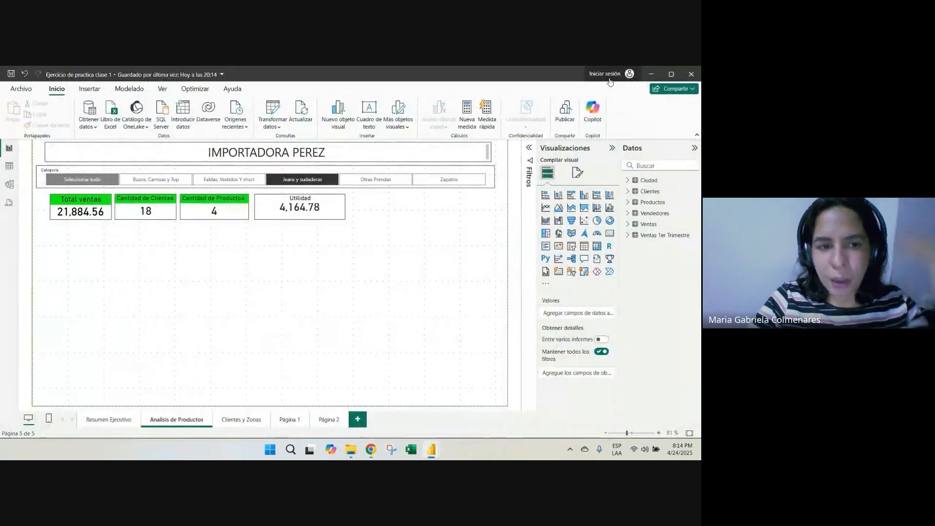
Open the Datos_PowerBI_Colombia_2024 workbook from the 01 - Seminario 1 - Power Bi 2025 folder and show its Inicio sheet
mouse_move(351, 454)
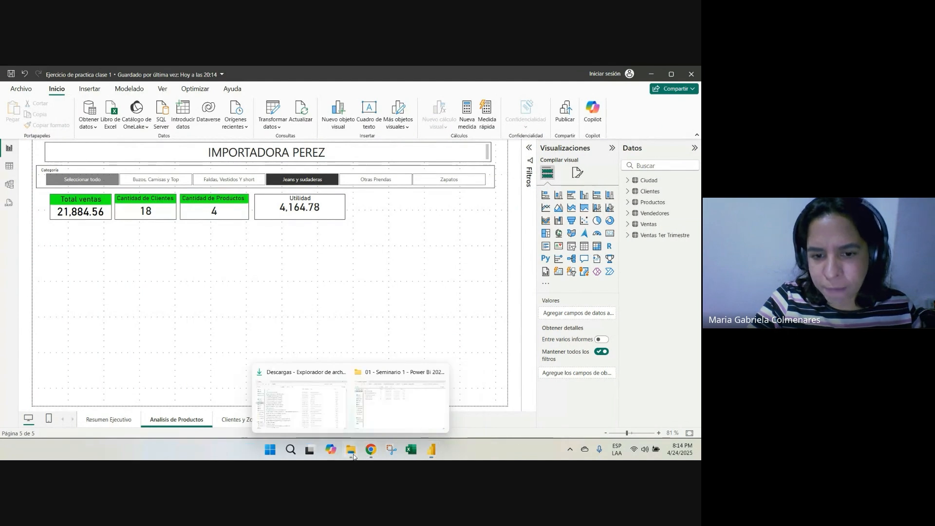
left_click(396, 416)
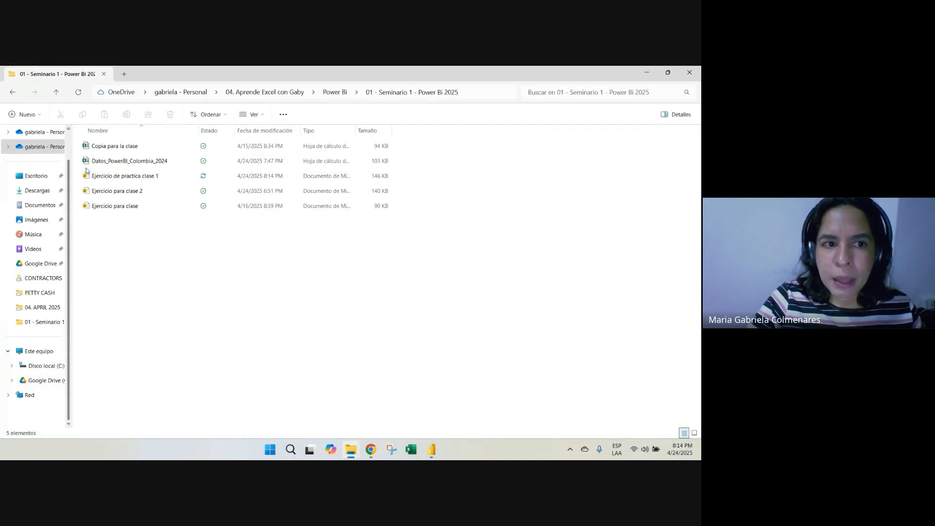
double_click(121, 161)
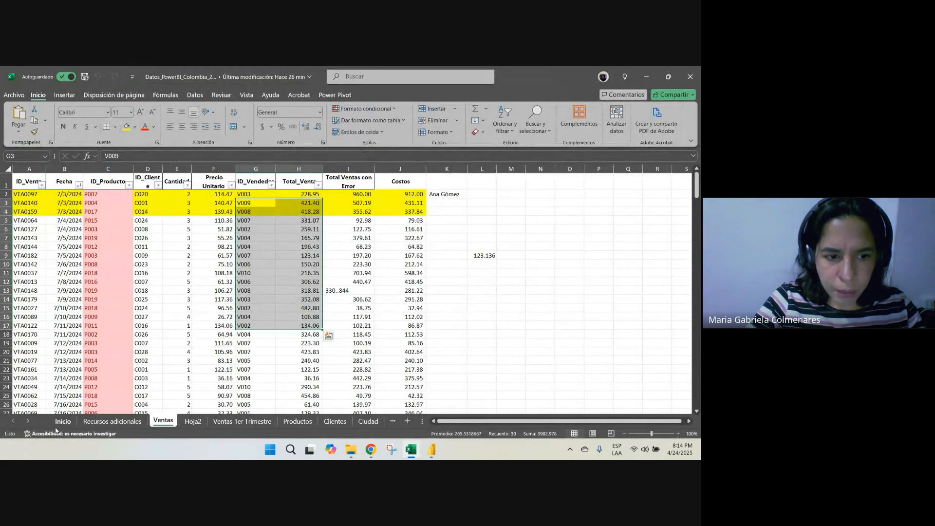
left_click(63, 421)
Examine the Clase 4: Introducción a DAX topics on basic functions, IF conditionals and CALCULATE filters, enlarging the sheet for reading
scroll(136, 276, "up", 7)
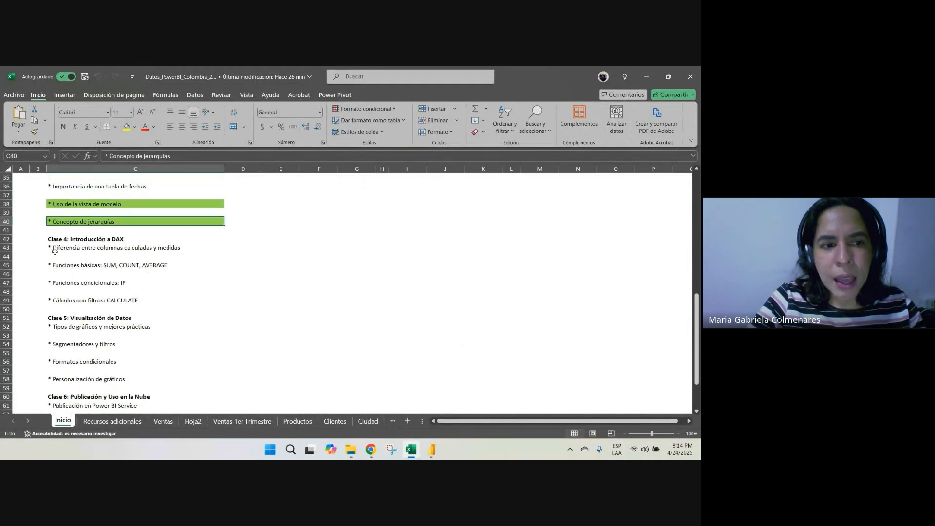
left_click(63, 267)
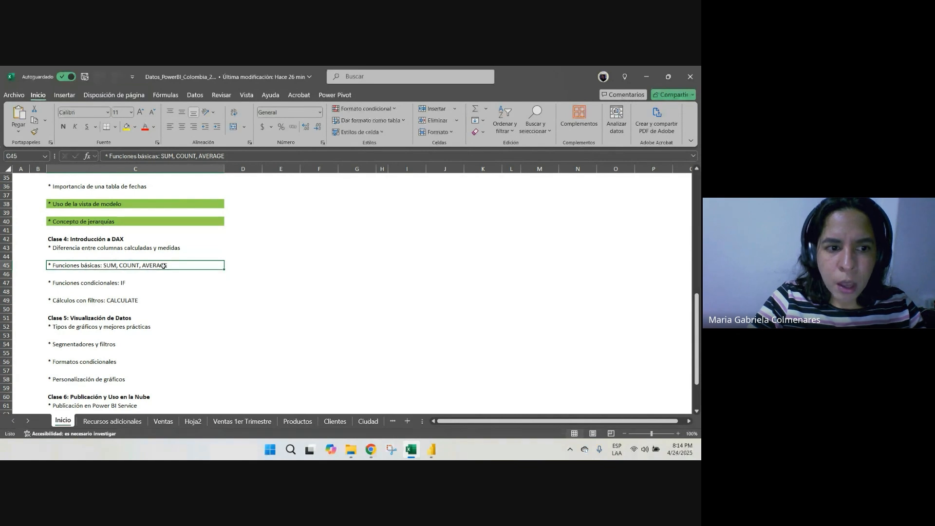
left_click(678, 434)
left_click(677, 433)
left_click(678, 433)
left_click(678, 434)
left_click(678, 433)
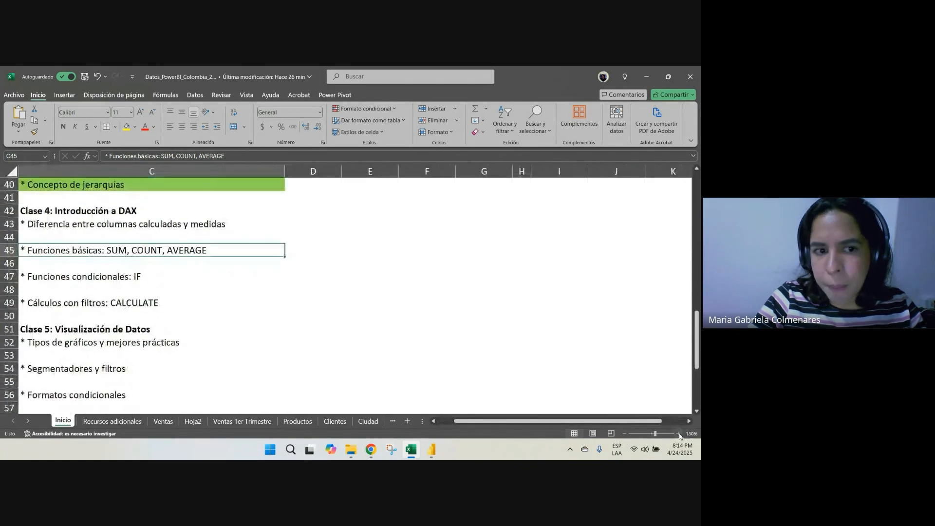
left_click_drag(473, 421, 455, 421)
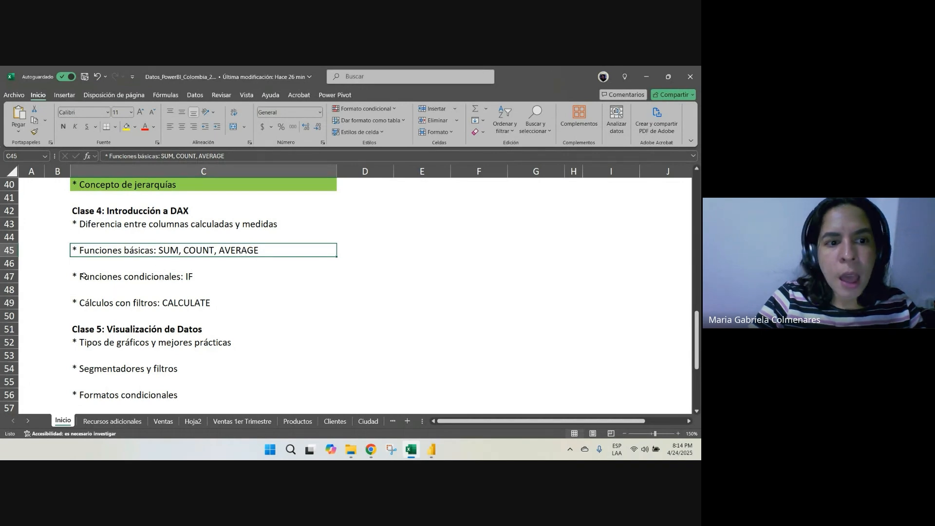
left_click(160, 278)
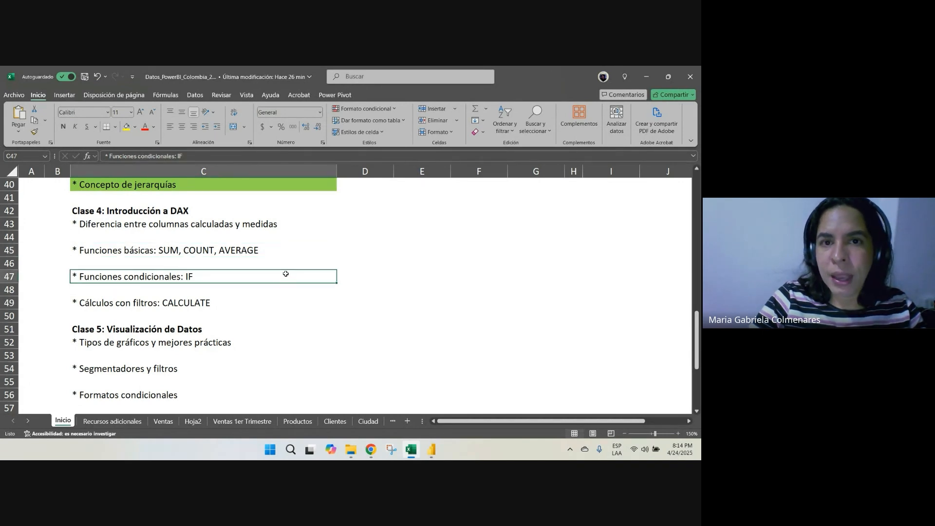
left_click(110, 307)
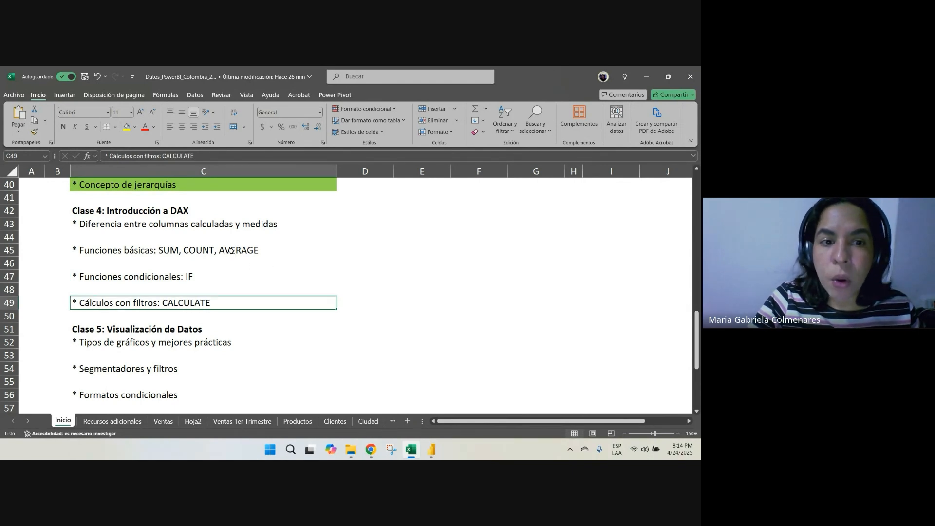
left_click_drag(231, 250, 230, 301)
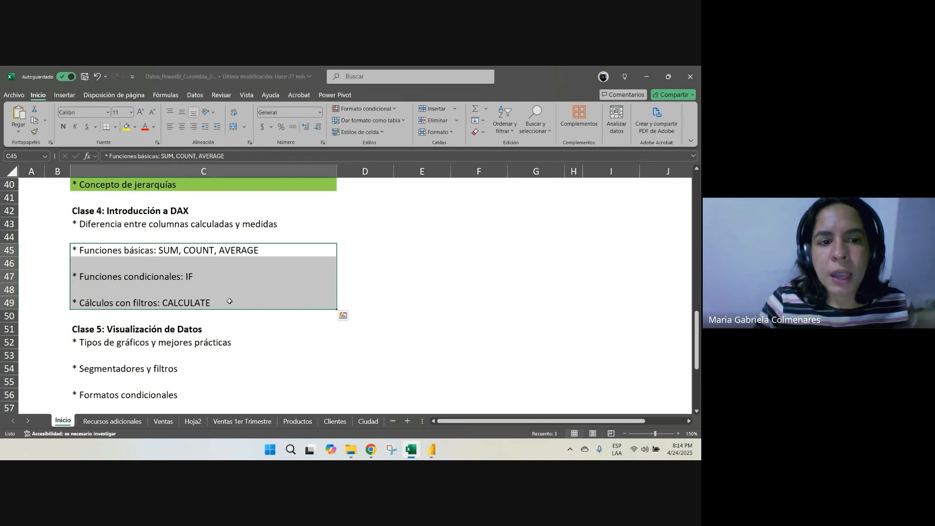
left_click(164, 254)
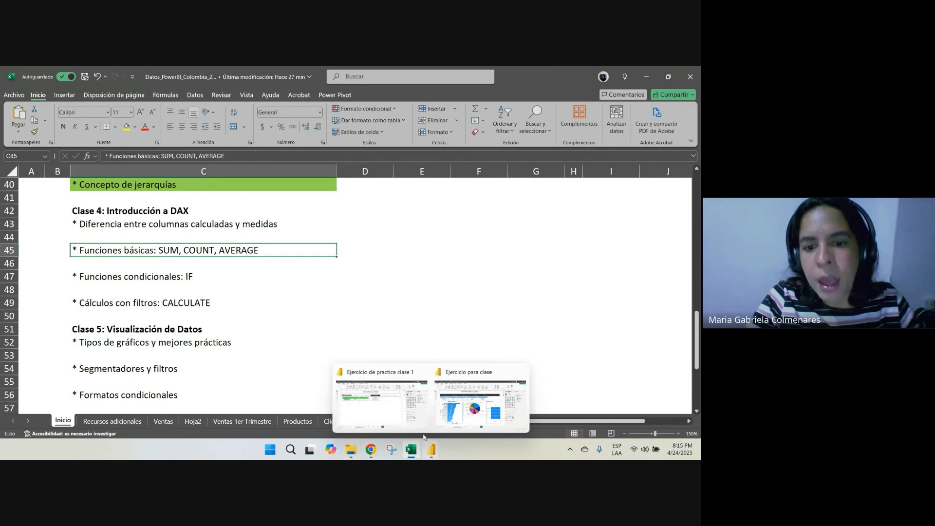
Check the Analisis de Productos page of the Ejercicio de practica clase 1 report in Power BI, and return to the Excel workbook
left_click(429, 454)
left_click(390, 425)
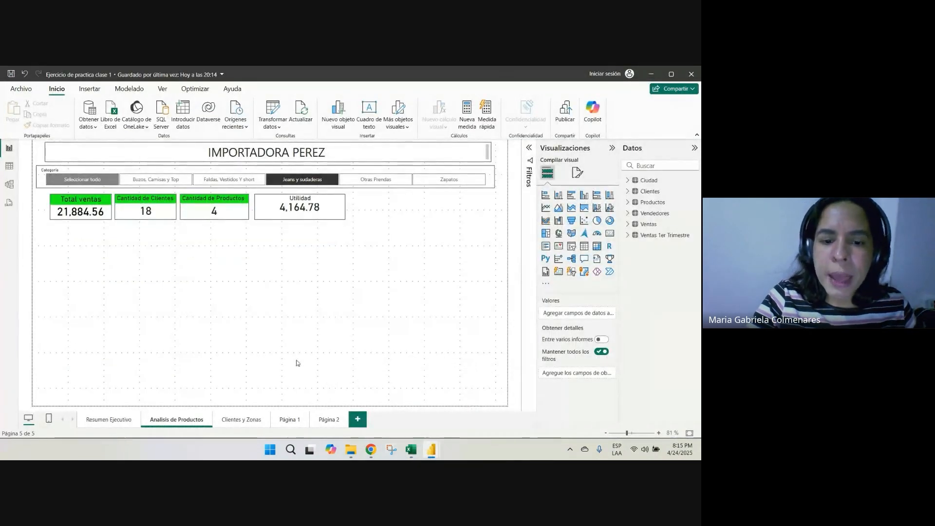
left_click(411, 452)
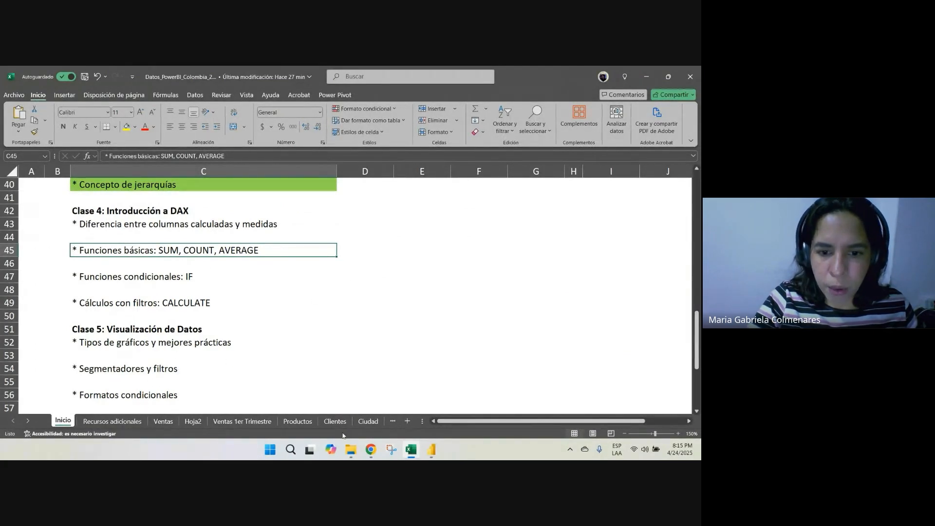
Add a new sheet to the workbook and enter the heading 2 TIPOS DE CALCULOS in cell E5
left_click(407, 421)
left_click(175, 210)
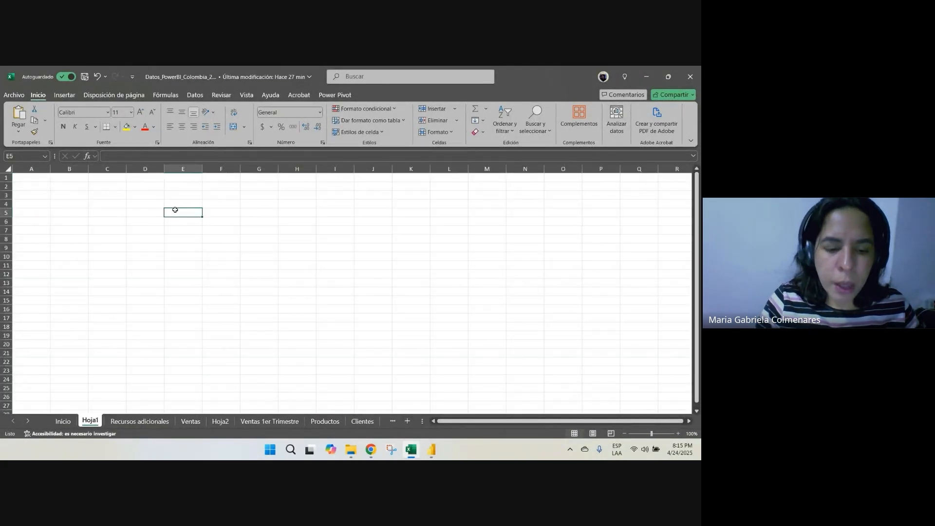
type("2 TIPOS")
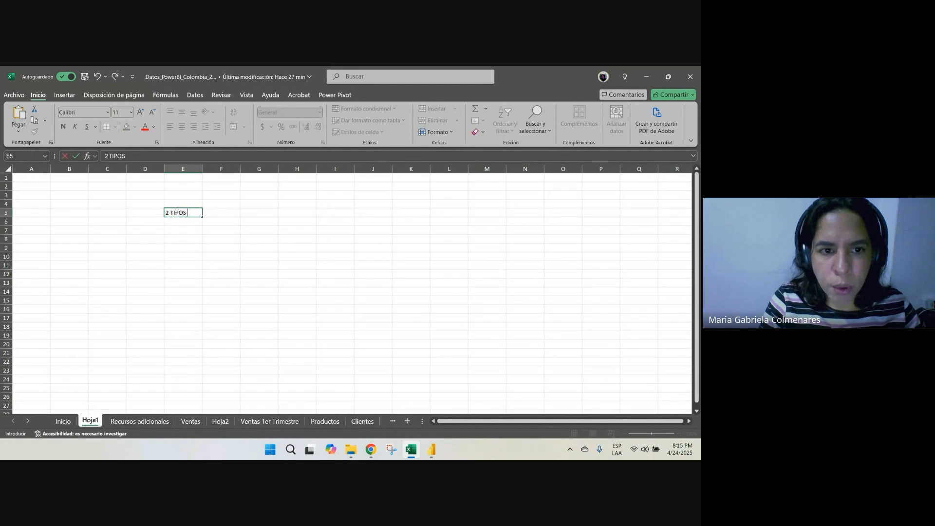
type(" DE CALCULOS")
key("Return")
key("Return")
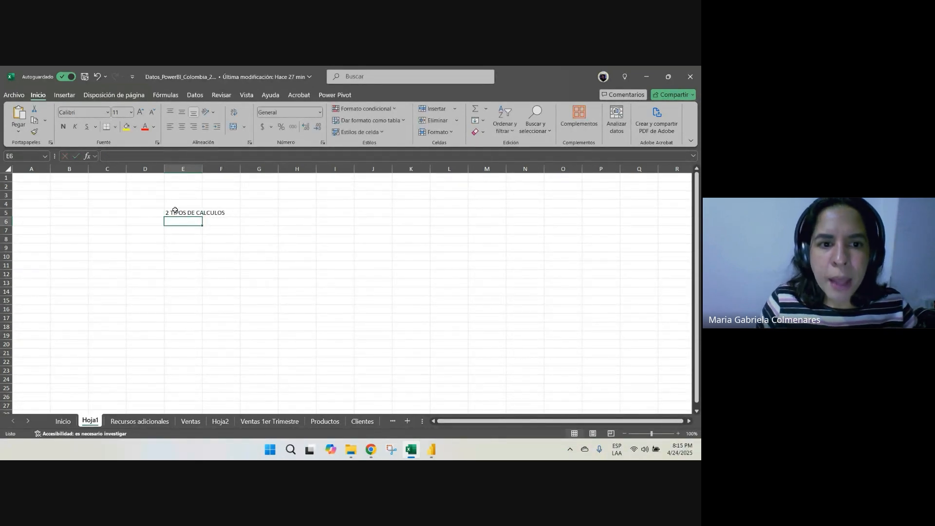
Enter COLUMNAS CALCULADAS in cell E7, two rows below the heading
type("COLUMNAS C")
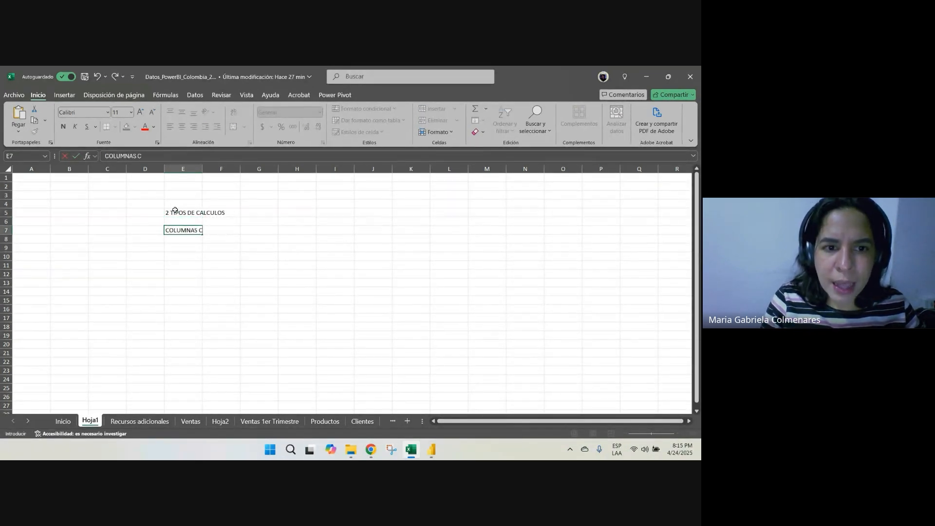
type("ALCCULAD")
key("Return")
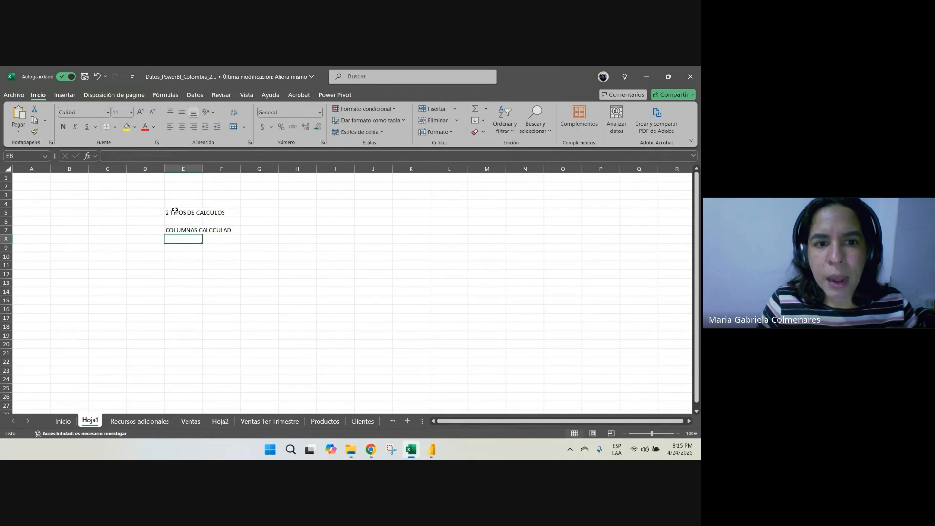
key("Up")
key("F2")
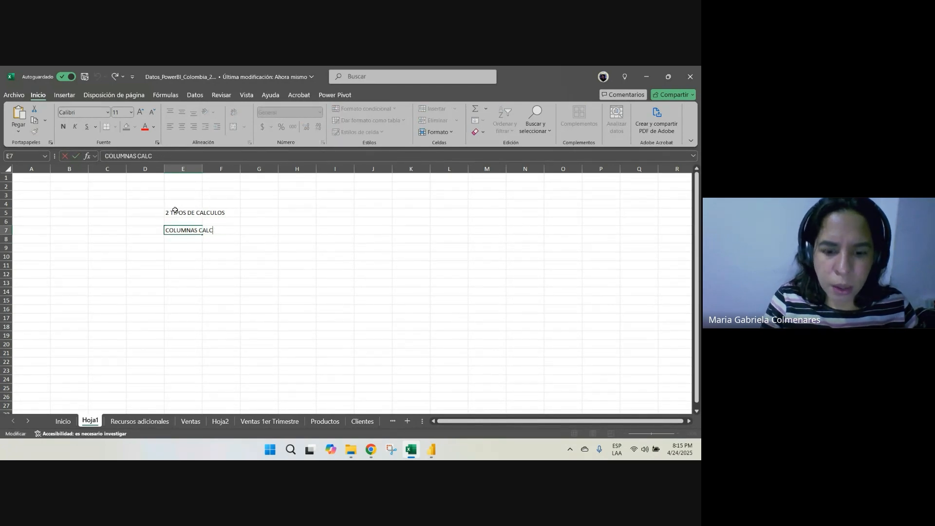
type("LADAS")
key("Tab")
key("Tab")
key("Tab")
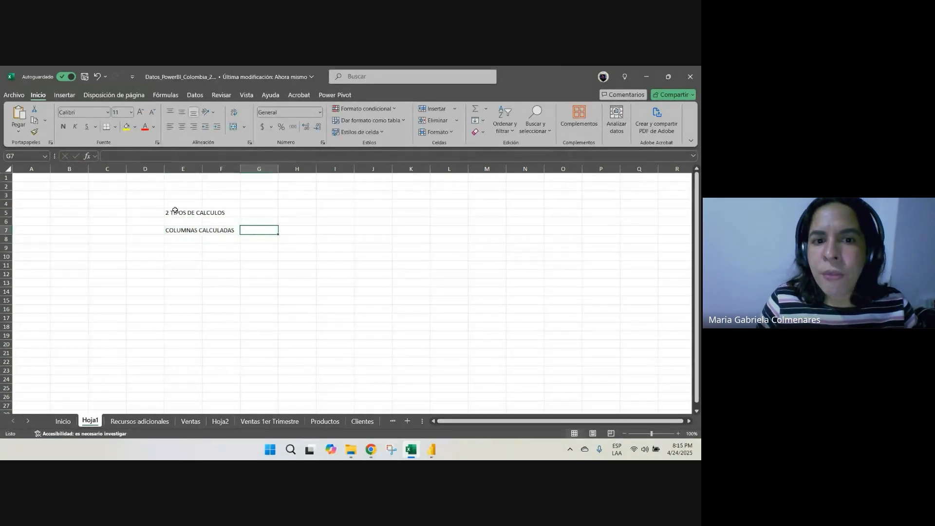
Describe the calculated columns by entering POWER QUERY in cell H7 and VENTAS - COSTOS in cell J7
type("POW")
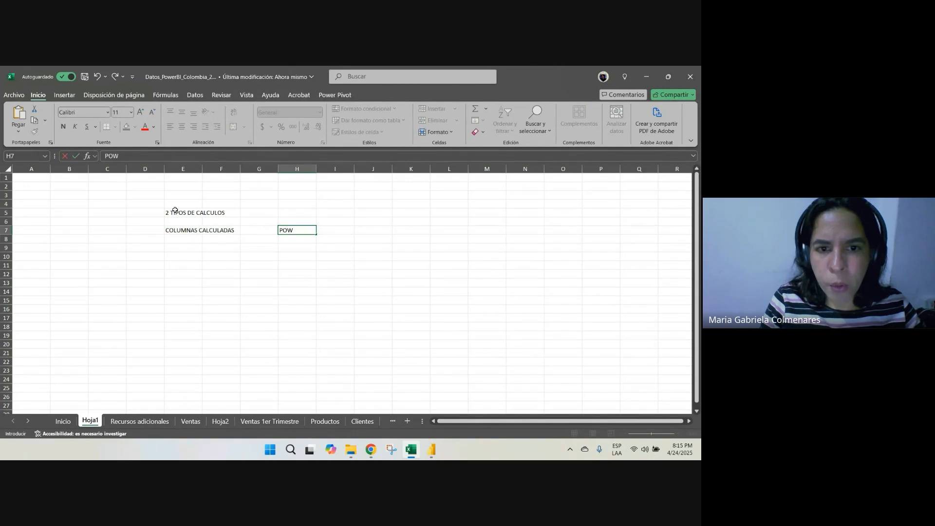
type("ER QUERY")
key("Return")
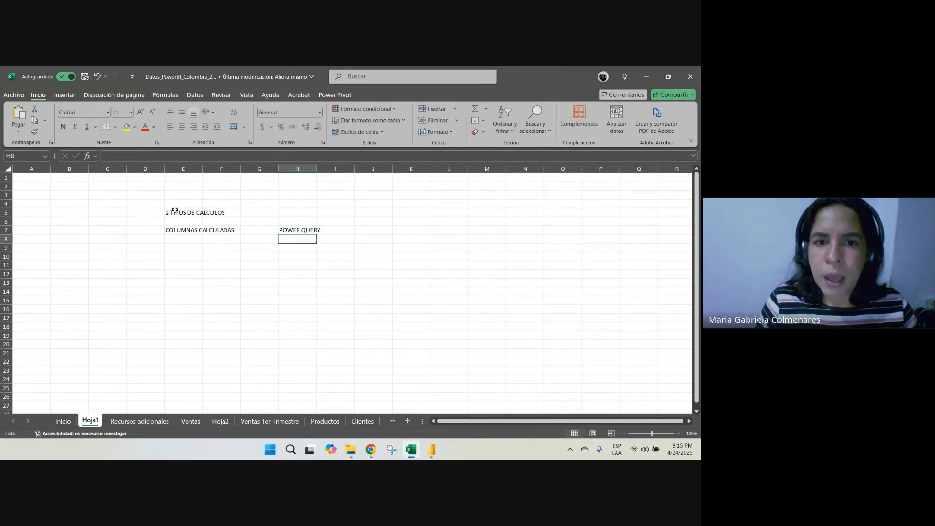
key("Up")
key("Right")
key("Right")
type("VE")
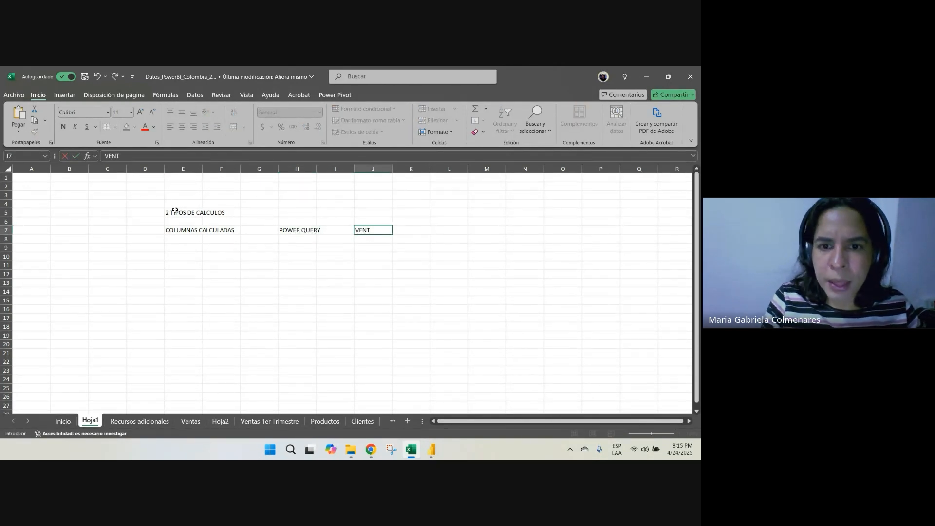
type("NTAS - COSTO")
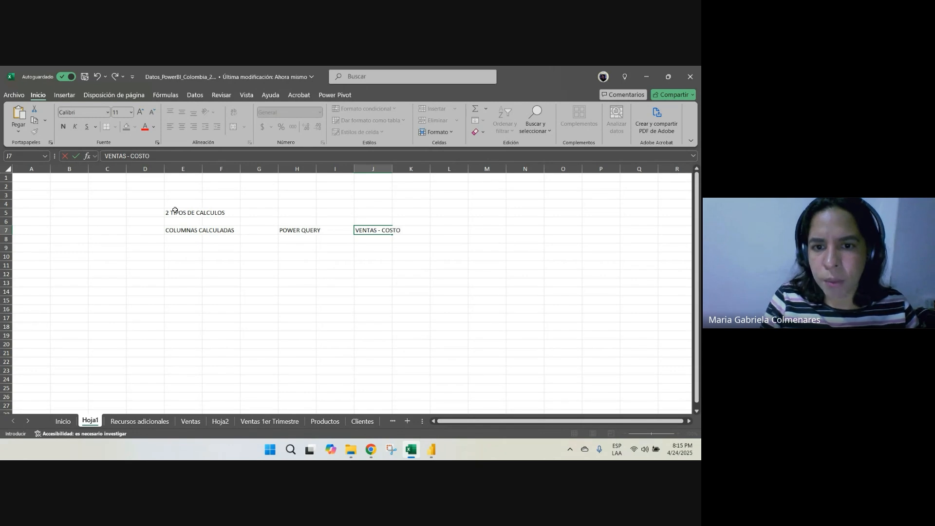
type("S")
key("Return")
Enter MEDIDAS CALCULADAS in cell E9 as the second calculation type, and select cell H9
key("Up")
key("Left")
key("Left")
key("Left")
key("Left")
key("Left")
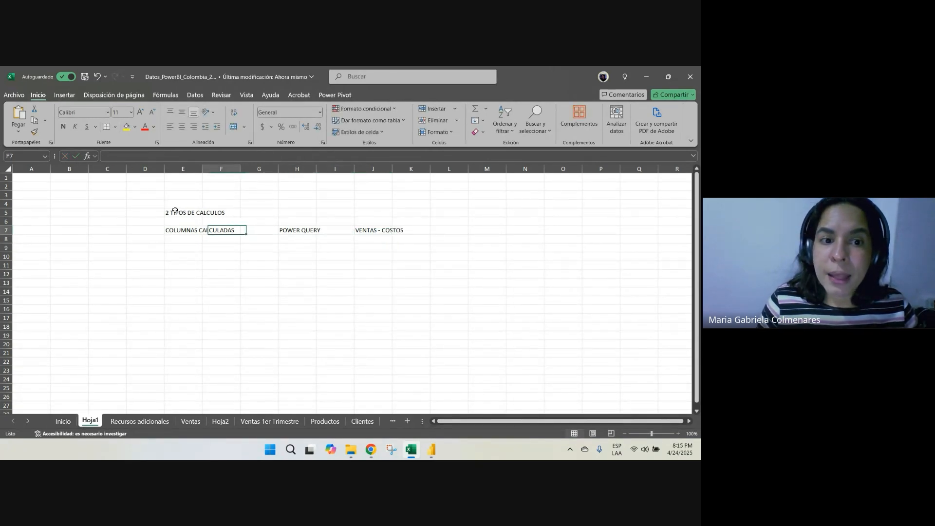
key("Down")
key("Down")
type("MEDIDAS ")
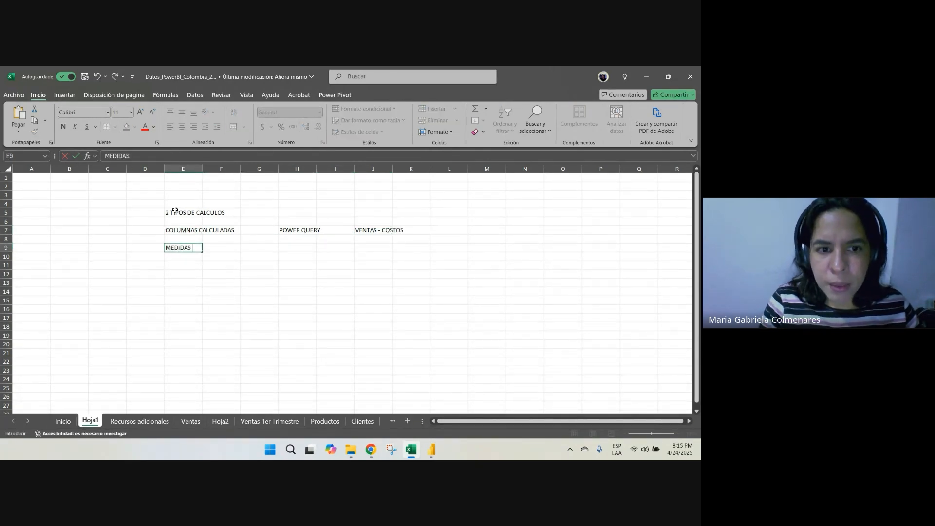
type("CALCULADAS")
key("Return")
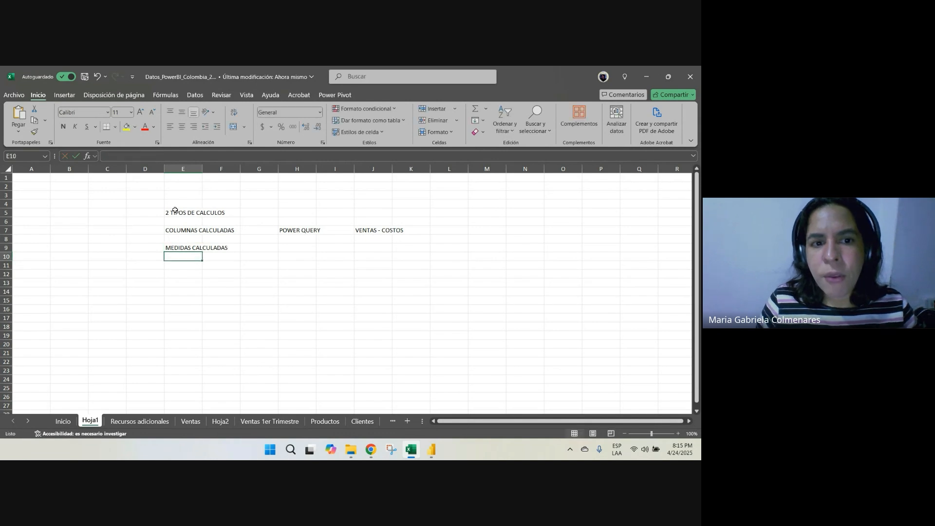
key("Up")
key("Right")
key("Right")
key("Right")
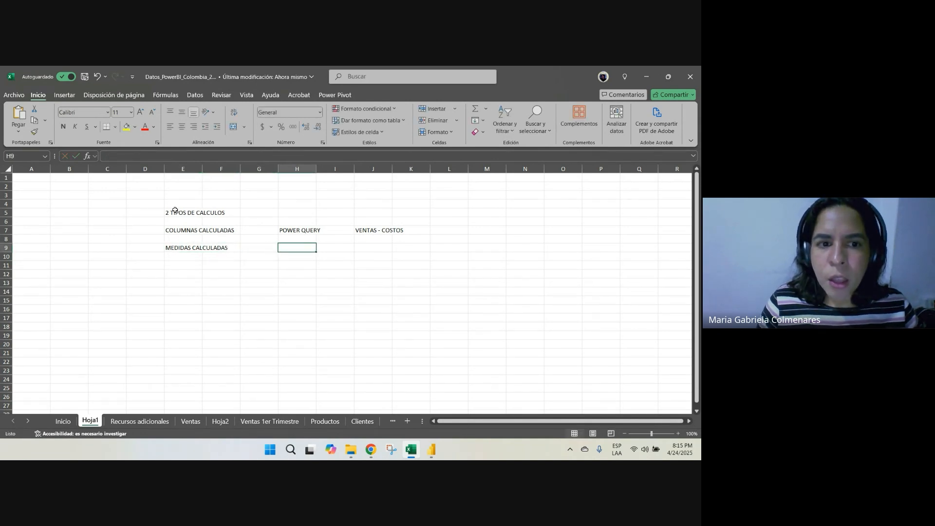
Check the Cantidad de Clientes card on the Resumen Ejecutivo page in Power BI, and return to the Excel sheet
key("alt+Tab")
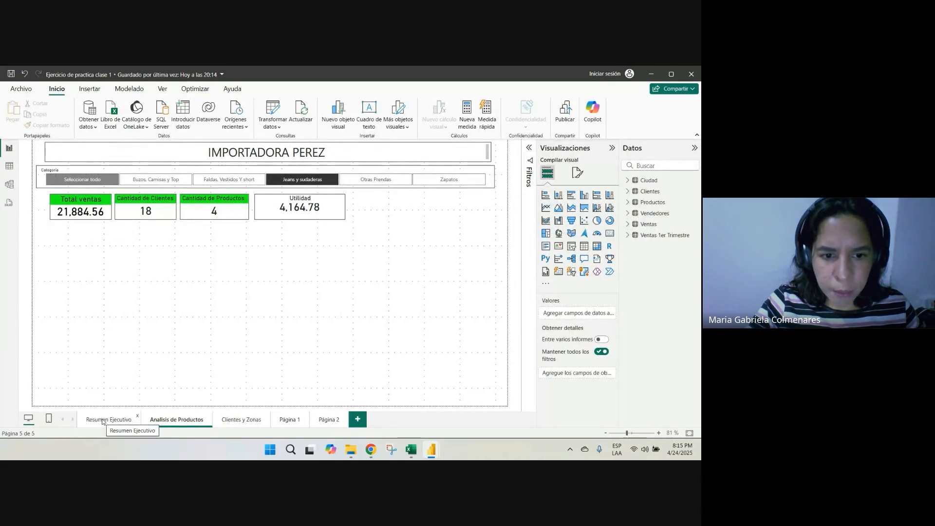
left_click(103, 422)
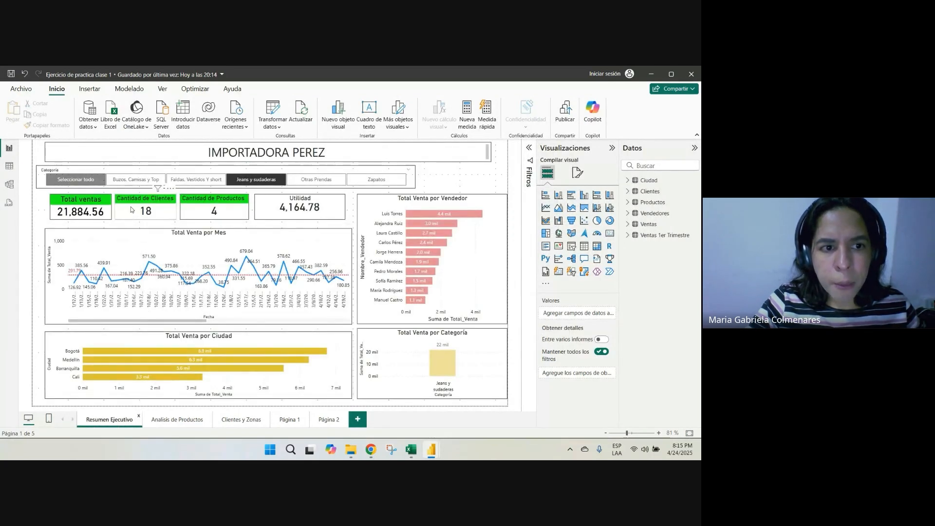
left_click(130, 204)
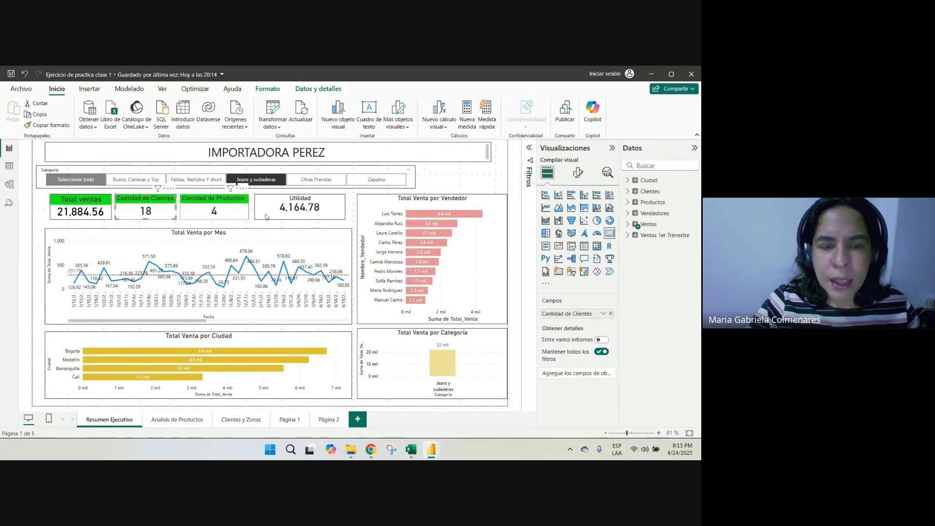
key("alt+Tab")
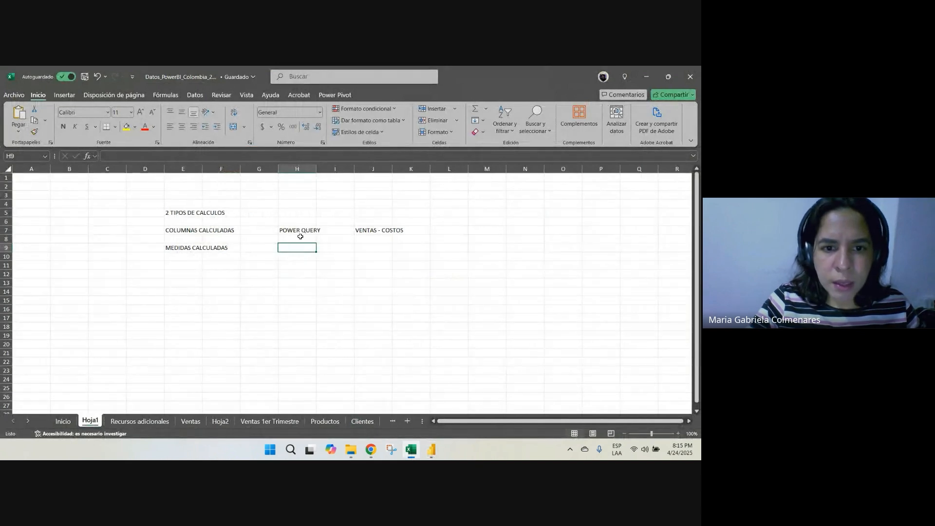
Enter CONTEO DE CLIENTE in cell H9 as the example for calculated measures, and move to cell J9
key("BackSpace")
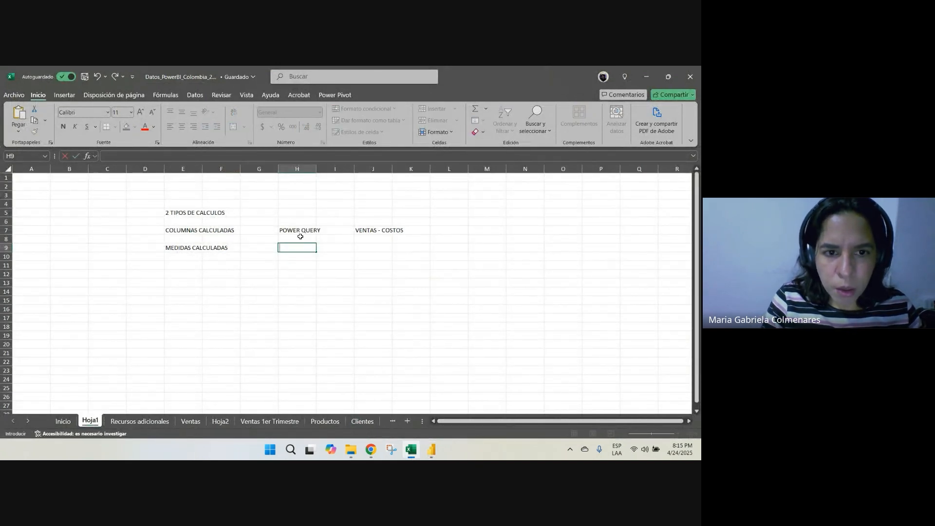
type("CONTEO DE")
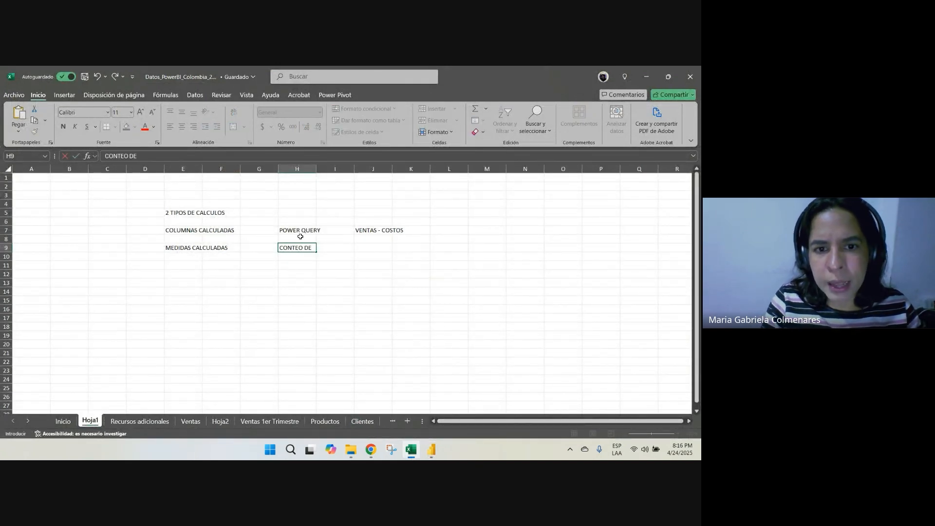
type(" CLIENTE")
key("Tab")
key("Tab")
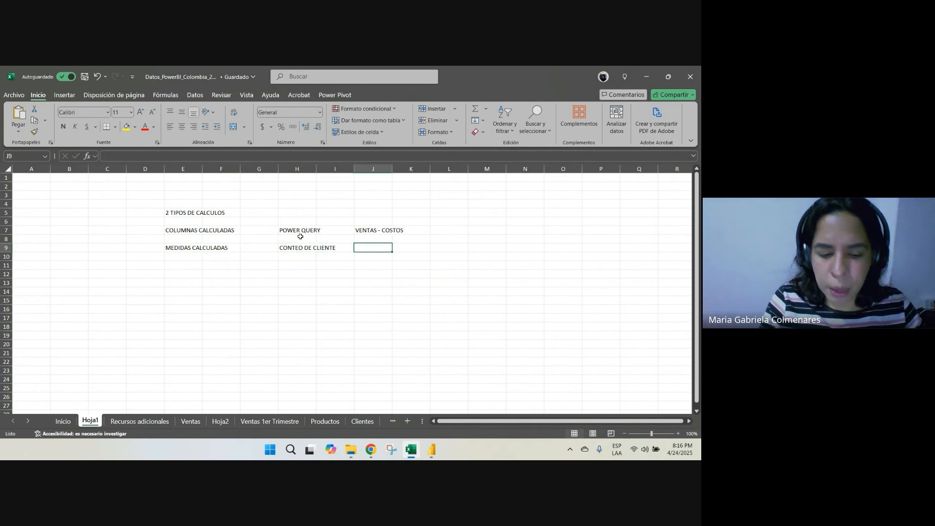
Enter DISTCOUNT in cell J9, make it bold, and return to cell H9
type("DIS")
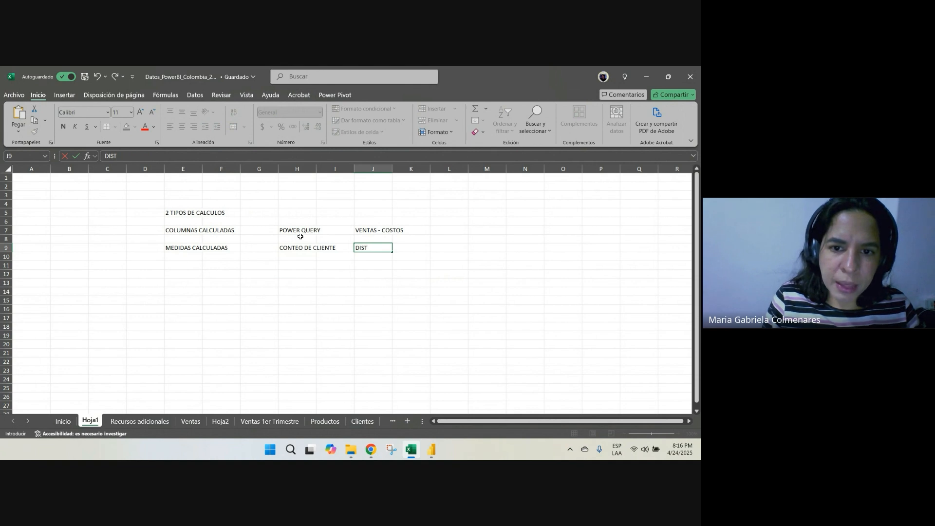
type("T")
key("ctrl+Return")
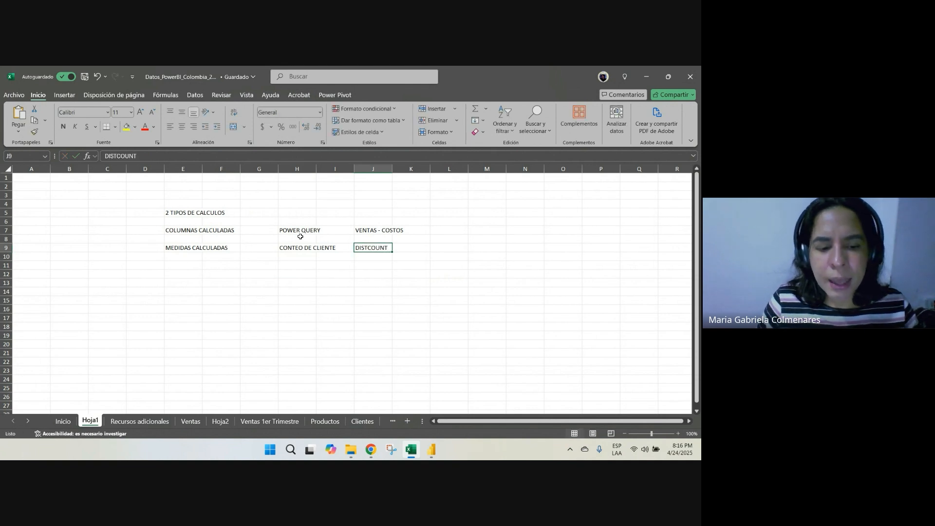
key("ctrl+n")
key("Right")
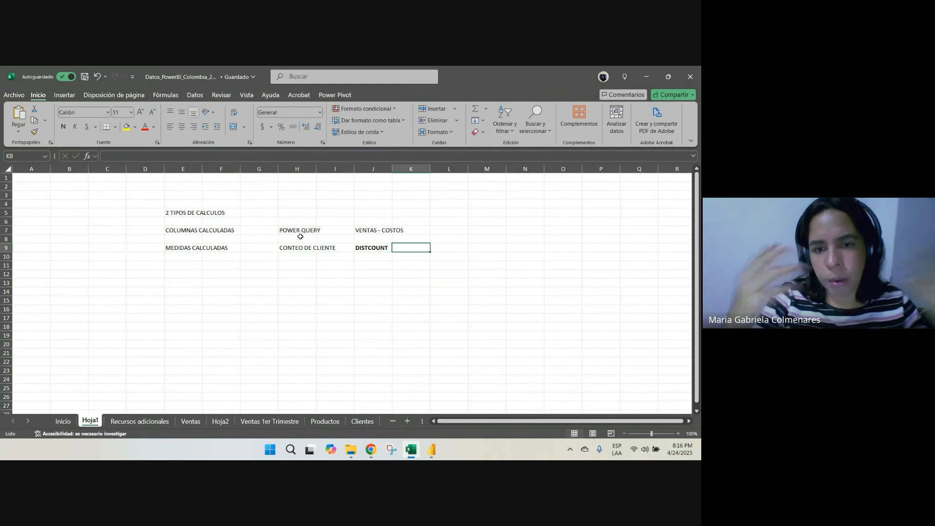
key("Left")
key("Left")
key("Left")
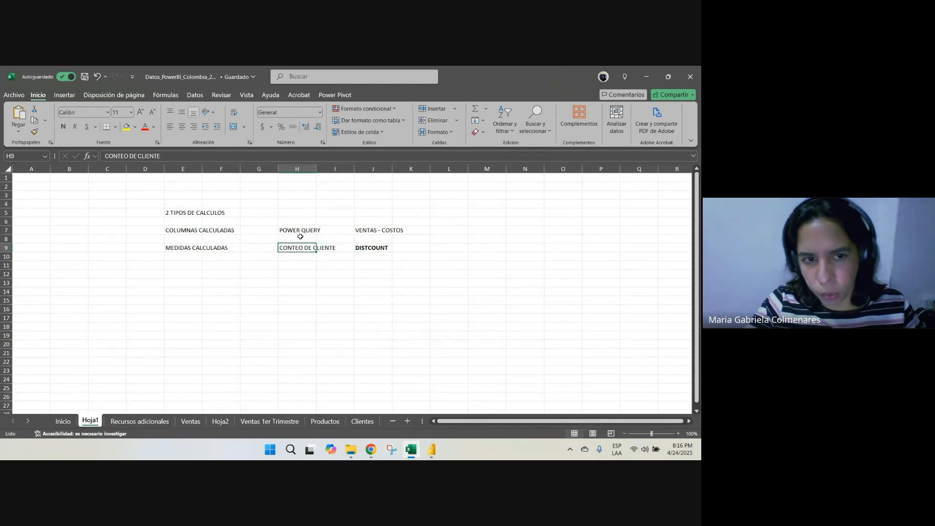
Switch to Power BI and create a new calculated column in the Ventas table from the table view
key("alt+Tab")
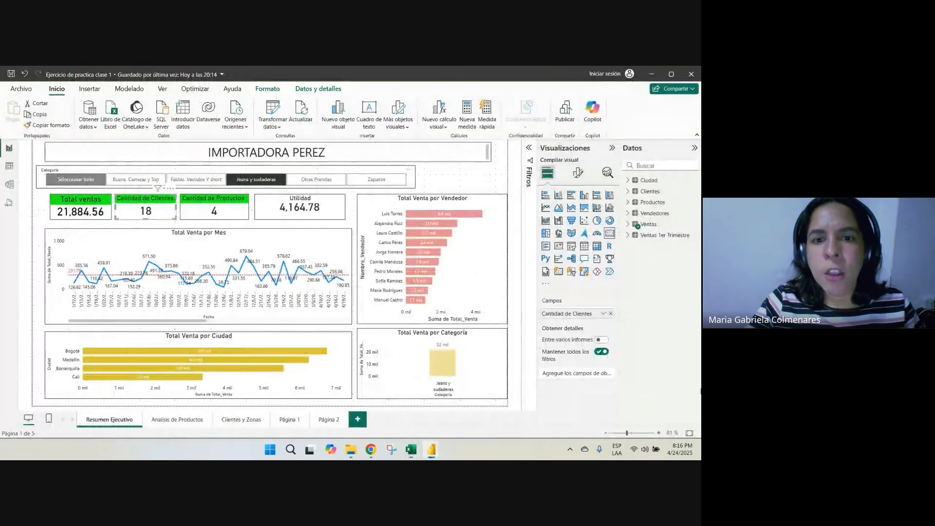
left_click(8, 166)
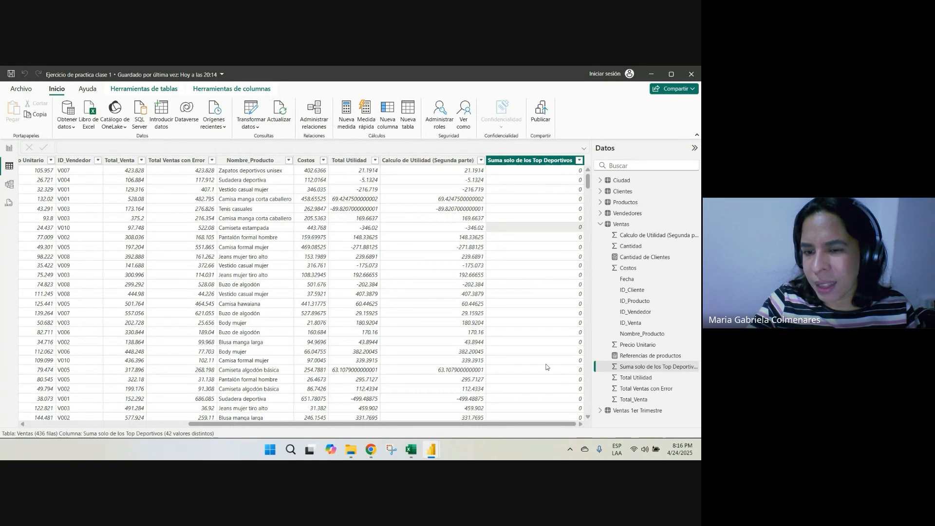
left_click(512, 162)
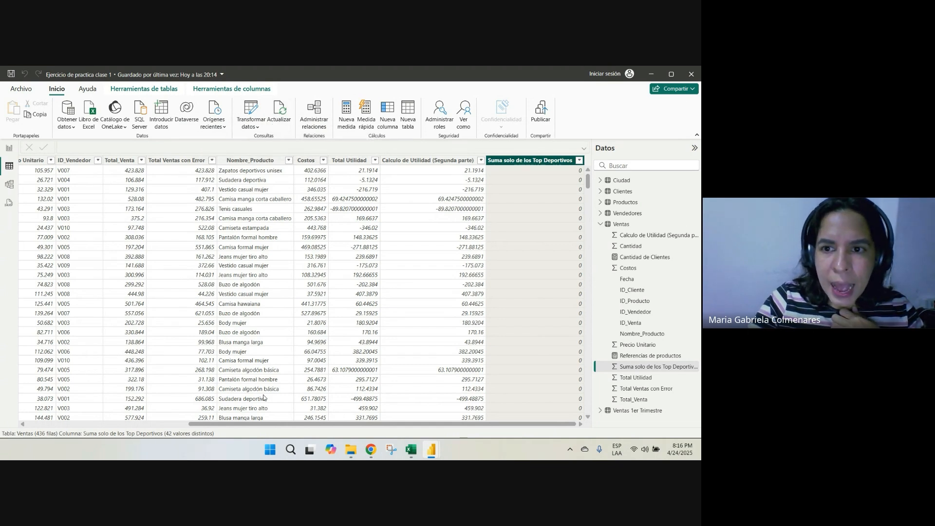
mouse_move(346, 448)
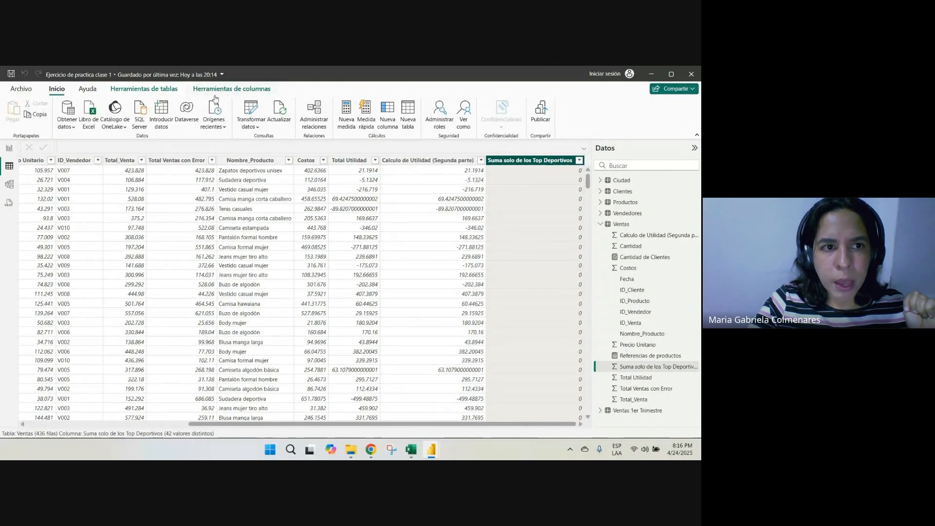
left_click(206, 246)
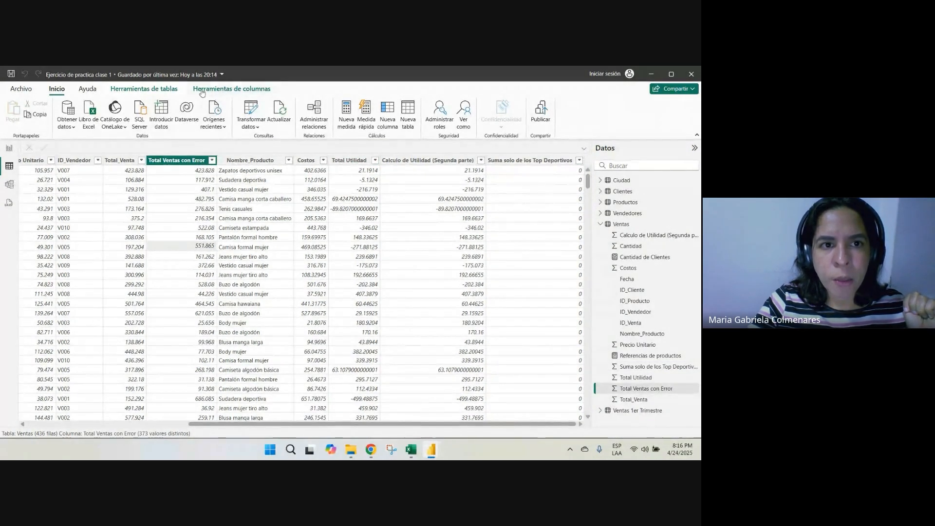
left_click(144, 88)
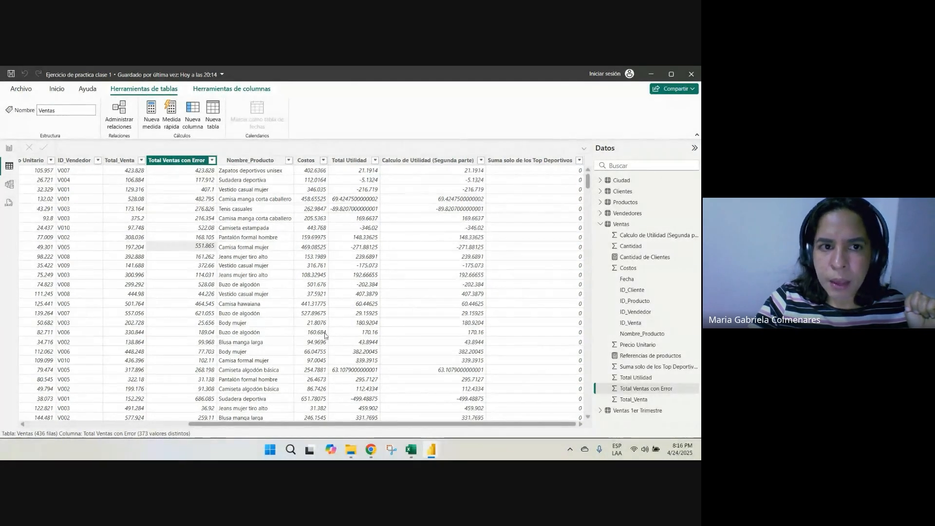
left_click(187, 125)
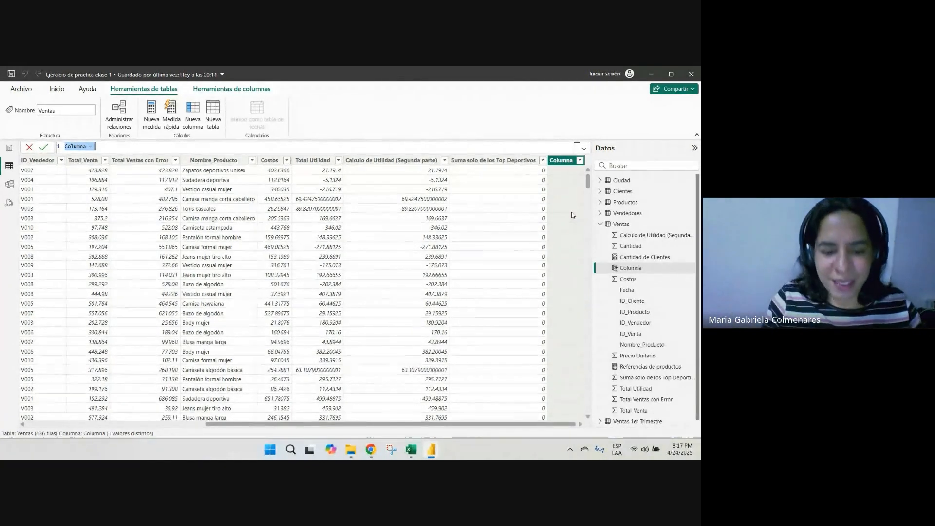
Replace the new column's default name with Calculo de Utildiad 3ra vez, followed by an equals sign
key("BackSpace")
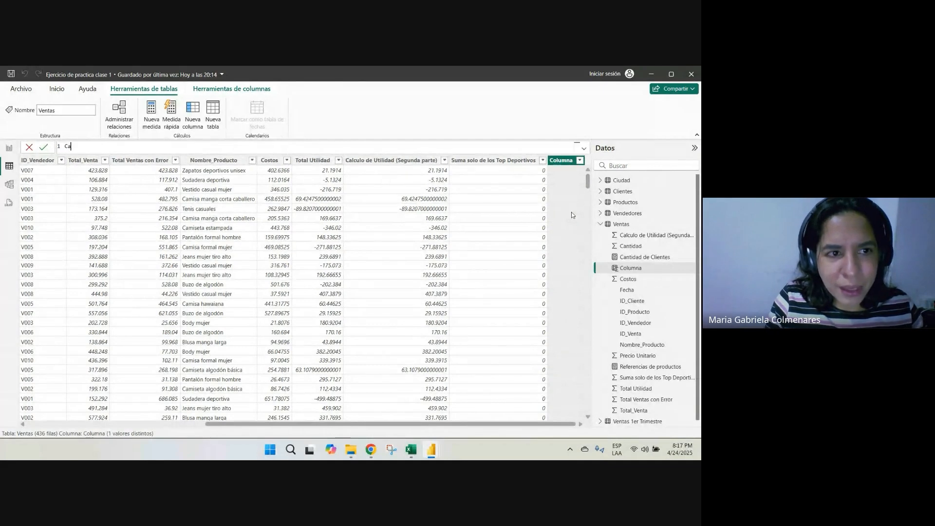
type("Calculo de")
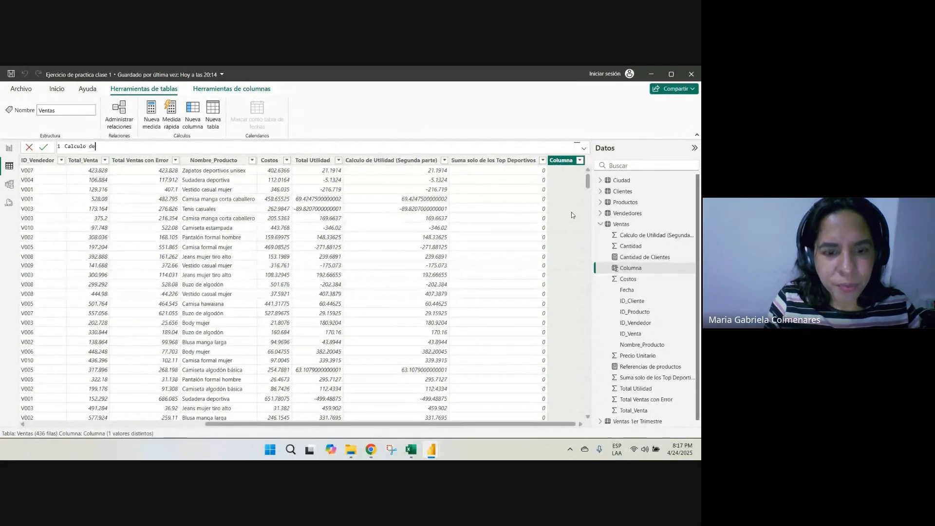
type(" Utiñ")
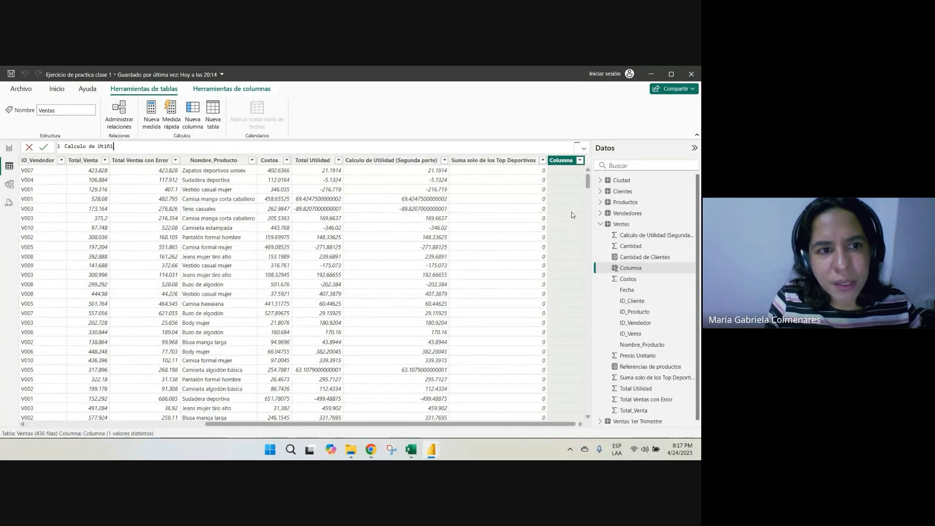
key("BackSpace")
type("lo ")
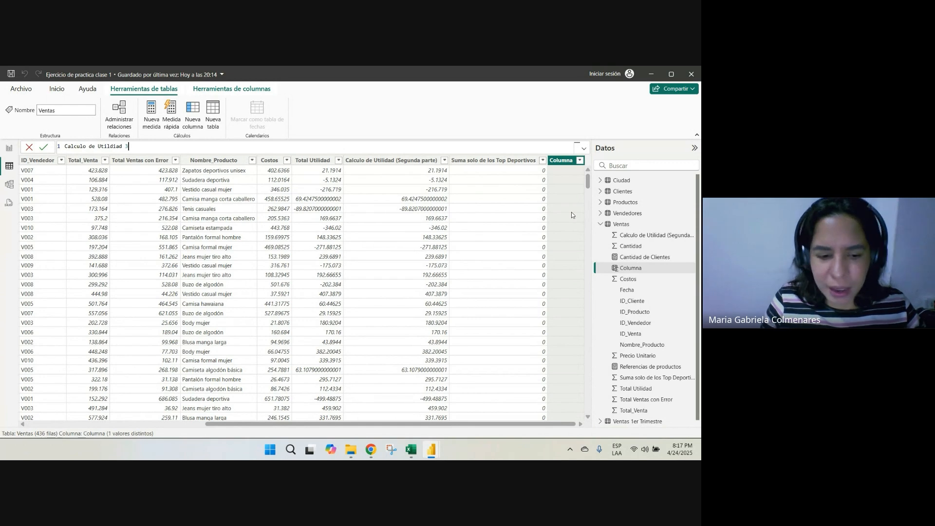
type("de Utilidad 3ra ves")
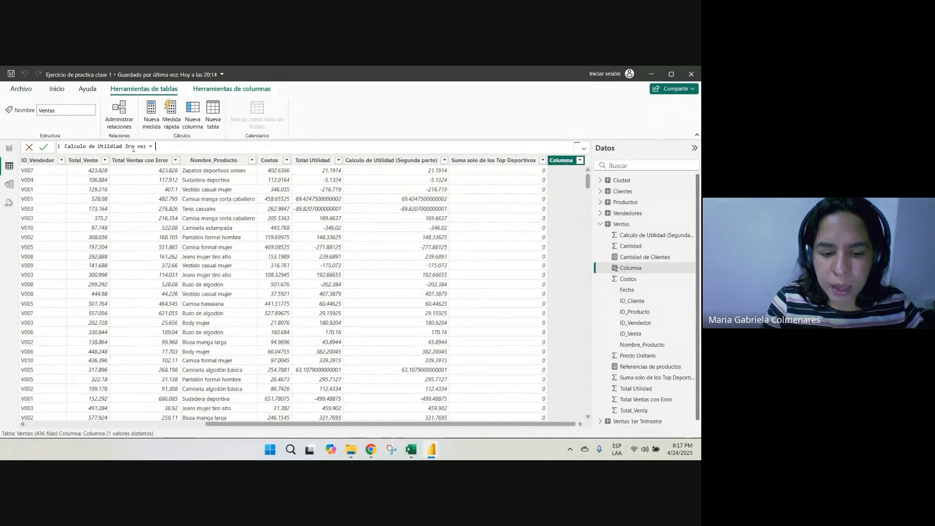
Define the new column's formula as Ventas[Total_Venta]-Ventas[Costos], apply it, and look over its rows
type("ven")
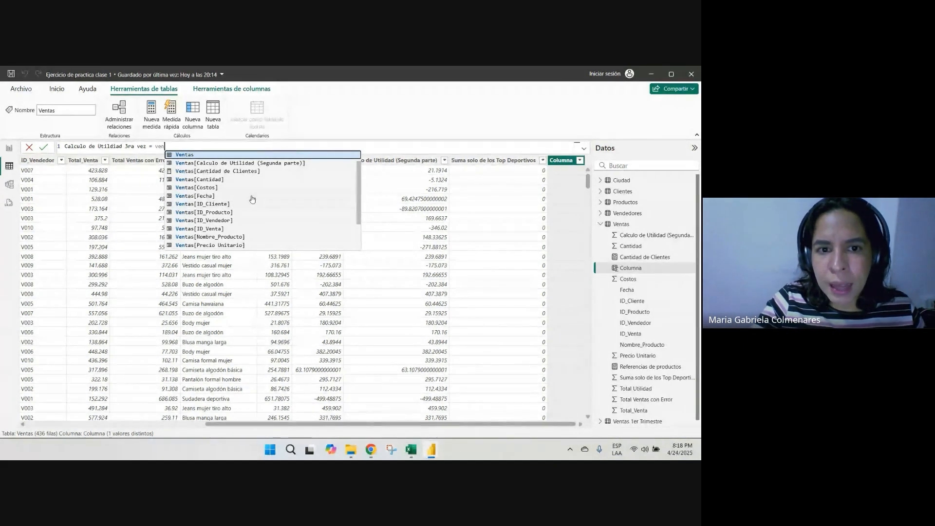
scroll(261, 191, "down", 2)
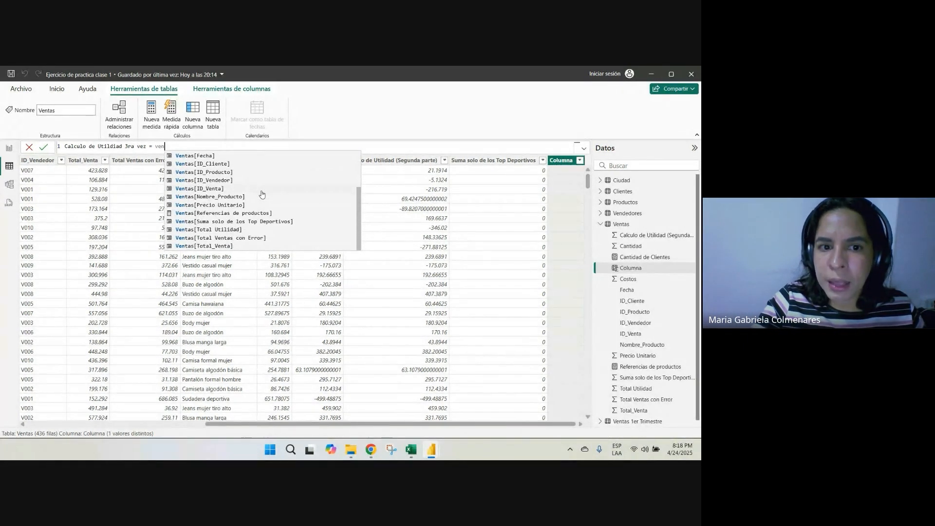
left_click(190, 245)
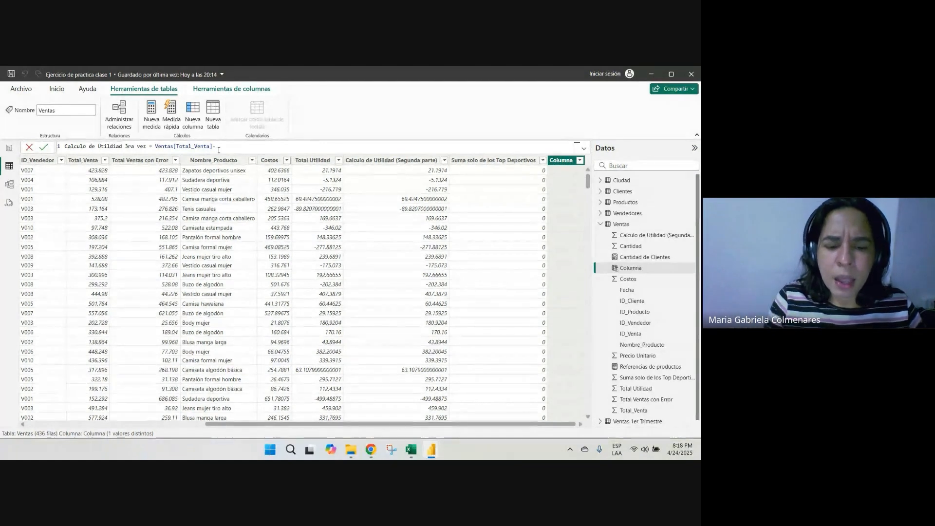
type("costo")
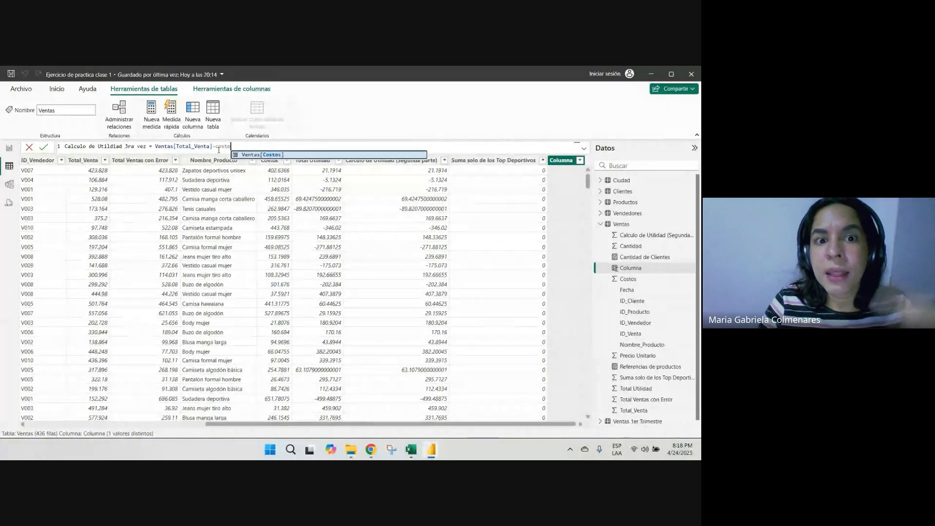
left_click(270, 155)
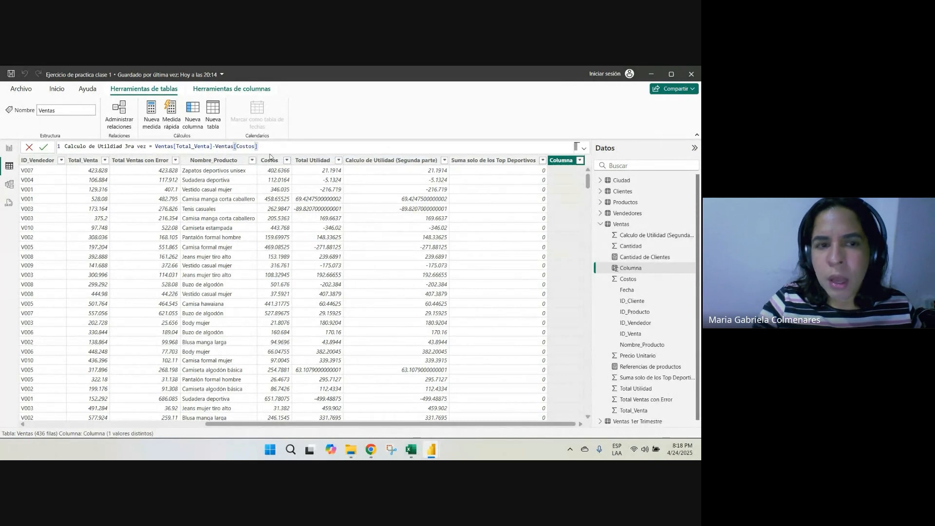
key("Return")
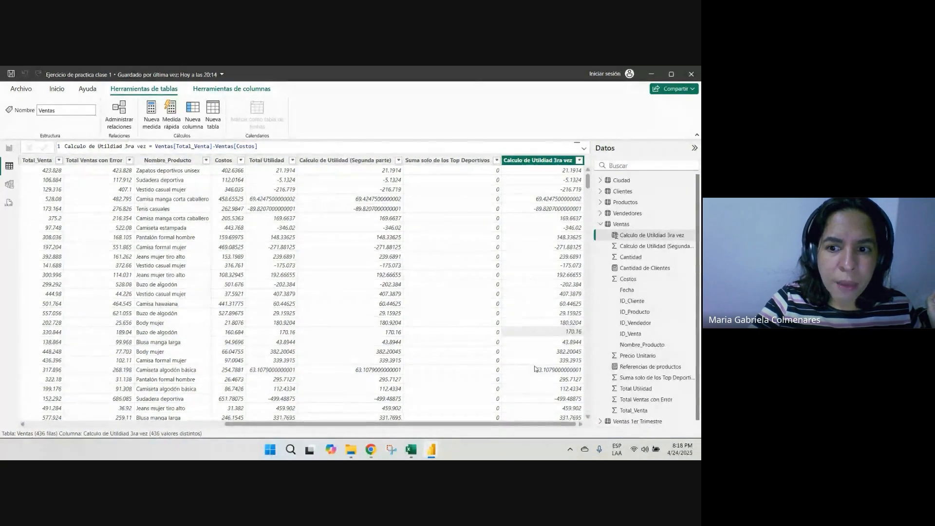
scroll(536, 280, "down", 5)
scroll(535, 279, "up", 5)
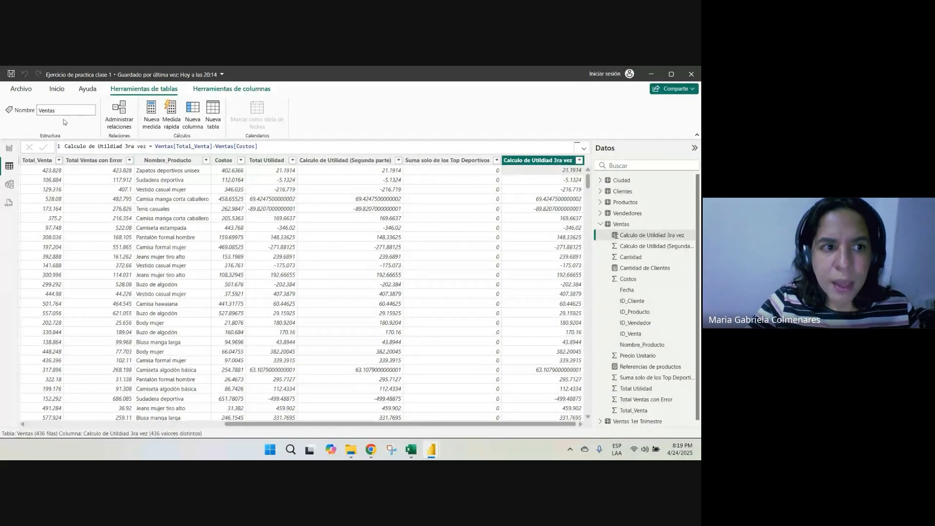
Inspect the Total ventas and Cantidad de Productos cards on Resumen Ejecutivo, and open the Analisis de Productos page
left_click(9, 148)
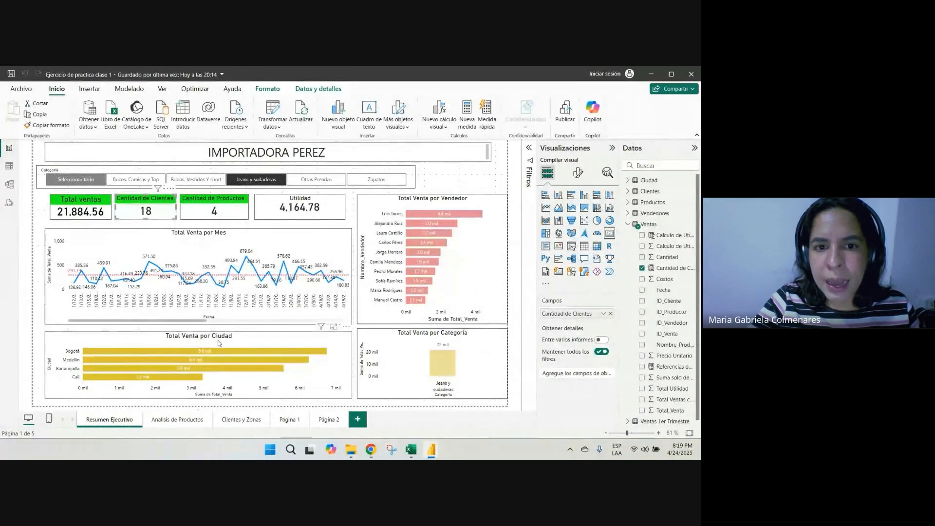
left_click(80, 209)
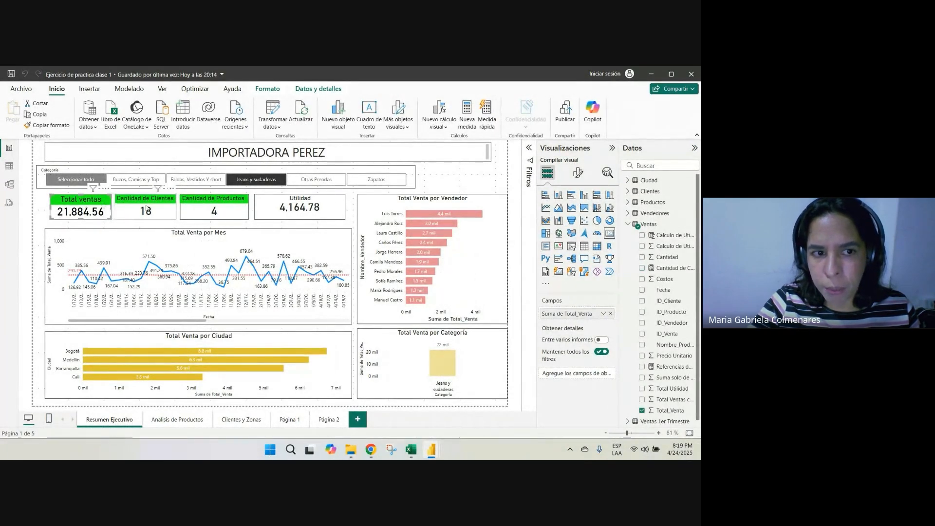
left_click(204, 207)
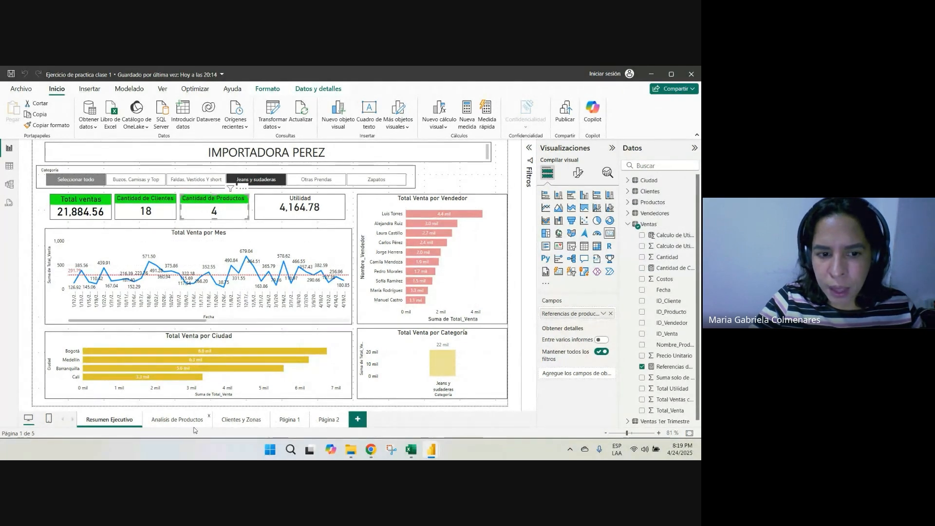
left_click(177, 420)
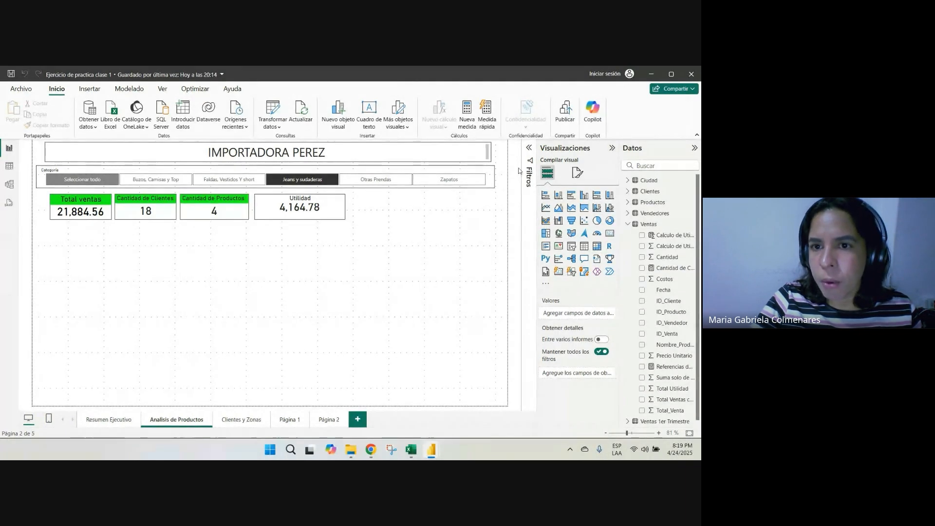
Create a new measure and name it Utilidad (medida calculada), leaving the formula open after the equals sign
left_click(471, 119)
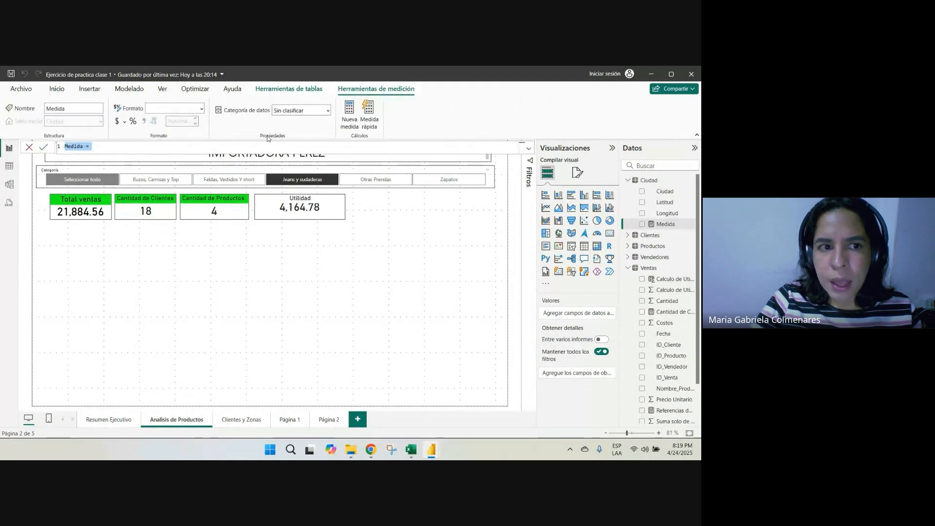
type("Uti")
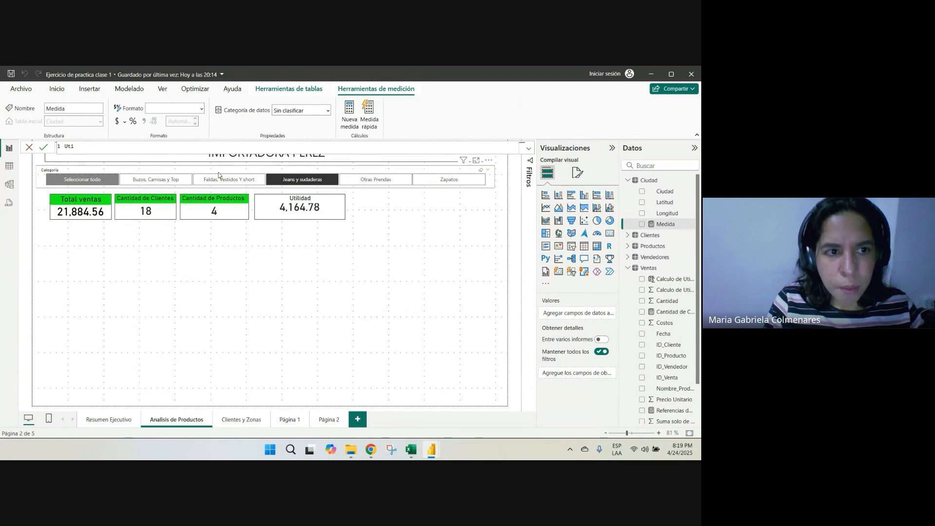
type("lidad (med")
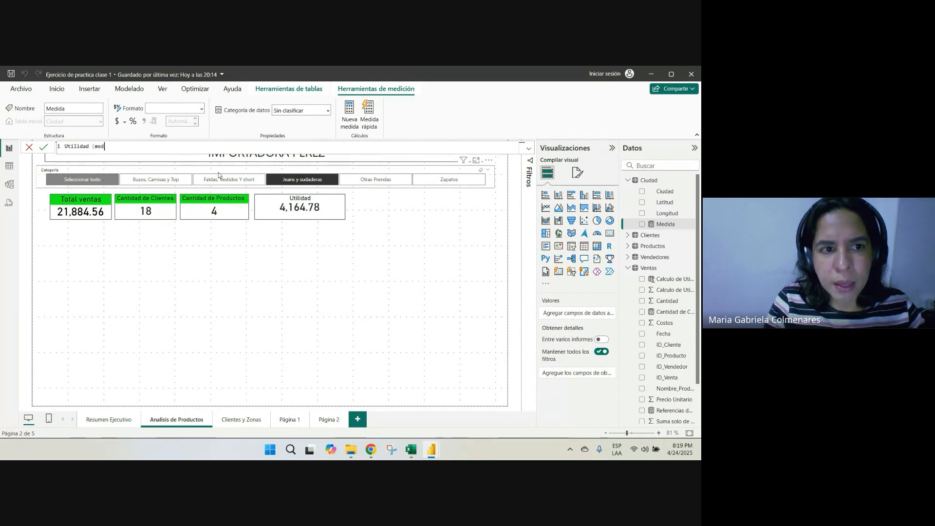
key("BackSpace")
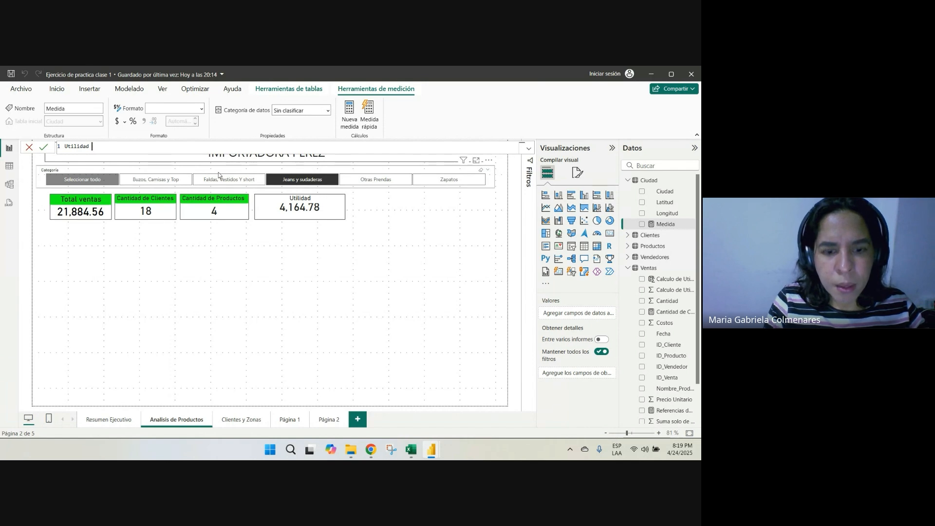
type("dida ca")
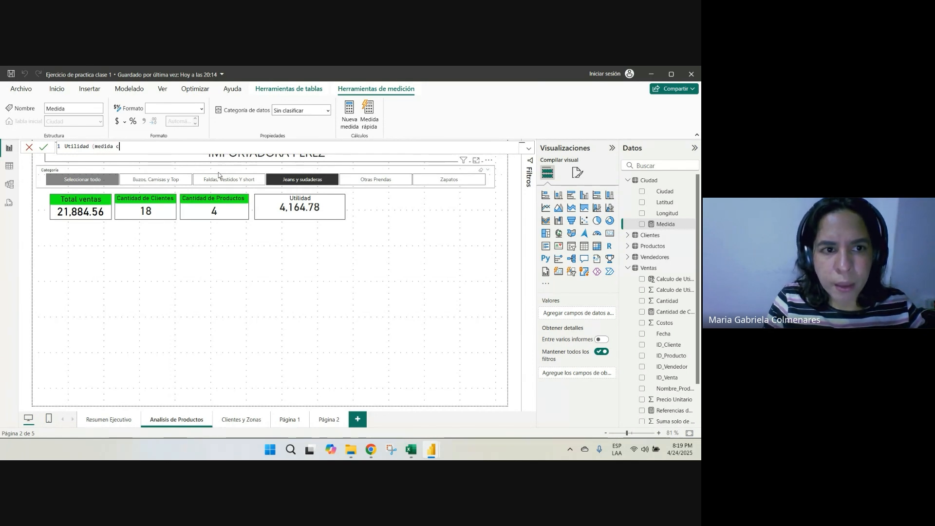
type("culada)")
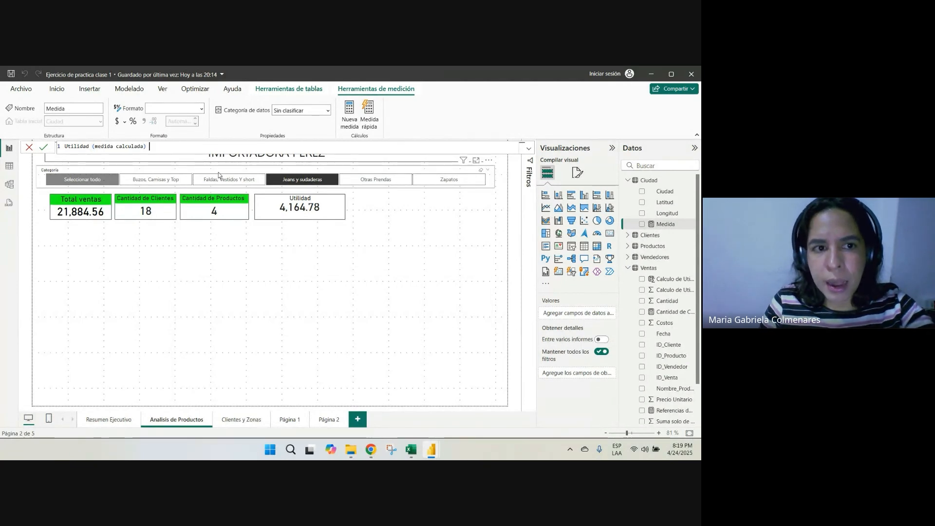
type(" =")
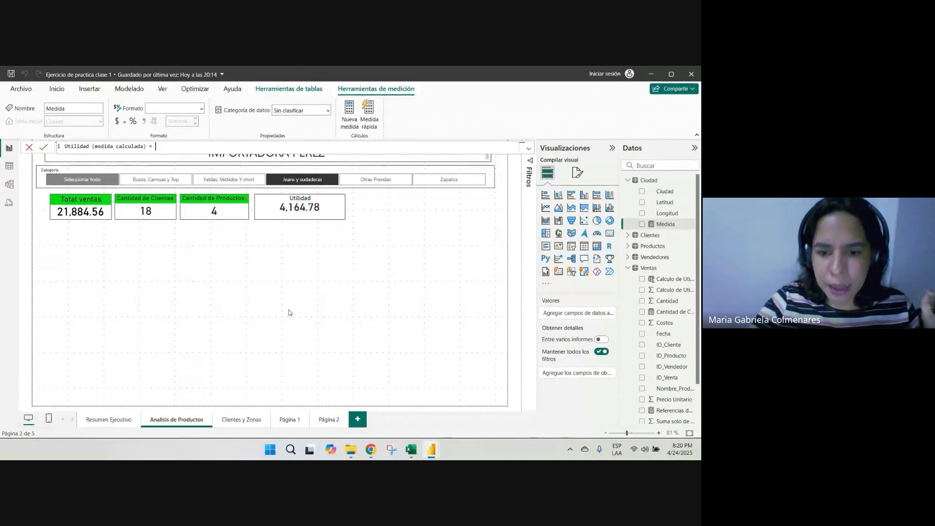
Switch to Excel, jot a sum(venta expression as a text note in cell G18 of Hoja1, and return to Power BI
left_click(411, 450)
left_click(273, 325)
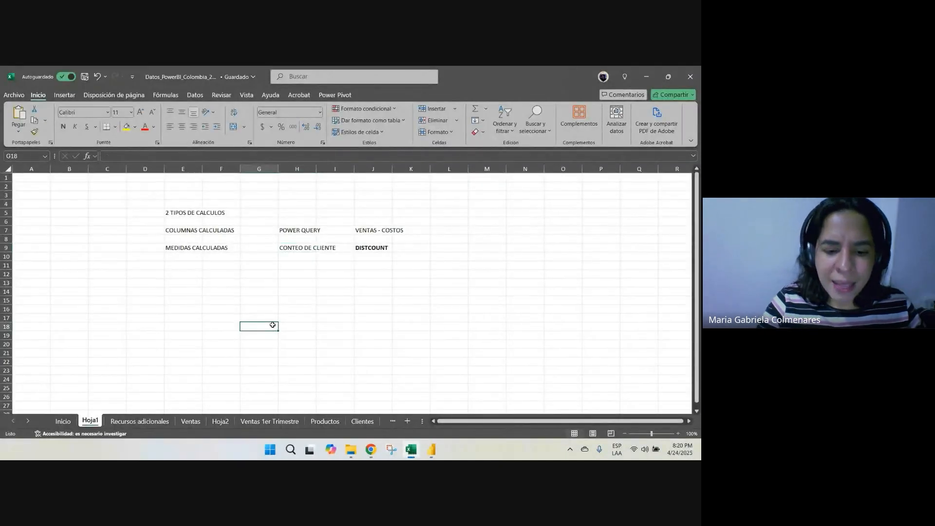
type("sum(venta")
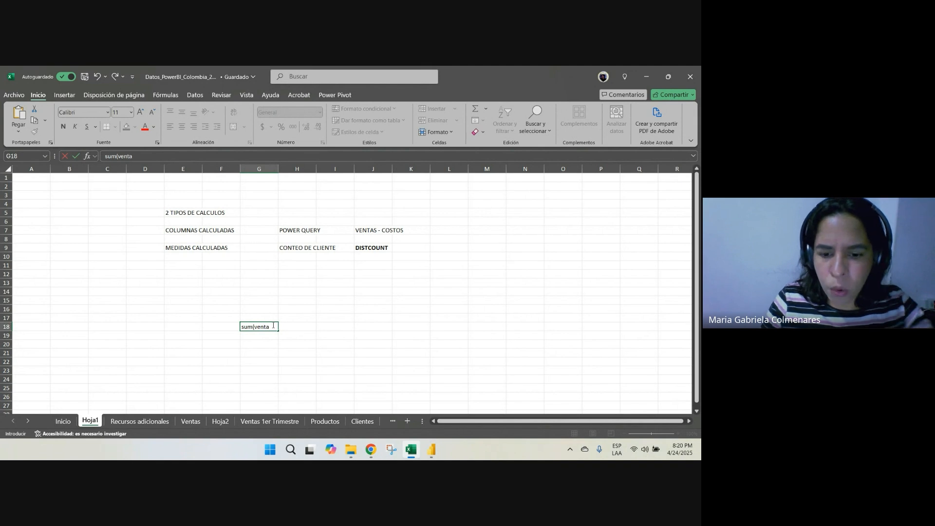
key("Return")
key("alt+Tab")
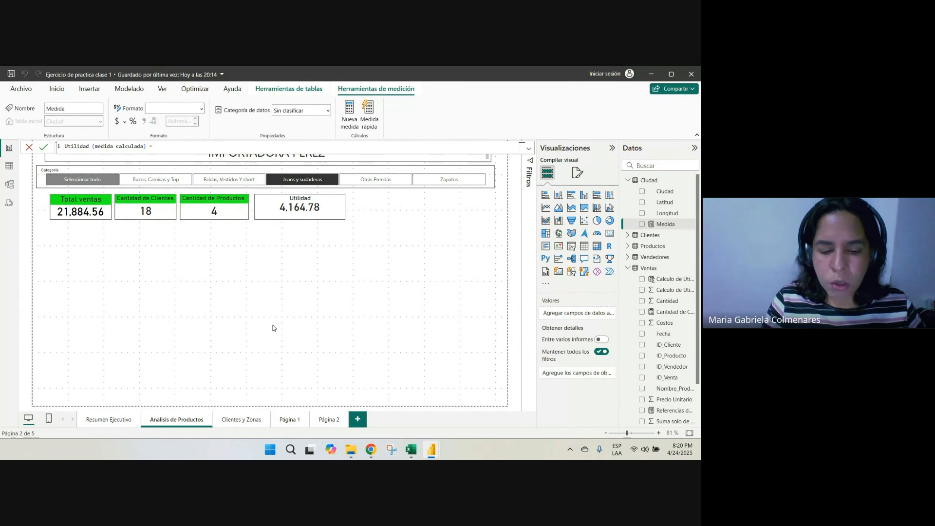
type("venta")
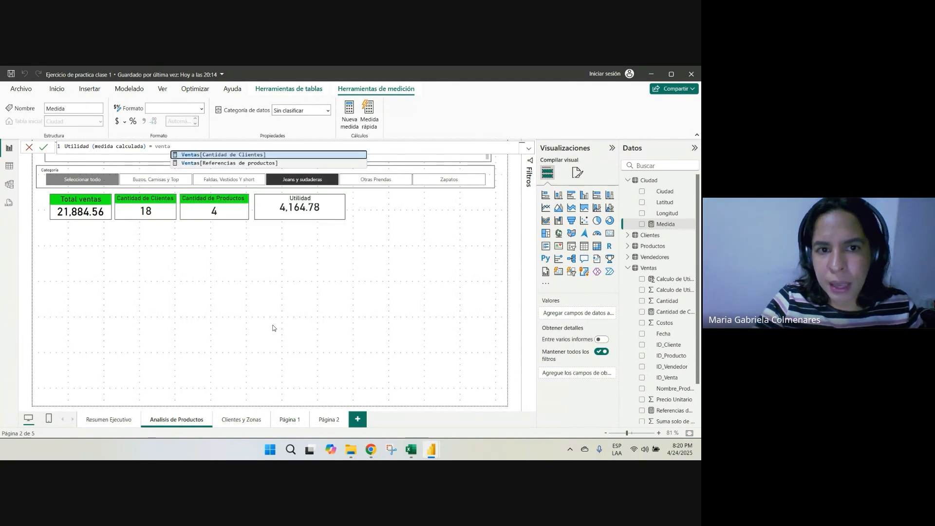
key("BackSpace")
key("BackSpace")
key("BackSpace")
key("BackSpace")
key("BackSpace")
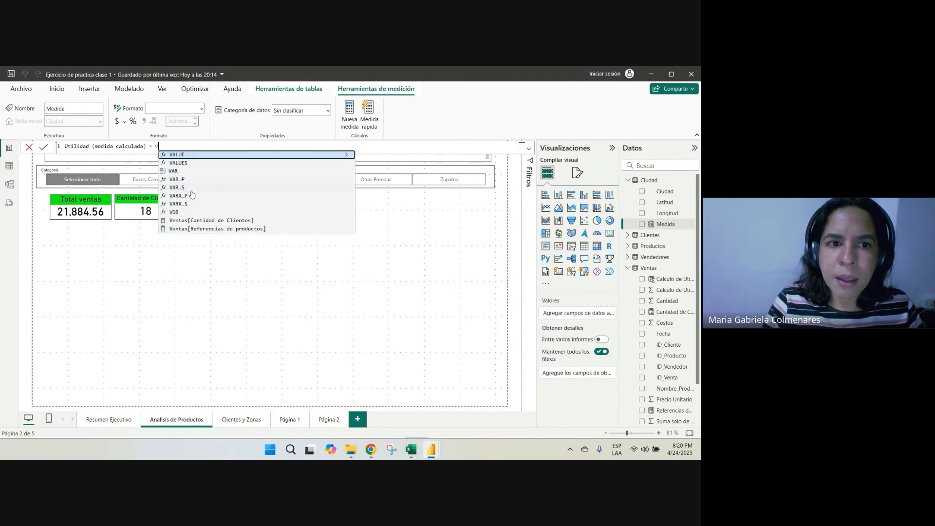
Enter sum(Ventas[Total_Venta]) as the first term of the Utilidad (medida calculada) formula
type("sum")
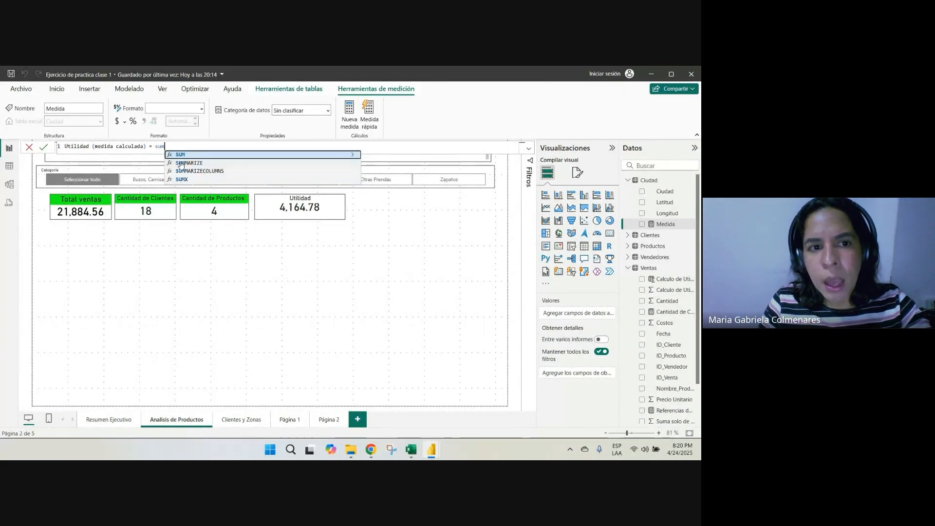
type("(")
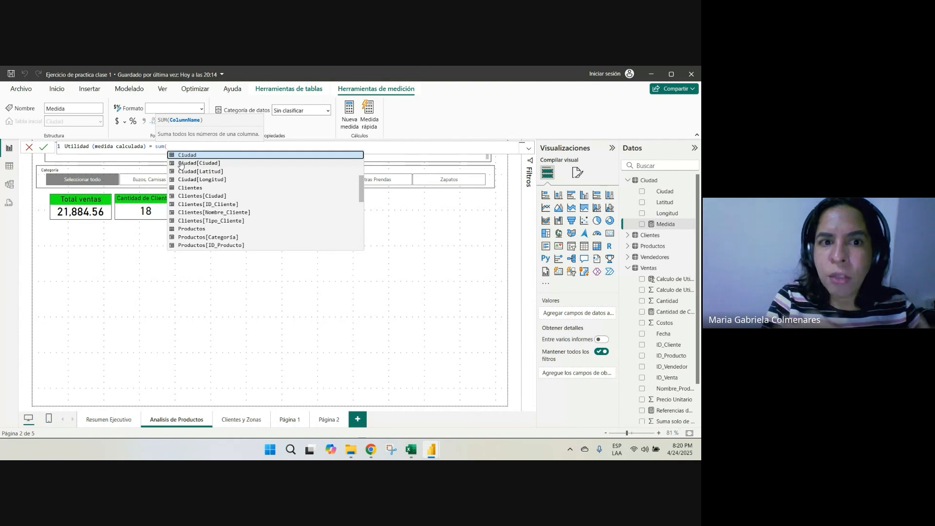
type("ven")
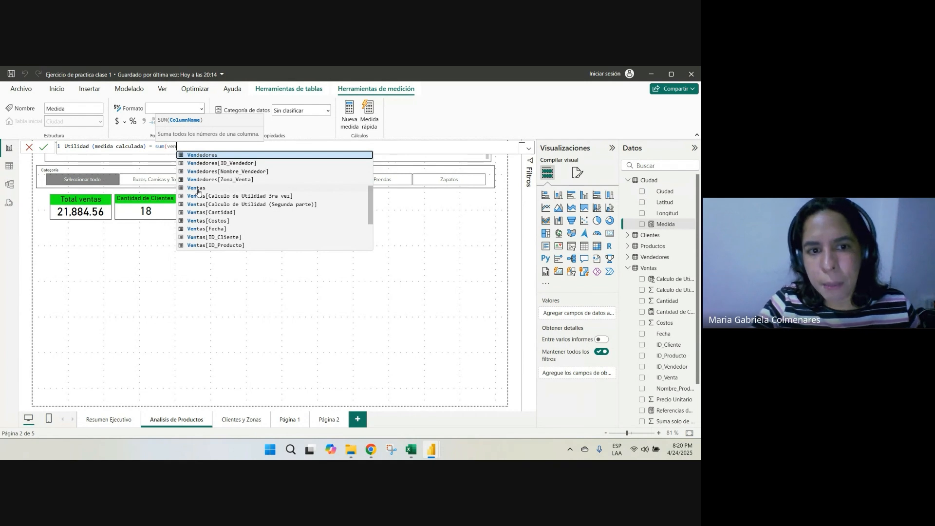
scroll(261, 220, "down", 3)
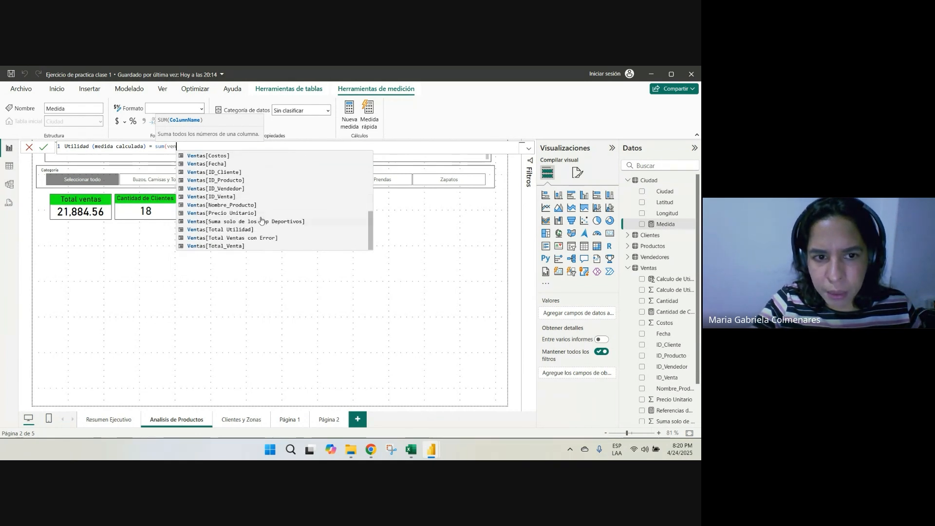
left_click(237, 246)
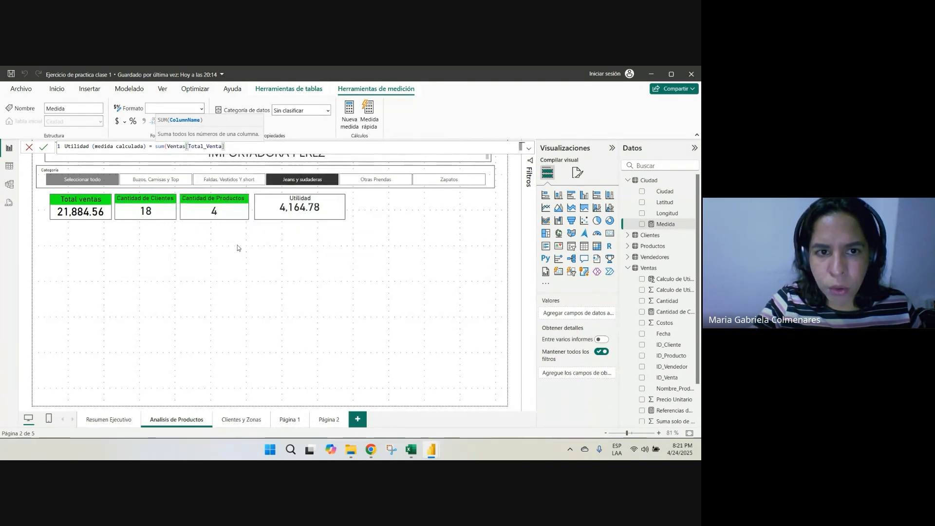
type(")")
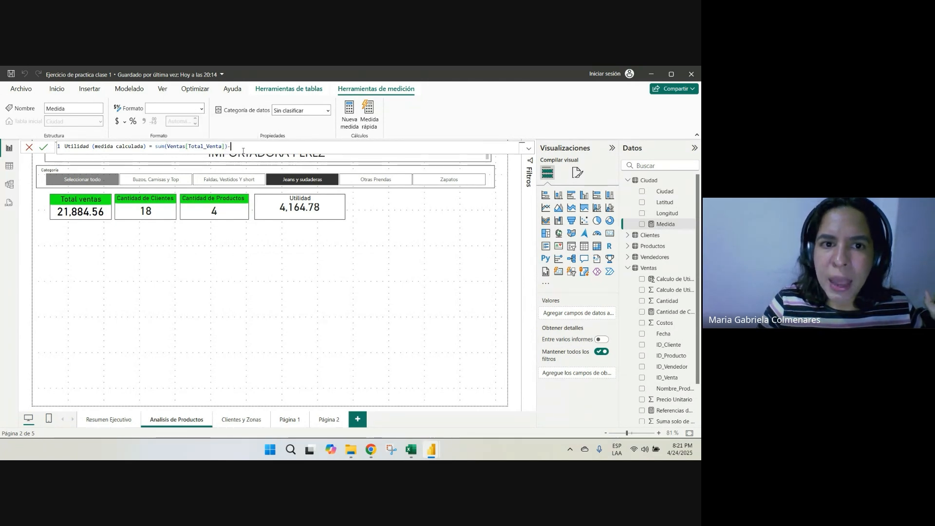
type("-")
type("sum")
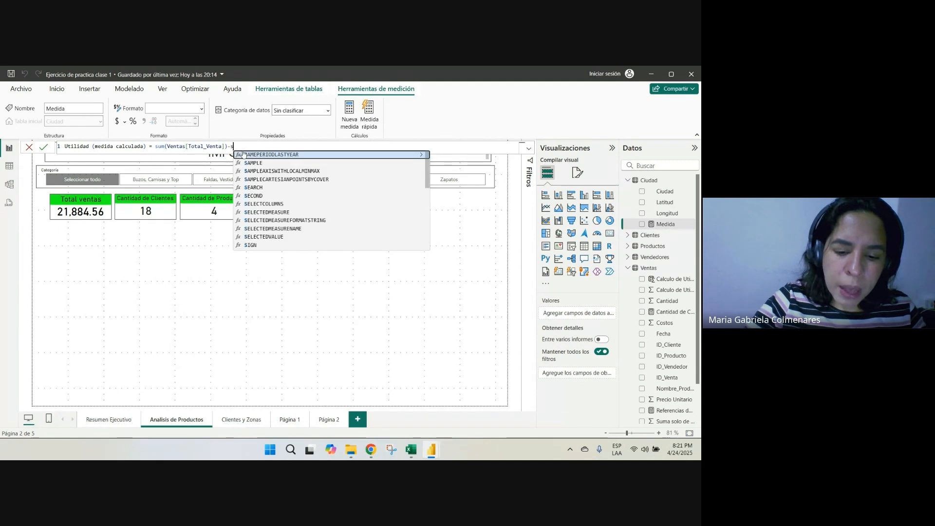
type("(")
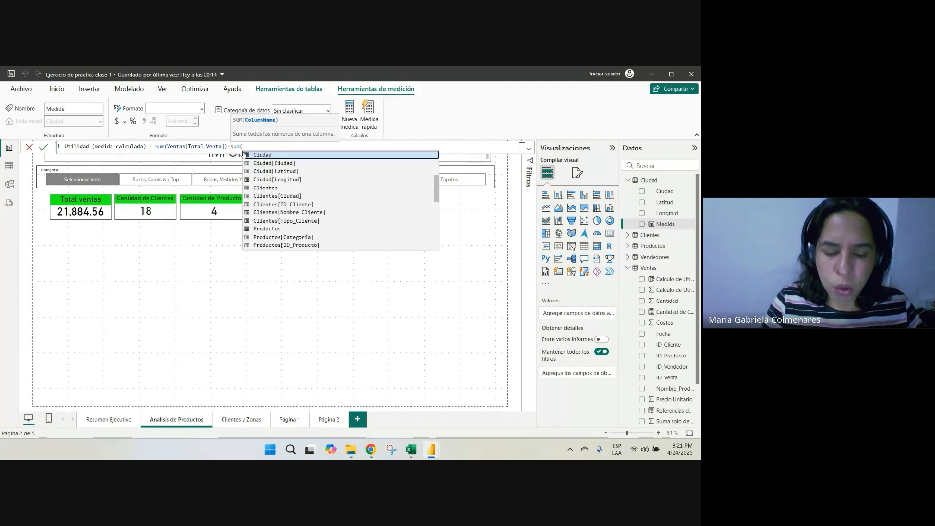
type("cos")
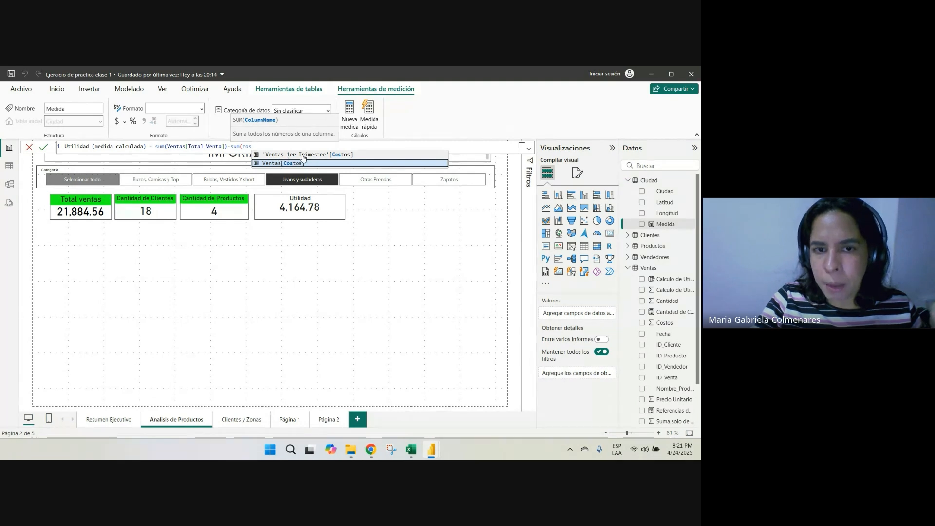
Subtract sum(Ventas[Costos]) in the measure's formula, check its parentheses, and apply it
left_click(266, 164)
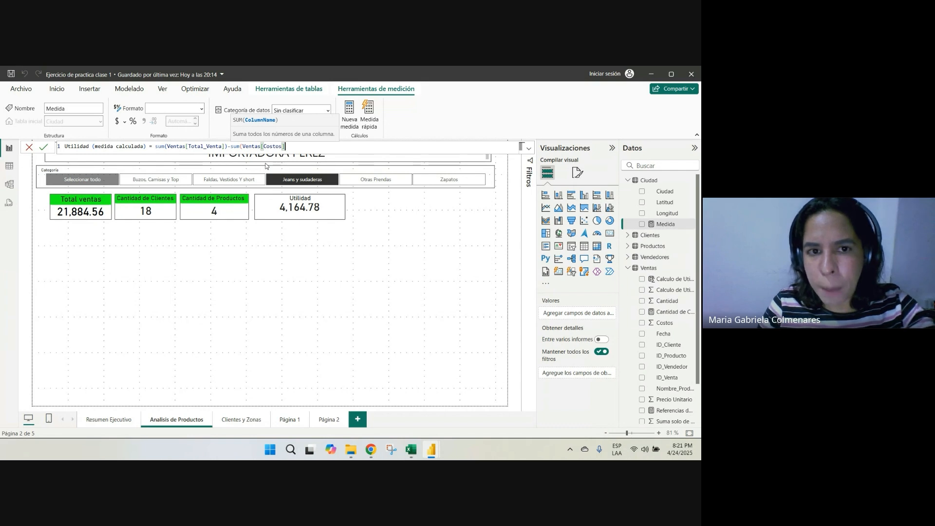
type(")")
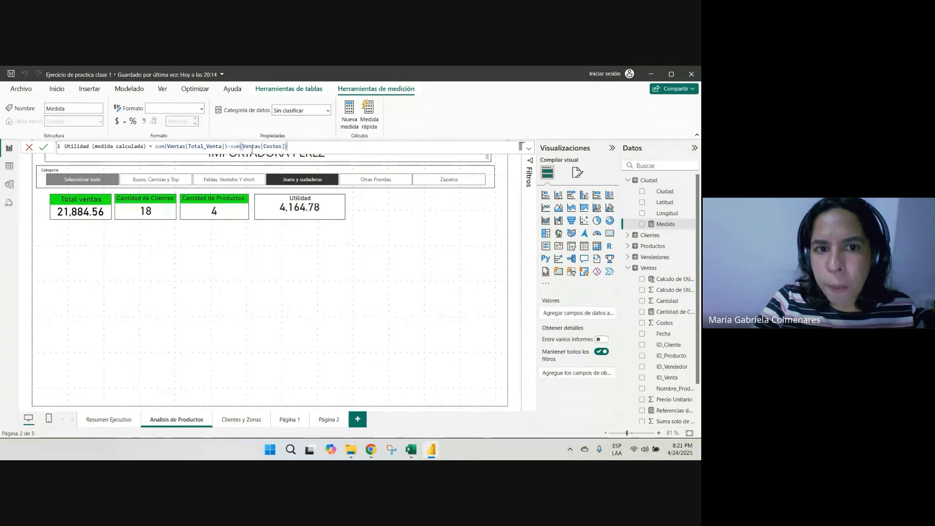
left_click(227, 147)
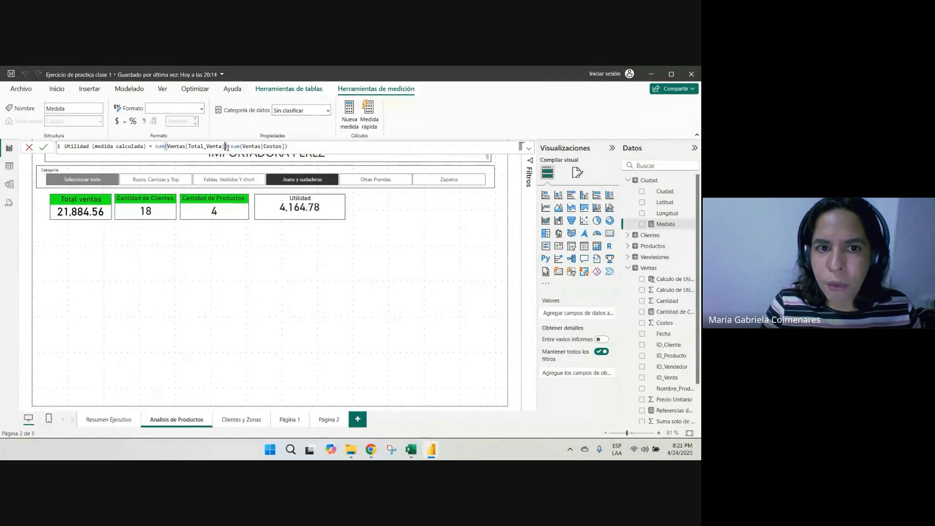
key("Right")
key("Right")
key("Right")
key("Right")
key("Right")
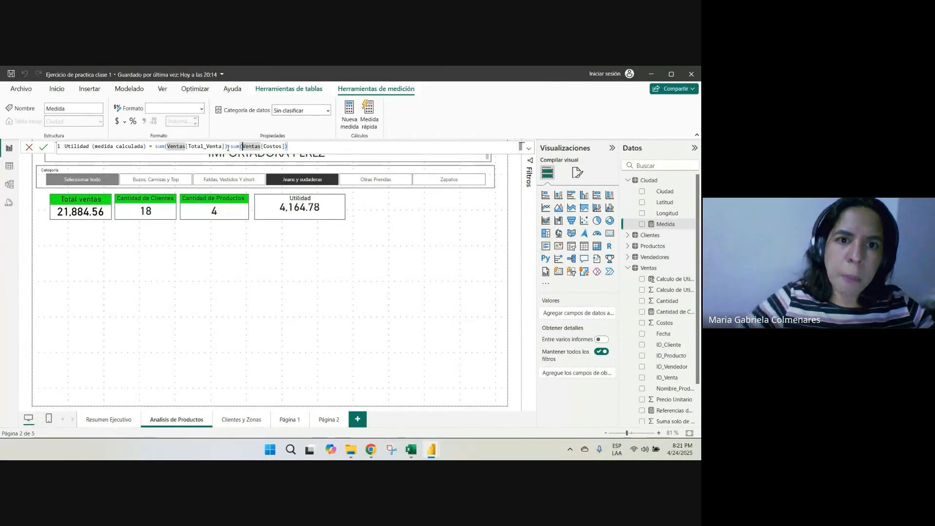
left_click(306, 147)
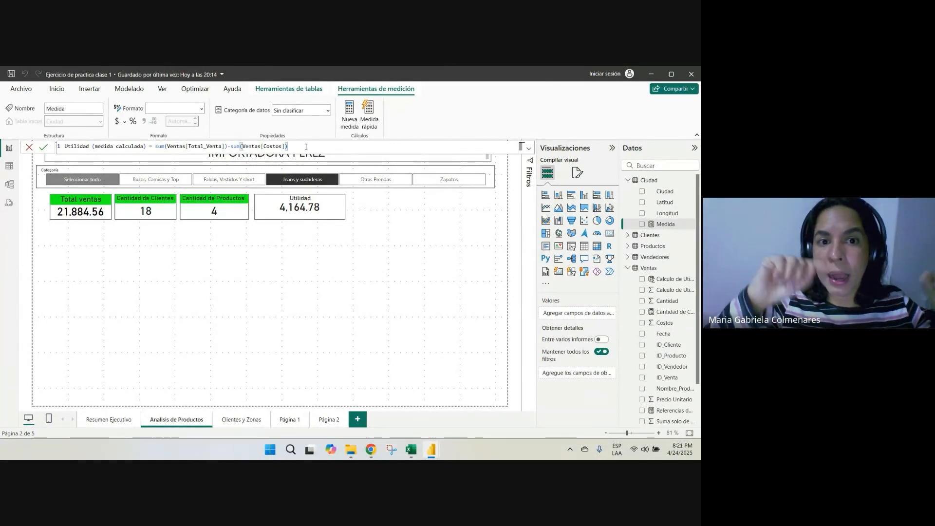
key("Return")
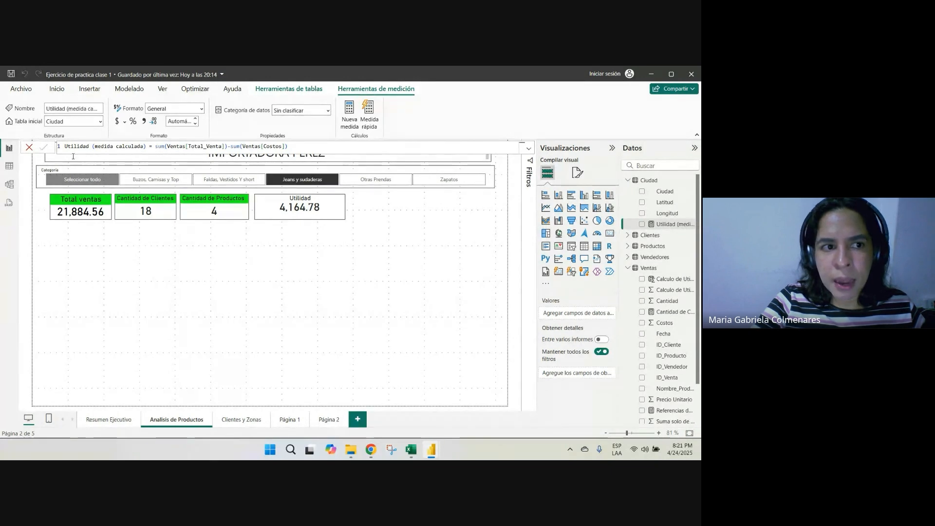
Change the home table of the Utilidad (medida calculada) measure to Ventas and leave the measure
left_click(101, 122)
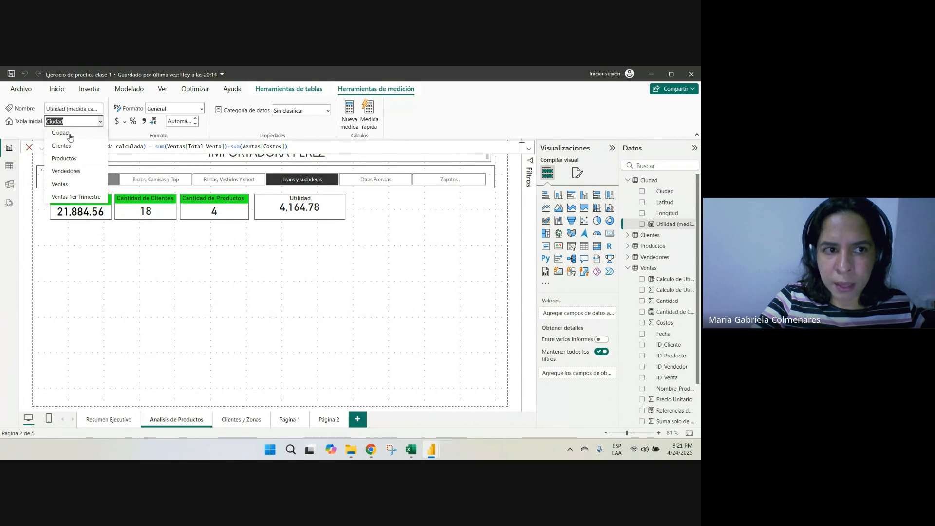
left_click(67, 185)
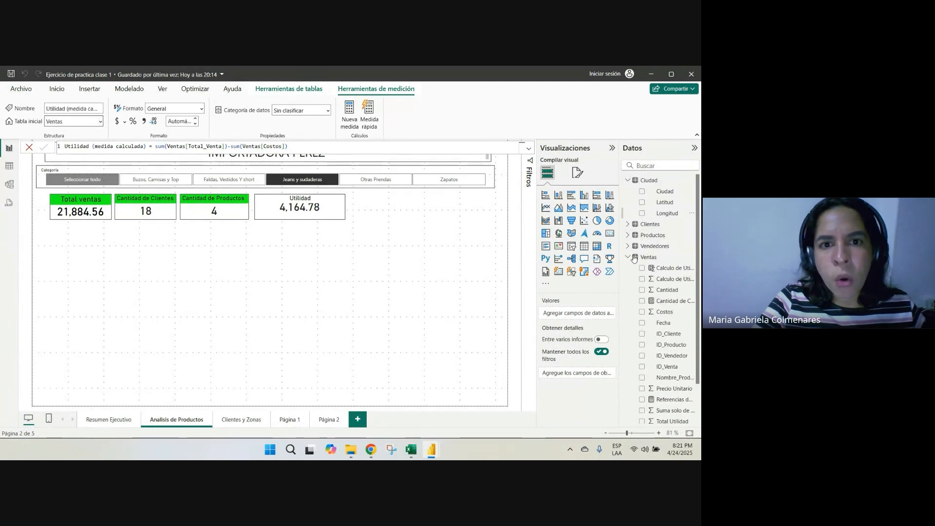
left_click(348, 321)
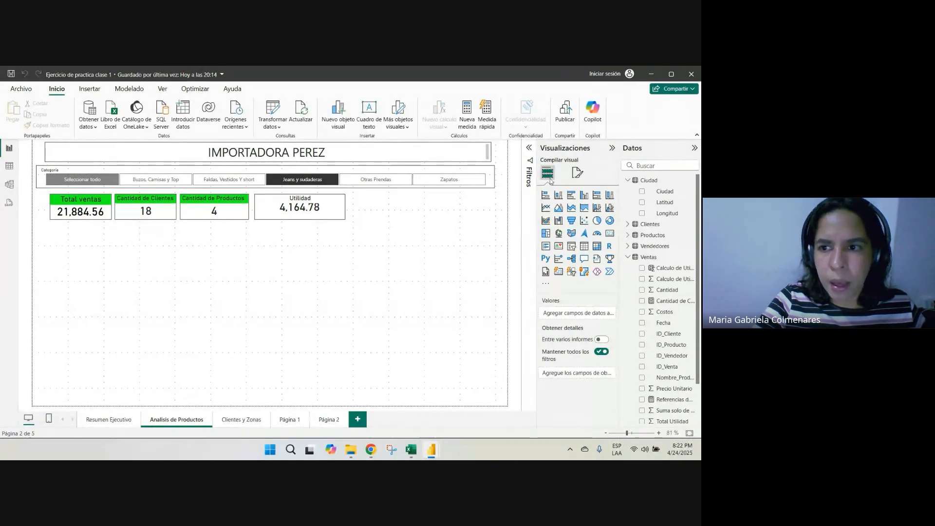
Add a card showing Calculo de Utildiad 3ra vez below the existing cards and widen it to fit its value
left_click_drag(618, 206, 540, 206)
scroll(618, 312, "down", 2)
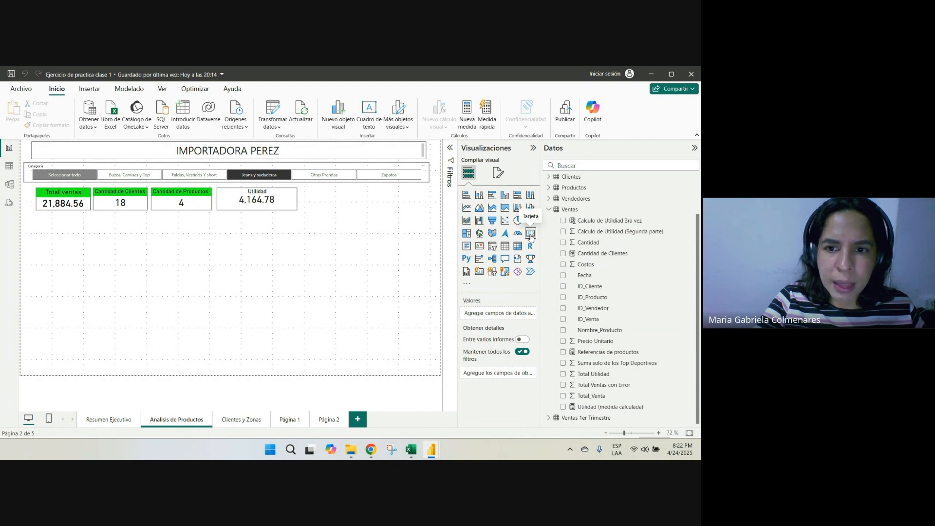
left_click(530, 233)
left_click_drag(70, 287, 101, 274)
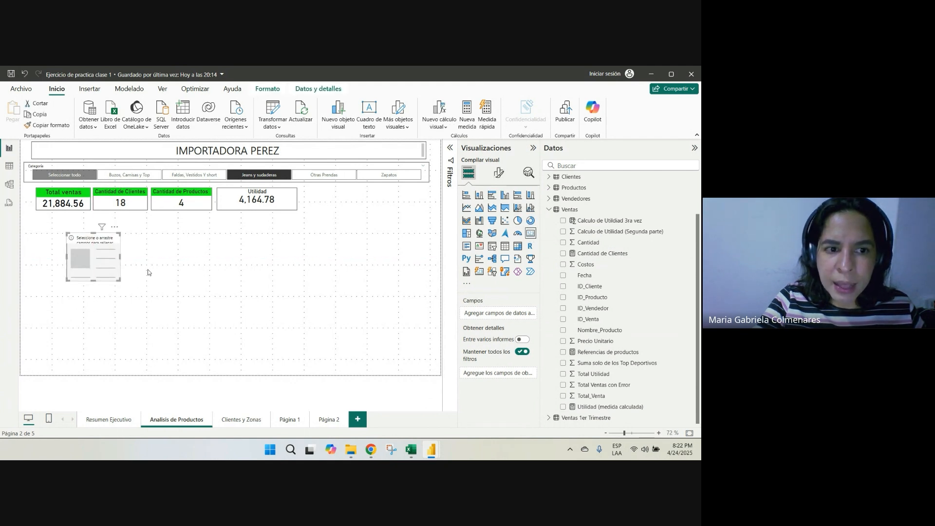
left_click(563, 221)
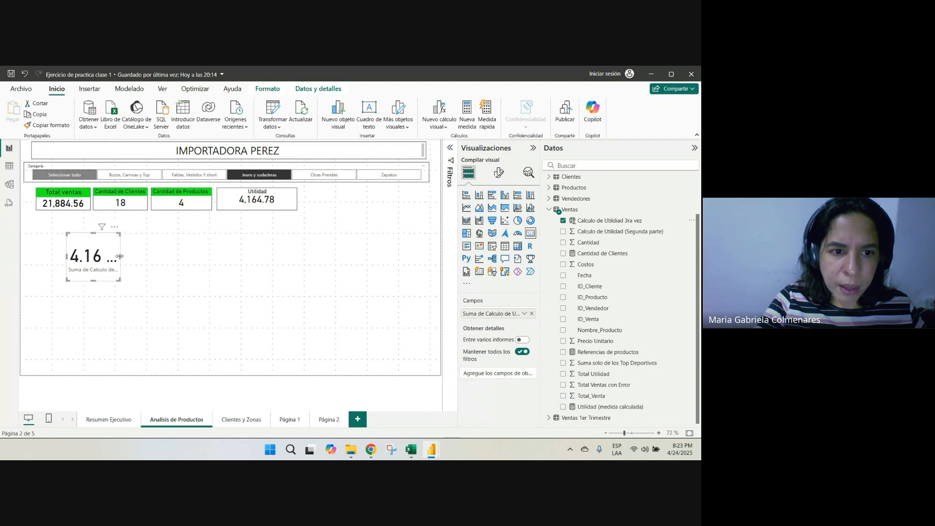
left_click_drag(133, 256, 124, 250)
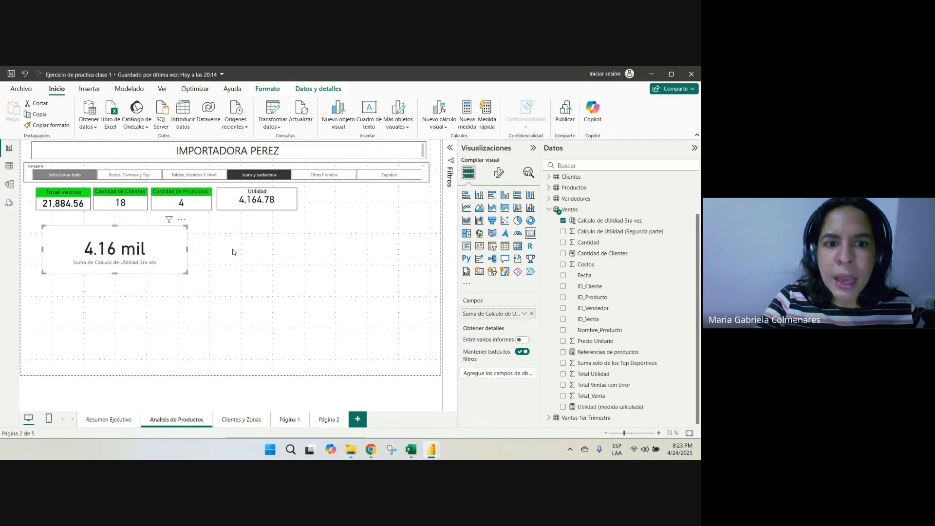
Add a second card beside it showing the Utilidad (medida calculada) measure
left_click(260, 248)
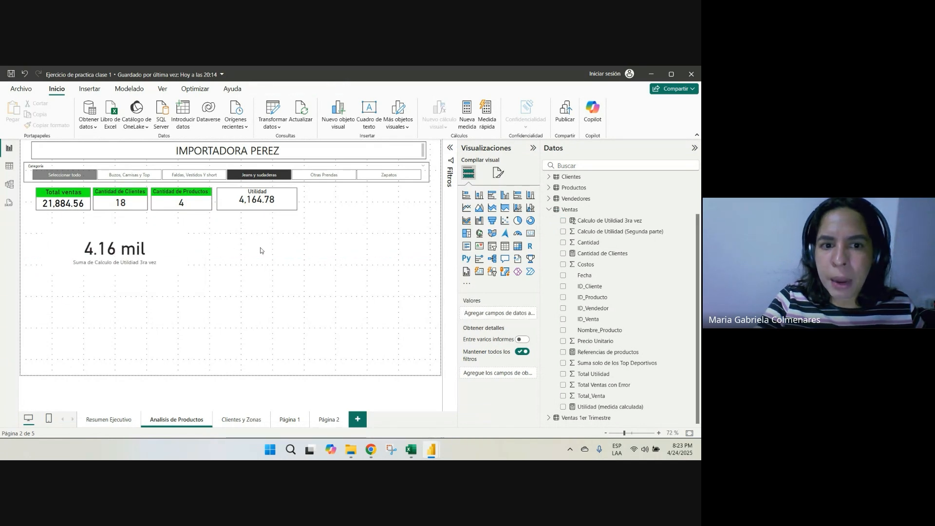
left_click(531, 233)
left_click_drag(129, 319, 297, 261)
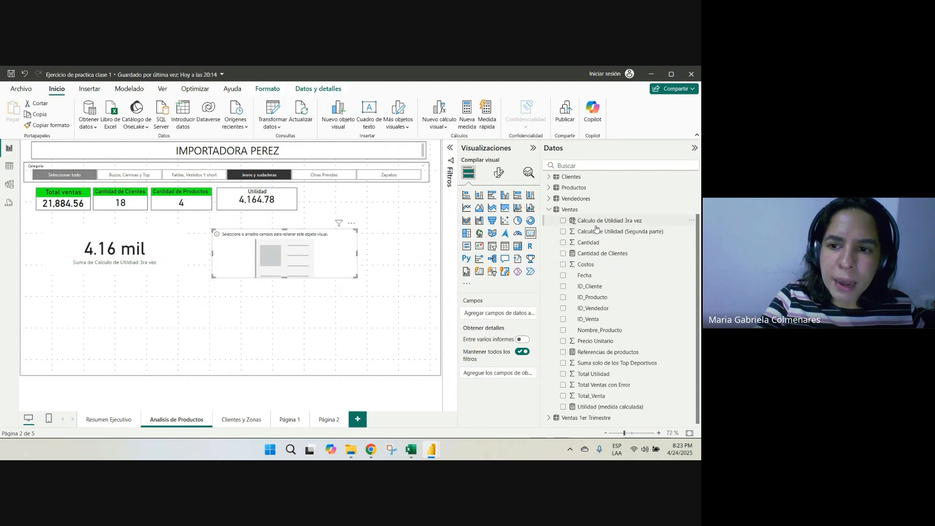
left_click(563, 407)
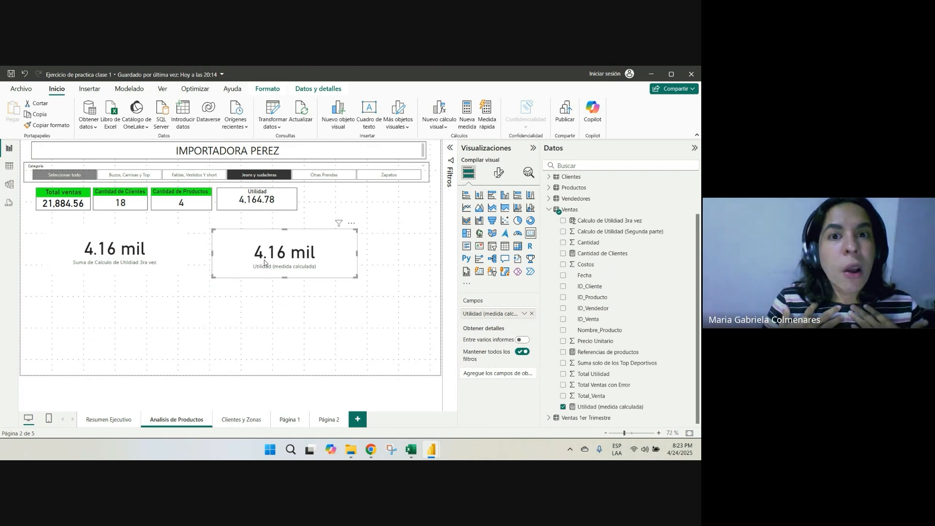
Examine the Ventas columns in table view for the calculated column and the measure, and go back to the report
left_click(9, 166)
left_click_drag(325, 424, 522, 424)
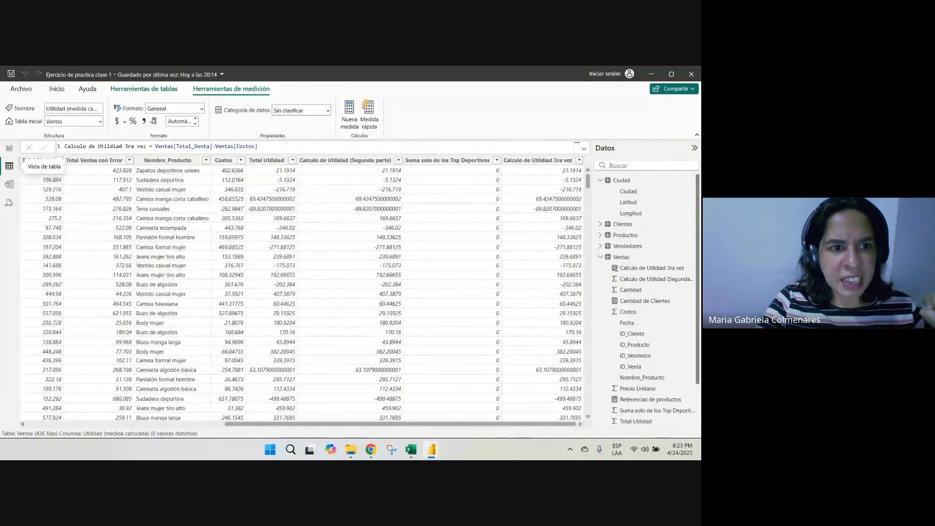
left_click(8, 147)
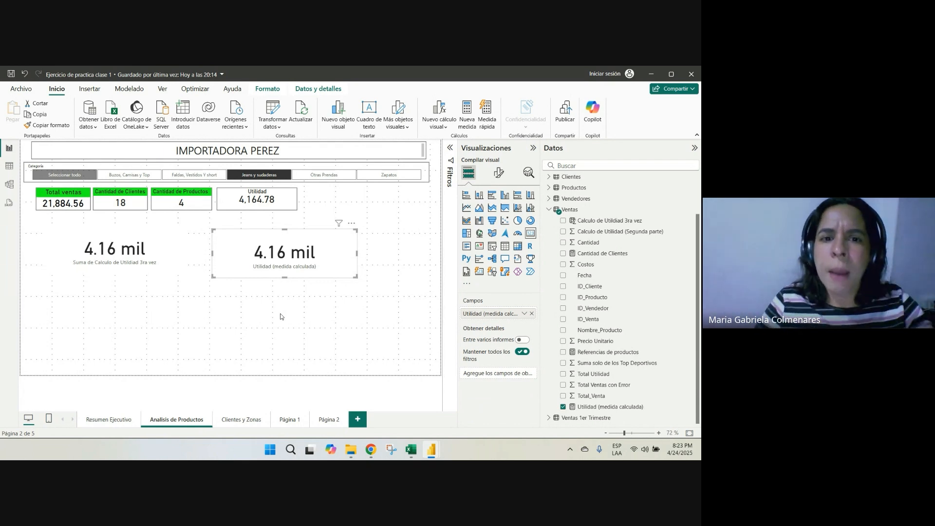
Delete the Utilidad (medida calculada) card and the Calculo de Utildiad 3ra vez card from the page
left_click_drag(294, 241, 316, 246)
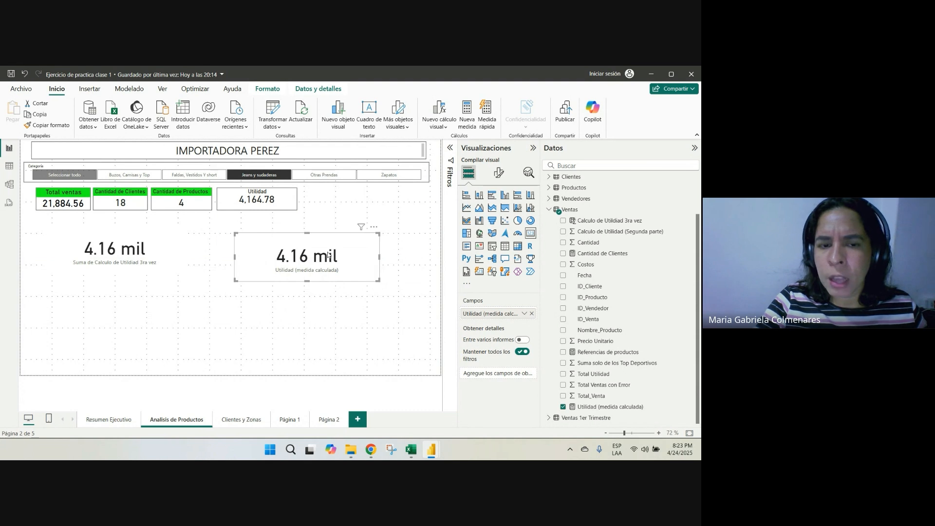
key("Delete")
left_click(115, 249)
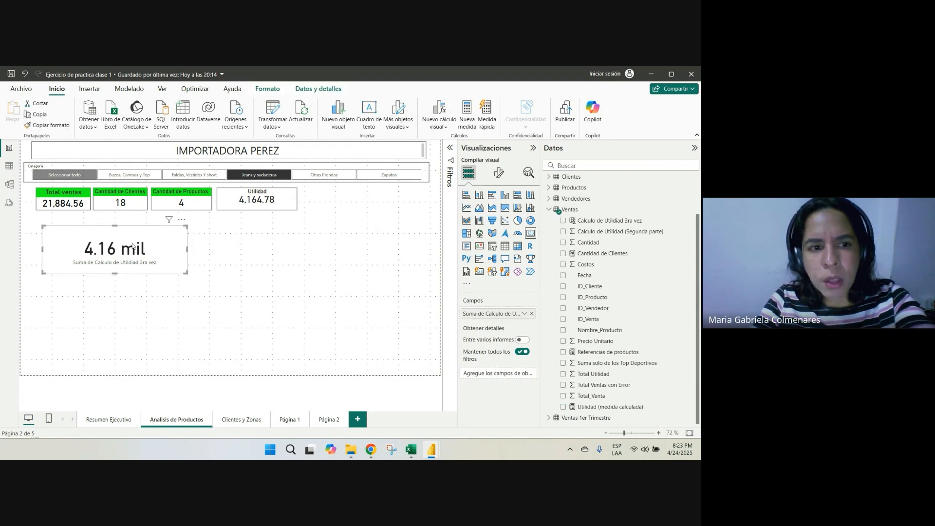
key("Delete")
mouse_move(370, 450)
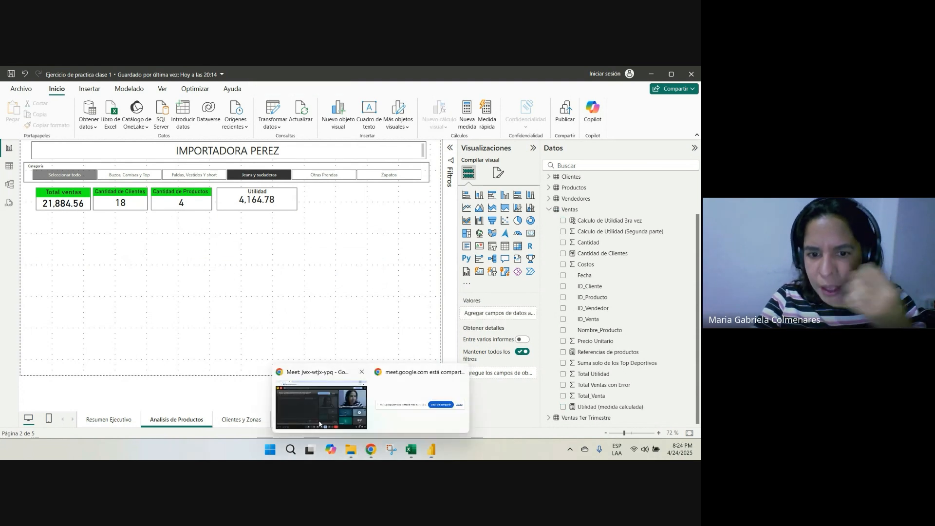
left_click(292, 404)
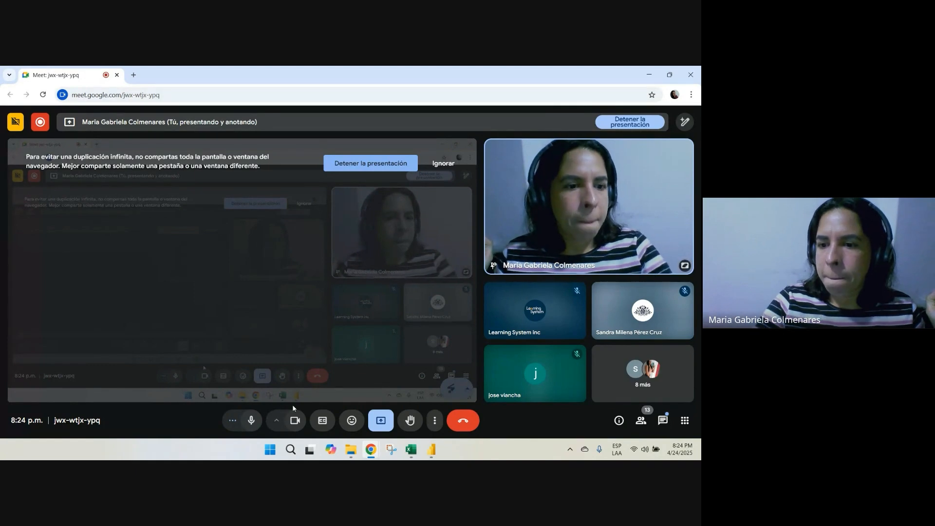
left_click(649, 74)
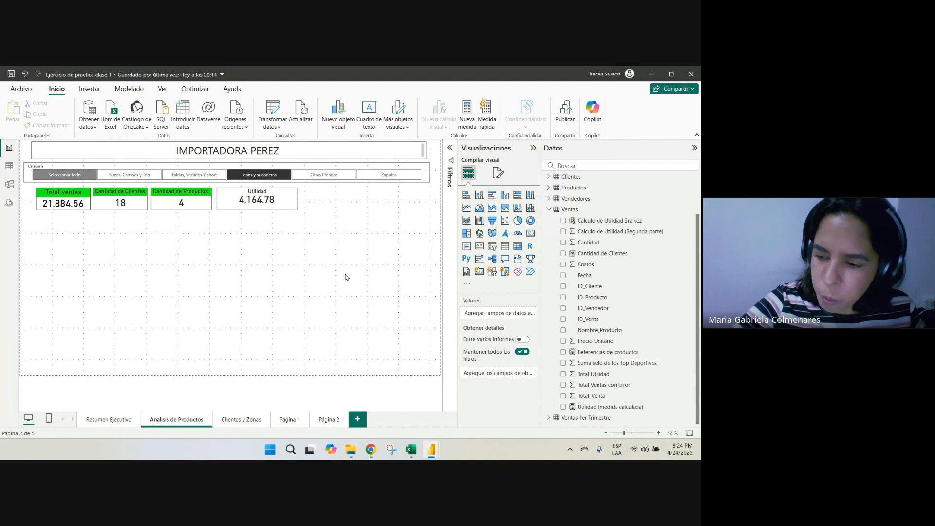
Switch to the Excel workbook and review the Clase 4 DAX topics on the Inicio sheet
key("alt+Tab")
key("alt+Tab")
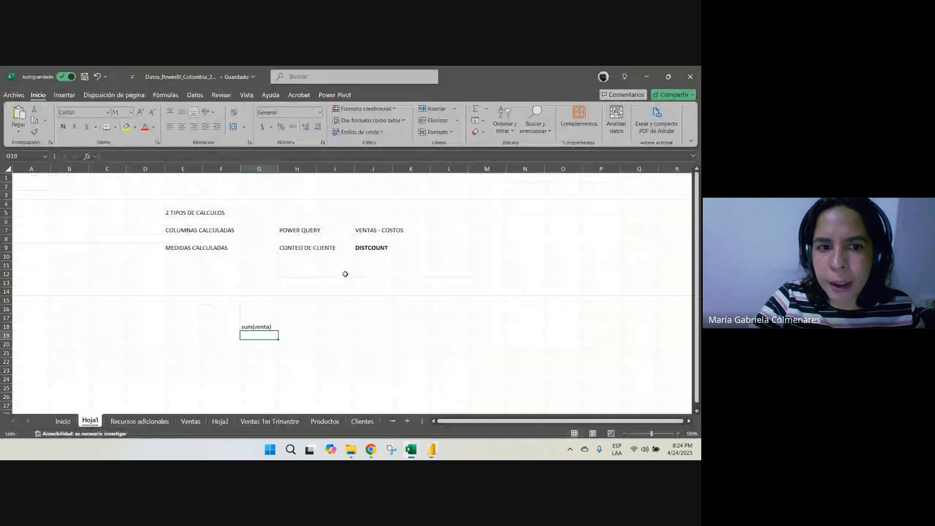
left_click(59, 421)
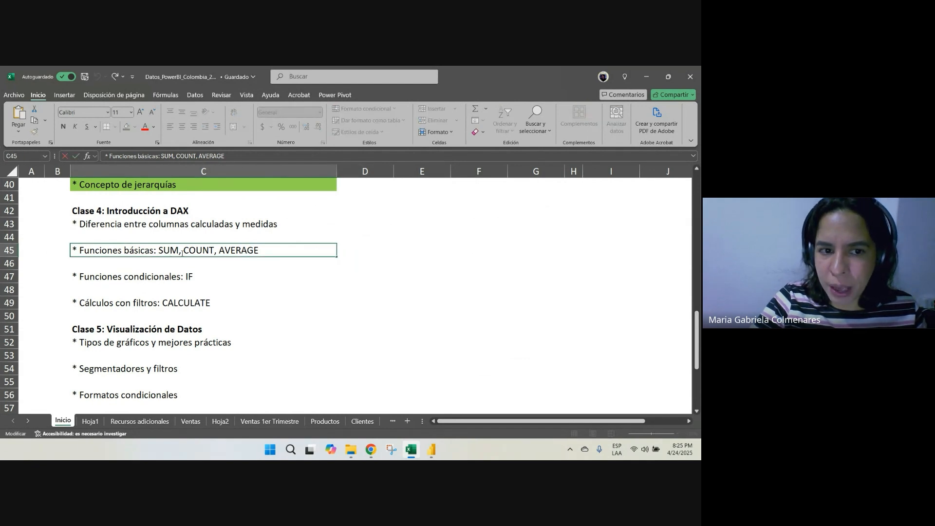
left_click(428, 252)
Back in Power BI, move the Utilidad card on the Analisis de Productos page further away from the Cantidad de Productos card
key("alt+Tab")
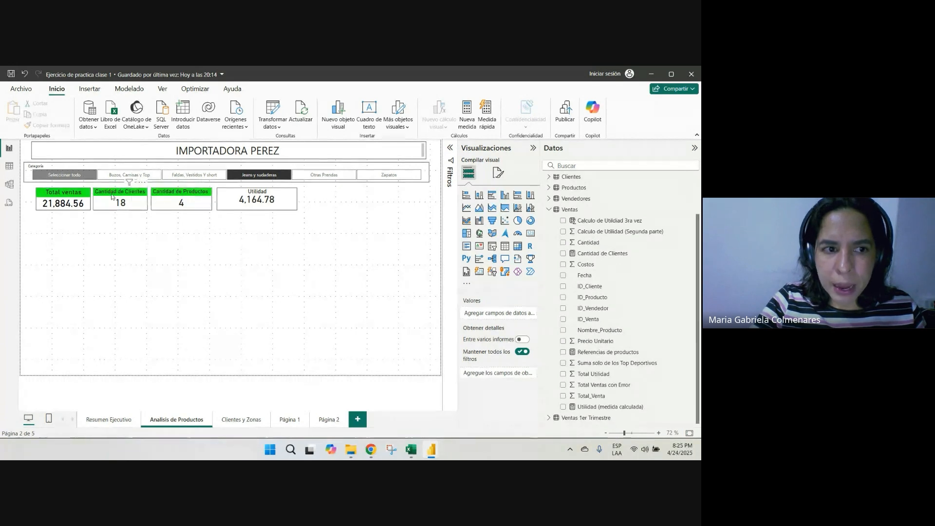
left_click(111, 418)
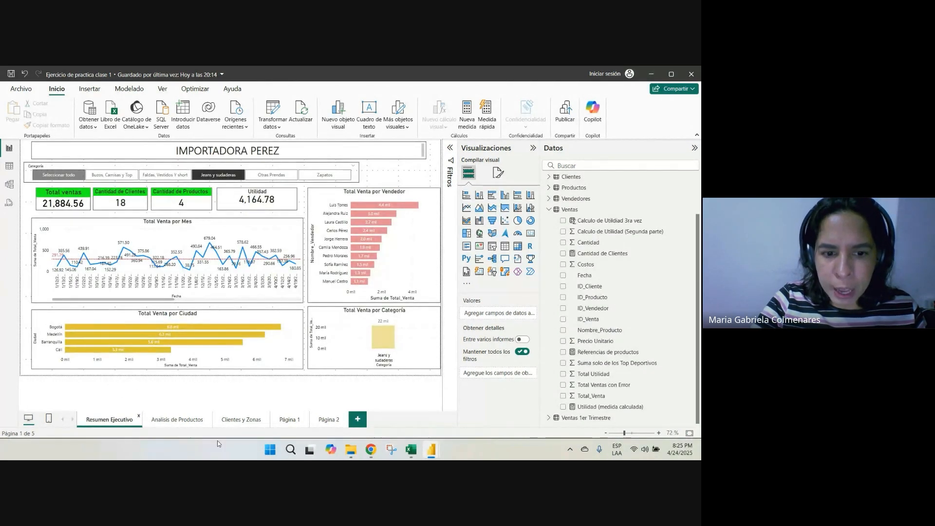
left_click(231, 422)
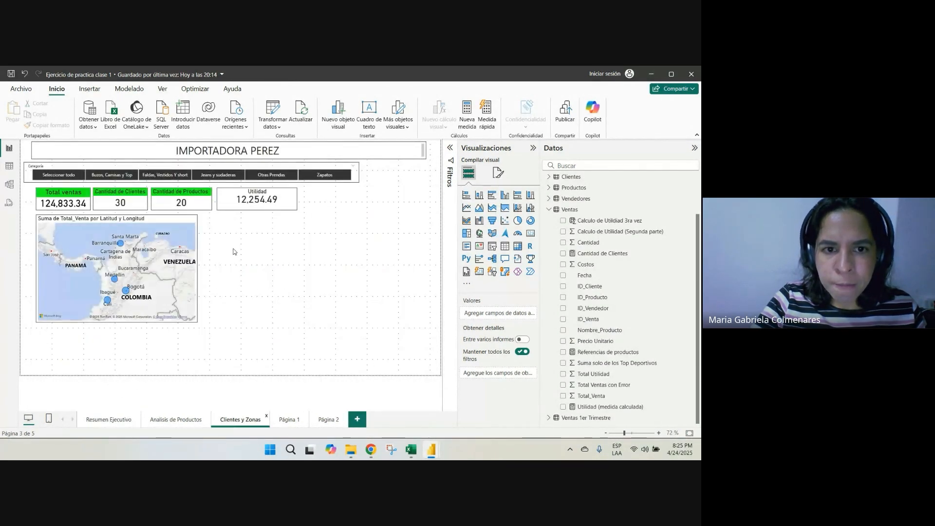
left_click(163, 420)
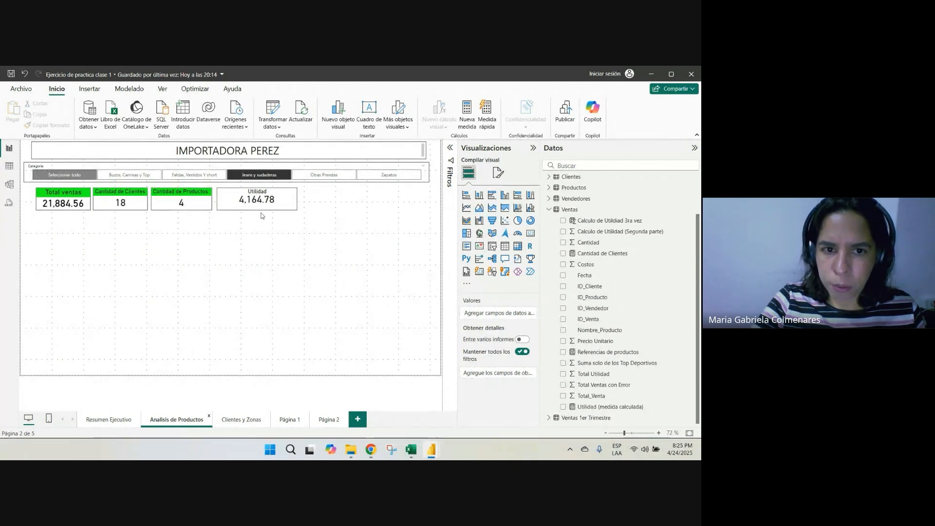
left_click_drag(274, 197, 315, 191)
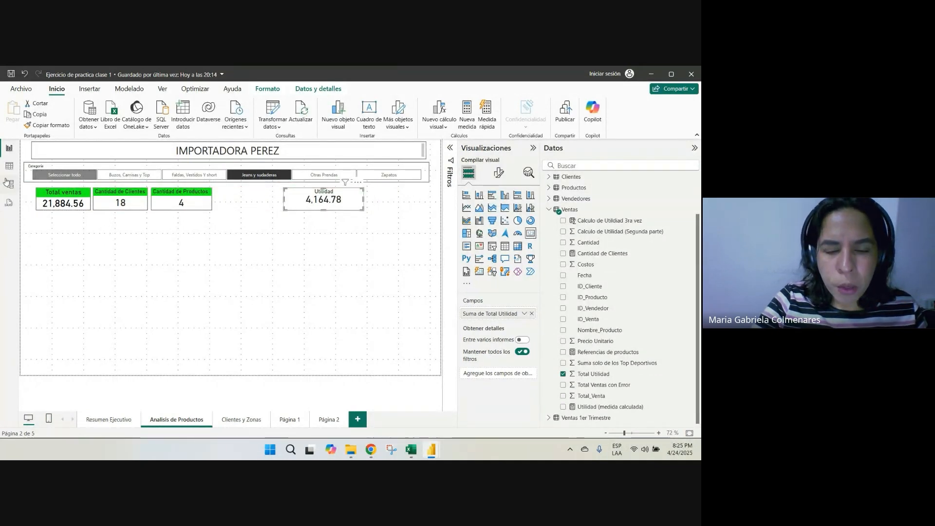
Return to the Excel data workbook and filter the Ventas sheet's ID_Producto column to show only P004
mouse_move(351, 449)
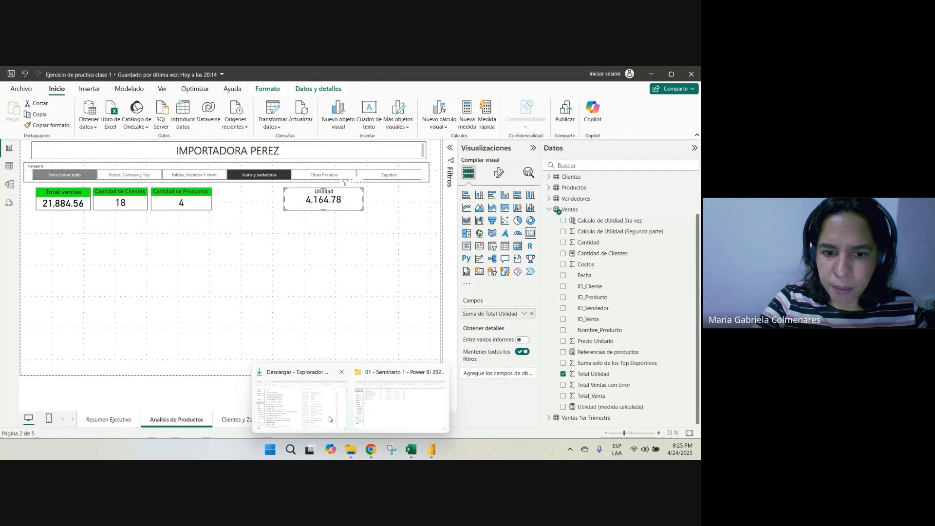
left_click(381, 400)
double_click(118, 165)
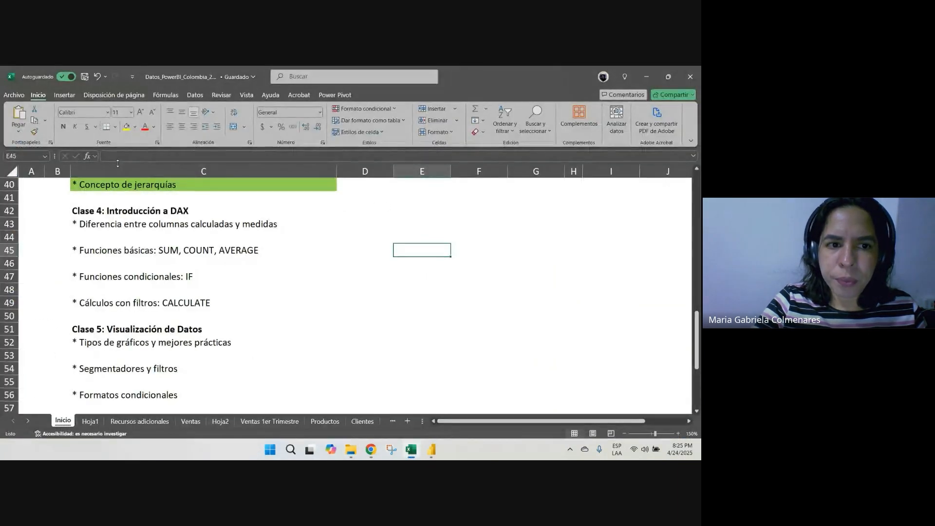
left_click(186, 329)
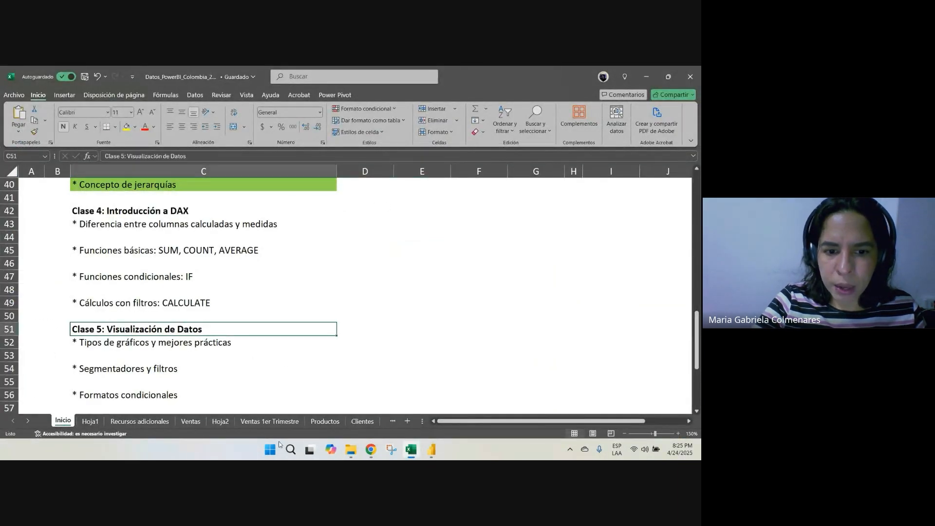
left_click(190, 422)
left_click_drag(106, 195, 112, 237)
left_click(127, 186)
left_click(48, 303)
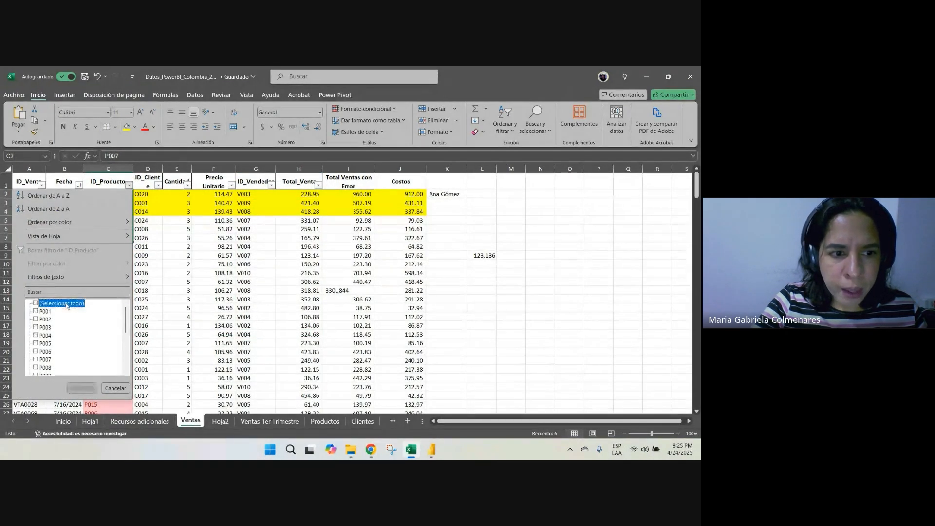
left_click(42, 335)
left_click(80, 388)
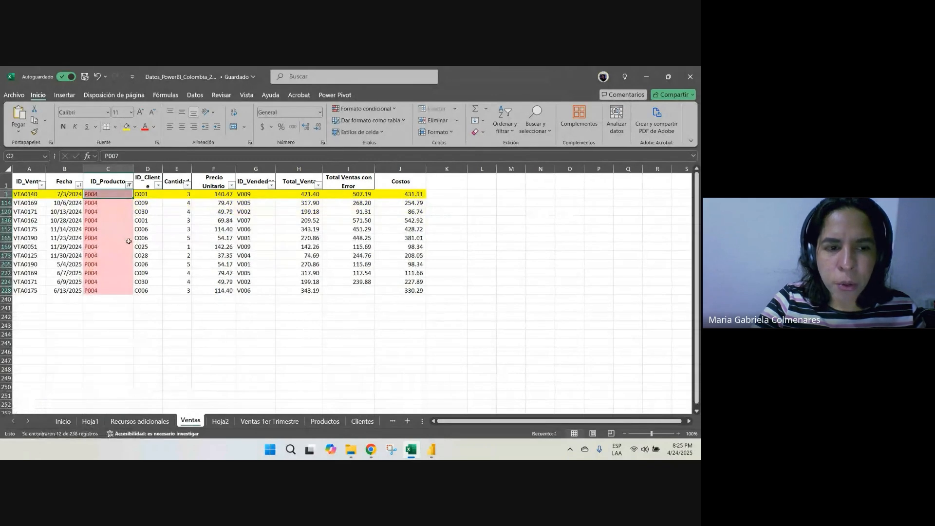
Look up product P004 on the Productos sheet and go back to the filtered Ventas rows
left_click_drag(128, 241, 127, 247)
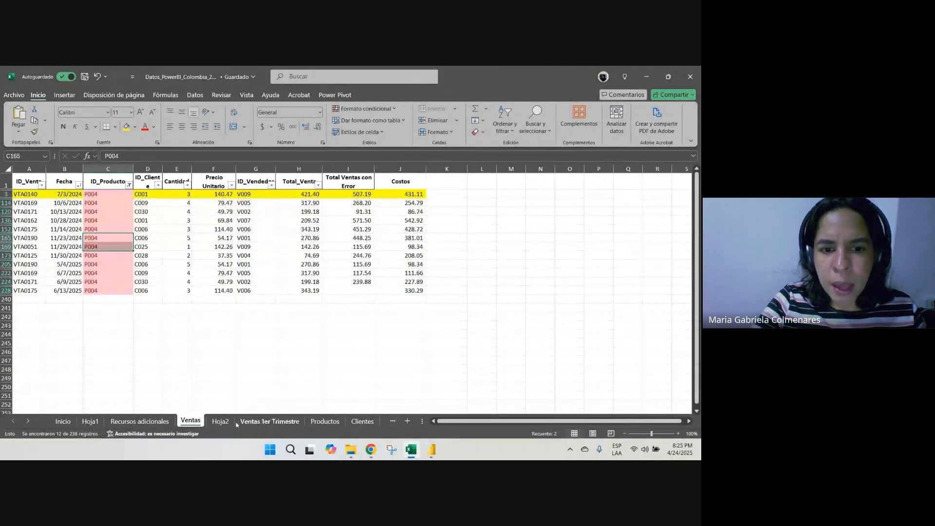
left_click(322, 422)
left_click(5, 214)
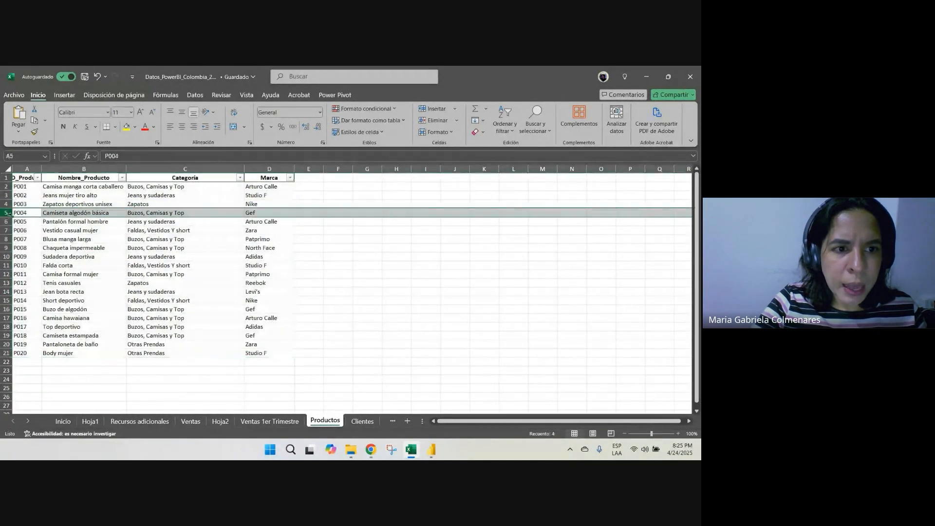
left_click(83, 214)
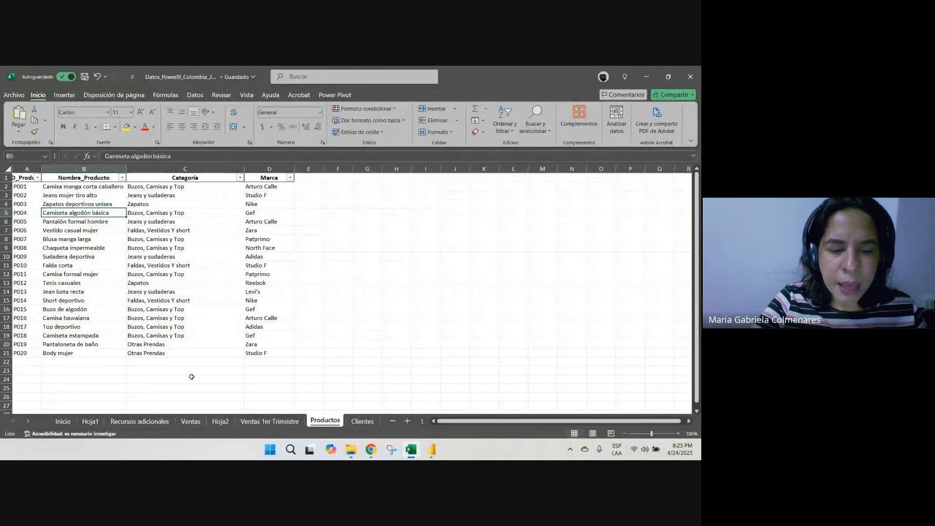
left_click(188, 422)
left_click(393, 238)
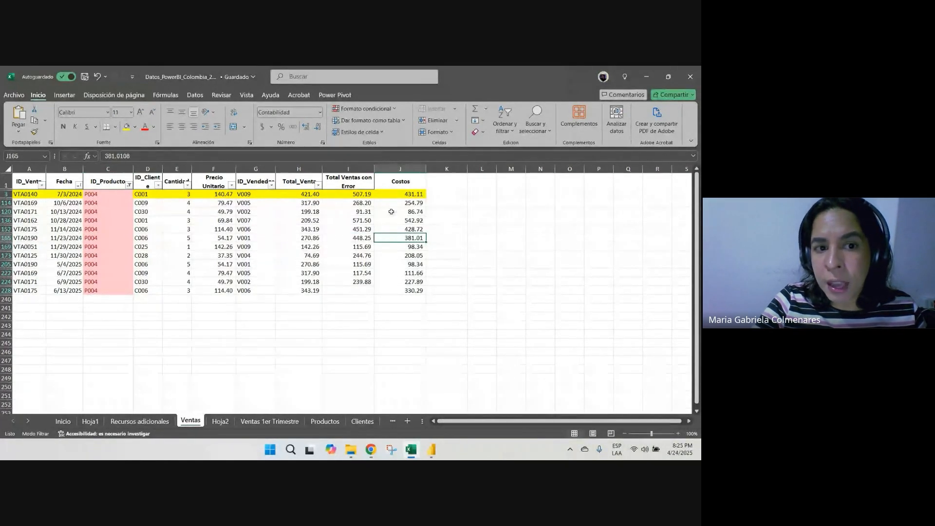
Examine the Precio Unitario values of the filtered P004 sales and check the Power BI report page
left_click(209, 194)
key("Down")
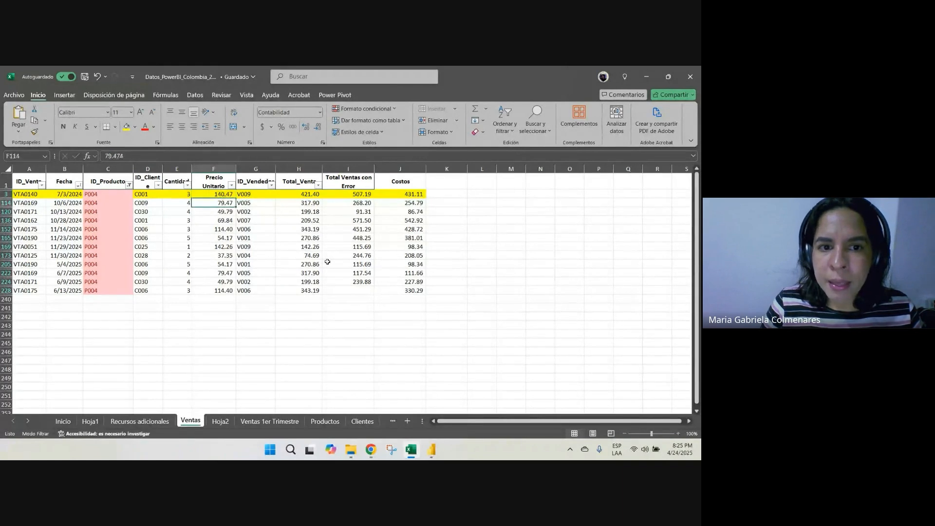
key("Down")
key("Down")
key("Down")
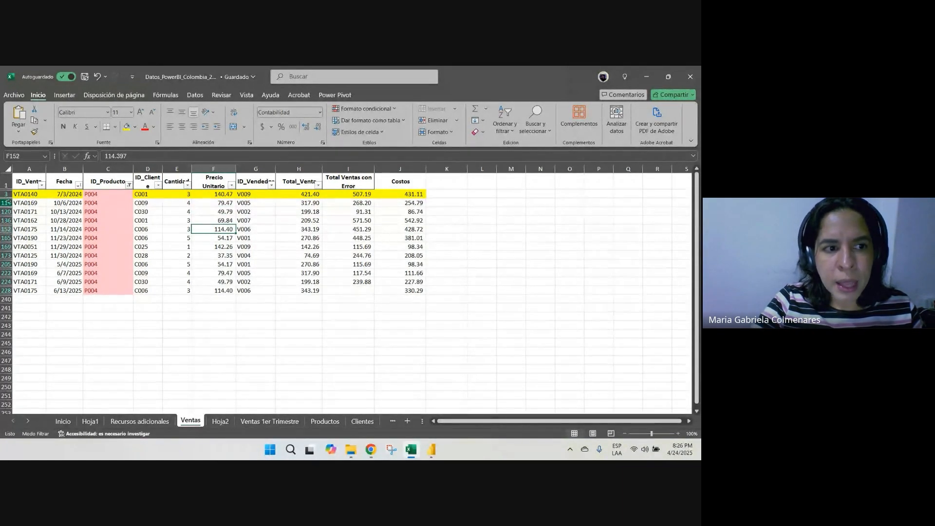
left_click_drag(5, 194, 5, 311)
left_click_drag(222, 291, 218, 184)
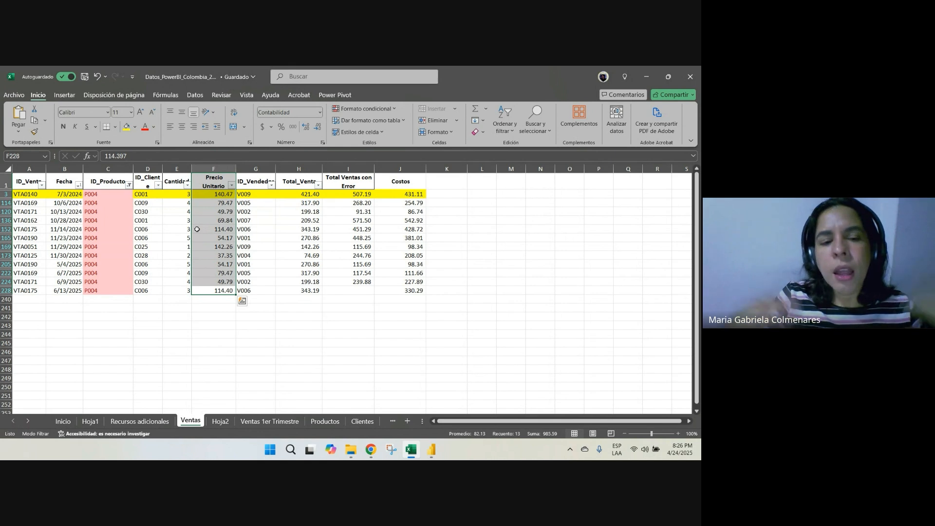
left_click(437, 444)
left_click(372, 408)
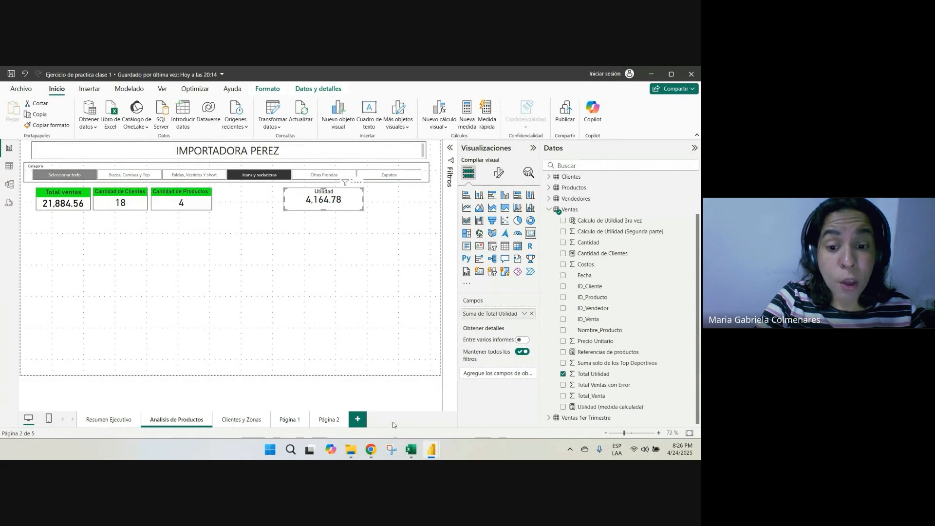
In Excel, write PRECIO PROMEDIO in cell F242 below the filtered sales and select the P004 unit prices
left_click(410, 453)
left_click(229, 316)
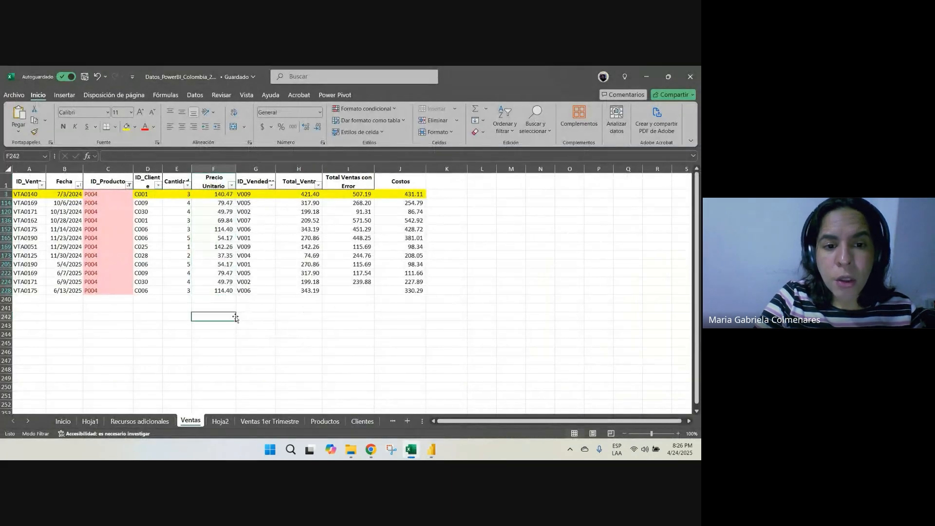
type("PRECIO P")
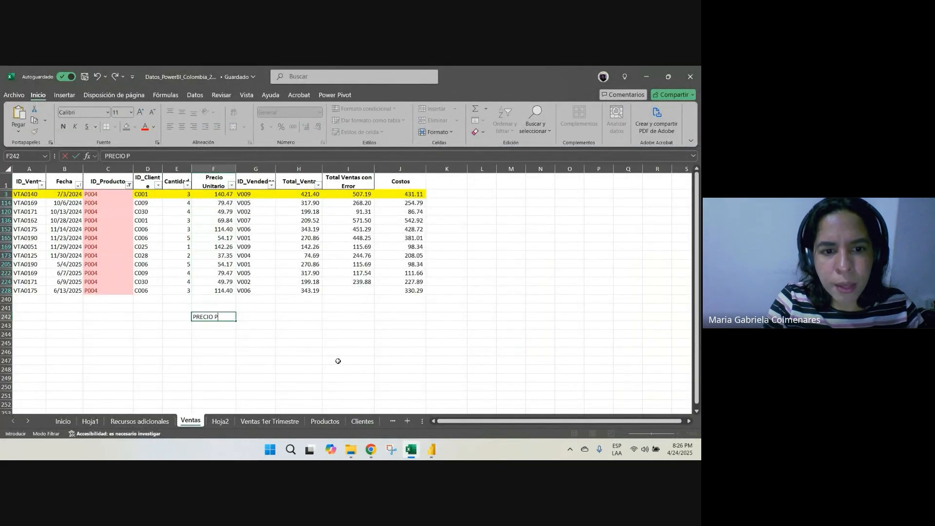
type("ROMEDIO")
key("Return")
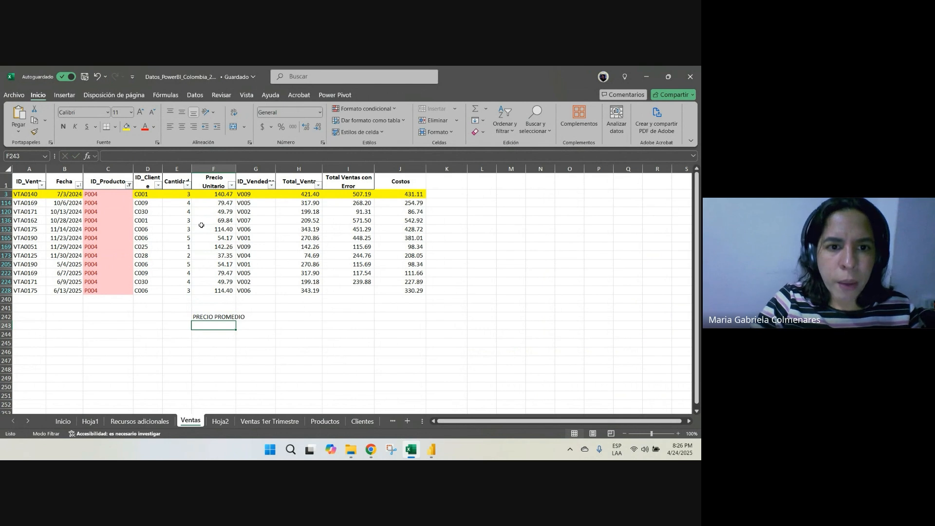
left_click_drag(204, 194, 214, 291)
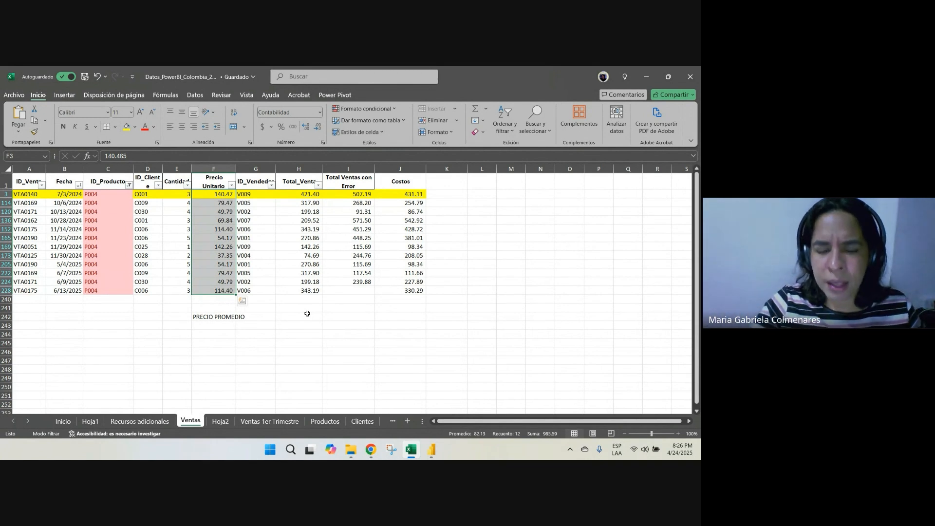
Write SUMAR LAS VENTAS in cell F244 and SUMAR LAS CANTIDAD in cell F245
left_click(227, 334)
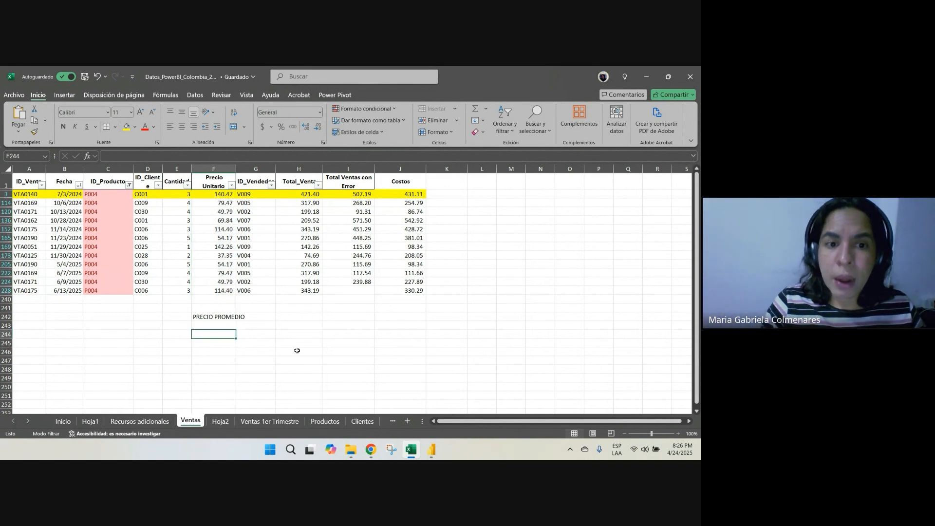
type("SUMA")
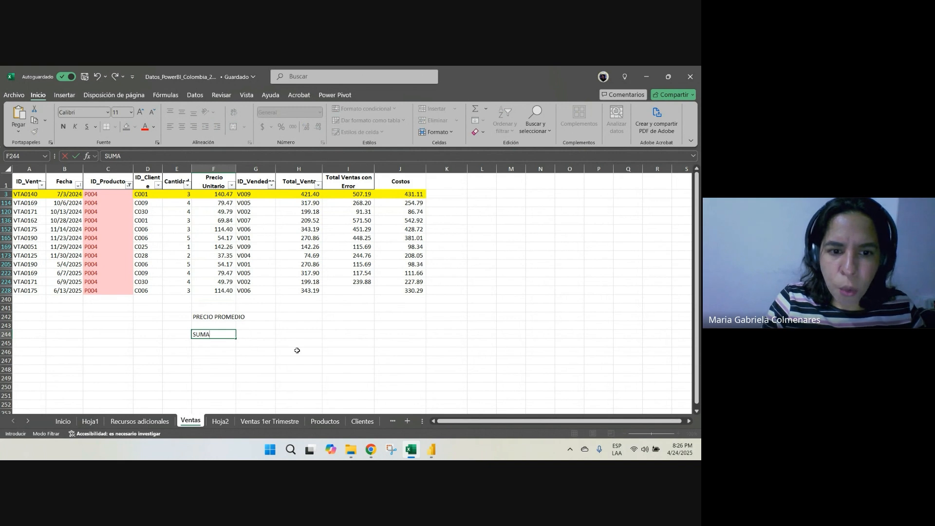
type("R LAS VENTAS")
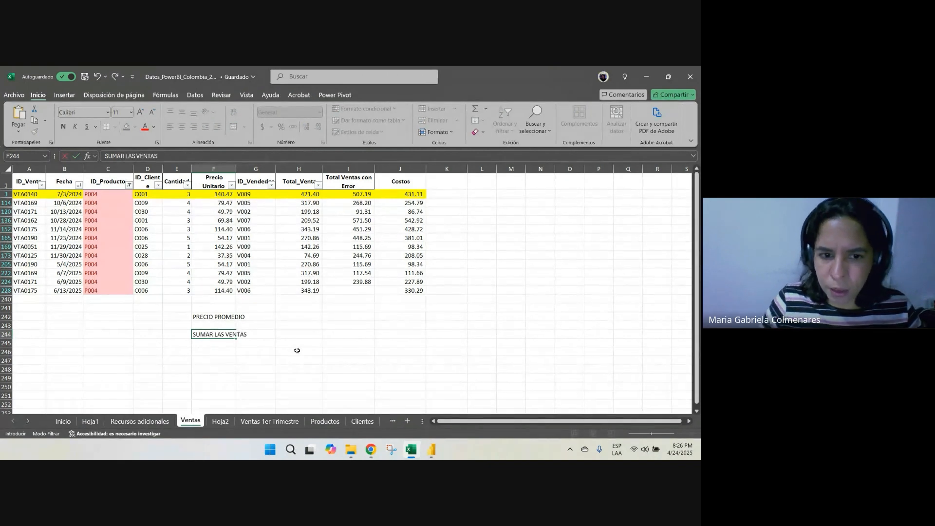
key("Return")
type("SUMAR LAS C")
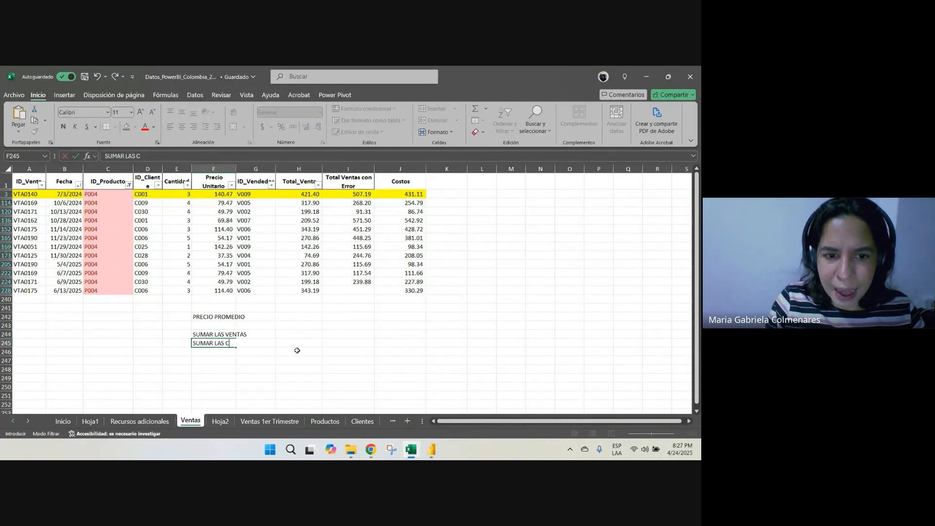
type("ANTIDAD")
key("Return")
Write the calculation note VENTAS / CANTIDAD in cell H244
key("Up")
key("Up")
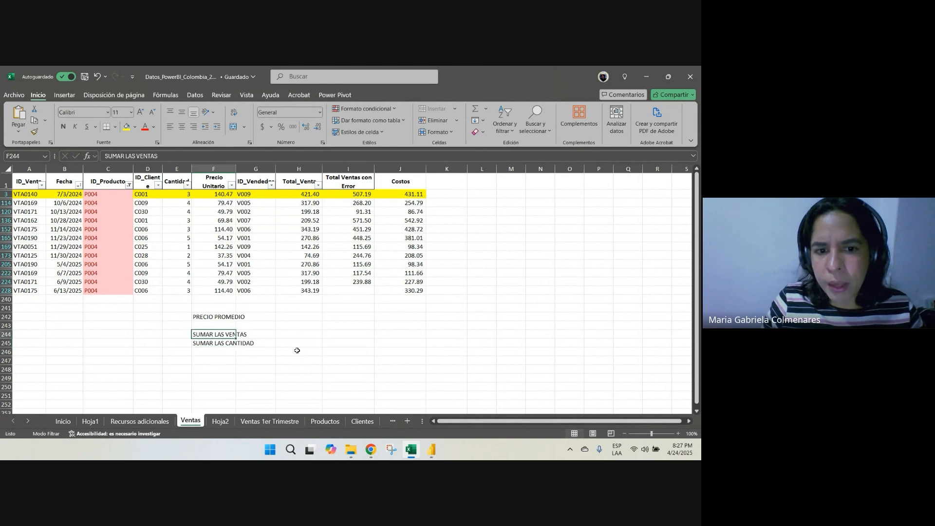
key("Right")
key("Right")
type("VENT")
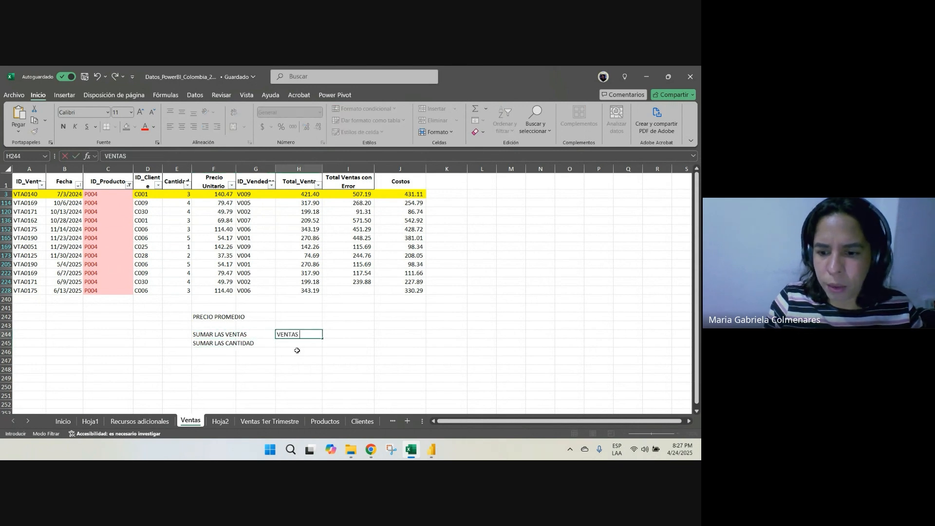
type("AS / CANTIDAD")
key("Return")
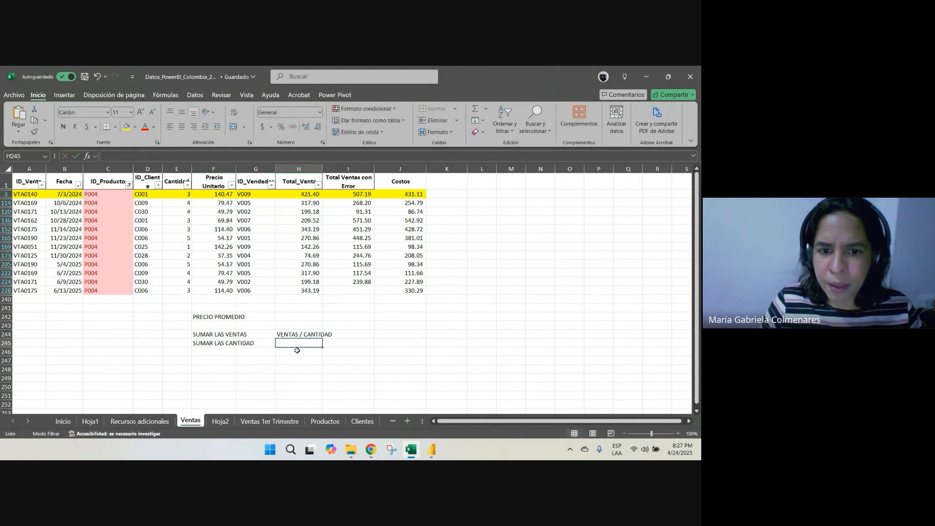
Write PRECIO PROMEDIO in cell H246 and widen column H to fit the text
left_click(296, 350)
type("PRECI")
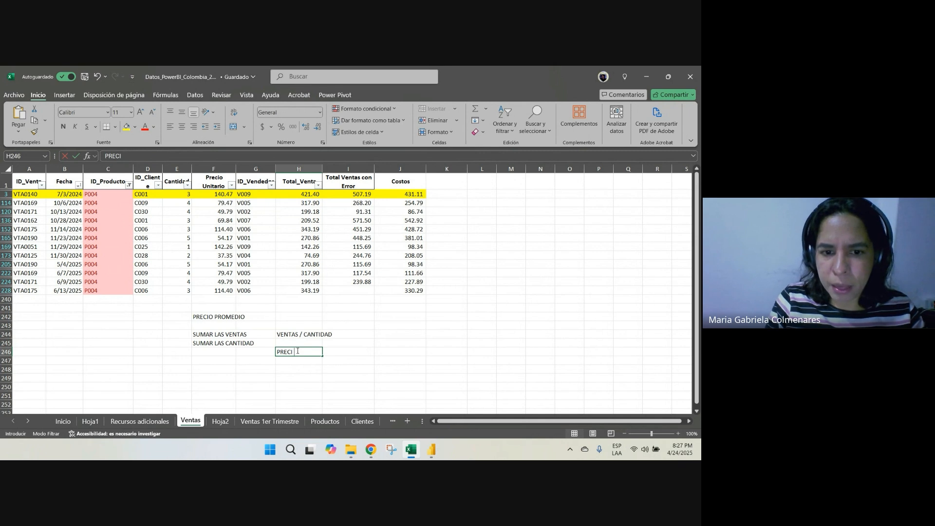
type("O")
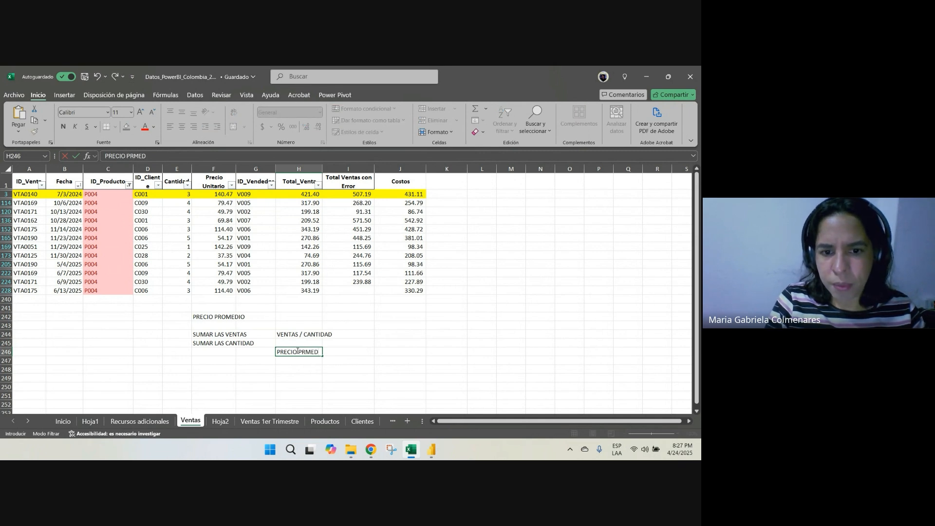
type(" PROMEDIO")
key("Return")
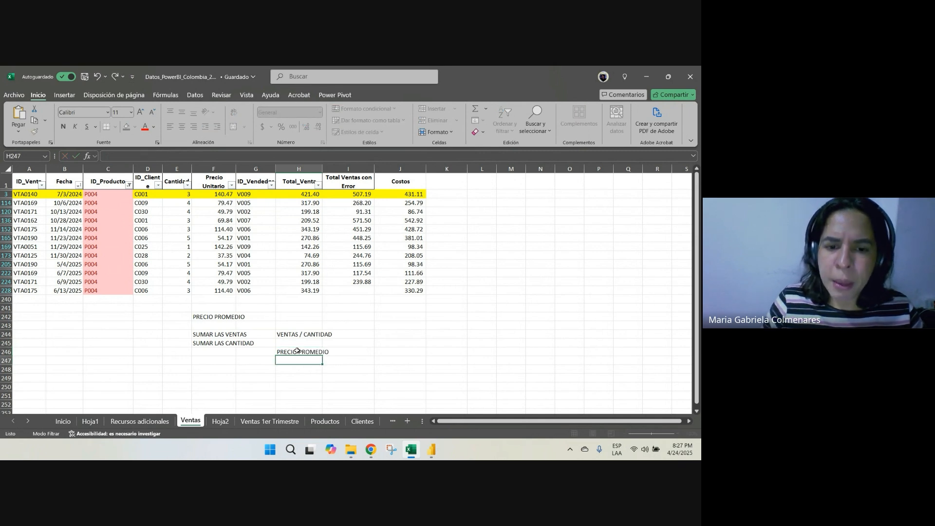
left_click(297, 351)
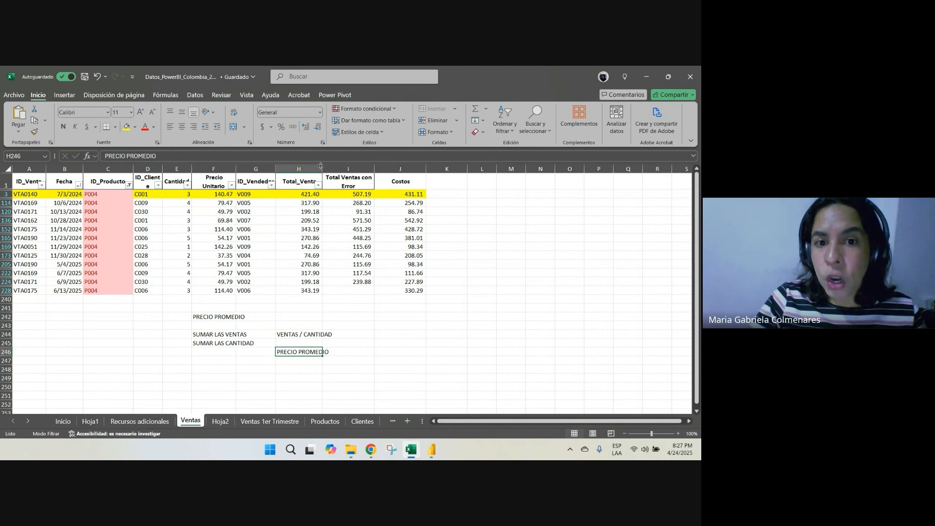
left_click_drag(320, 166, 329, 166)
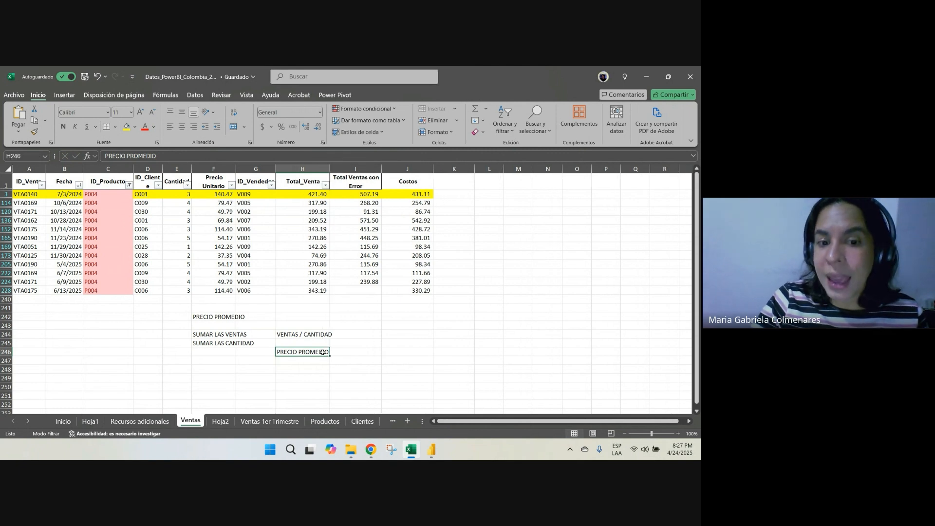
Check the Ventas table in Power BI, then examine the filtered Precio Unitario, Total_Venta and Cantidad values in Excel
left_click(431, 452)
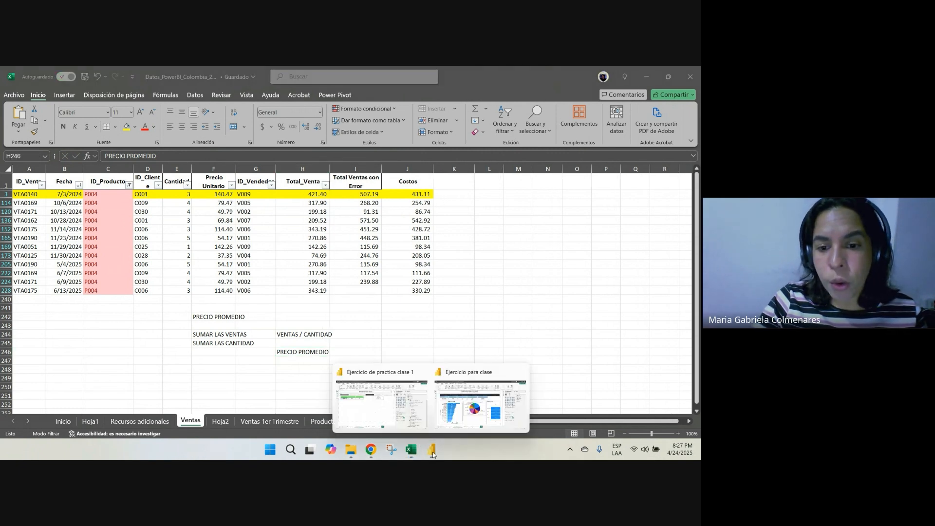
left_click(396, 414)
left_click(9, 166)
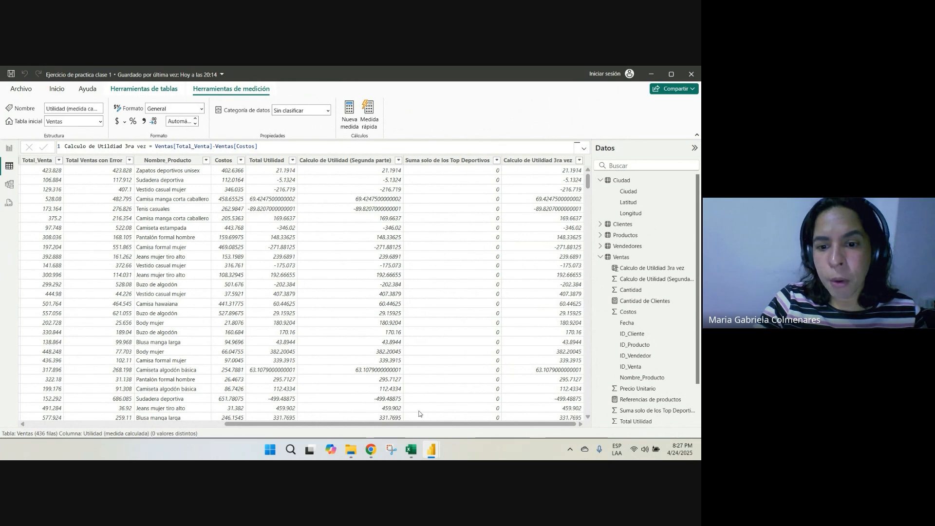
left_click(410, 449)
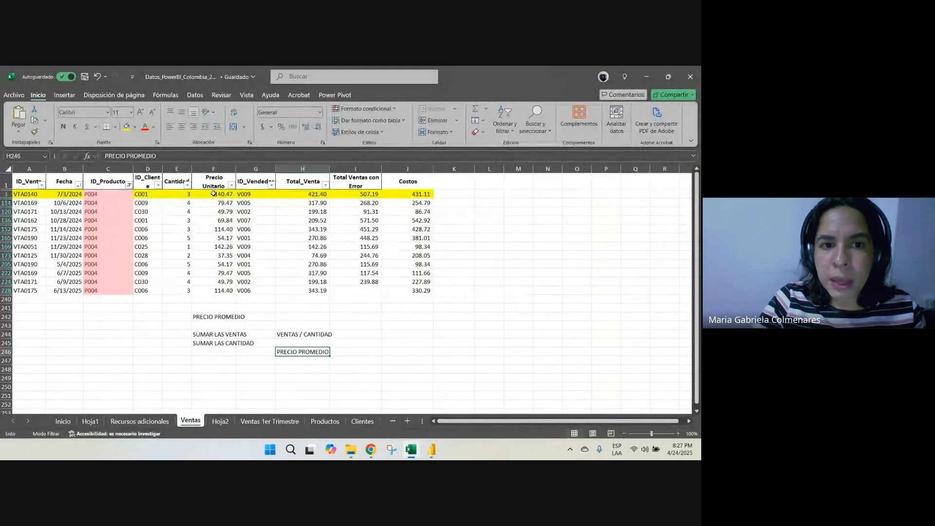
left_click_drag(214, 194, 219, 292)
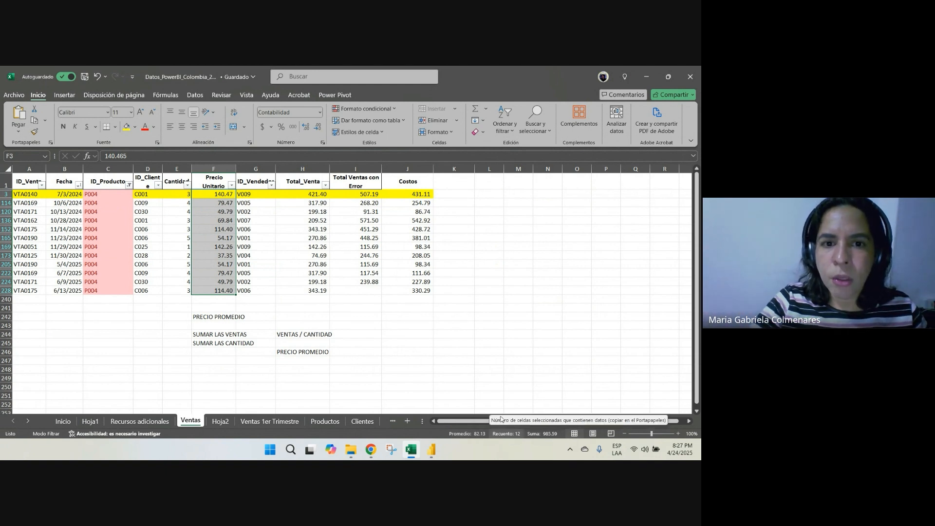
left_click_drag(310, 194, 312, 290)
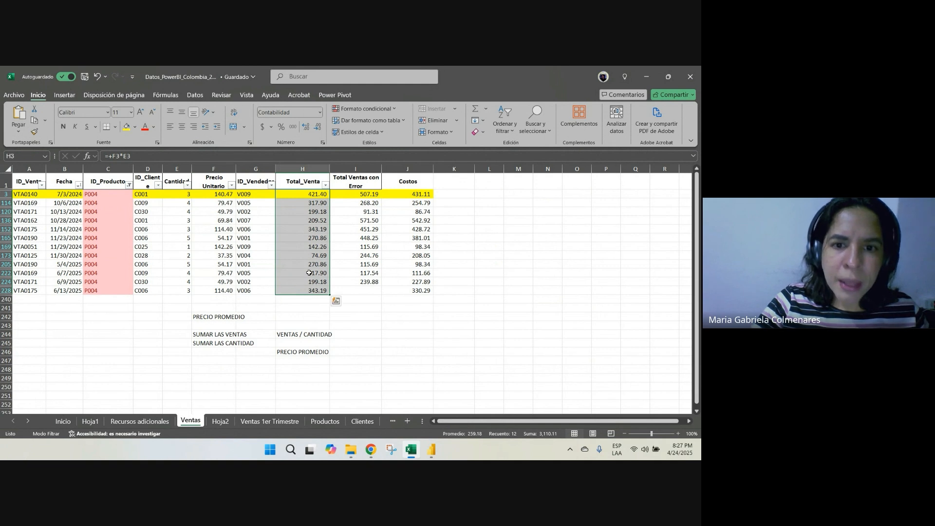
left_click_drag(188, 194, 189, 292)
Write DIVISION in cell H249 and format it in bold at font size 18
left_click(323, 375)
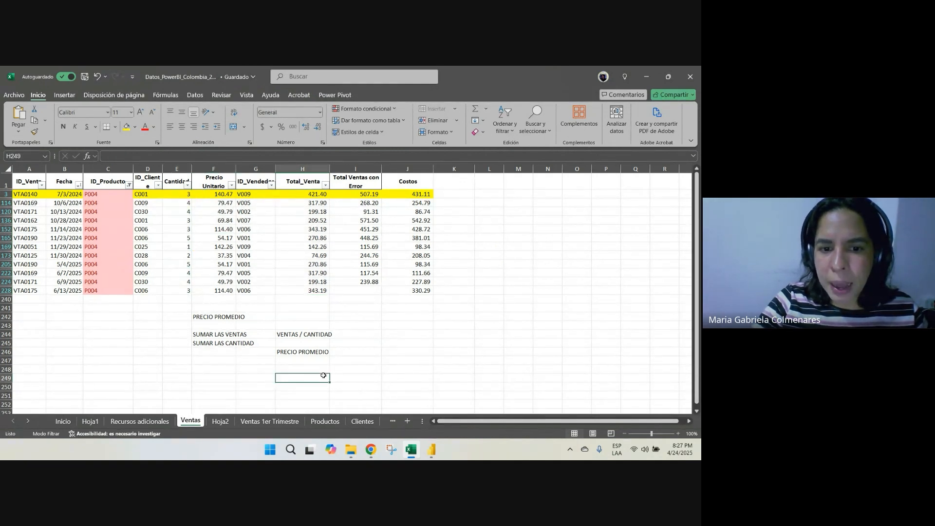
type("DIVI")
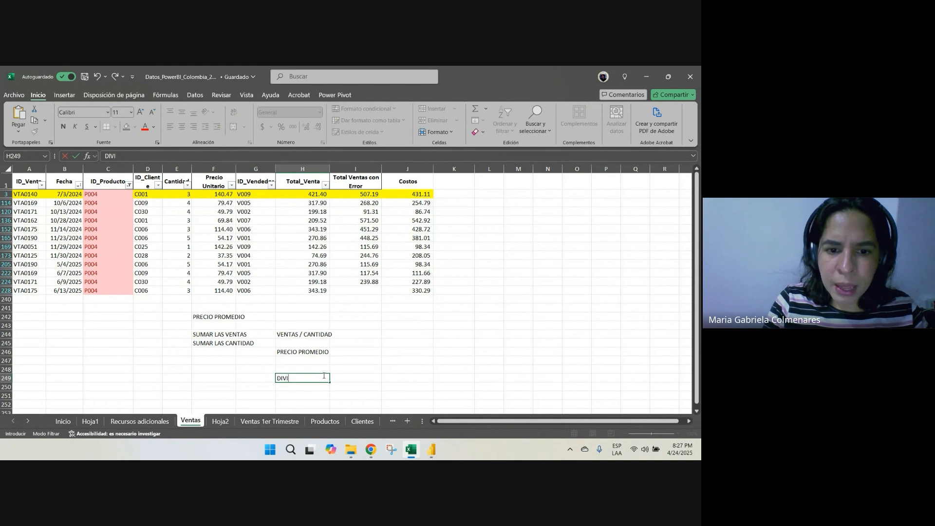
type("SION")
key("Return")
key("Up")
key("ctrl+n")
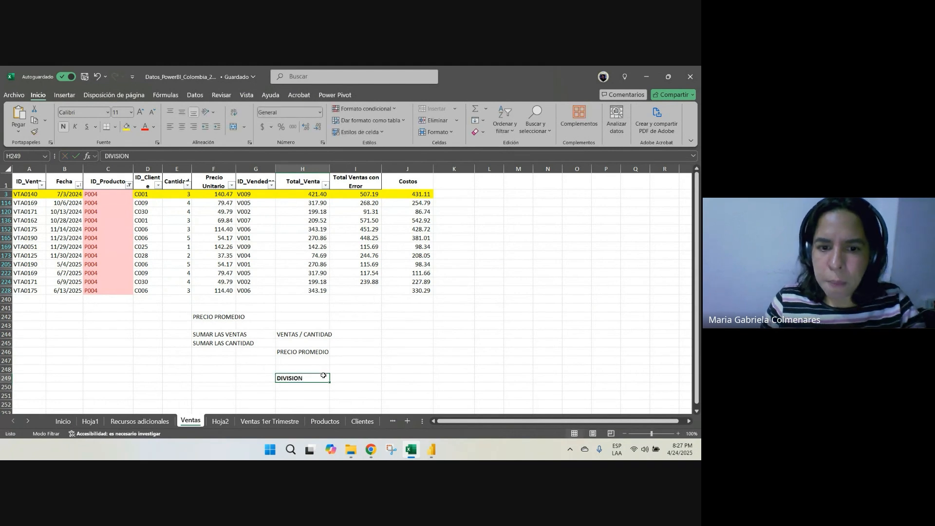
left_click(140, 112)
left_click(140, 112)
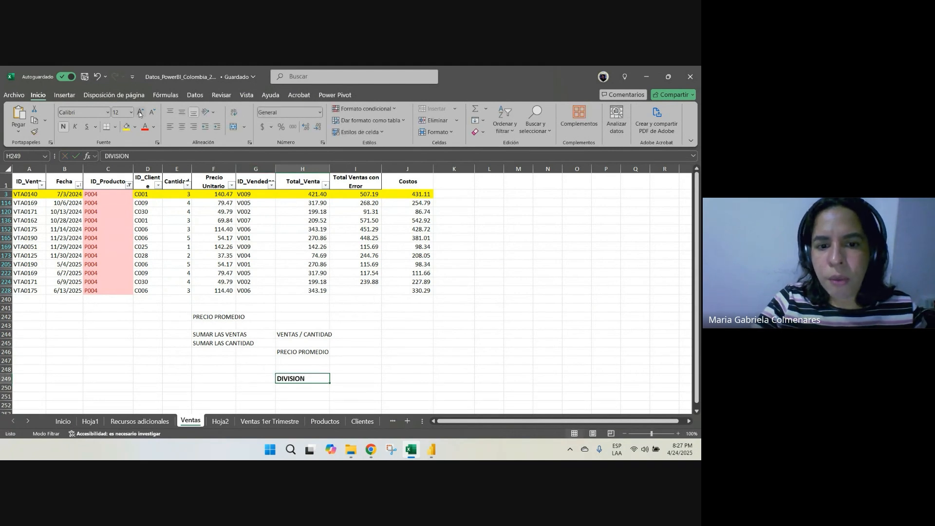
left_click(140, 112)
left_click(140, 112)
left_click(488, 360)
left_click(325, 382)
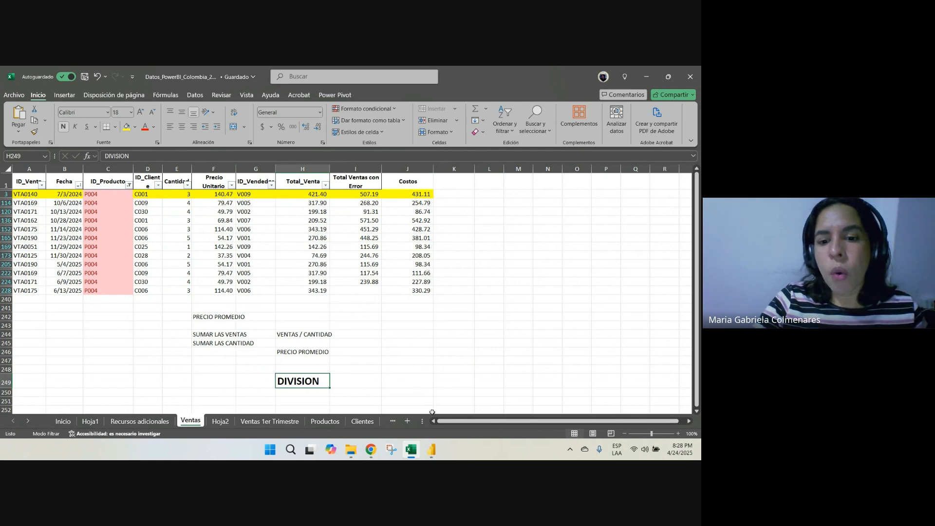
In Power BI, create a new measure from the Análisis de Productos report page and name it Precio promedio de Producto
mouse_move(435, 454)
left_click(400, 421)
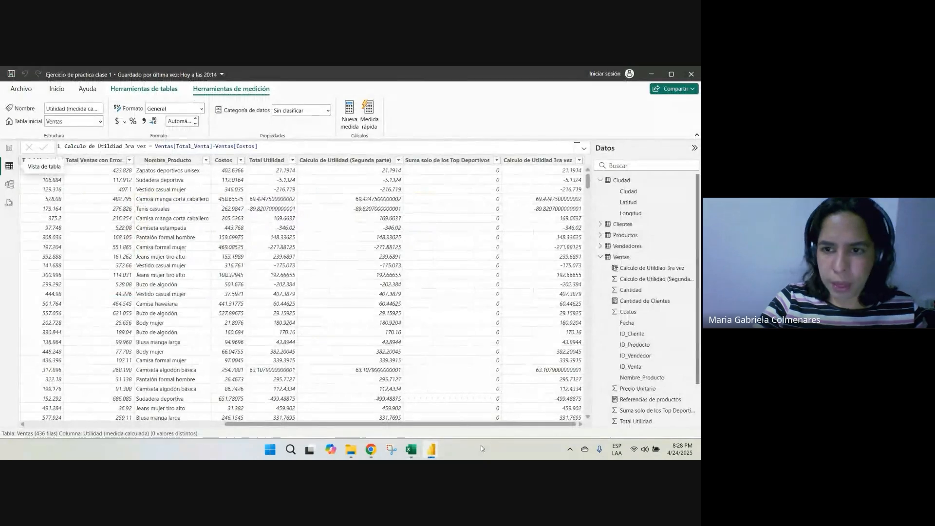
left_click(9, 150)
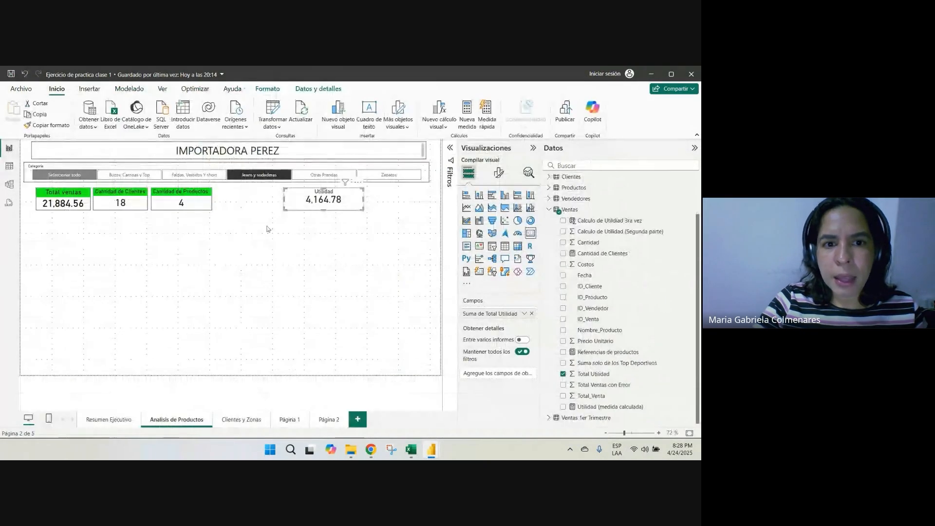
left_click(227, 208)
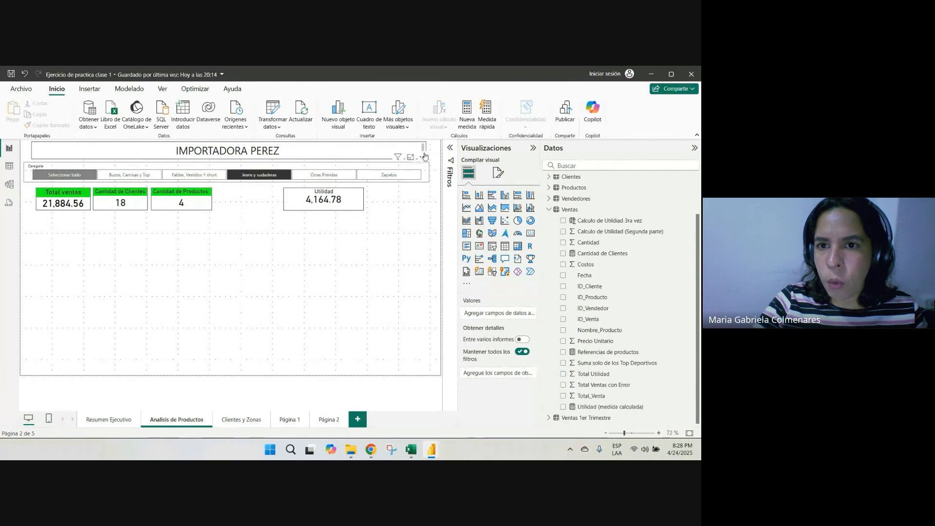
left_click(464, 124)
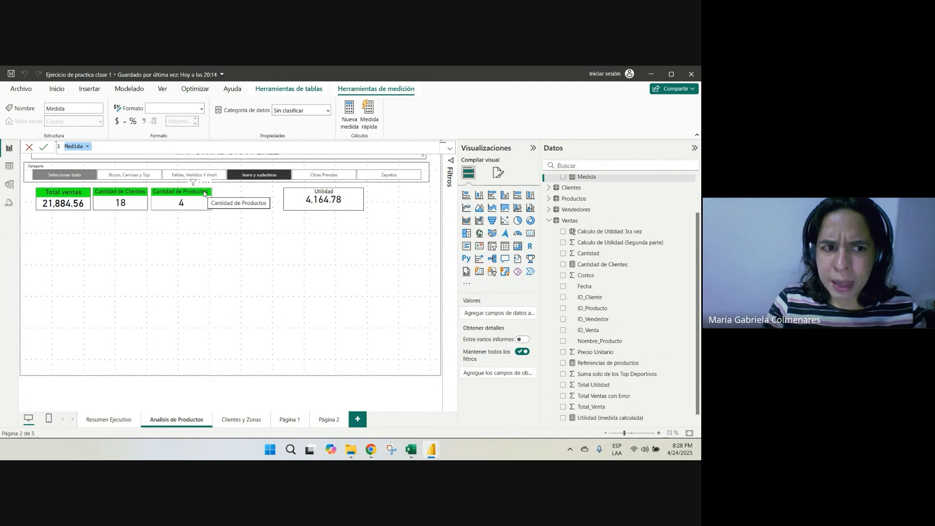
type("Pre")
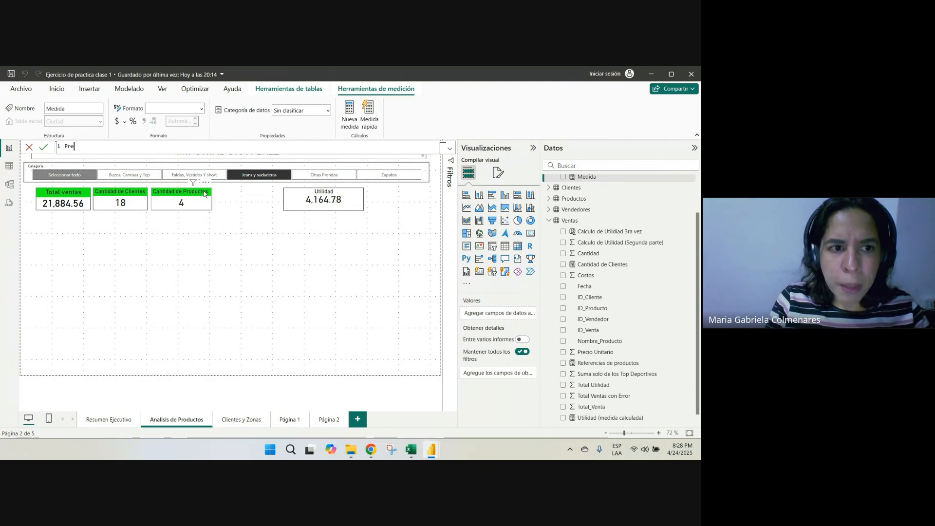
type("cio promedoi")
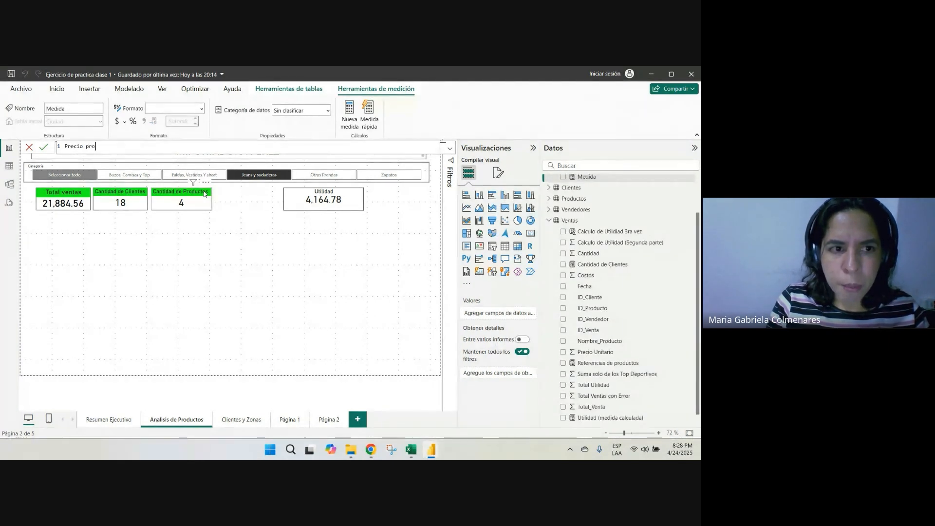
key("BackSpace")
key("BackSpace")
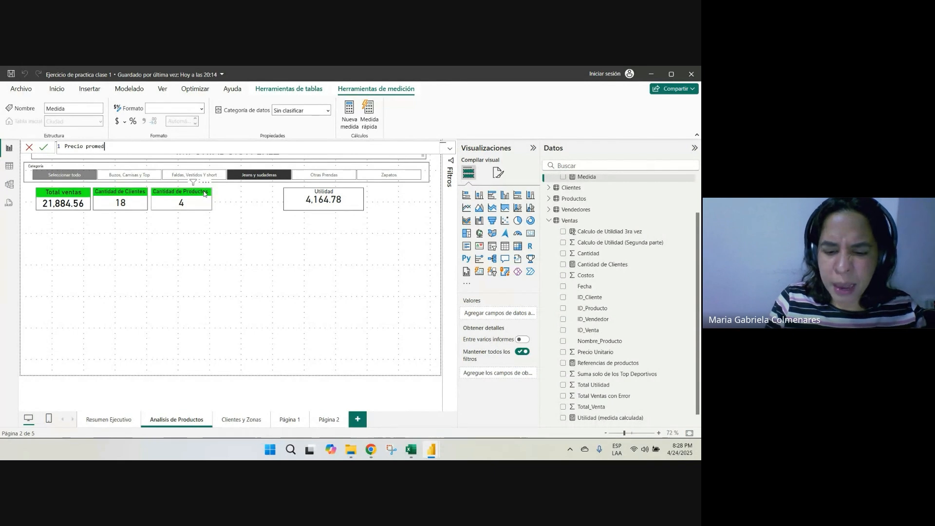
type("io ")
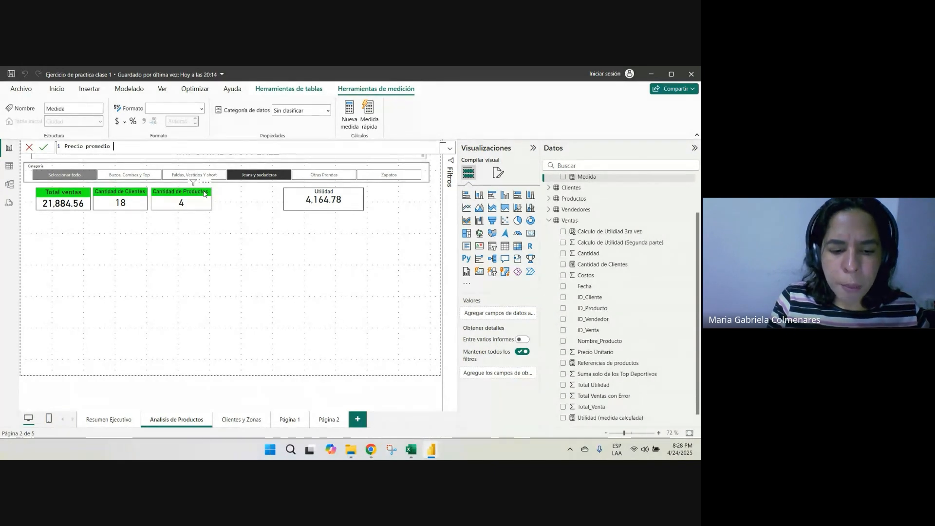
type("de ")
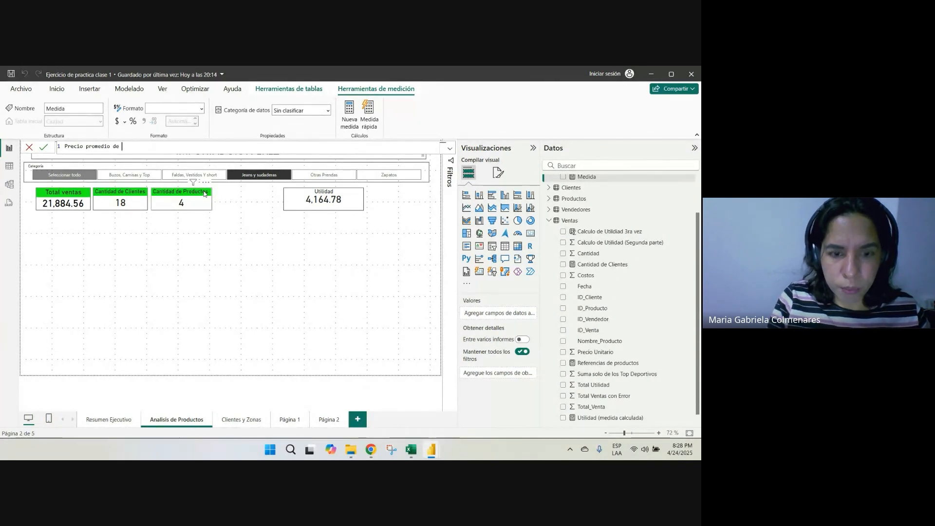
type("Producto =")
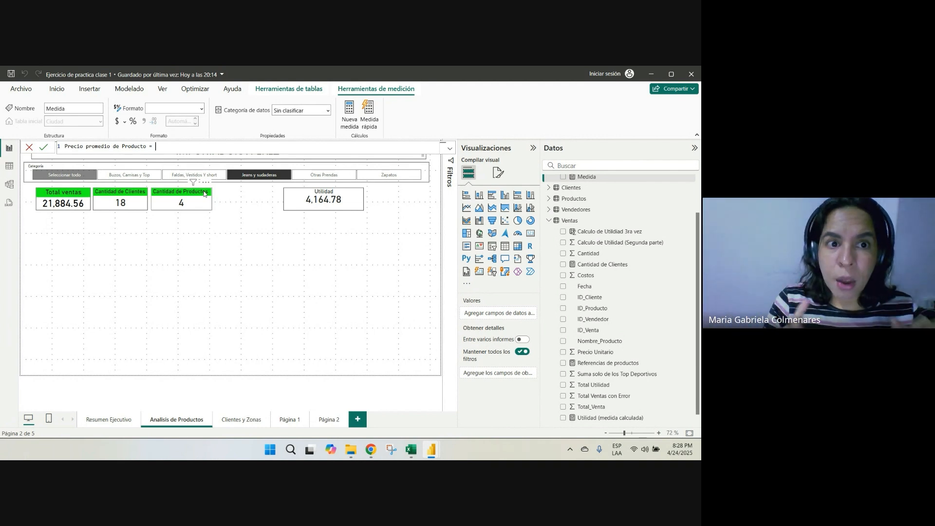
Start the measure's formula with the sum of total sales, sum(Ventas[Total_Venta])
type("sum")
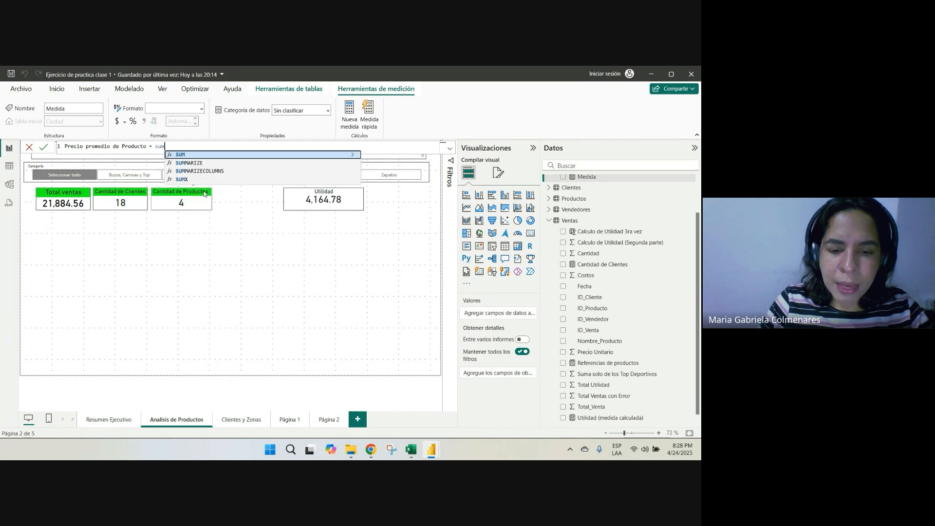
type("(")
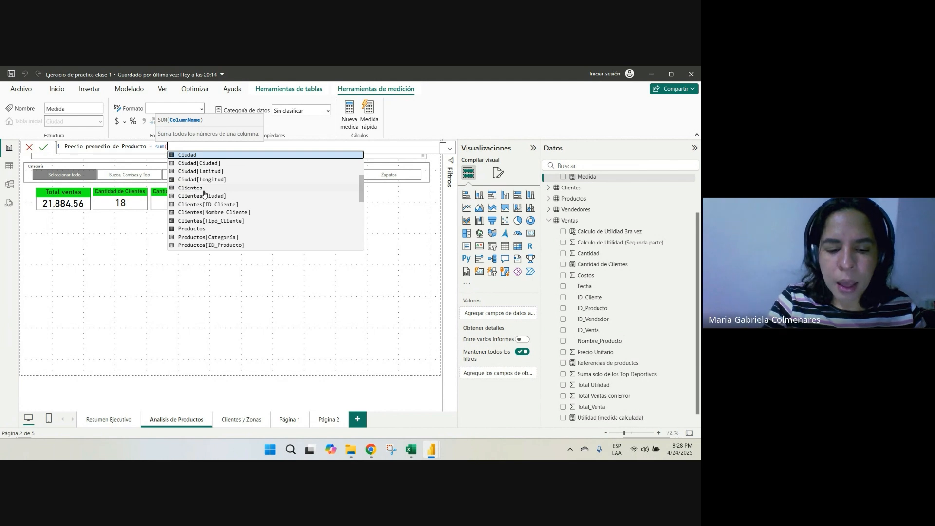
type("venta")
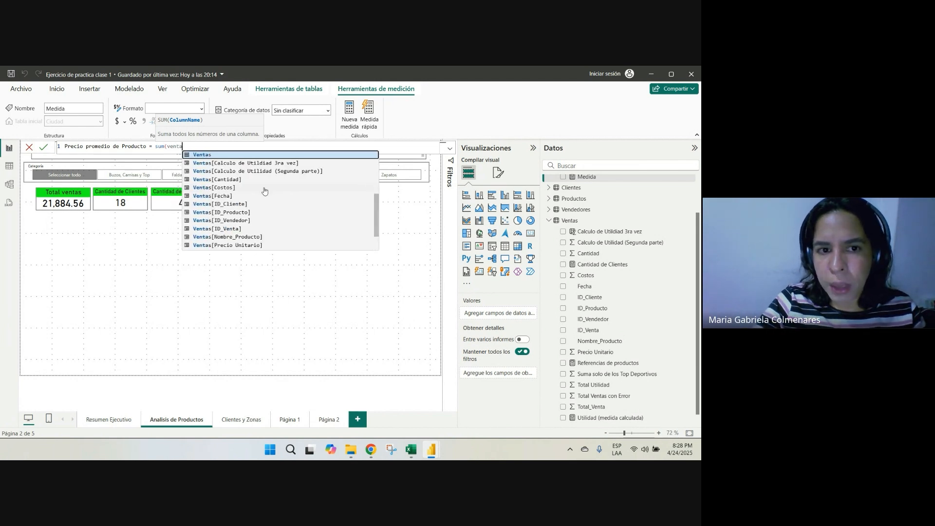
scroll(268, 194, "down", 2)
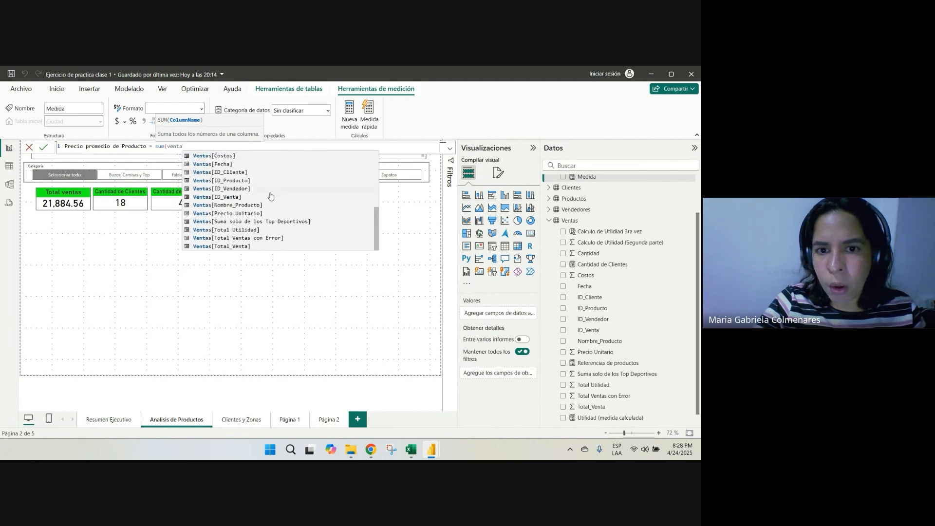
left_click(248, 247)
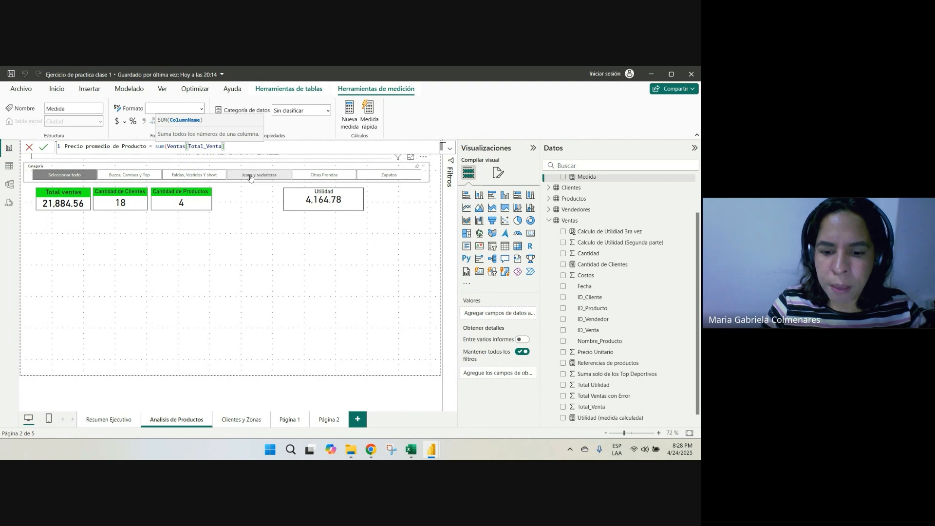
type(")/")
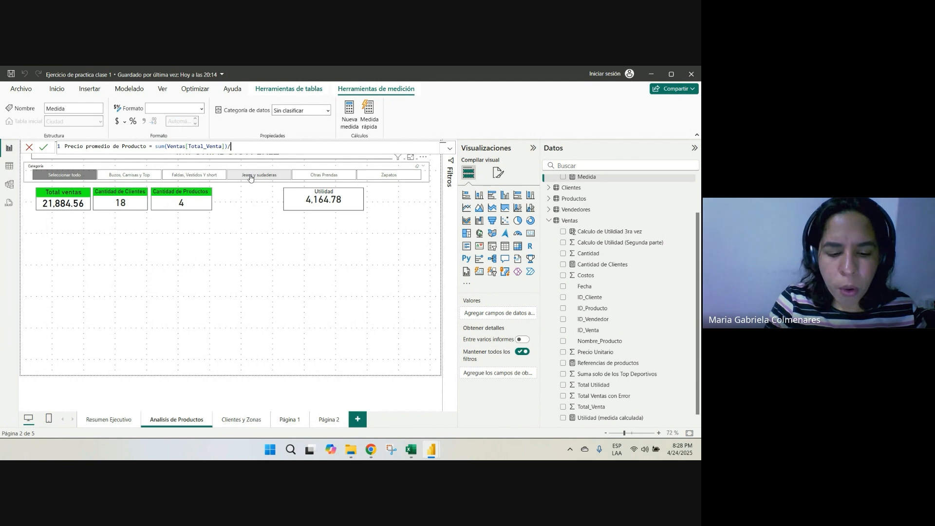
type("sum(can")
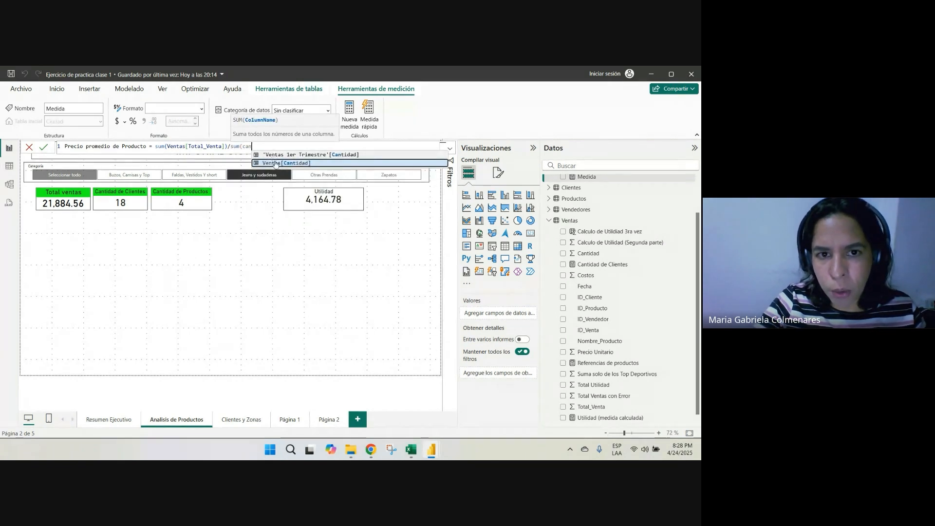
Complete the formula by dividing by sum(Ventas[Cantidad]) and commit the measure
left_click(275, 163)
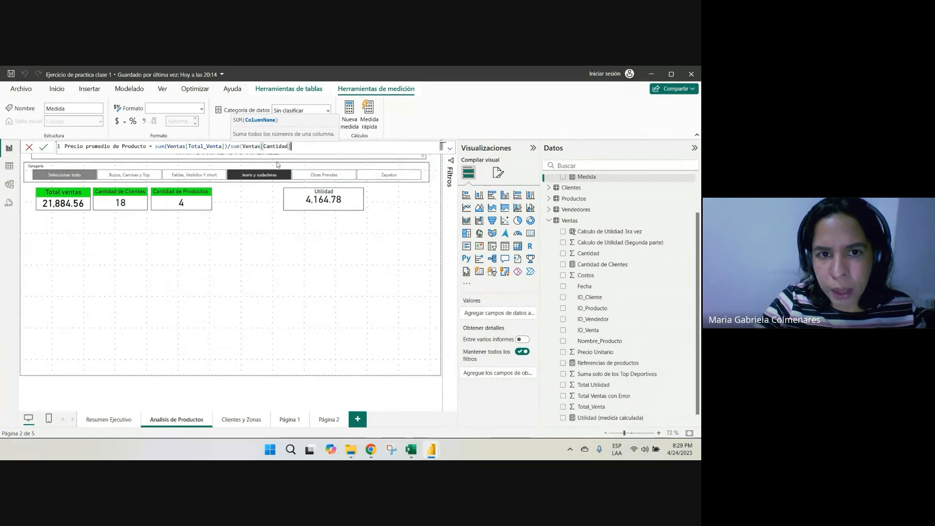
type(")")
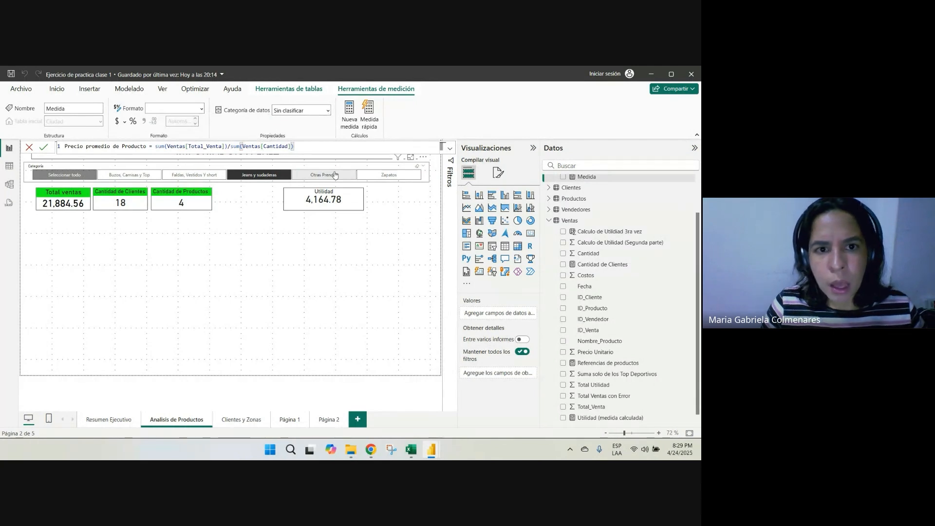
key("Return")
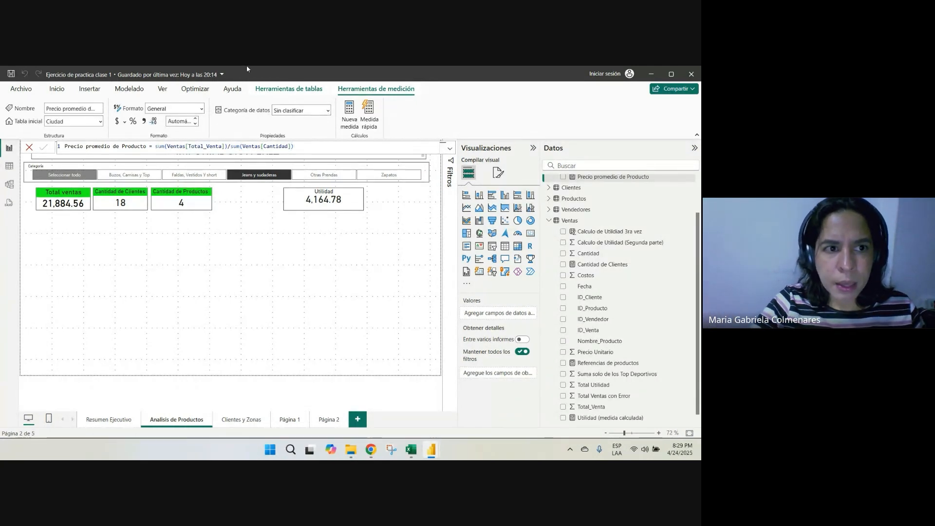
Set the home table of the Precio promedio de Producto measure to Ventas and check its place in the field list
left_click(100, 121)
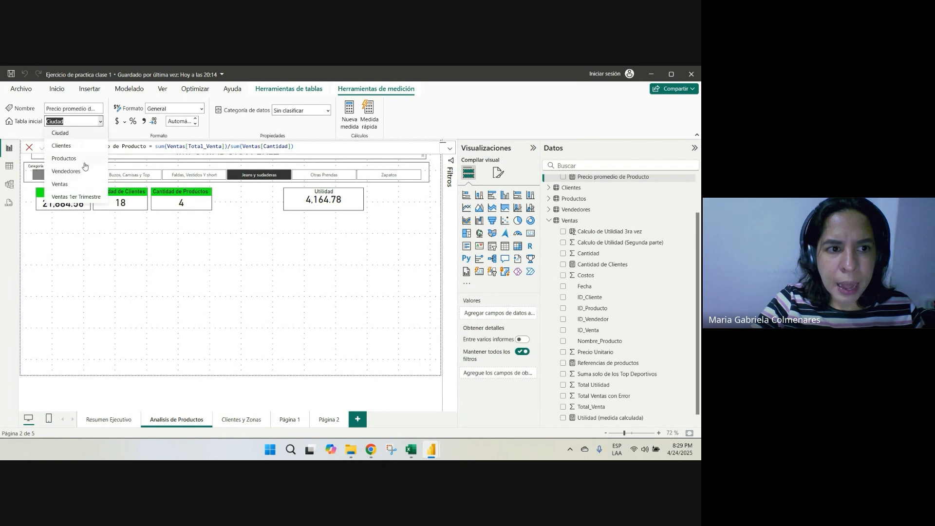
left_click(73, 188)
left_click(296, 287)
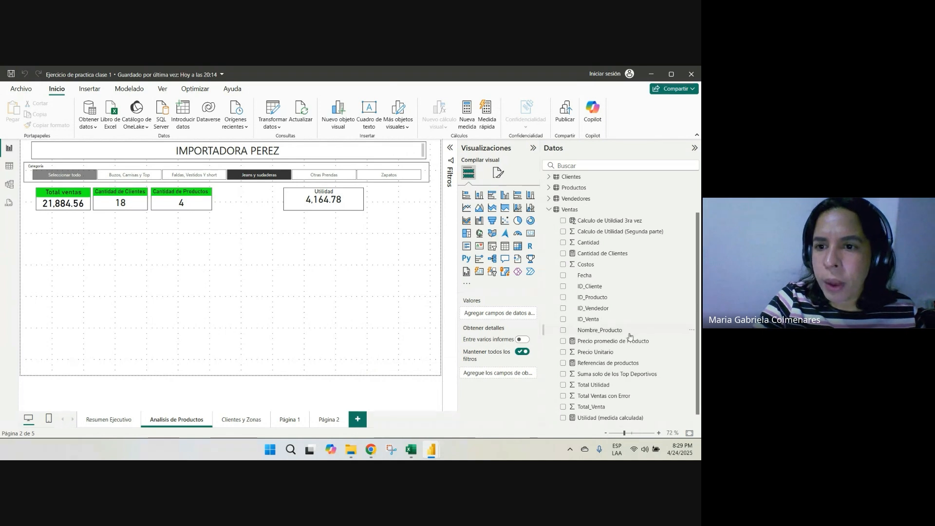
scroll(619, 257, "up", 2)
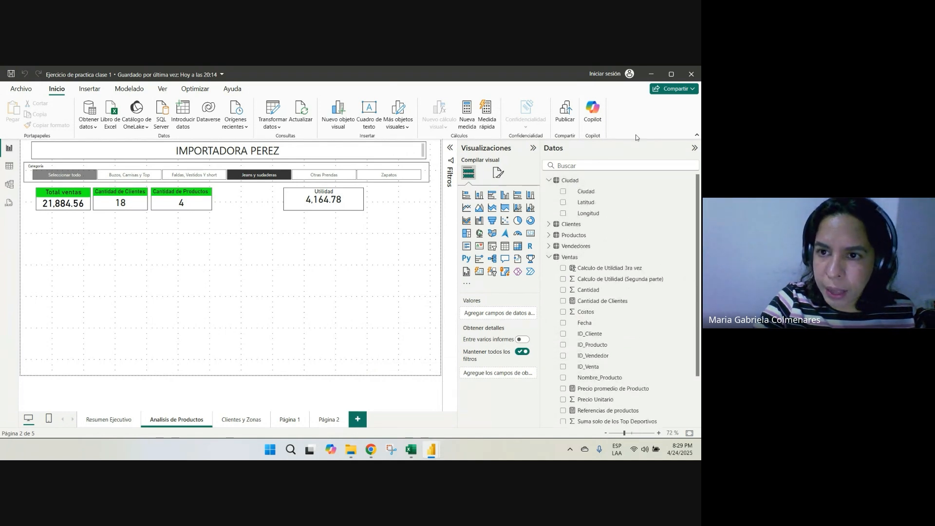
scroll(663, 264, "down", 3)
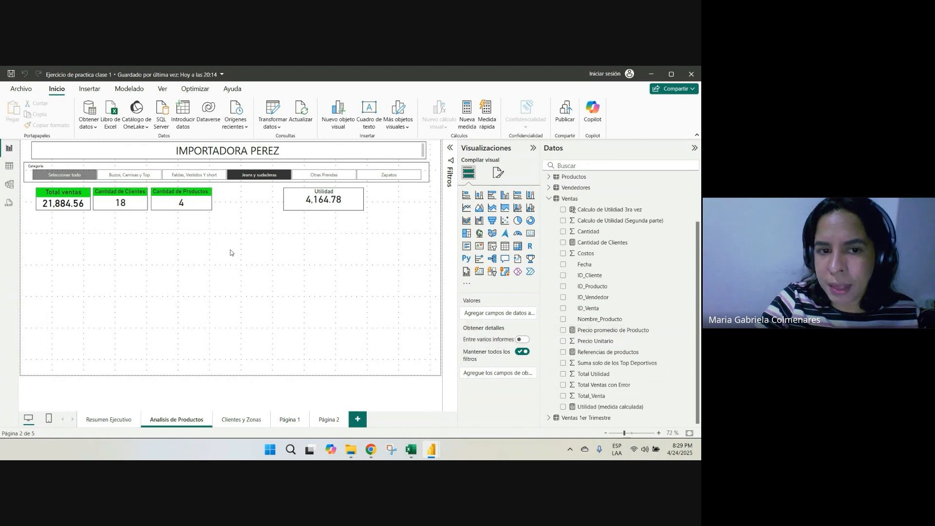
left_click(530, 233)
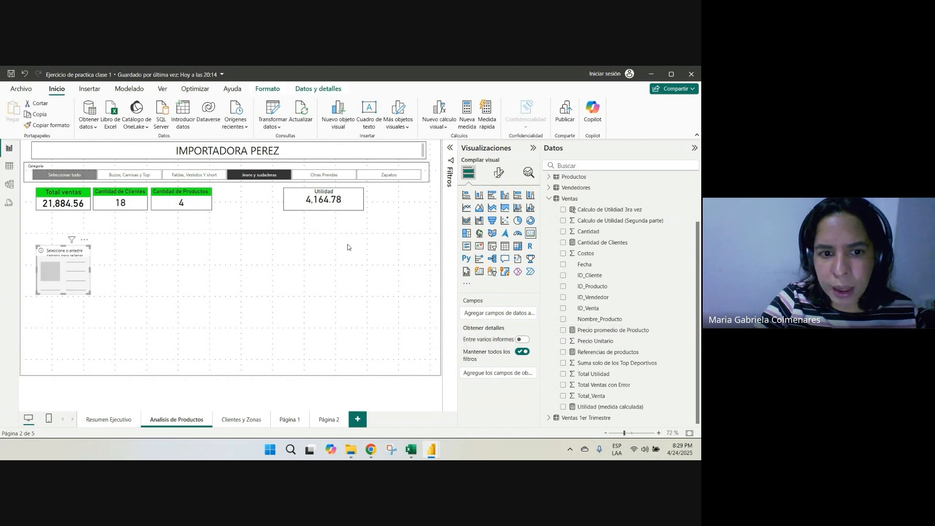
left_click_drag(35, 277, 166, 274)
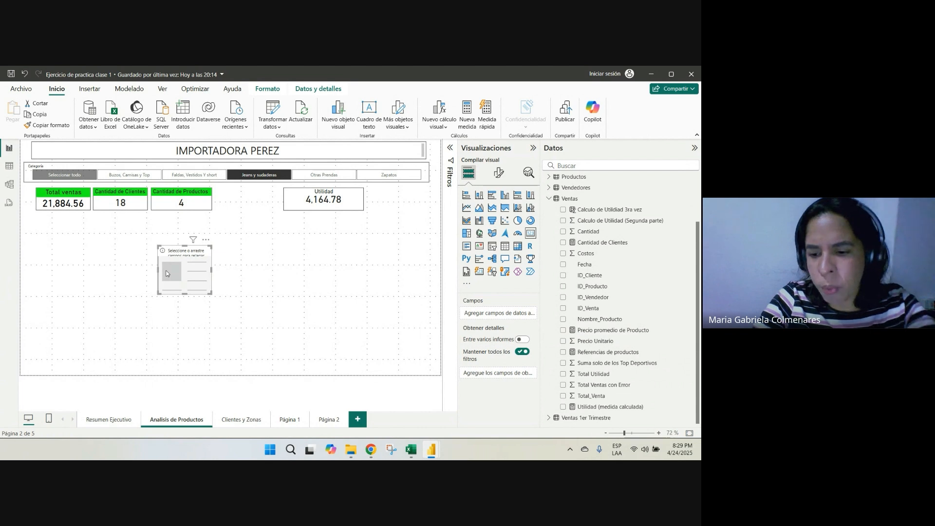
key("Delete")
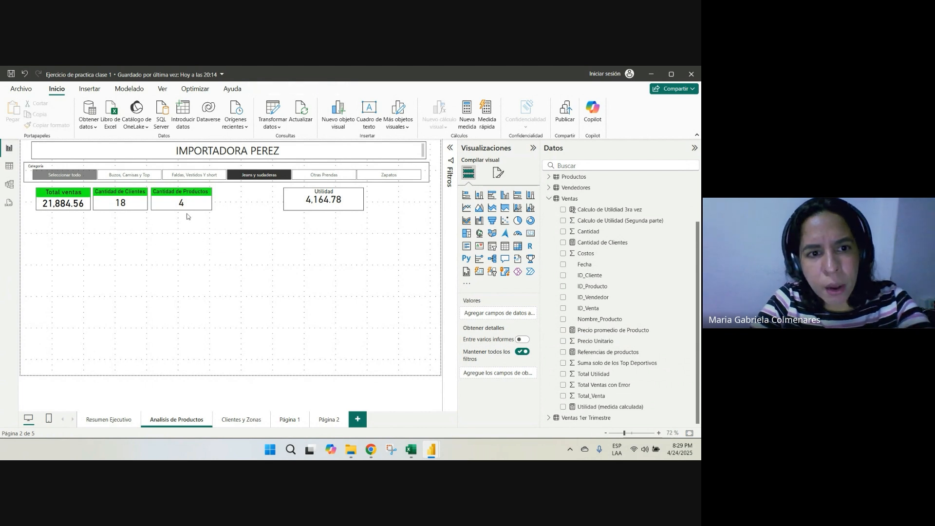
Duplicate the Cantidad de Productos card and place the copy between the original and the Utilidad card
left_click(188, 197)
right_click(188, 197)
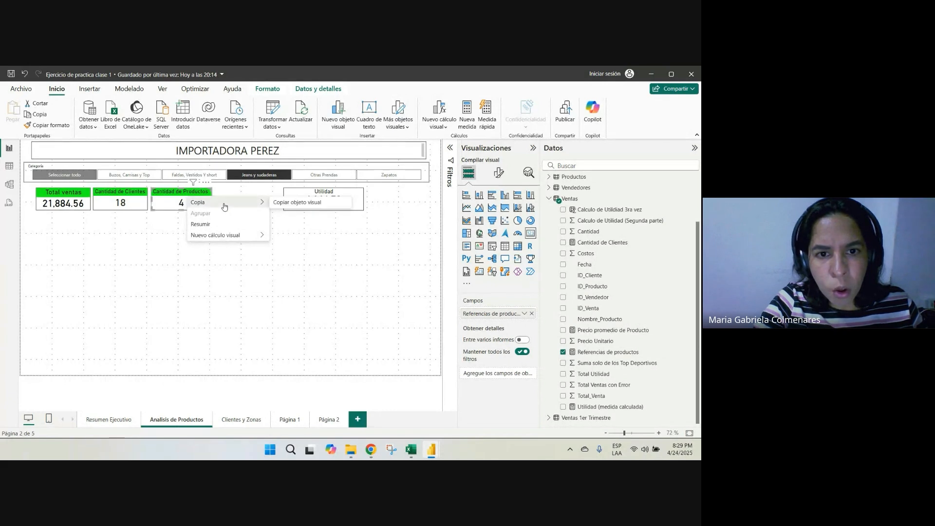
left_click(304, 202)
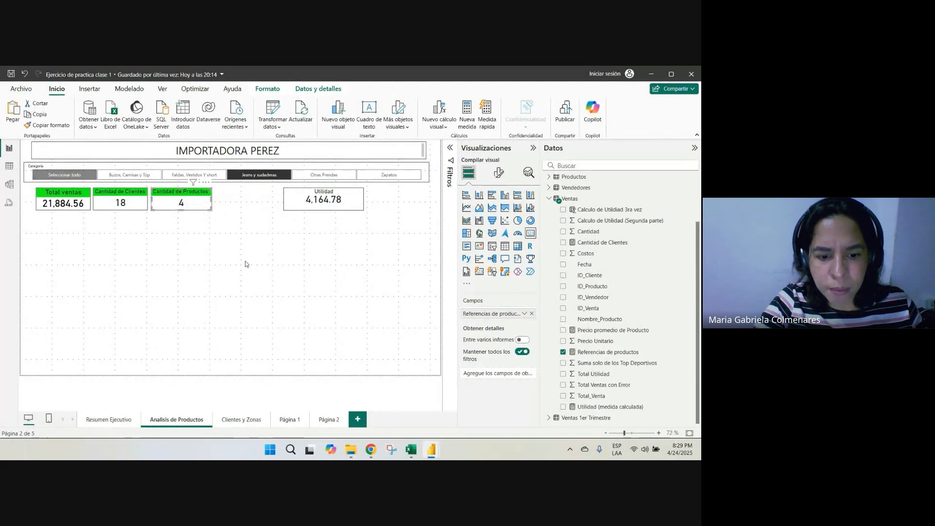
key("ctrl+v")
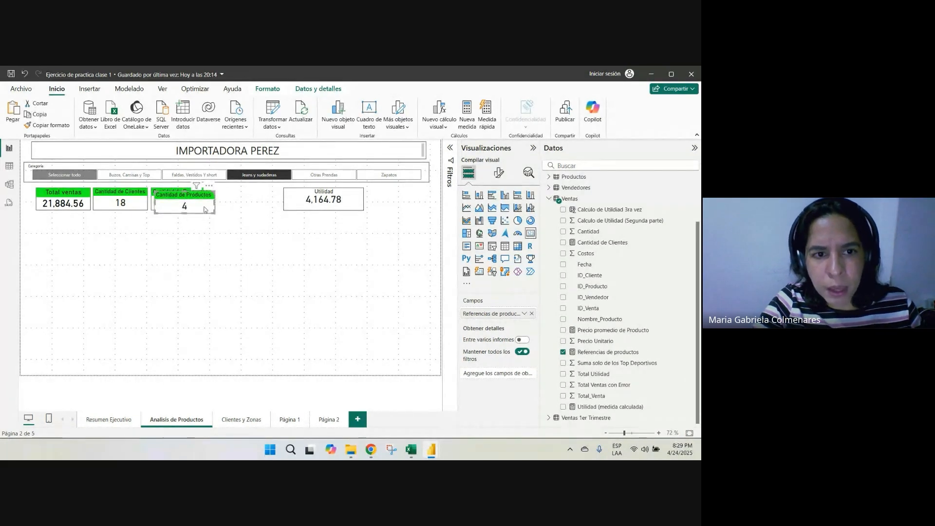
left_click_drag(204, 209, 262, 200)
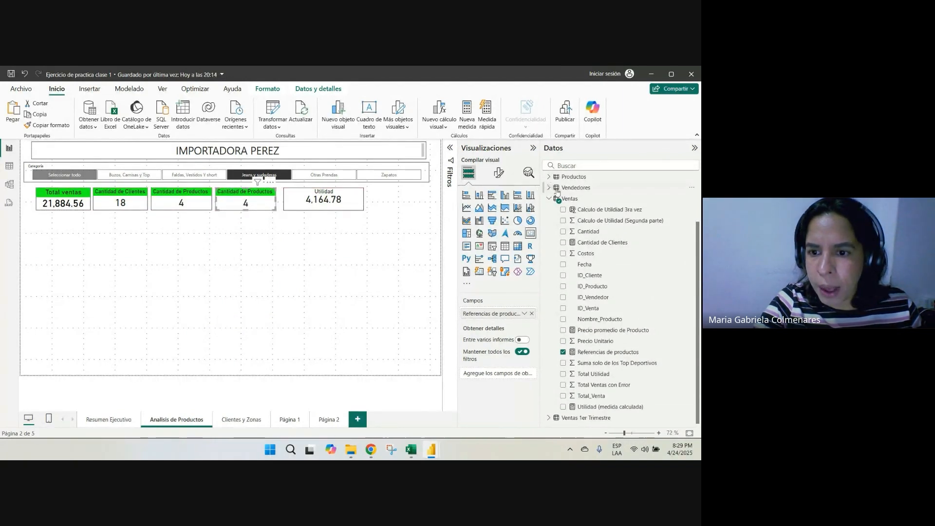
Replace the copied card's Referencias de productos field with the Precio promedio de Producto measure
left_click(563, 352)
left_click(563, 330)
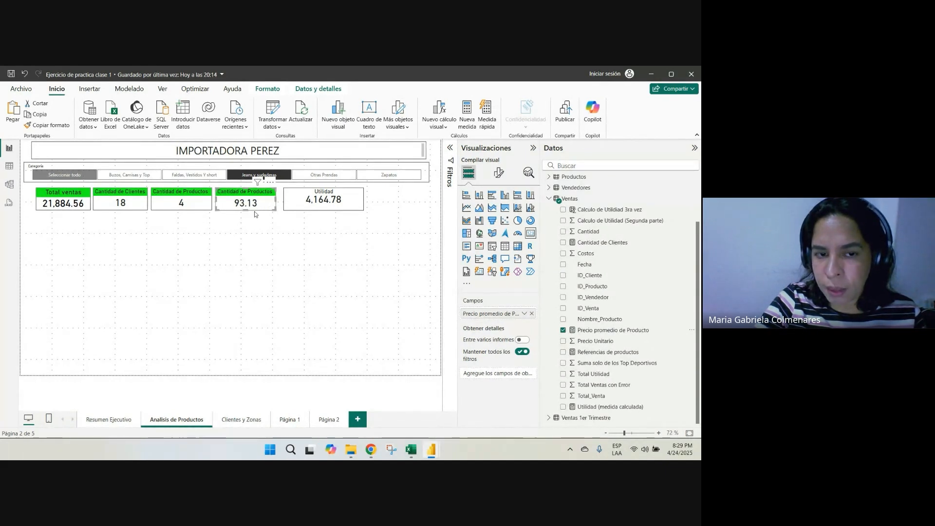
left_click(234, 294)
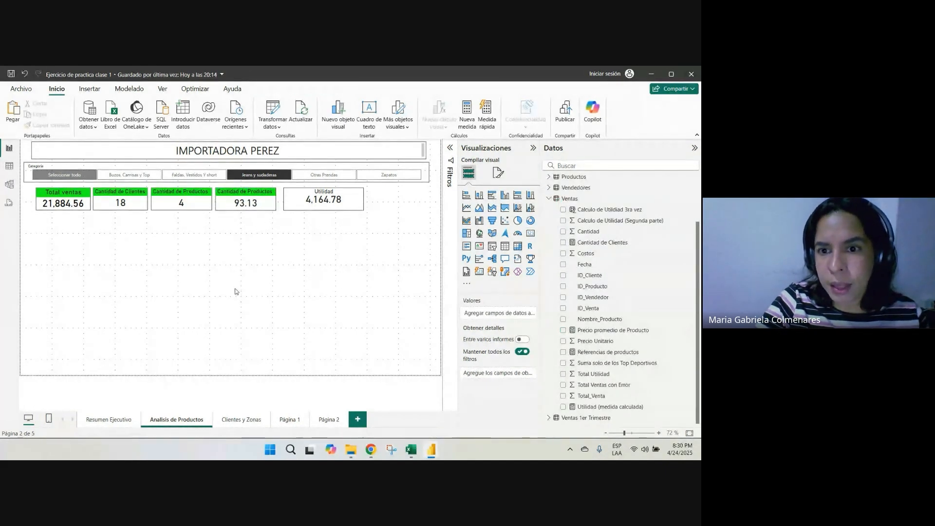
Insert a table visual below the cards, enlarge it in both directions and add the Nombre_Producto field
left_click(505, 247)
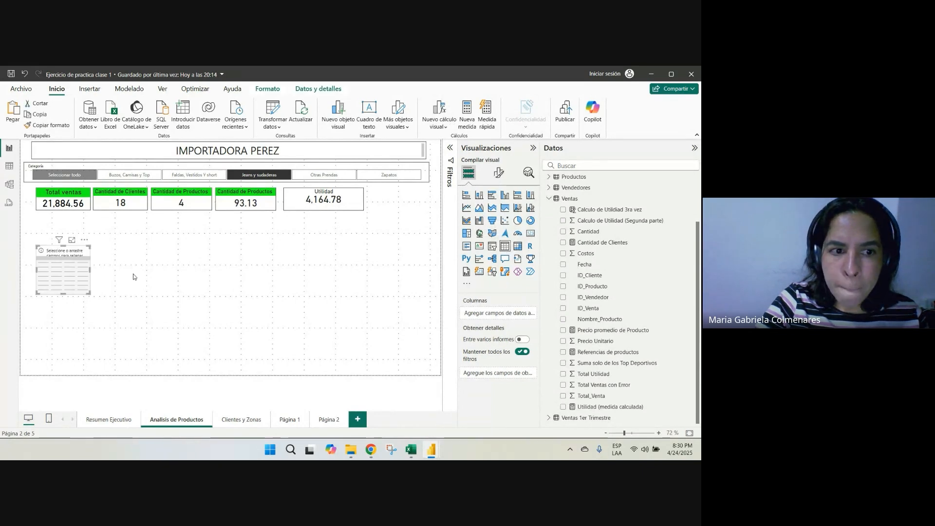
left_click_drag(91, 269, 271, 270)
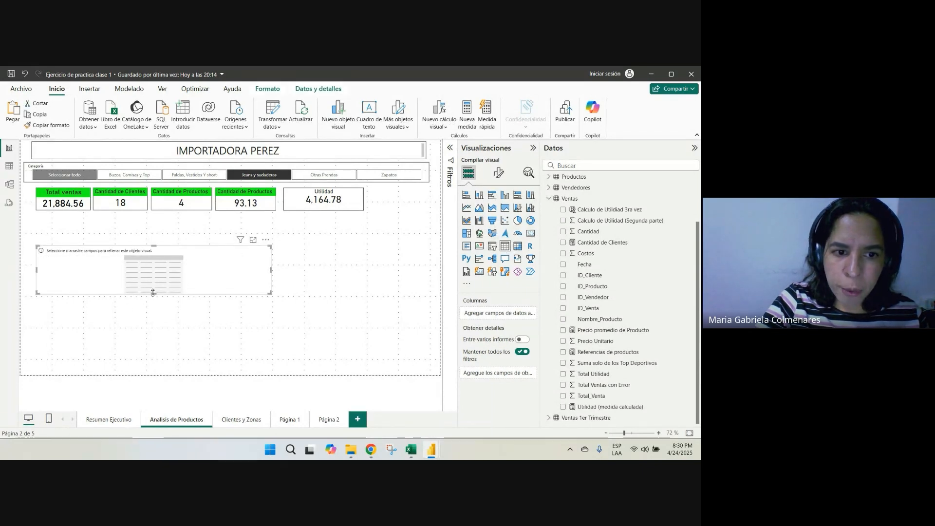
left_click_drag(153, 293, 154, 363)
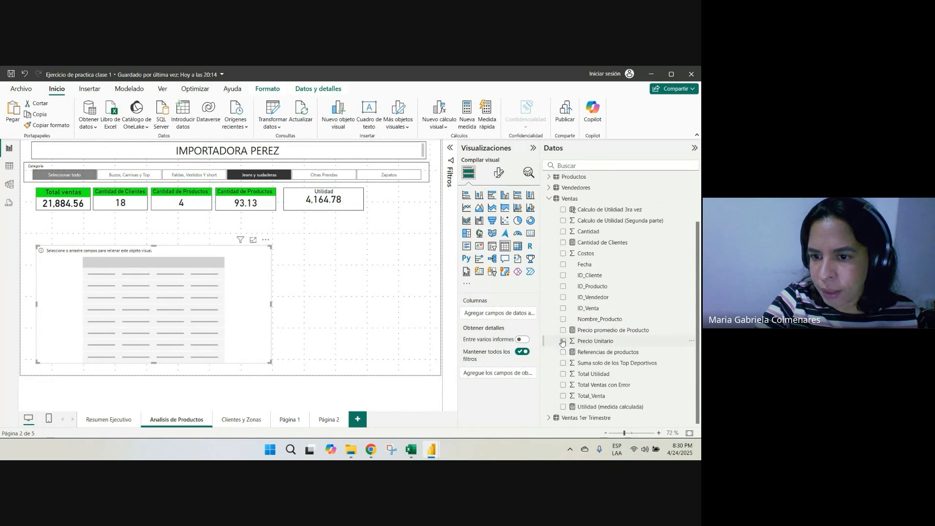
left_click(564, 321)
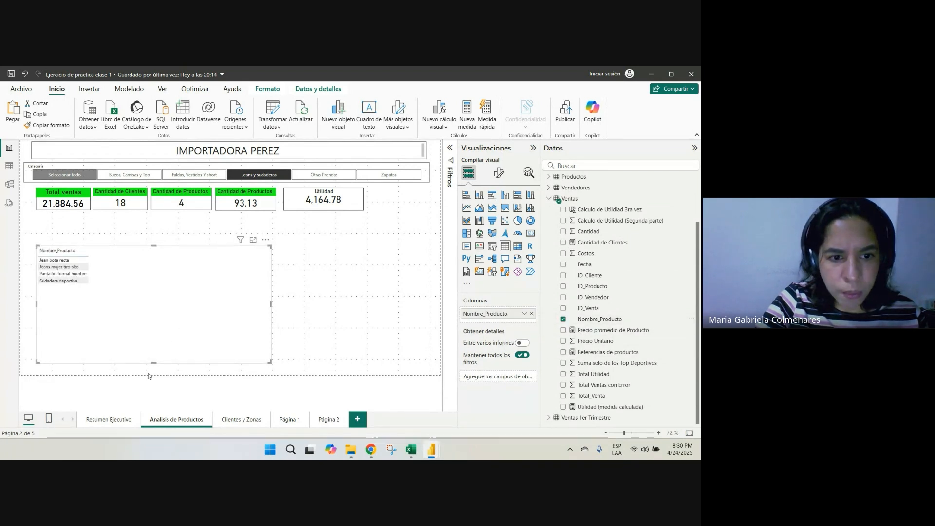
mouse_move(153, 343)
left_mouse_down()
mouse_move(154, 305)
mouse_move(154, 362)
left_mouse_up()
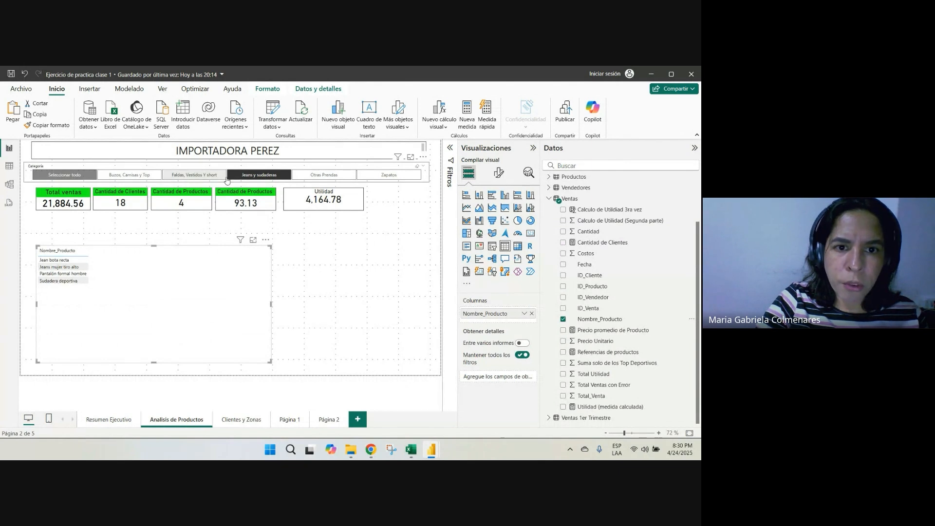
Select all categories in the Categoría slicer and collapse the visualizations area to widen the report canvas
left_click(272, 182)
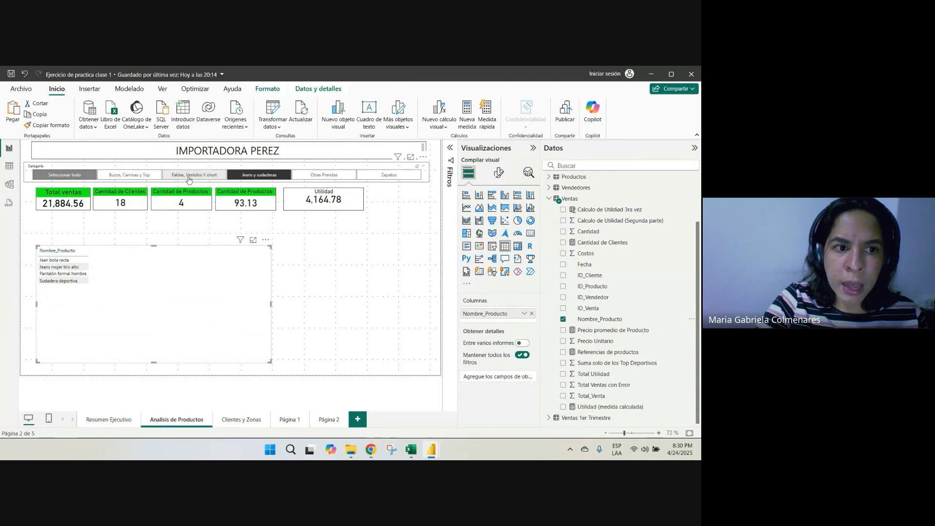
left_click(57, 176)
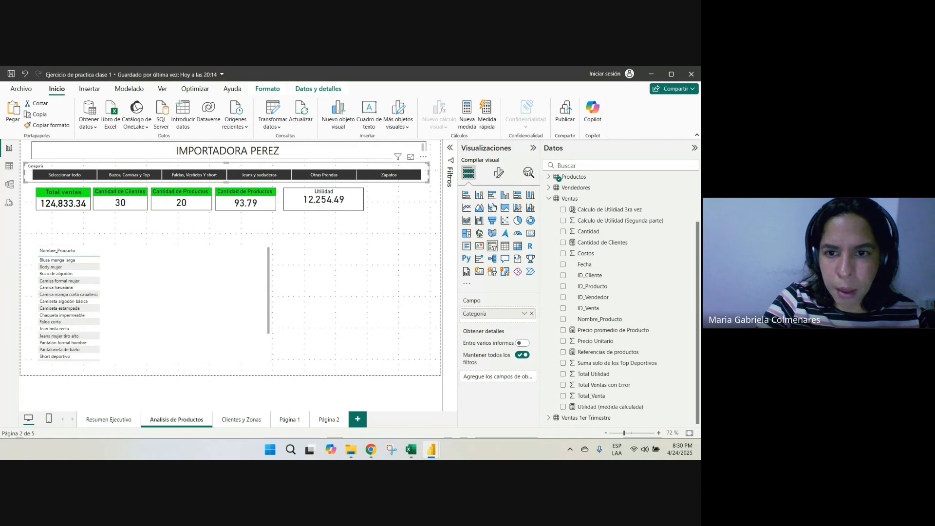
left_click(533, 148)
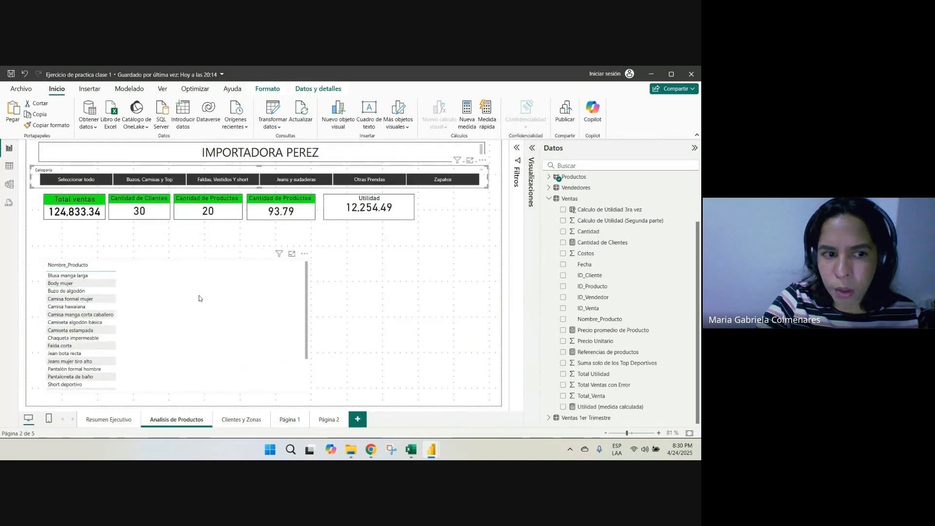
Move the product table up close beneath the cards and stretch it down to the page's lower edge
left_click(206, 277)
left_click_drag(207, 277, 150, 278)
left_click_drag(172, 363, 165, 405)
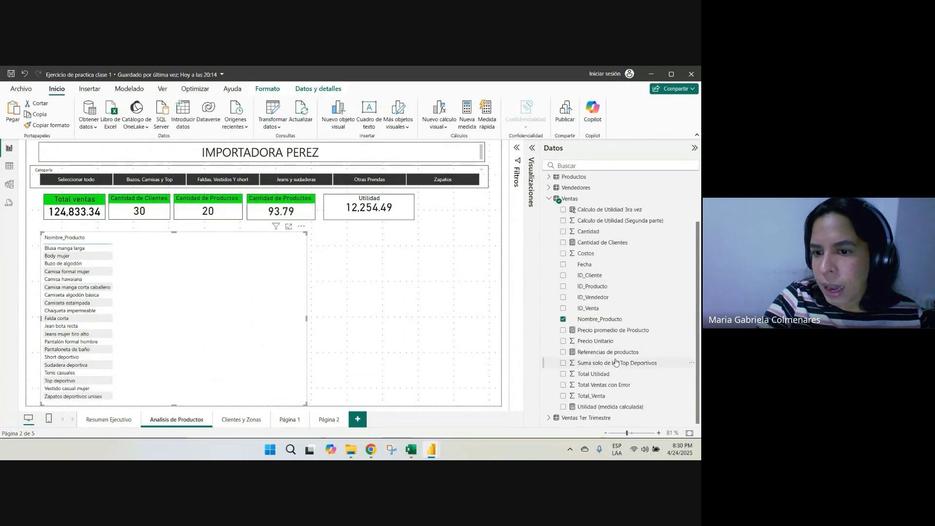
Add the Total_Venta and Cantidad fields to the product table and narrow it to fit its three columns
left_click(563, 396)
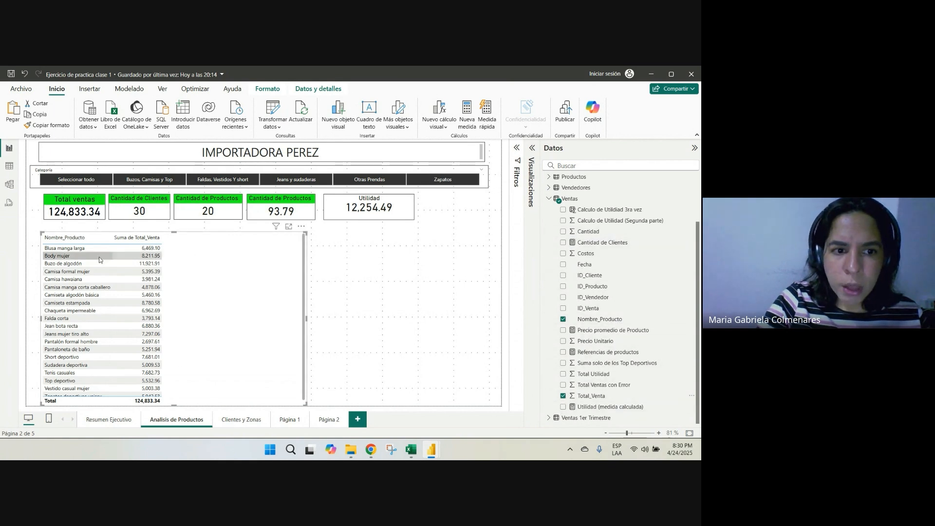
left_click(564, 232)
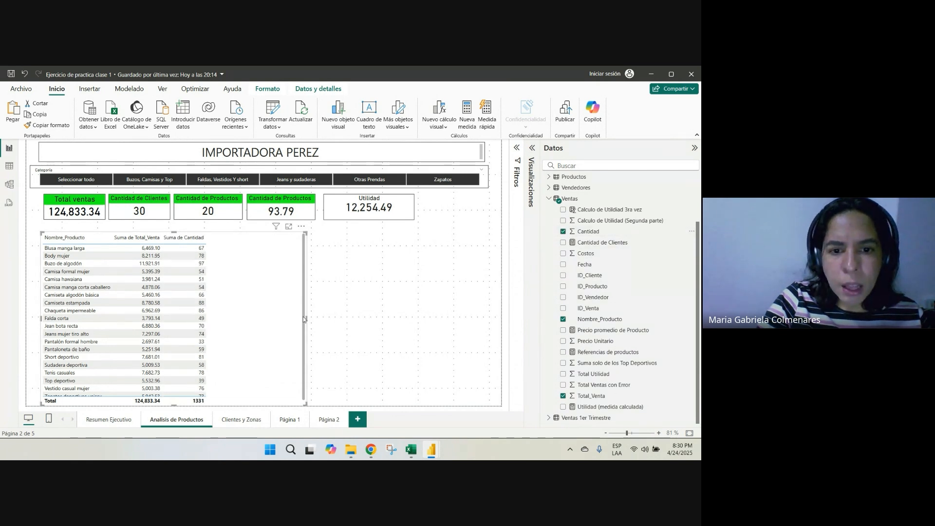
left_click_drag(306, 318, 232, 318)
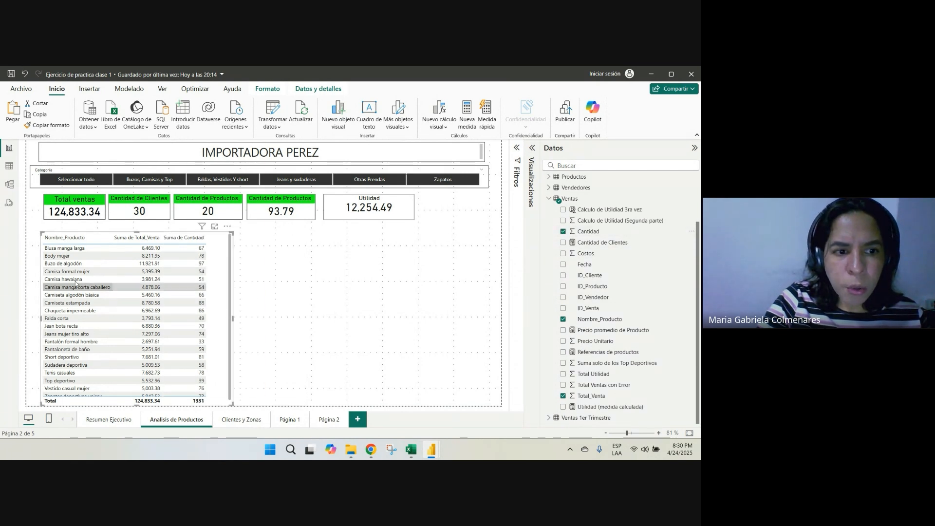
Filter the cards by the table rows Sudadera deportiva and Body mujer to check their average price
left_click(56, 365)
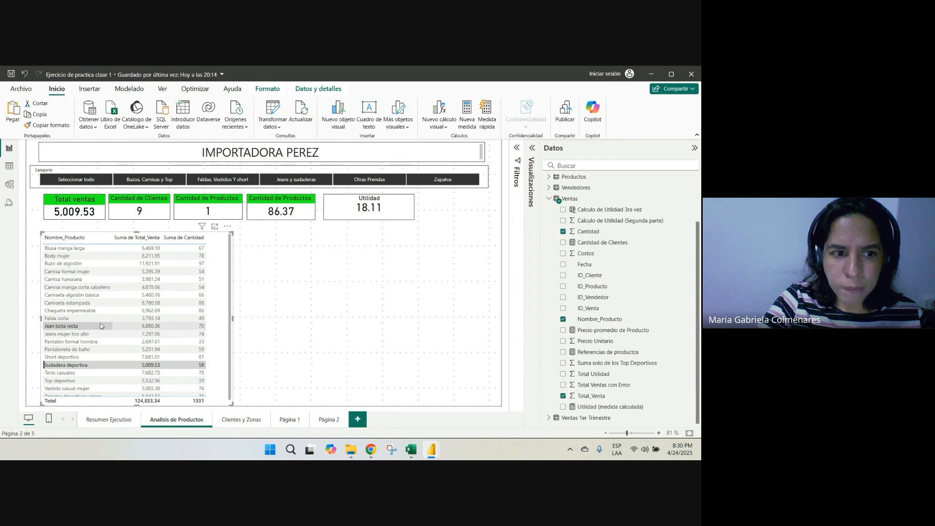
left_click(73, 256)
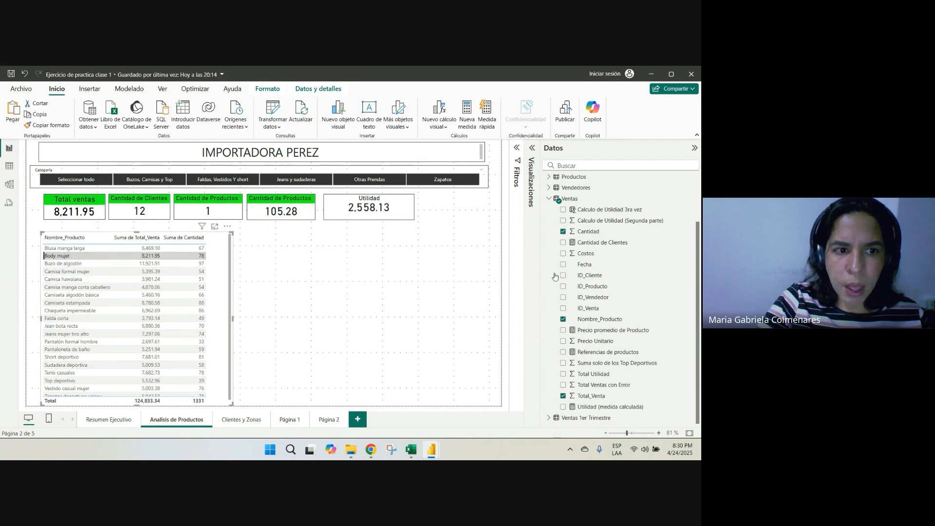
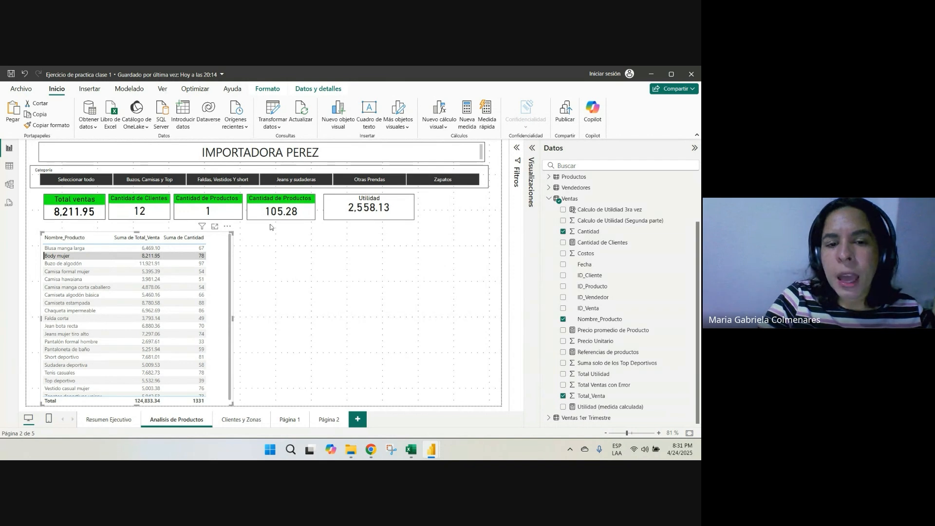
Change the average price card's title to "Precio Promedio de producto"
left_click(278, 199)
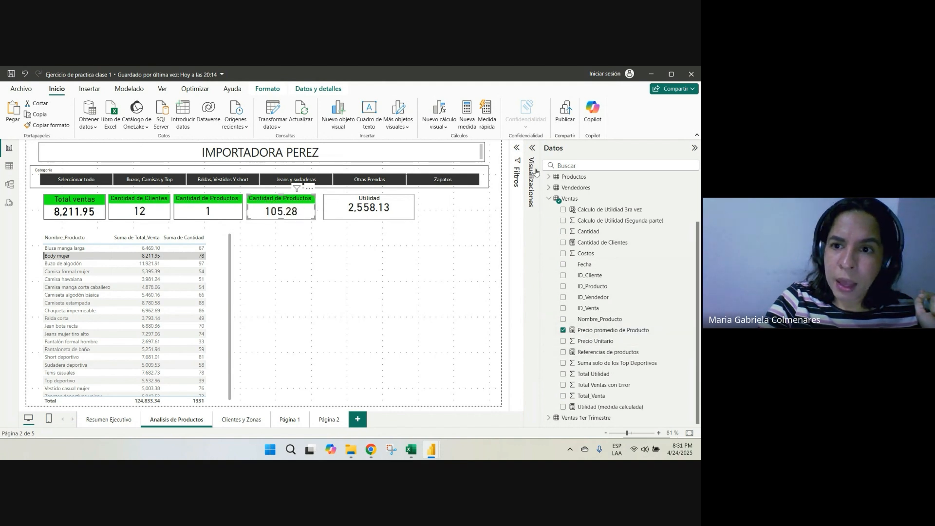
left_click(280, 252)
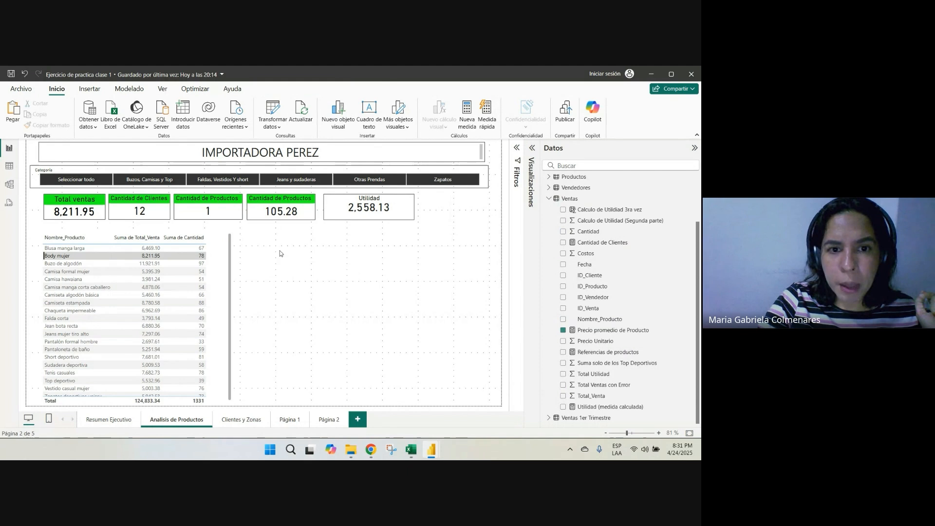
left_click(273, 206)
left_click(531, 149)
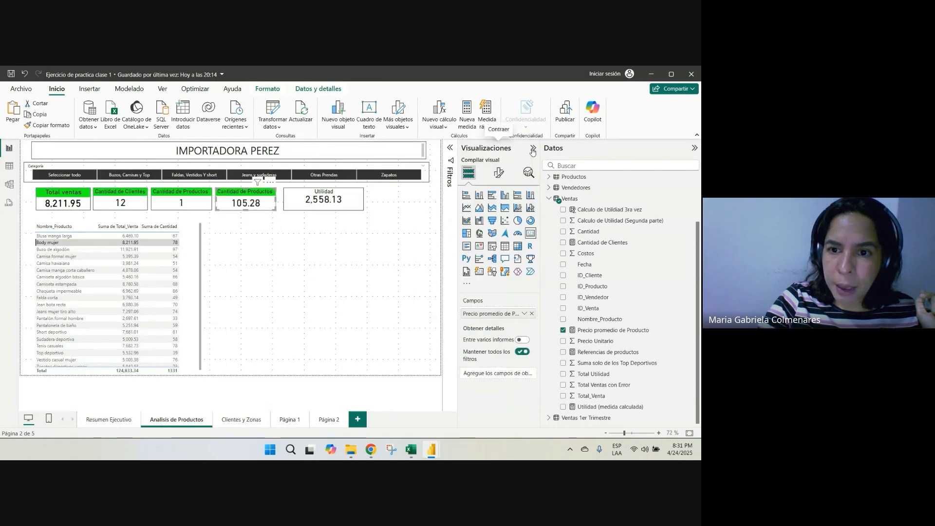
left_click(499, 174)
left_click(513, 220)
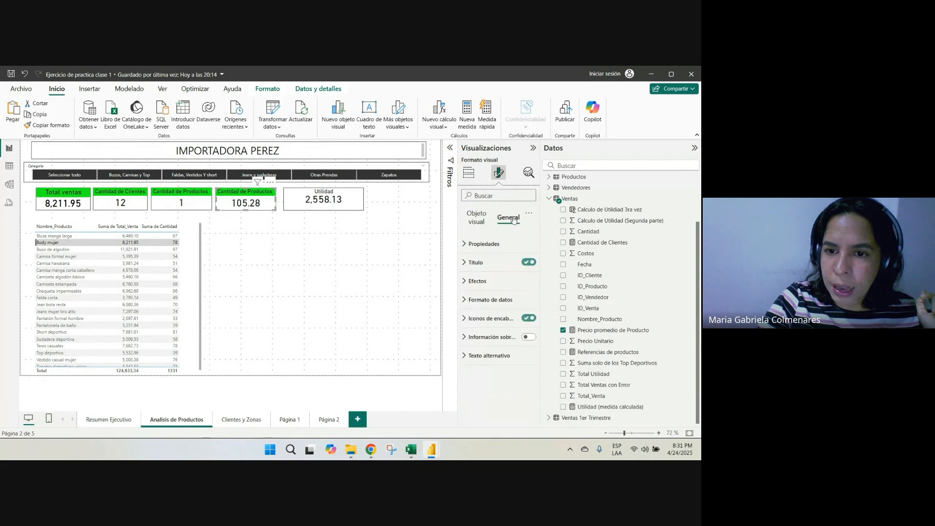
left_click(472, 262)
triple_click(470, 308)
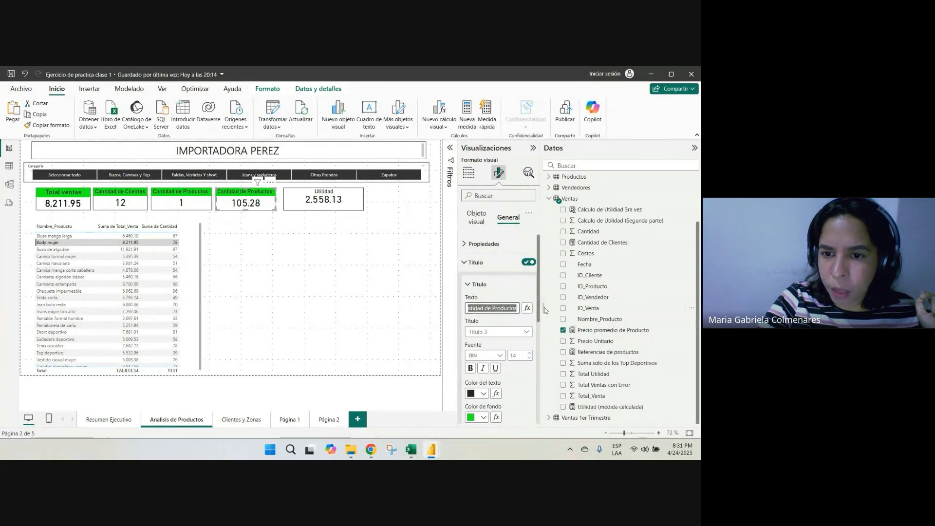
key("BackSpace")
type("P")
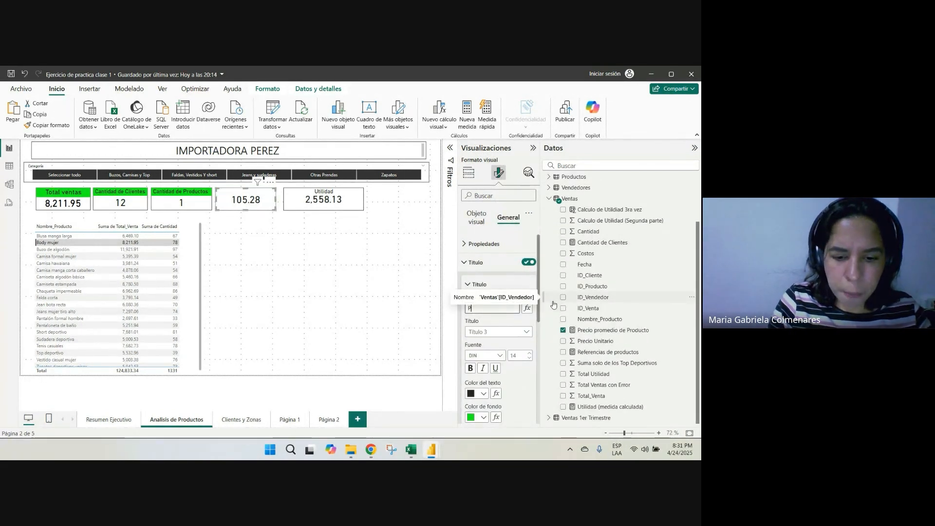
type("recio ")
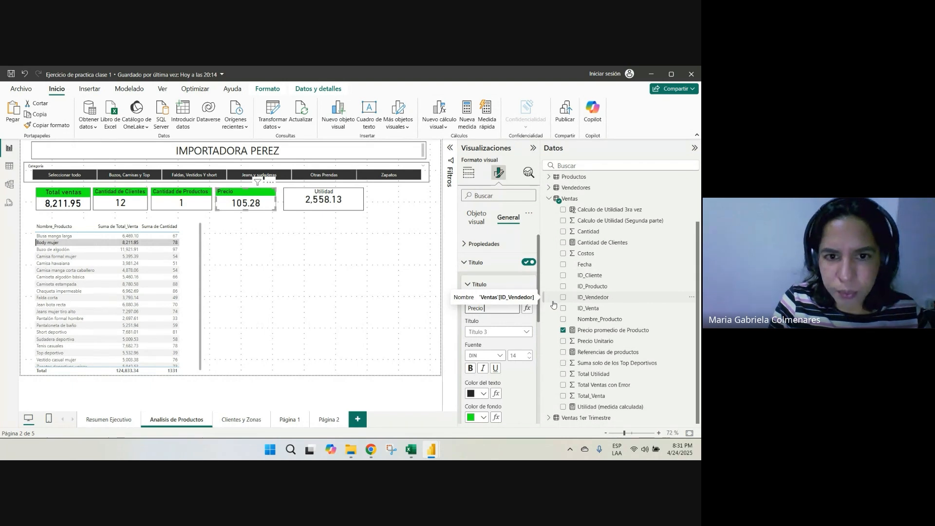
type("Promed")
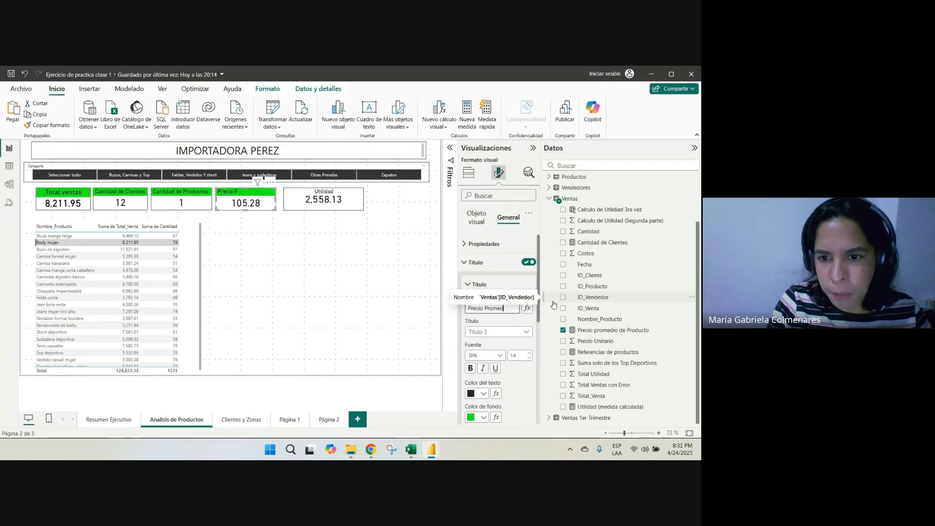
type("io de")
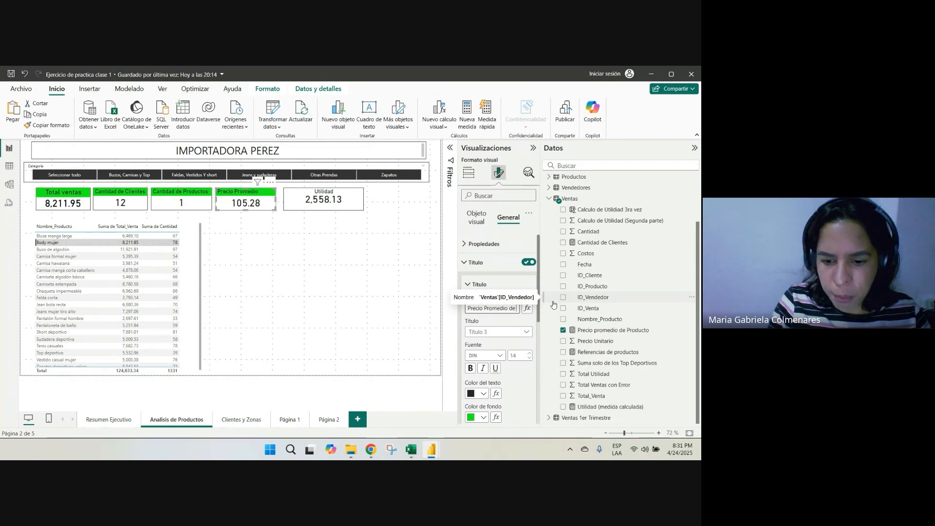
type(" producto")
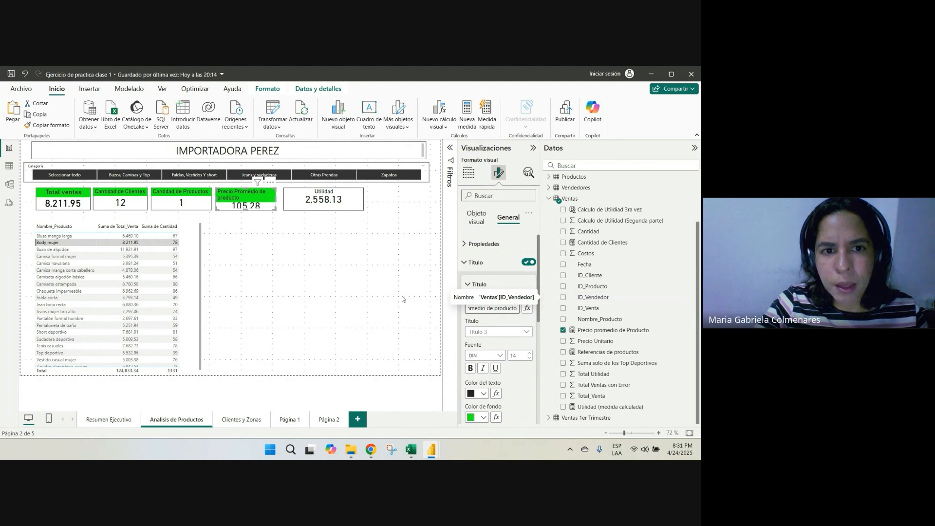
Move the Utilidad card further aside and widen the average price card until its title fits on one line
left_click(468, 171)
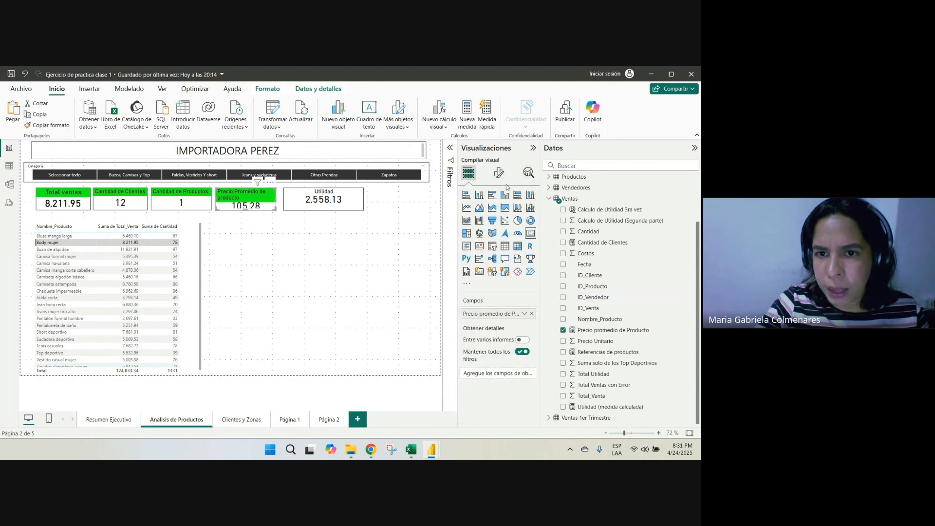
mouse_move(289, 190)
left_mouse_down()
mouse_move(322, 191)
mouse_move(276, 198)
mouse_move(297, 199)
left_mouse_up()
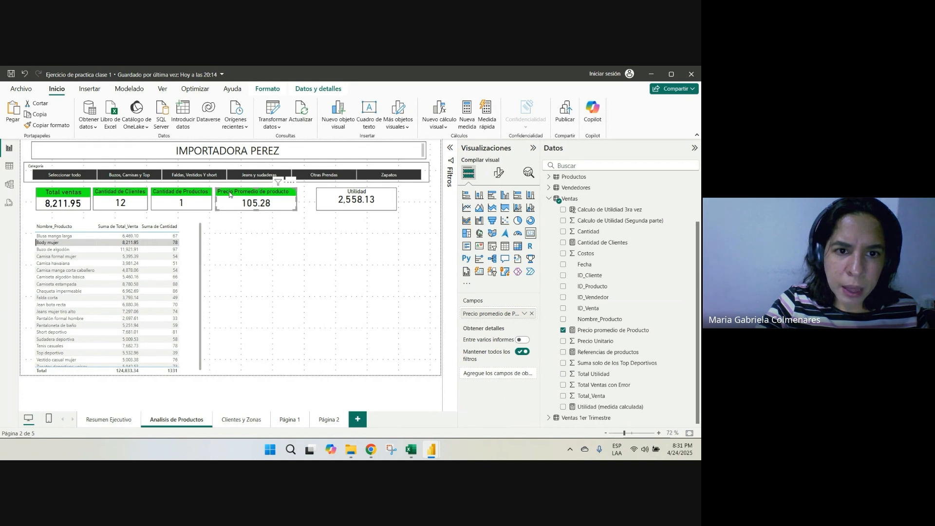
left_click(358, 318)
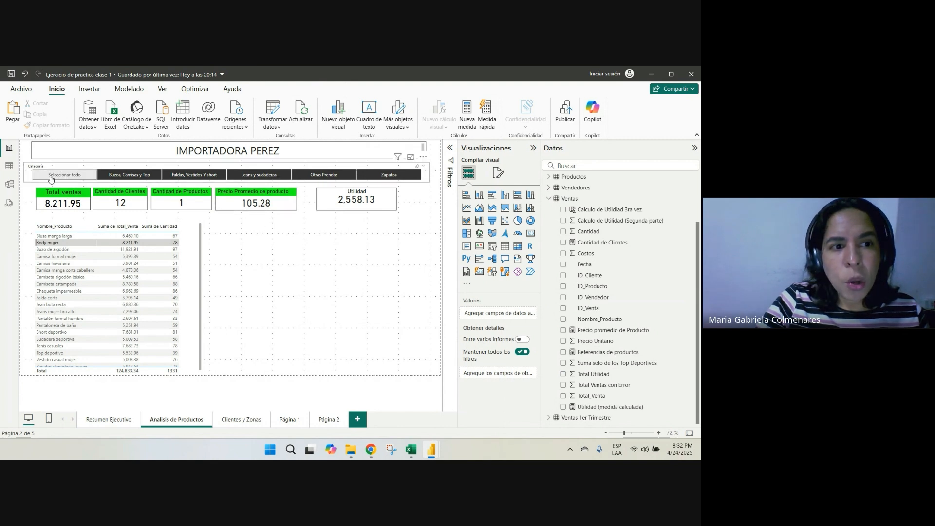
Filter the cards by Jeans mujer tiro alto together with Body mujer in the product table and check the average price
left_click(66, 312, "ctrl")
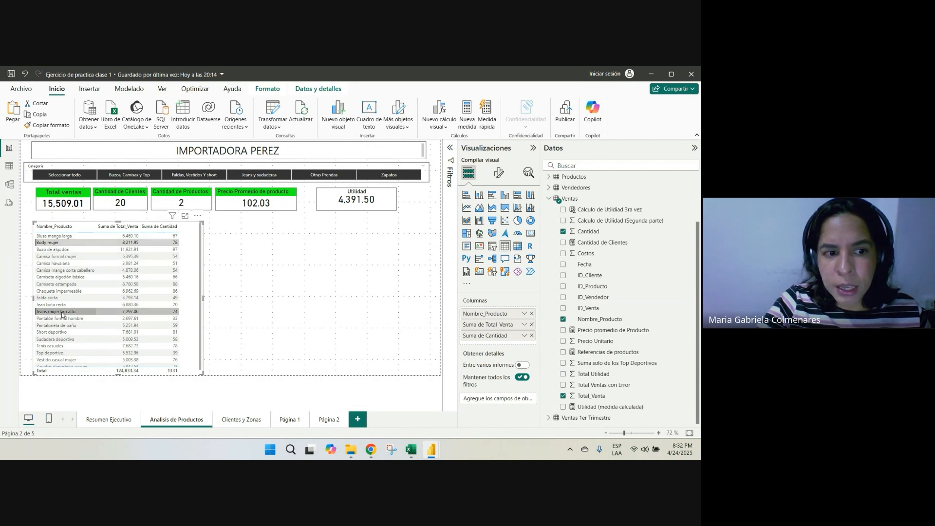
left_click(293, 285)
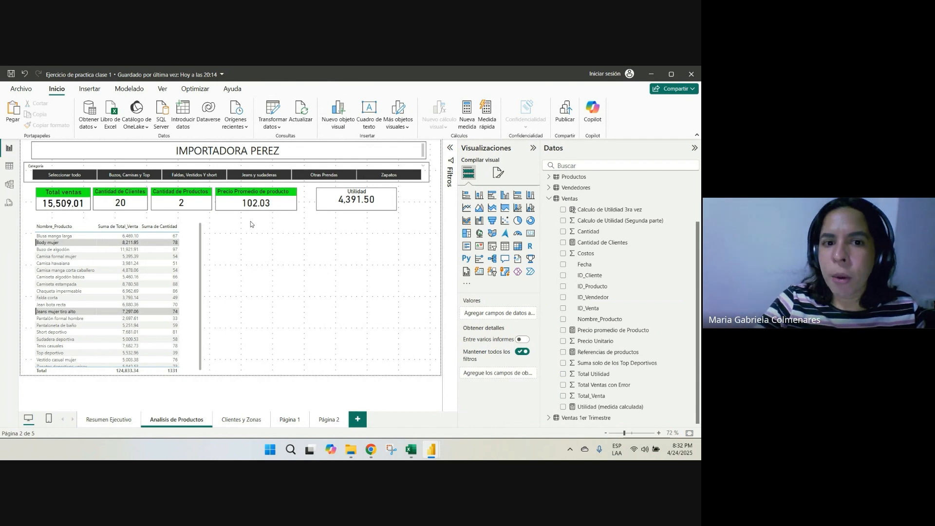
left_click(231, 195)
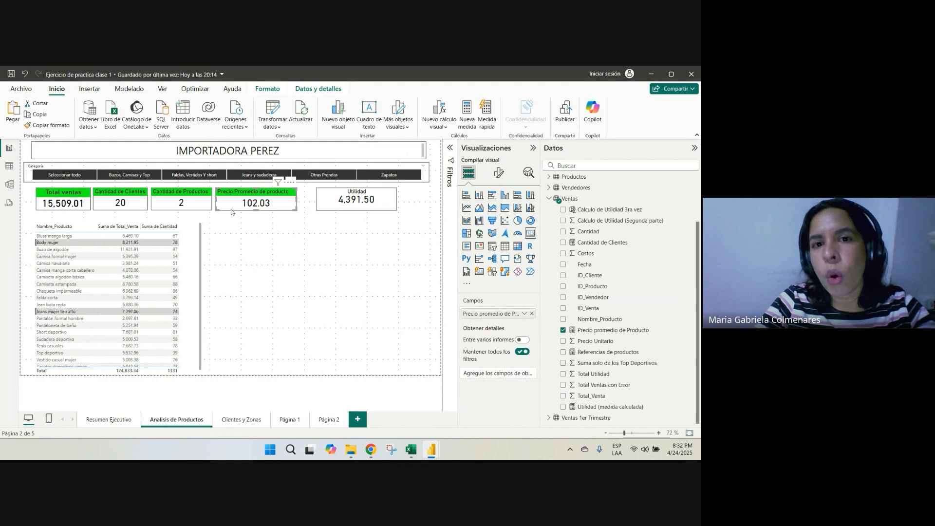
left_click(324, 268)
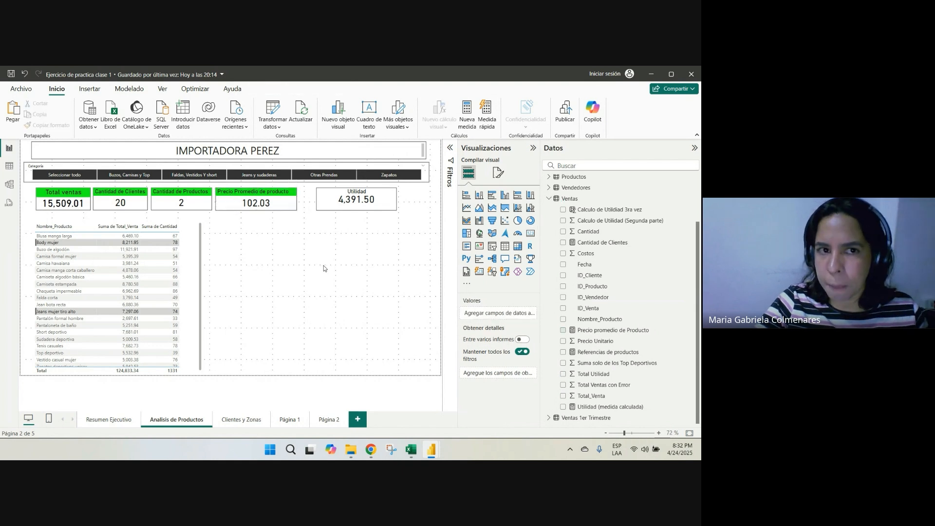
left_click(122, 91)
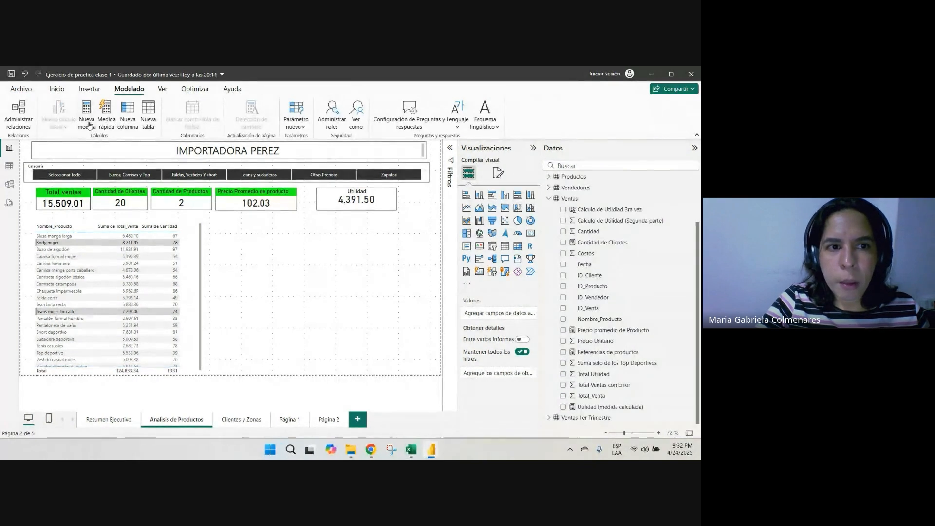
left_click(57, 89)
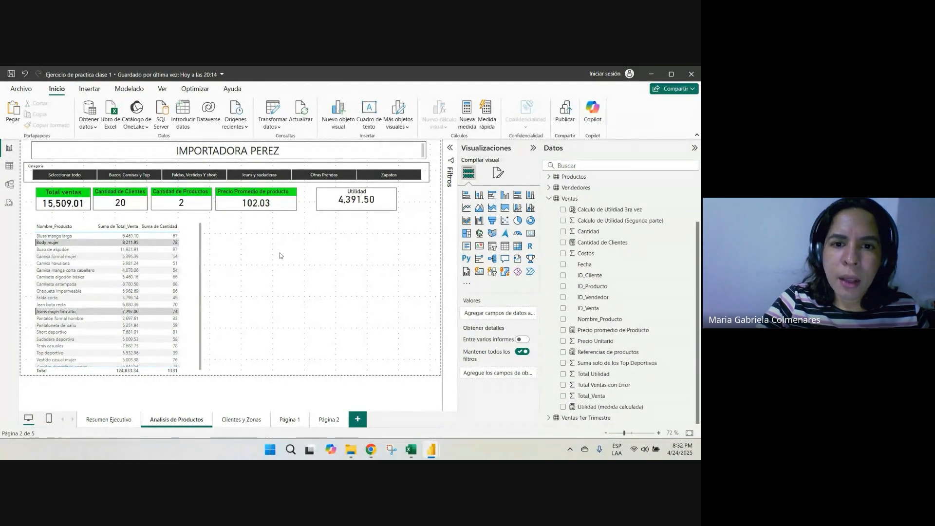
left_click(258, 191)
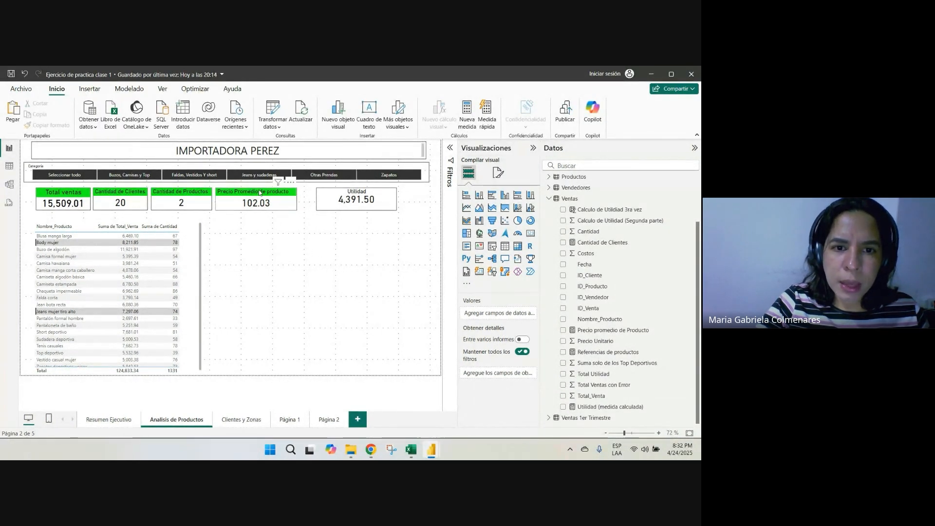
left_click(337, 294)
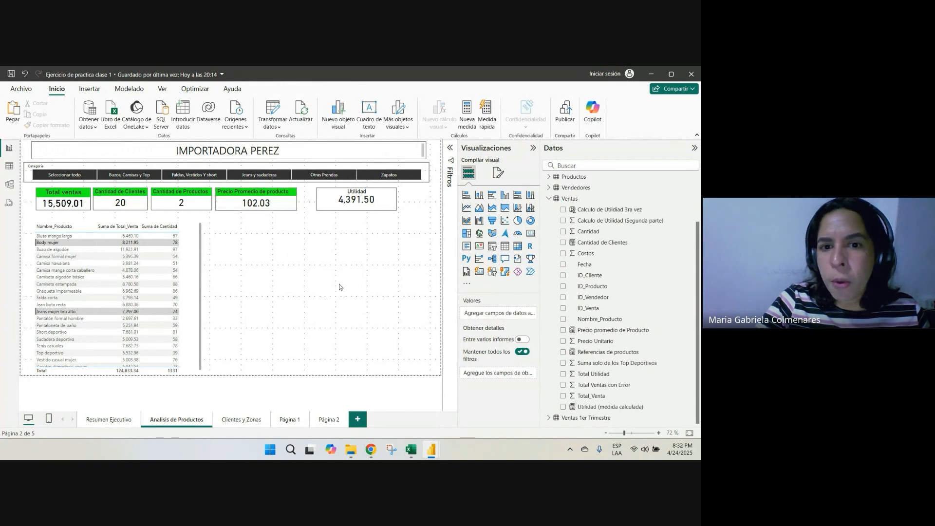
left_click(254, 198)
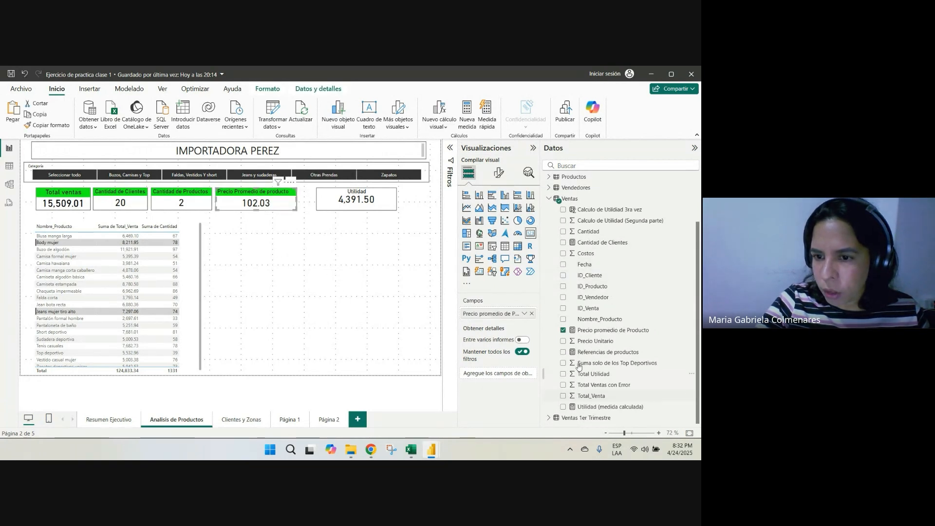
left_click(387, 326)
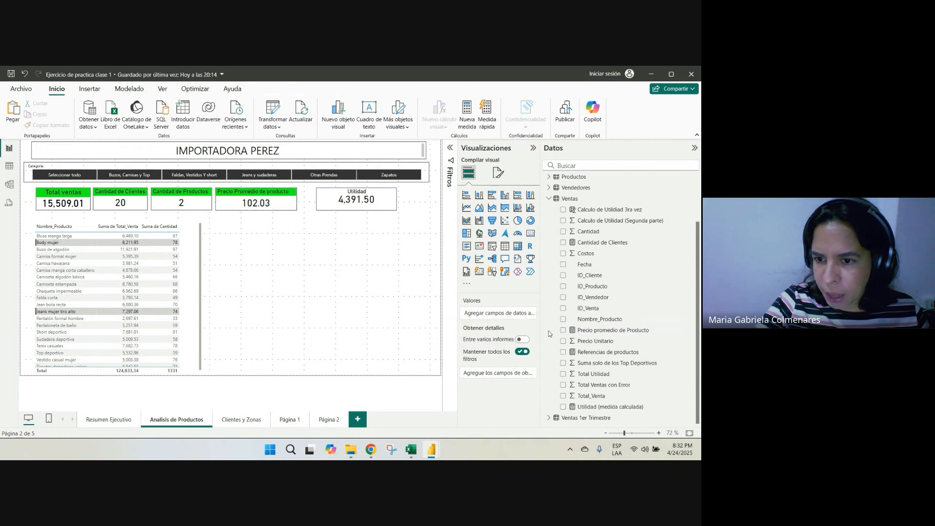
Review the DAX formula of the Precio promedio de Producto measure, which divides summed Total_Venta by summed Cantidad, and close the formula editor
left_click(581, 331)
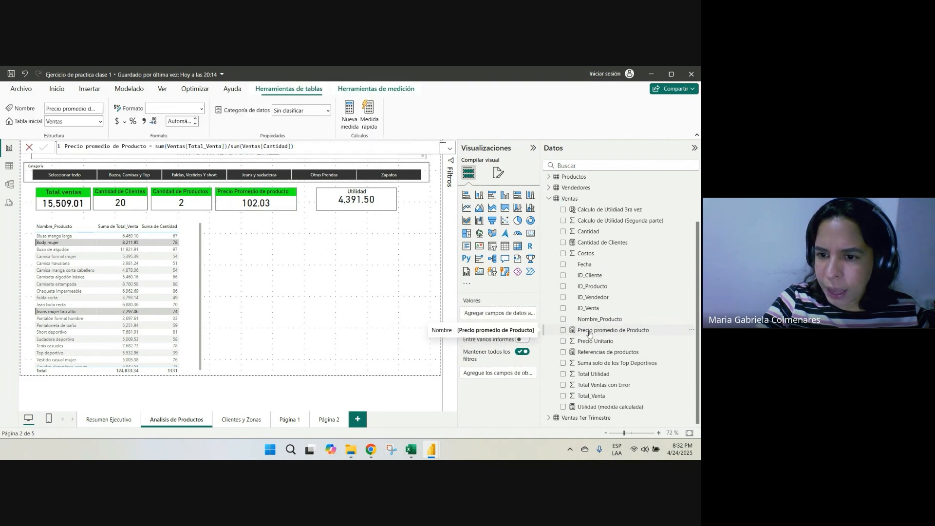
left_click(450, 150)
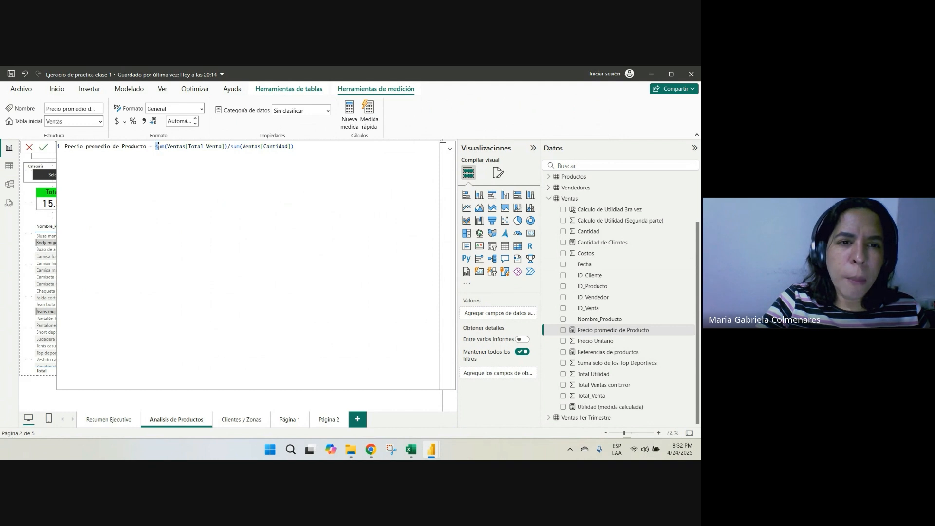
left_click_drag(158, 147, 298, 149)
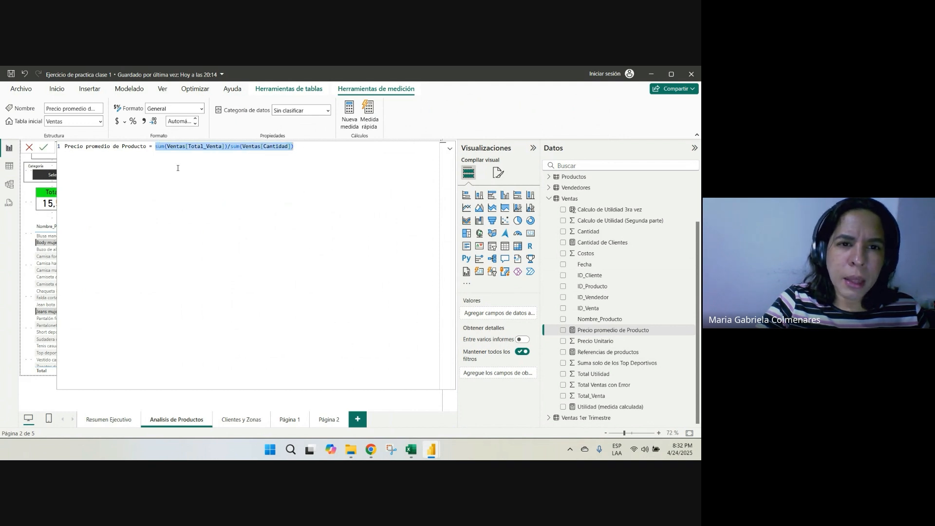
left_click(449, 149)
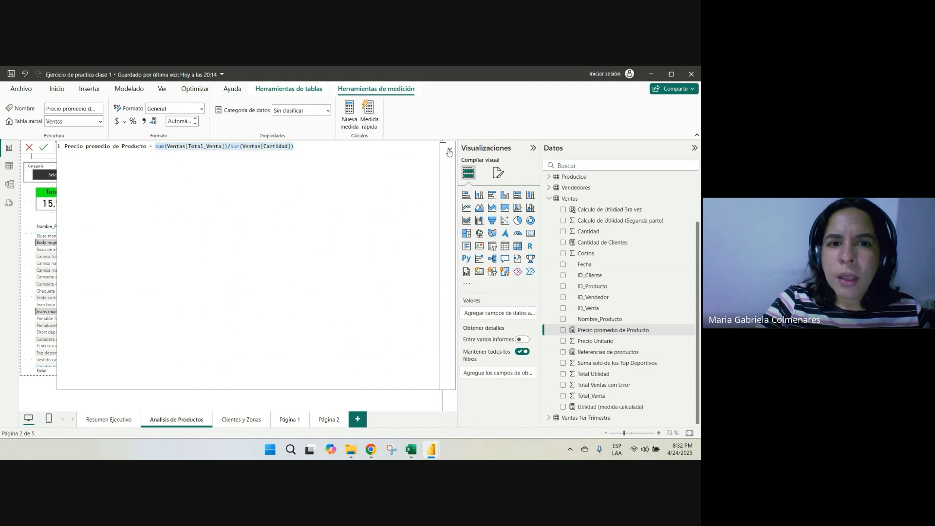
left_click(320, 253)
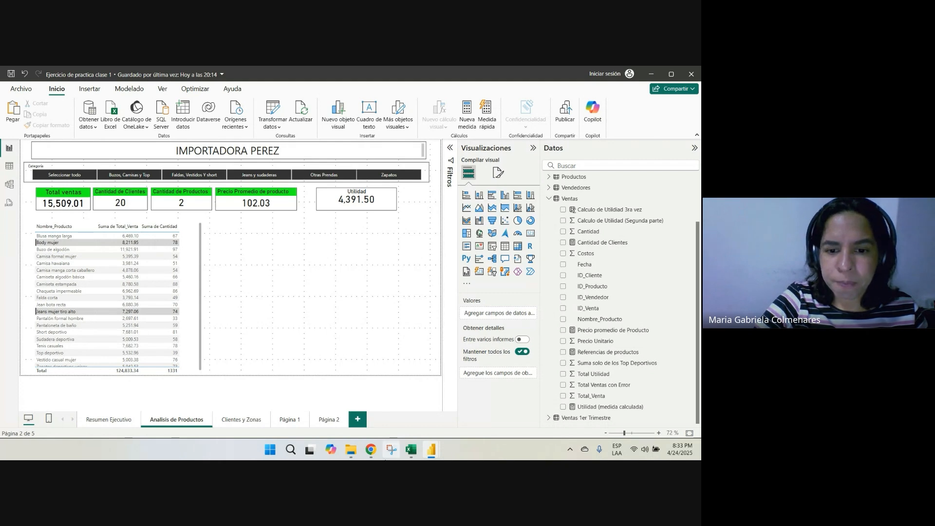
Check the Google Meet call window and return to the Power BI report
mouse_move(370, 449)
left_click(316, 414)
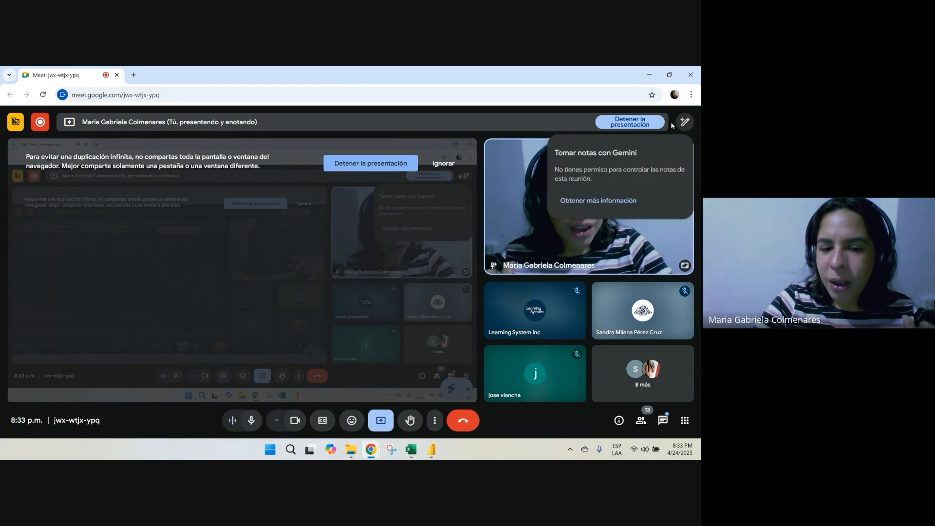
left_click(367, 449)
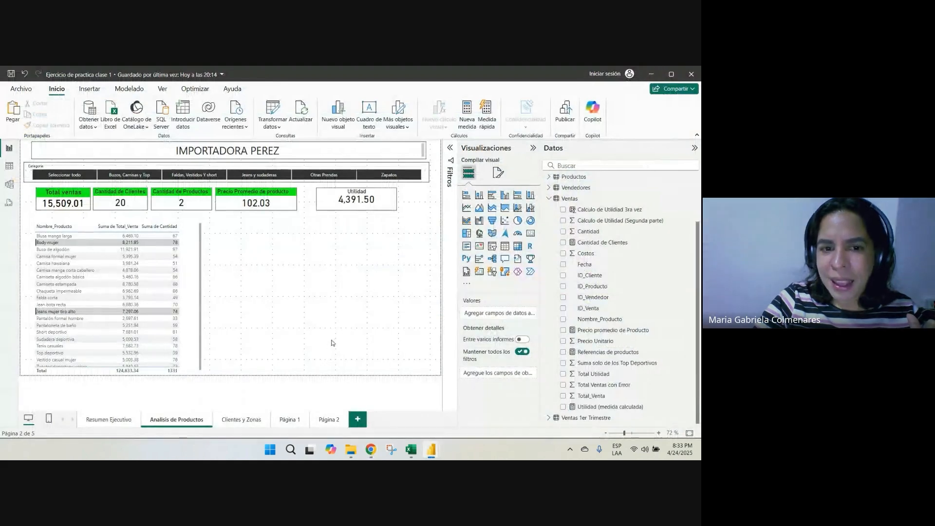
Switch to the Excel workbook, review the Clase 4 DAX topics on the Inicio sheet, and minimize the workbook
left_click(410, 449)
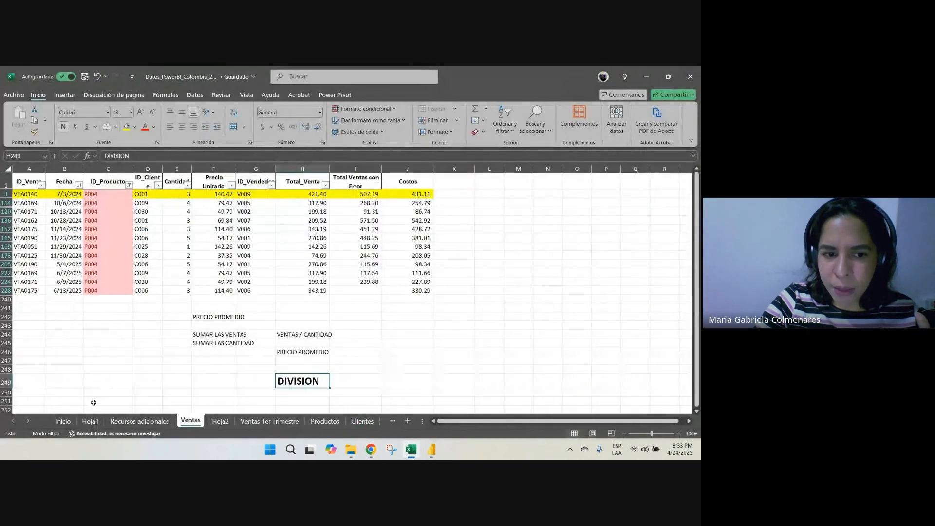
left_click(69, 422)
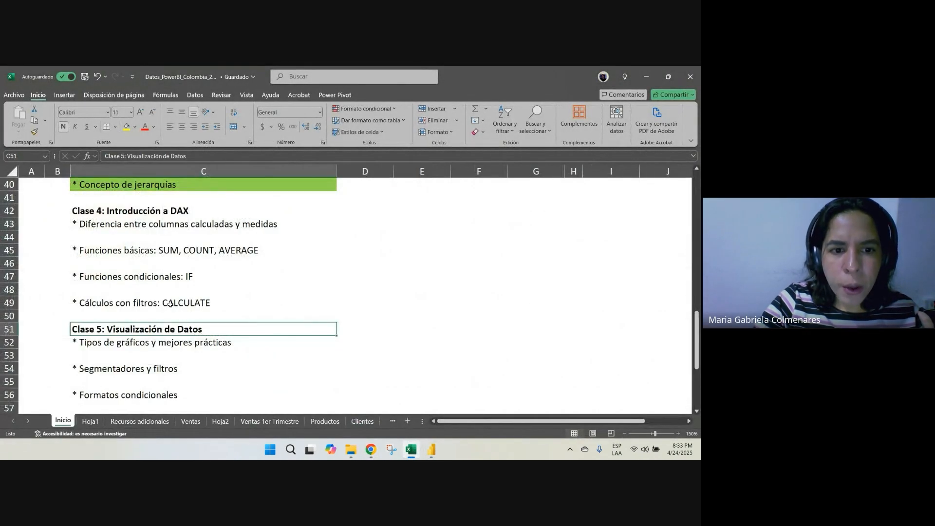
left_click(89, 250)
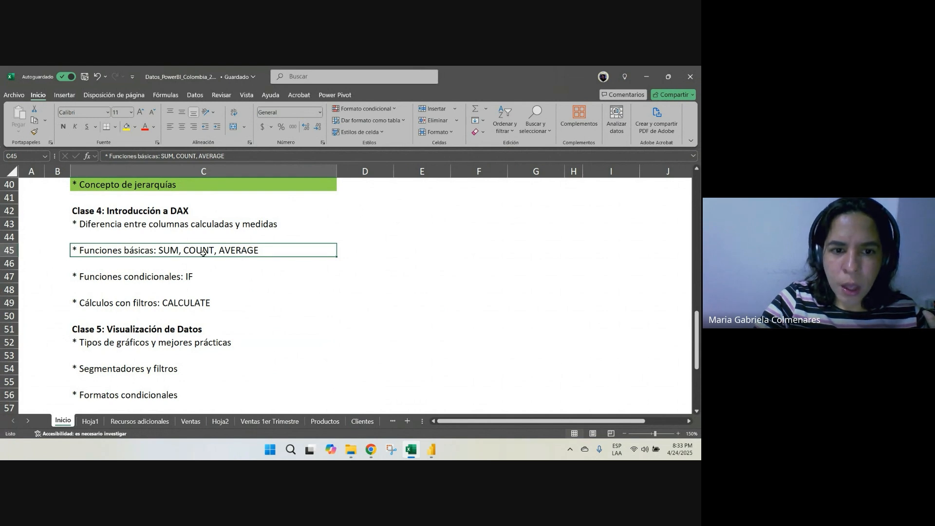
left_click(648, 75)
Switch to the Power BI report "Ejercicio para clase" on its Analisis de Productos page
mouse_move(423, 438)
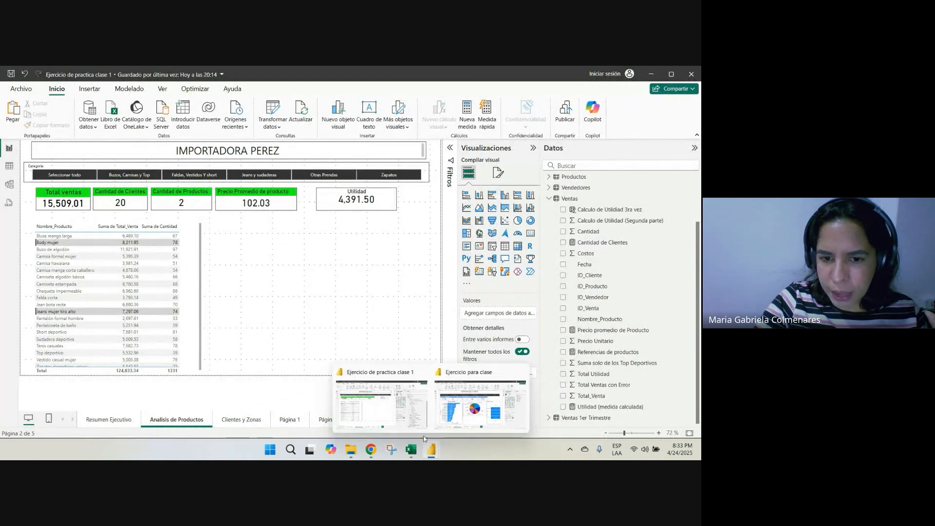
left_click(447, 416)
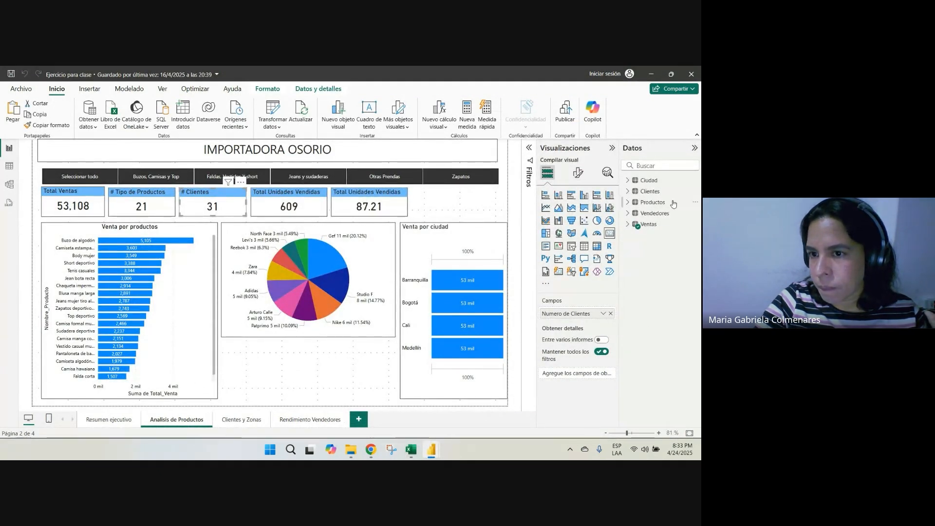
Review the DAX formula of the Ticket Promedio measure in the Ventas table, and minimize the Power BI report
left_click(645, 224)
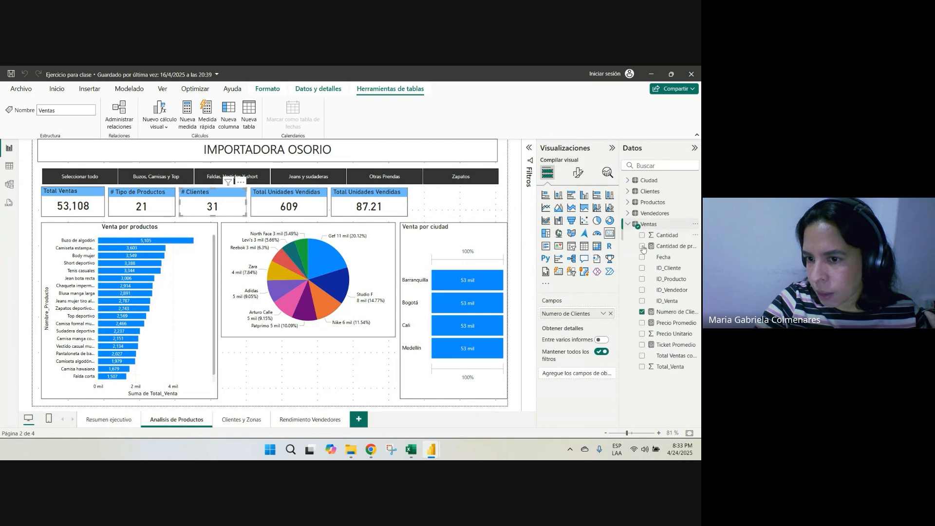
left_click(662, 324)
left_click(664, 345)
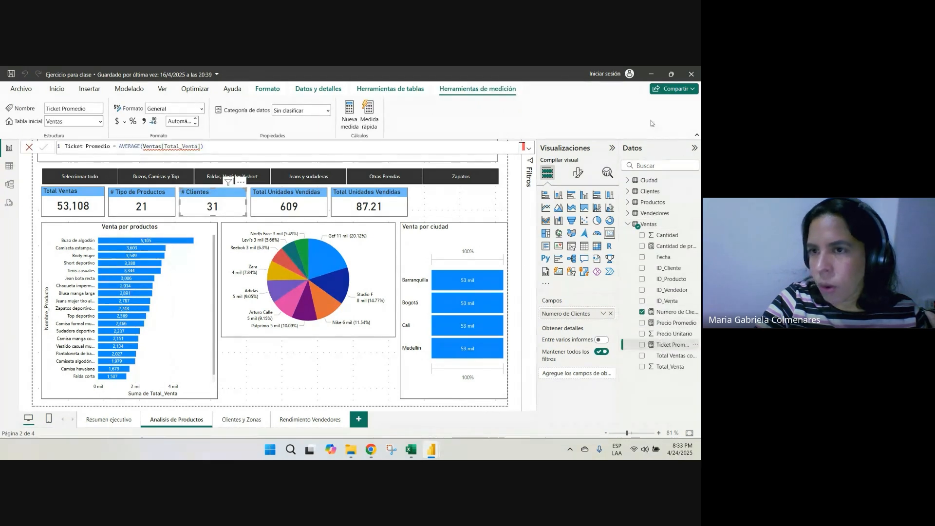
left_click(651, 74)
Switch to the Excel workbook and open its Ventas sheet
left_click(411, 448)
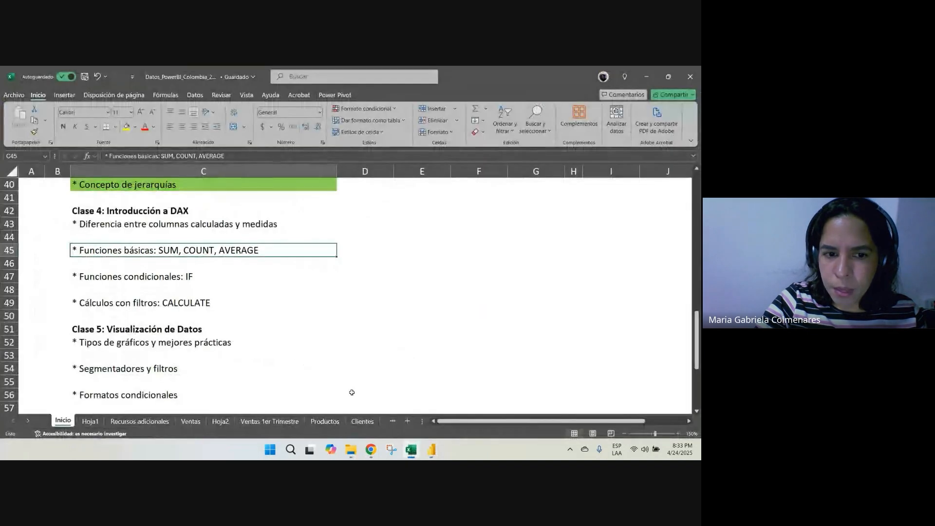
left_click(320, 313)
left_click(363, 279)
left_click(191, 421)
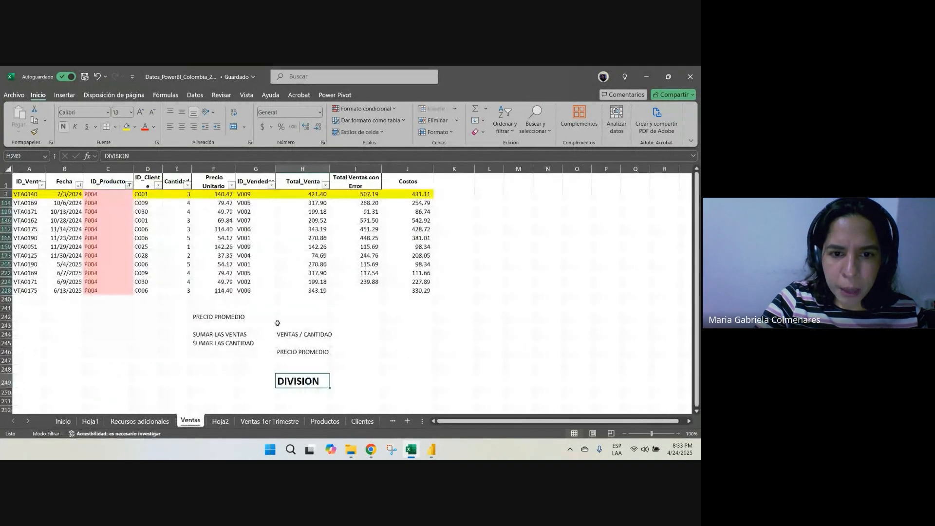
Enter the note "AVERAGE = PROMEDIO" in cell F255, below the DIVISION note
scroll(303, 349, "down", 4)
key("Return")
left_click(218, 328)
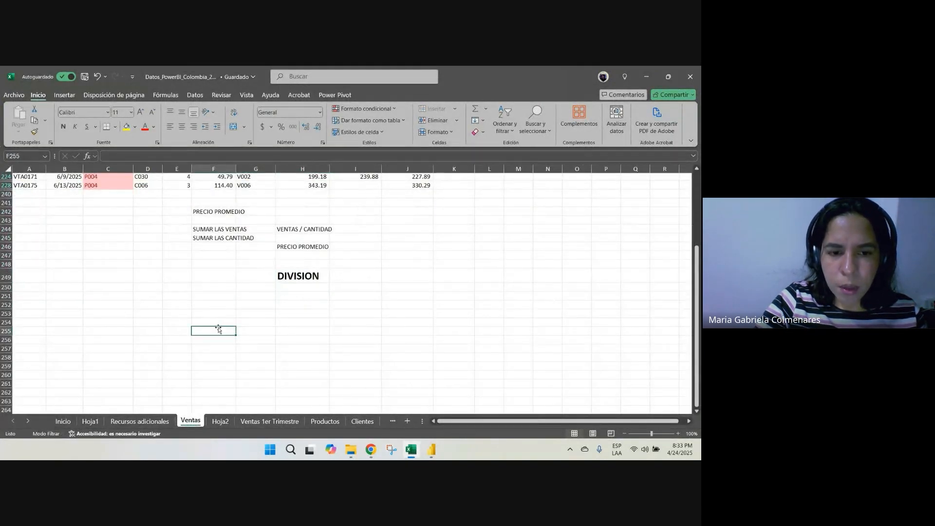
type("AVERAGE =")
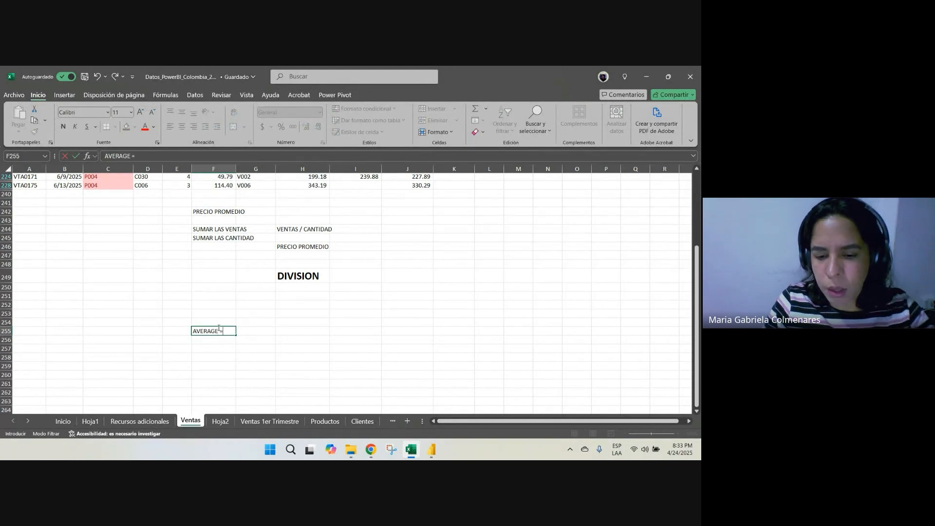
type(" PROMEDIO")
key("Return")
key("Return")
key("Return")
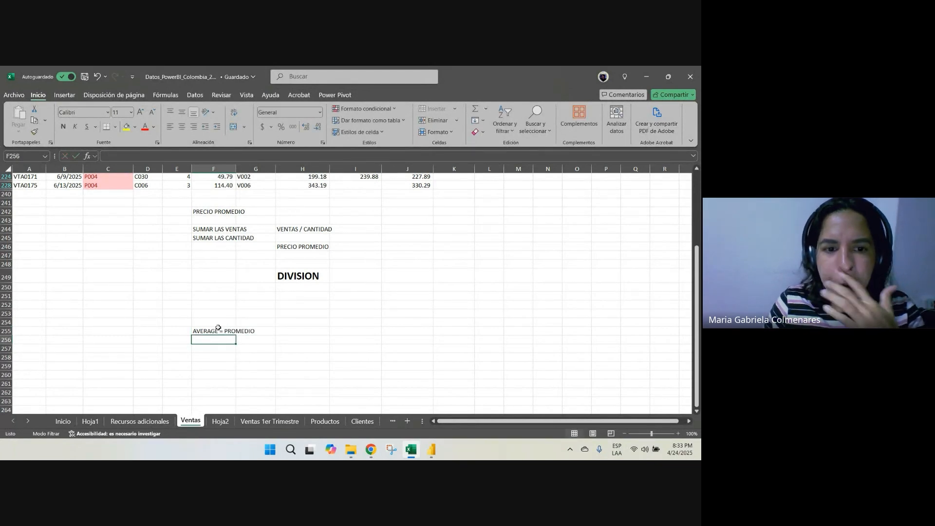
key("Up")
key("Up")
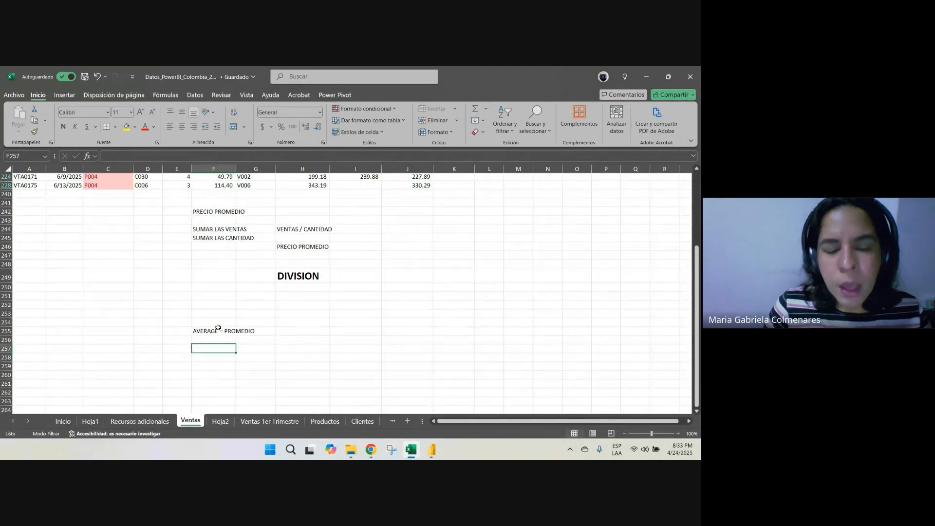
key("Down")
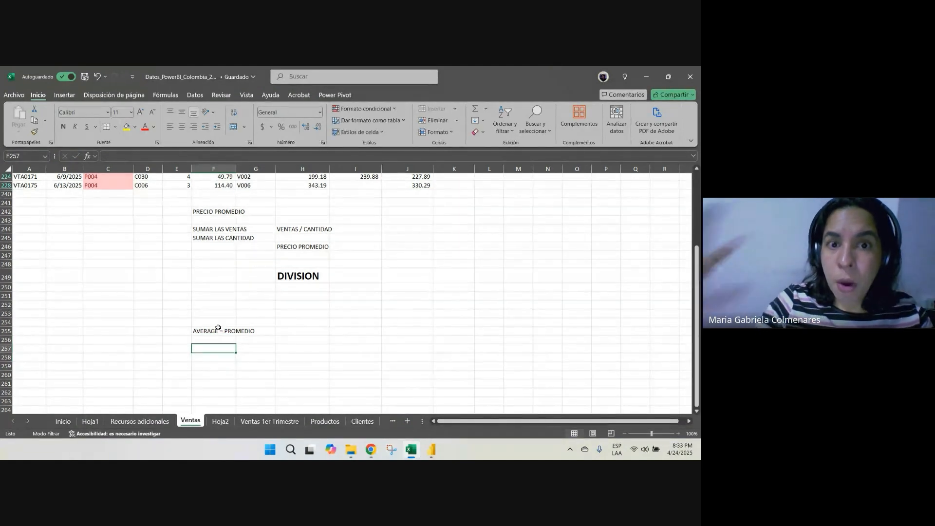
On the Ventas 1er Trimestre sheet, enter the label "TICKET PROMEDIO" in cell L4 beside the sales data
left_click(251, 427)
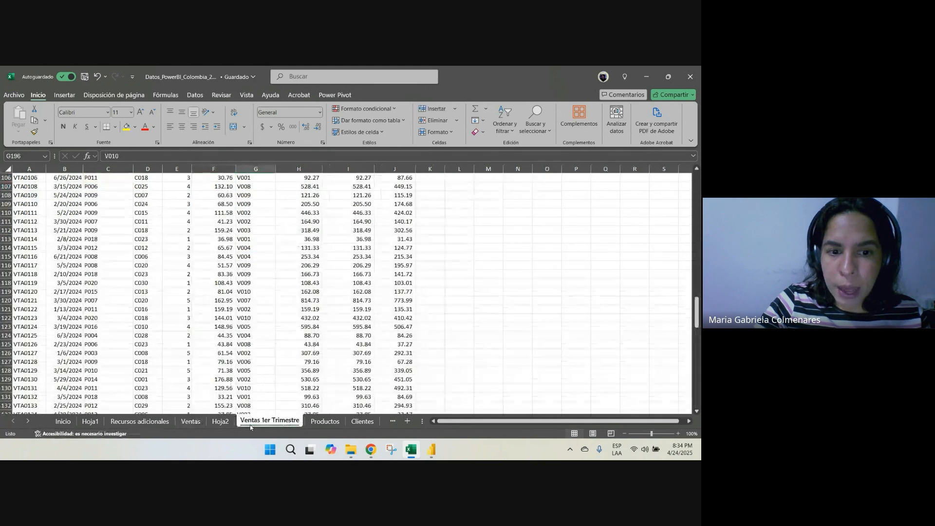
scroll(199, 319, "up", 20)
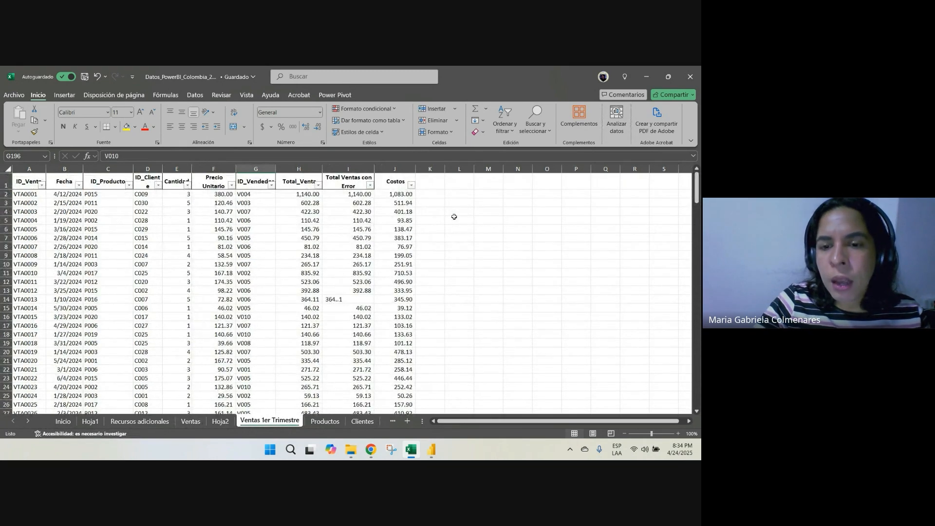
left_click(459, 212)
type("TICKET")
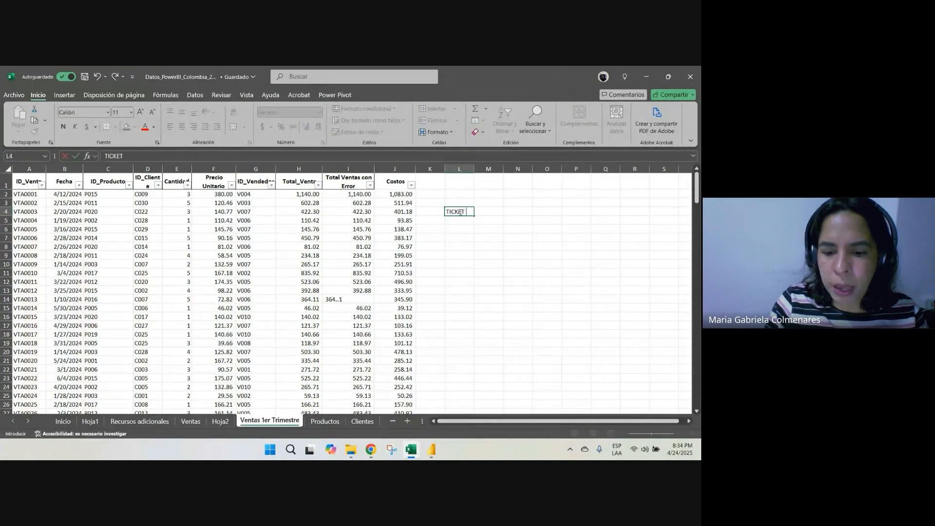
type(" PROMEDI")
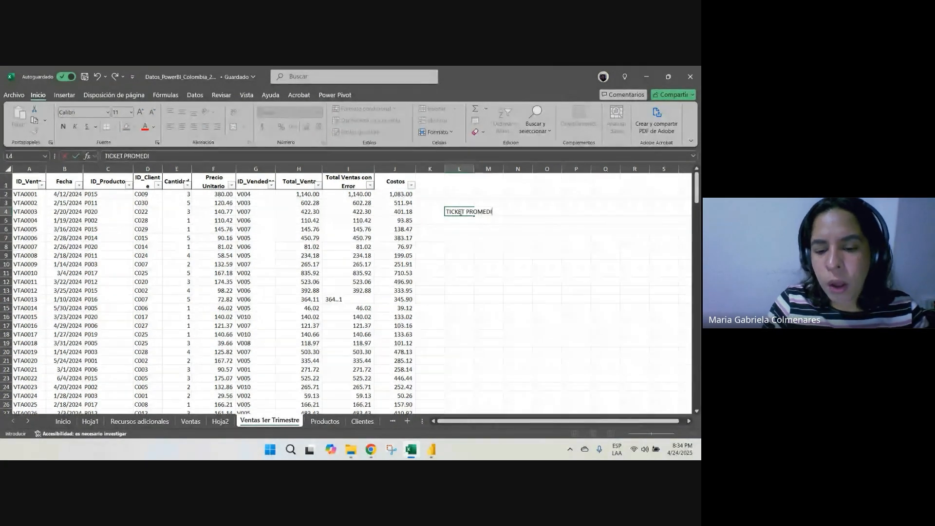
type("O")
key("Return")
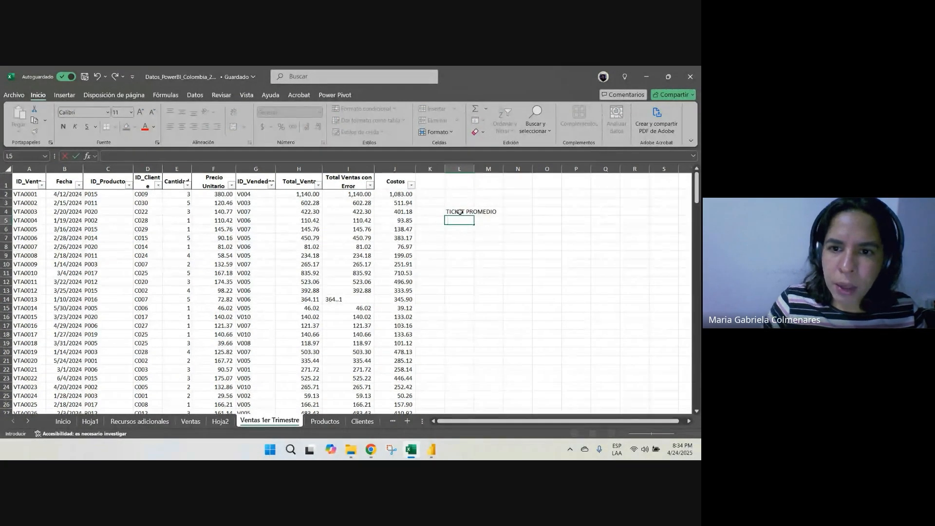
Enter the label "VENTA PROMEDIO" in cell L6, two rows below the ticket label
key("Return")
type("VENTA PROMED")
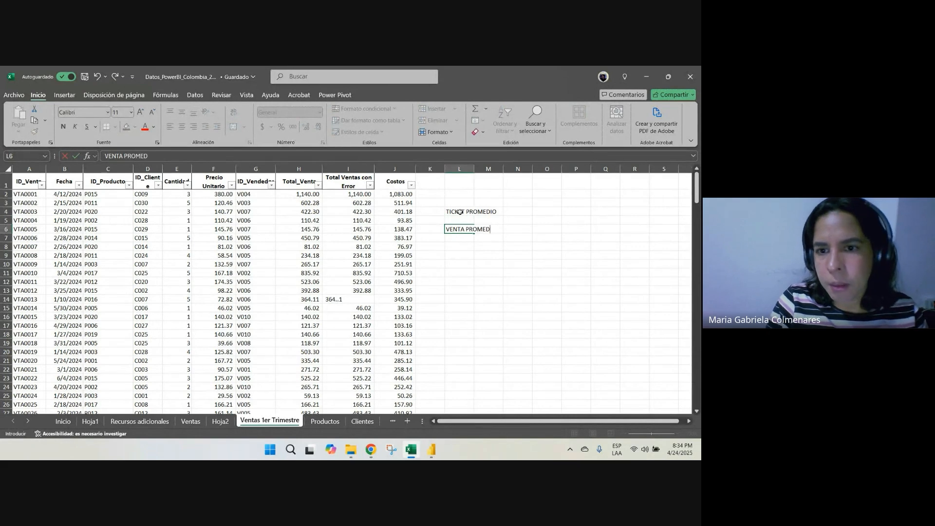
type("IO")
key("Return")
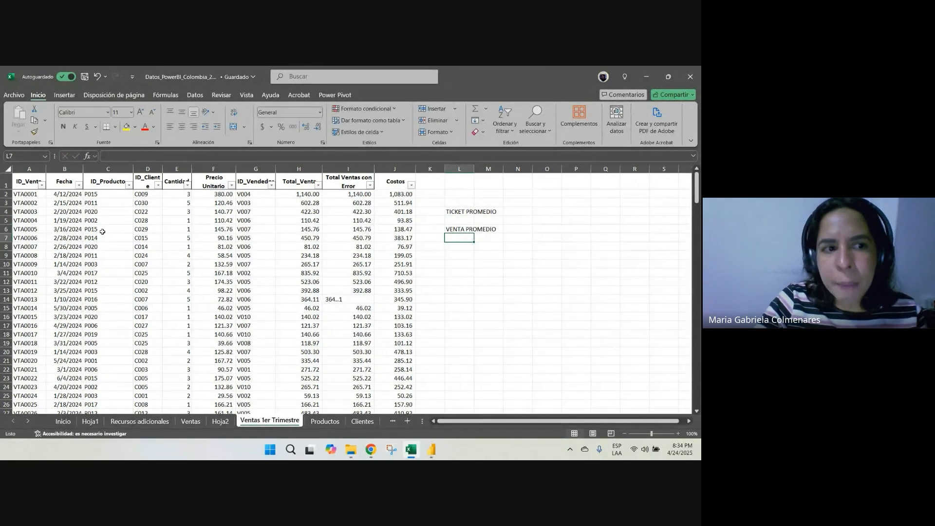
Examine the first three sales records one by one, and select their Total_Venta cells H2:H4 to compare them
left_click(6, 193)
left_click_drag(22, 195, 390, 200)
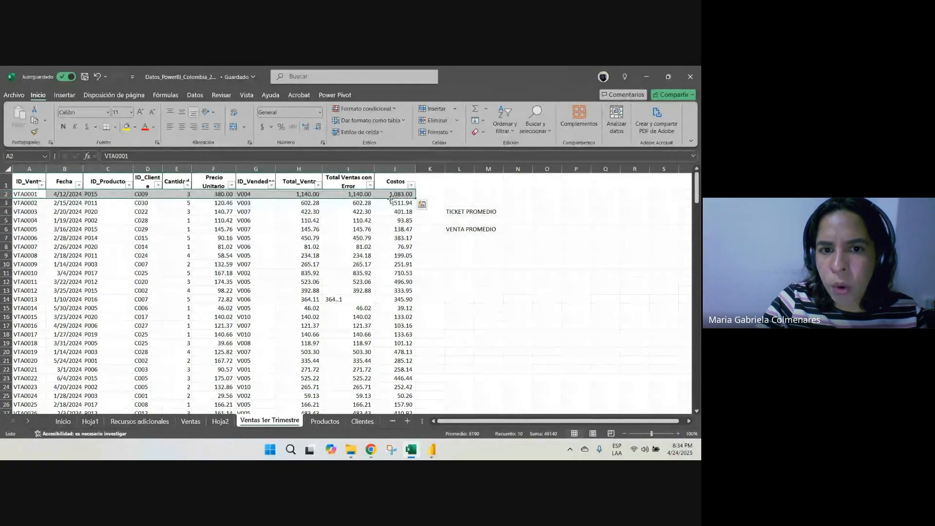
left_click(292, 194)
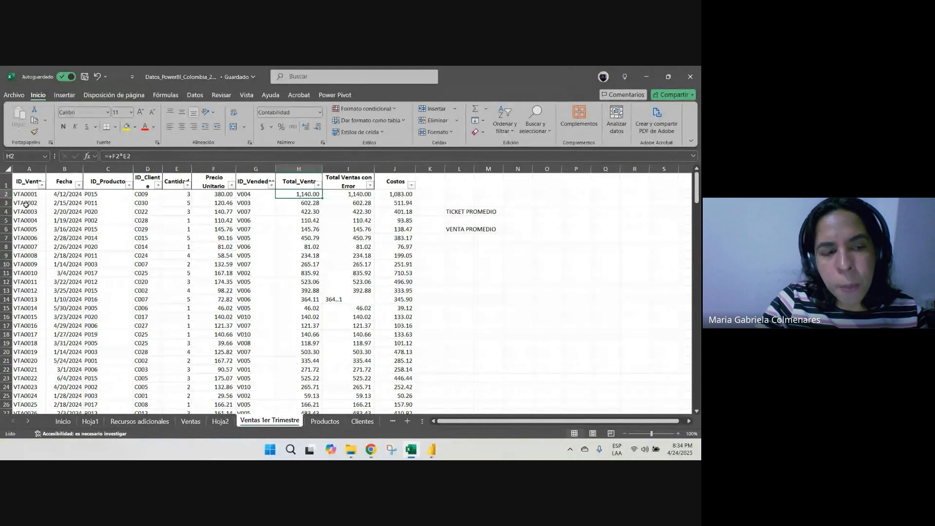
left_click_drag(27, 203, 404, 203)
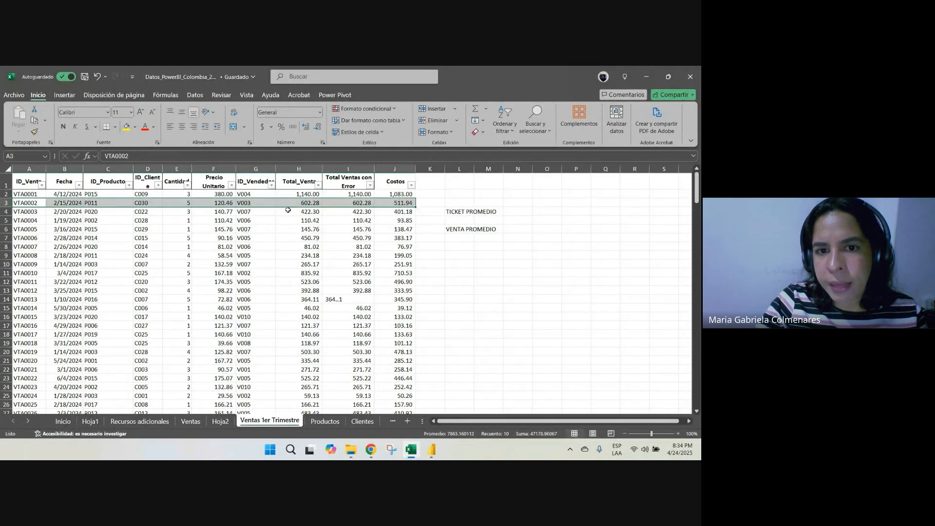
left_click(293, 201)
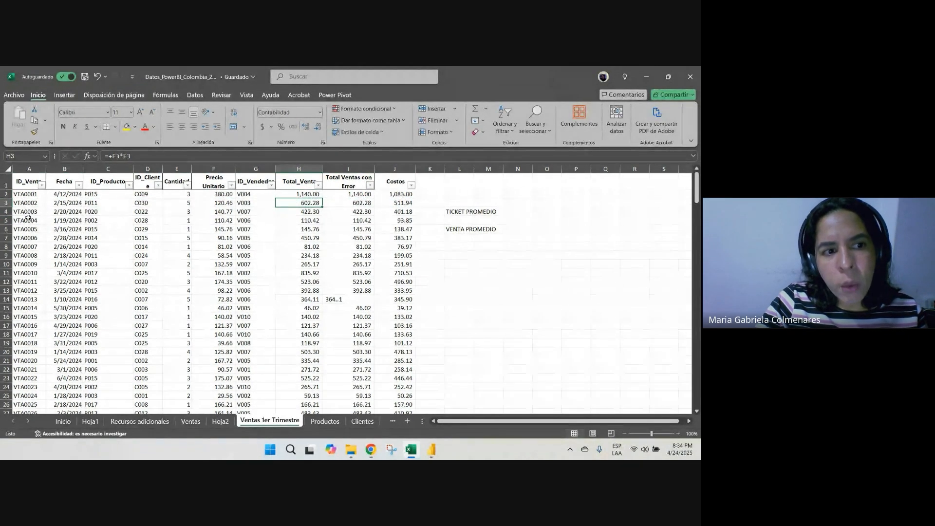
left_click_drag(30, 211, 402, 211)
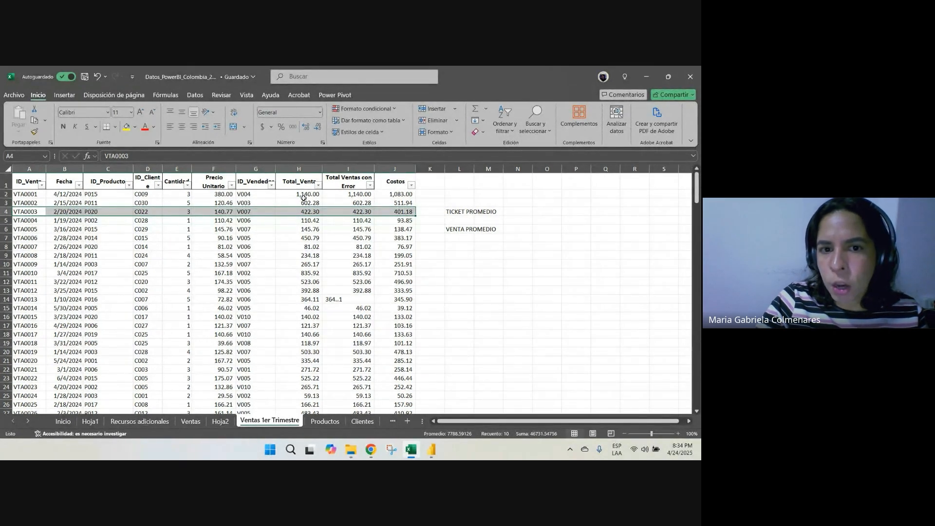
left_click_drag(304, 194, 306, 210)
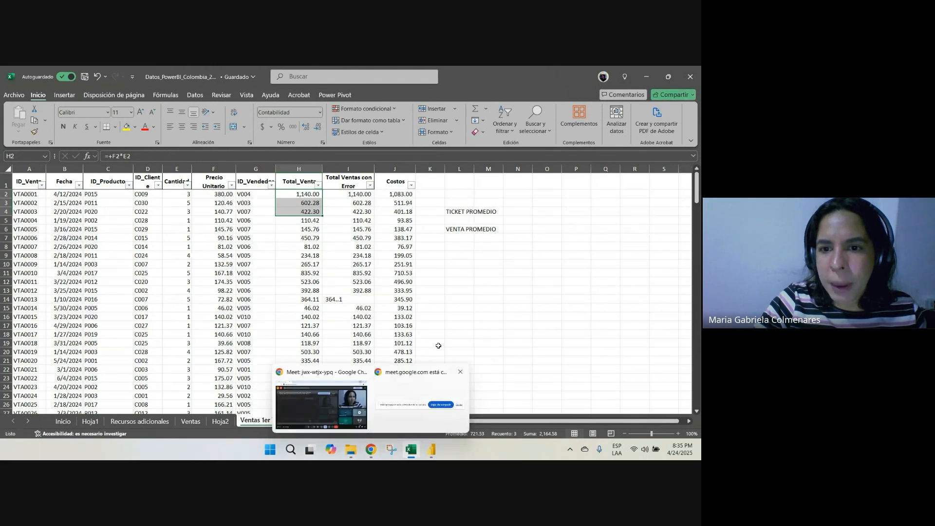
Enter the label "TOTAL VENTAS" in cell L11 and "N# VENTAS" in cell L12
left_click(462, 271)
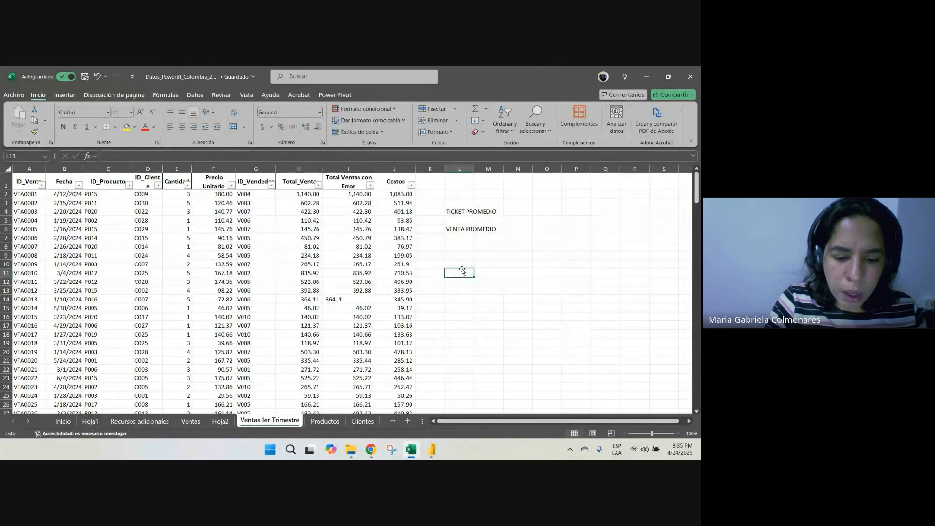
type("VENTAS")
key("Escape")
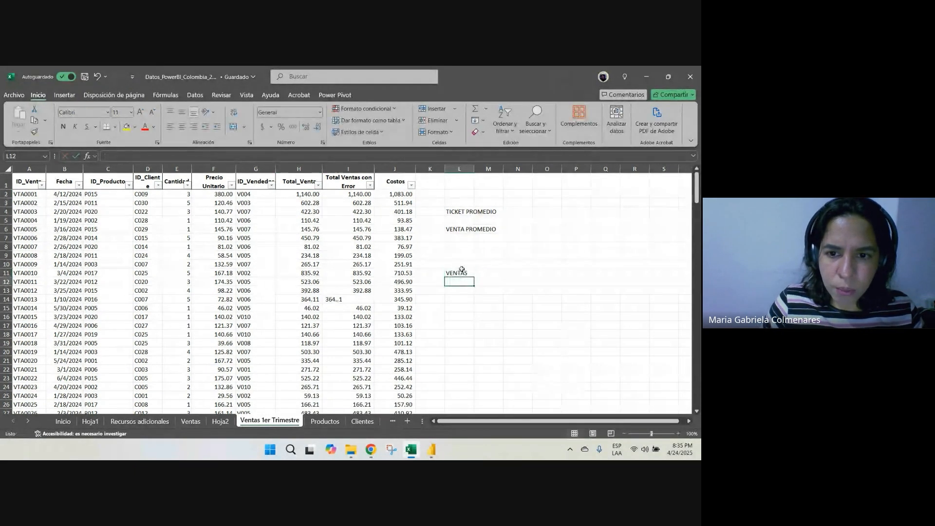
type("TOTAL VEN")
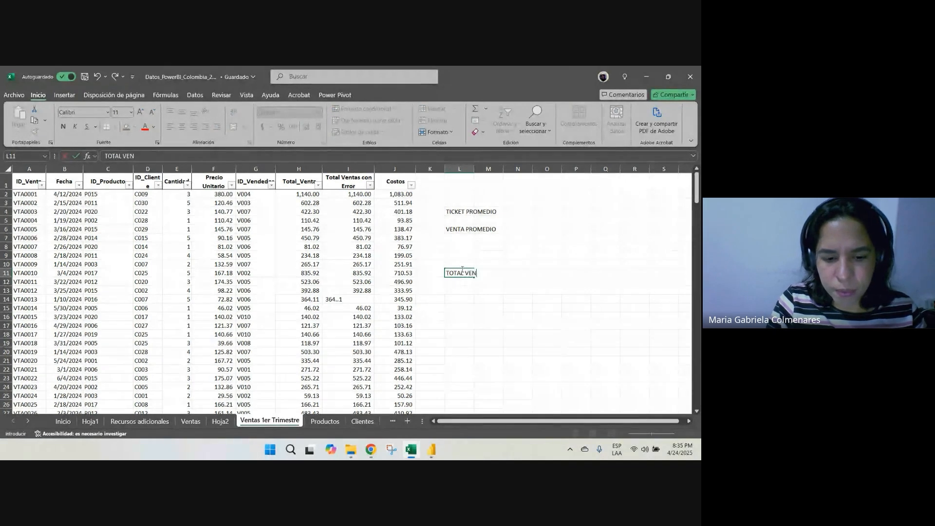
type("TAS")
key("Return")
type("N")
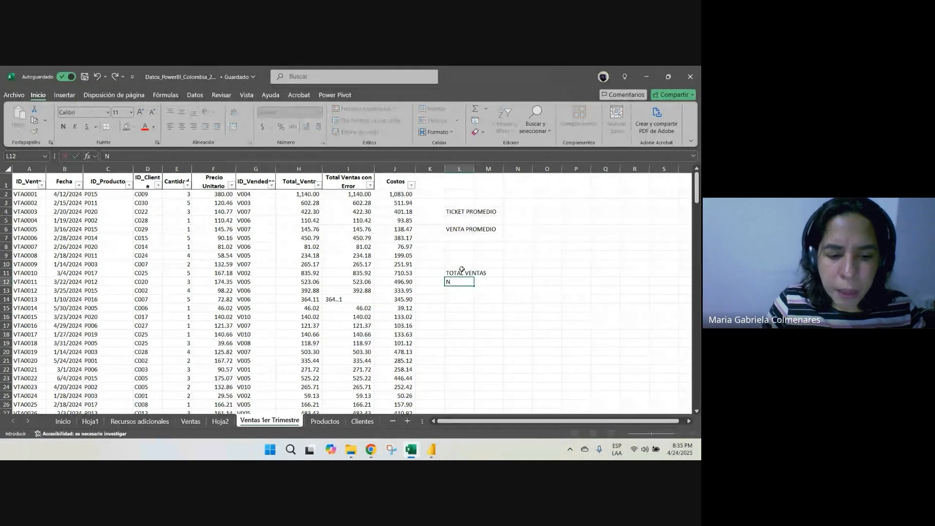
type("# VEN")
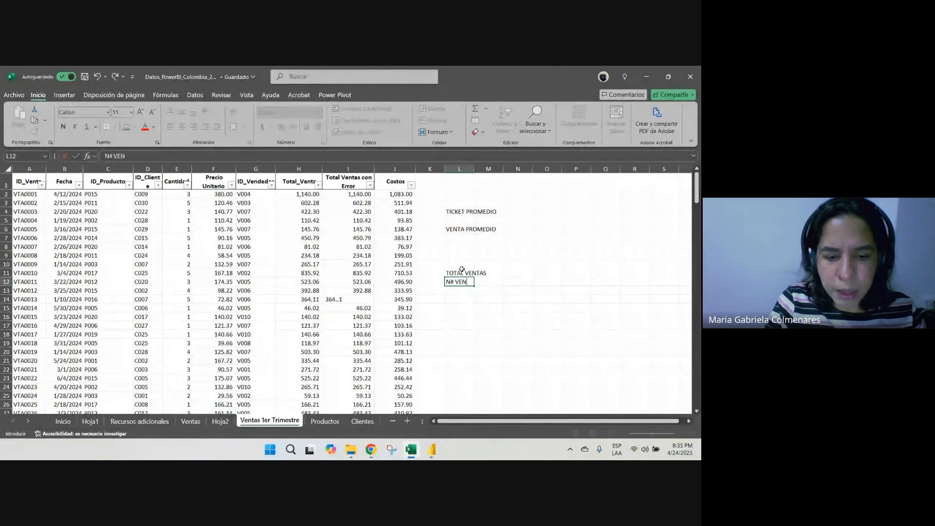
type("TAS")
key("ctrl+Return")
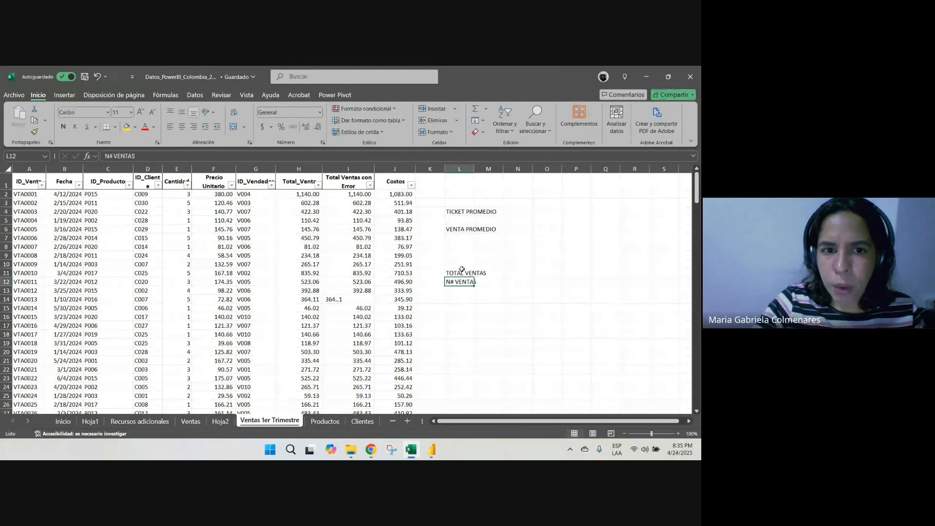
Highlight the first ten Precio Unitario cells, F2:F11, with yellow fill
left_click_drag(209, 194, 203, 273)
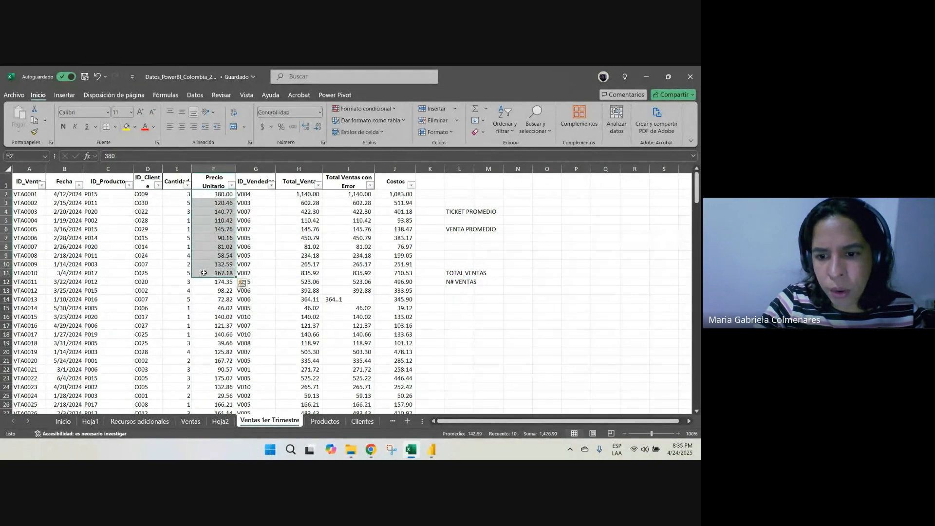
left_click(221, 194)
left_click_drag(221, 195, 220, 273)
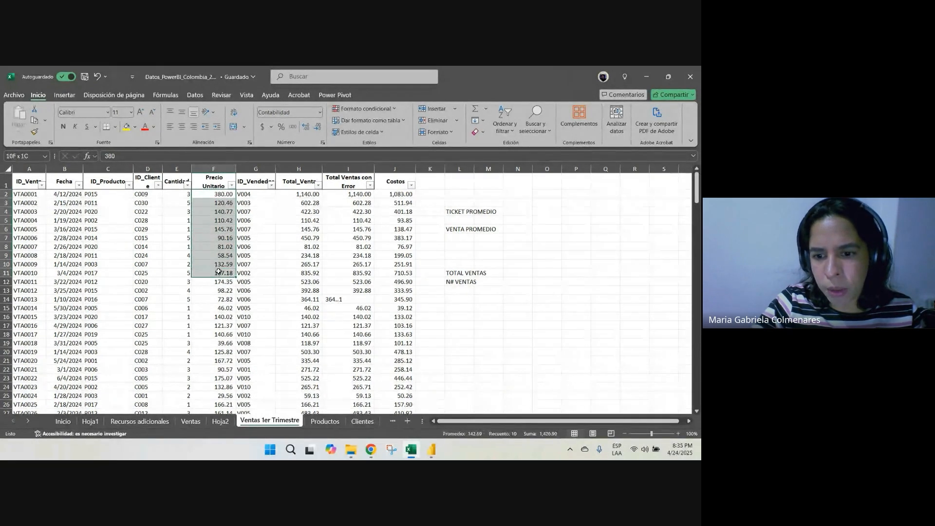
left_click(127, 127)
Go through the ten highlighted unit prices, count their rows 2 to 11, and select F2:F11 to examine its summary
left_click(219, 196)
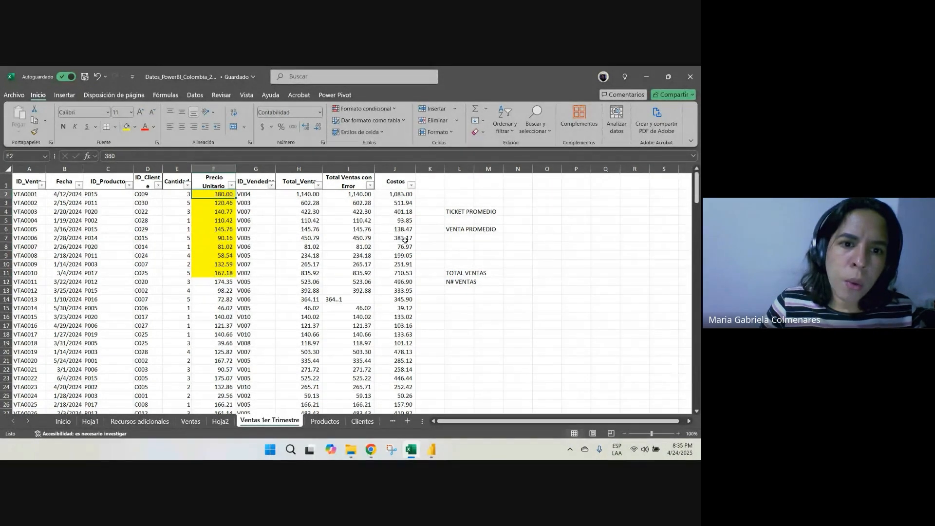
key("Down")
key("Down")
key("Down")
key("Down")
key("Down")
key("Down")
key("Down")
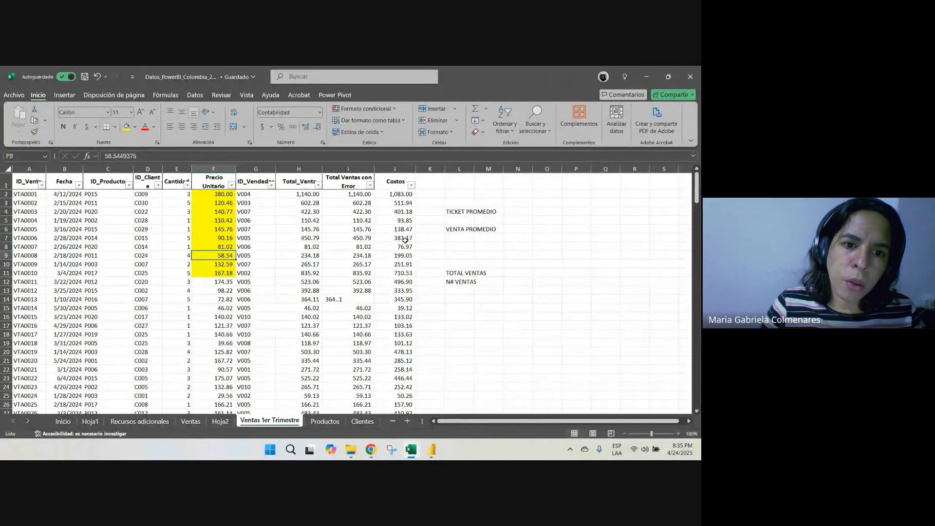
key("Down")
key("Down")
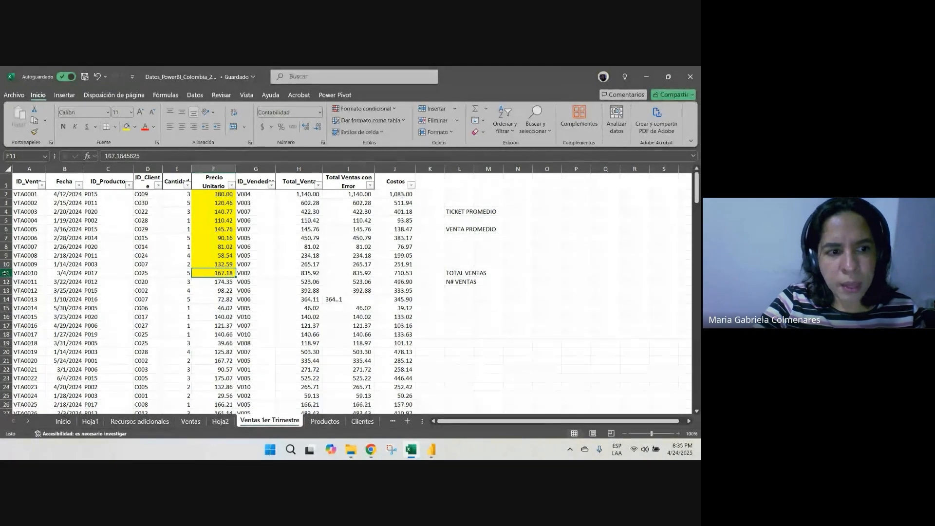
left_click_drag(6, 273, 5, 193)
left_click_drag(220, 194, 217, 271)
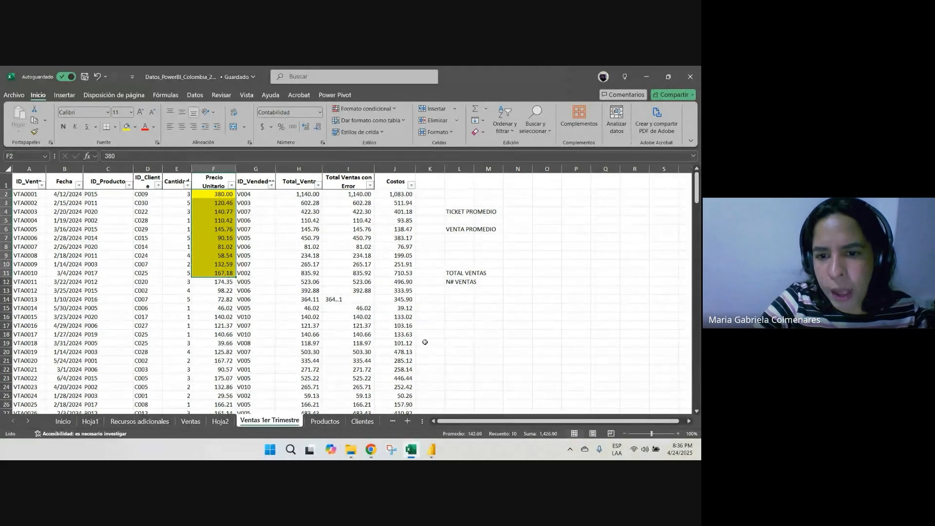
Enter the label "AVERAGE" in cell L16, make it bold and enlarge its font
left_click(462, 315)
type("AVERAGE")
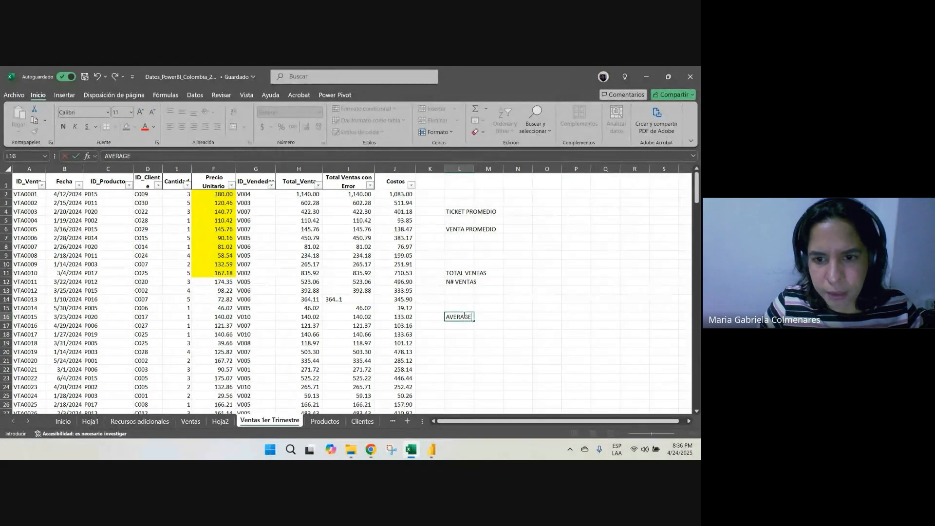
key("ctrl+Return")
key("ctrl+n")
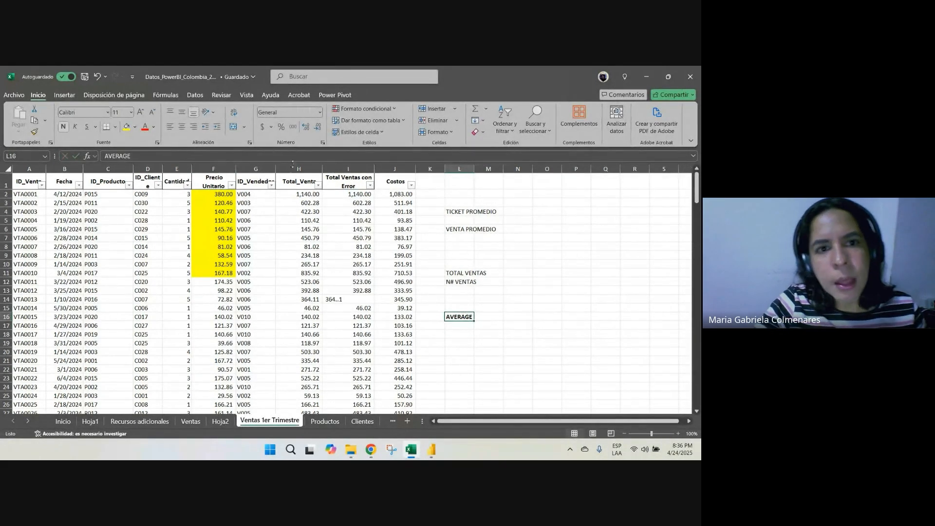
left_click(140, 112)
left_click(140, 112)
left_click(140, 112)
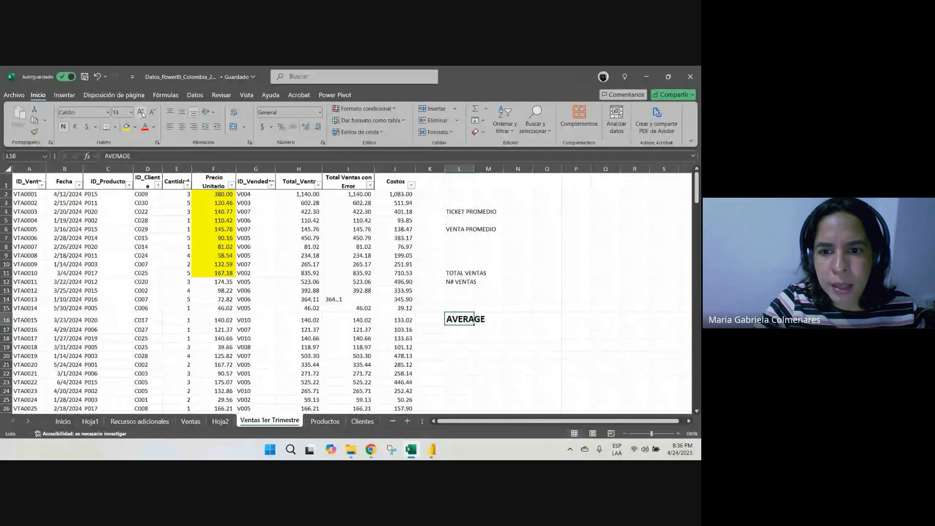
left_click(140, 112)
left_click(551, 281)
Switch to the Power BI report "Ejercicio de practica clase 1" and start a new measure named "Ticket Promedio de Venta"
left_click(432, 449)
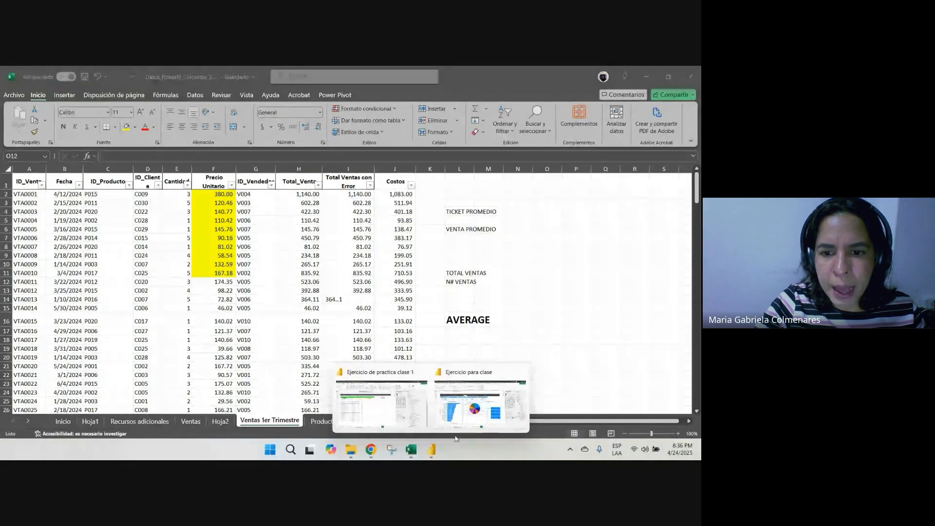
left_click(406, 405)
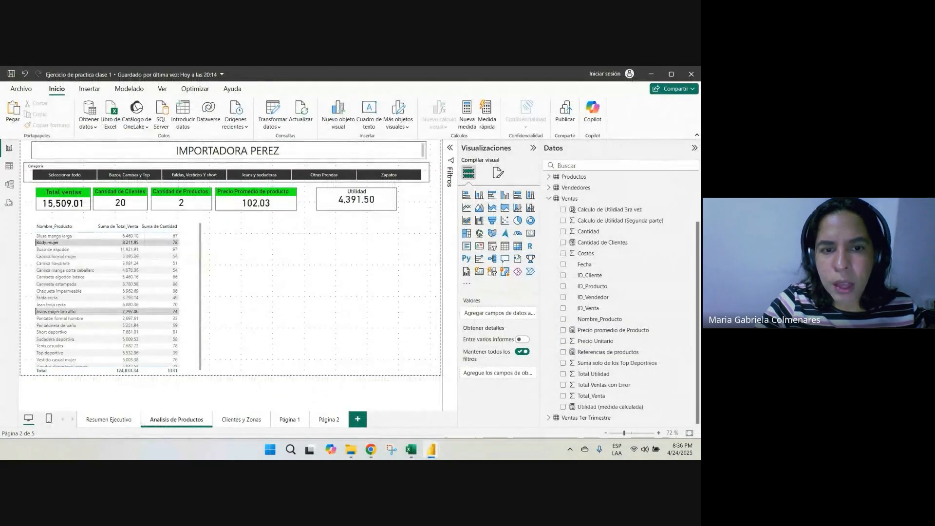
left_click(129, 89)
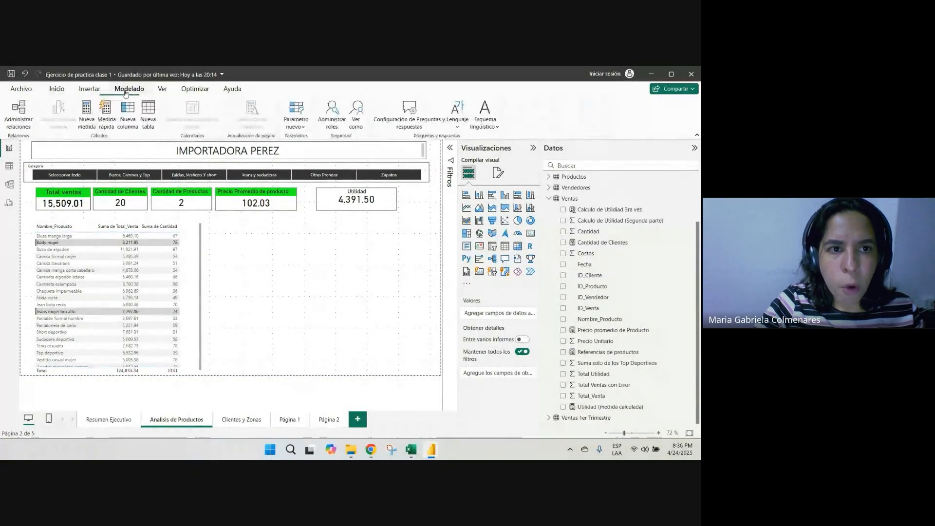
left_click(56, 90)
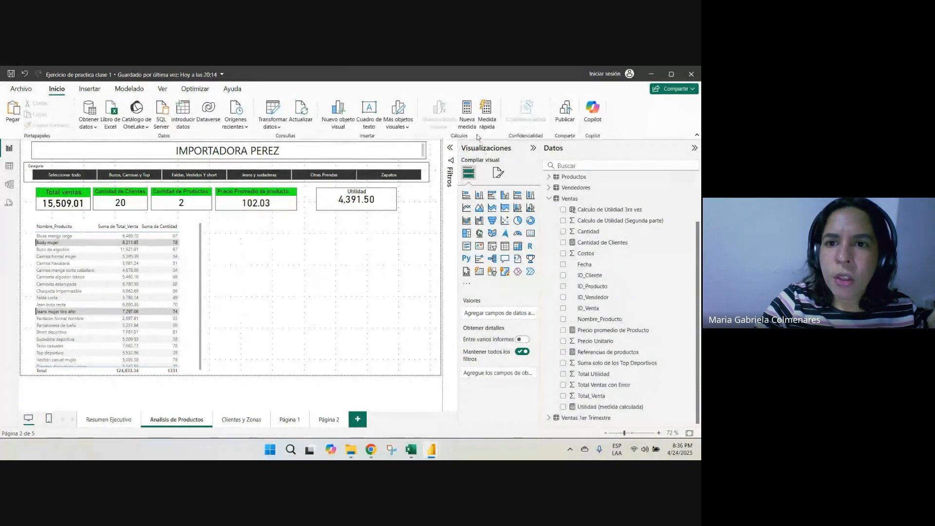
left_click(468, 117)
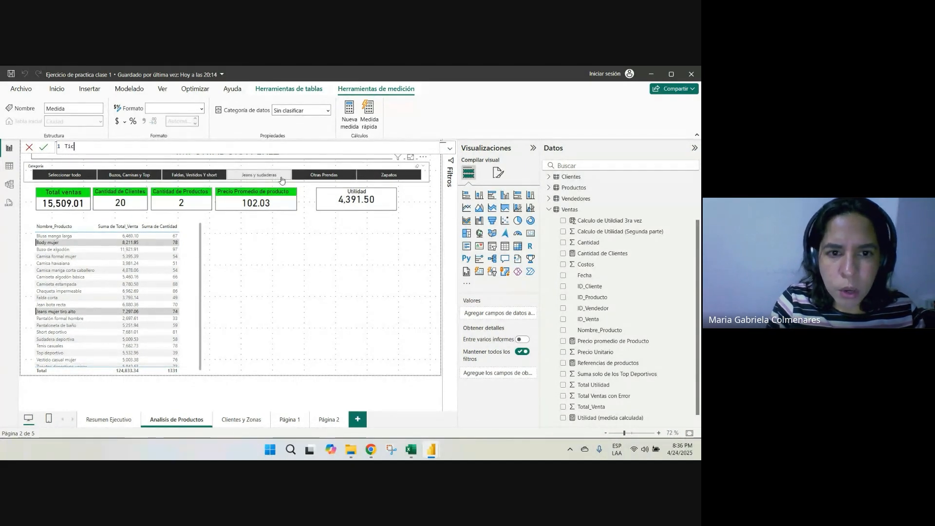
type("t Pr")
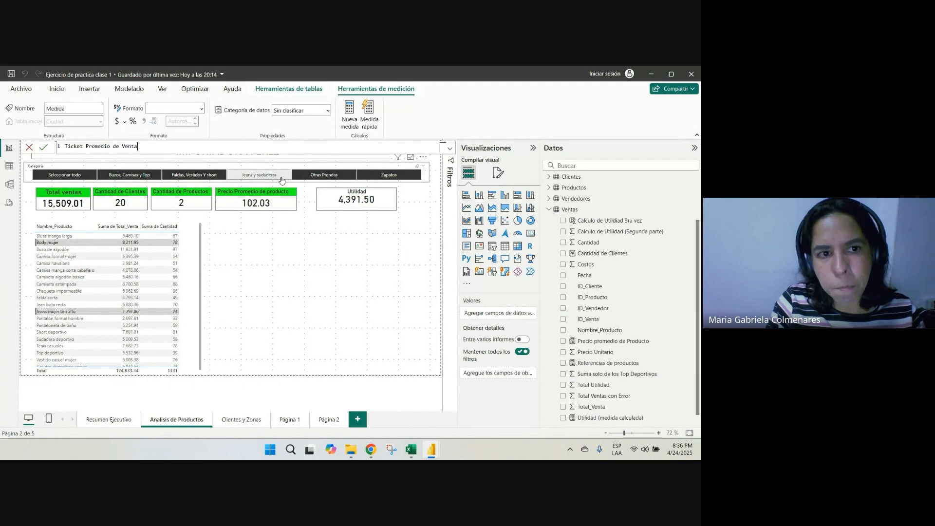
type("omedio de Venta")
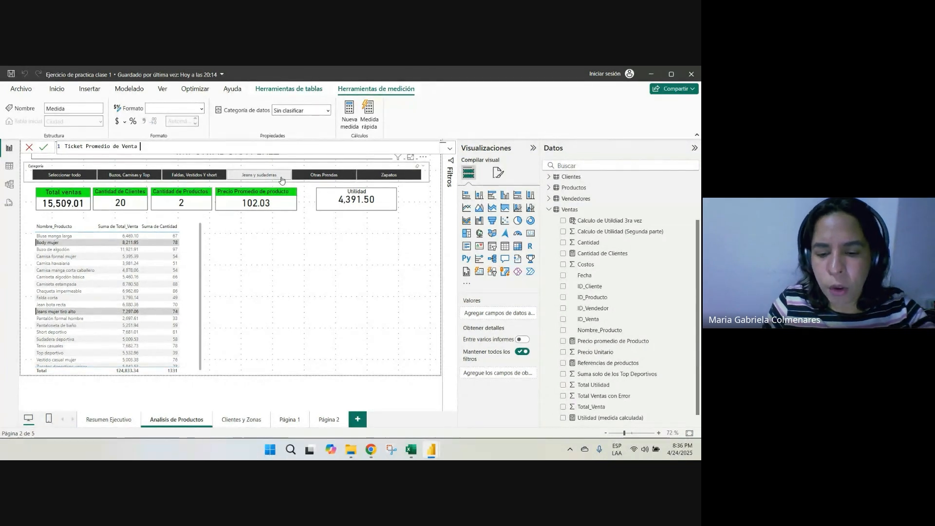
type(" =")
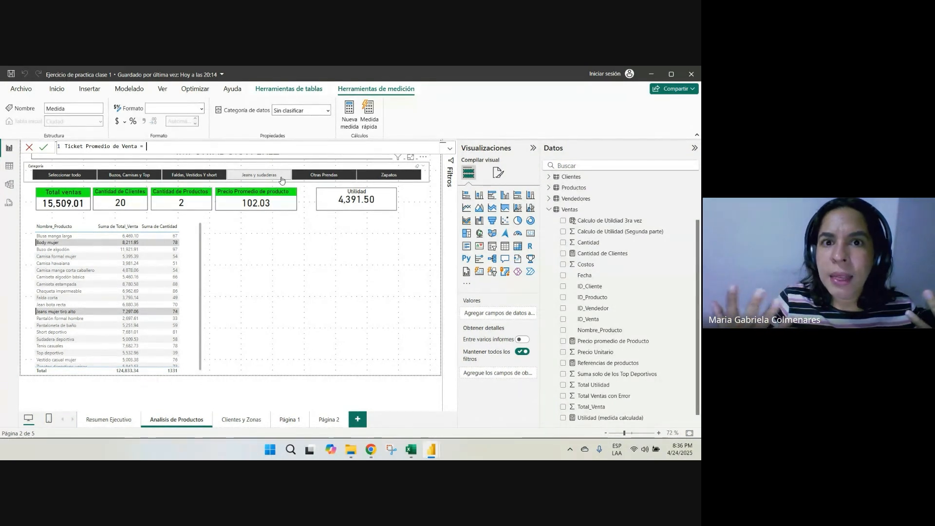
Define the Ticket Promedio de Venta measure as AVERAGE(Ventas[Total_Venta])
type("a")
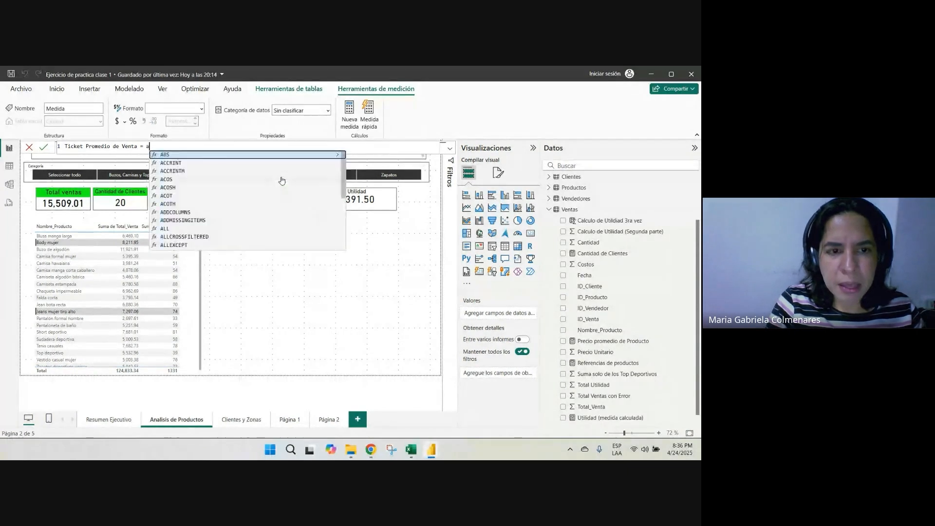
type("ve")
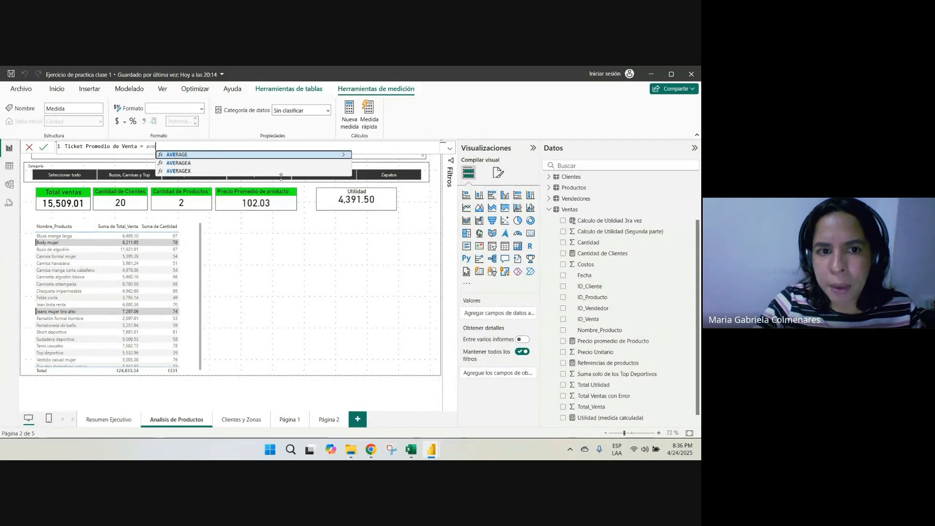
left_click(184, 155)
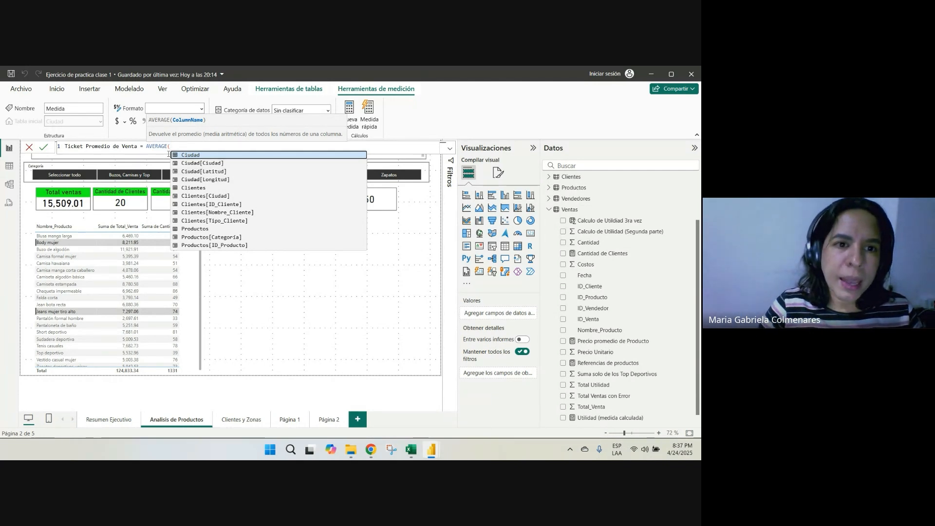
type("ven")
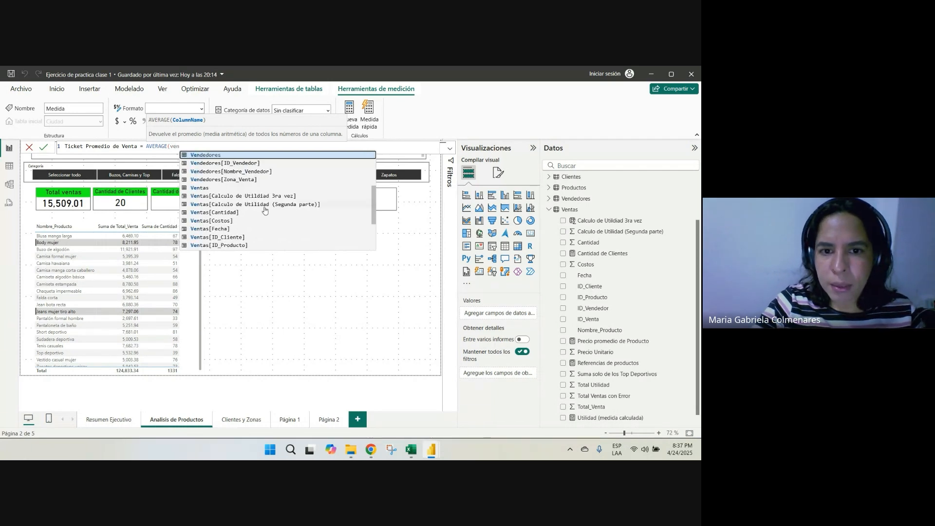
scroll(265, 210, "down", 3)
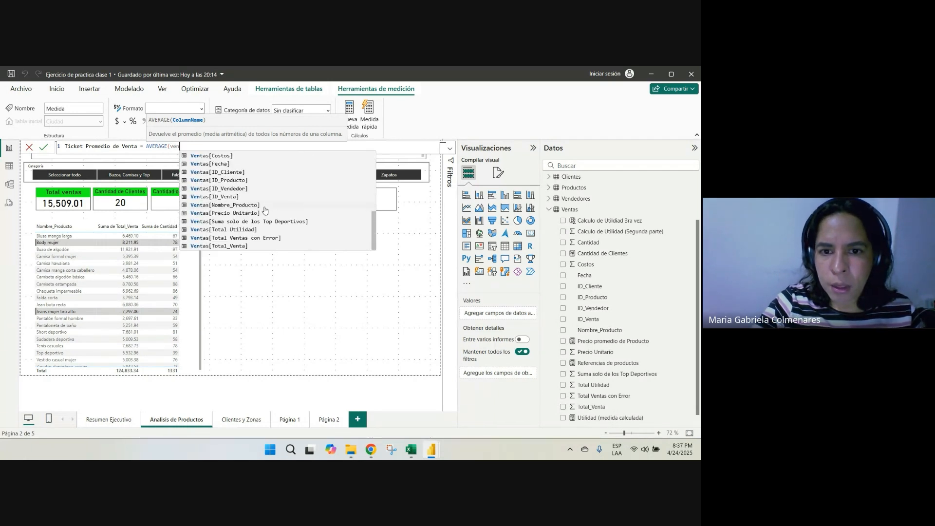
left_click(227, 247)
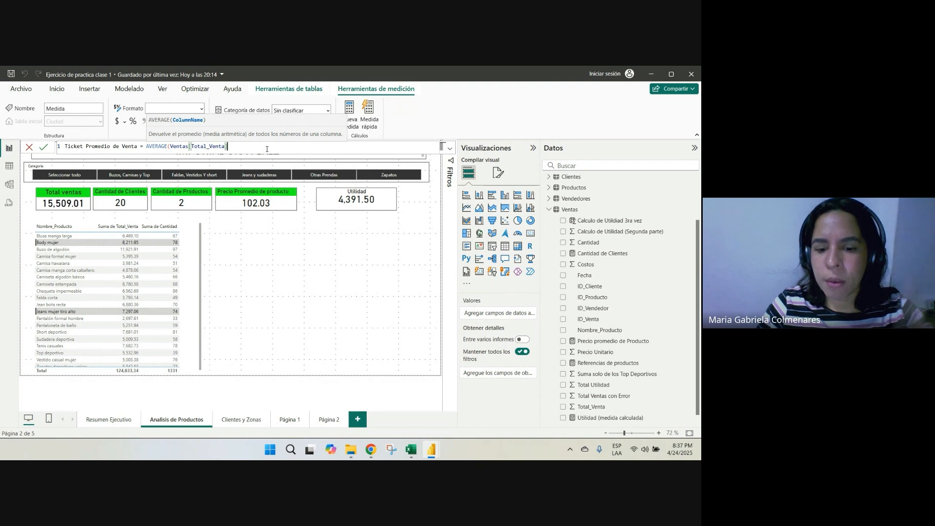
type(")")
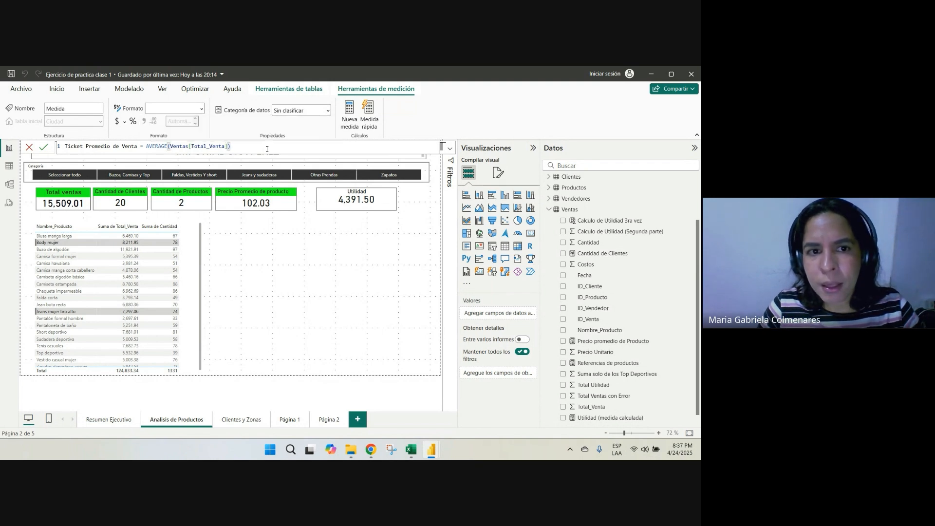
key("Return")
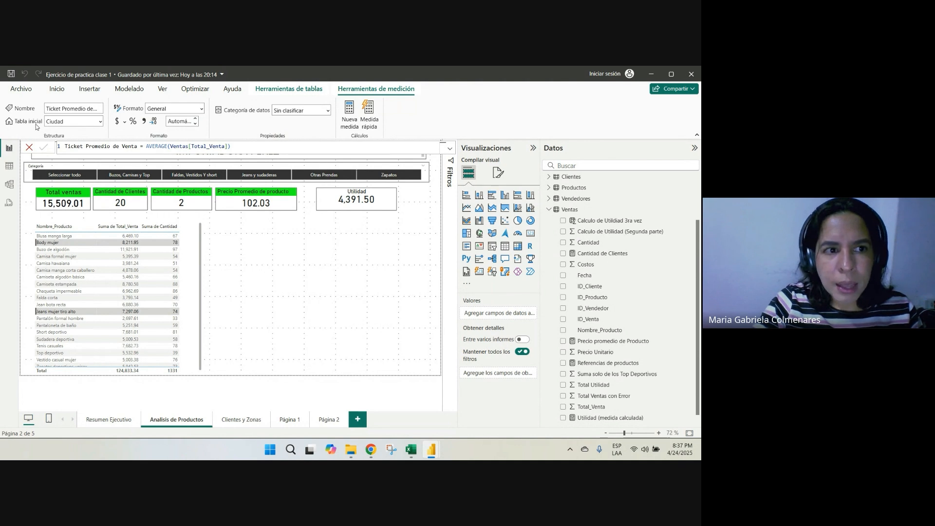
Set Ventas as the home table of the Ticket Promedio de Venta measure
left_click(101, 121)
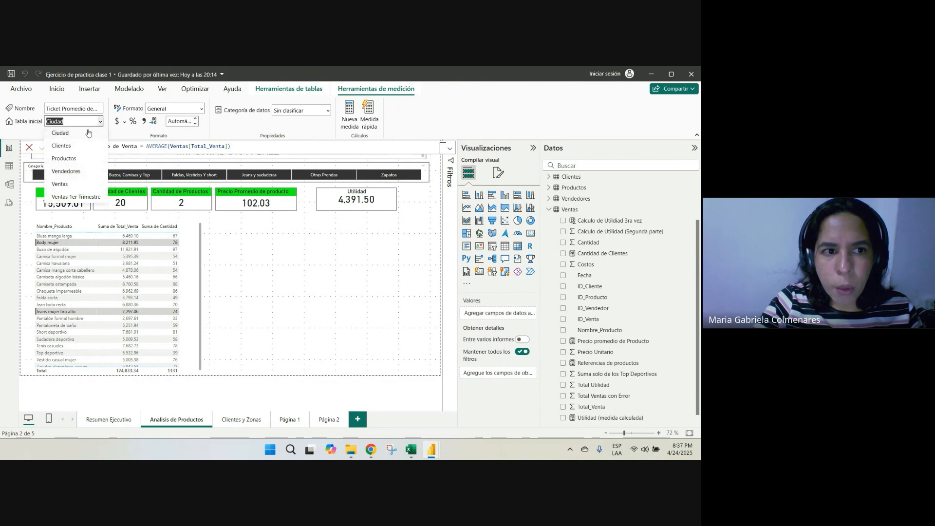
left_click(60, 184)
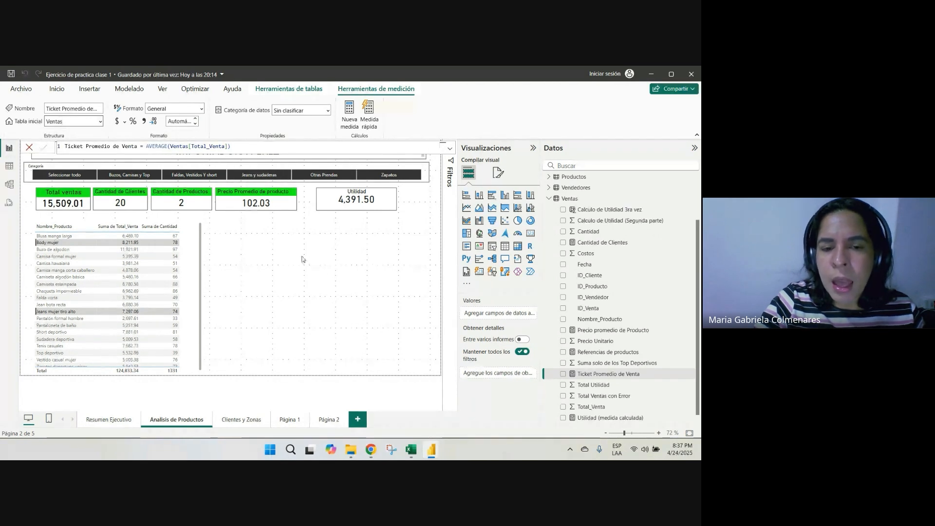
left_click(263, 247)
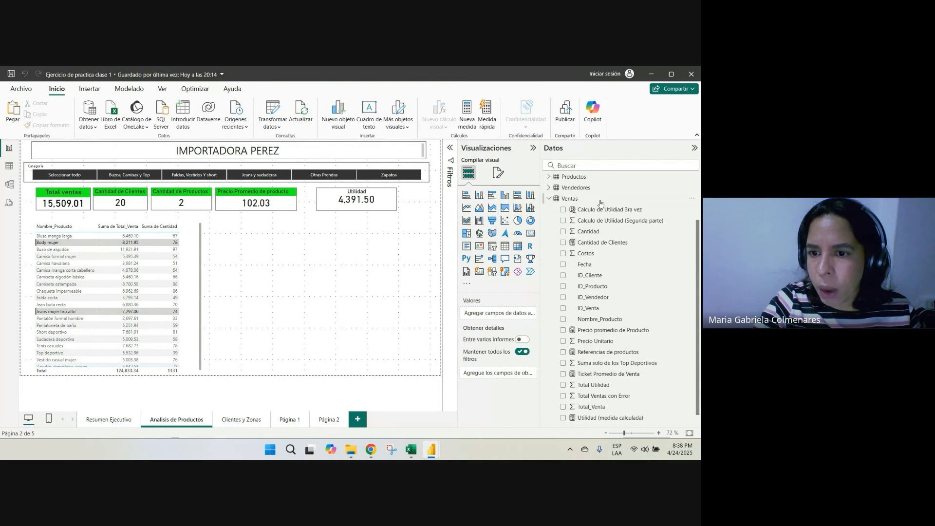
Add a card showing Ticket Promedio de Venta, shorten it, and place it below the Precio Promedio de producto card
scroll(616, 351, "down", 1)
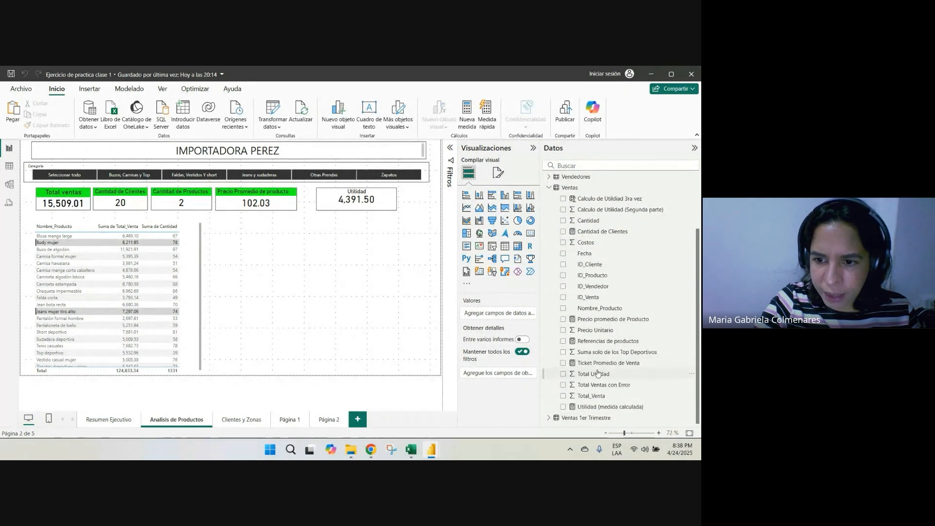
left_click(530, 234)
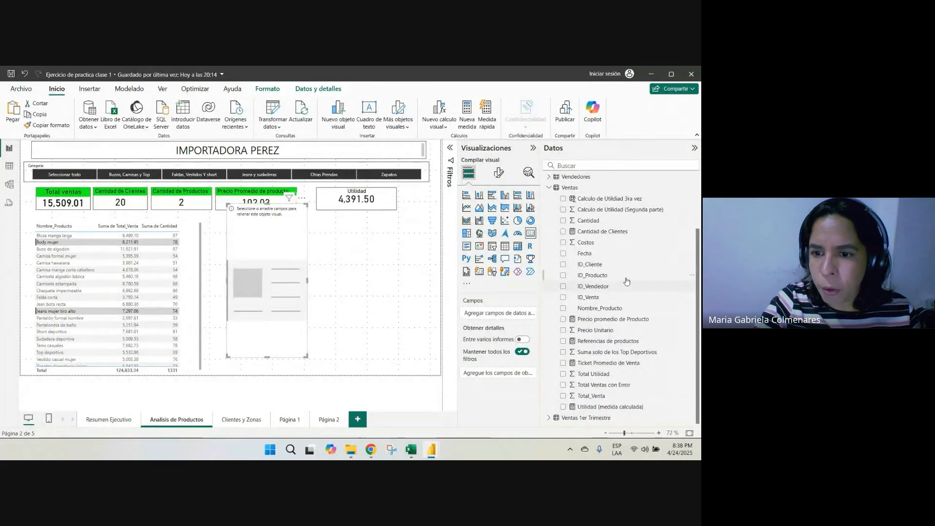
left_click(563, 364)
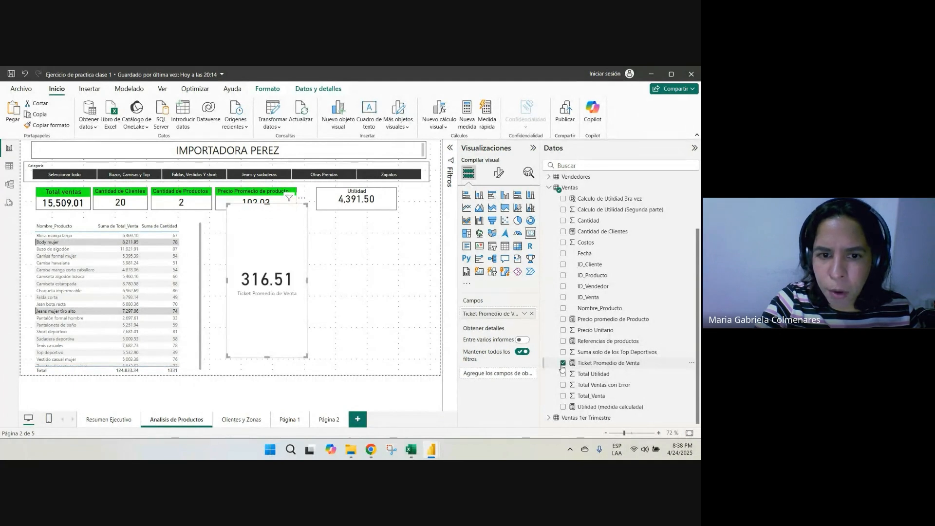
left_click_drag(266, 359, 267, 259)
left_click_drag(283, 226, 292, 263)
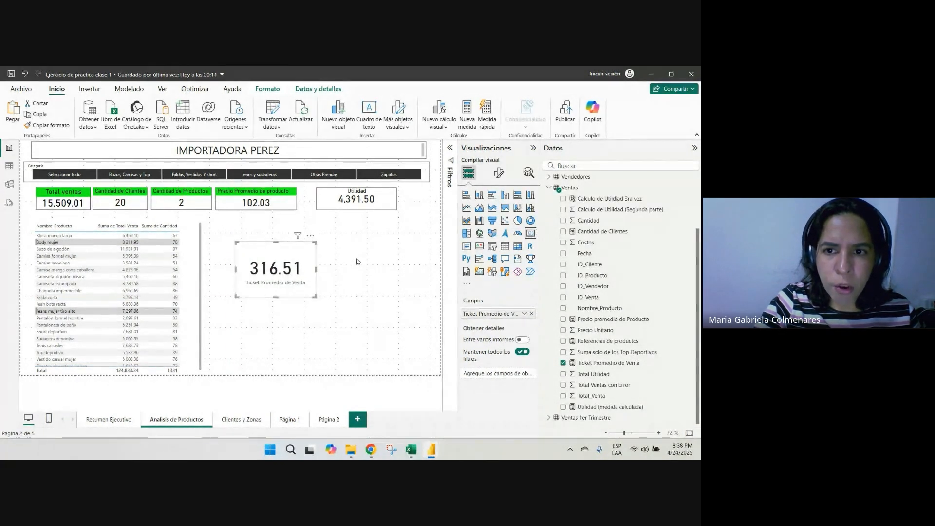
Set the new card's callout value font size to 25 and turn off its category label
left_click(498, 178)
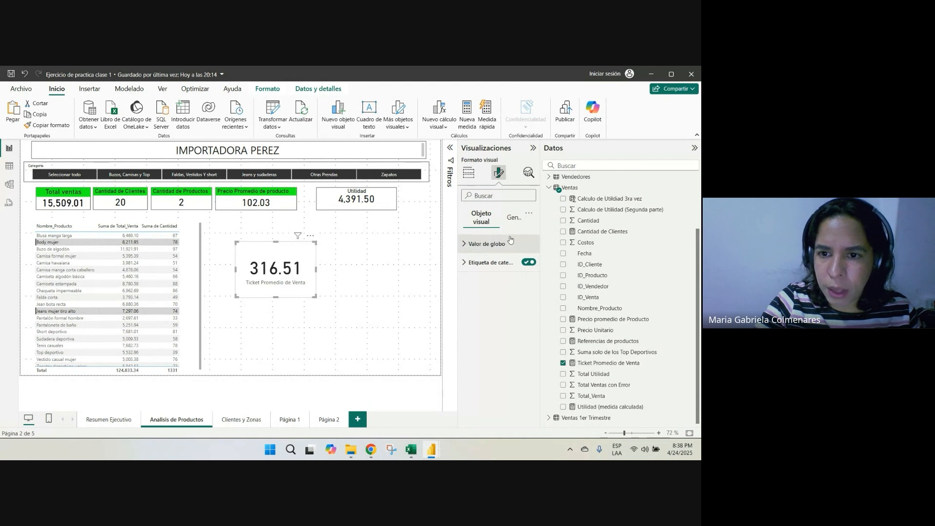
left_click(472, 247)
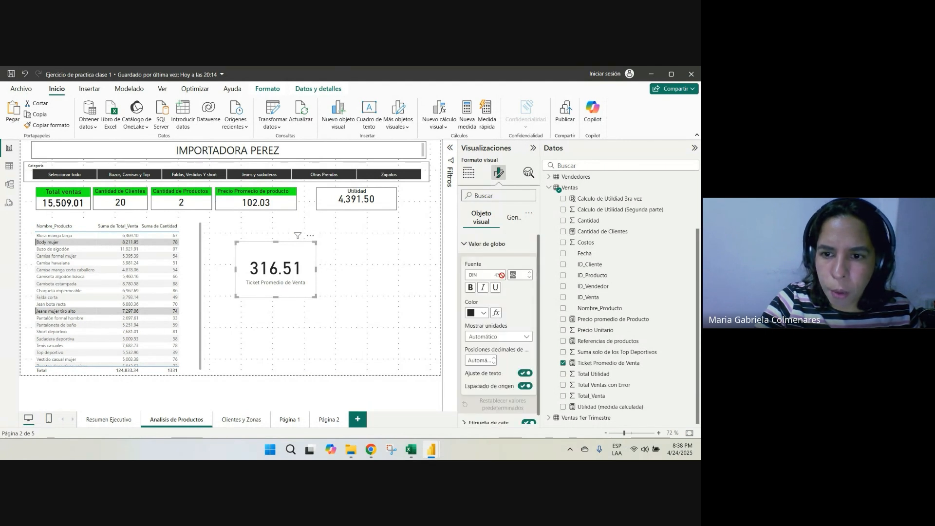
key("Return")
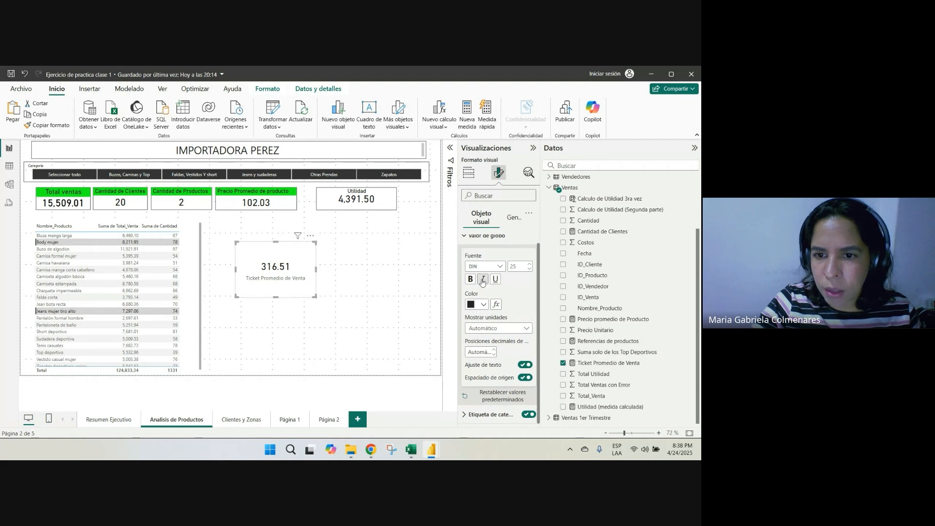
left_click(469, 246)
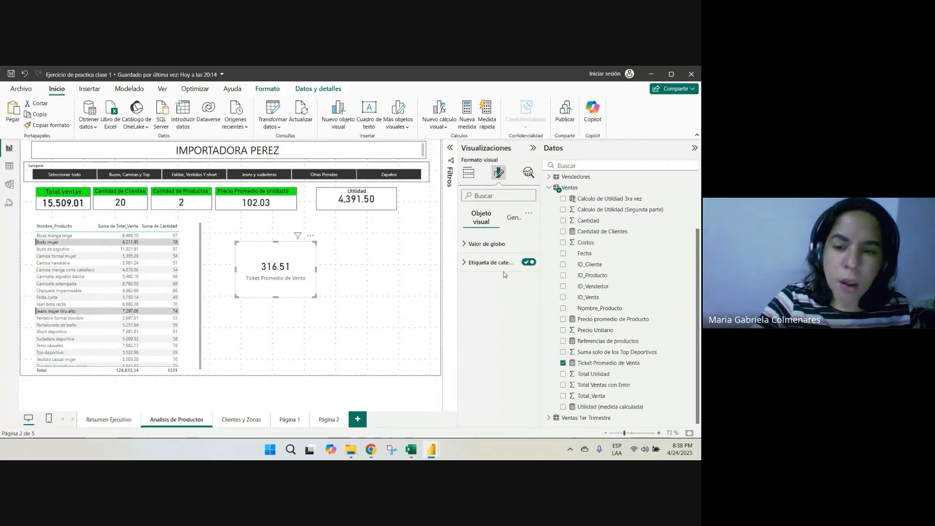
left_click(530, 263)
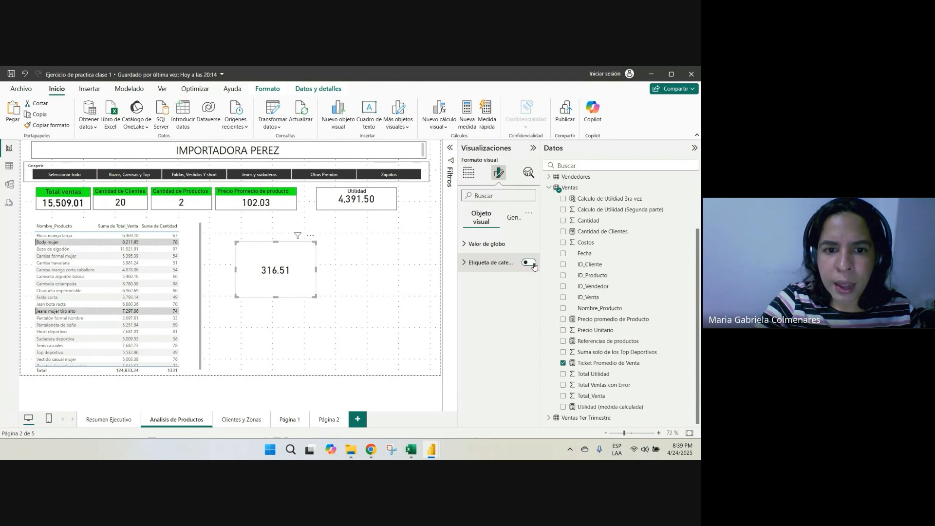
Turn on the new card's title and set its text to Ticket Promedio
left_click(510, 226)
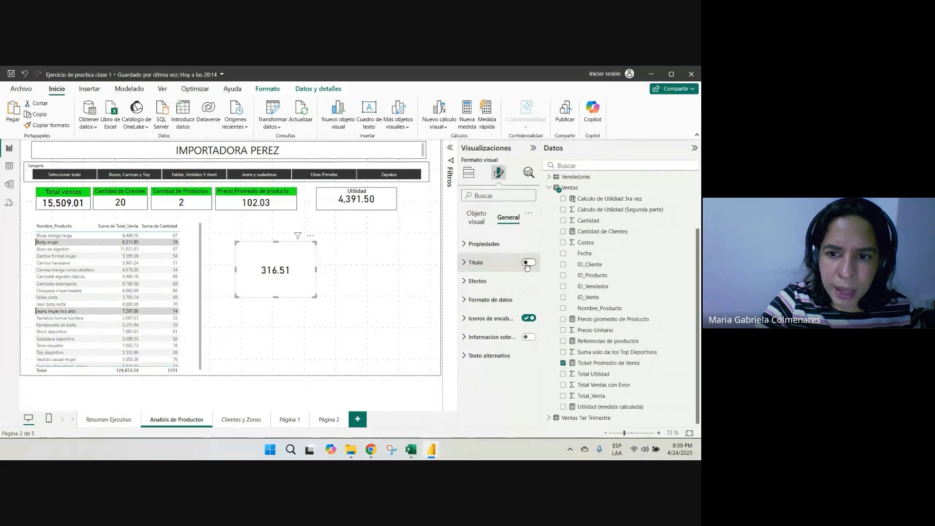
left_click(527, 263)
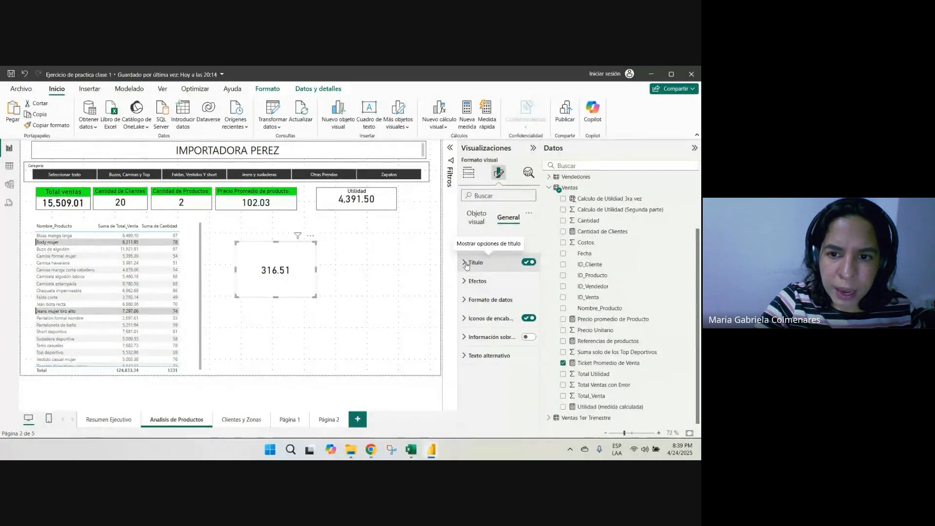
left_click(477, 263)
left_click(489, 308)
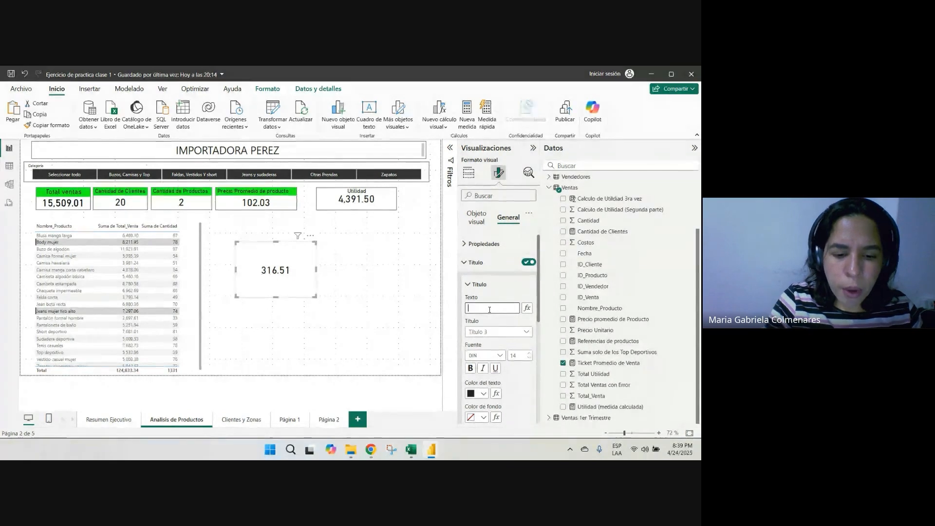
type("Ticke")
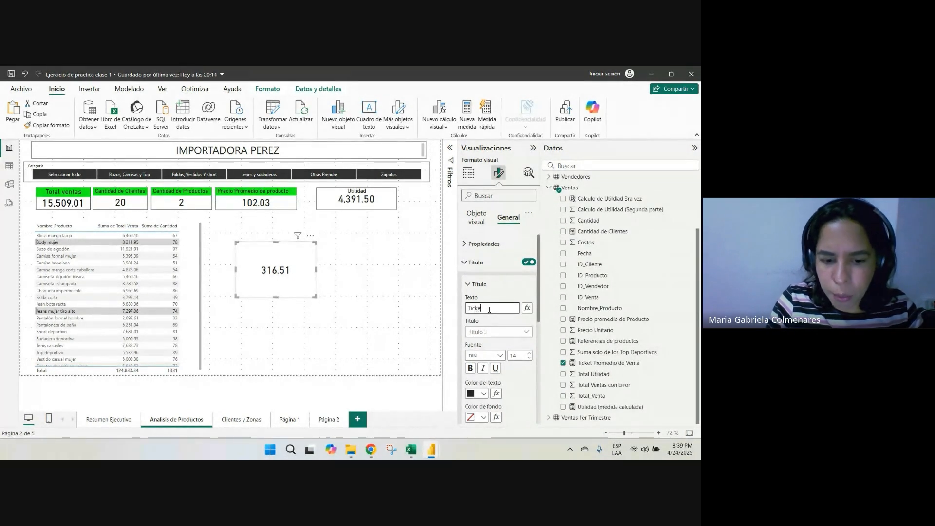
type("t Promedio")
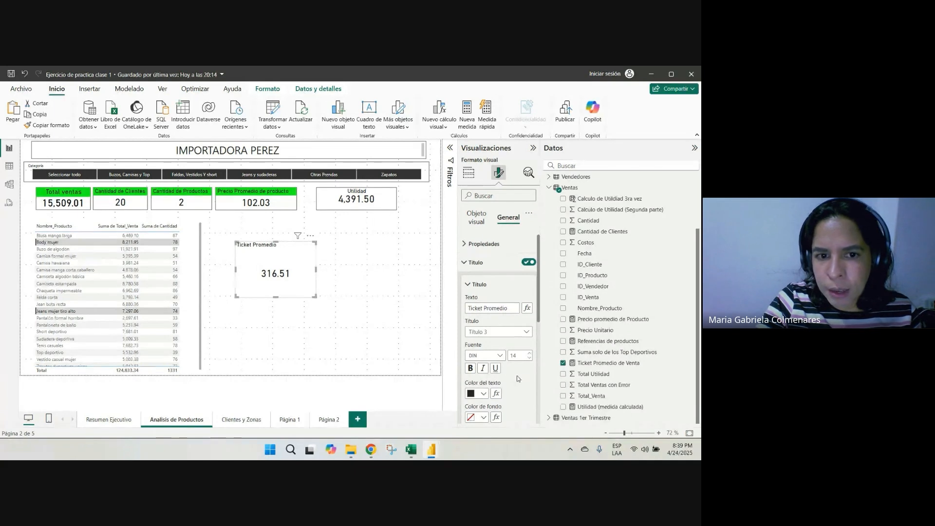
Set the card title's text color to the near-black custom green #222422
scroll(487, 302, "down", 2)
left_click(482, 302)
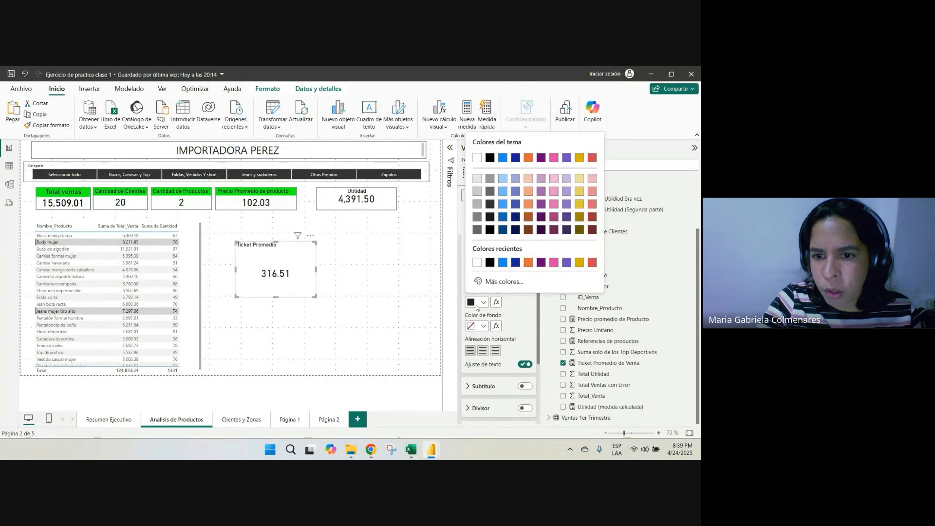
left_click(505, 282)
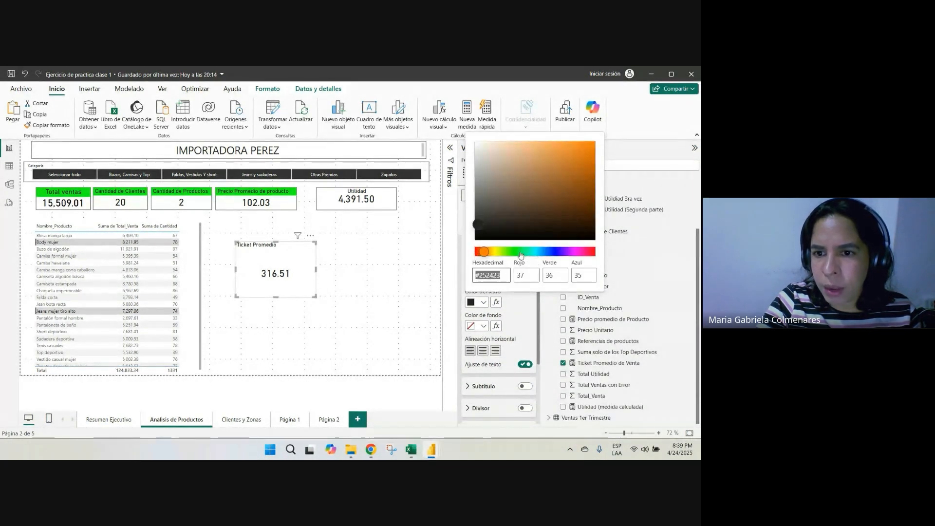
left_click(519, 252)
left_click(513, 254)
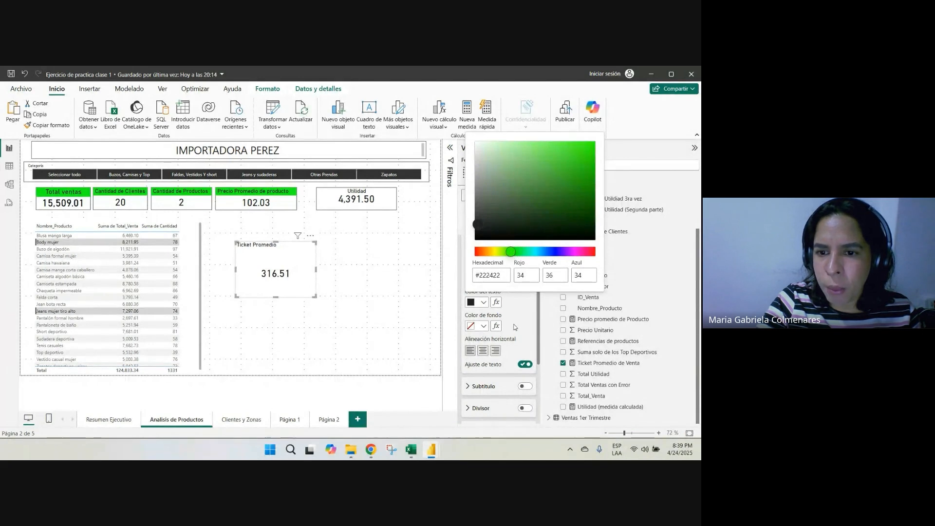
left_click(515, 317)
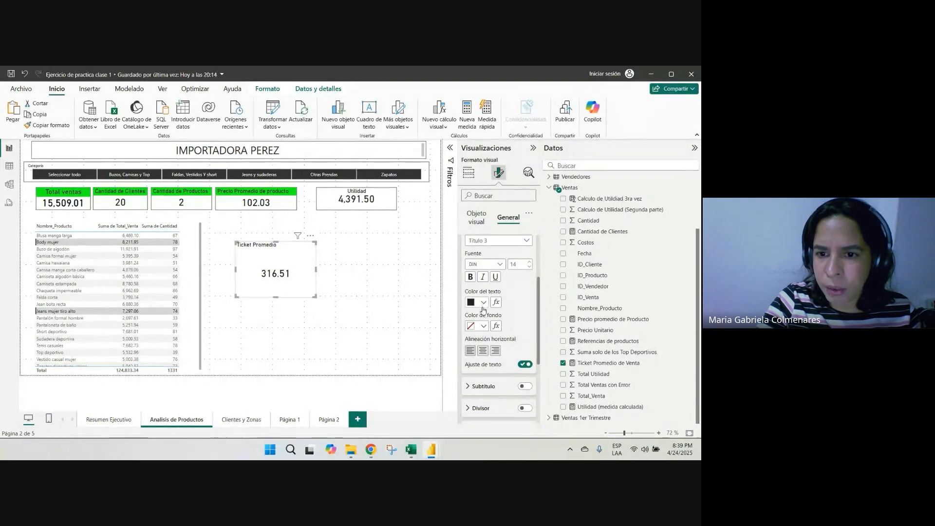
Give the Ticket Promedio title a custom olive-green background color, #73AD36
left_click(482, 326)
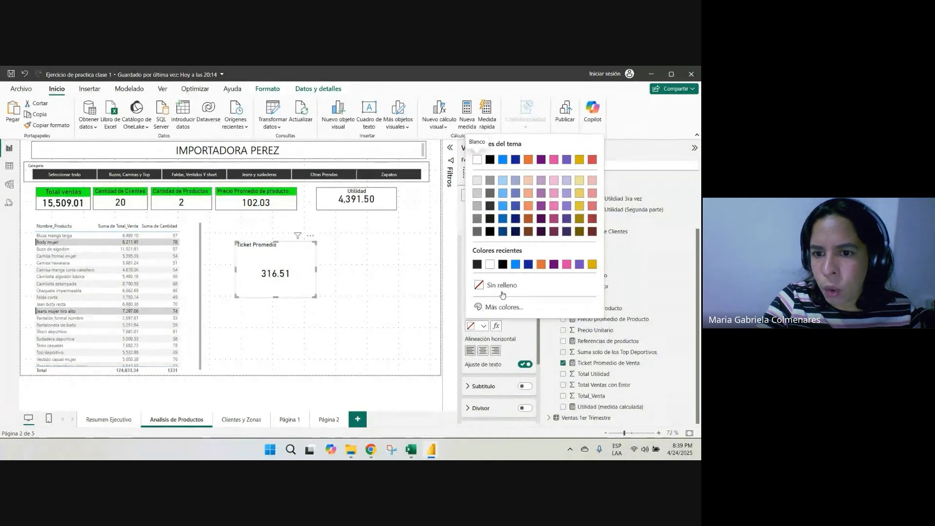
left_click(501, 300)
left_click(516, 254)
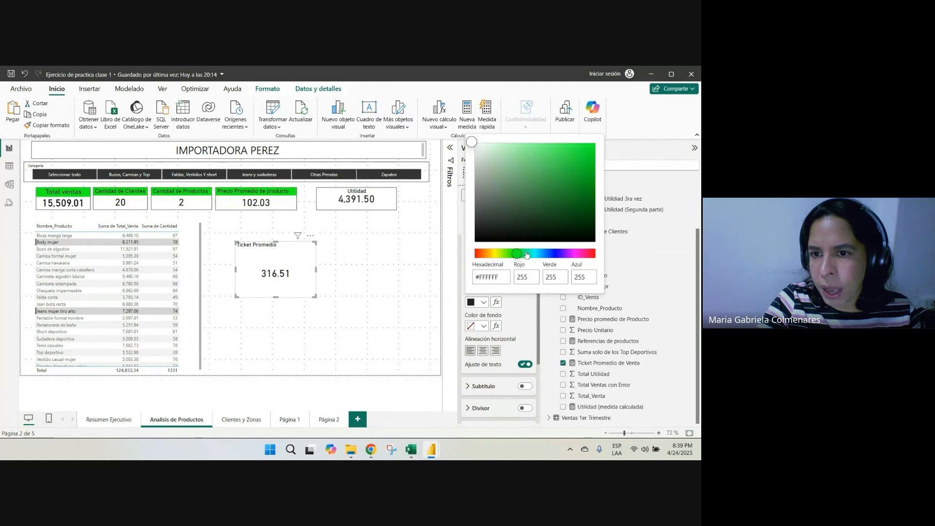
left_click(522, 254)
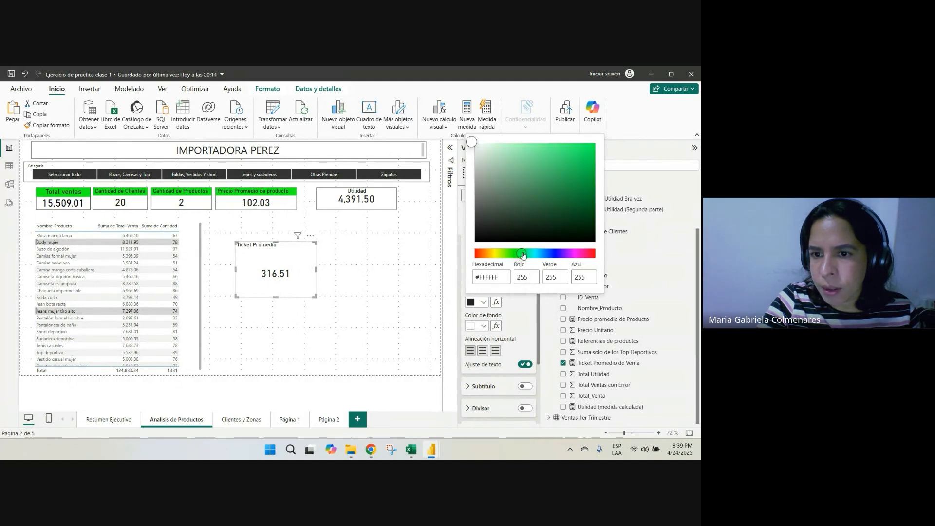
left_click(573, 152)
mouse_move(583, 167)
left_mouse_down()
mouse_move(578, 180)
mouse_move(565, 179)
left_mouse_up()
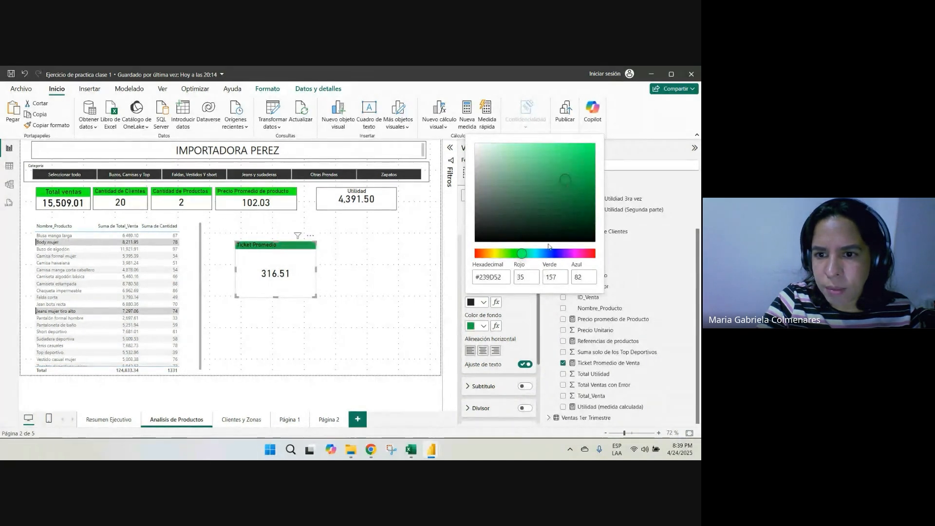
mouse_move(524, 255)
left_mouse_down()
mouse_move(491, 257)
mouse_move(518, 260)
left_mouse_up()
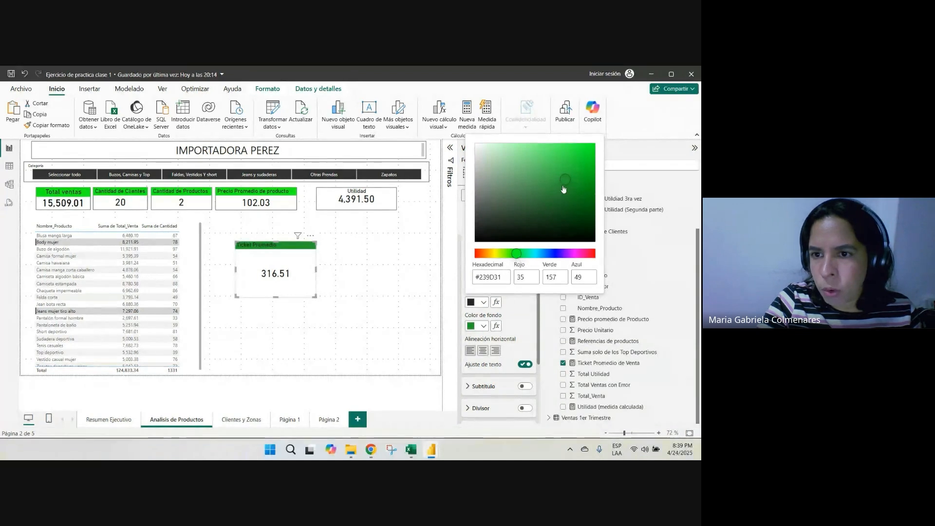
left_click_drag(563, 186, 554, 173)
left_click_drag(507, 258, 504, 254)
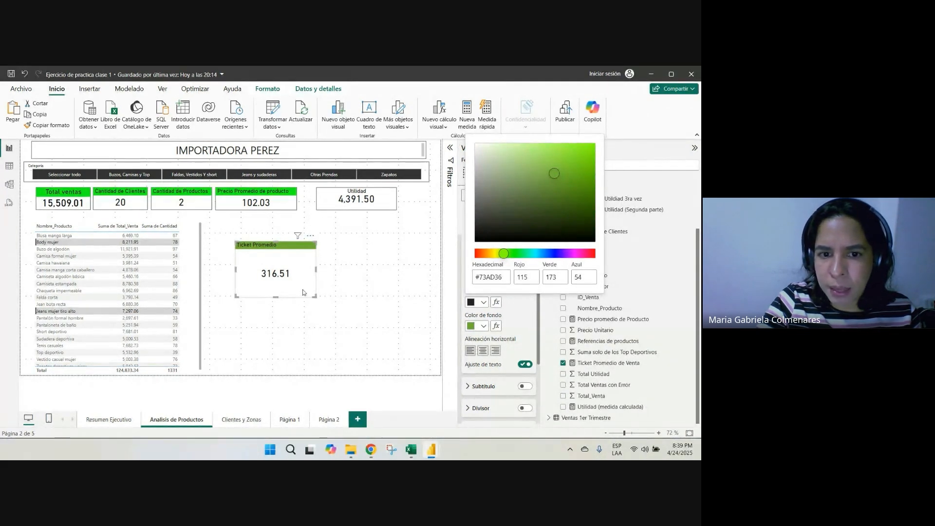
Shrink the Ticket Promedio card and fit it between the Precio Promedio de producto and Utilidad cards, shifting Utilidad to make room
left_click_drag(275, 298, 287, 259)
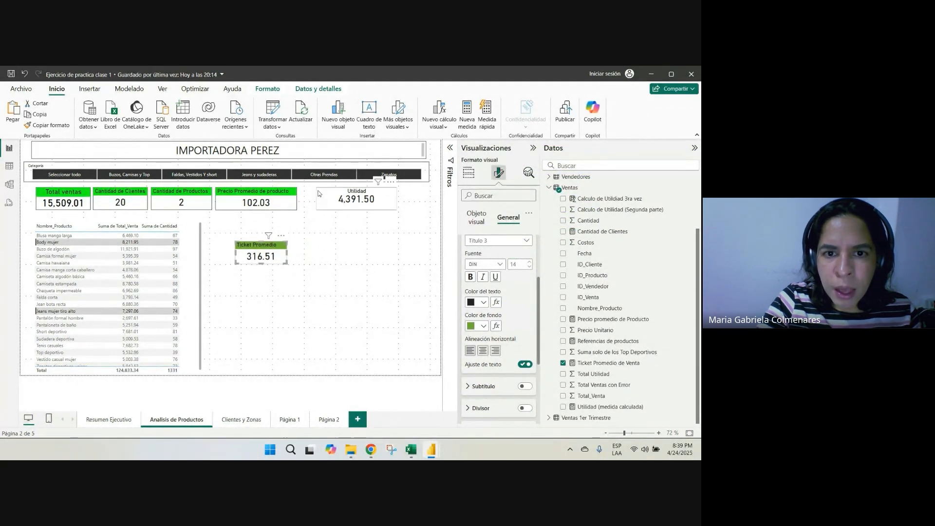
left_click_drag(330, 194, 363, 194)
left_click_drag(272, 247, 372, 194)
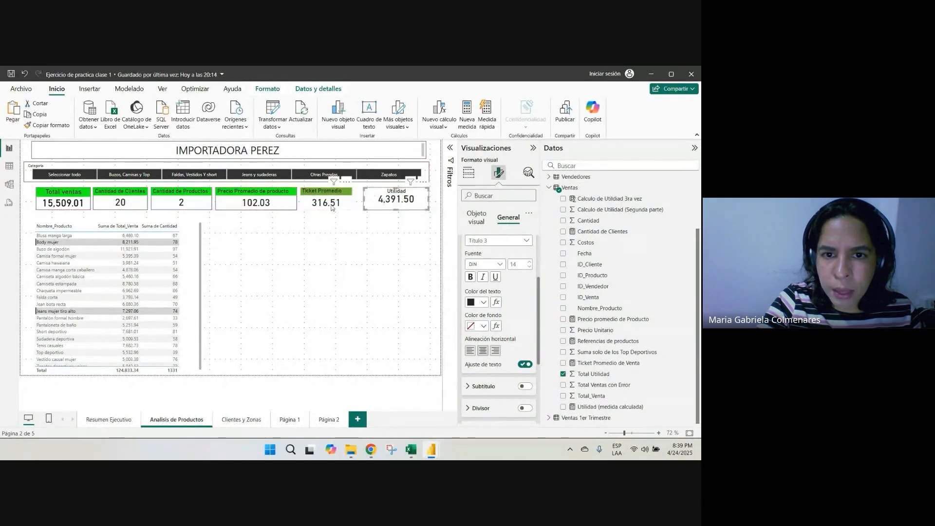
Turn on the visual border of the Ticket Promedio card
left_click(339, 197)
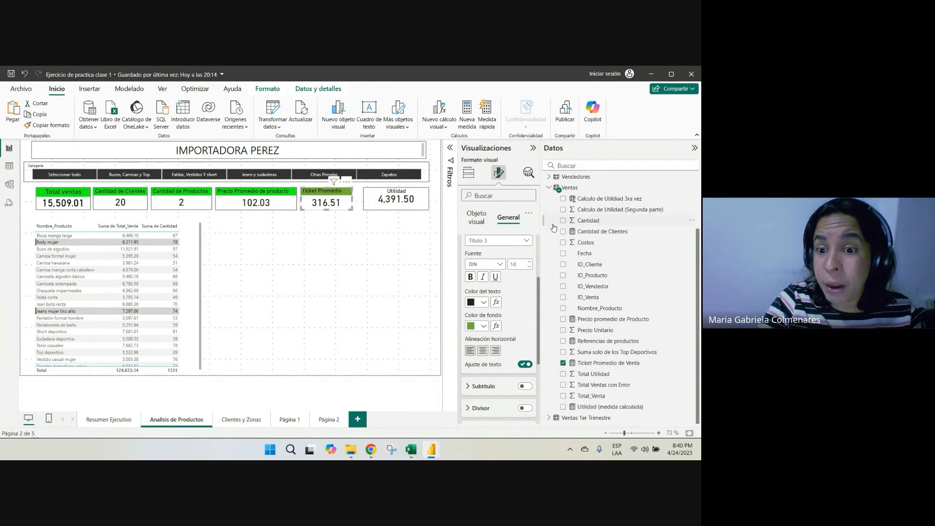
scroll(498, 329, "down", 3)
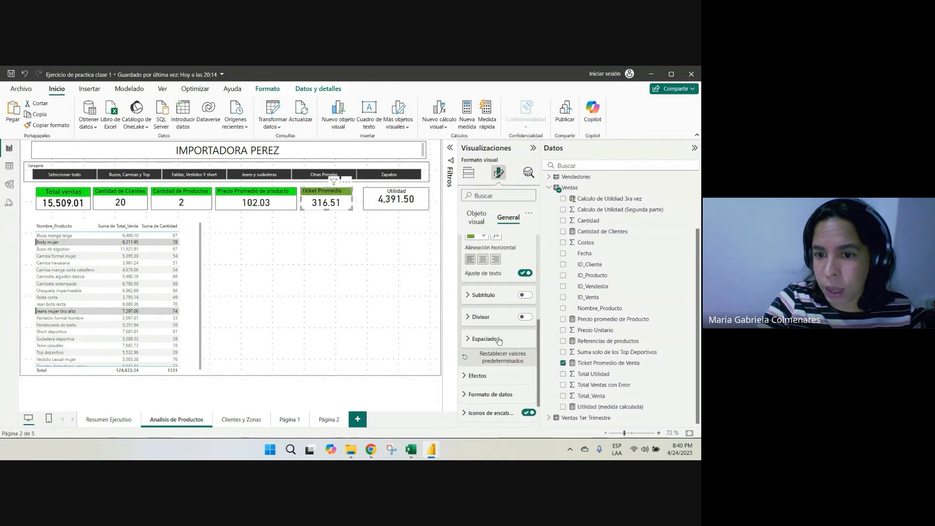
scroll(500, 337, "down", 2)
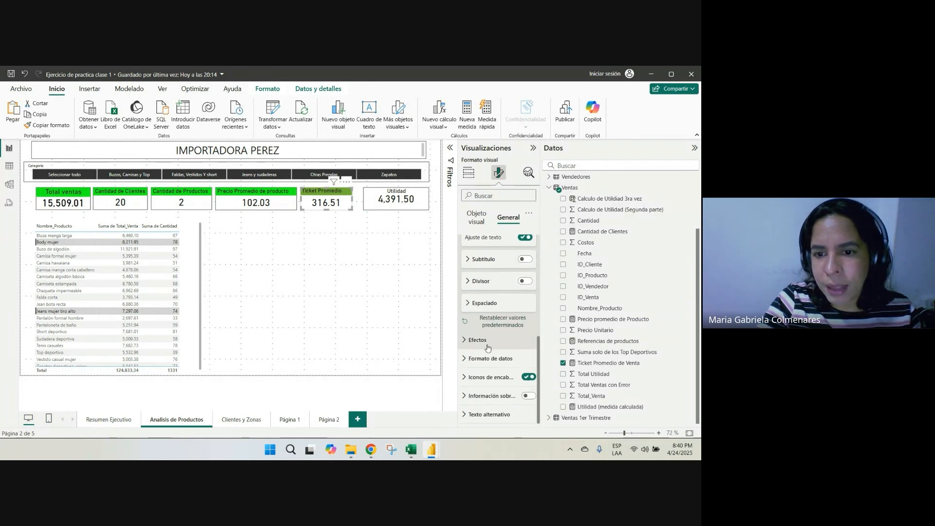
left_click(488, 343)
scroll(502, 349, "down", 4)
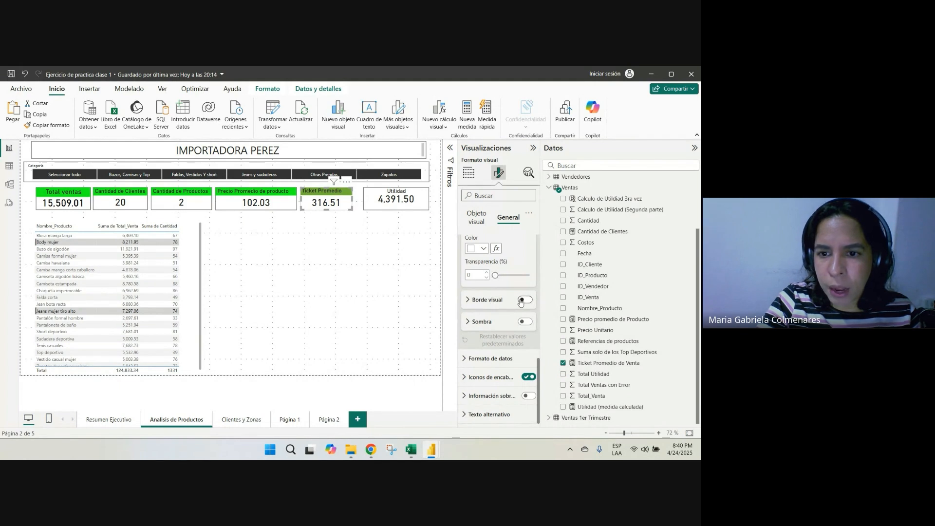
left_click(525, 299)
left_click(344, 297)
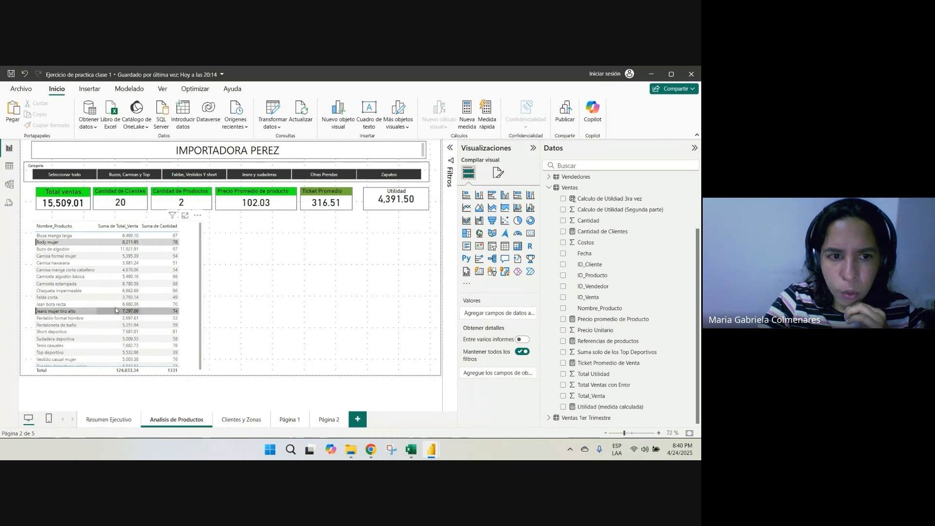
Filter the cards by Tenis casuales in the product table and move the Utilidad card slightly closer to Ticket Promedio
left_click(52, 347)
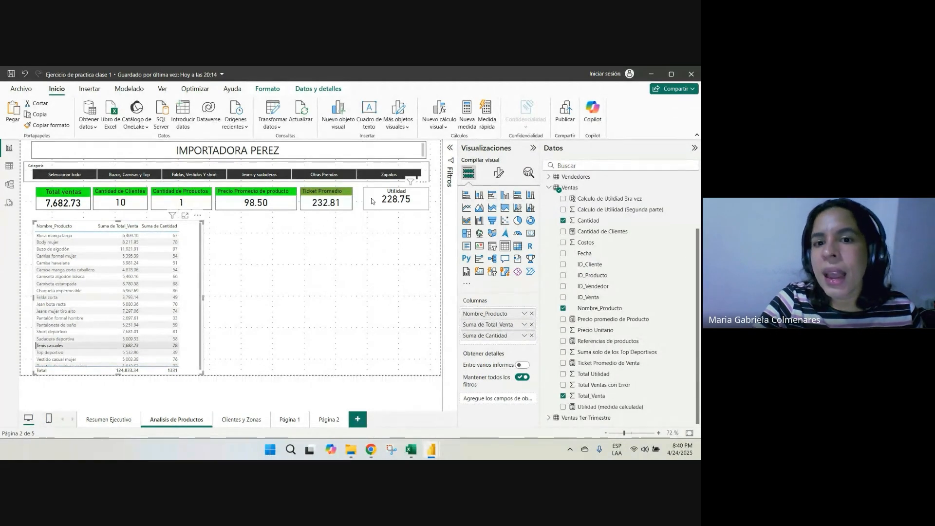
left_click_drag(373, 194, 367, 194)
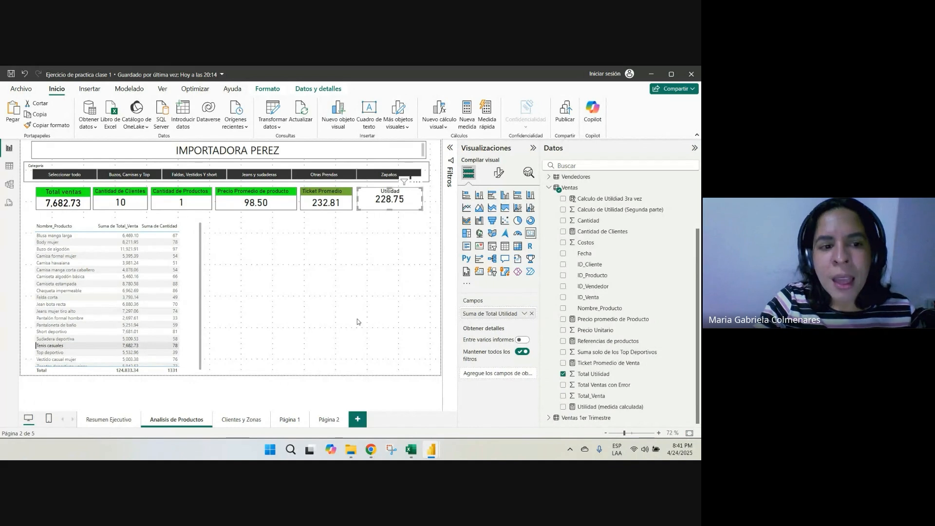
left_click(364, 253)
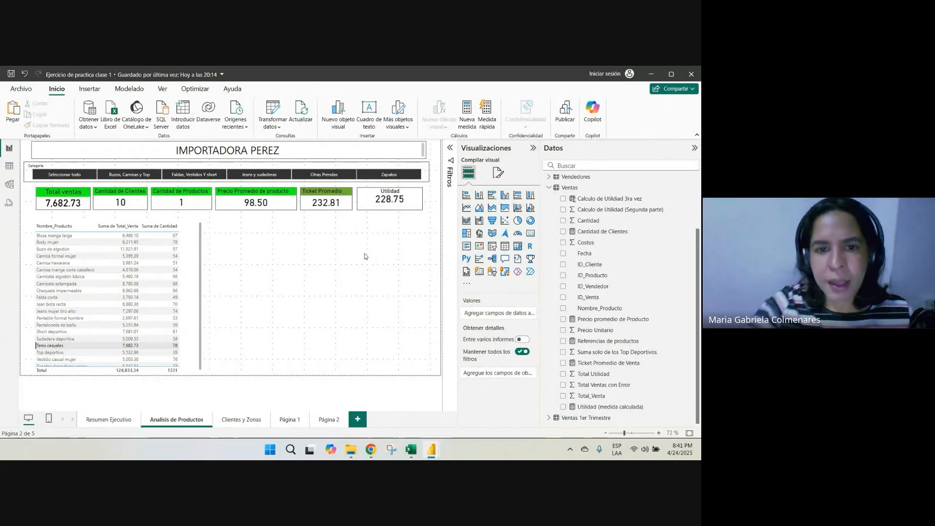
Check the Precio Unitario values in the Excel sales sheet and return to the Cantidad de Productos and Ticket Promedio cards in Power BI
left_click(410, 450)
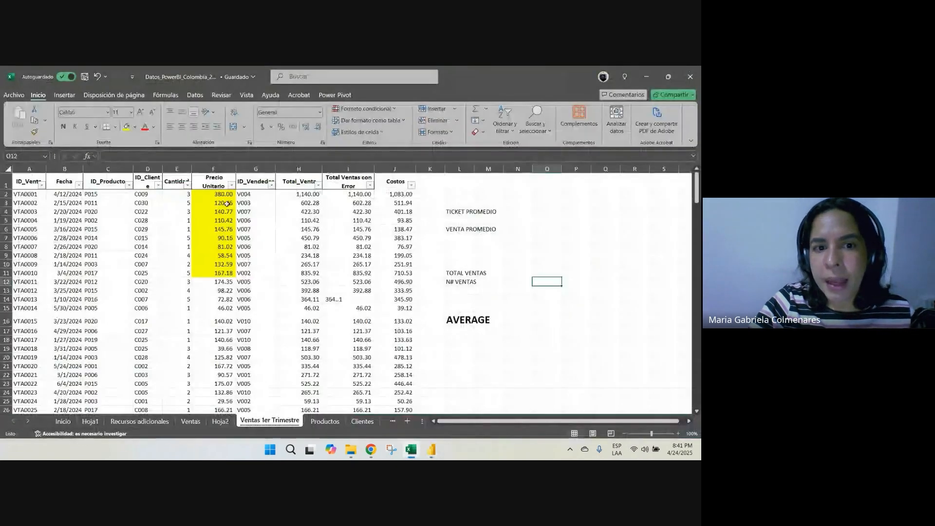
left_click_drag(214, 194, 213, 282)
key("alt+Tab")
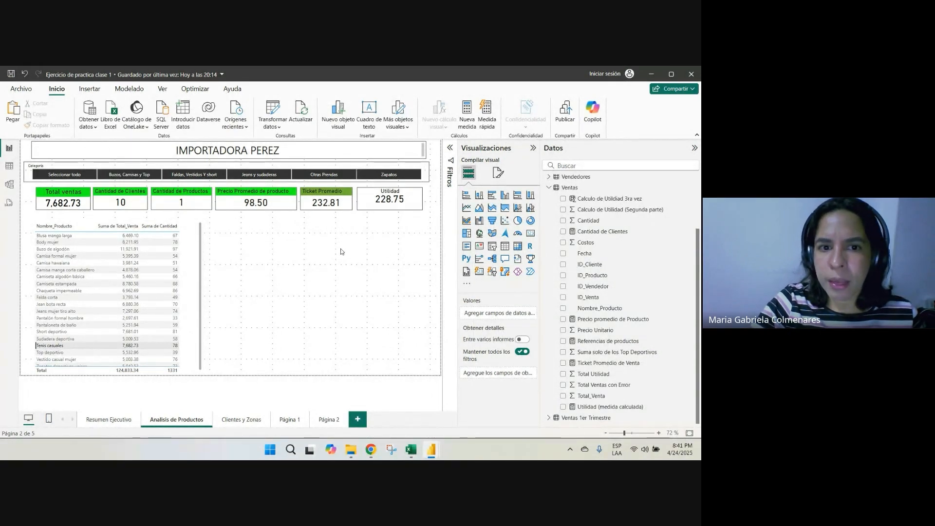
left_click(168, 195)
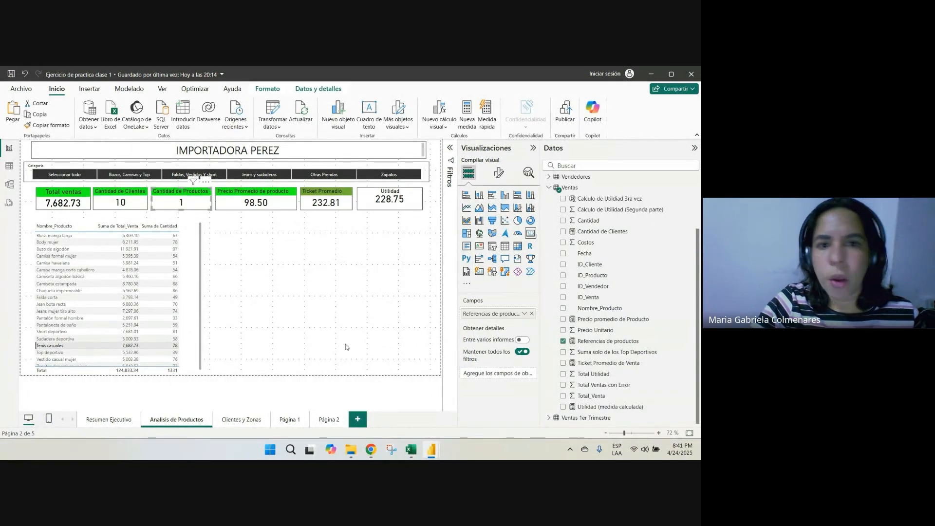
left_click(322, 195)
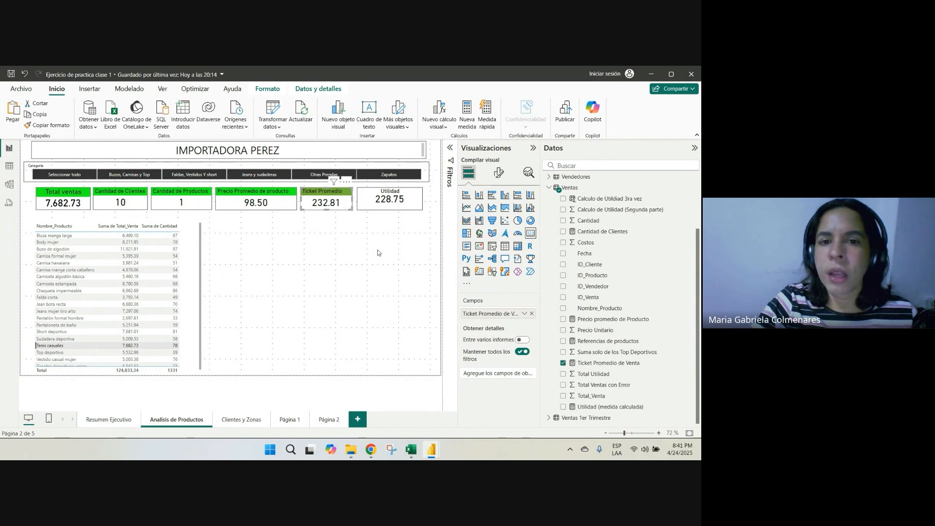
In the Excel sales sheet, begin a SUMAR.SI.CONJUNTO formula in cell O8 with the Total_Venta column (H:H) as the sum range
key("alt+Tab")
left_click(527, 246)
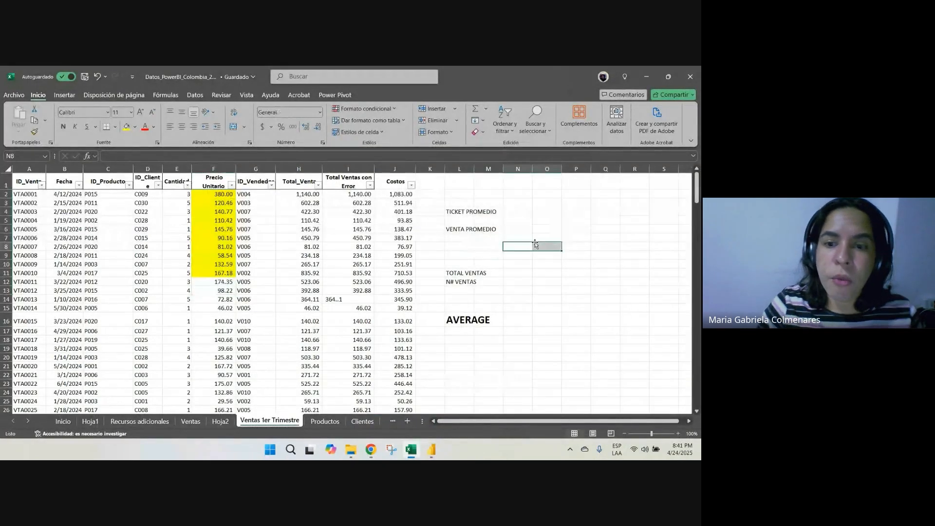
left_click(535, 246)
type("+sumat")
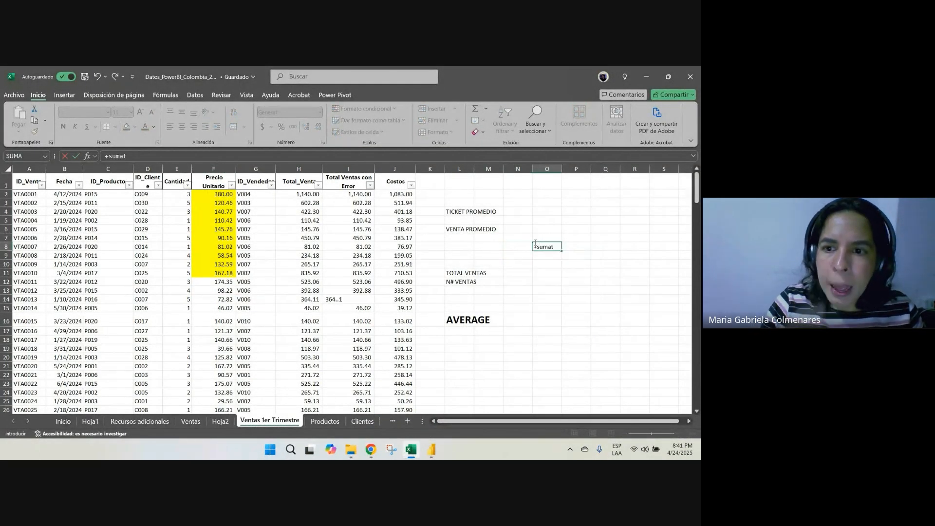
key("BackSpace")
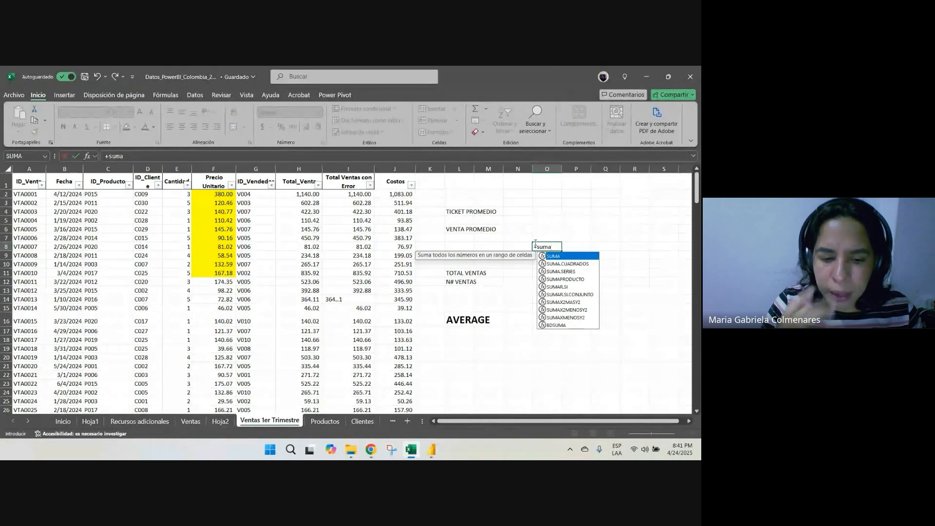
type("r")
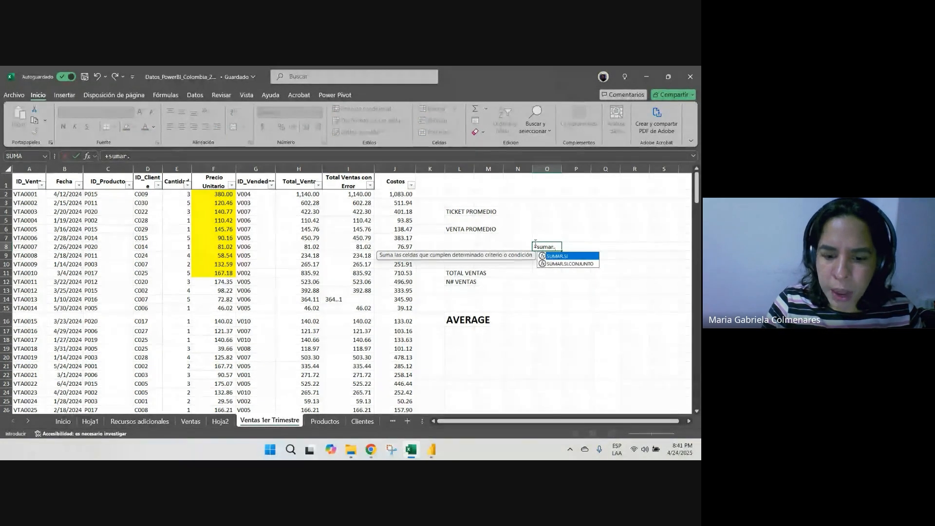
type(".si.conjunt")
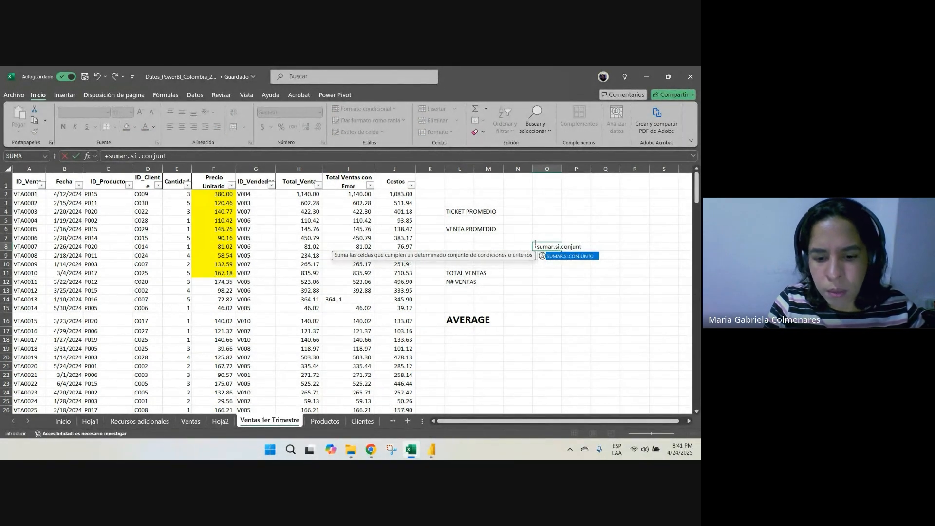
type("o(")
left_click(312, 169)
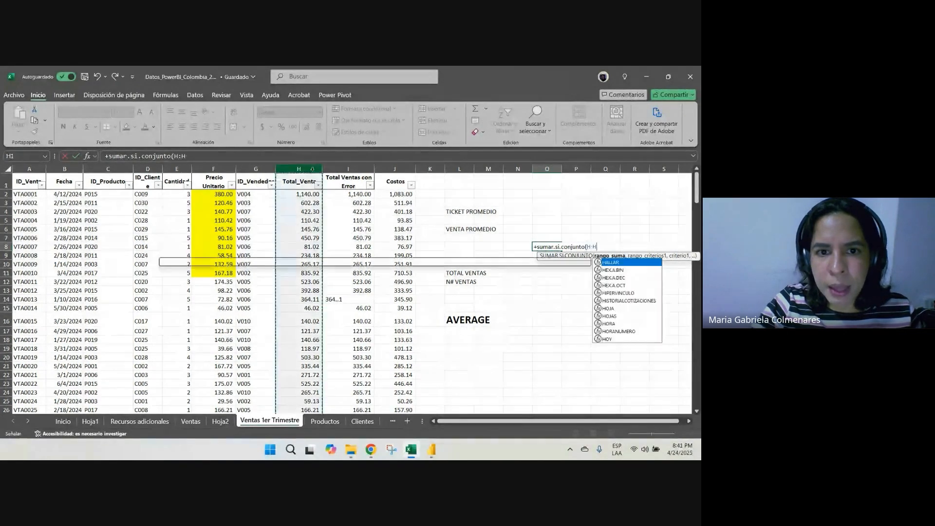
Complete the conditional sum with the ID_Producto column (C:C) matching C7, and give the result the comma-style accounting format
type(",")
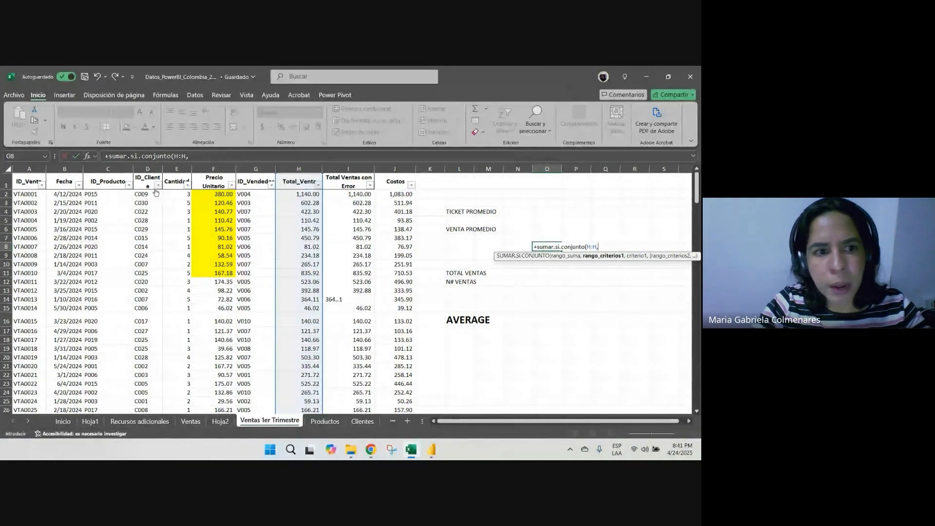
left_click(119, 169)
type(",")
left_click(104, 238)
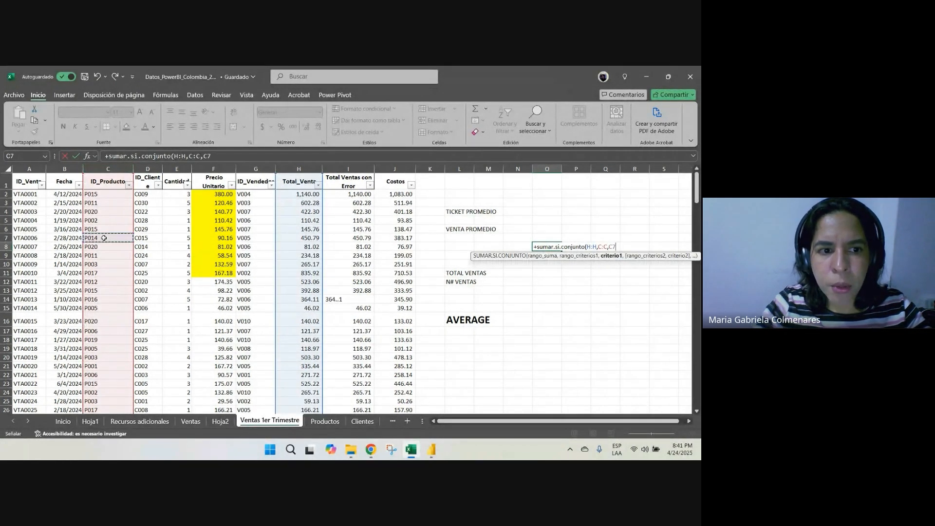
type(")")
key("ctrl+Return")
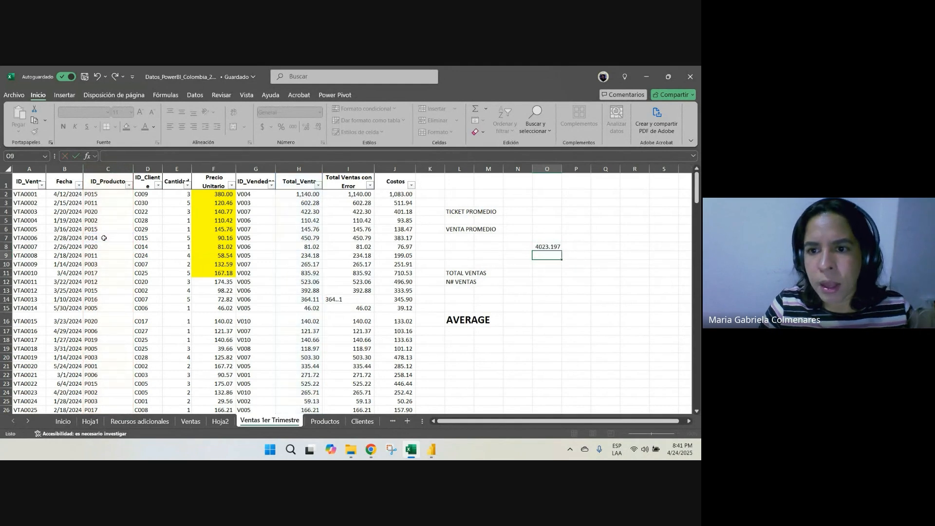
left_click(294, 127)
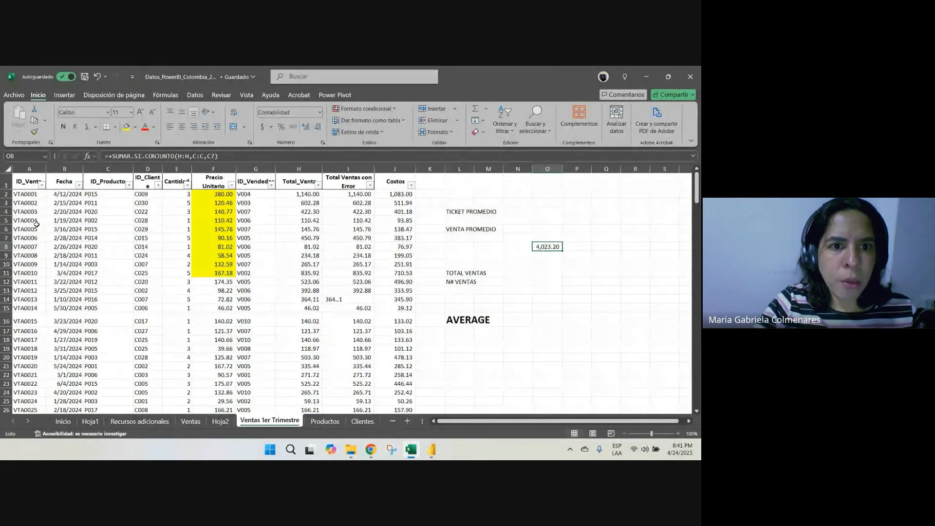
Return to the Power BI report, clear the Tenis casuales filter from the product table and narrow the table slightly
key("alt+Tab")
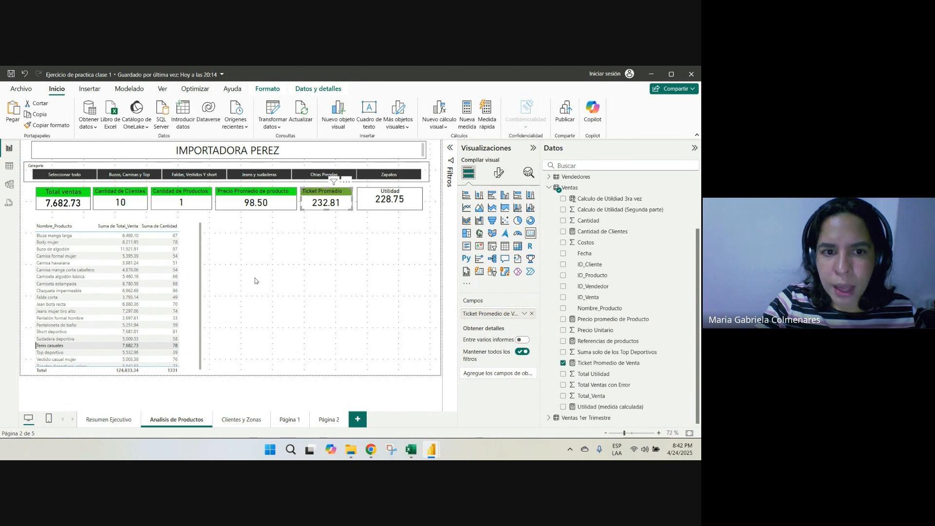
left_click(205, 305)
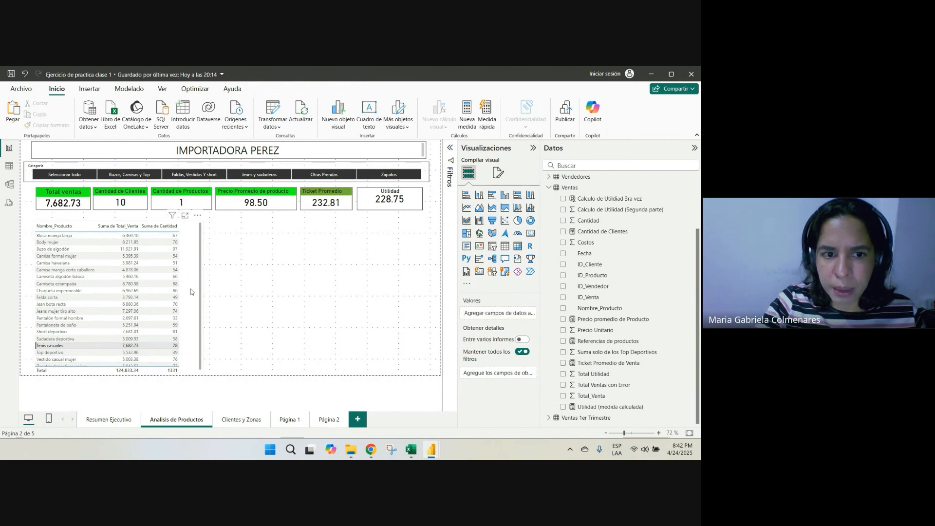
left_click(191, 291)
left_click_drag(200, 297, 193, 298)
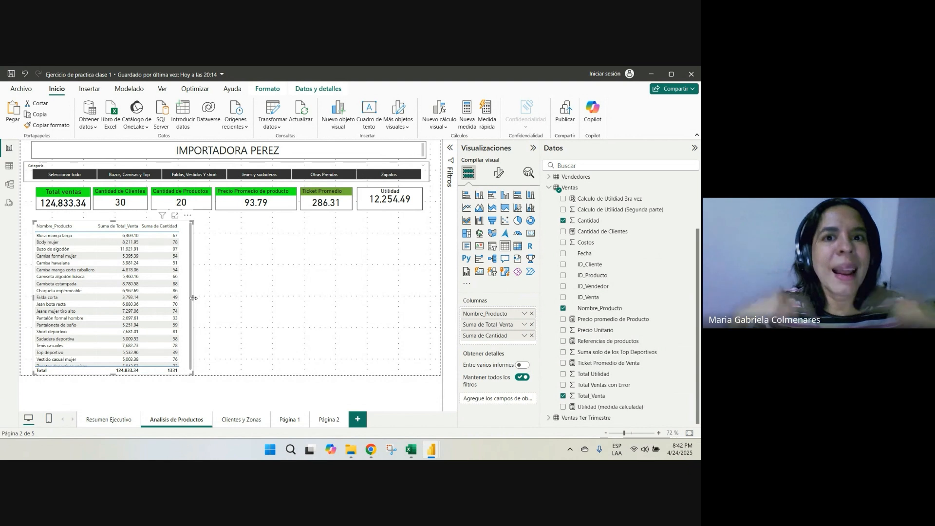
Review the Resumen Ejecutivo page and, on Analisis de Productos, the Precio Promedio card and the formula of the Utilidad (medida calculada) measure
left_click(129, 426)
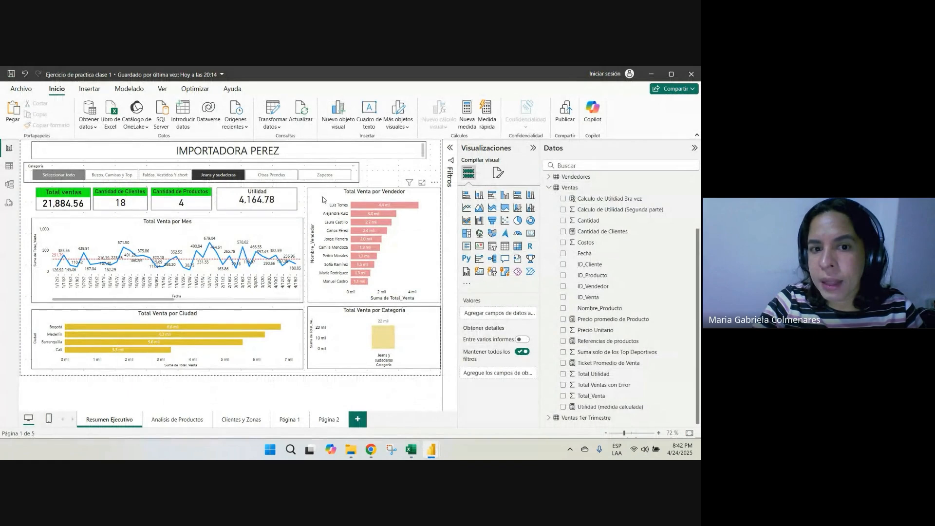
left_click(322, 200)
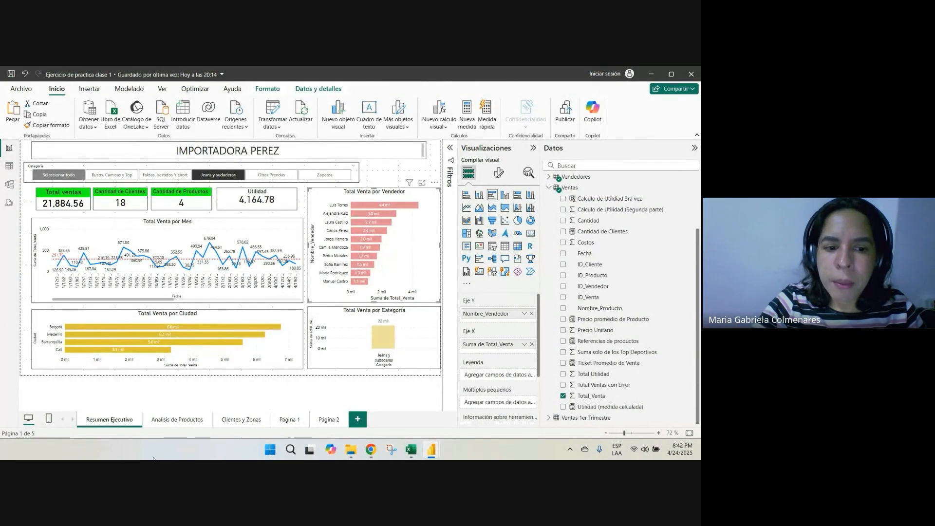
left_click(176, 422)
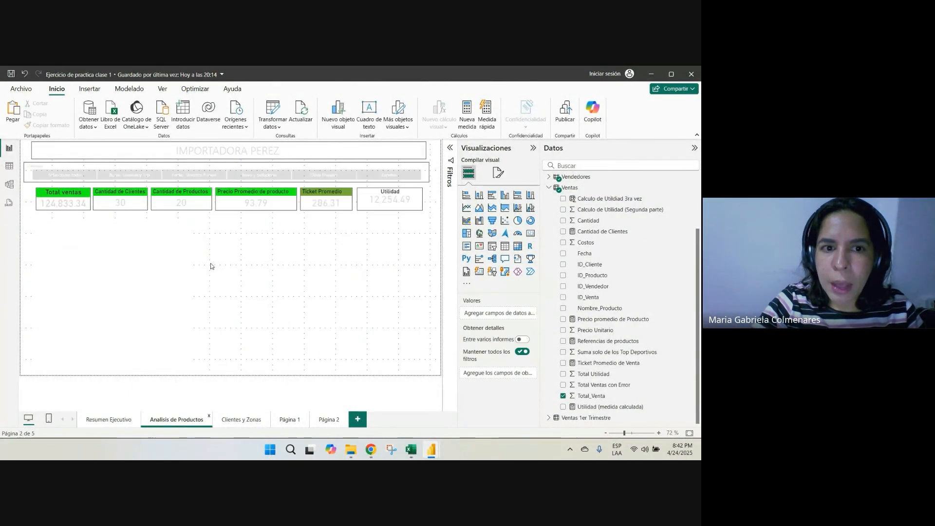
left_click(267, 196)
left_click(610, 407)
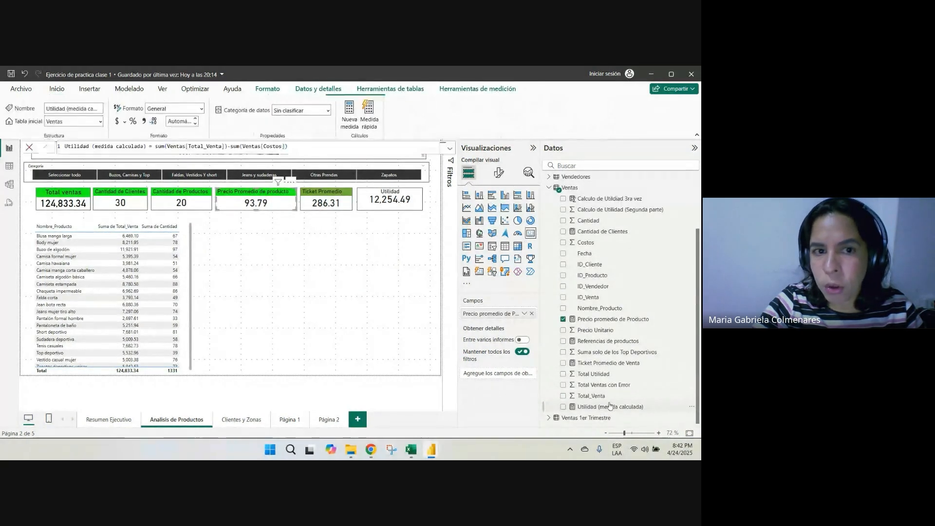
left_click(293, 260)
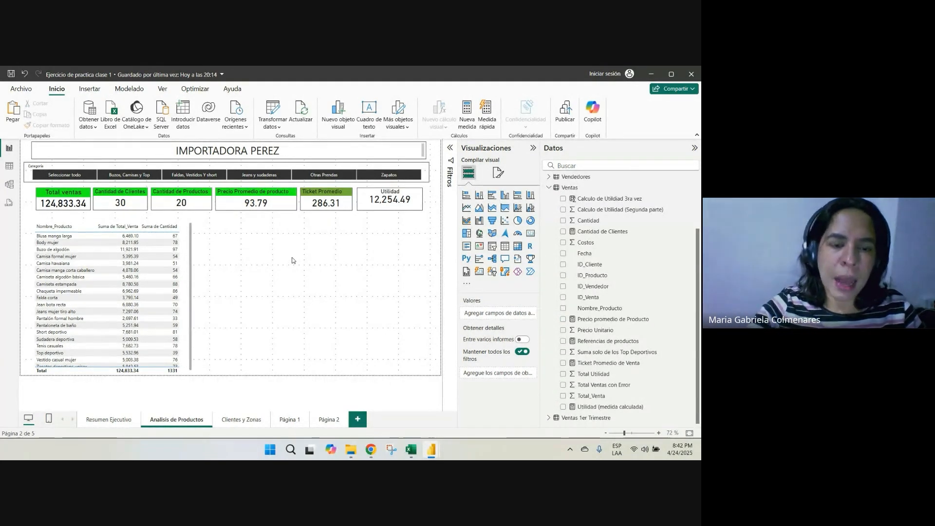
key("alt+Tab")
left_click_drag(256, 239, 181, 277)
key("alt+Tab")
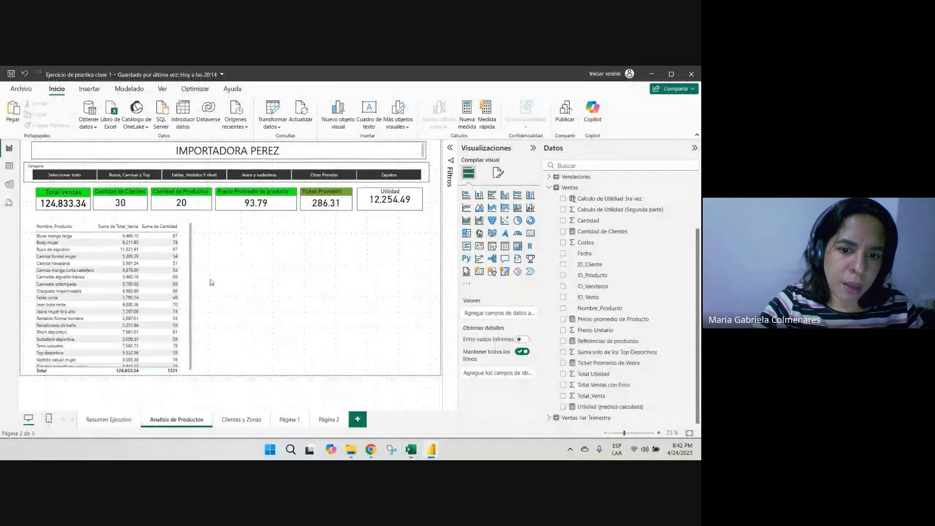
Switch to Chrome and search Google for "formulas power bi" in a new tab
mouse_move(371, 446)
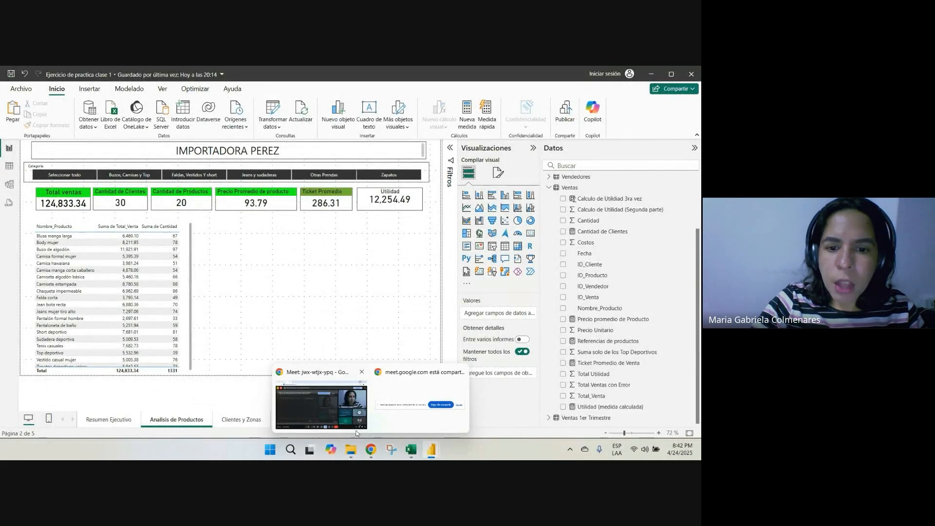
left_click(340, 408)
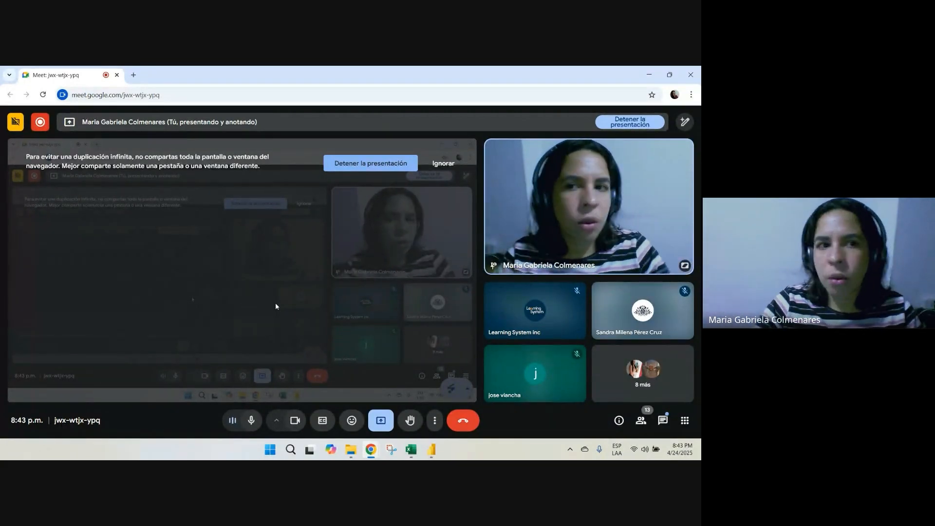
left_click(133, 75)
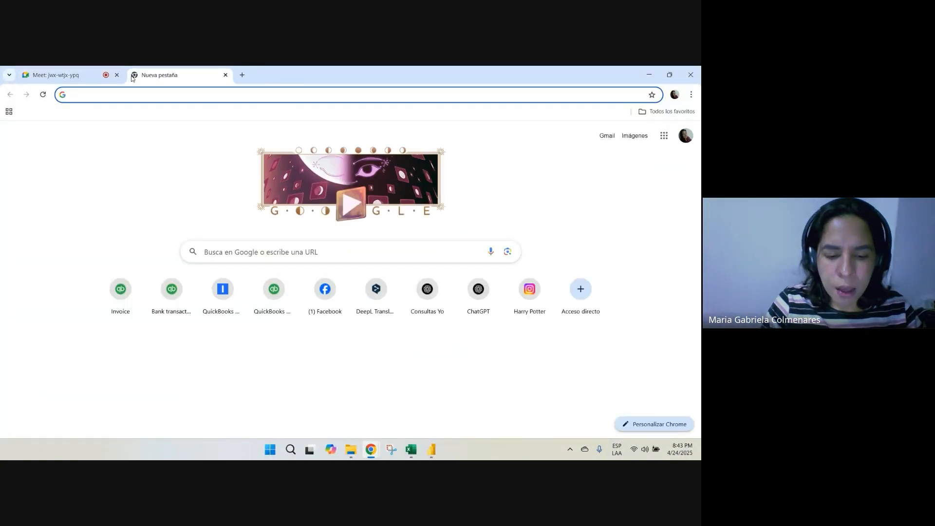
type("formulas powerbi")
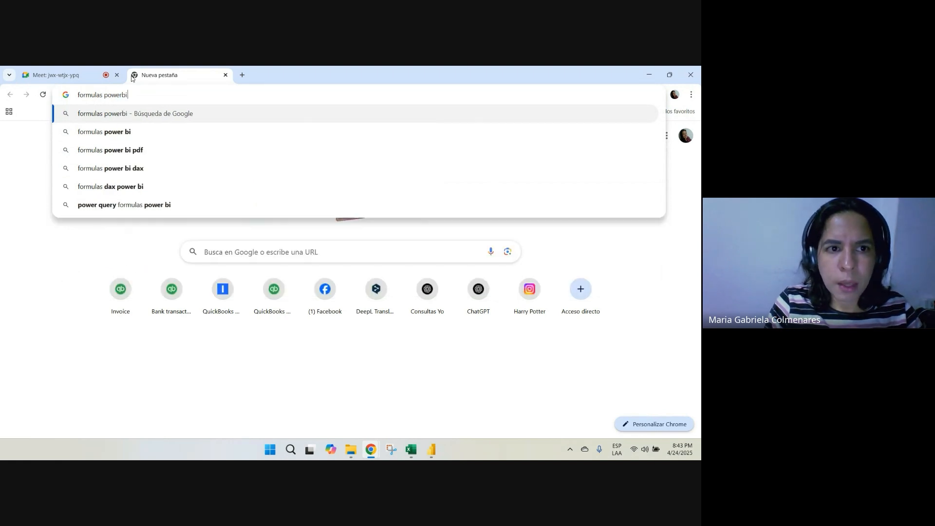
key("BackSpace")
type("bi")
key("Return")
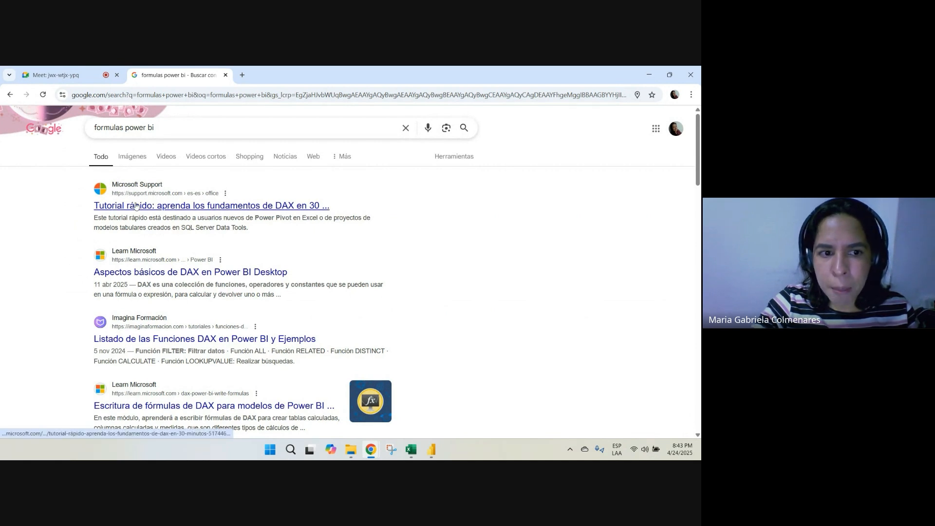
Skim Microsoft's quick tutorial on DAX fundamentals, including its CALCULATE measure example, and go back to the Meet call
left_click(152, 212)
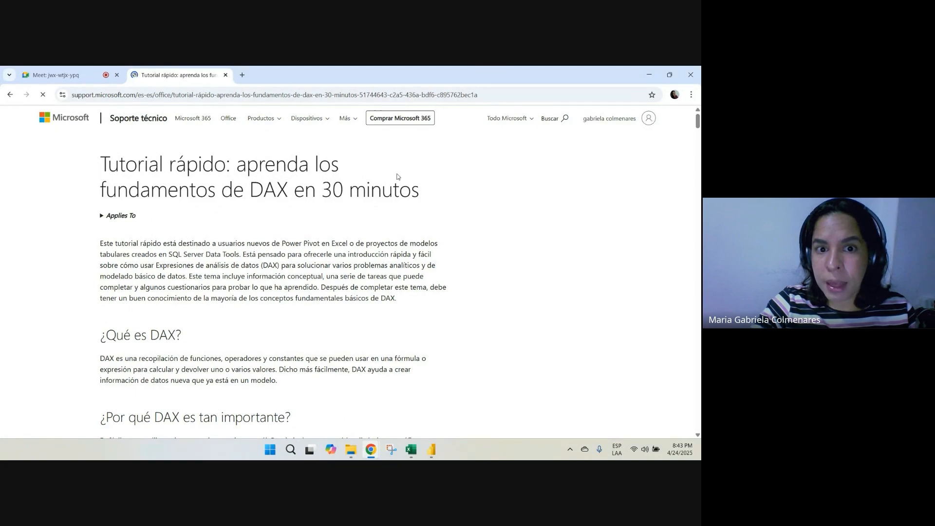
scroll(291, 288, "down", 12)
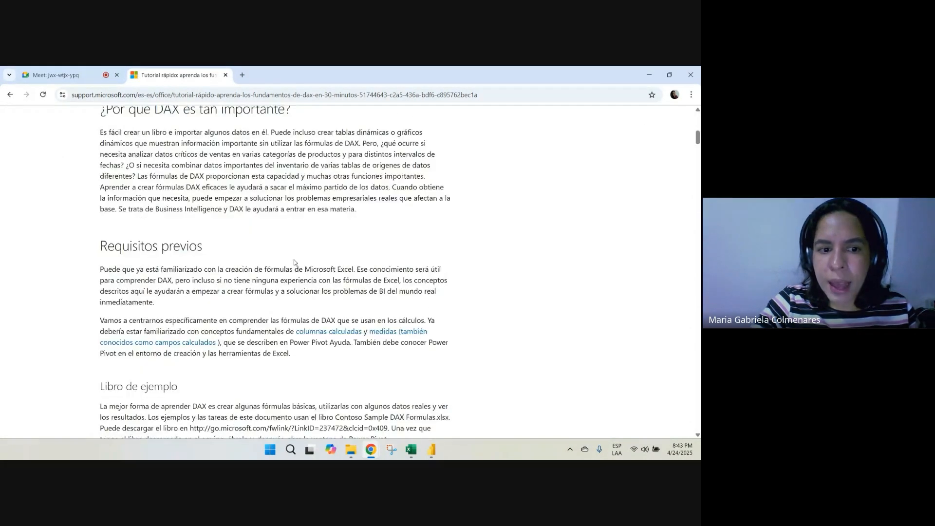
scroll(291, 288, "down", 15)
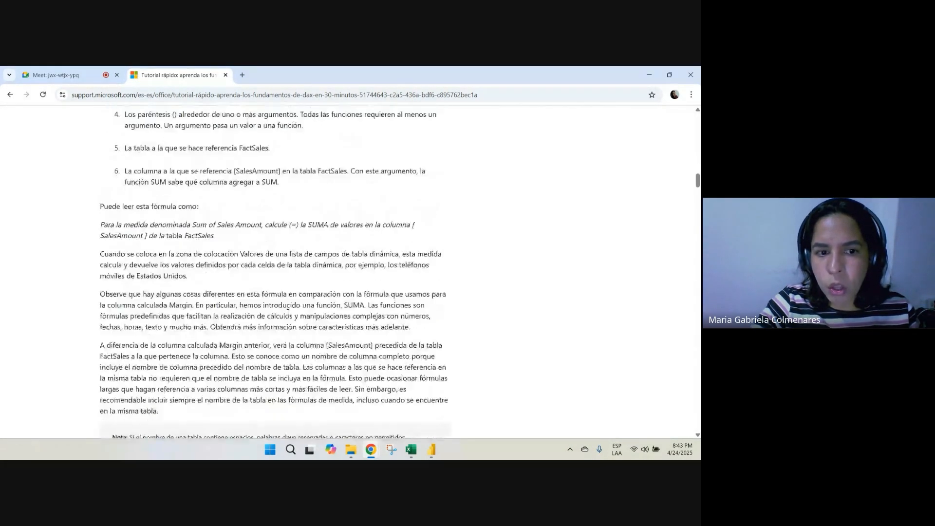
scroll(287, 315, "down", 15)
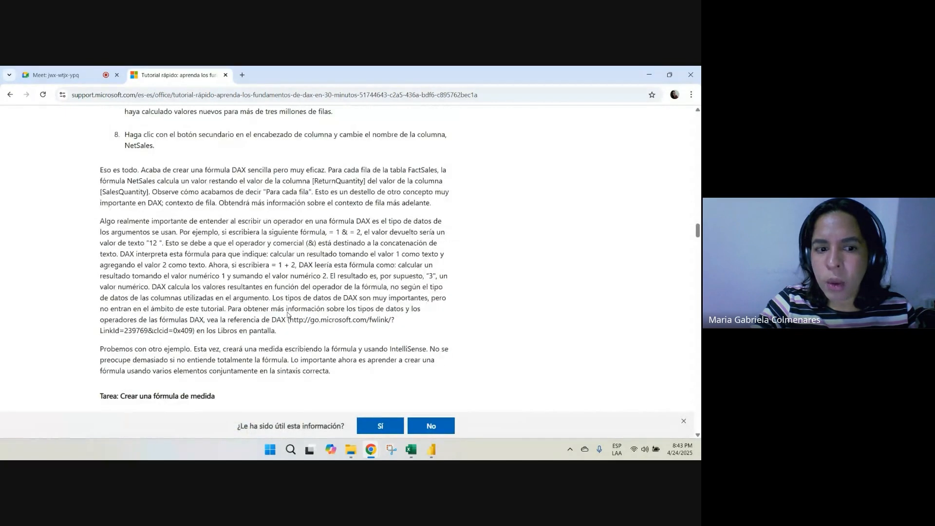
scroll(288, 312, "down", 1)
scroll(206, 263, "down", 8)
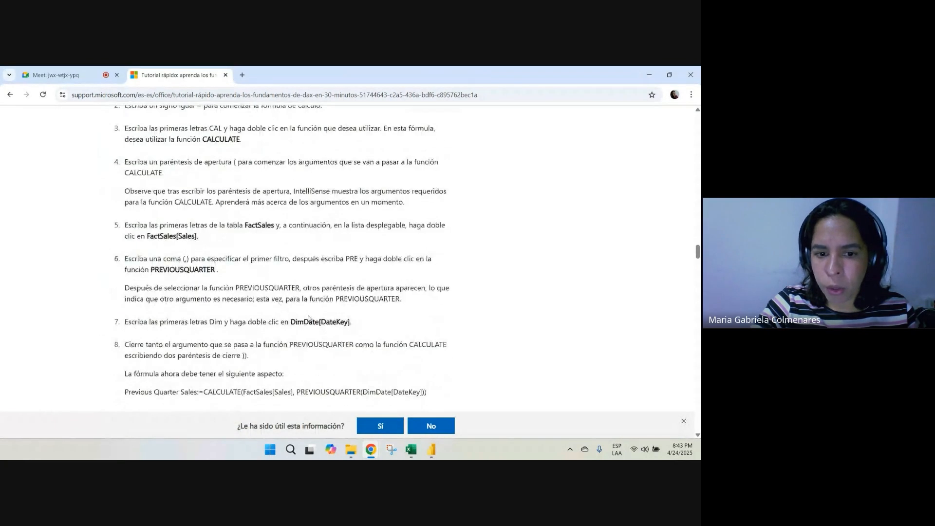
left_click(63, 75)
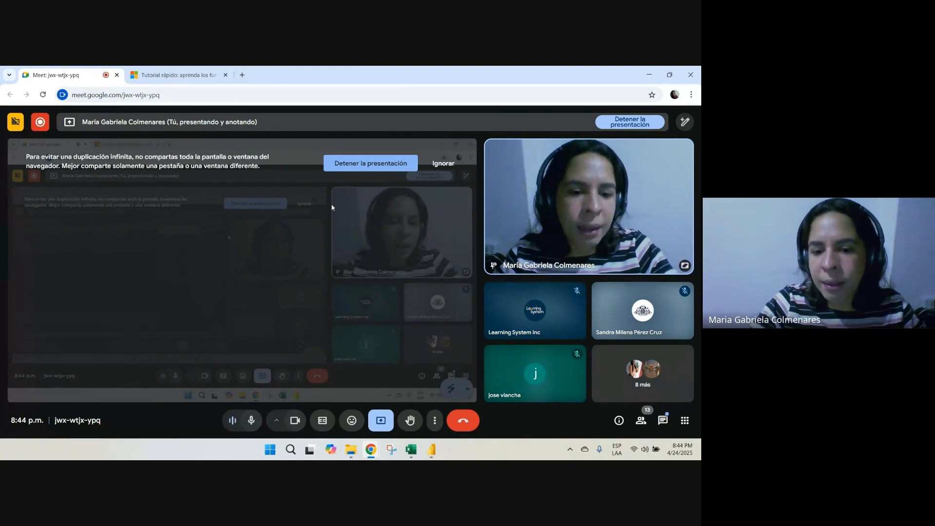
Switch to Excel and enter a formula in cell O14 that adds Total_Venta cell H8 and Costos cell J6
left_click(410, 449)
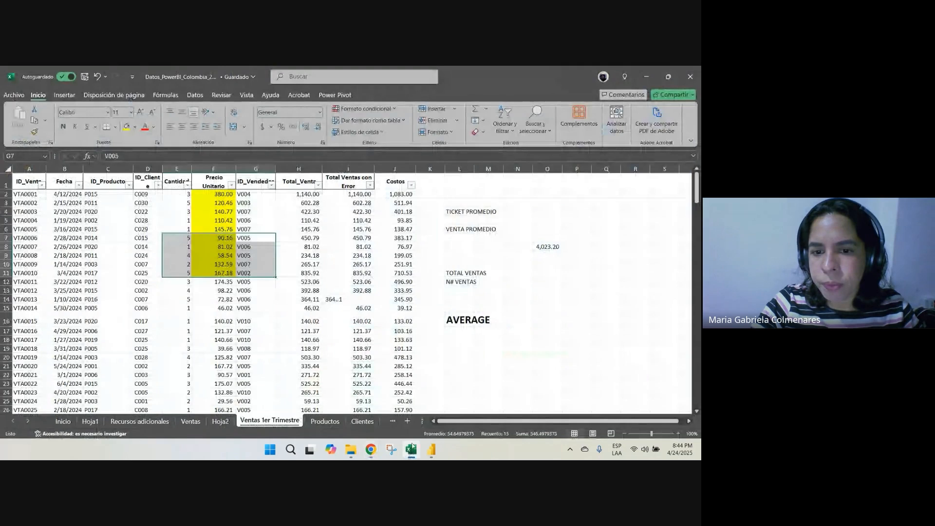
left_click(541, 294)
type("+")
left_click(316, 246)
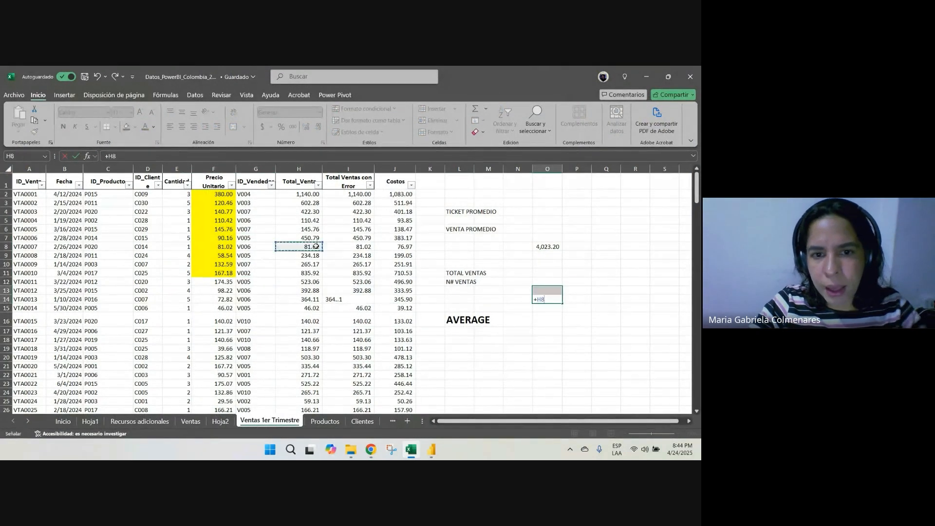
type("+")
left_click(400, 229)
key("Return")
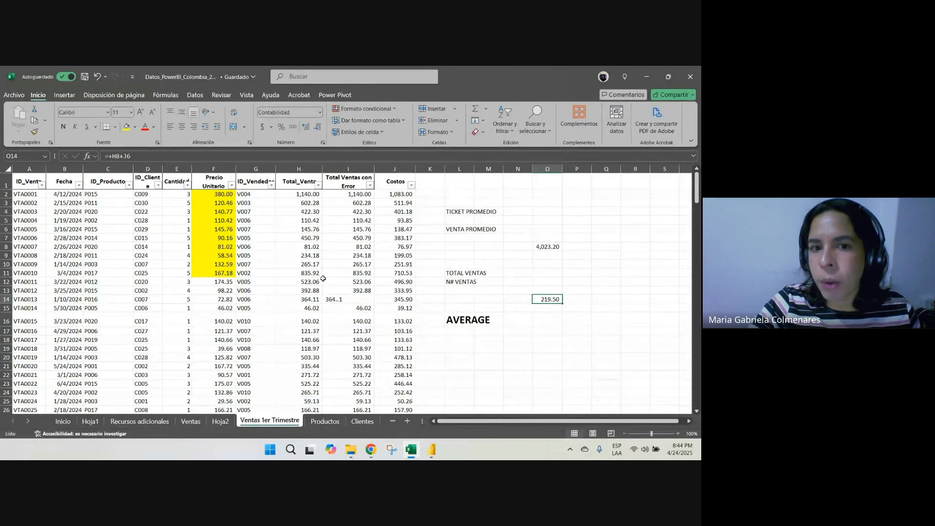
left_click_drag(292, 229, 300, 281)
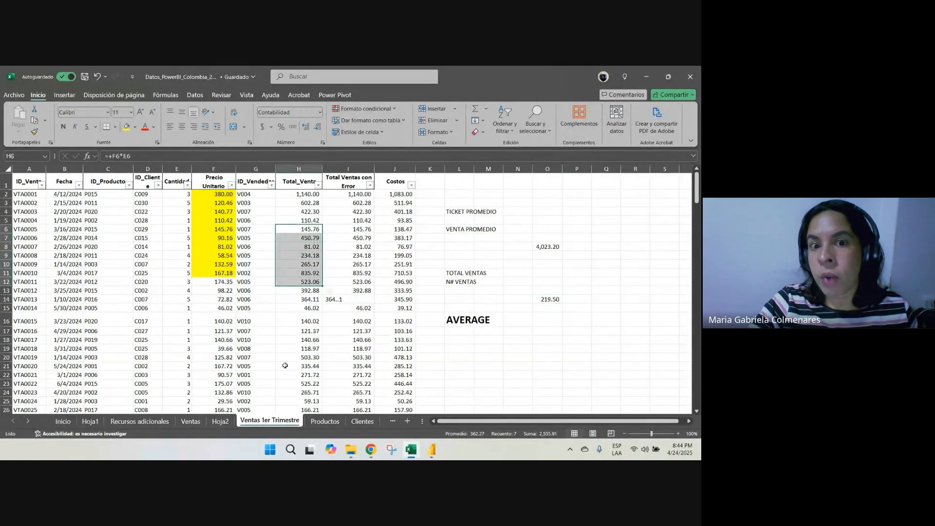
left_click_drag(348, 211, 363, 255)
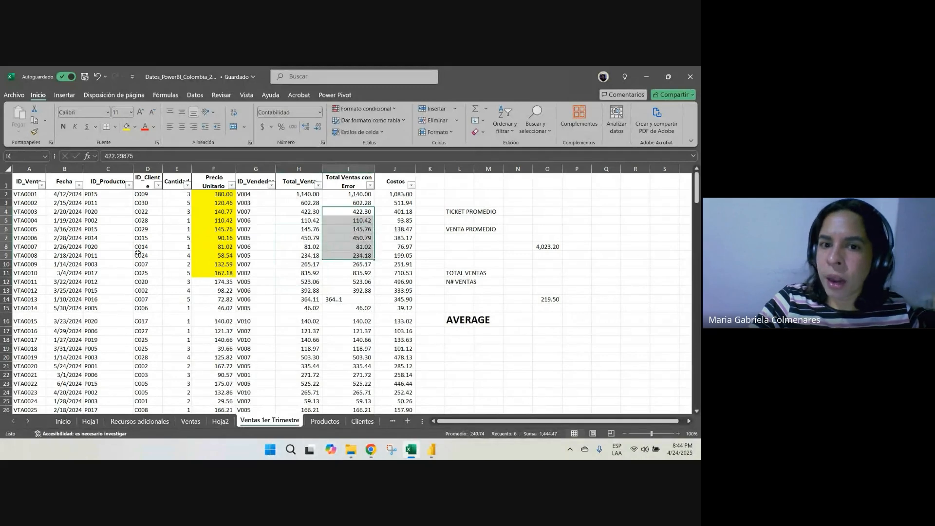
Check the formula in cell O14 and go back to the Meet call in Chrome
left_click(543, 298)
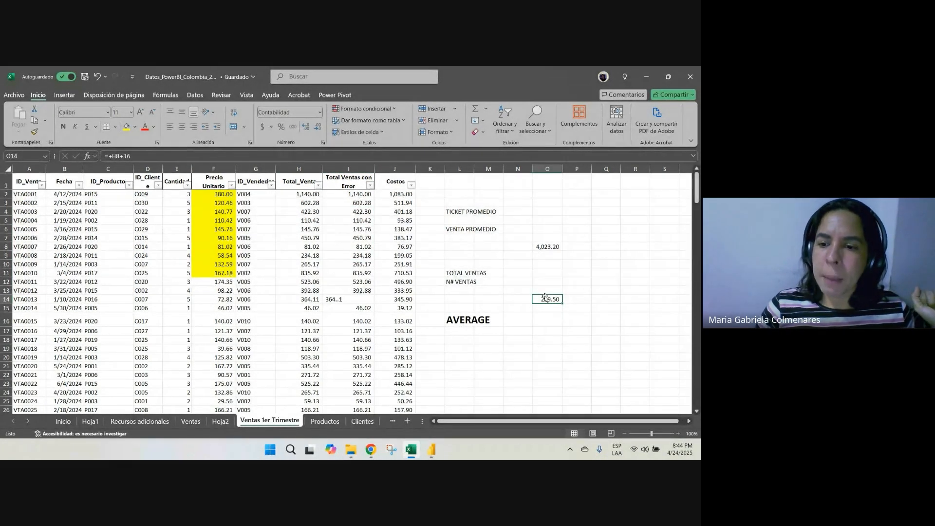
mouse_move(371, 449)
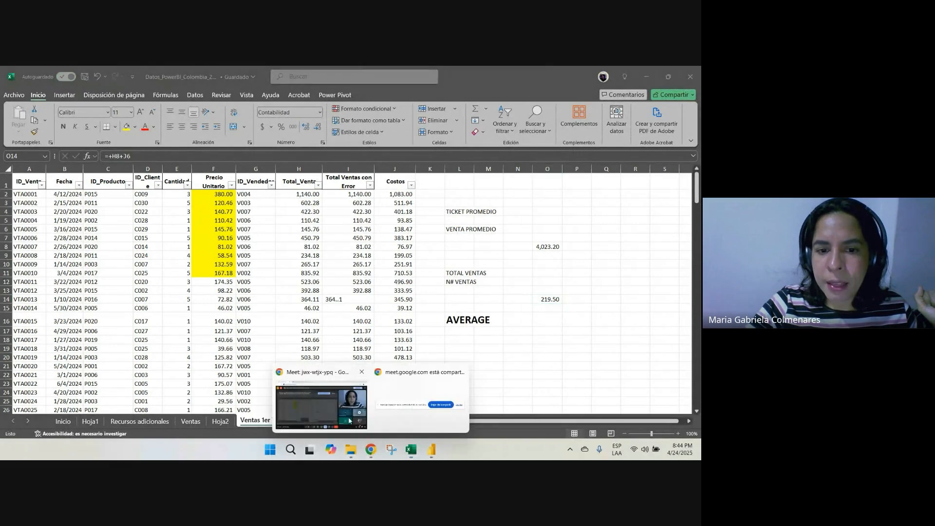
left_click(328, 406)
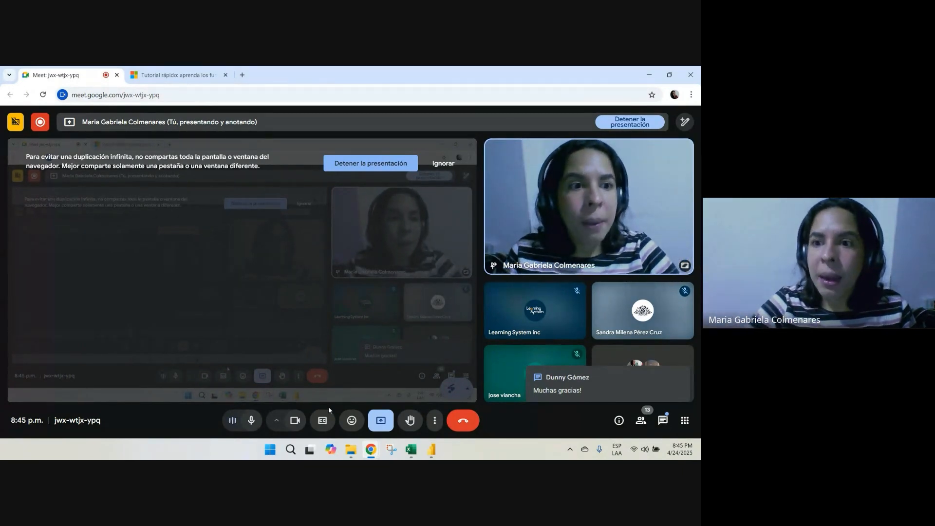
In Excel, enter IF in cell L38 and CALCULATE in bold in cell L40, and return to the Meet call
key("alt+Tab")
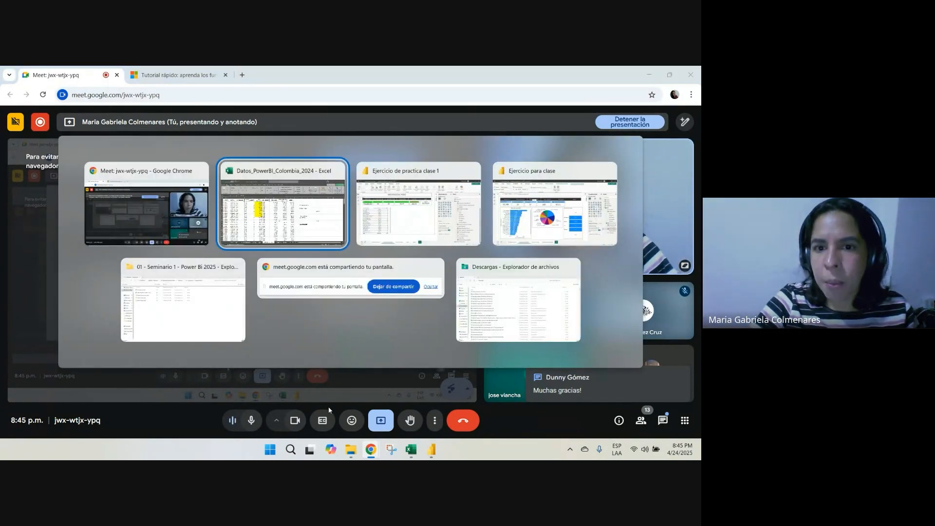
scroll(468, 265, "down", 9)
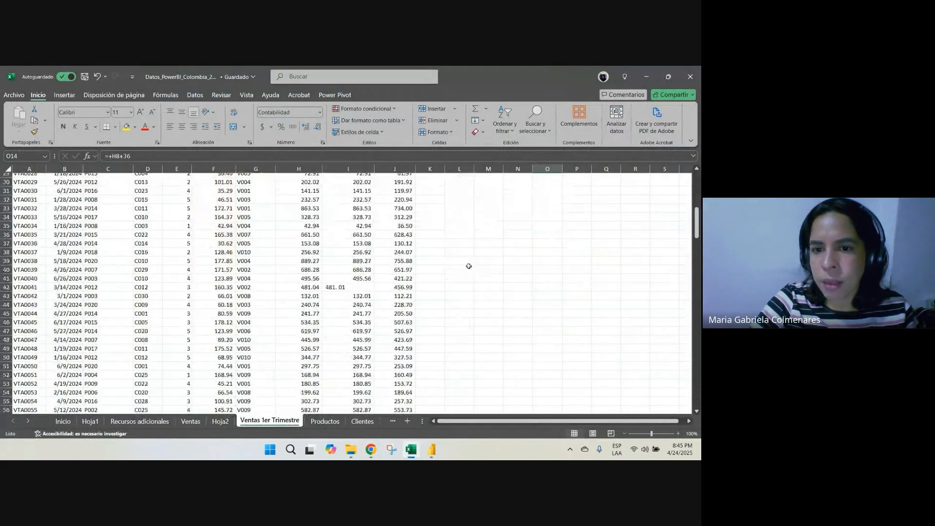
left_click(471, 253)
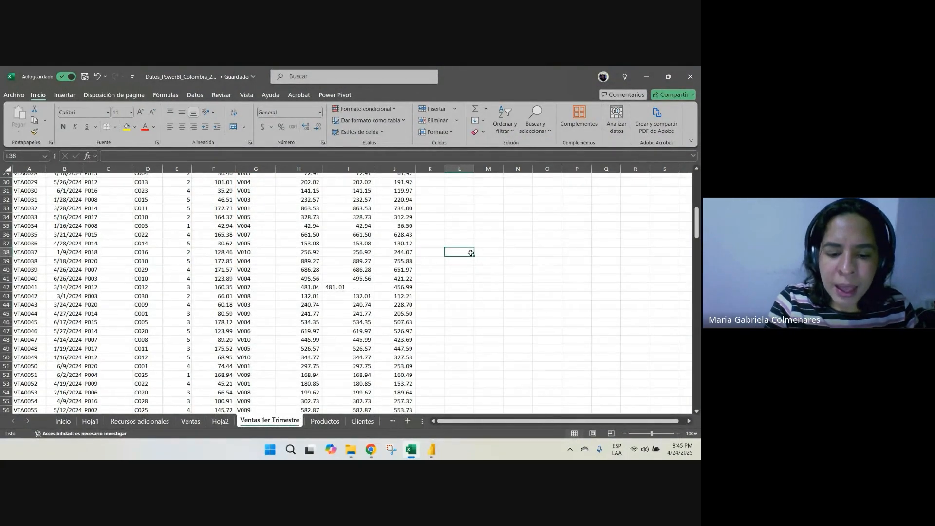
type("IF")
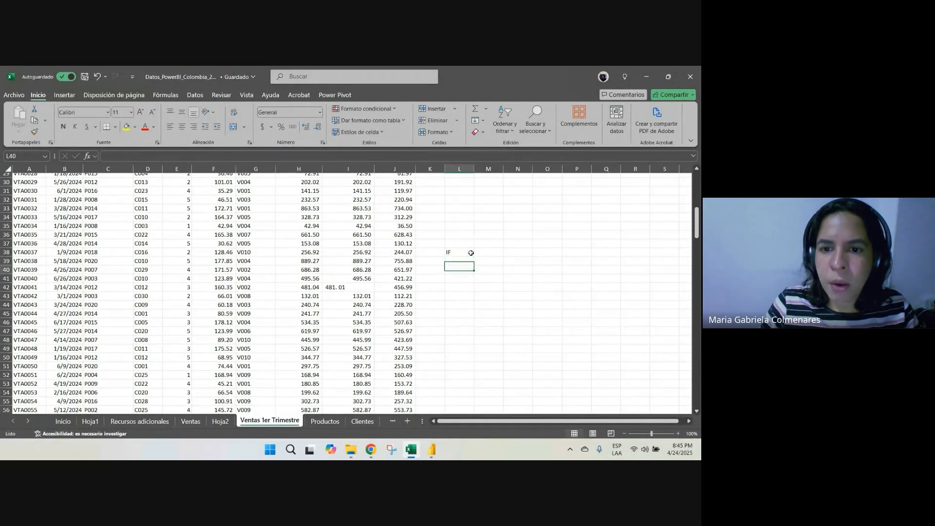
type("CALCU")
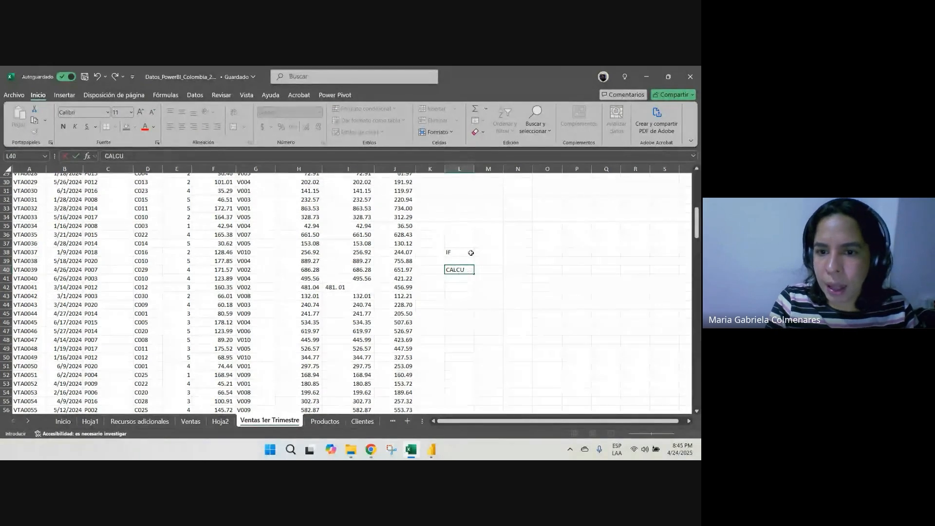
type("LATE")
key("Return")
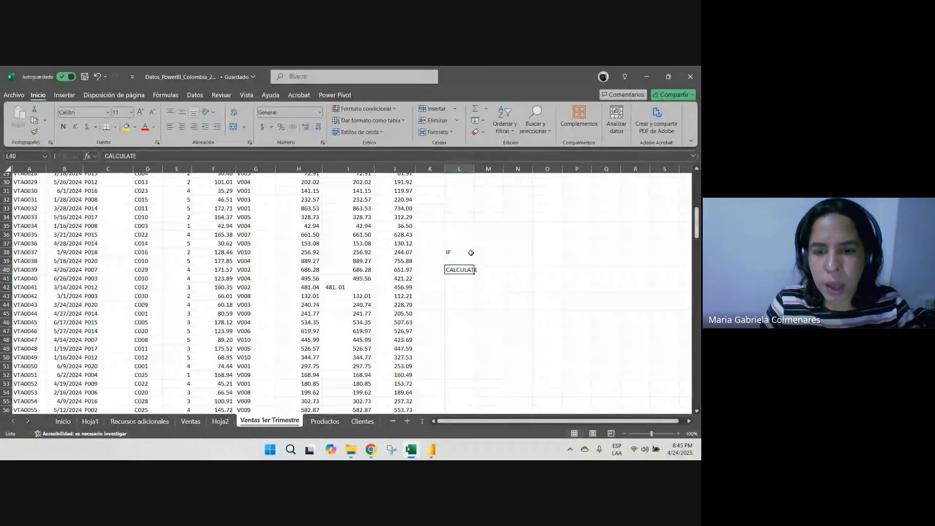
key("ctrl+n")
key("Down")
key("alt+Tab")
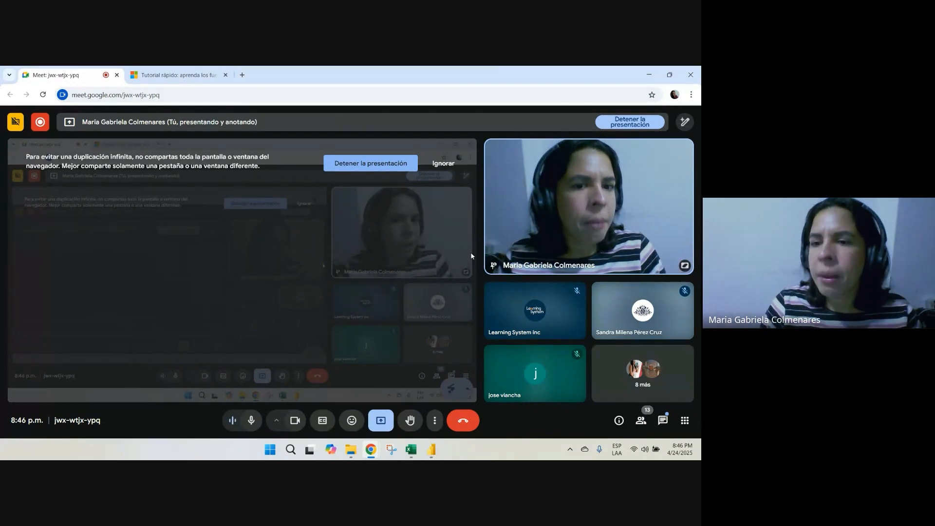
Switch to Excel and insert a pivot table on a new sheet from the entire Ventas 1er Trimestre data range
key("alt+Tab")
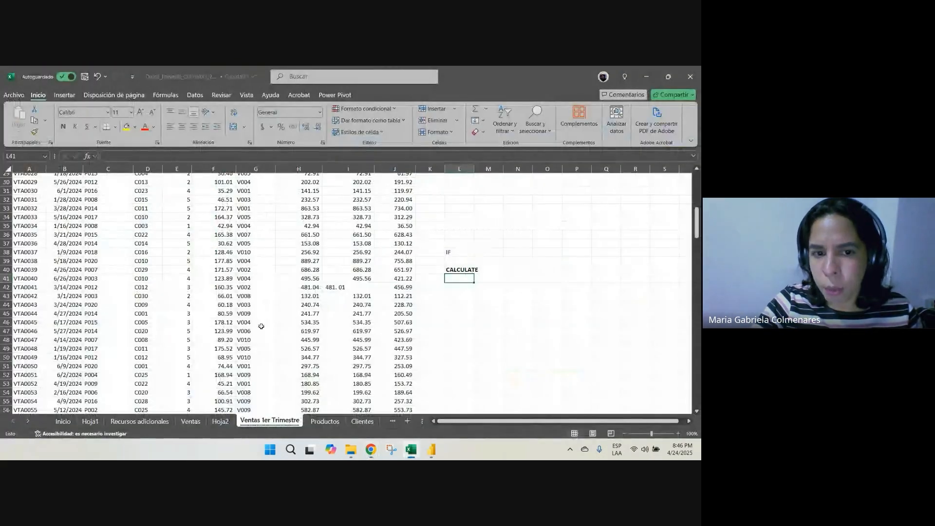
left_click(304, 243)
scroll(306, 228, "up", 9)
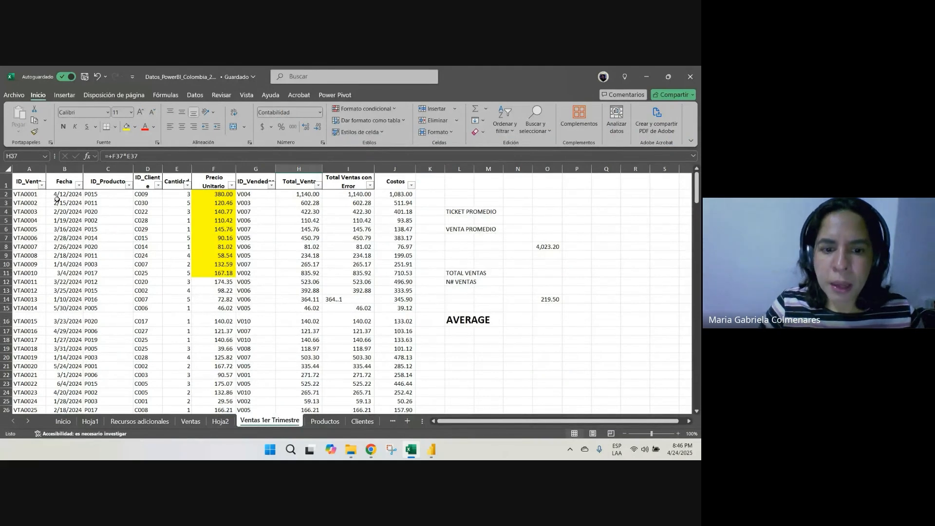
left_click(21, 182)
key("ctrl+shift+Right")
key("ctrl+shift+Down")
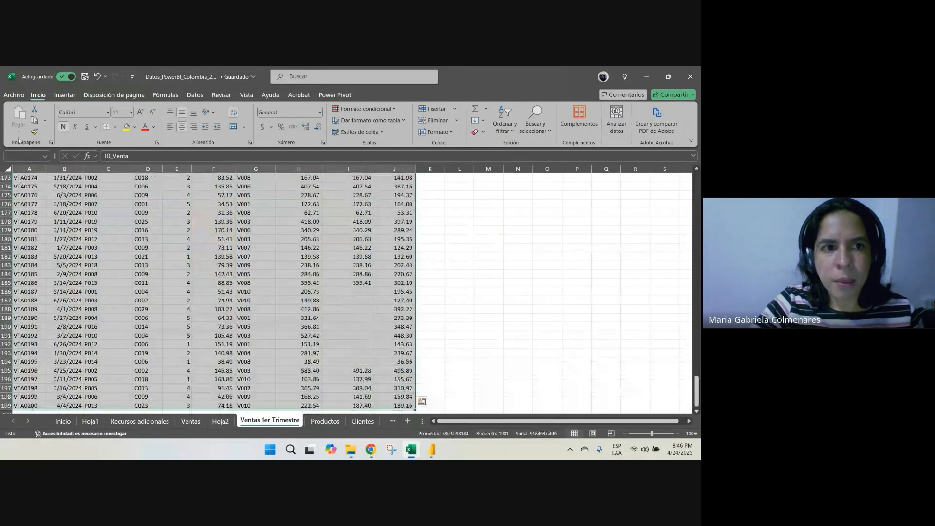
left_click(64, 95)
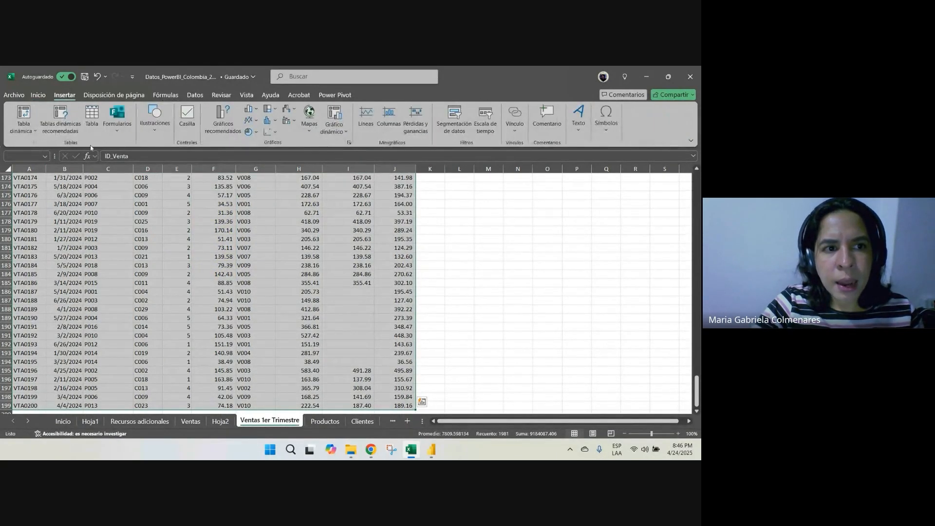
left_click(24, 129)
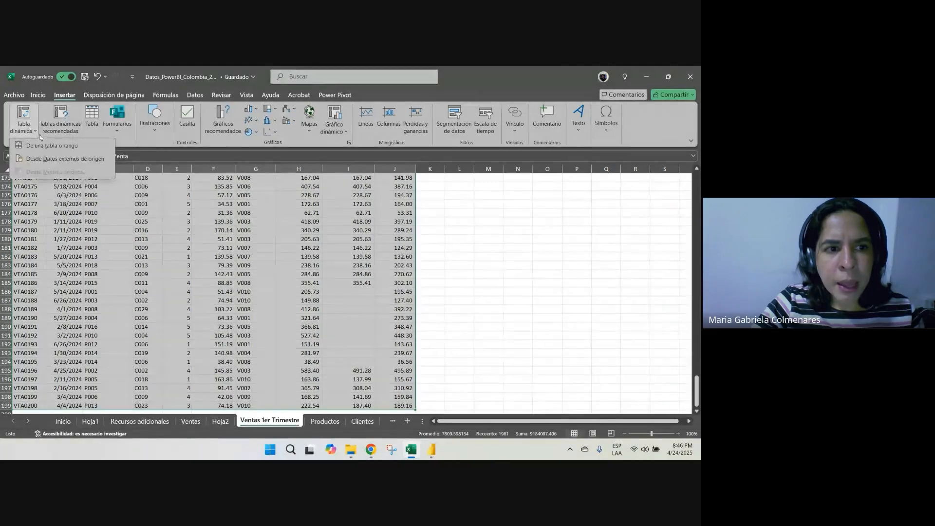
left_click(46, 145)
left_click(150, 415)
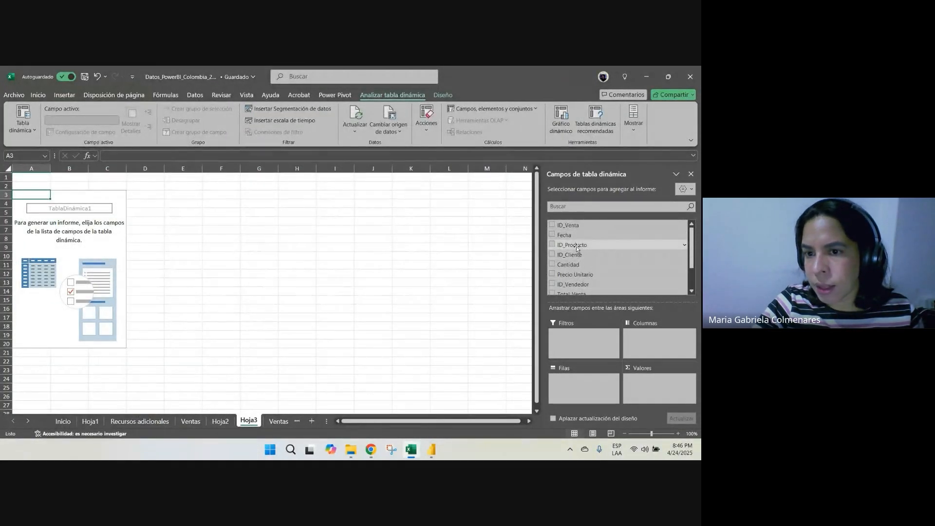
Set the pivot table to show ID_Producto as rows and the sum of Total_Venta as values
left_click_drag(577, 248, 569, 390)
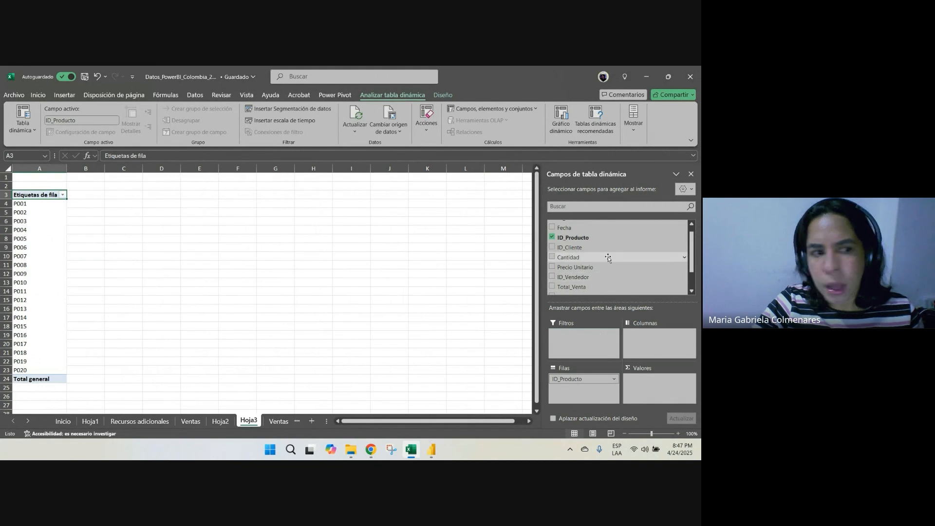
scroll(609, 270, "down", 2)
left_click_drag(572, 259, 668, 389)
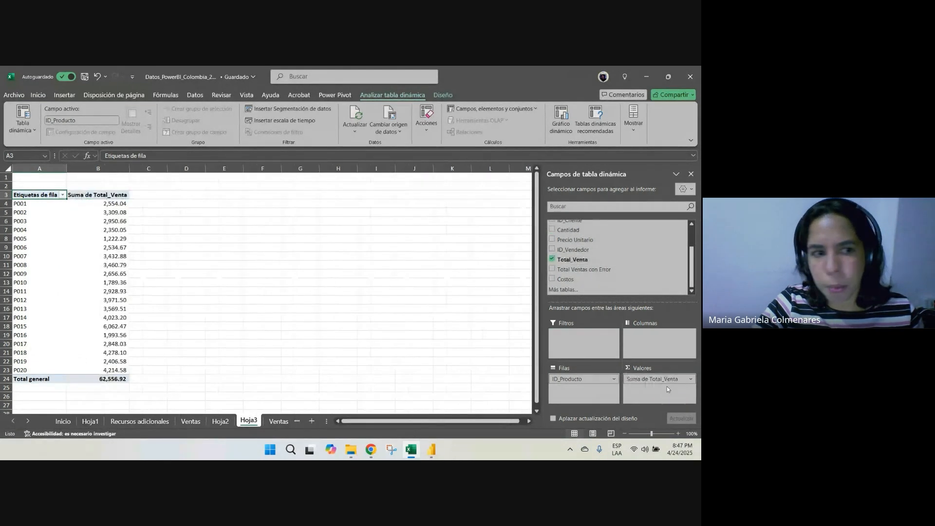
Filter the pivot table's row labels to show only product P004
left_click(63, 194)
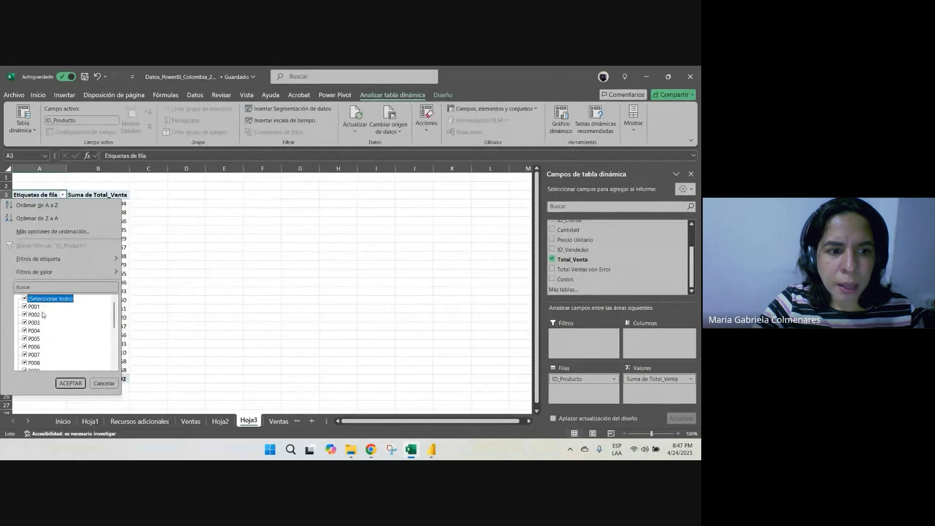
left_click(25, 299)
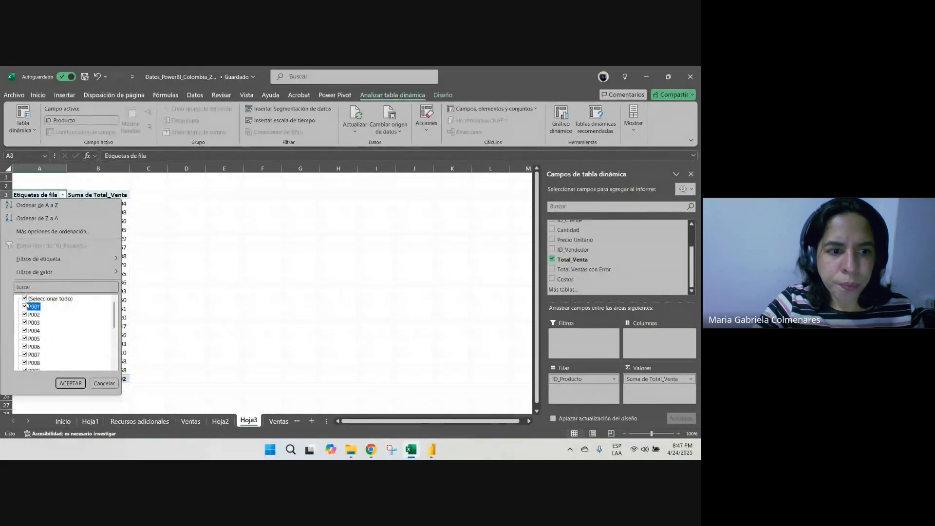
left_click(25, 331)
left_click(71, 384)
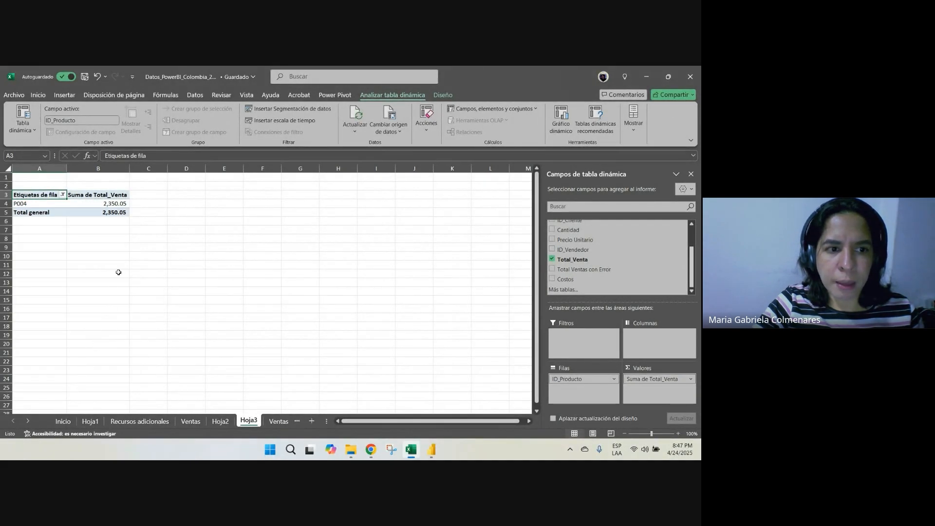
left_click(146, 239)
left_click(46, 203)
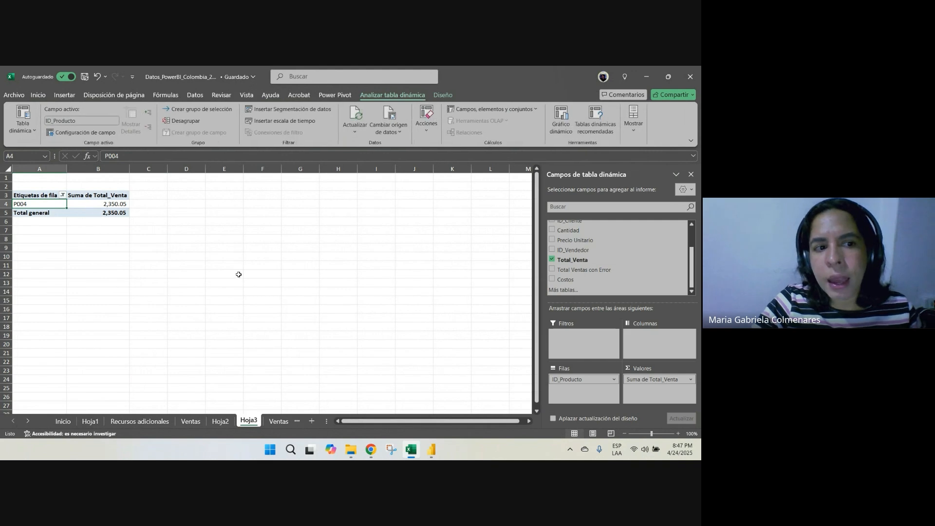
On the Ventas sheet, insert a column before ID_Cliente and head it "nombre de producto"
left_click(189, 423)
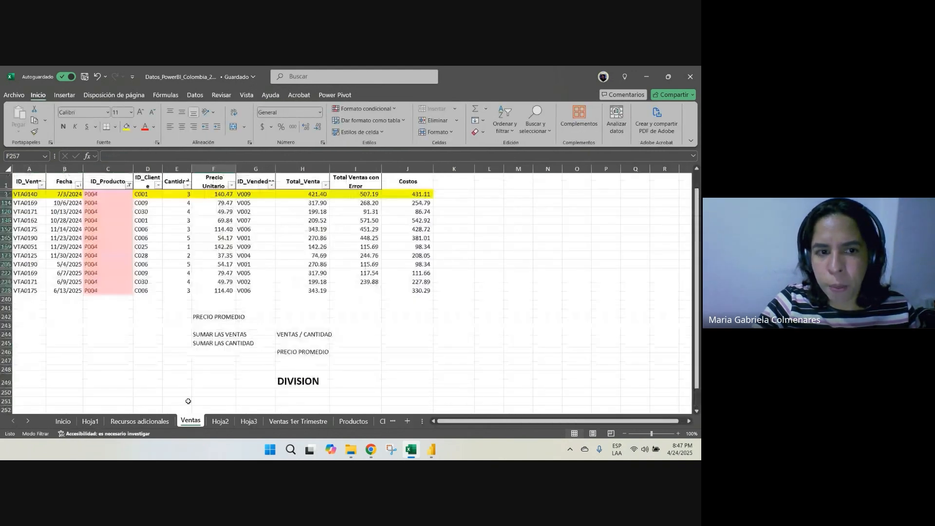
left_click(149, 168)
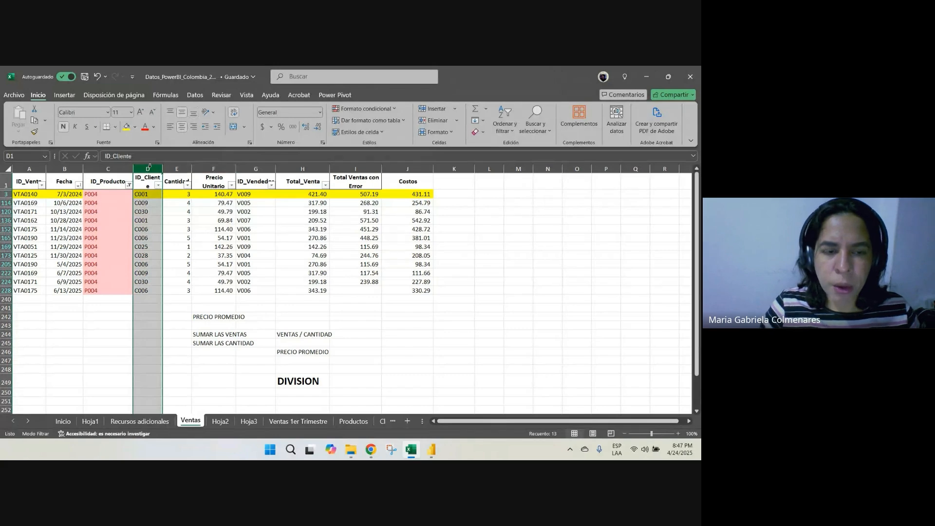
key("ctrl+plus")
left_click(159, 181)
type("n")
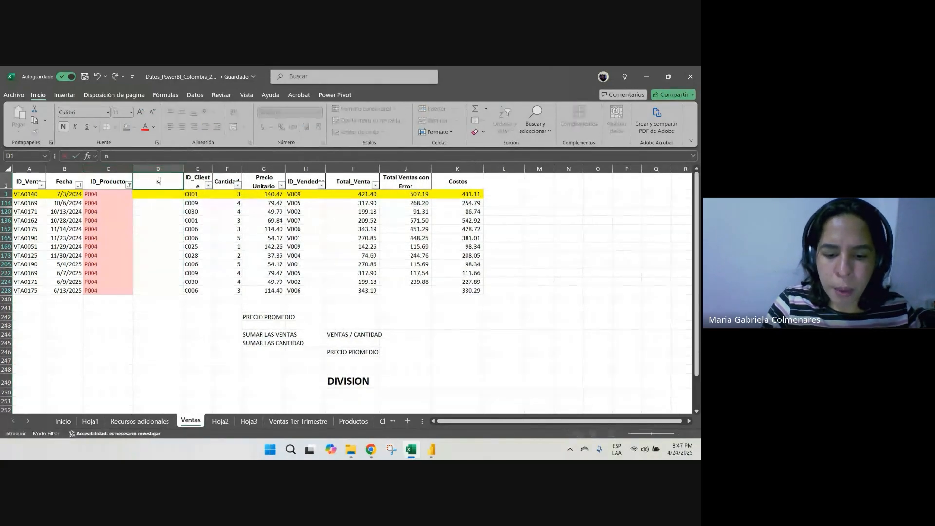
type("ombre de produc")
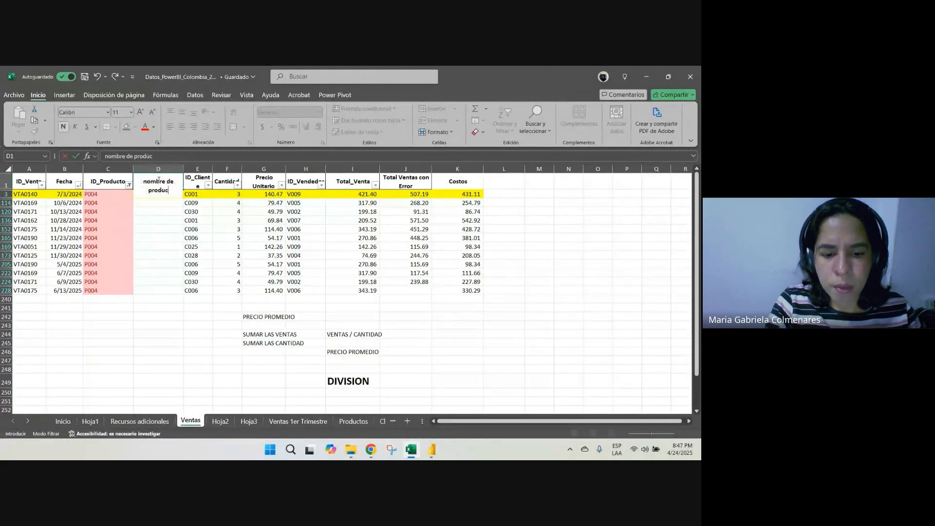
type("to")
key("Return")
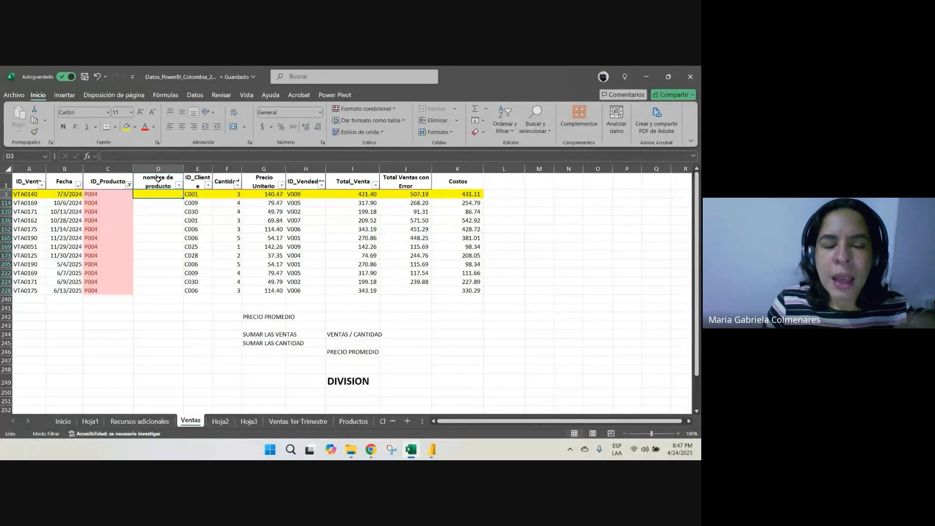
Enter a BUSCARV formula in cell D3 that looks up C3 in Productos!A:B and returns column 2 with FALSO
type("+buscarv")
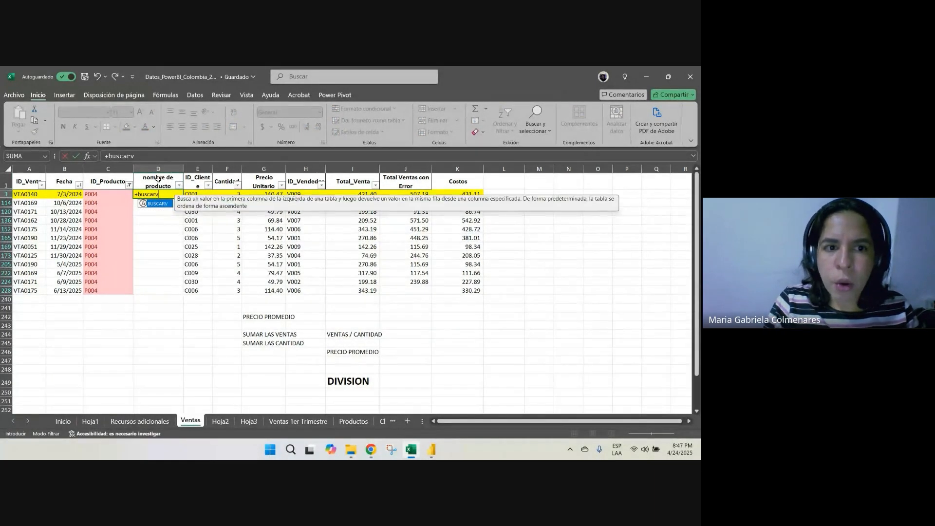
type("(")
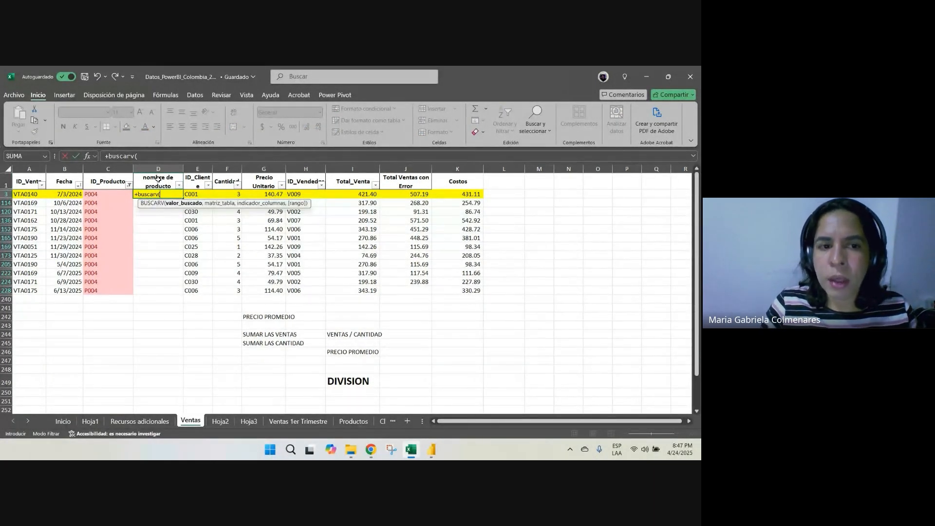
key("Left")
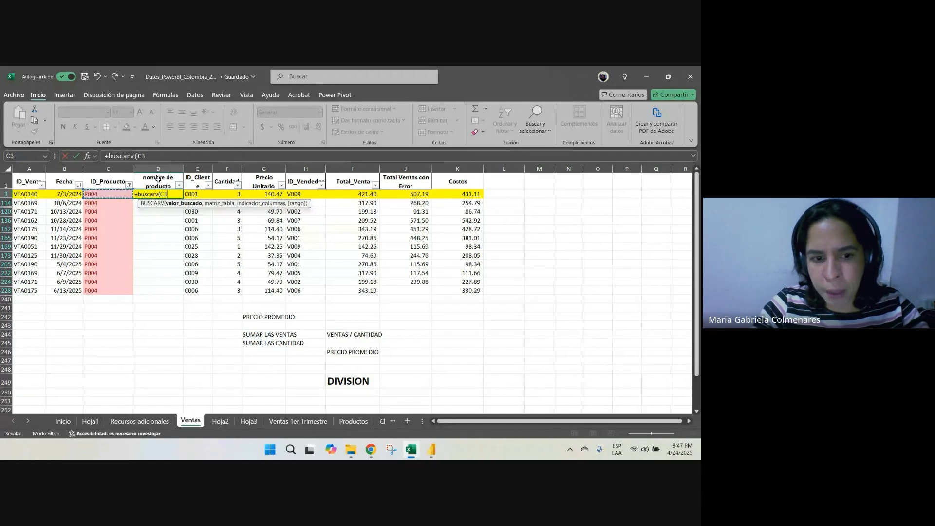
type(",")
left_click(354, 420)
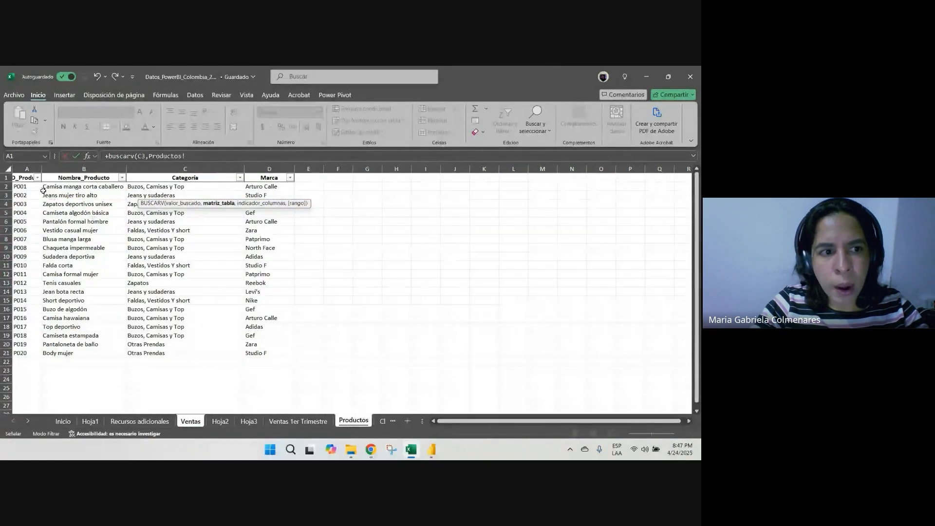
left_click_drag(29, 168, 62, 169)
type(",2,d")
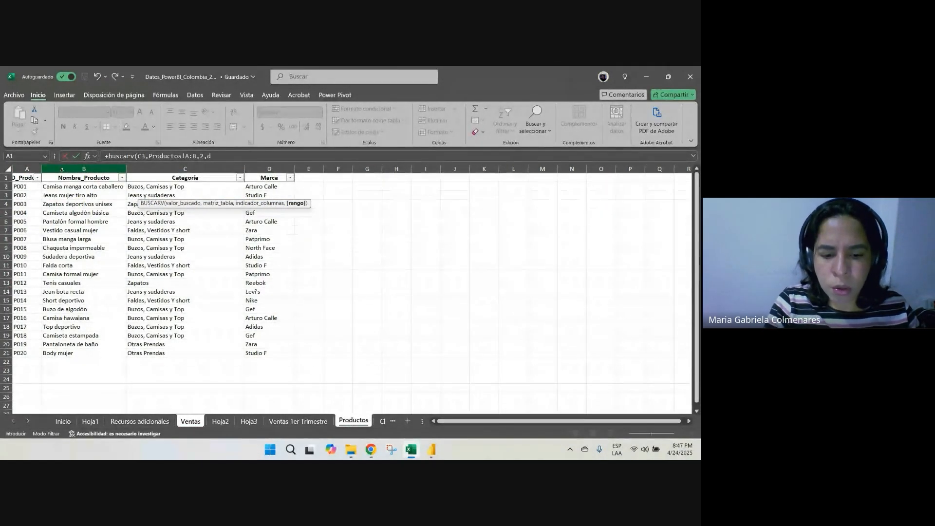
key("BackSpace")
type("falso")
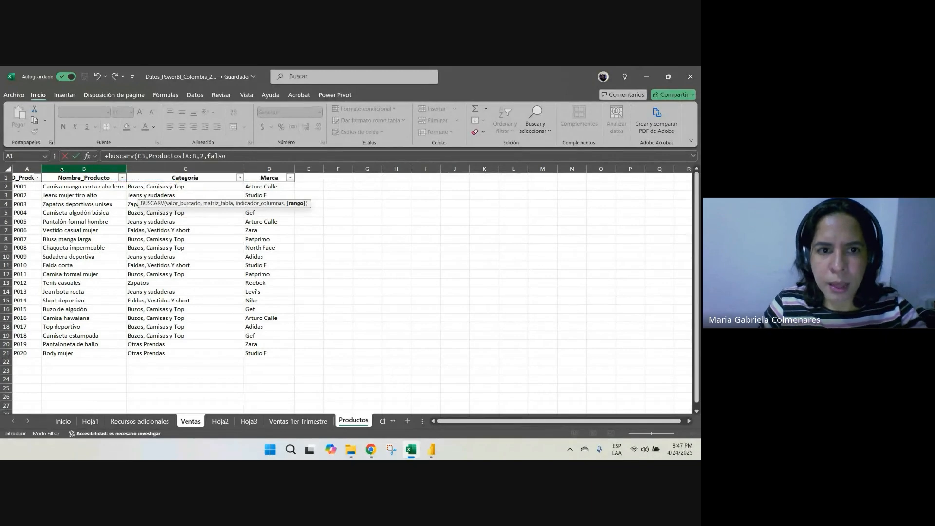
key("Return")
Copy the BUSCARV formula from D3 down the remaining filtered rows of the nombre de producto column to row 228
key("Up")
key("ctrl+c")
key("shift+Down")
key("shift+Down")
key("shift+Down")
key("shift+Down")
key("shift+Down")
key("shift+Down")
key("shift+Down")
key("shift+Down")
key("shift+Down")
key("shift+Down")
key("shift+Down")
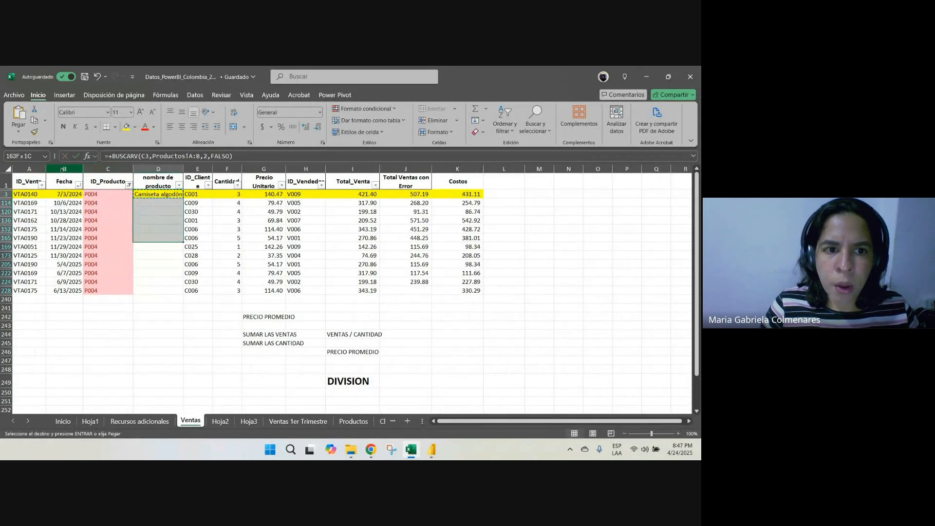
key("ctrl+v")
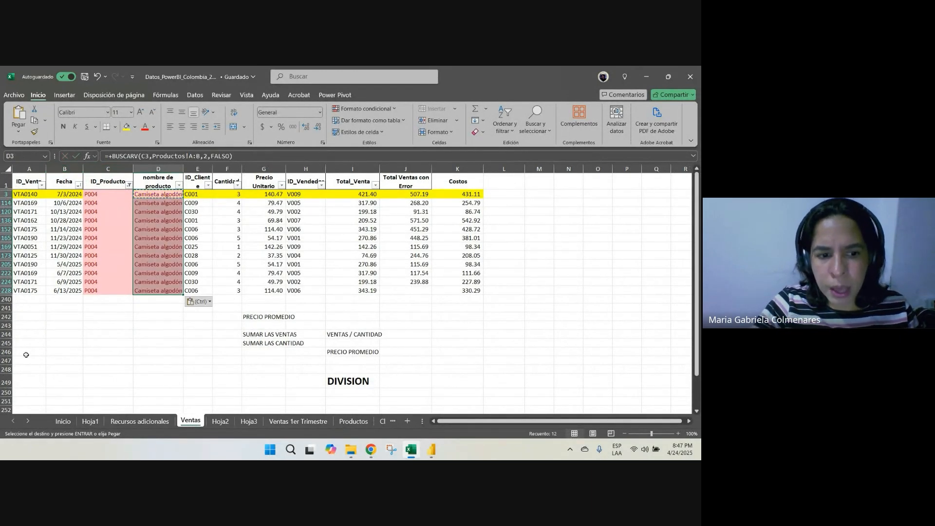
Try to refresh the pivot table on Hoja3 so its field list includes the nombre de producto column
left_click(220, 421)
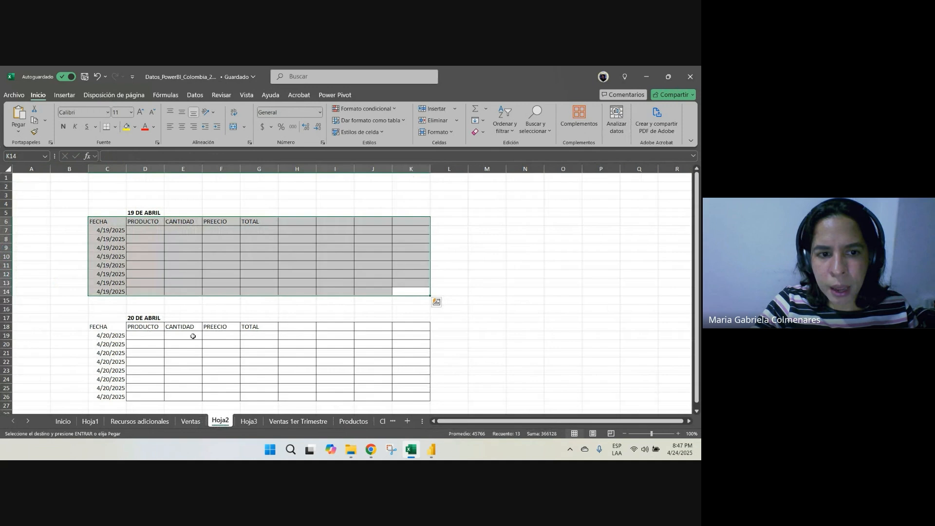
left_click(90, 422)
left_click(63, 422)
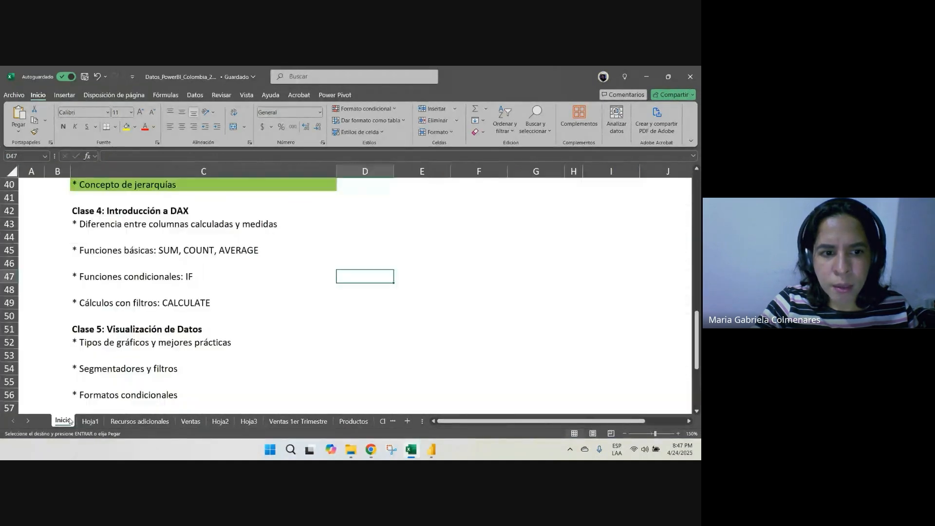
left_click(257, 423)
right_click(98, 203)
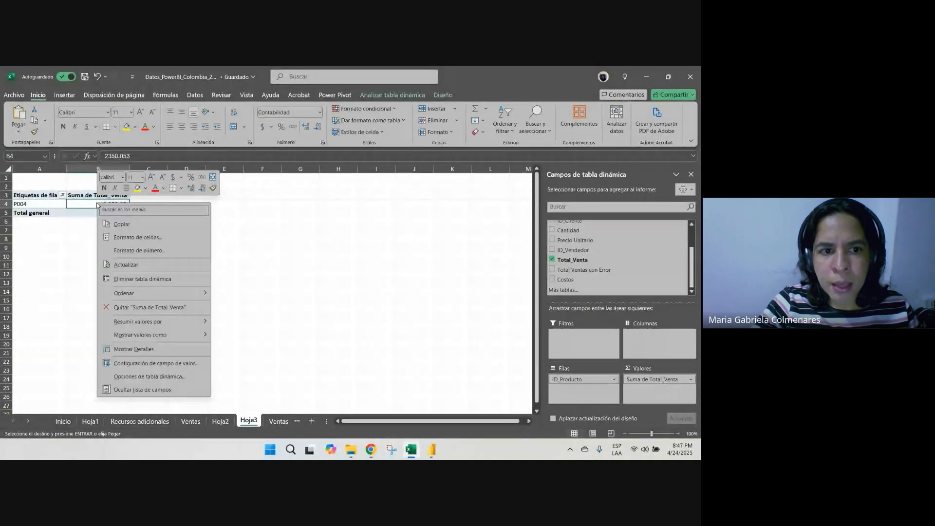
left_click(144, 265)
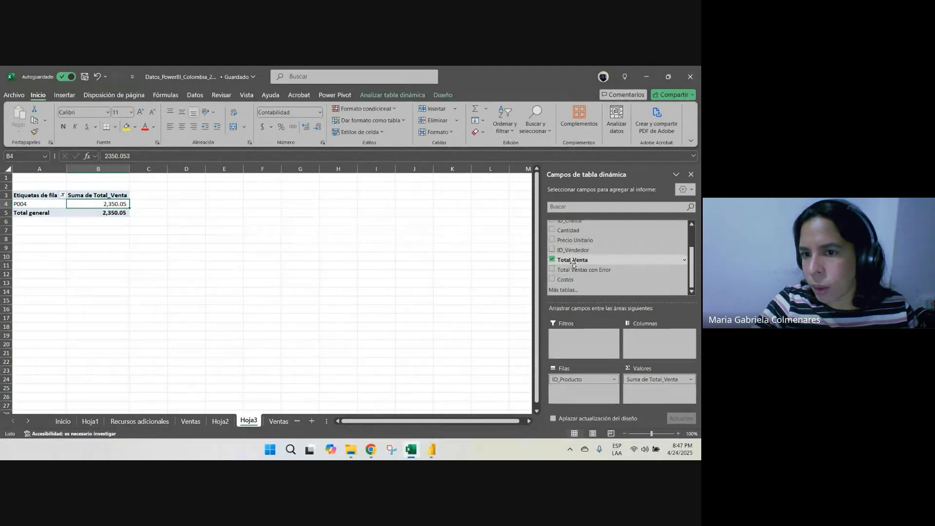
scroll(591, 265, "up", 2)
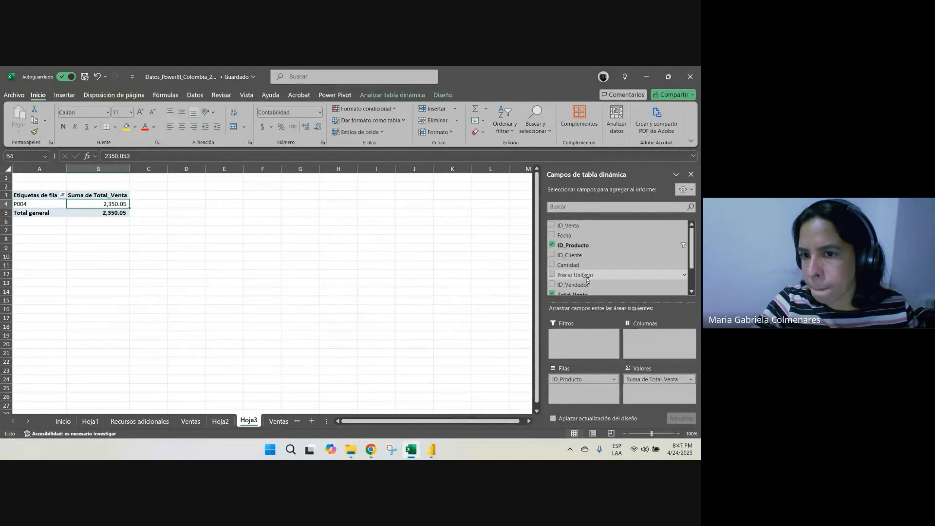
scroll(603, 268, "down", 2)
scroll(607, 270, "up", 1)
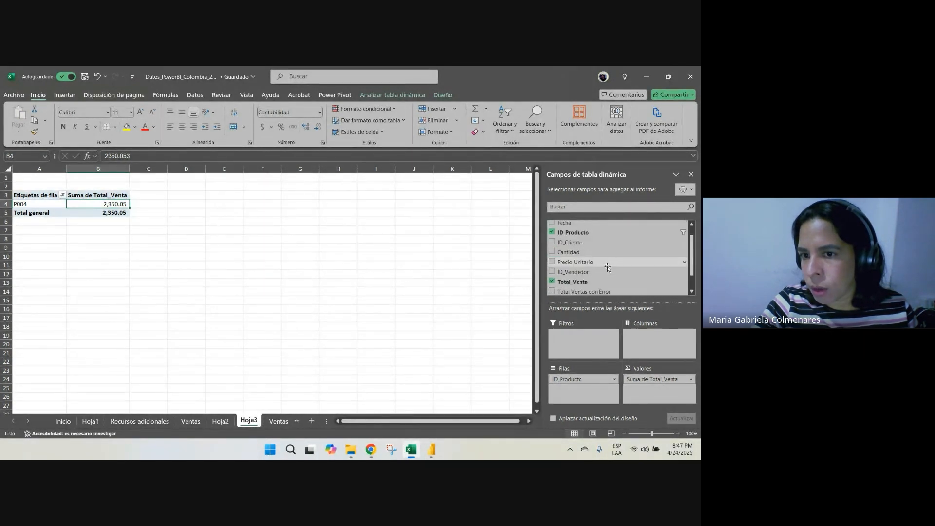
scroll(607, 269, "up", 1)
right_click(119, 202)
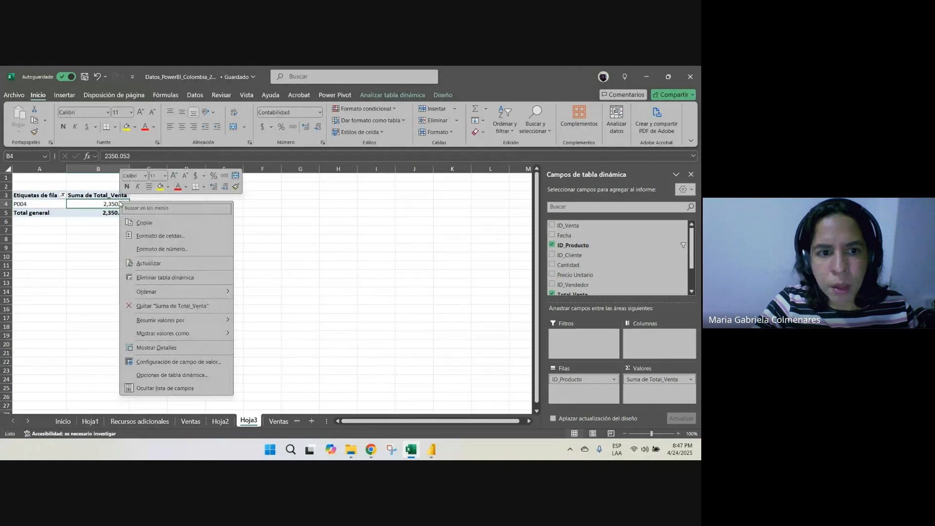
left_click(181, 264)
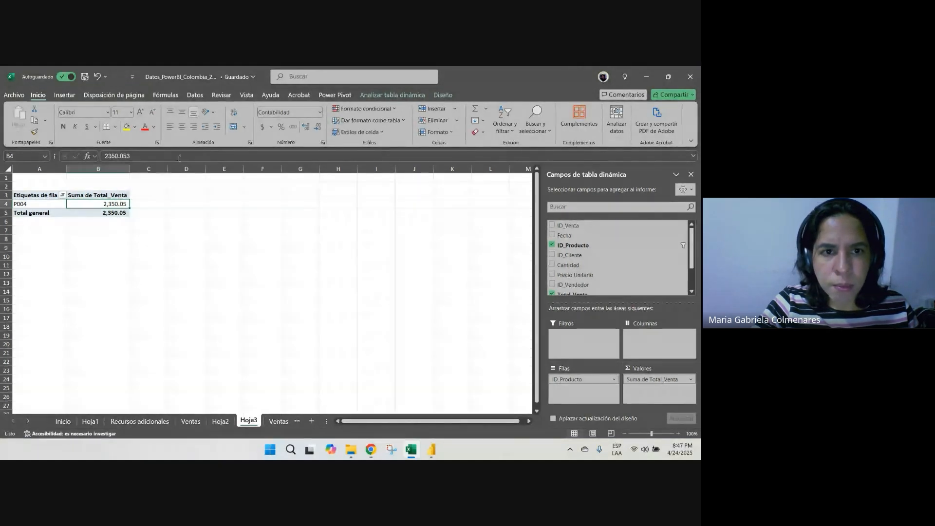
Check which sheet and range the pivot table uses as its data source, leaving the source as it is
left_click(368, 95)
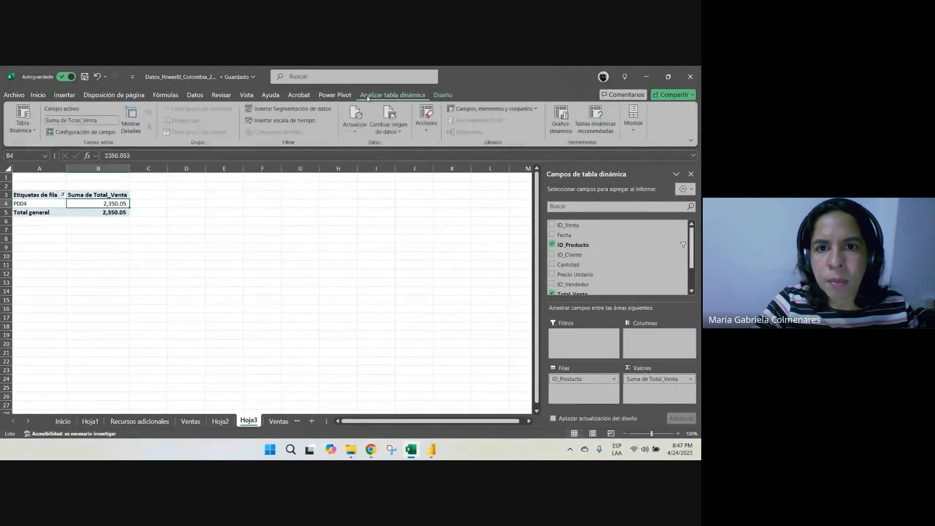
left_click(388, 126)
left_click(409, 145)
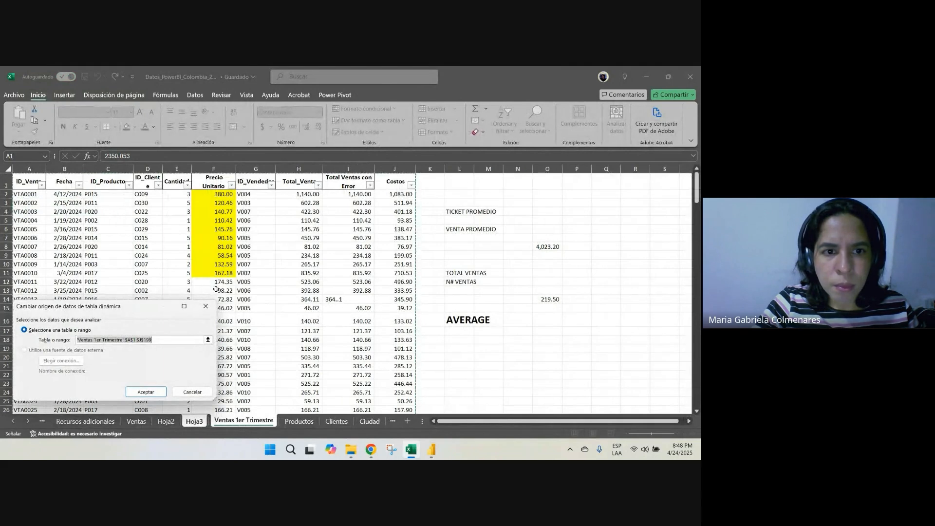
left_click(206, 306)
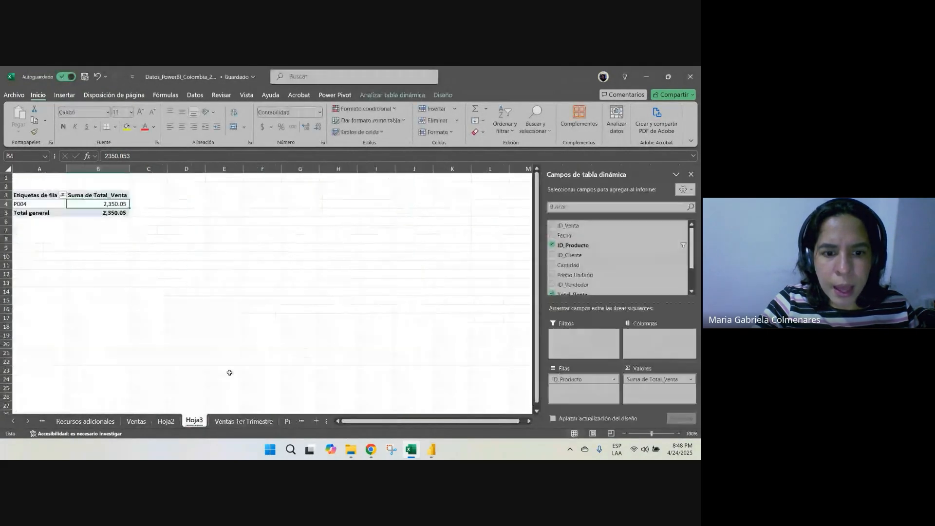
Insert an empty column before ID_Cliente on the Ventas 1er Trimestre sheet
left_click(233, 420)
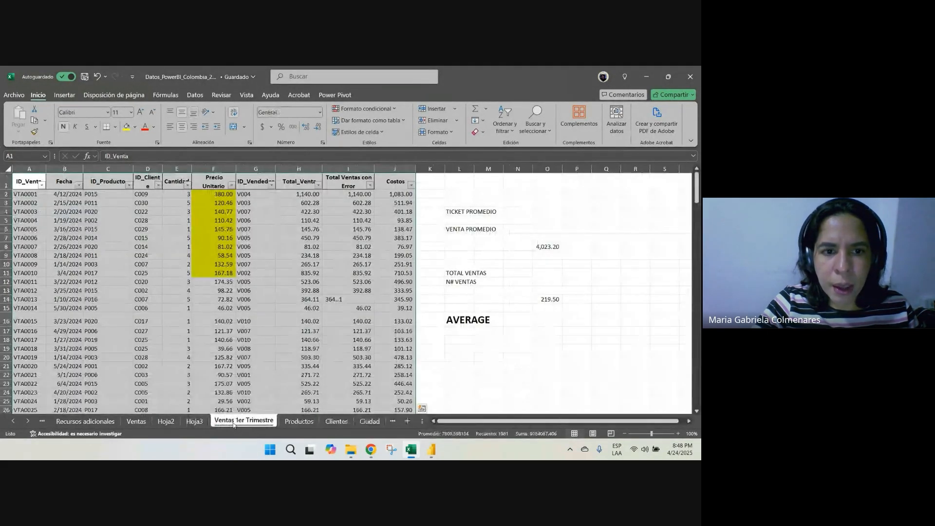
left_click(136, 421)
left_click(243, 420)
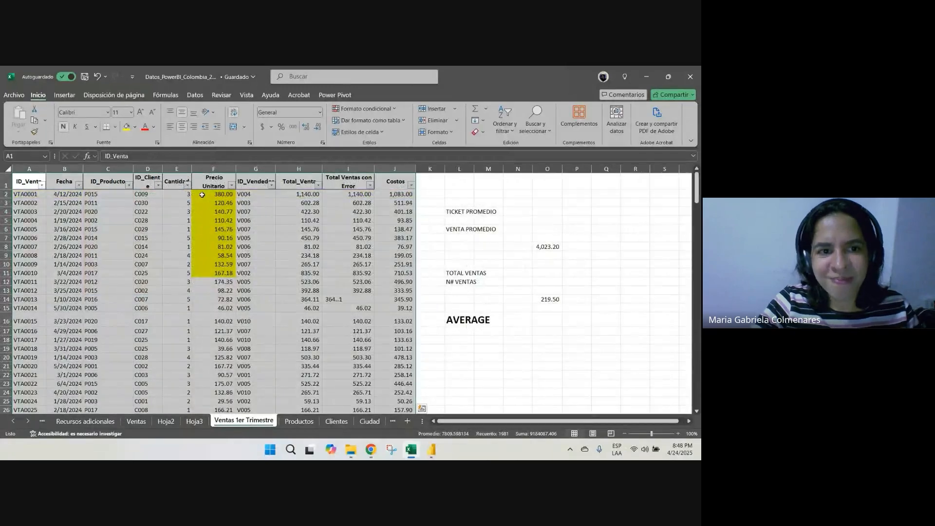
left_click(177, 169)
left_click(147, 169)
key("ctrl+plus")
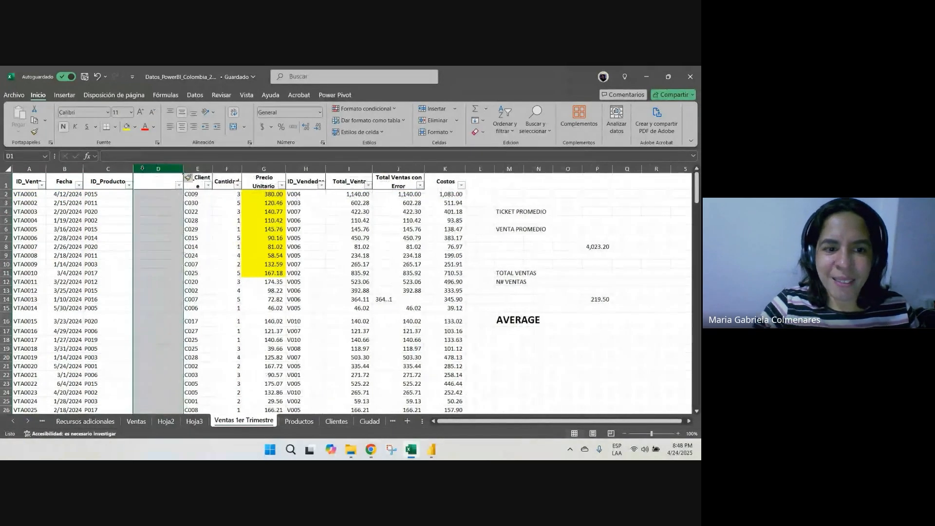
Copy the nombre de producto header from the Ventas sheet into cell D1 of Ventas 1er Trimestre
left_click(137, 421)
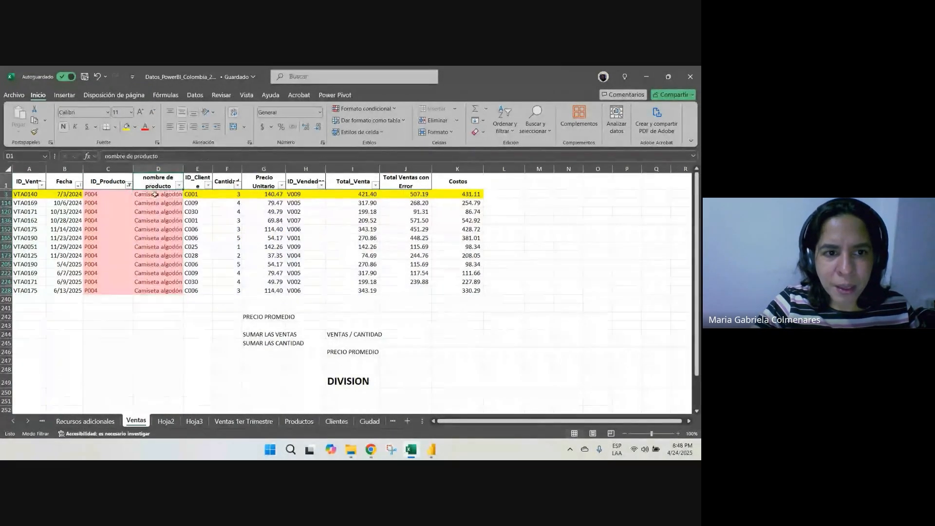
left_click(155, 196)
left_click(157, 182)
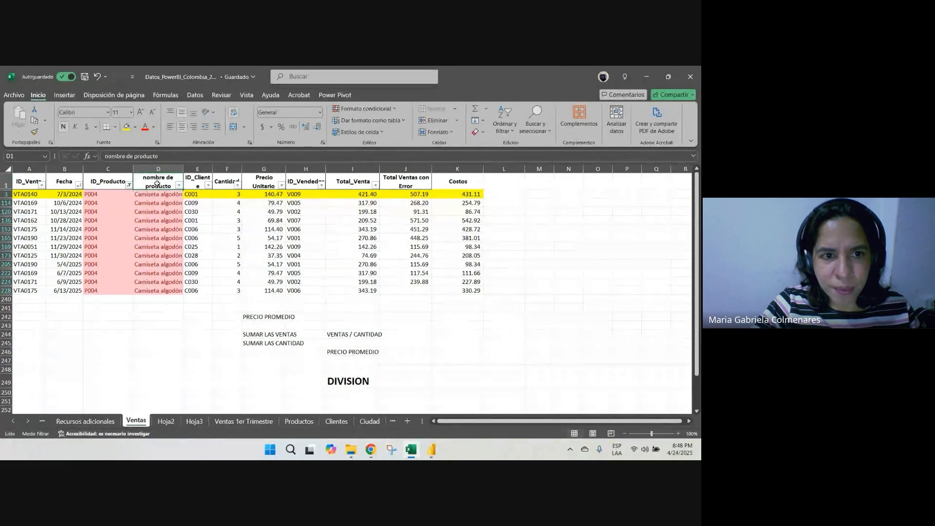
key("ctrl+c")
left_click(232, 426)
left_click(157, 183)
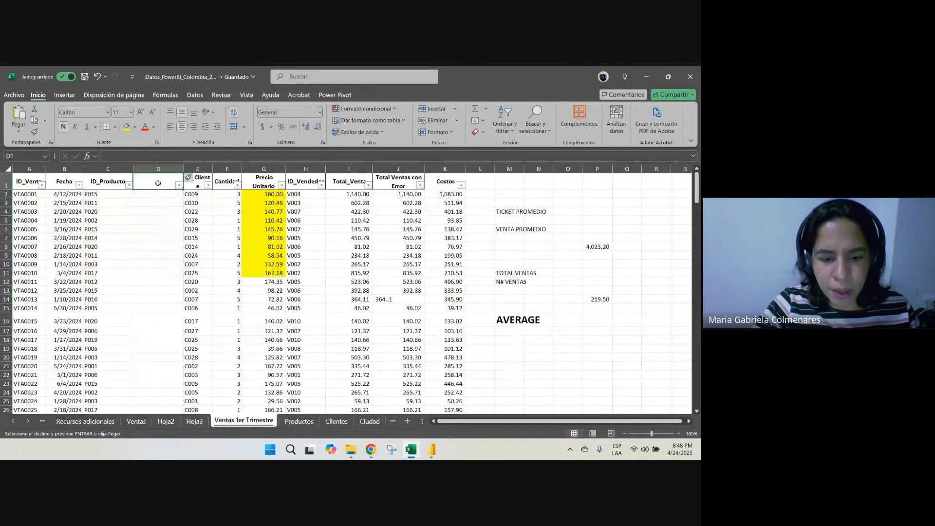
key("ctrl+v")
Copy the BUSCARV formula from Ventas D3 into D2 of Ventas 1er Trimestre and fill it down the data rows
left_click(142, 420)
left_click(171, 196)
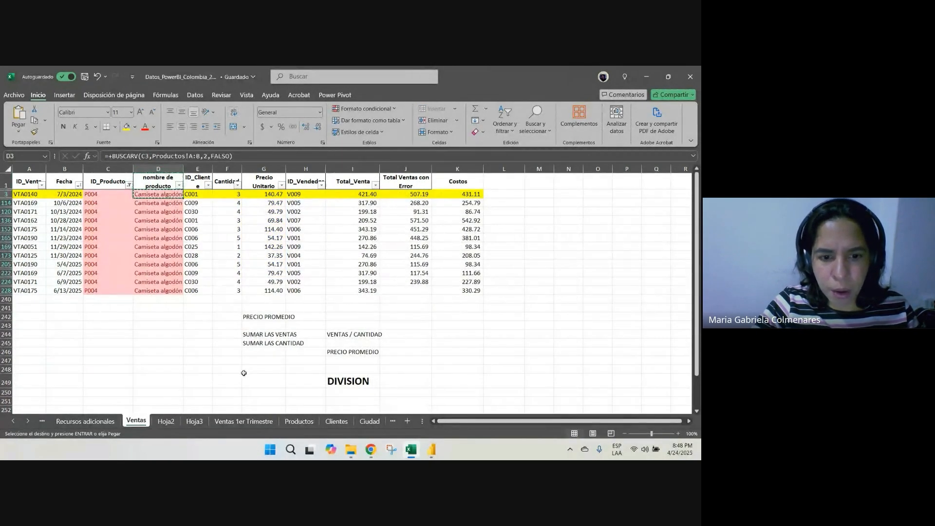
left_click(238, 421)
left_click(165, 195)
key("ctrl+v")
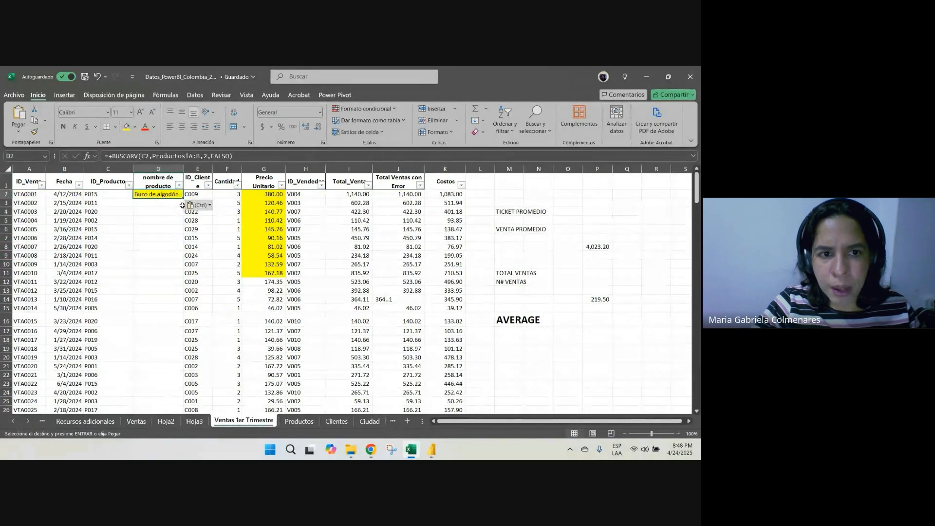
left_click_drag(182, 197, 174, 406)
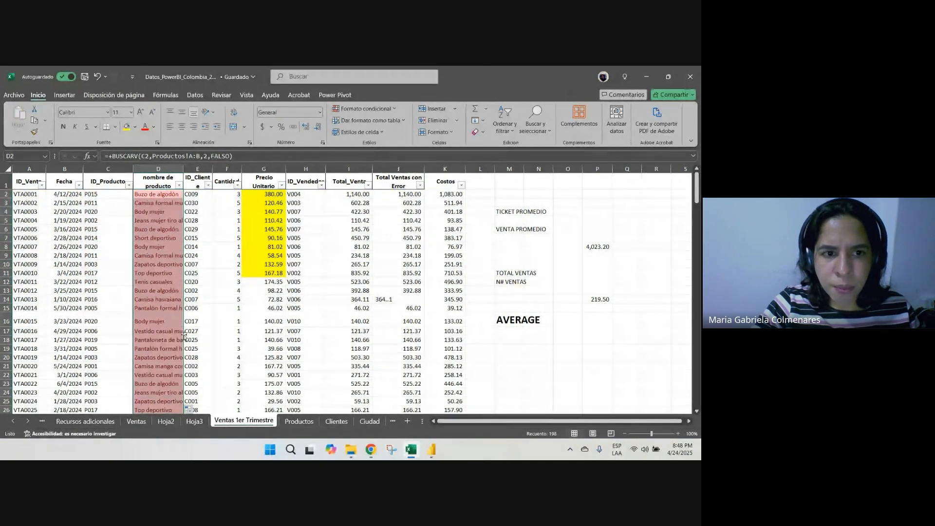
Refresh the pivot table on Hoja3 and add nombre de producto to its rows below ID_Producto
left_click(195, 421)
right_click(99, 203)
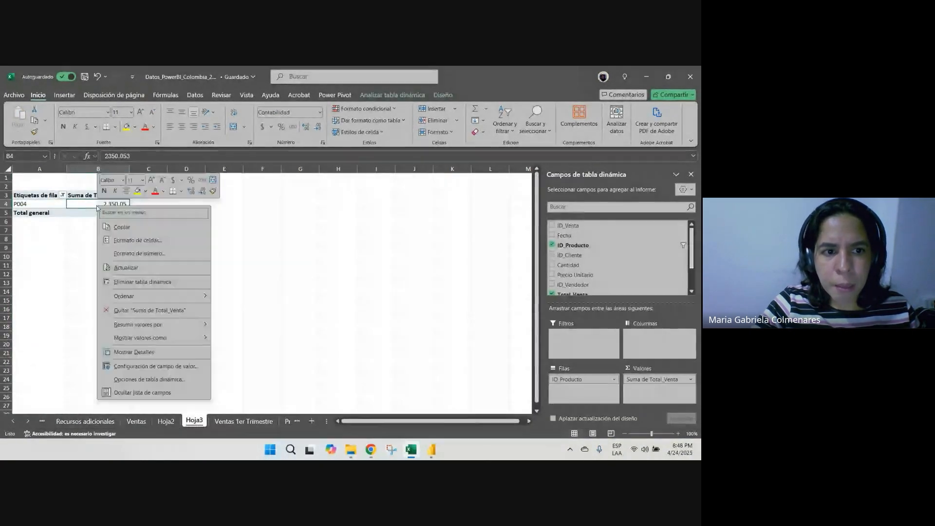
left_click(139, 269)
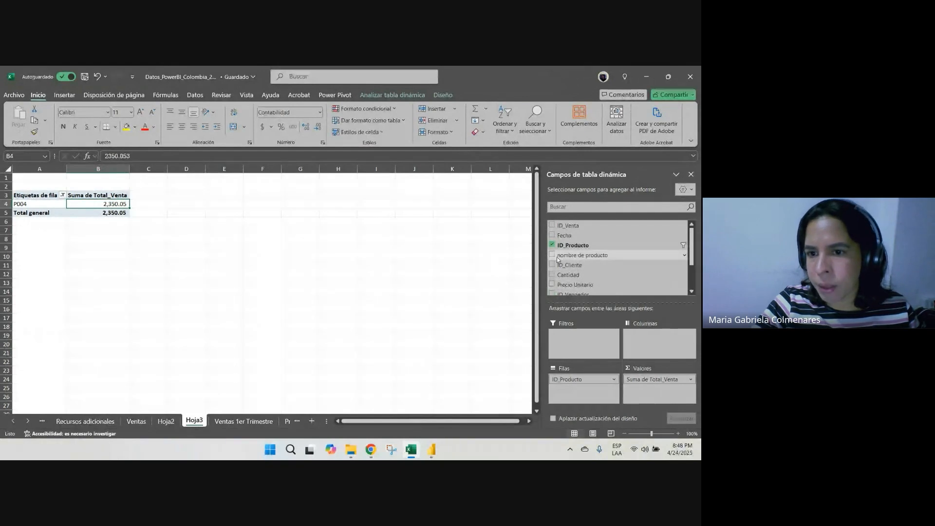
left_click_drag(562, 256, 579, 390)
left_click(215, 274)
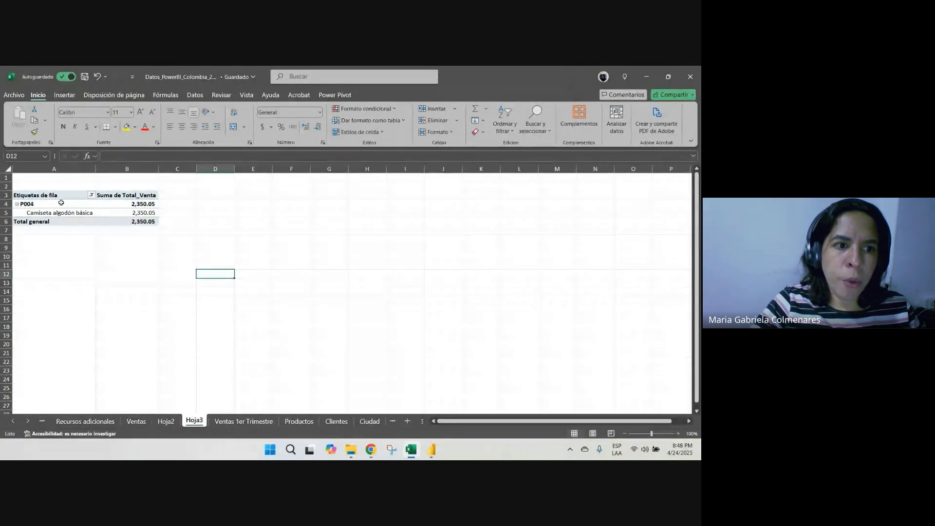
Examine the pivot table's P004 group, its product name row and the corresponding Suma de Total_Venta
left_click_drag(60, 196, 135, 222)
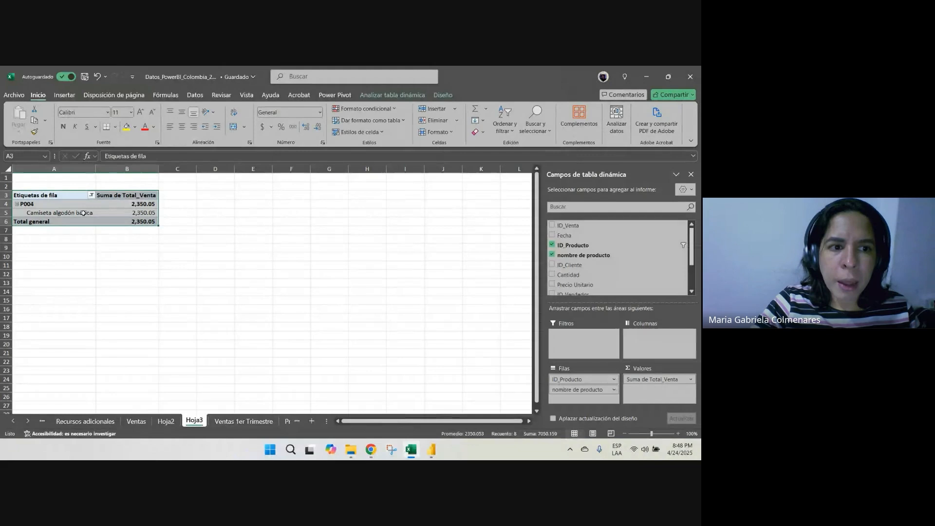
left_click(55, 203)
left_click_drag(70, 212, 117, 213)
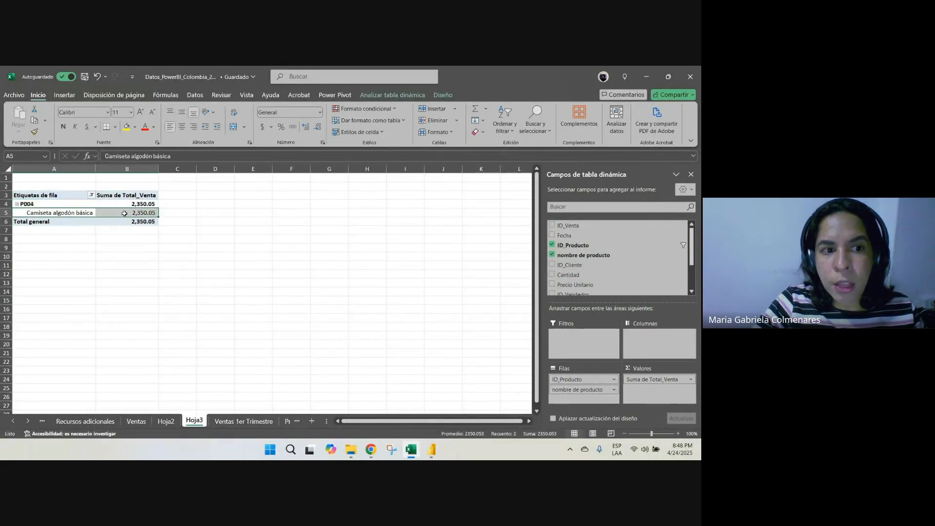
left_click(142, 213)
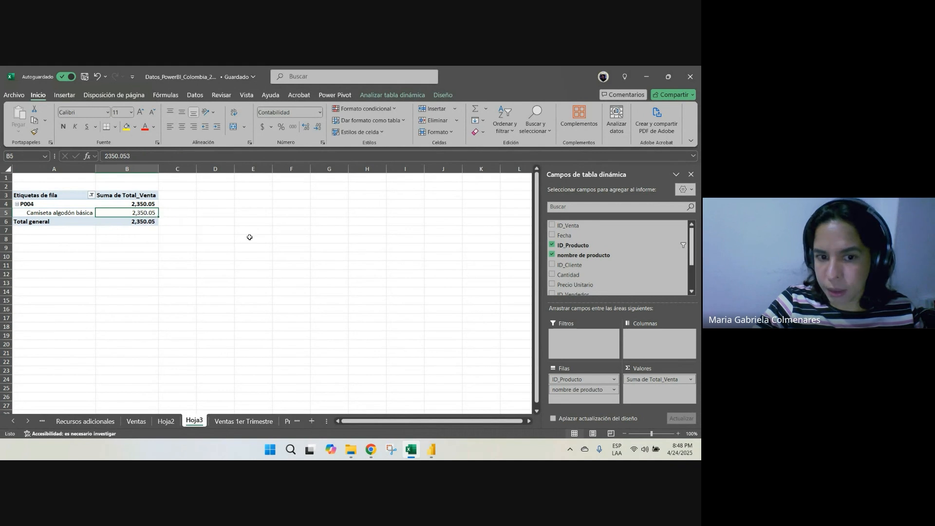
mouse_move(375, 455)
left_click(322, 390)
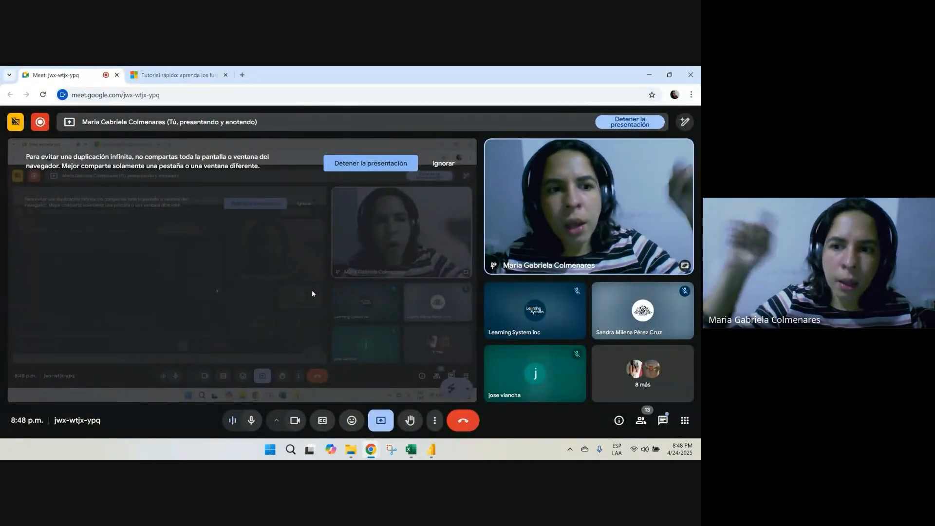
mouse_move(430, 448)
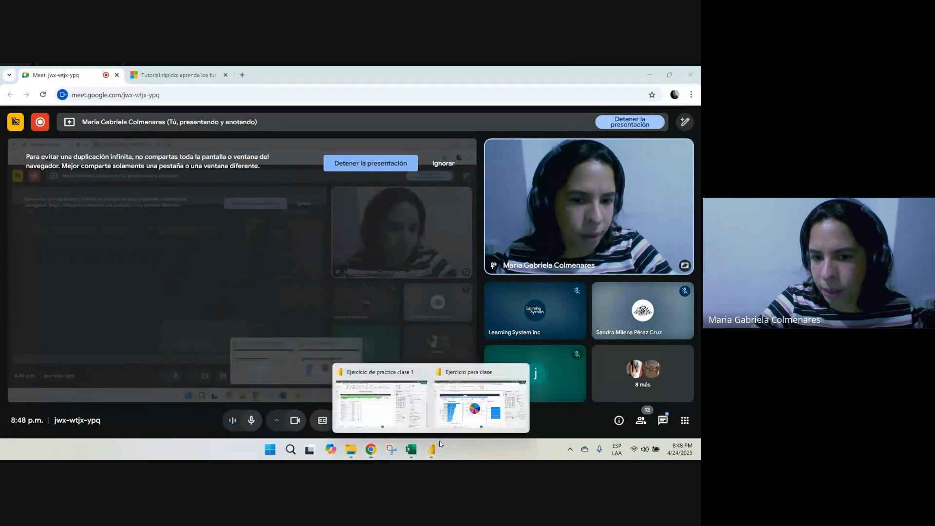
left_click(455, 398)
key("alt+Tab")
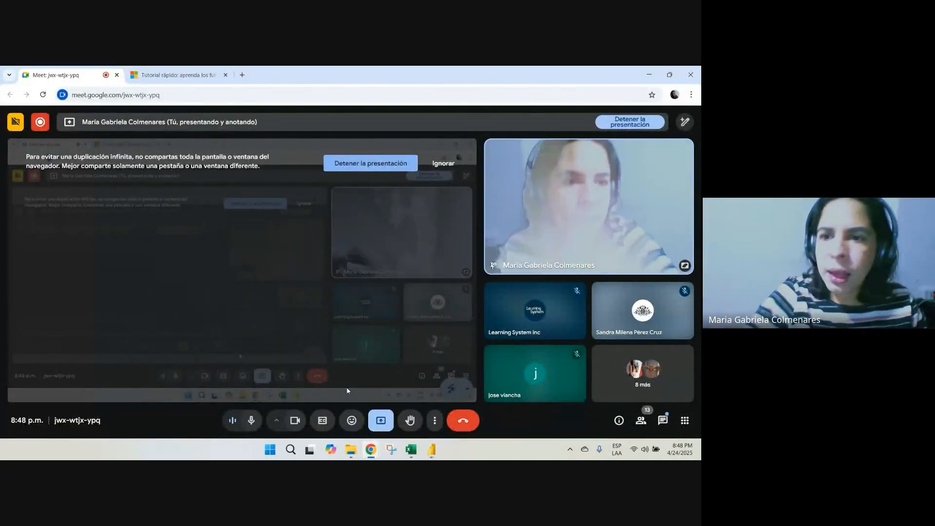
key("alt+Tab")
key("alt+Tab")
key("Tab")
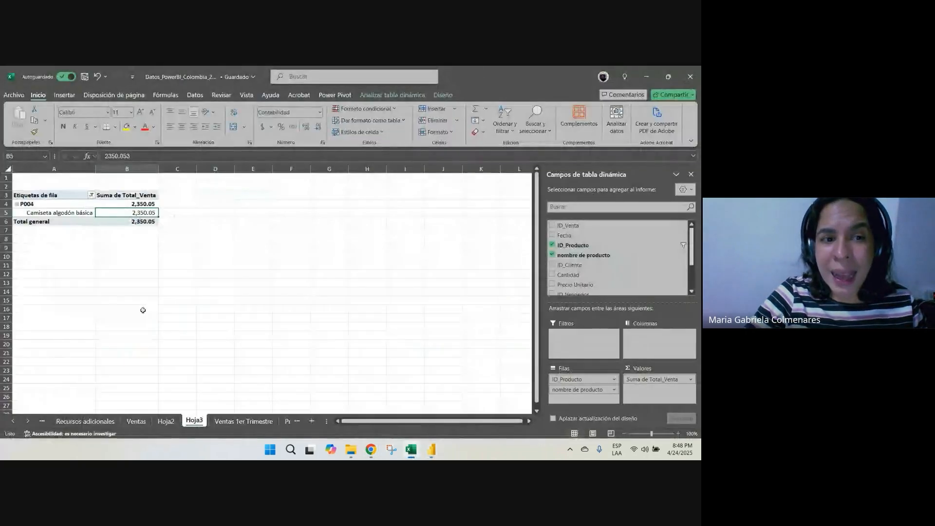
left_click(147, 422)
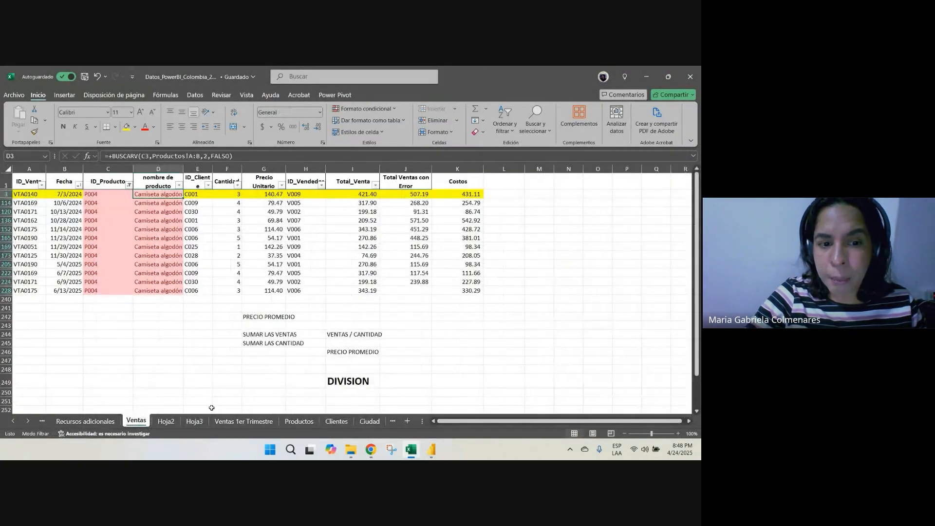
left_click(194, 421)
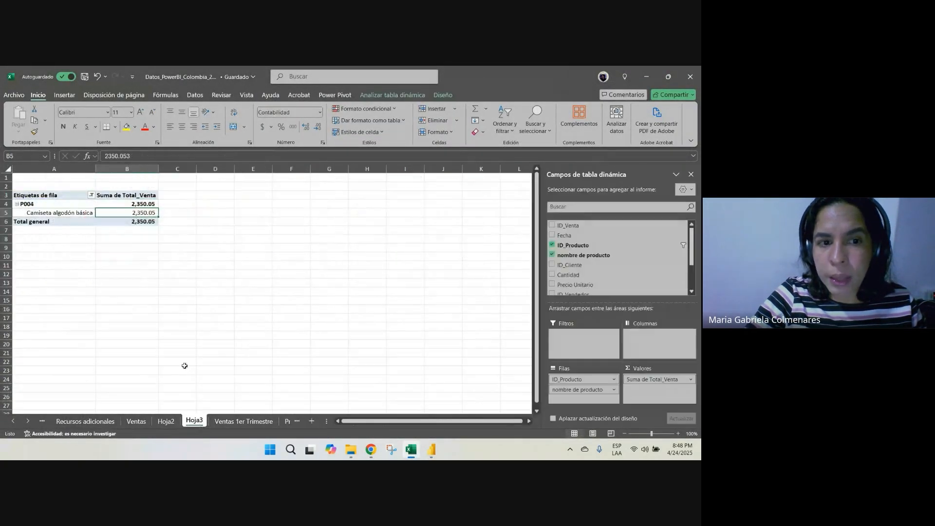
Switch to the Ejercicio para clase report in Power BI Desktop
left_click(373, 450)
left_click(341, 416)
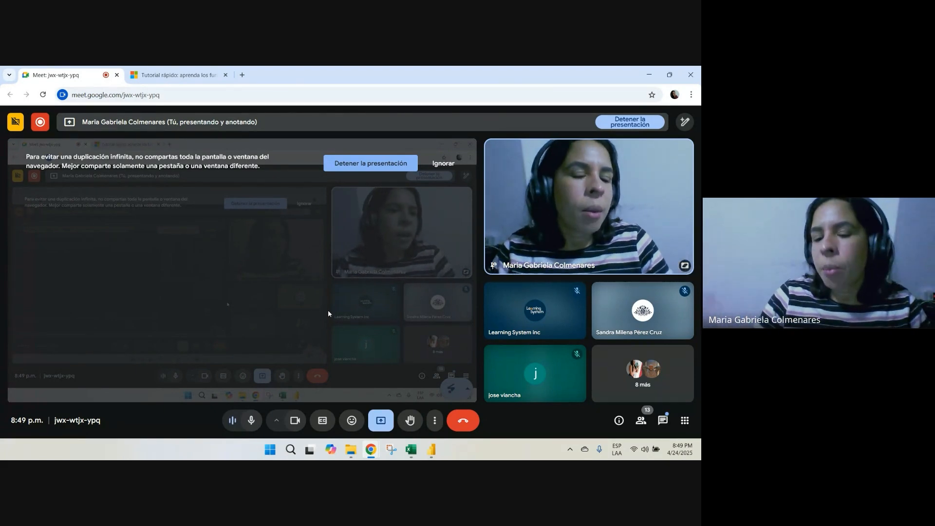
mouse_move(431, 452)
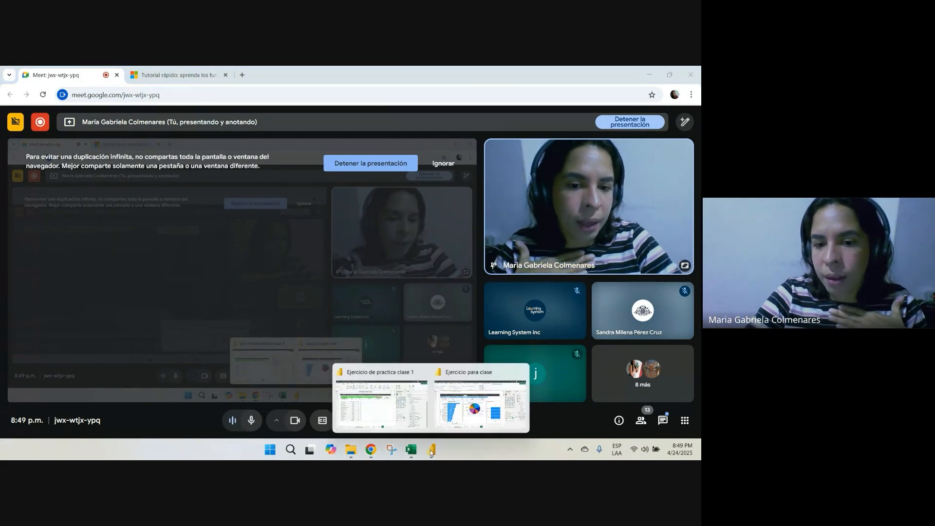
left_click(457, 419)
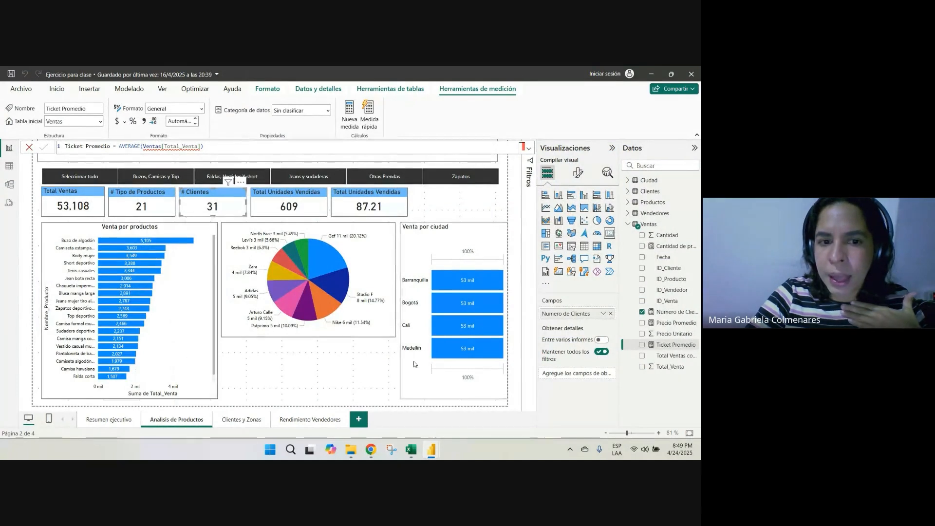
Cross-filter the Análisis de Productos page by individual brand slices of the pie chart, including Gef, Studio F and Nike
left_click(323, 264)
left_click(334, 286)
left_click(313, 311)
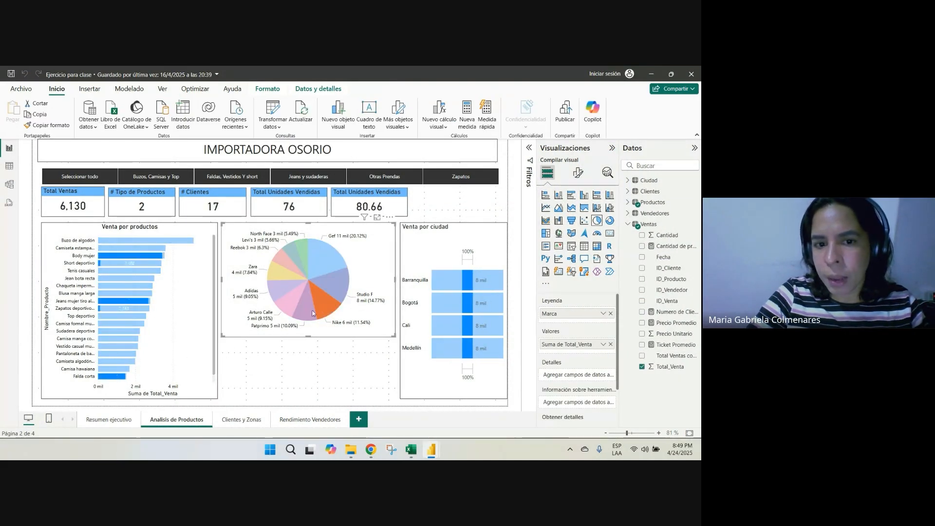
left_click(306, 311)
Cross-filter the page by Chaqueta impermeable, Tenis casuales and Short deportivo in the Venta por productos chart, and clear the selection
left_click(145, 287)
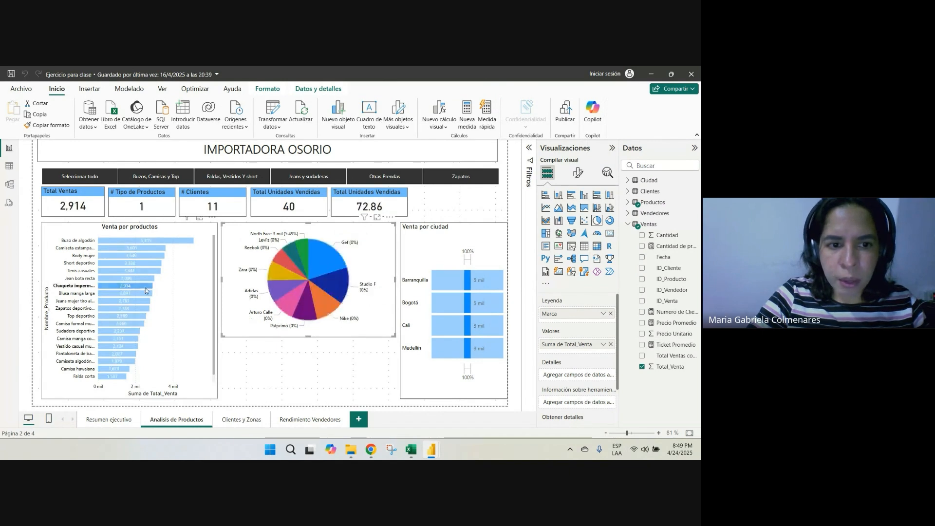
left_click(146, 270)
left_click(146, 264)
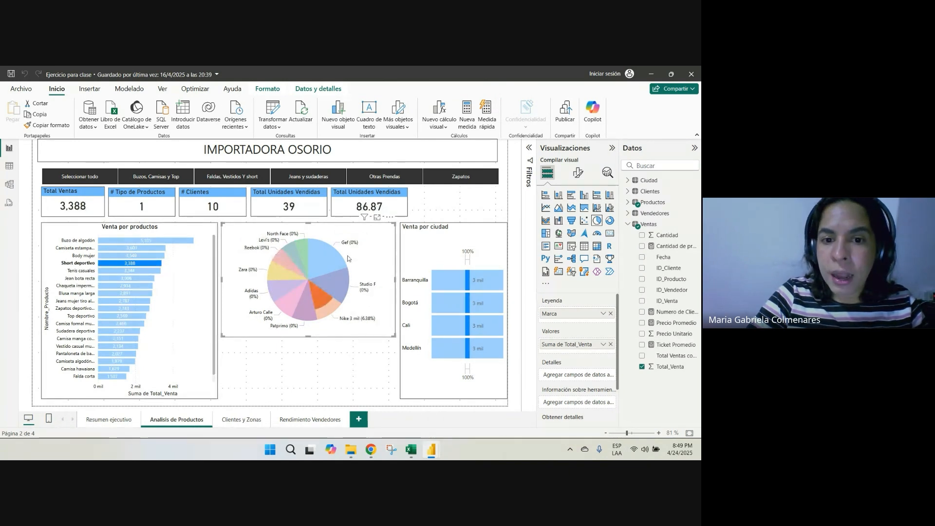
left_click(155, 317)
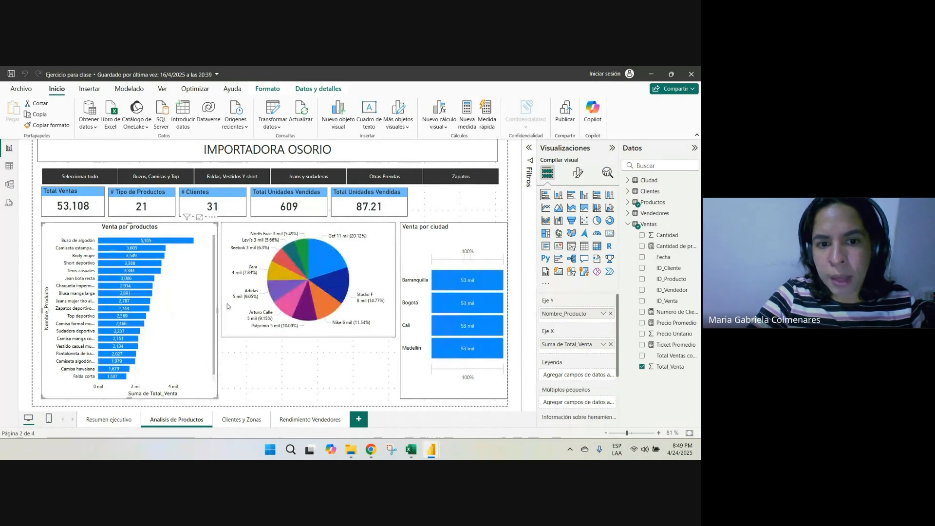
Cross-filter the page by the Gef slice of the brand pie chart and by the Buzo de algodón product bar
left_click(320, 259)
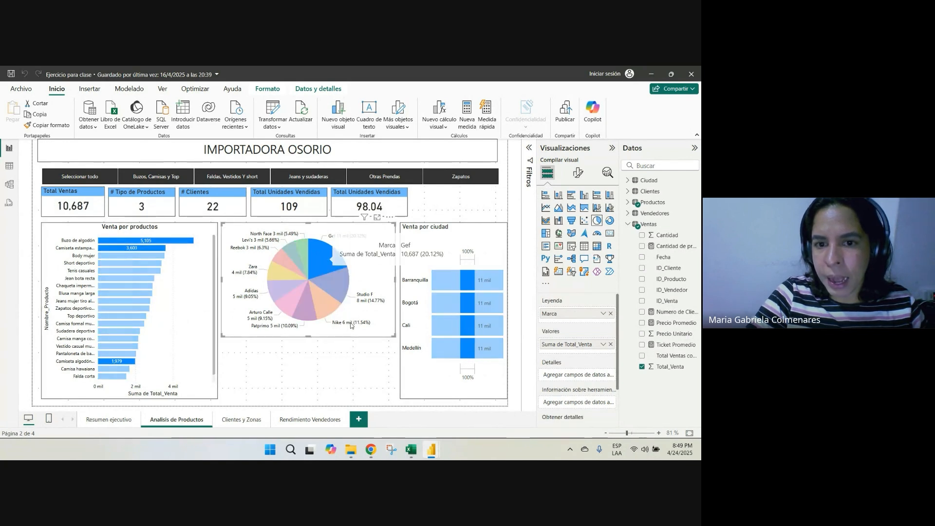
left_click(112, 241)
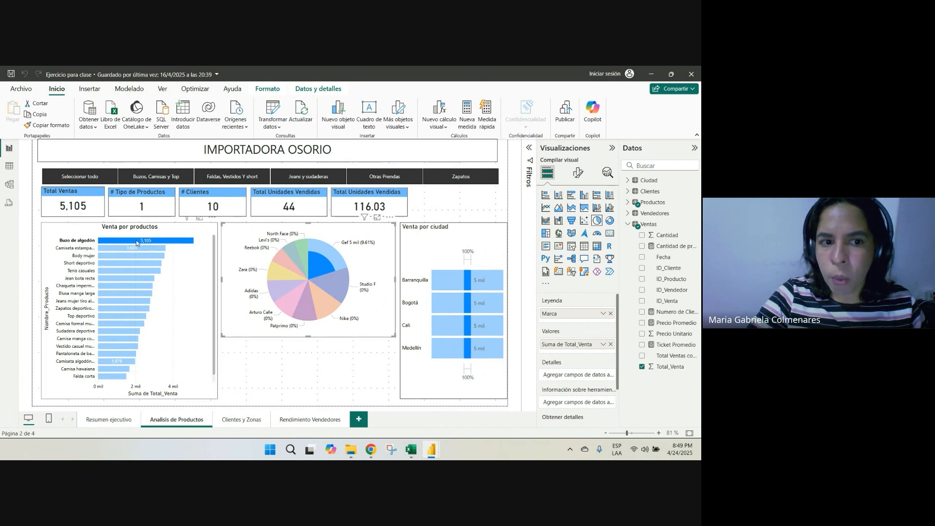
mouse_move(315, 265)
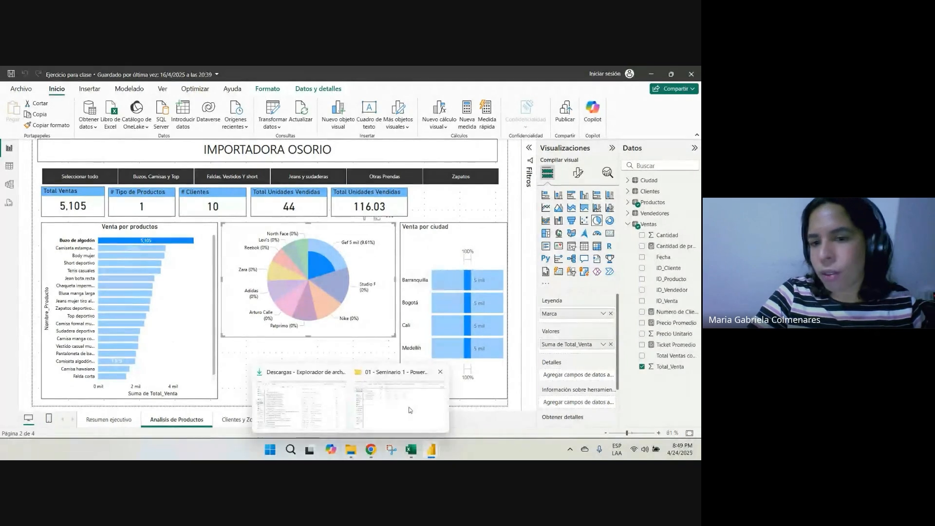
Switch to Excel to check the Total general row of the Hoja3 pivot table, and return to the Power BI report
left_click(412, 450)
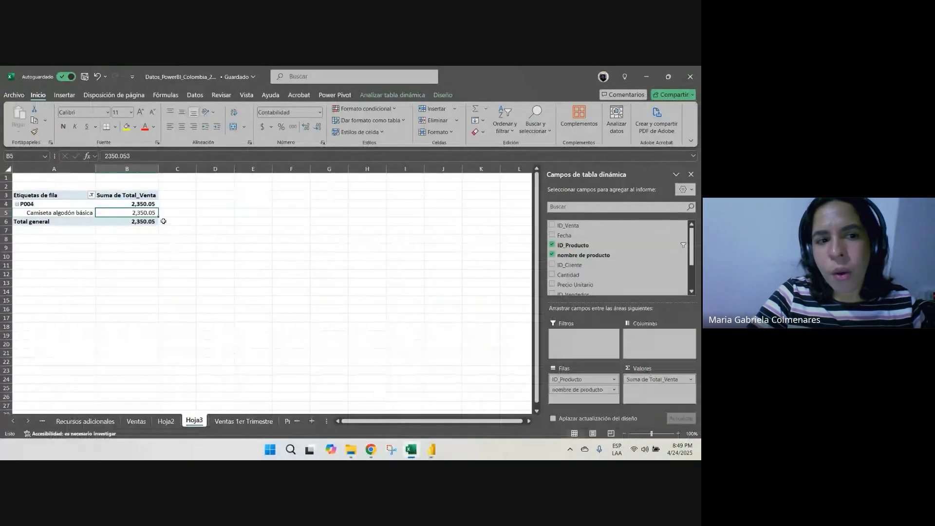
left_click(74, 224)
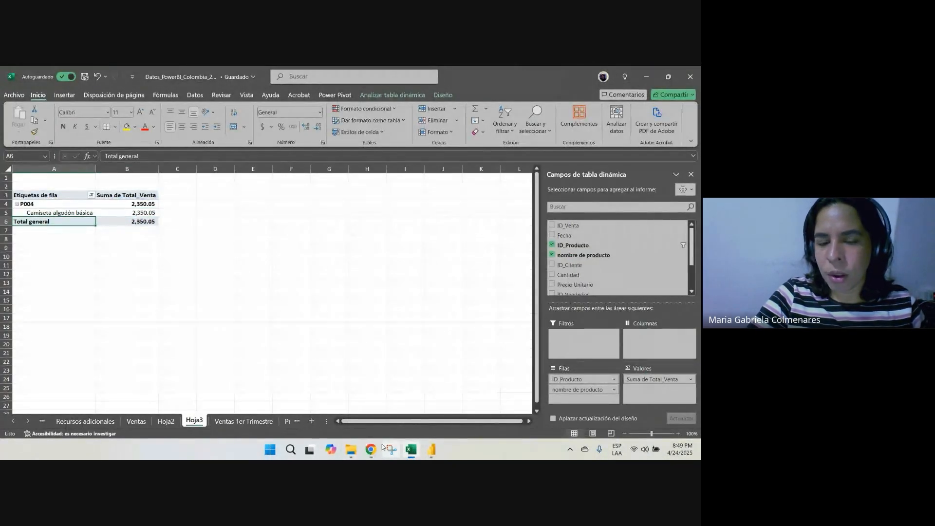
key("alt+Tab")
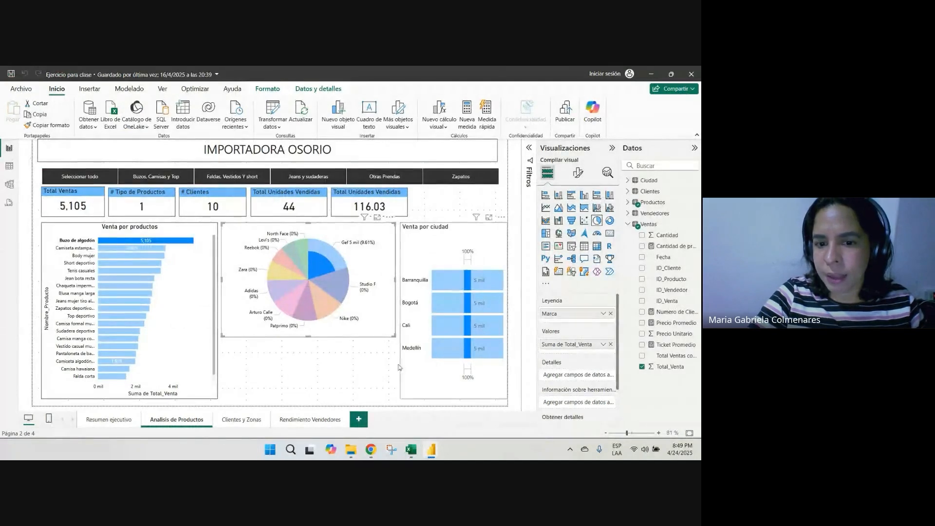
Switch to the Google Meet call window in Chrome
mouse_move(371, 455)
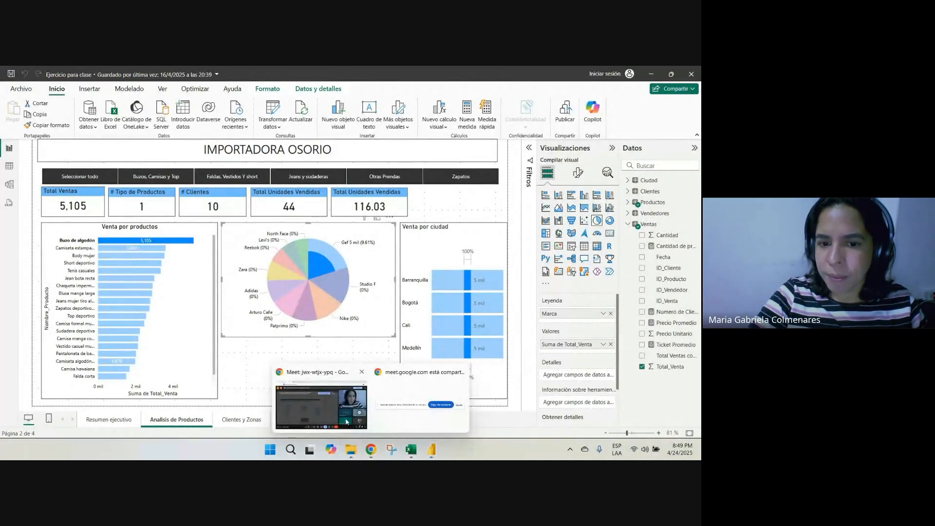
left_click(349, 369)
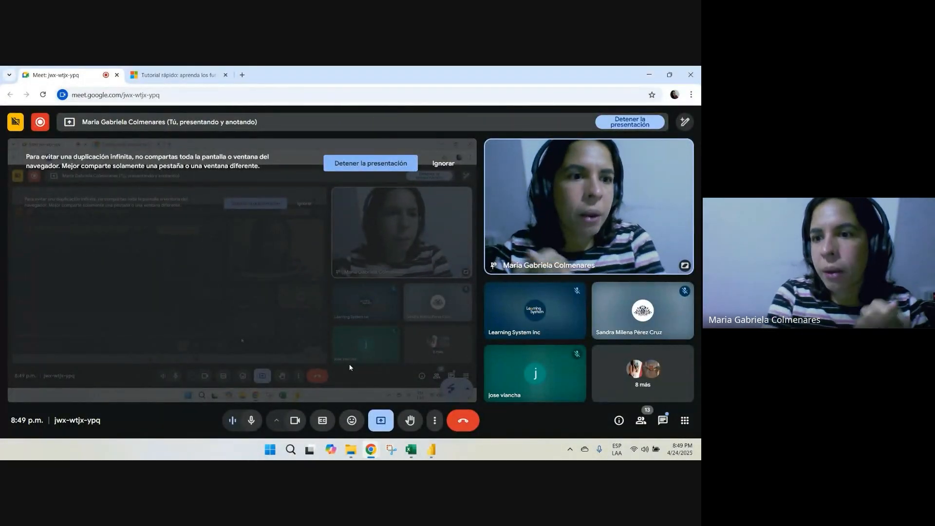